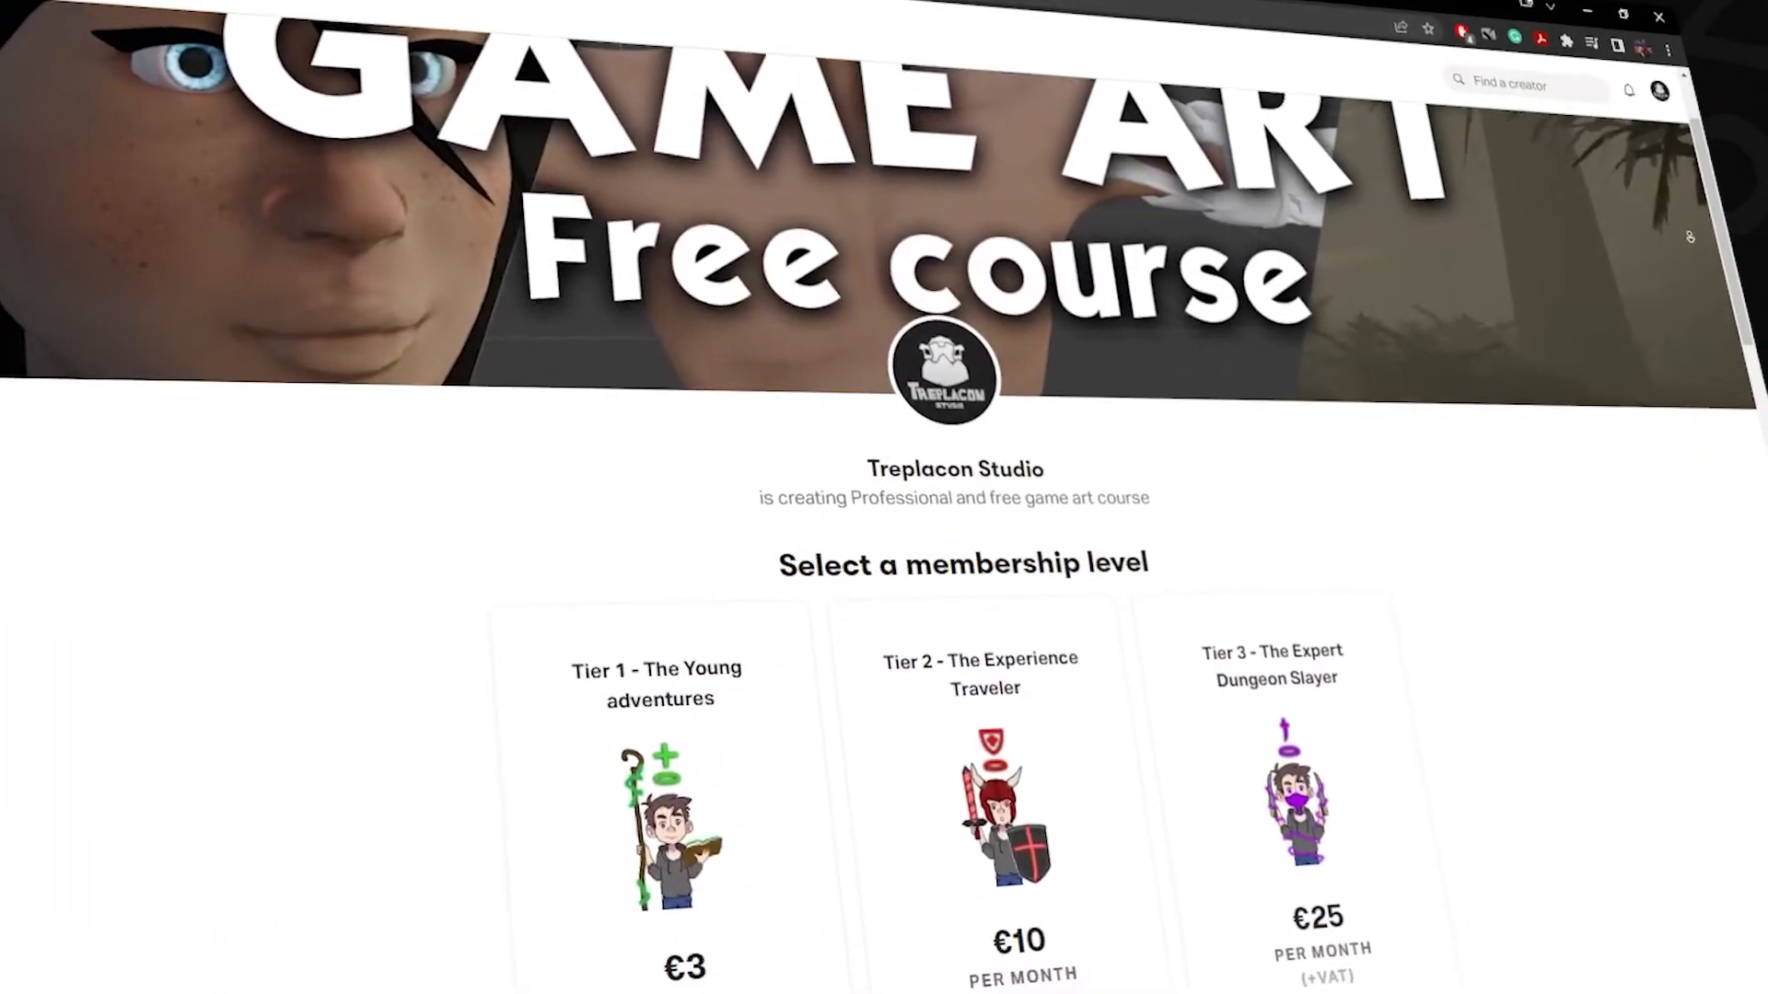
# Step: Delete the 'EPSIODE 1.2' 3D title text so only the cube and reference image remain
pyautogui.scroll(-4, 1697, 235)
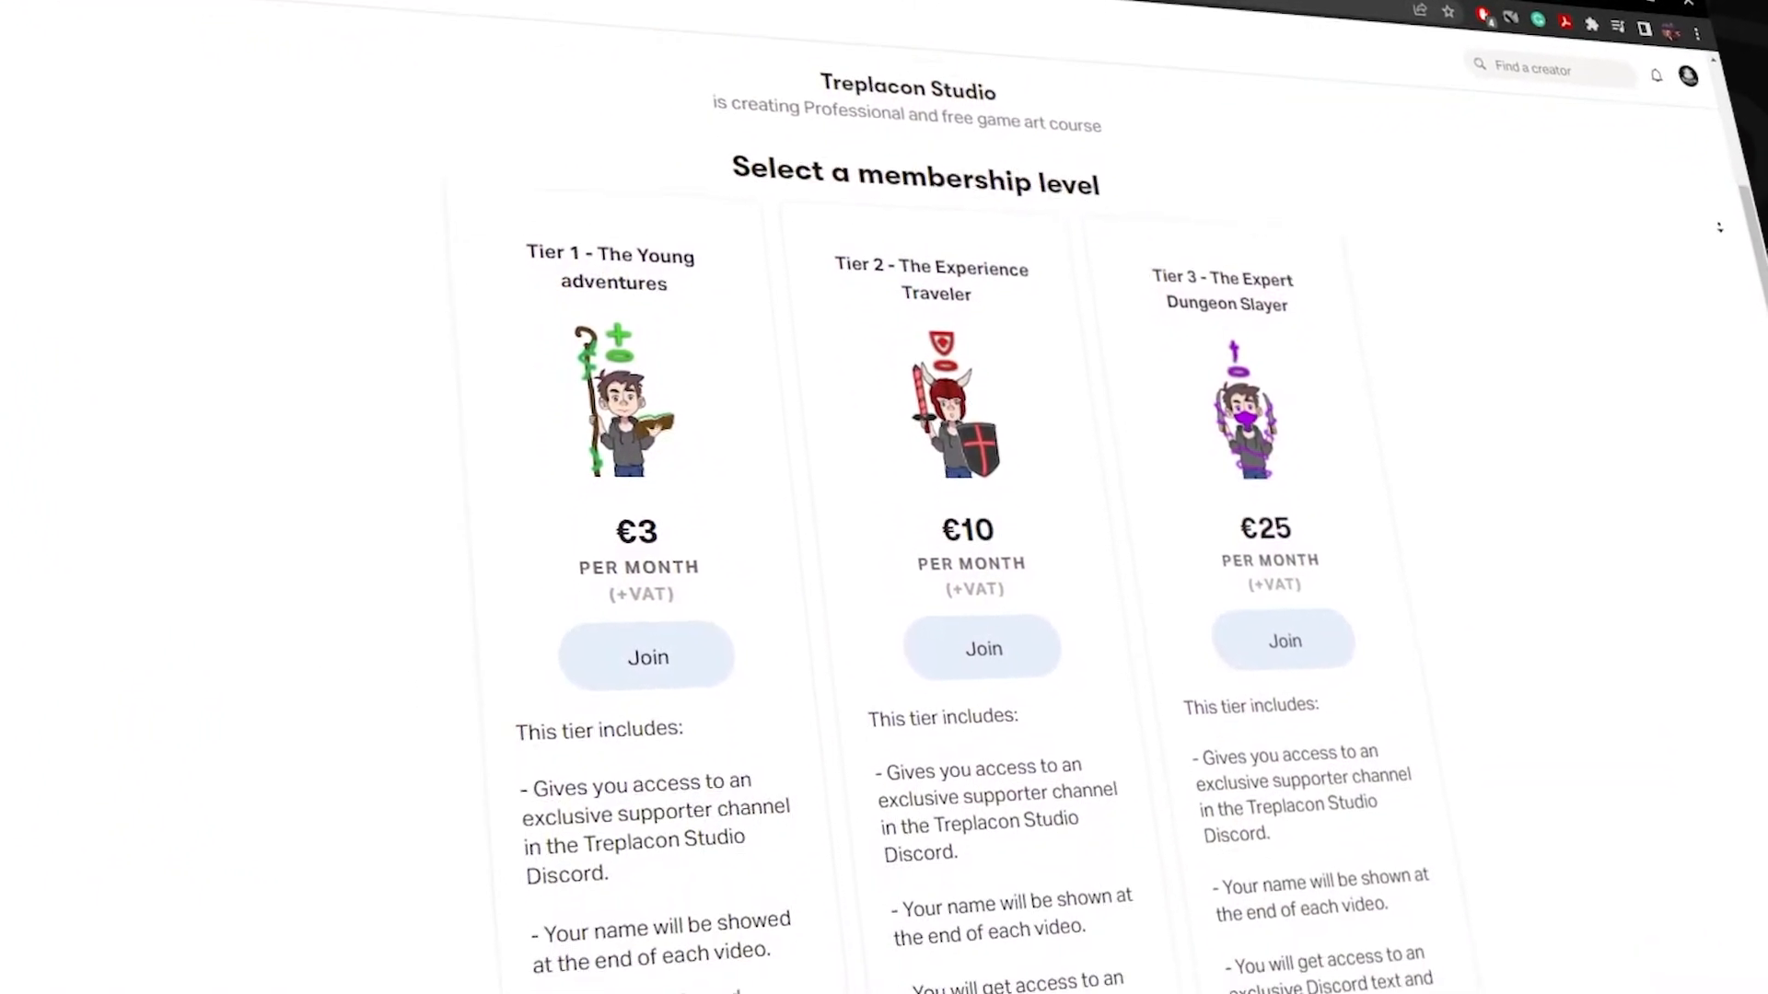
pyautogui.scroll(-5, 1727, 225)
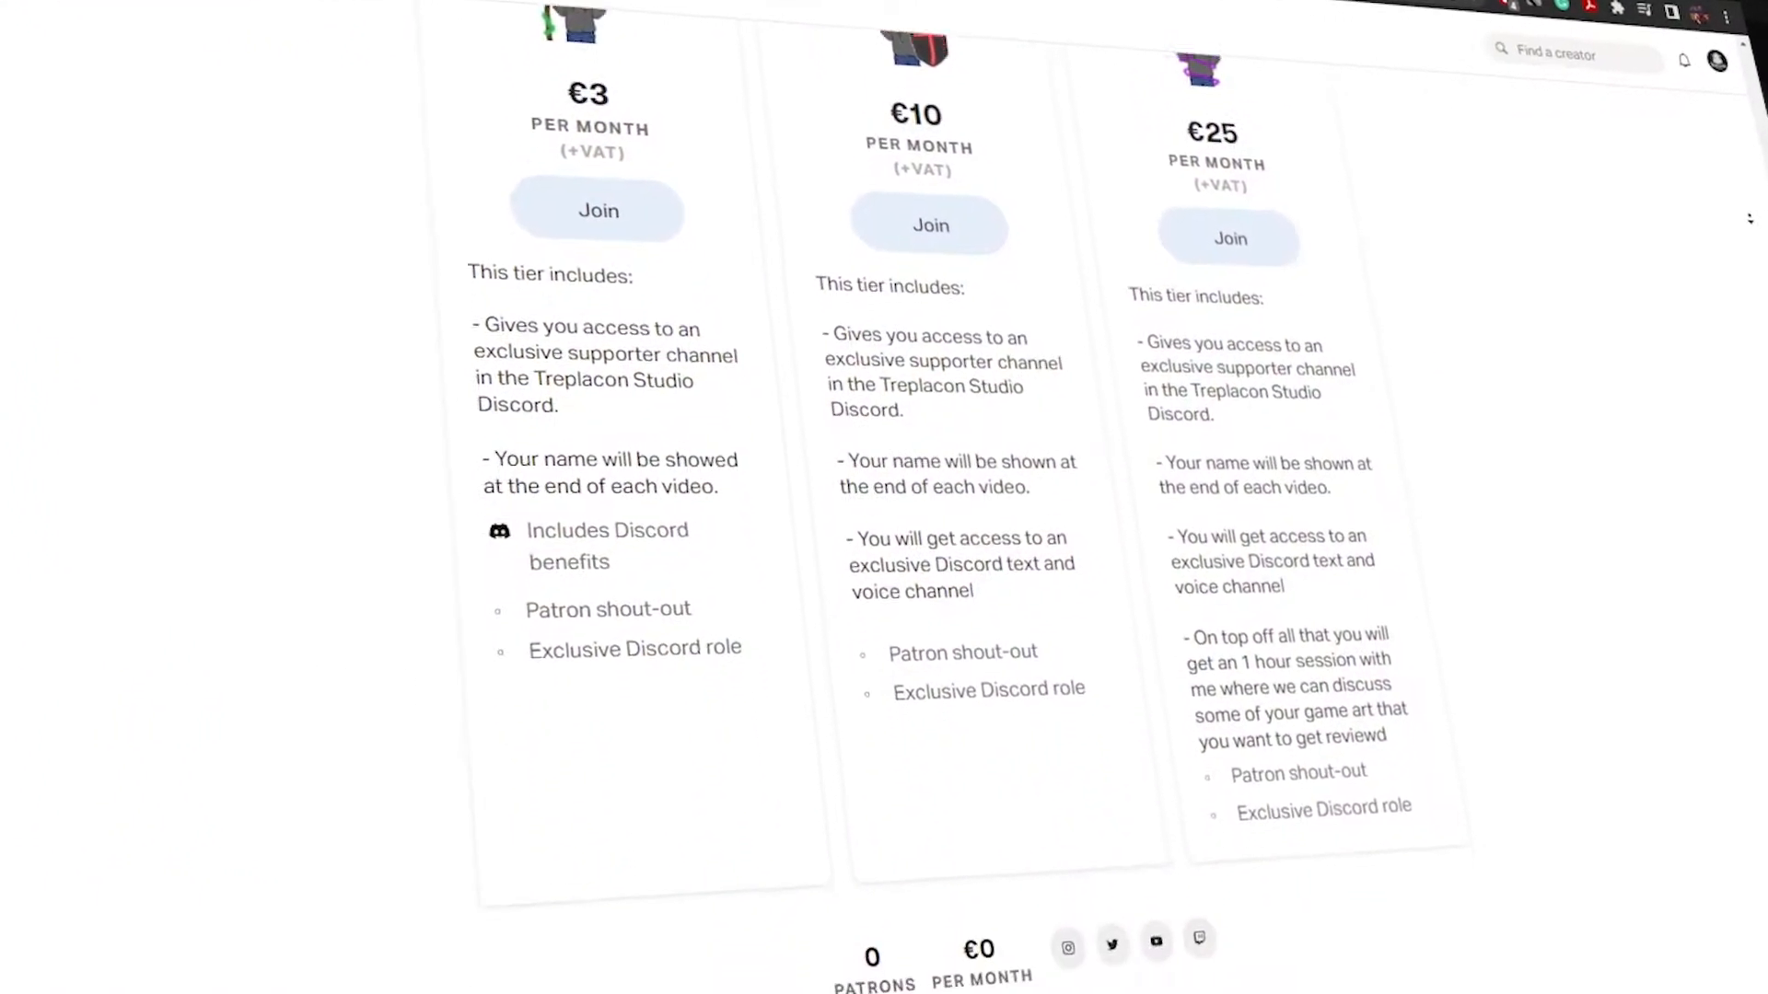
pyautogui.scroll(-5, 1756, 216)
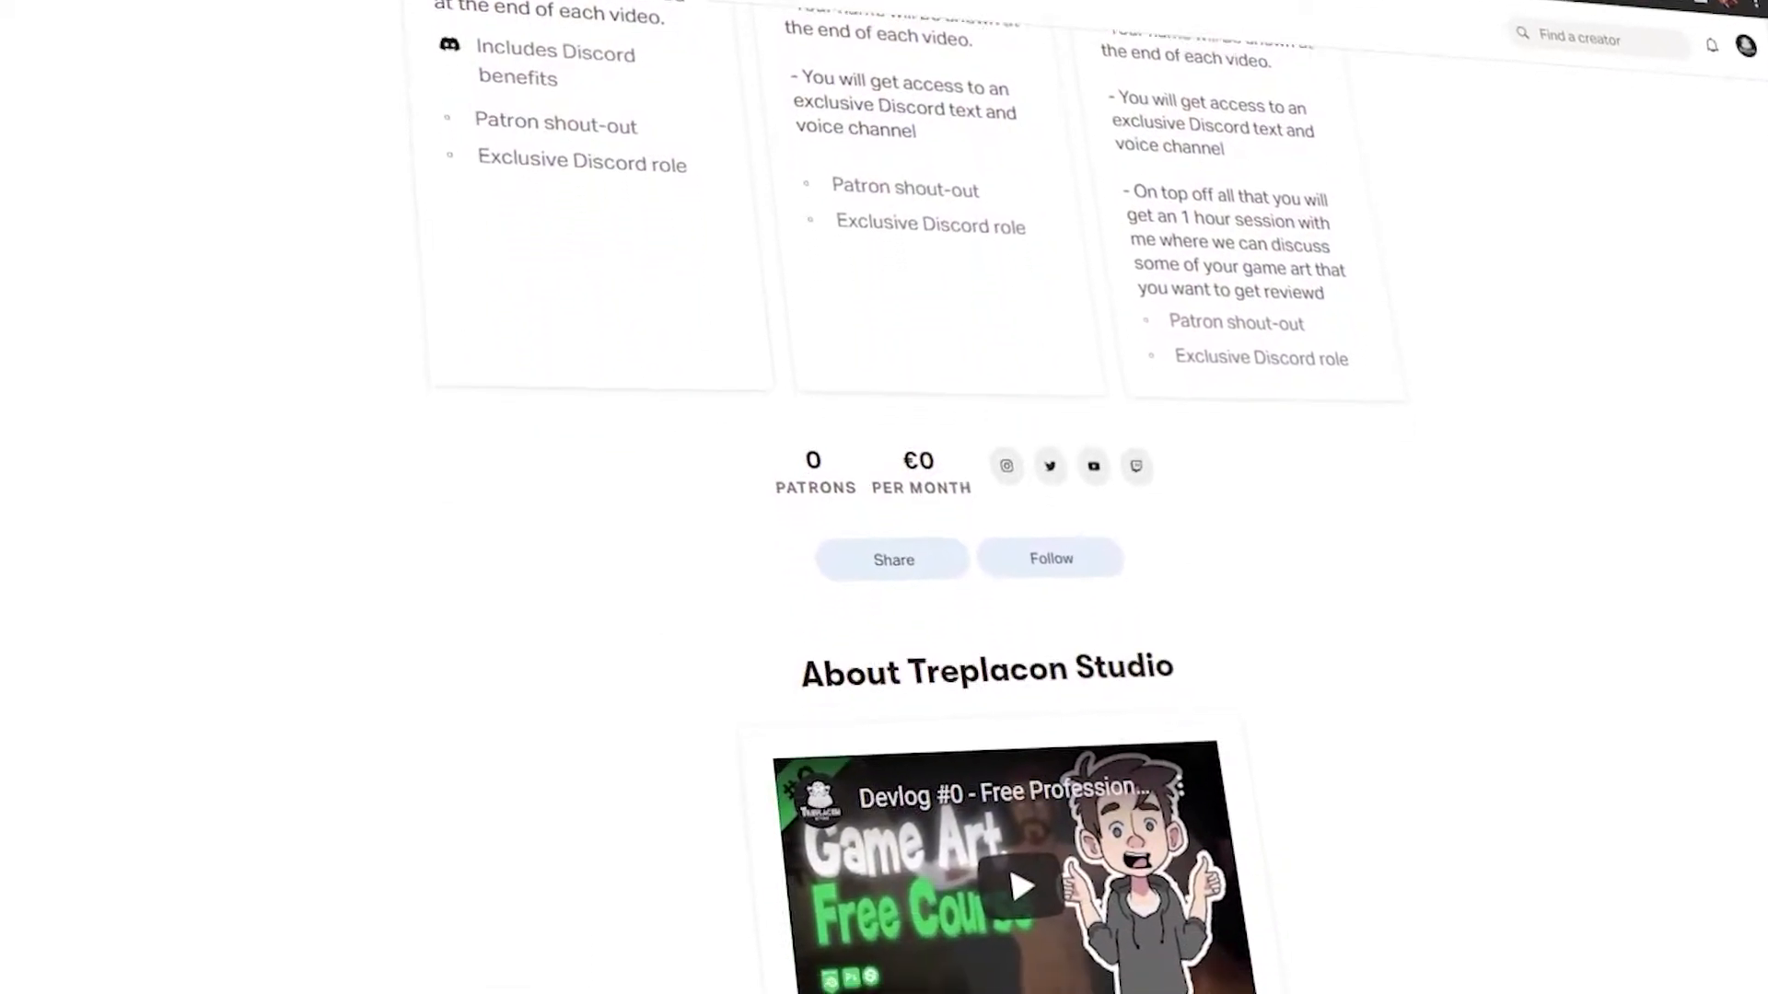
pyautogui.scroll(-5, 884, 497)
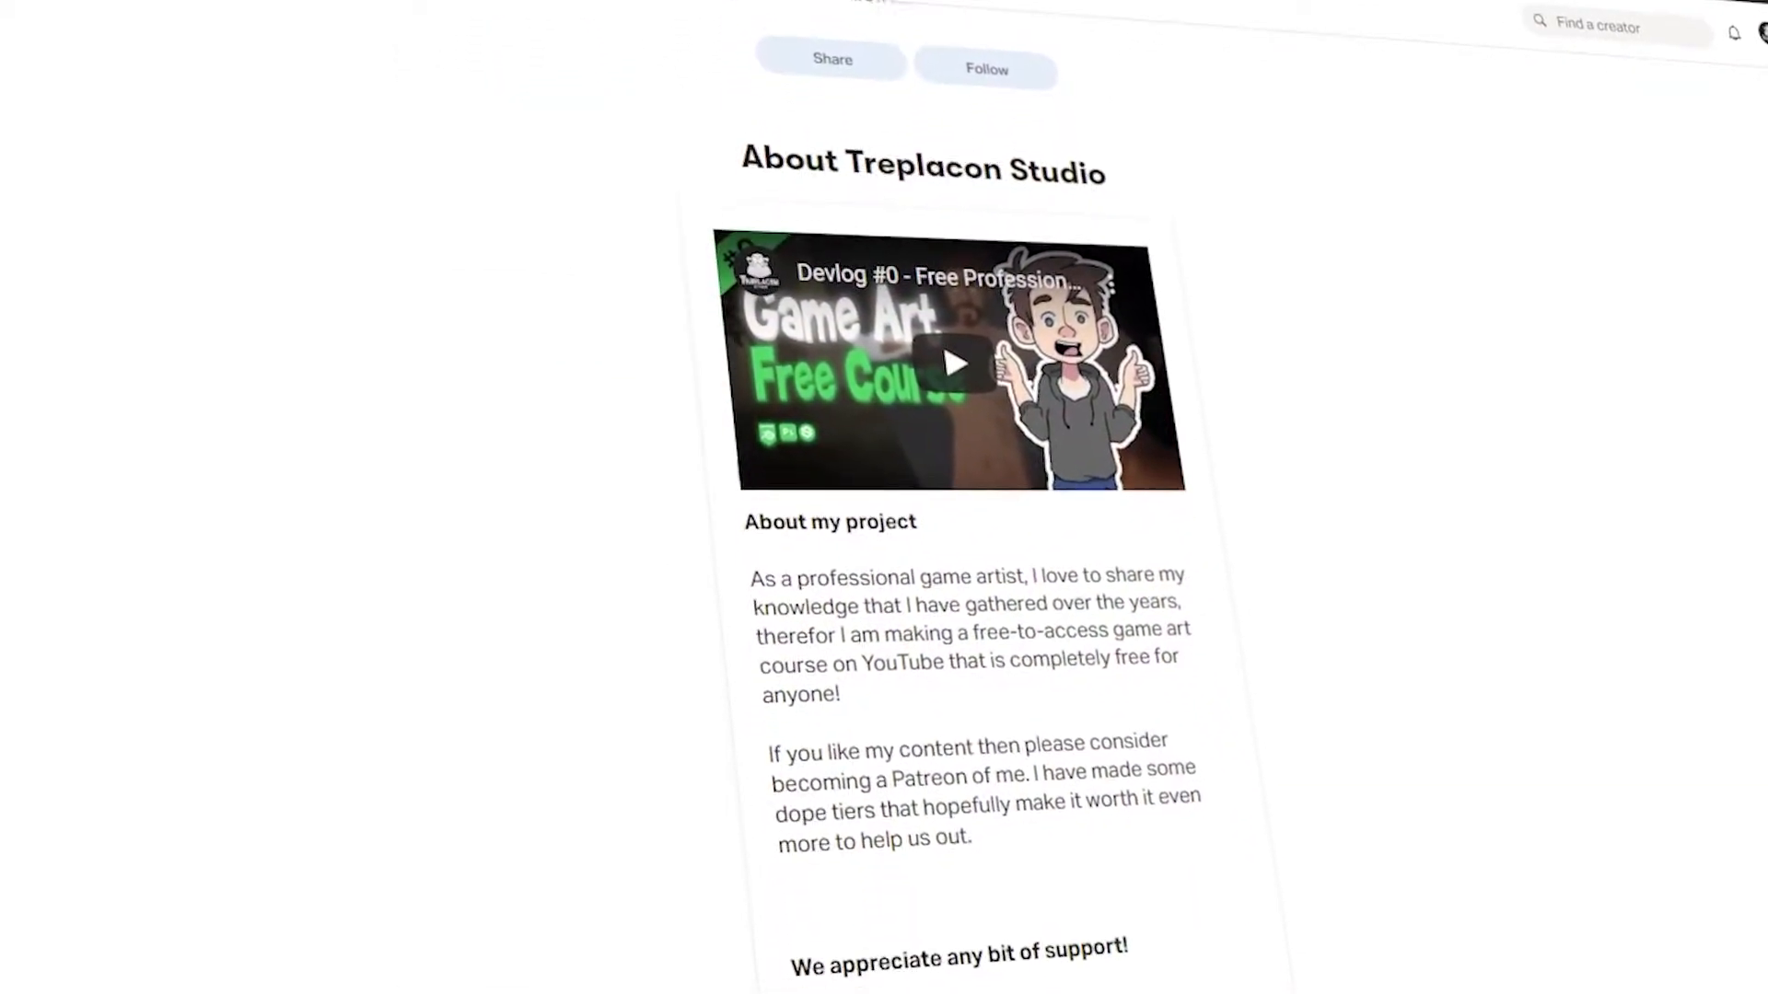
pyautogui.scroll(-5, 920, 497)
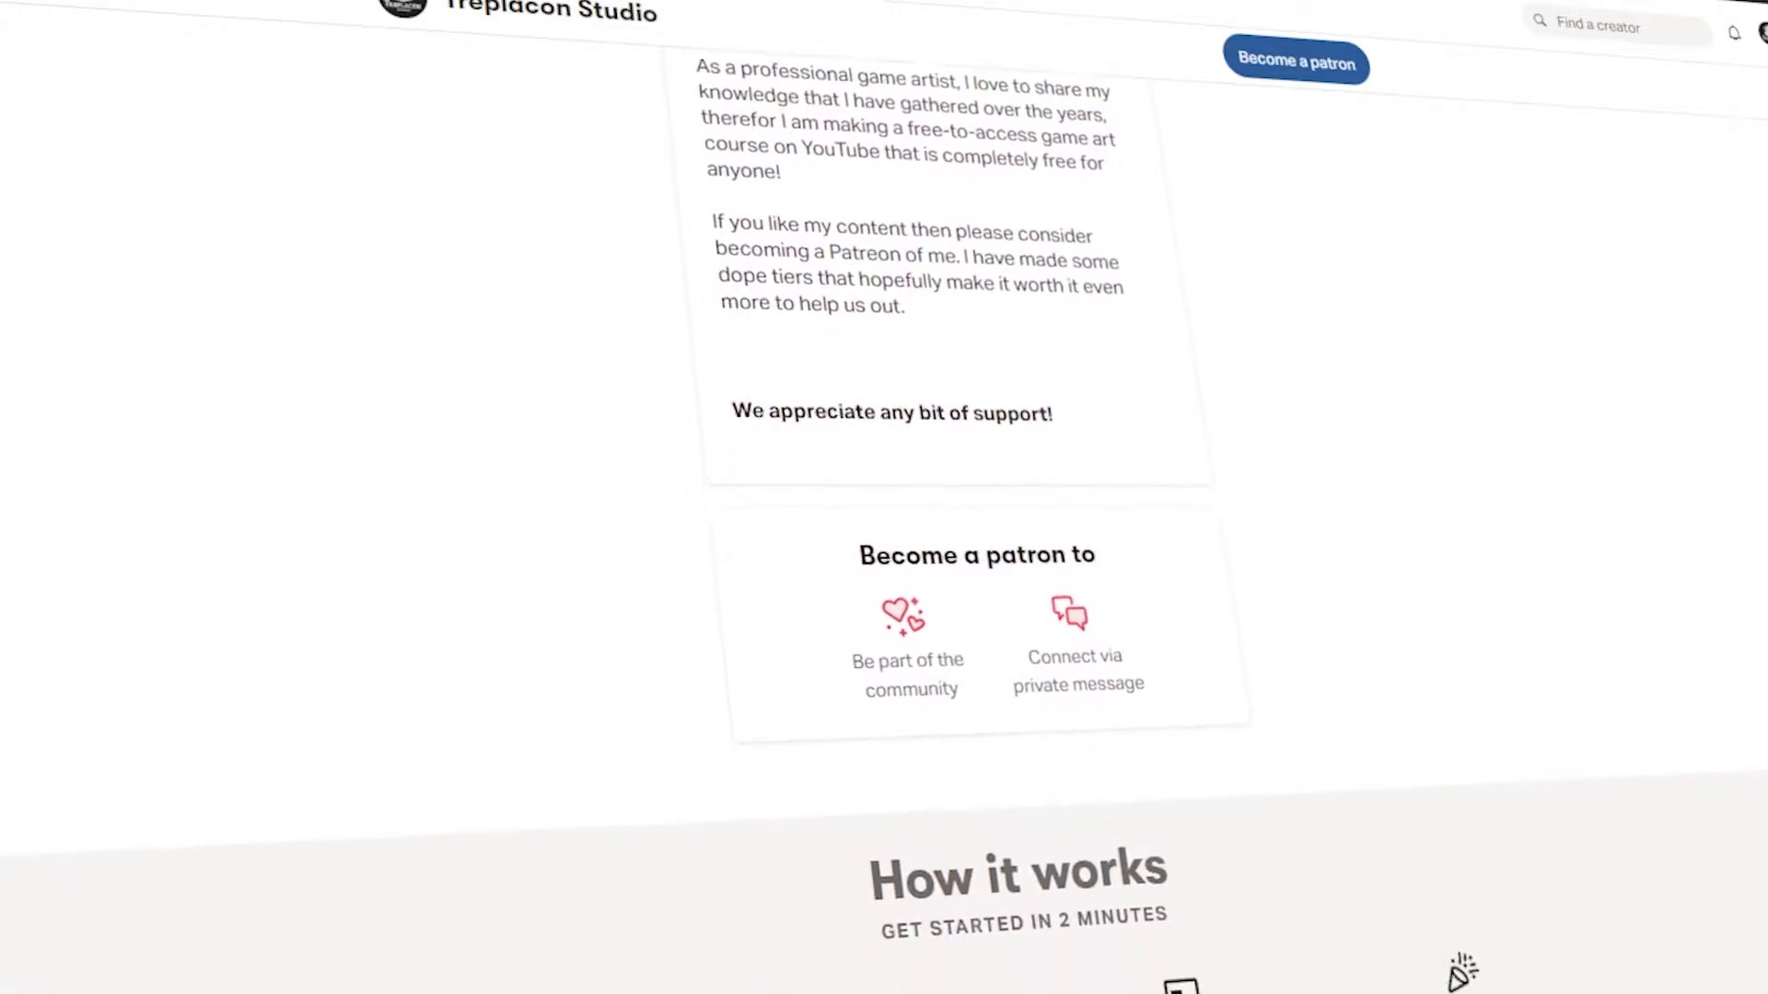
pyautogui.scroll(-2, 884, 497)
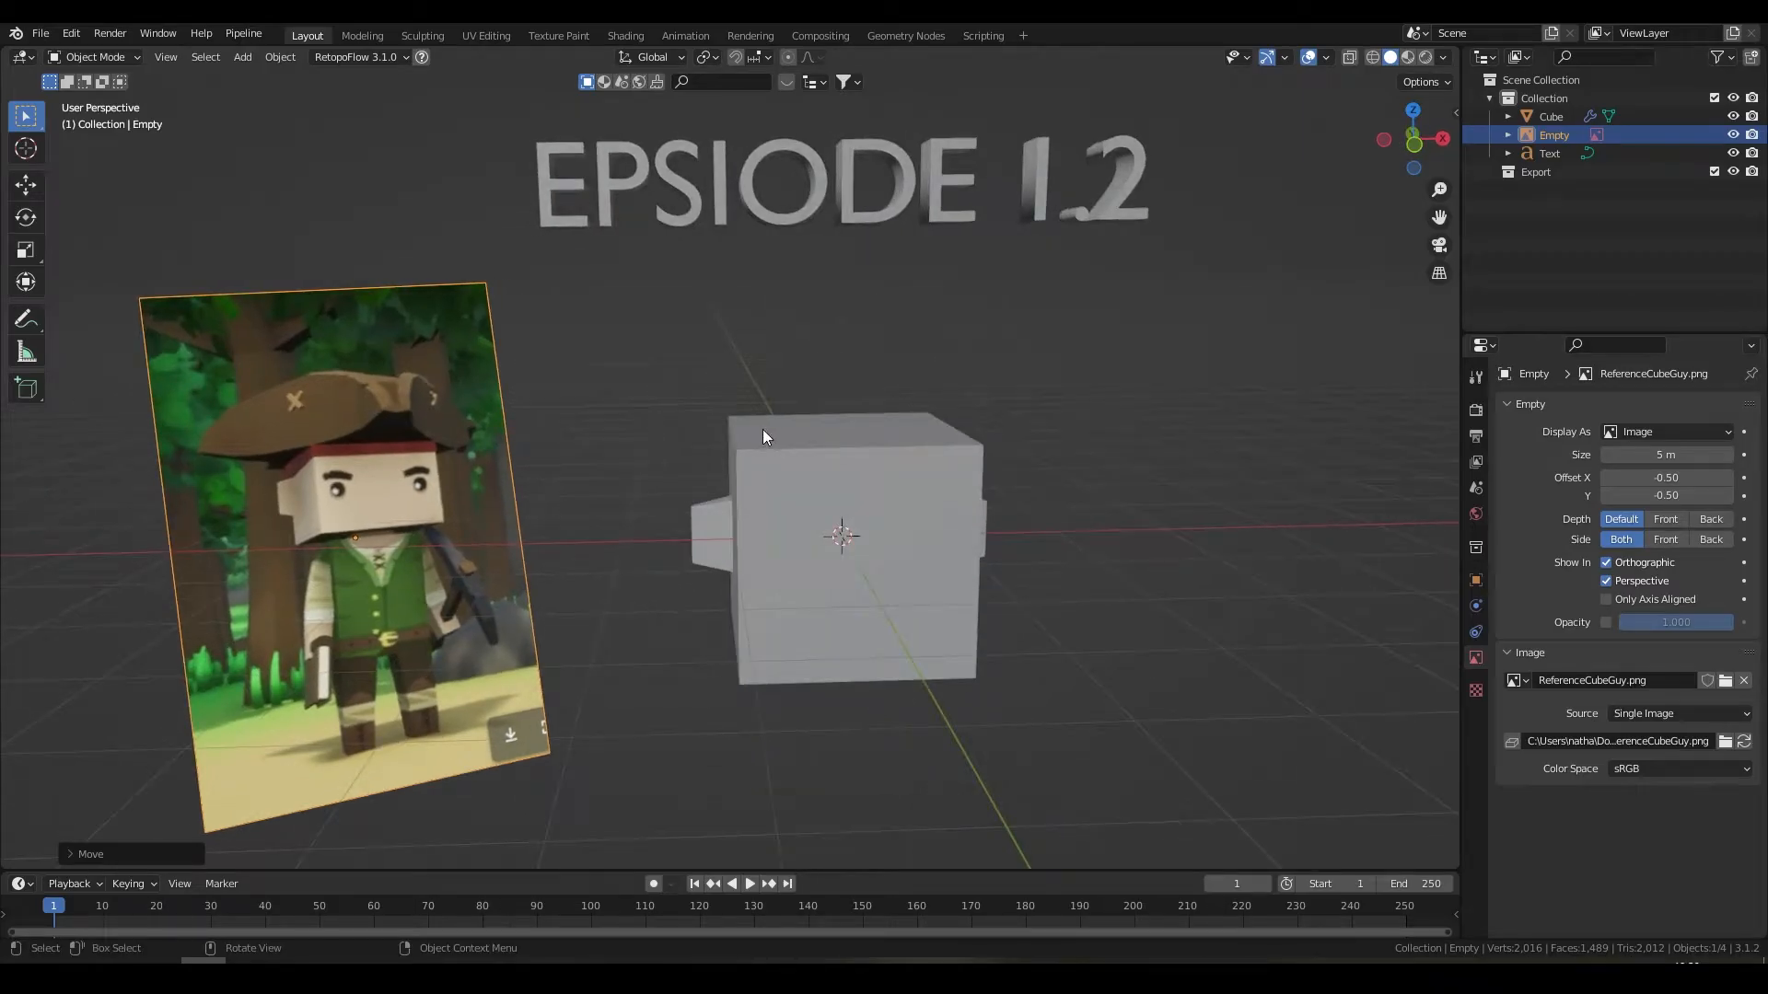
pyautogui.moveTo(862, 481); pyautogui.dragTo(918, 480, button='middle')
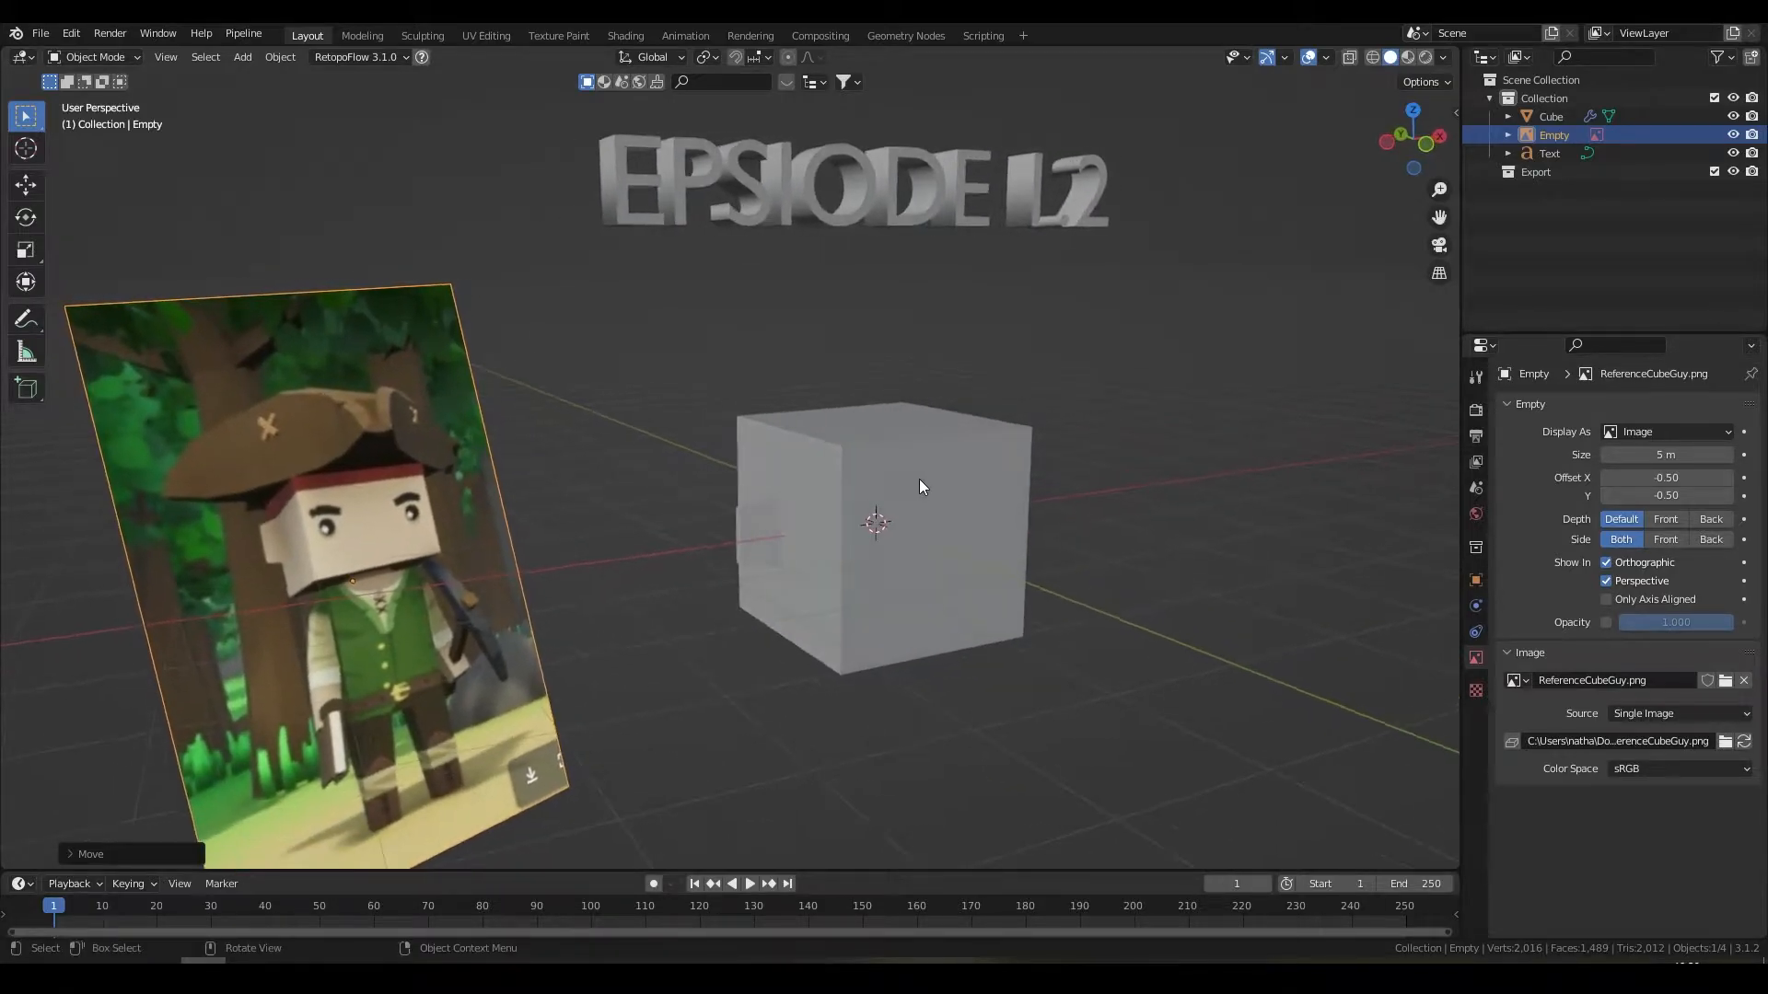
pyautogui.click(785, 212)
pyautogui.press('Delete')
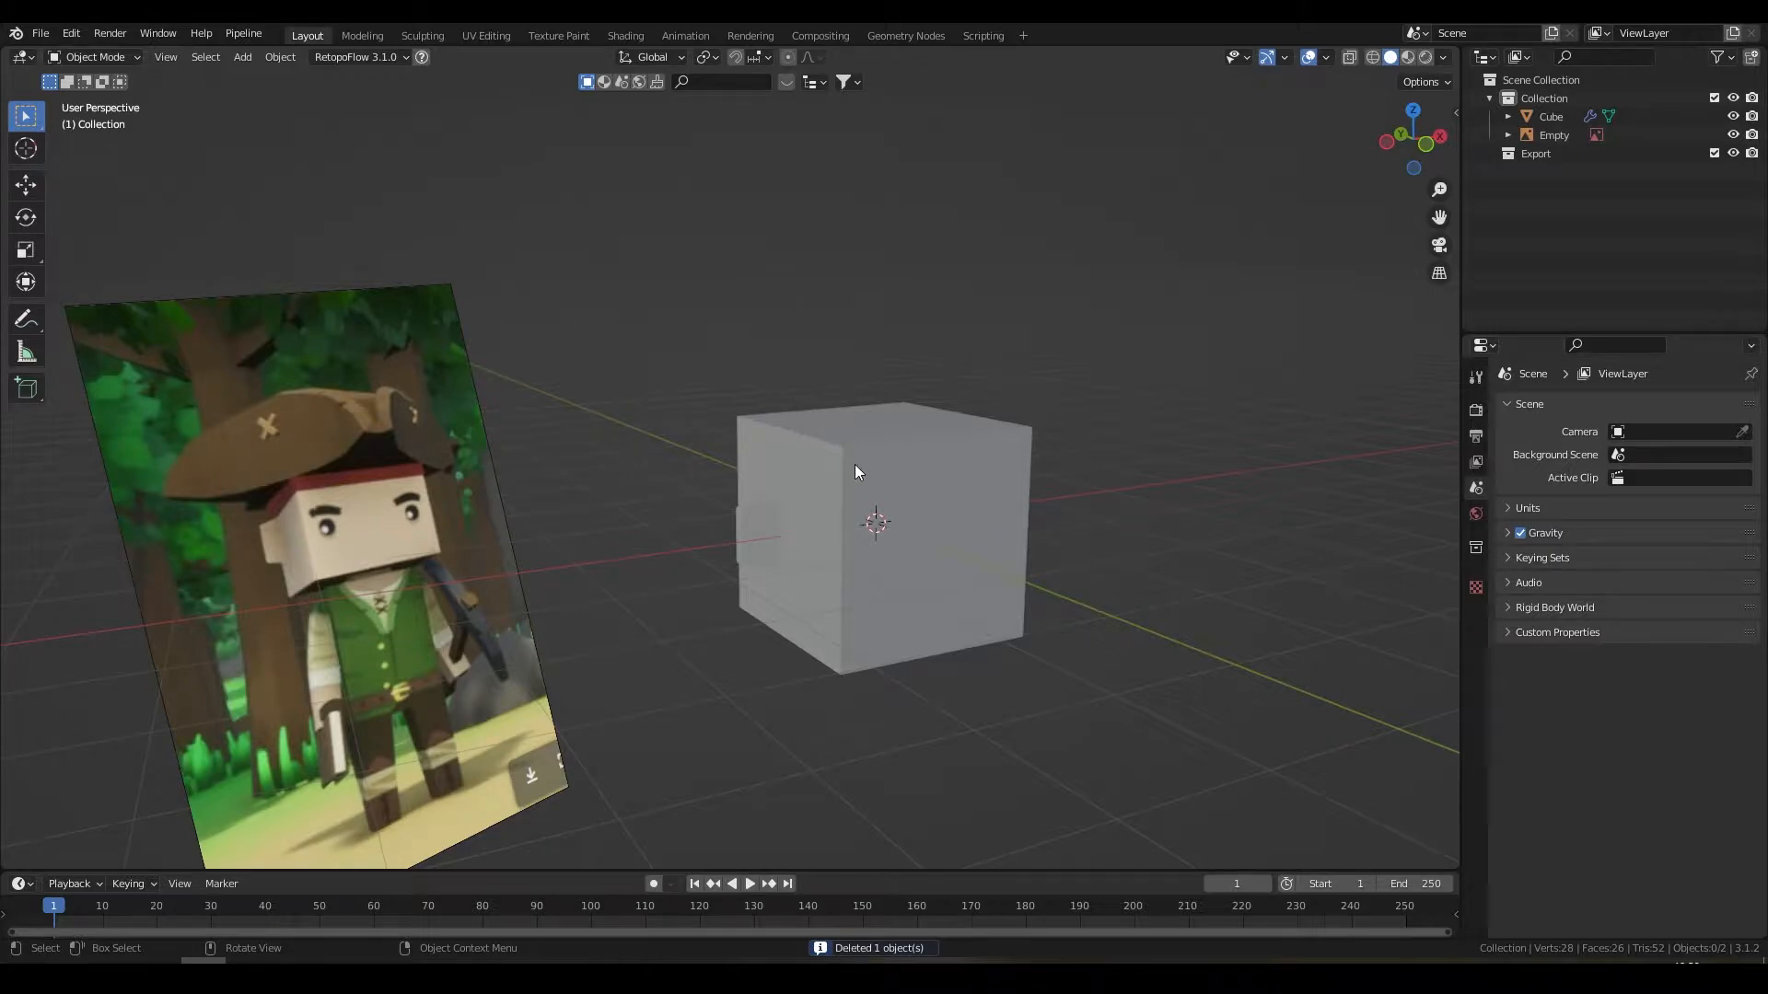
pyautogui.moveTo(882, 470); pyautogui.dragTo(876, 466, button='middle')
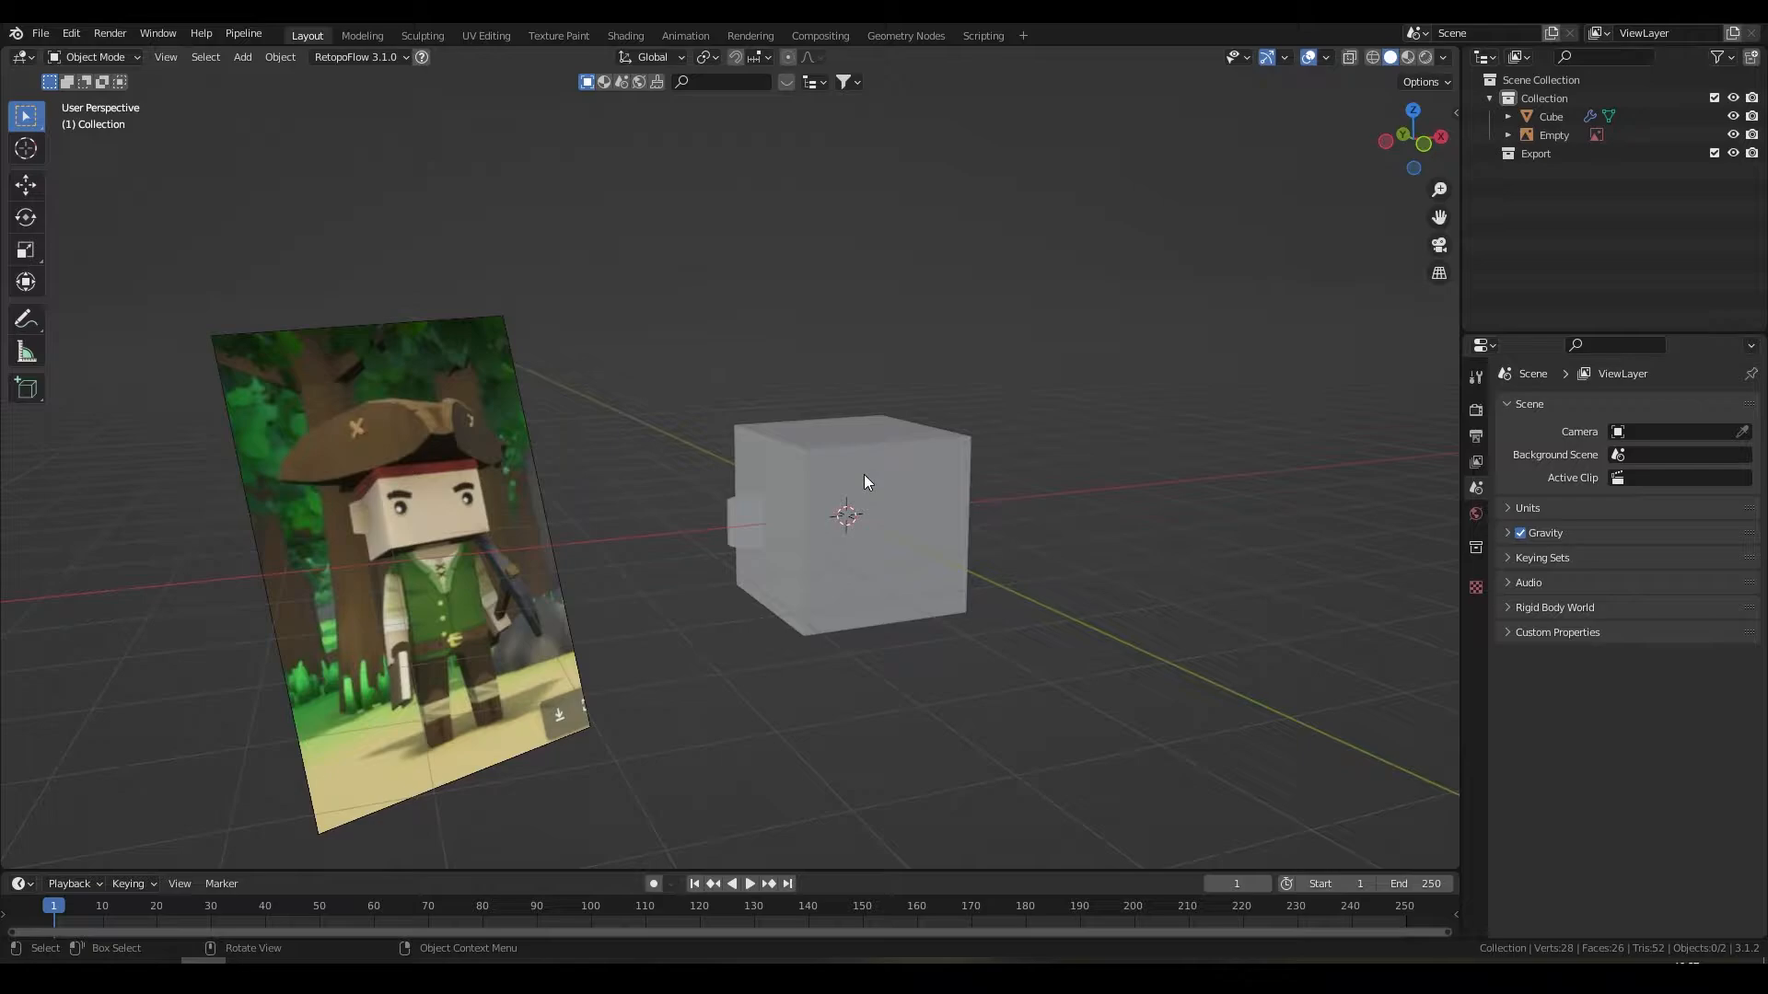
pyautogui.click(865, 481)
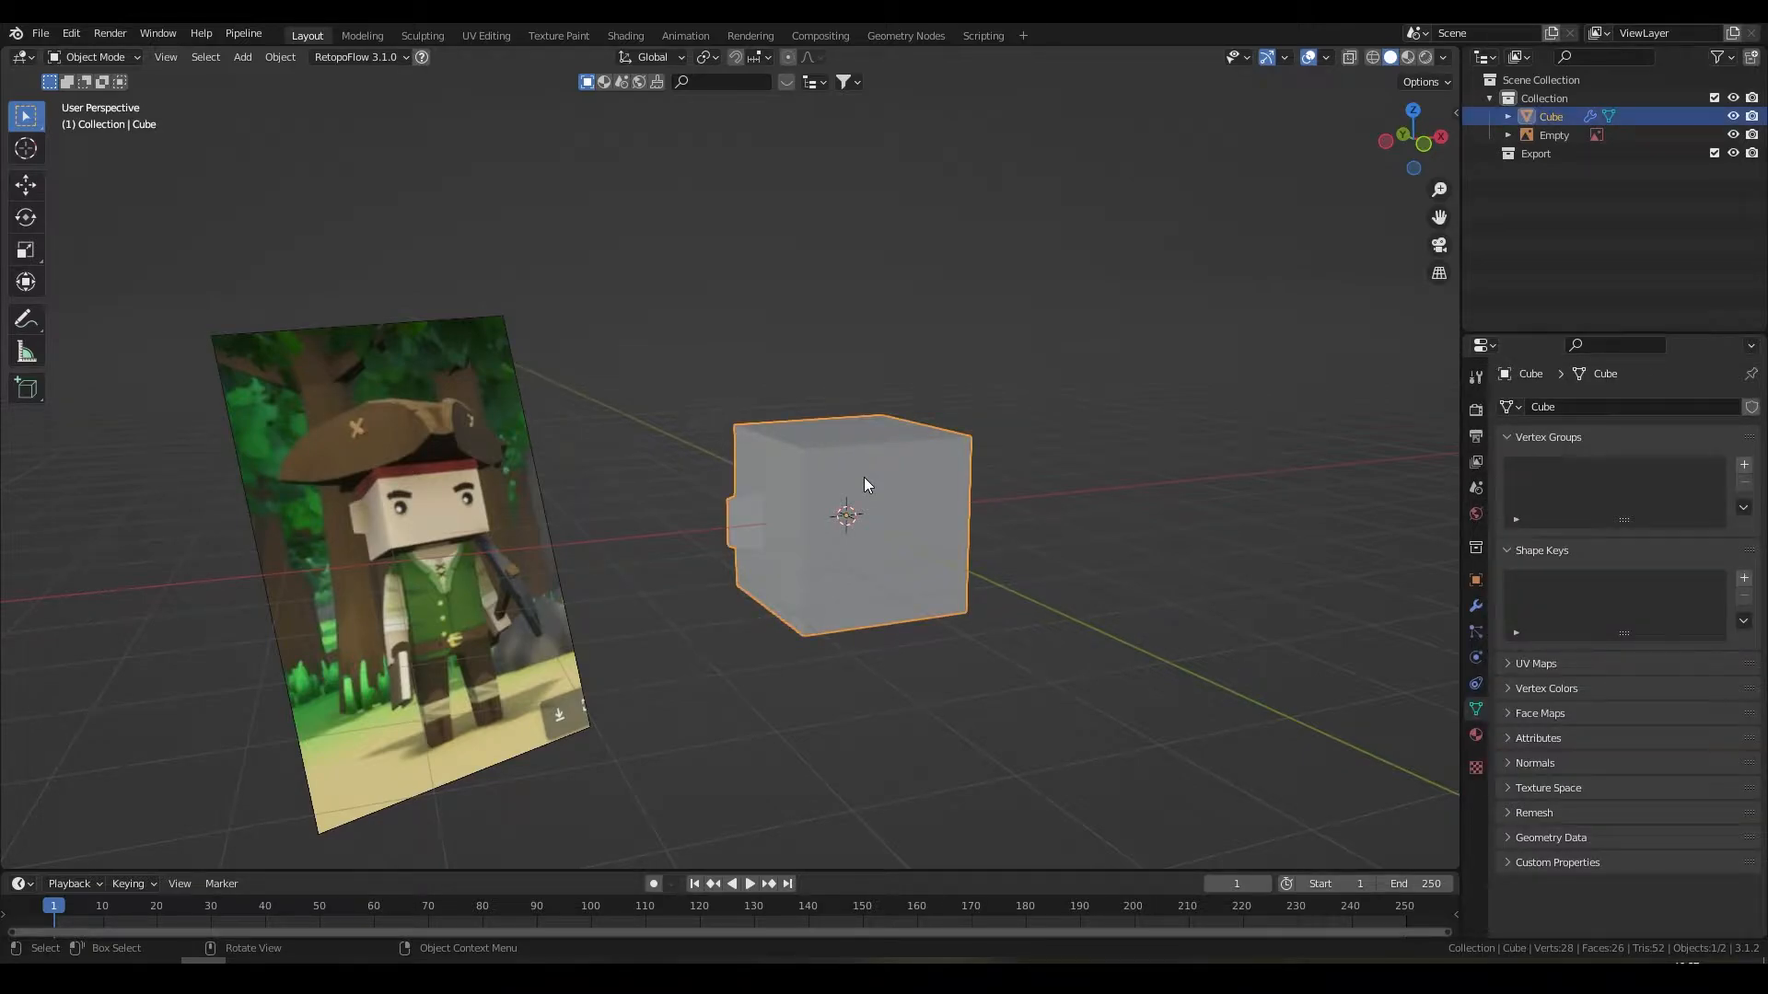
# Step: Start a vertical move of the cube, cancel it, and reselect the cube
pyautogui.press('g')
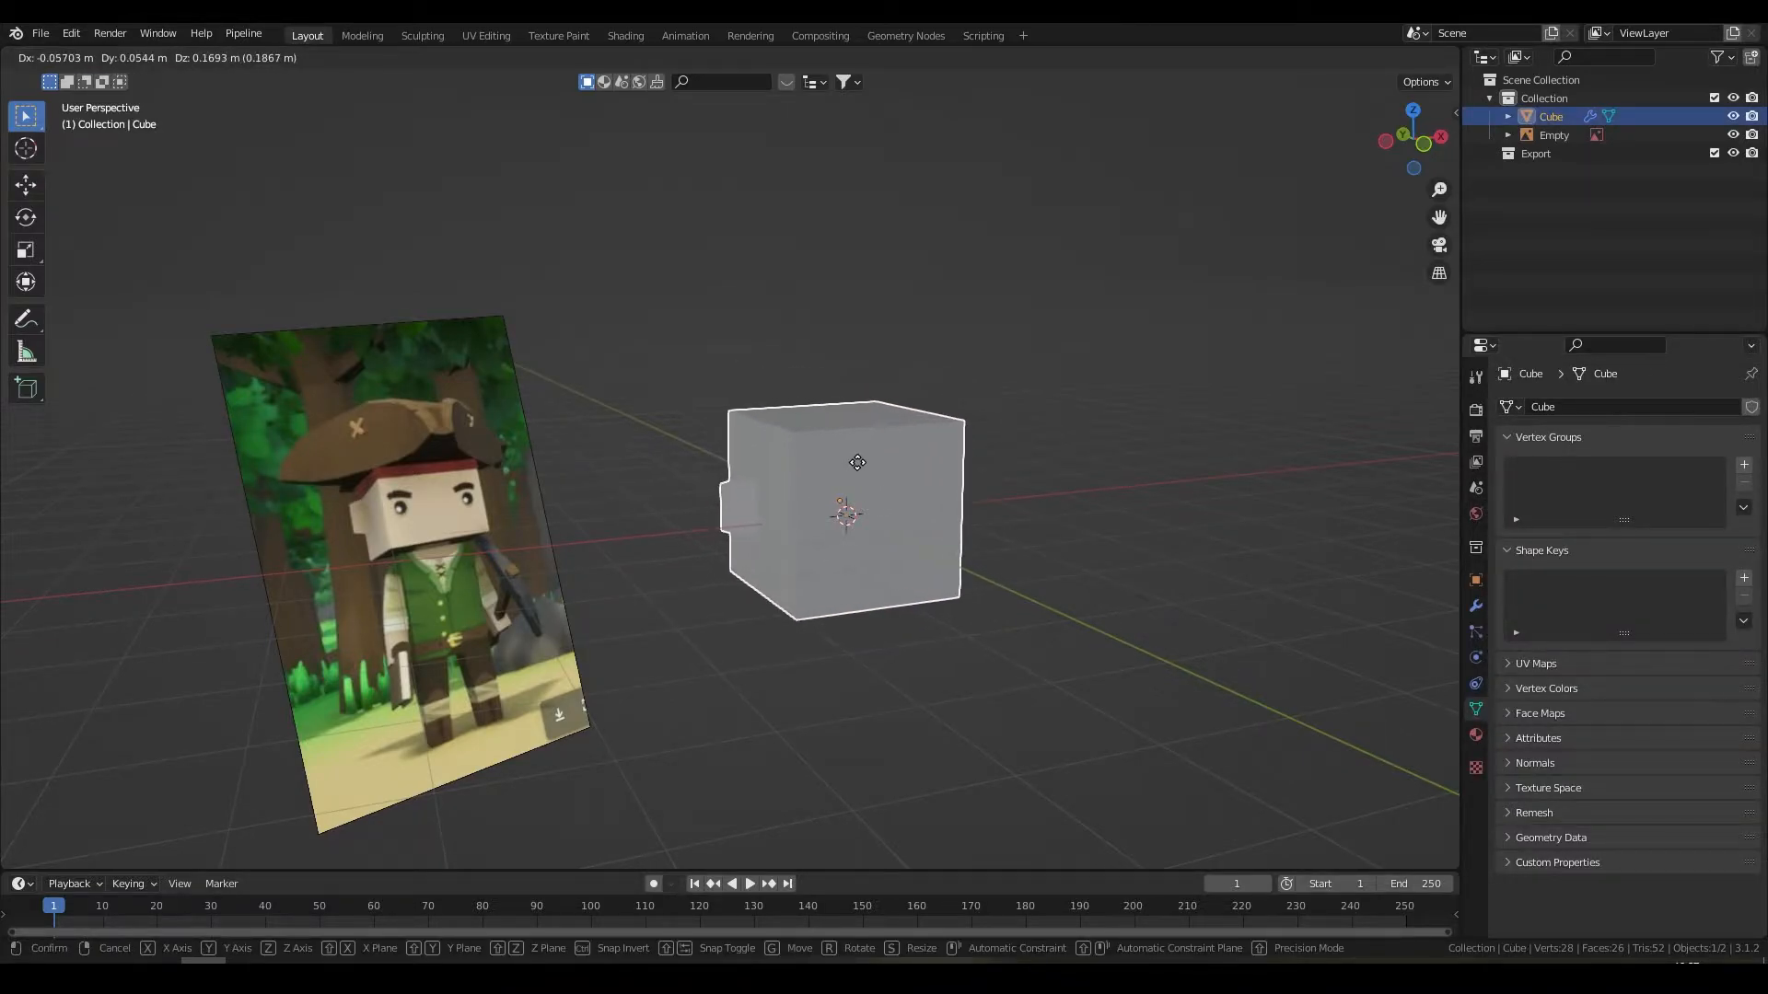
pyautogui.press('z')
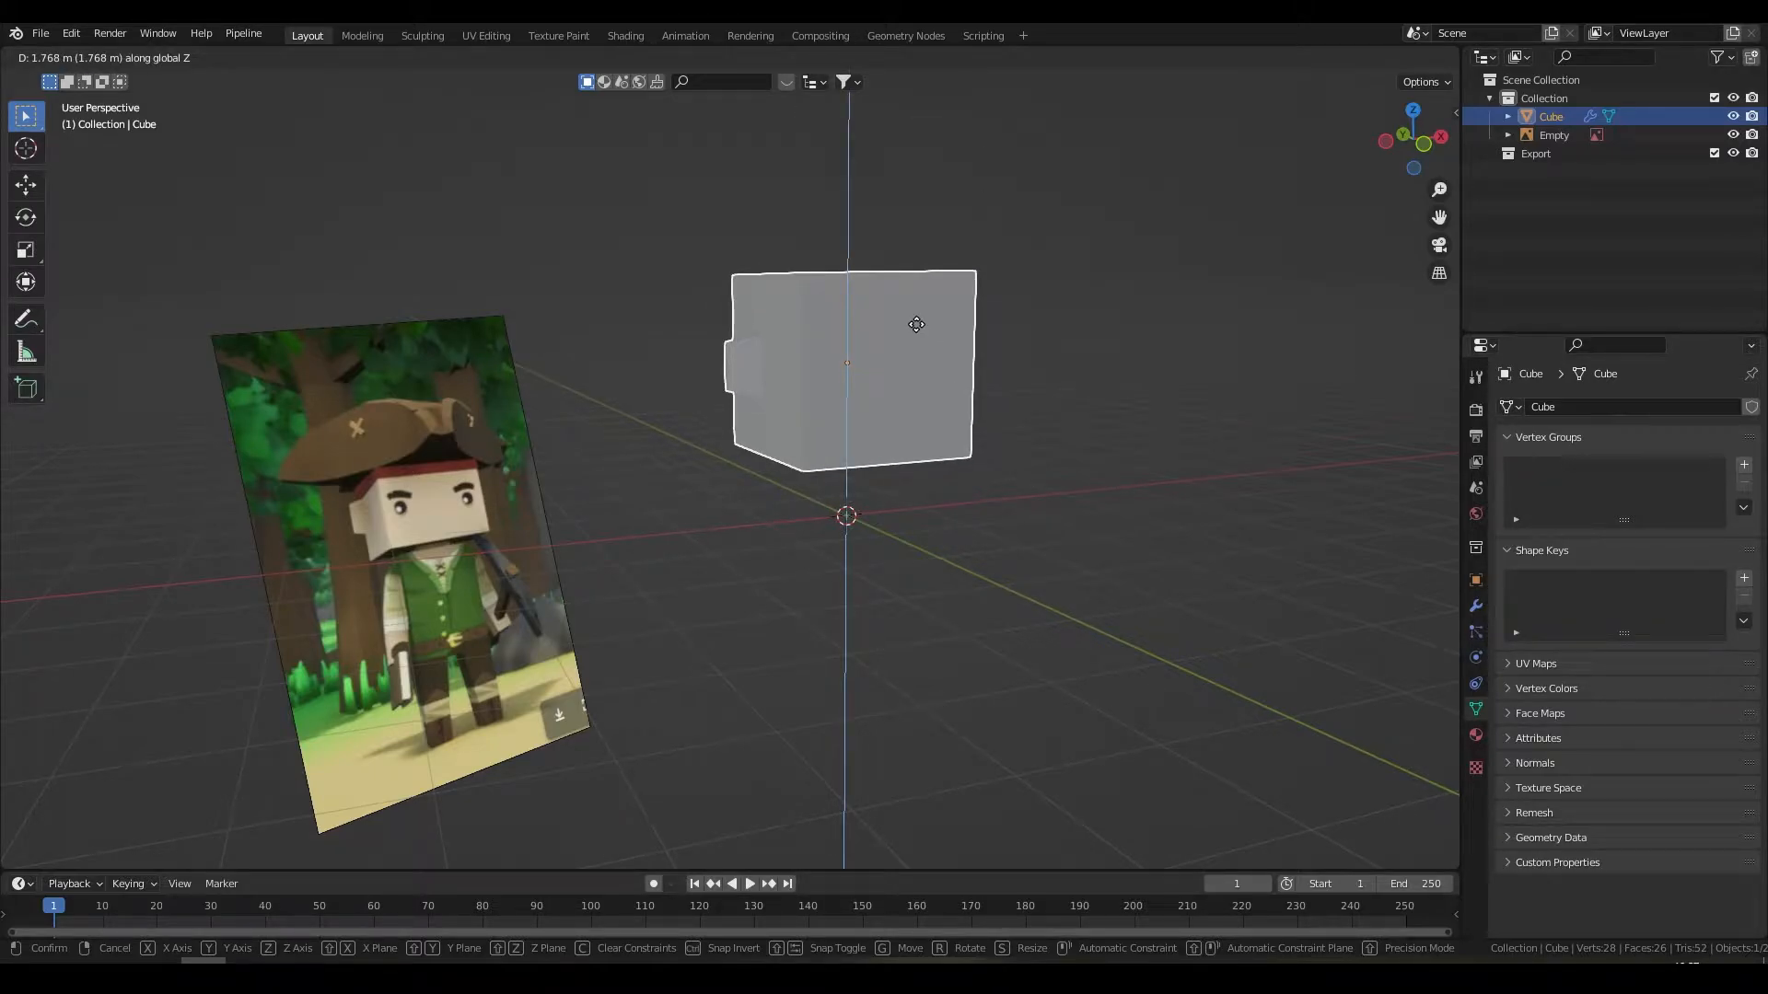
pyautogui.rightClick(916, 324)
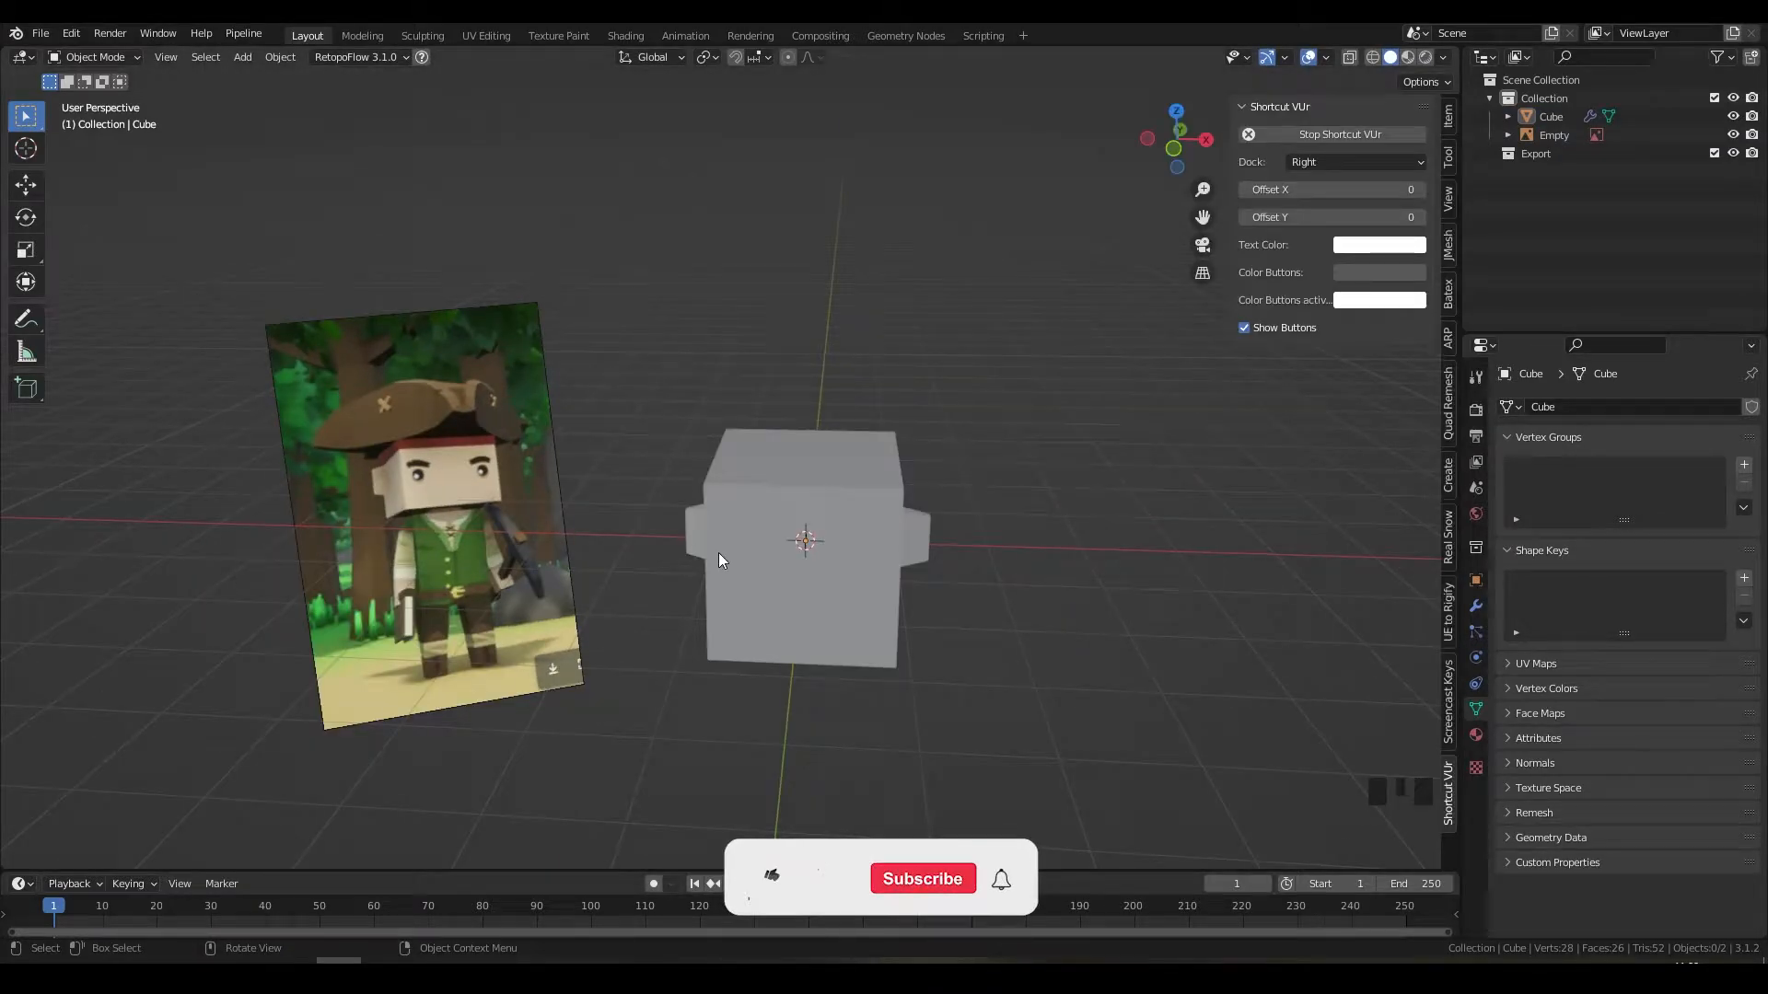
pyautogui.moveTo(718, 553); pyautogui.dragTo(805, 497, button='middle')
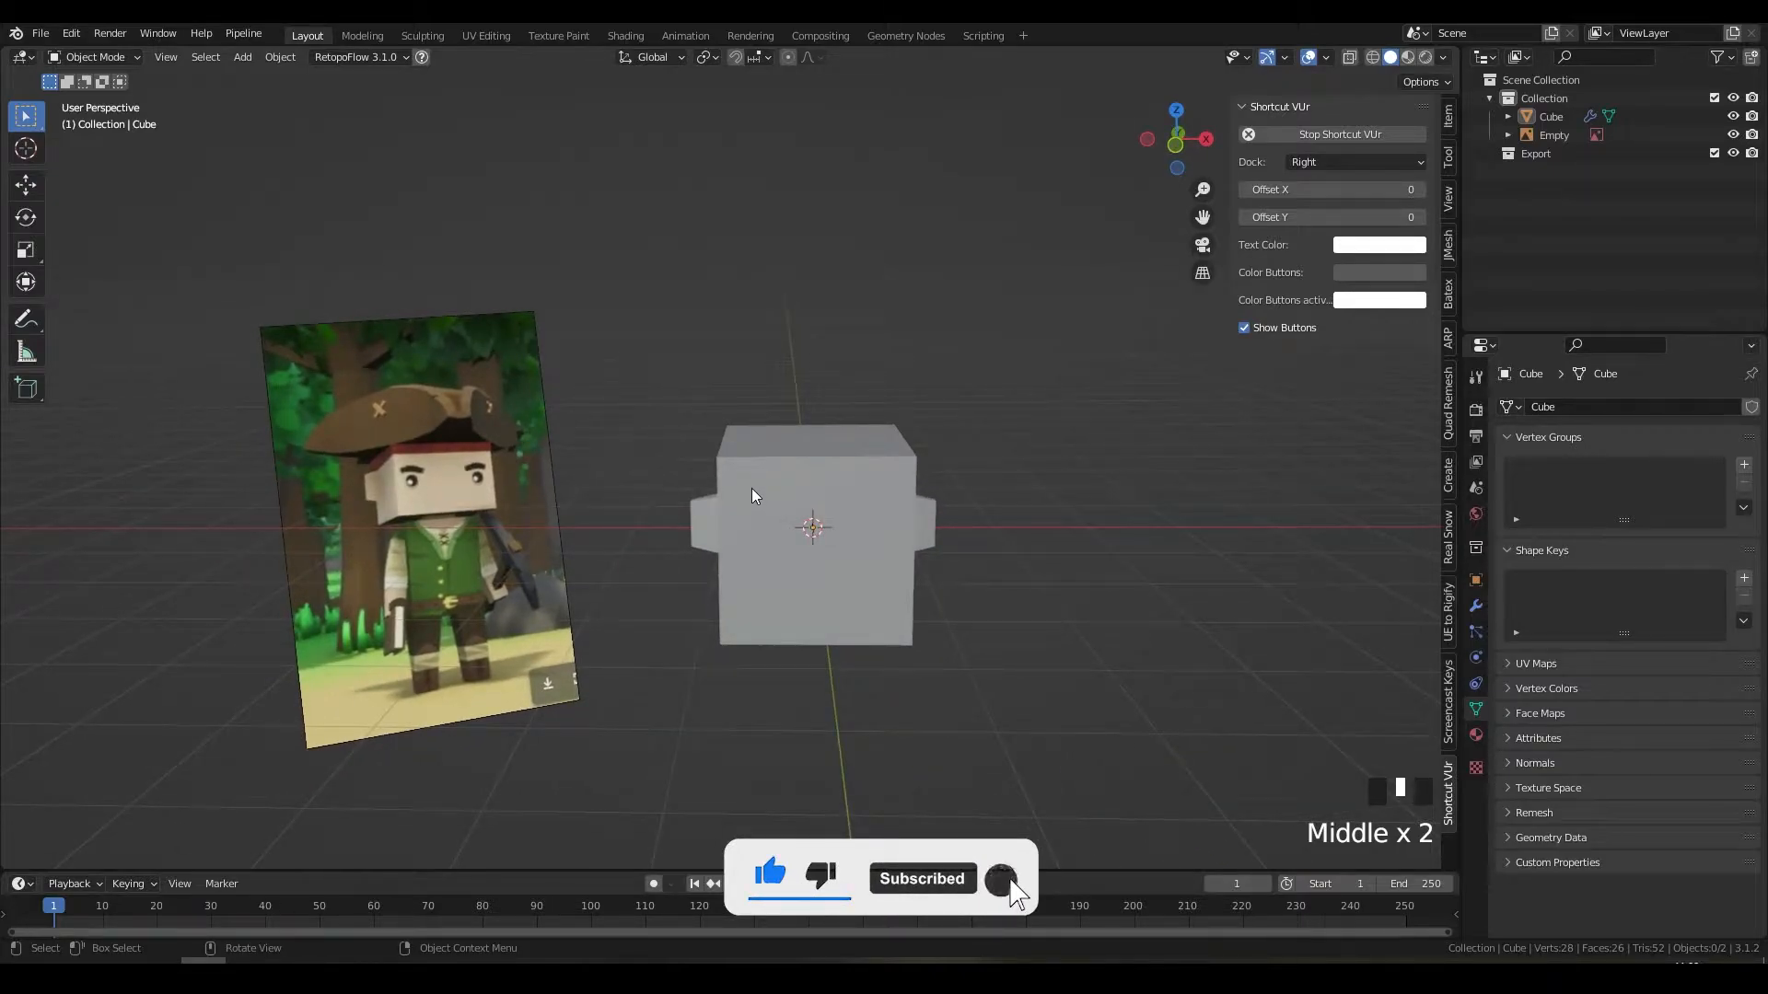
pyautogui.moveTo(833, 489); pyautogui.dragTo(853, 482, button='middle')
pyautogui.click(902, 478)
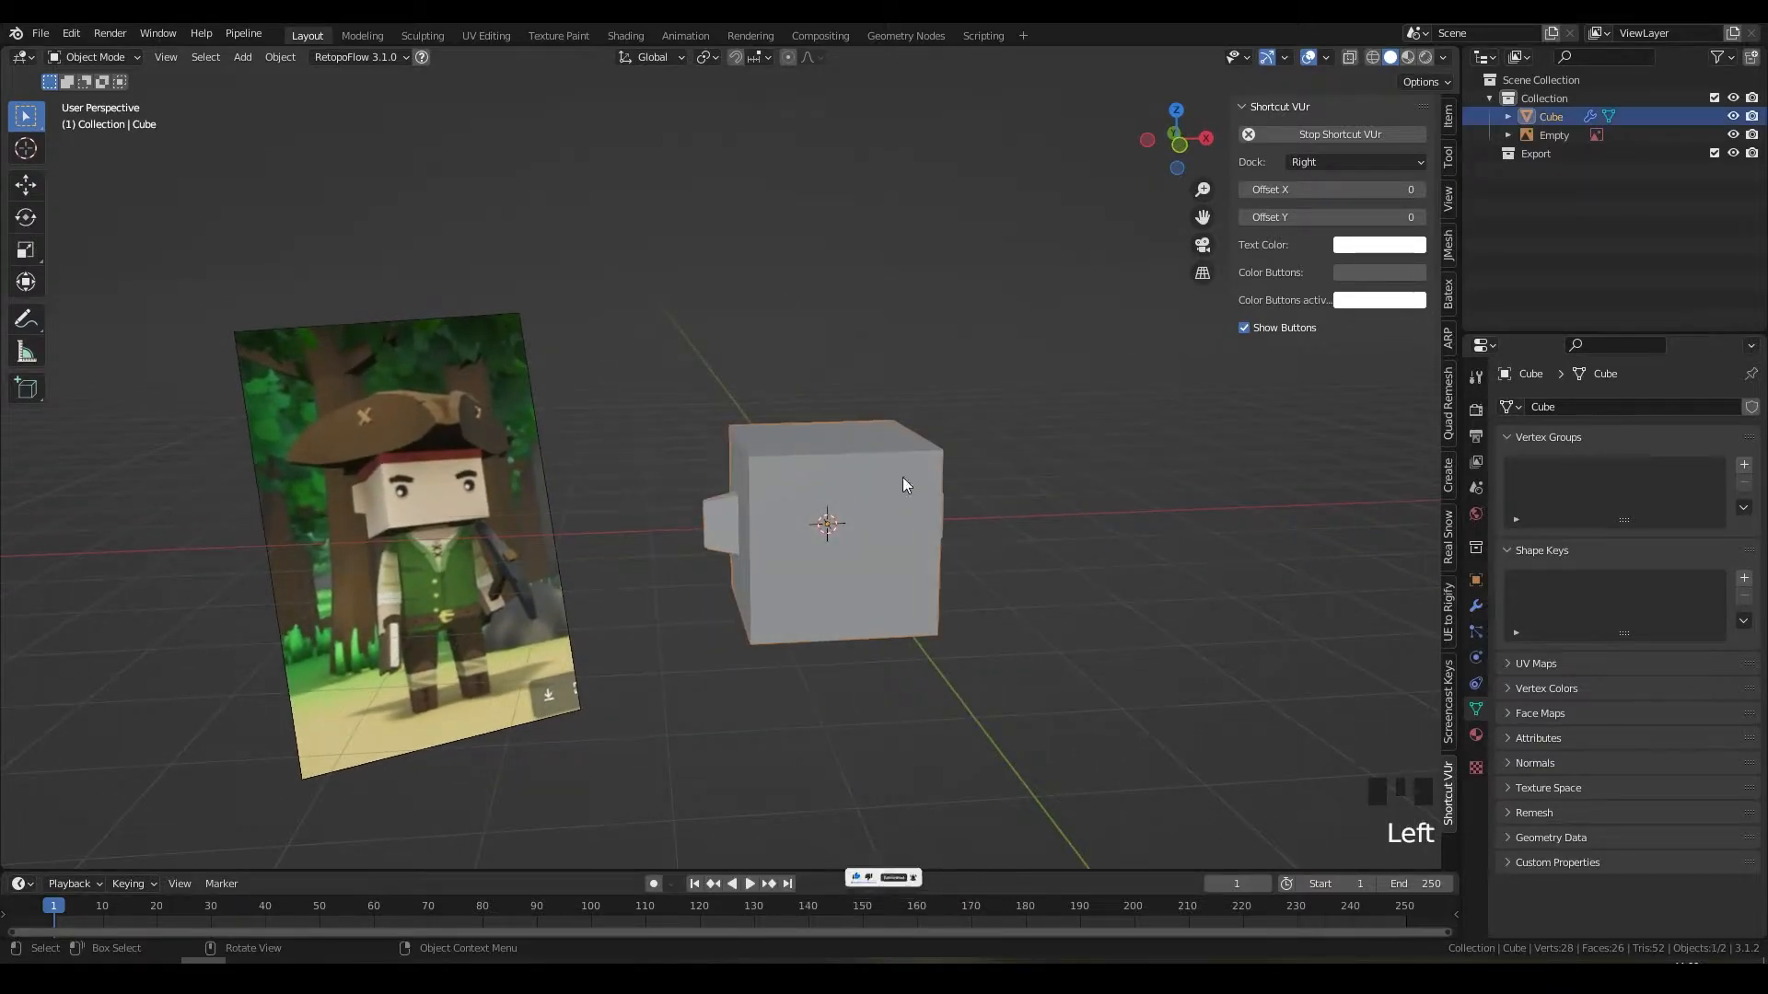
pyautogui.moveTo(1035, 488); pyautogui.dragTo(944, 493, button='middle')
# Step: Raise the cube about 4.7 m straight up along Z
pyautogui.press('g')
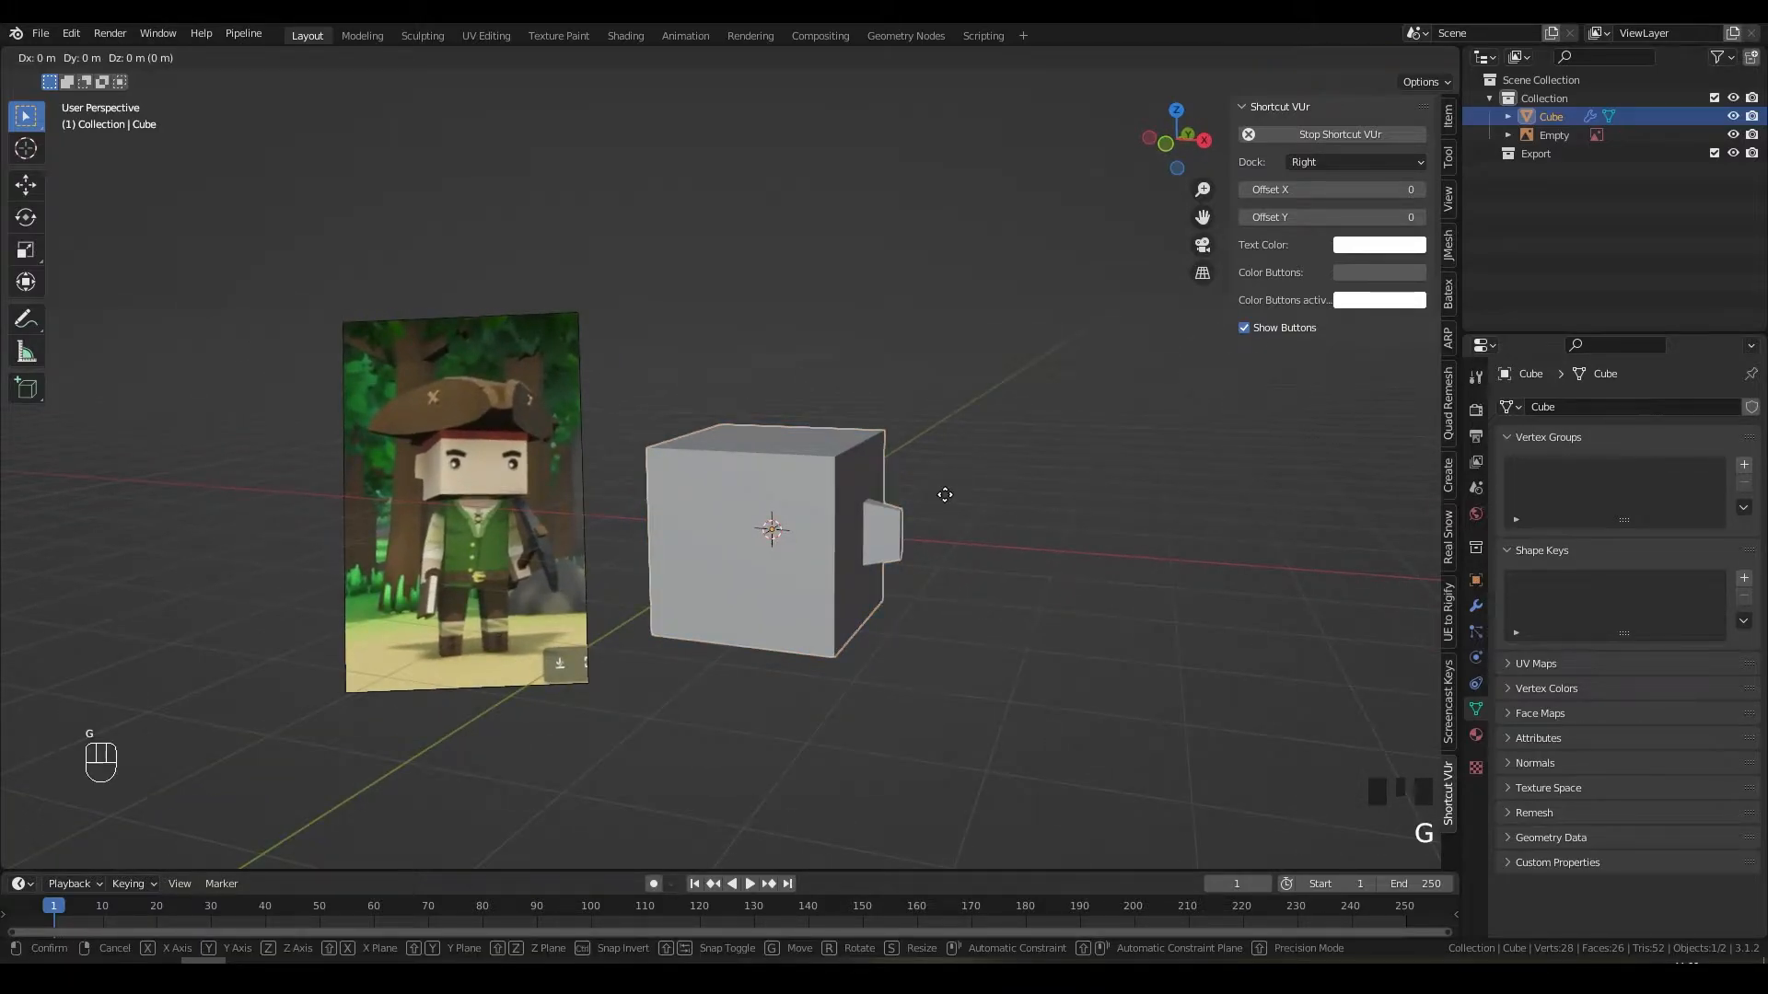
pyautogui.press('z')
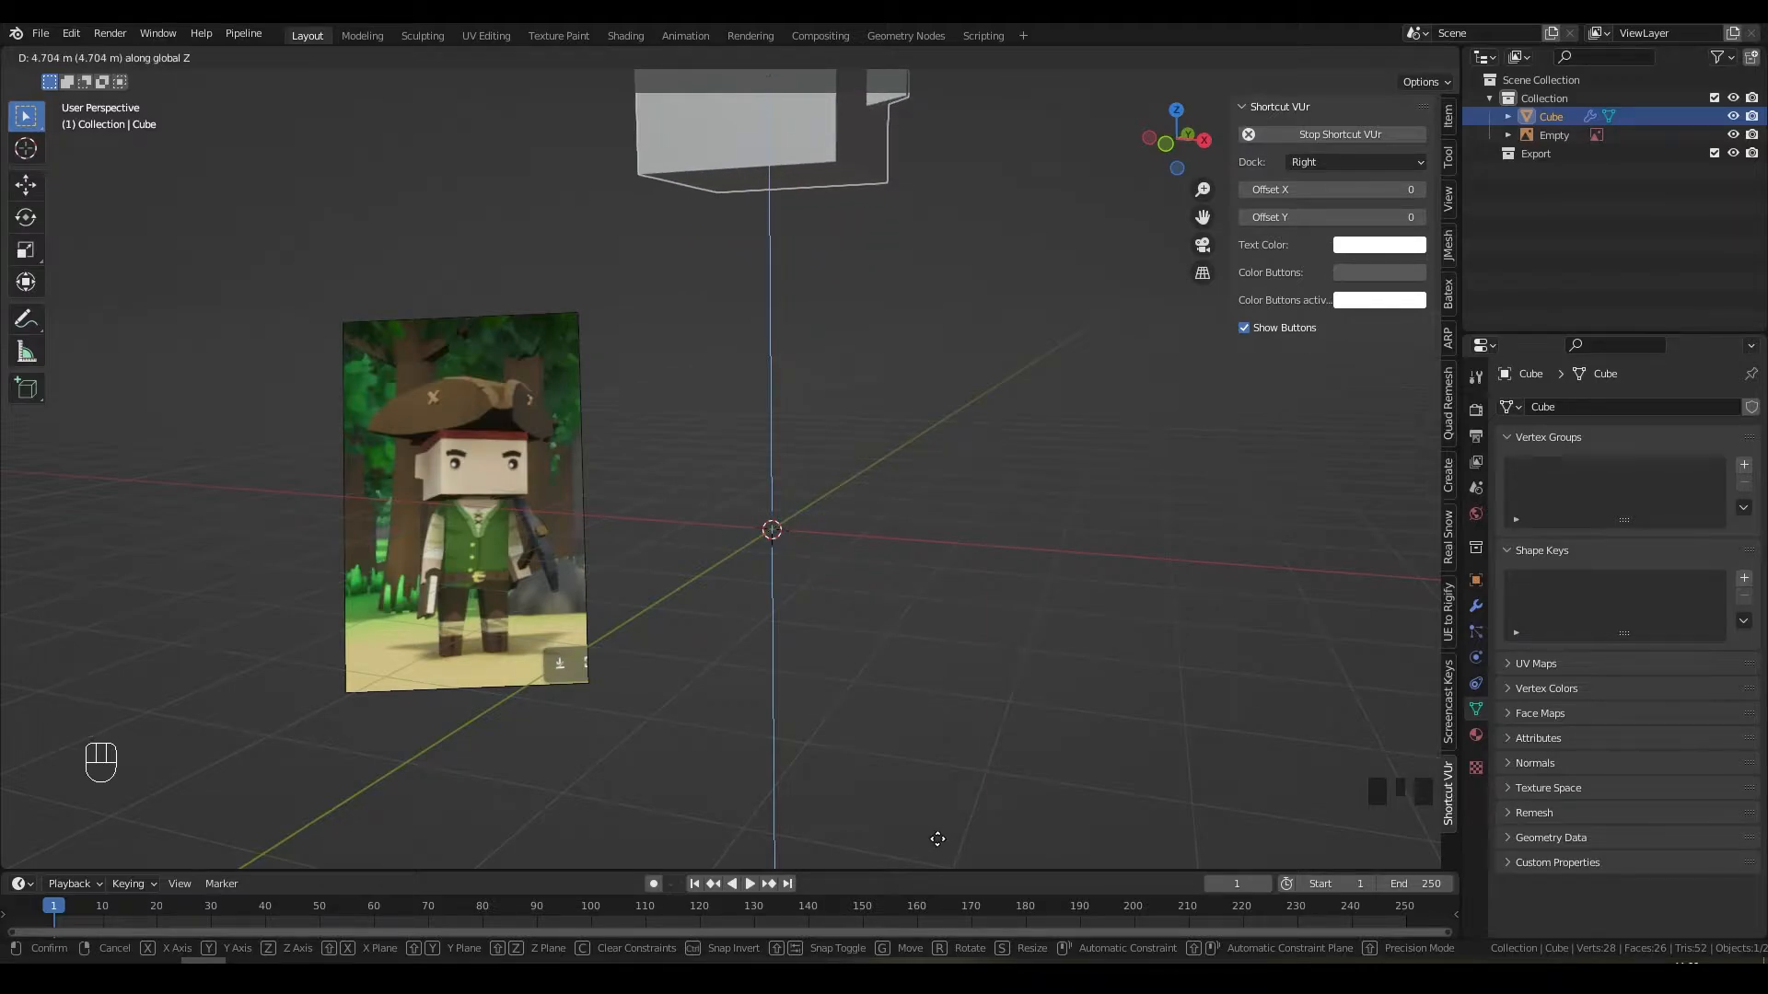
pyautogui.click(933, 831)
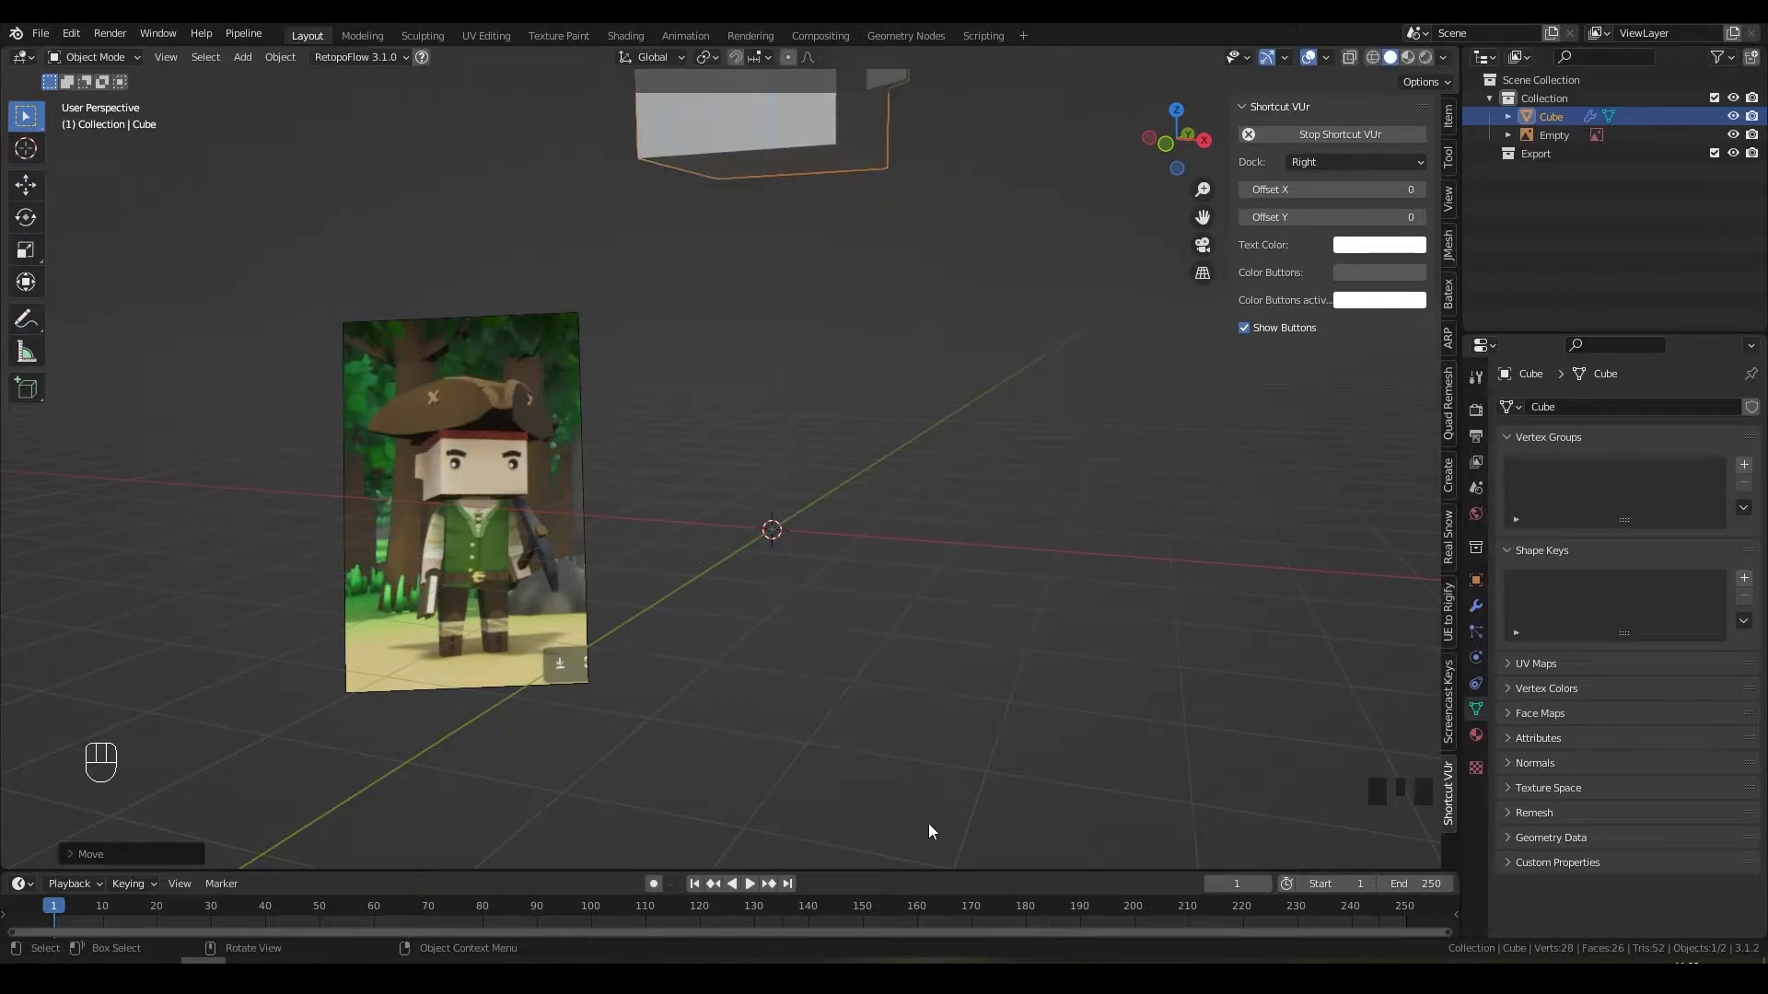
pyautogui.moveTo(798, 682); pyautogui.dragTo(828, 766, button='middle')
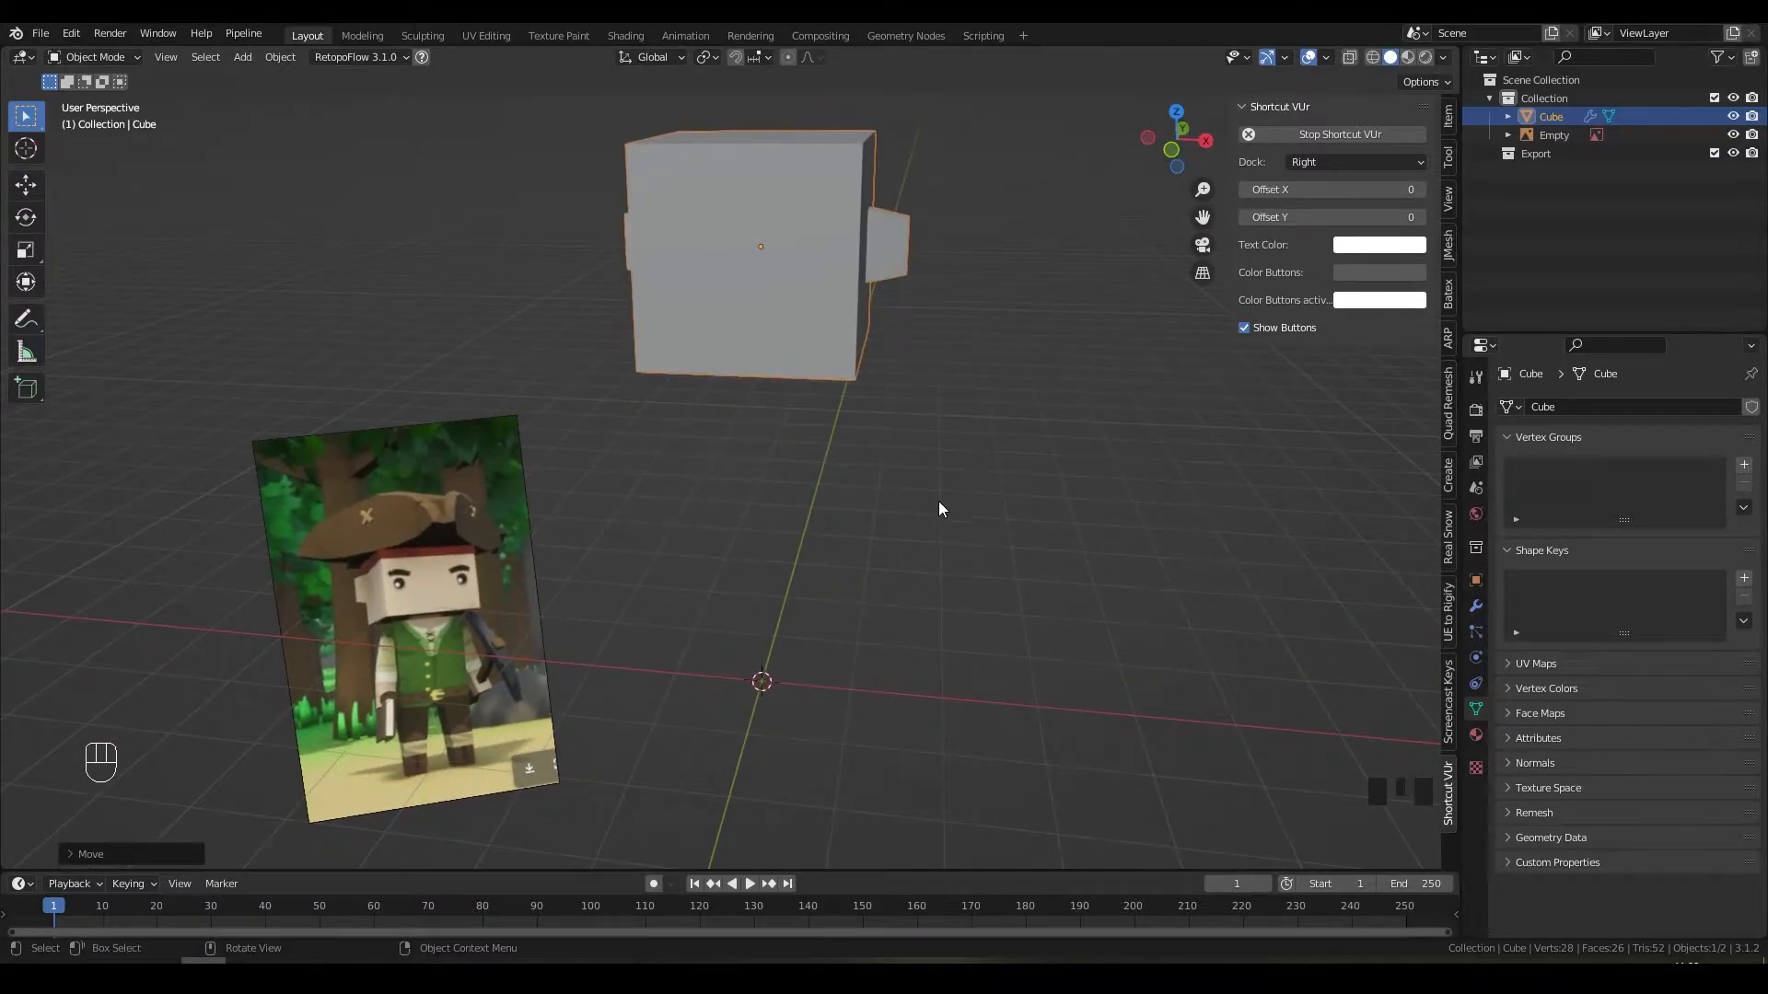
pyautogui.moveTo(939, 502)
pyautogui.mouseDown(button='middle')
pyautogui.moveTo(837, 474)
pyautogui.moveTo(927, 488)
pyautogui.mouseUp(button='middle')
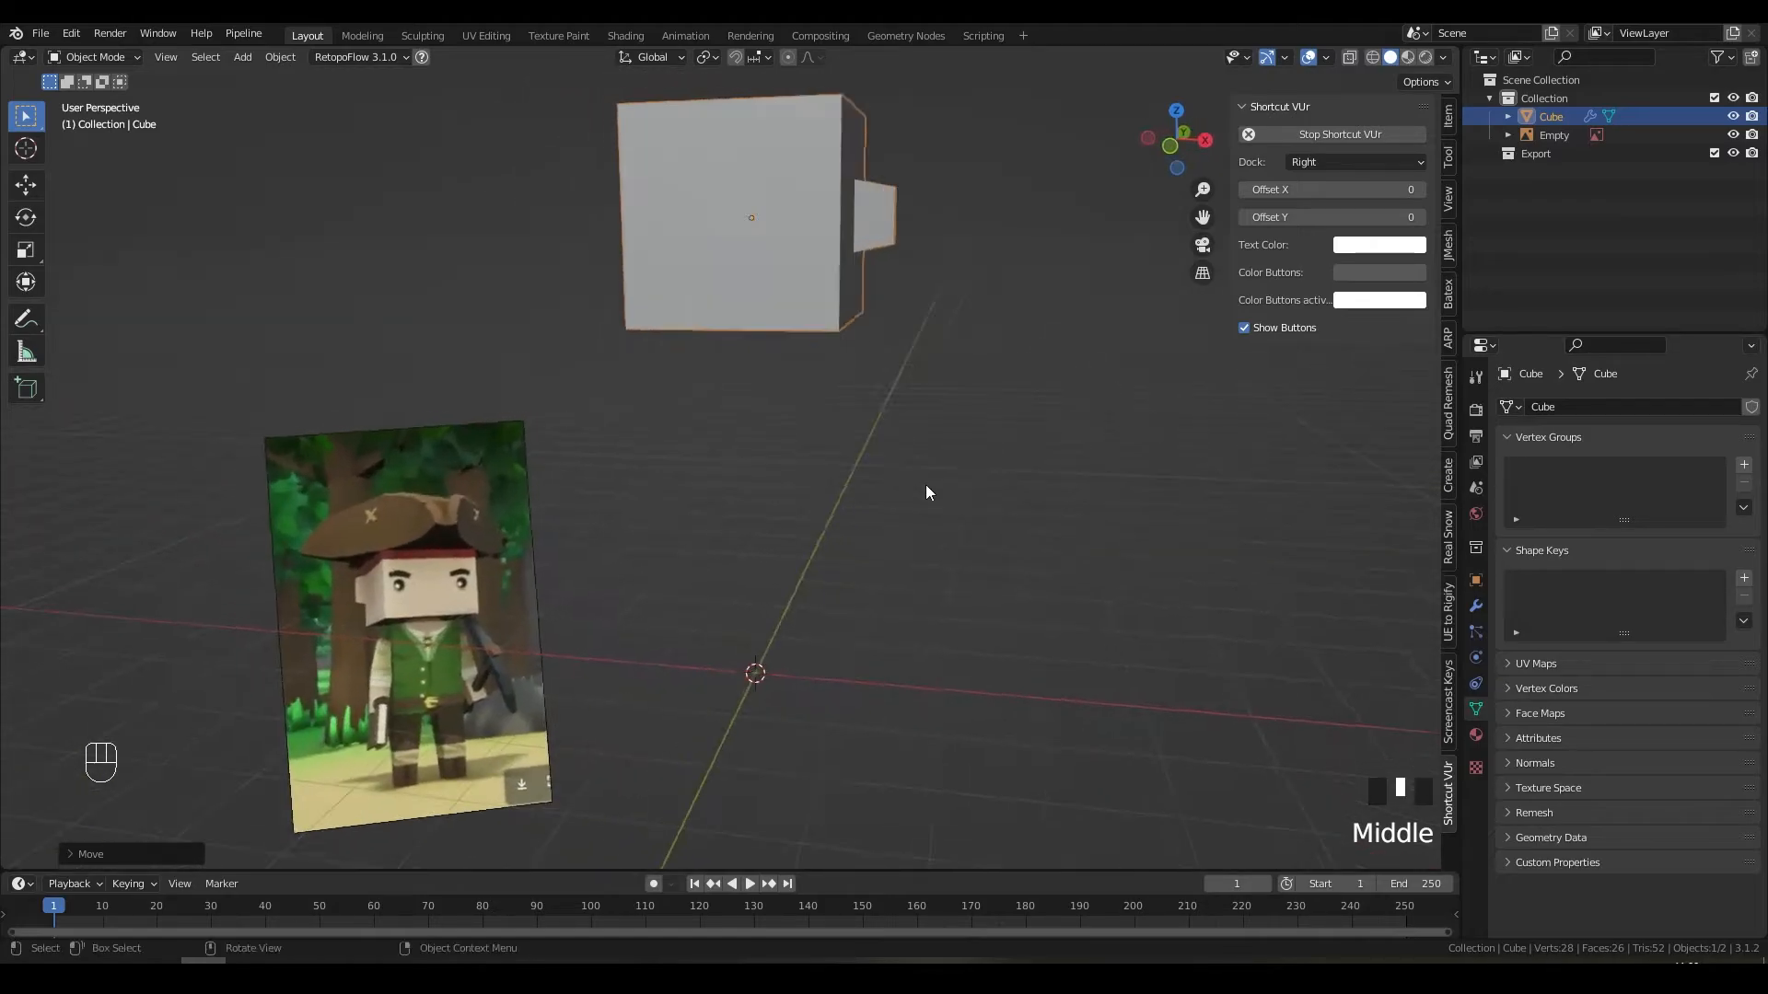
pyautogui.moveTo(787, 152); pyautogui.dragTo(939, 371, button='middle')
# Step: Show the cube's Mirror modifier settings, enter Edit Mode and select its bottom face
pyautogui.click(1476, 606)
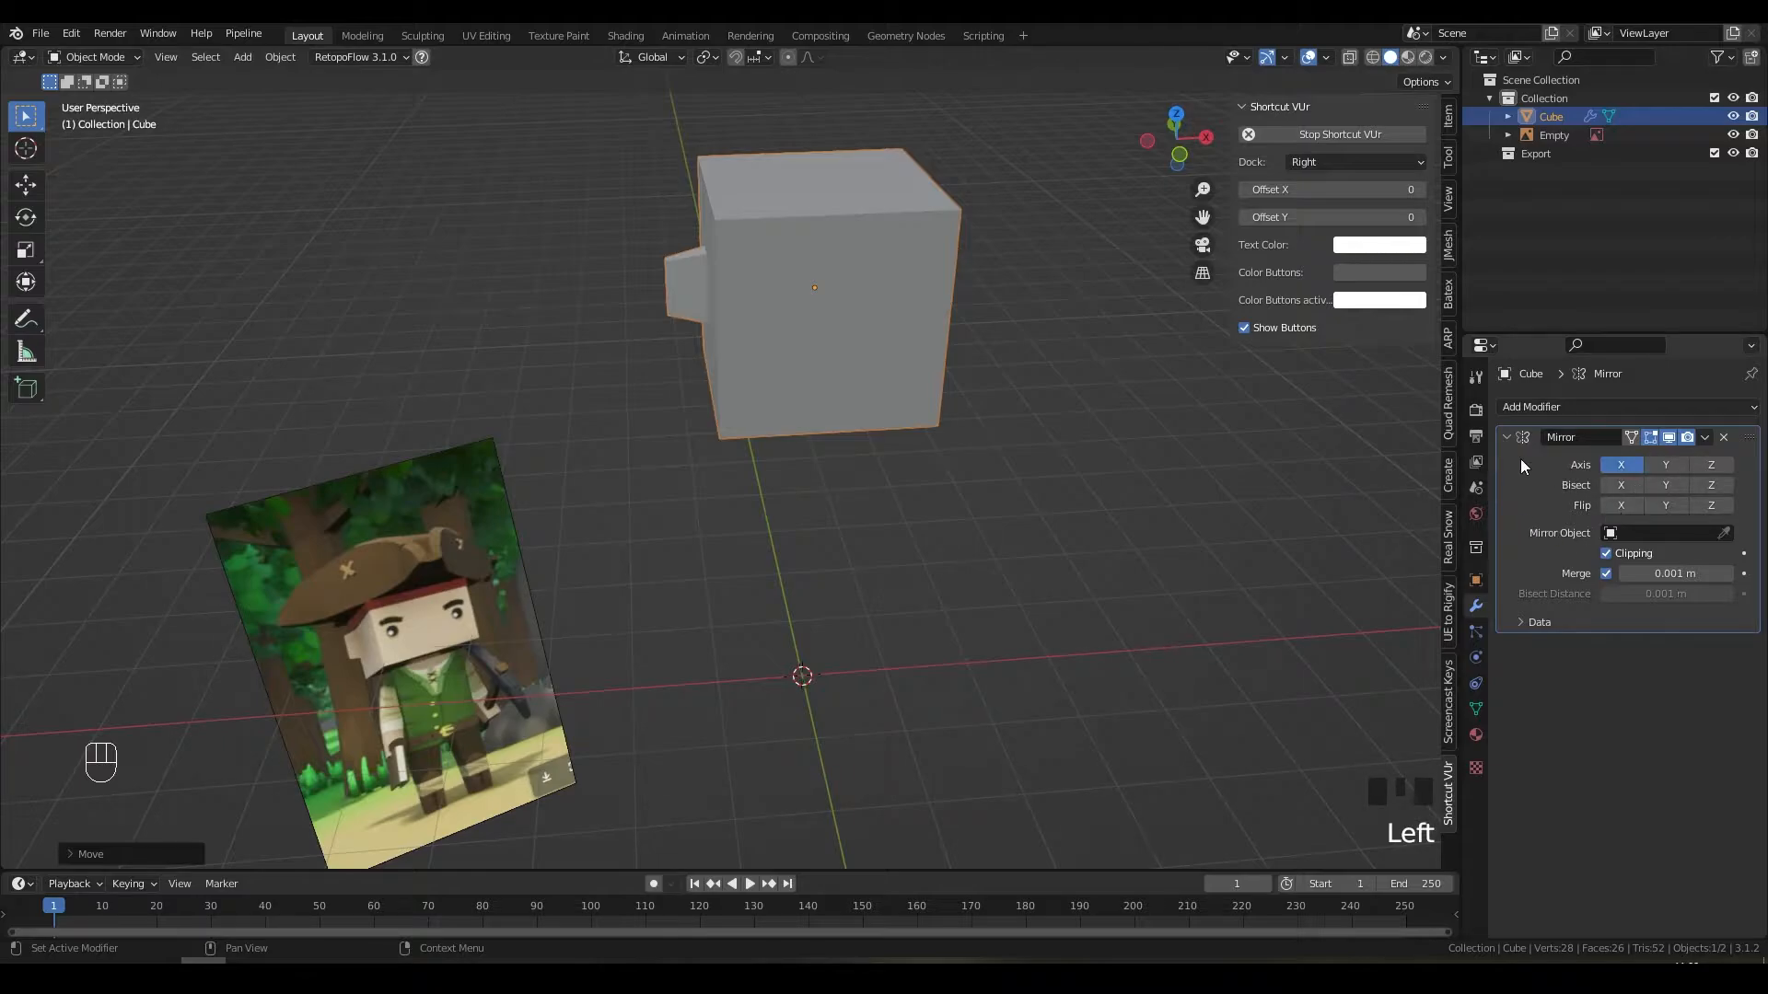
pyautogui.moveTo(1096, 498); pyautogui.dragTo(1013, 512, button='middle')
pyautogui.press('Tab')
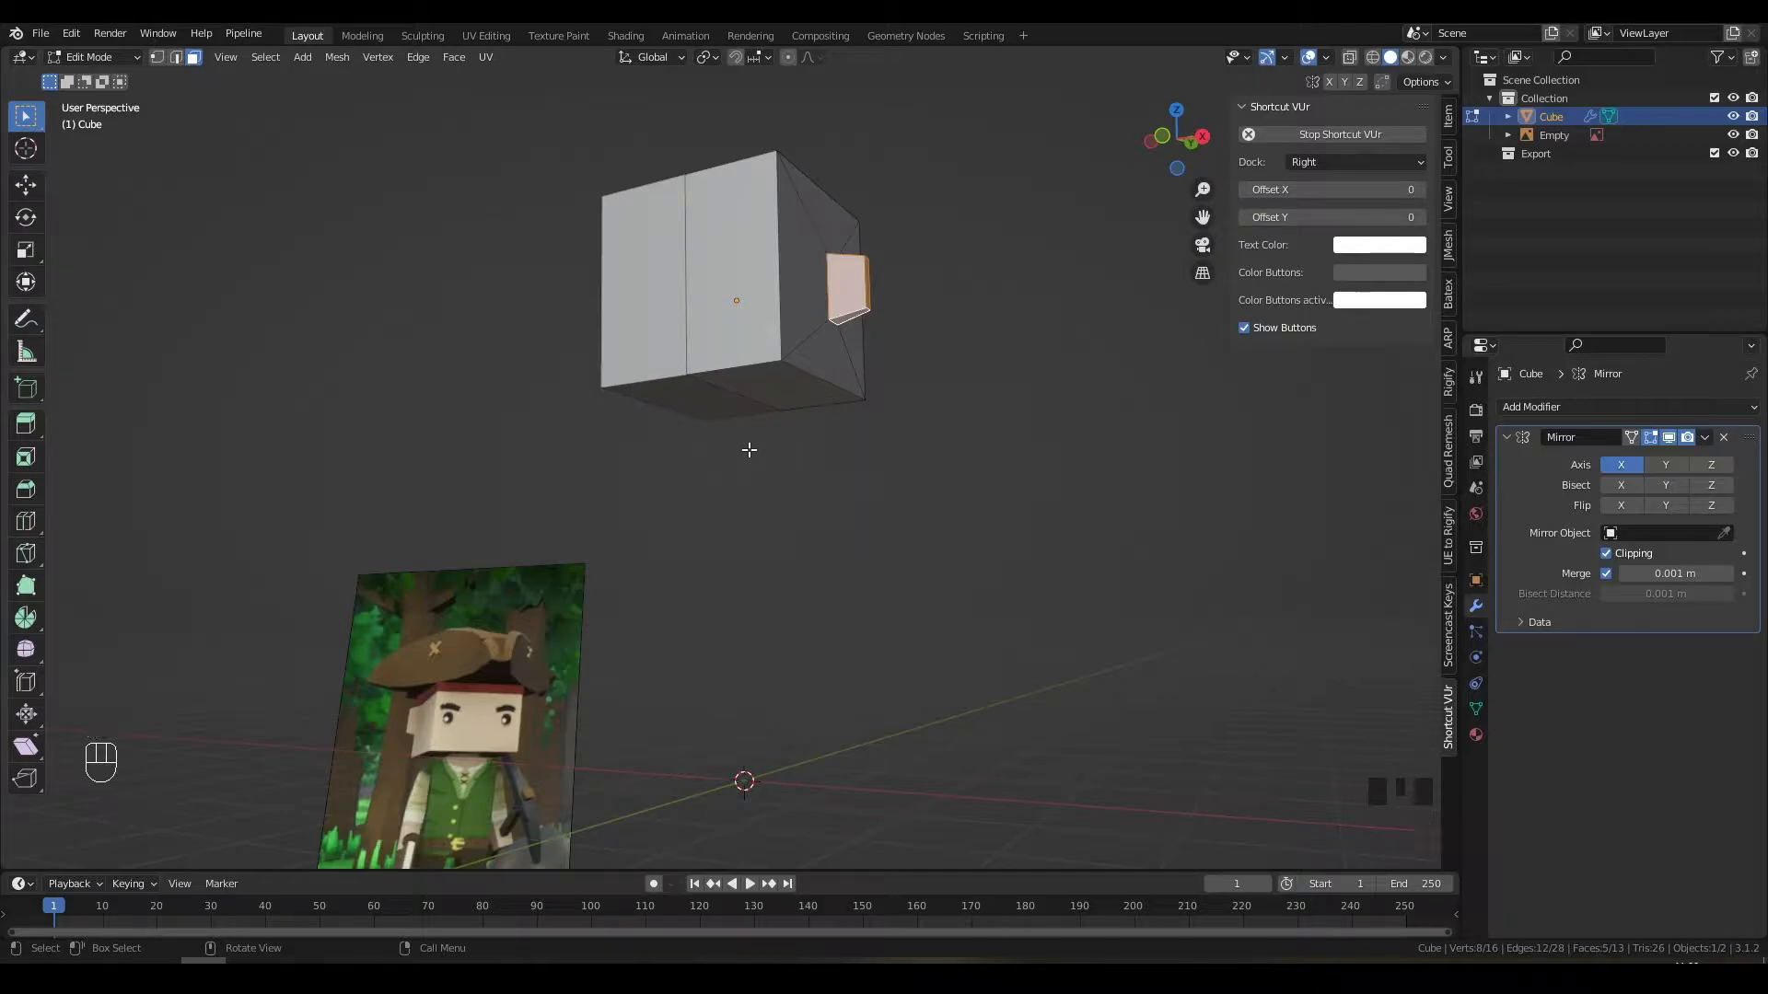
pyautogui.click(785, 388)
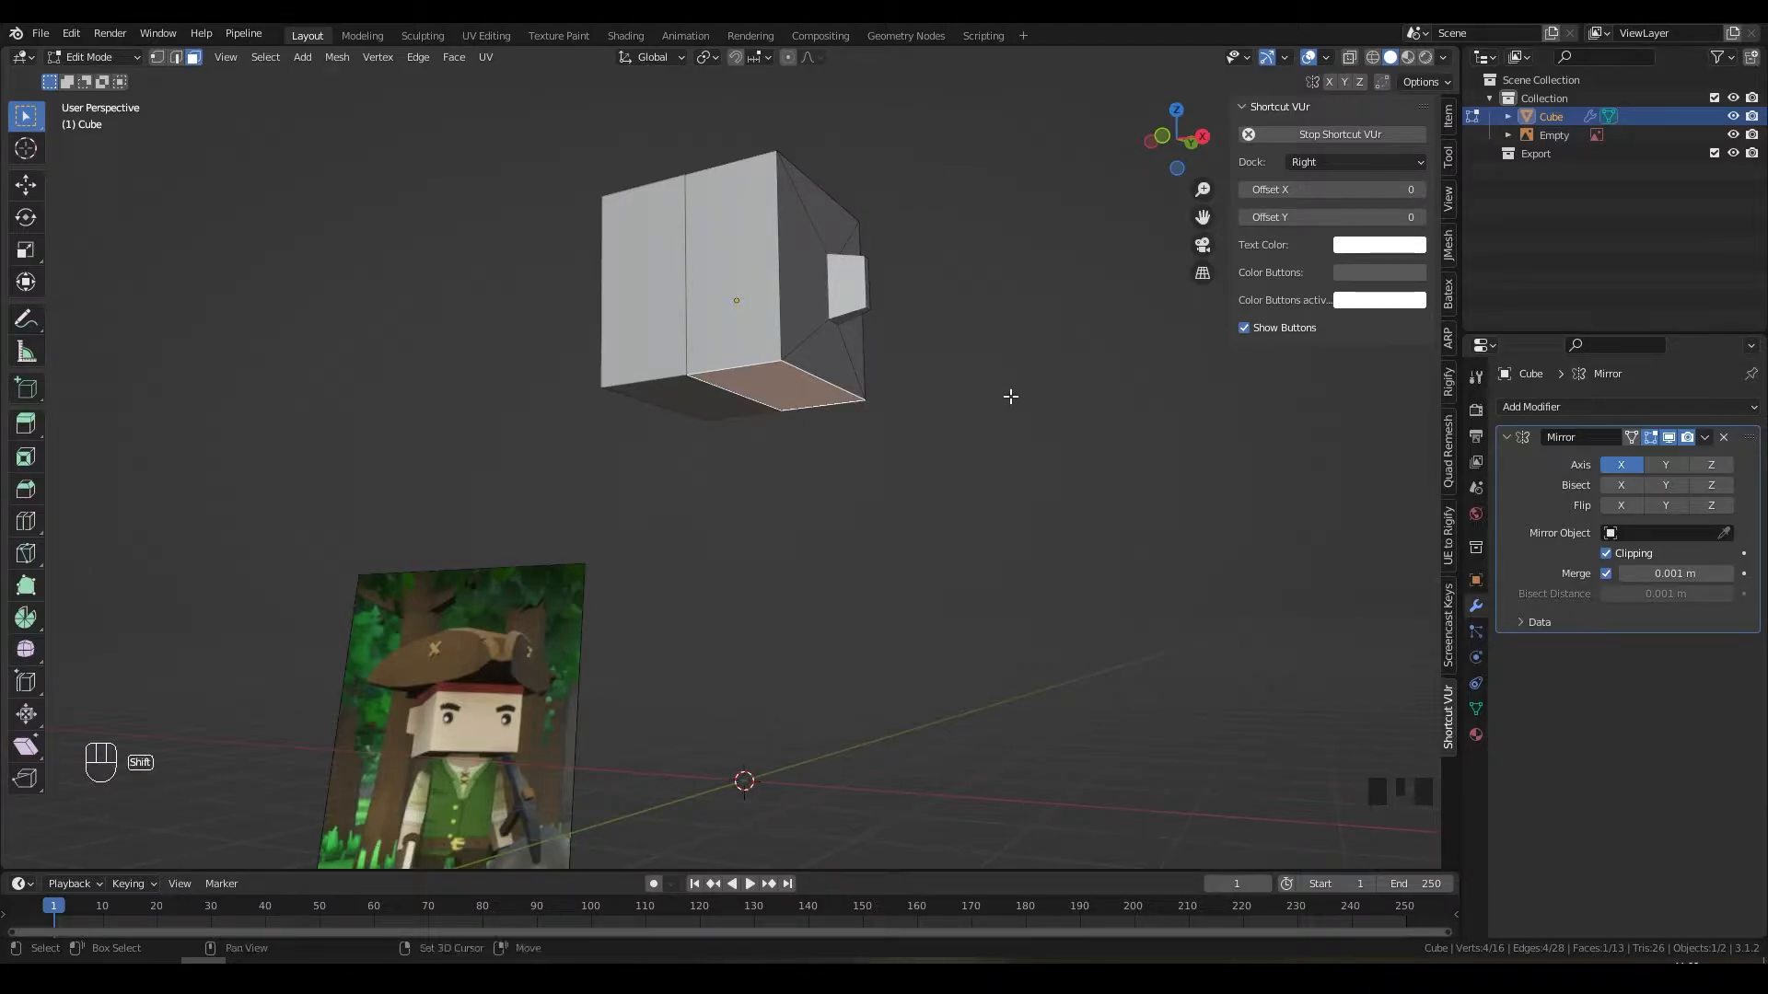
# Step: Duplicate the cube's bottom face and place the copy just below the cube along Z
pyautogui.hotkey('shift', 'd')
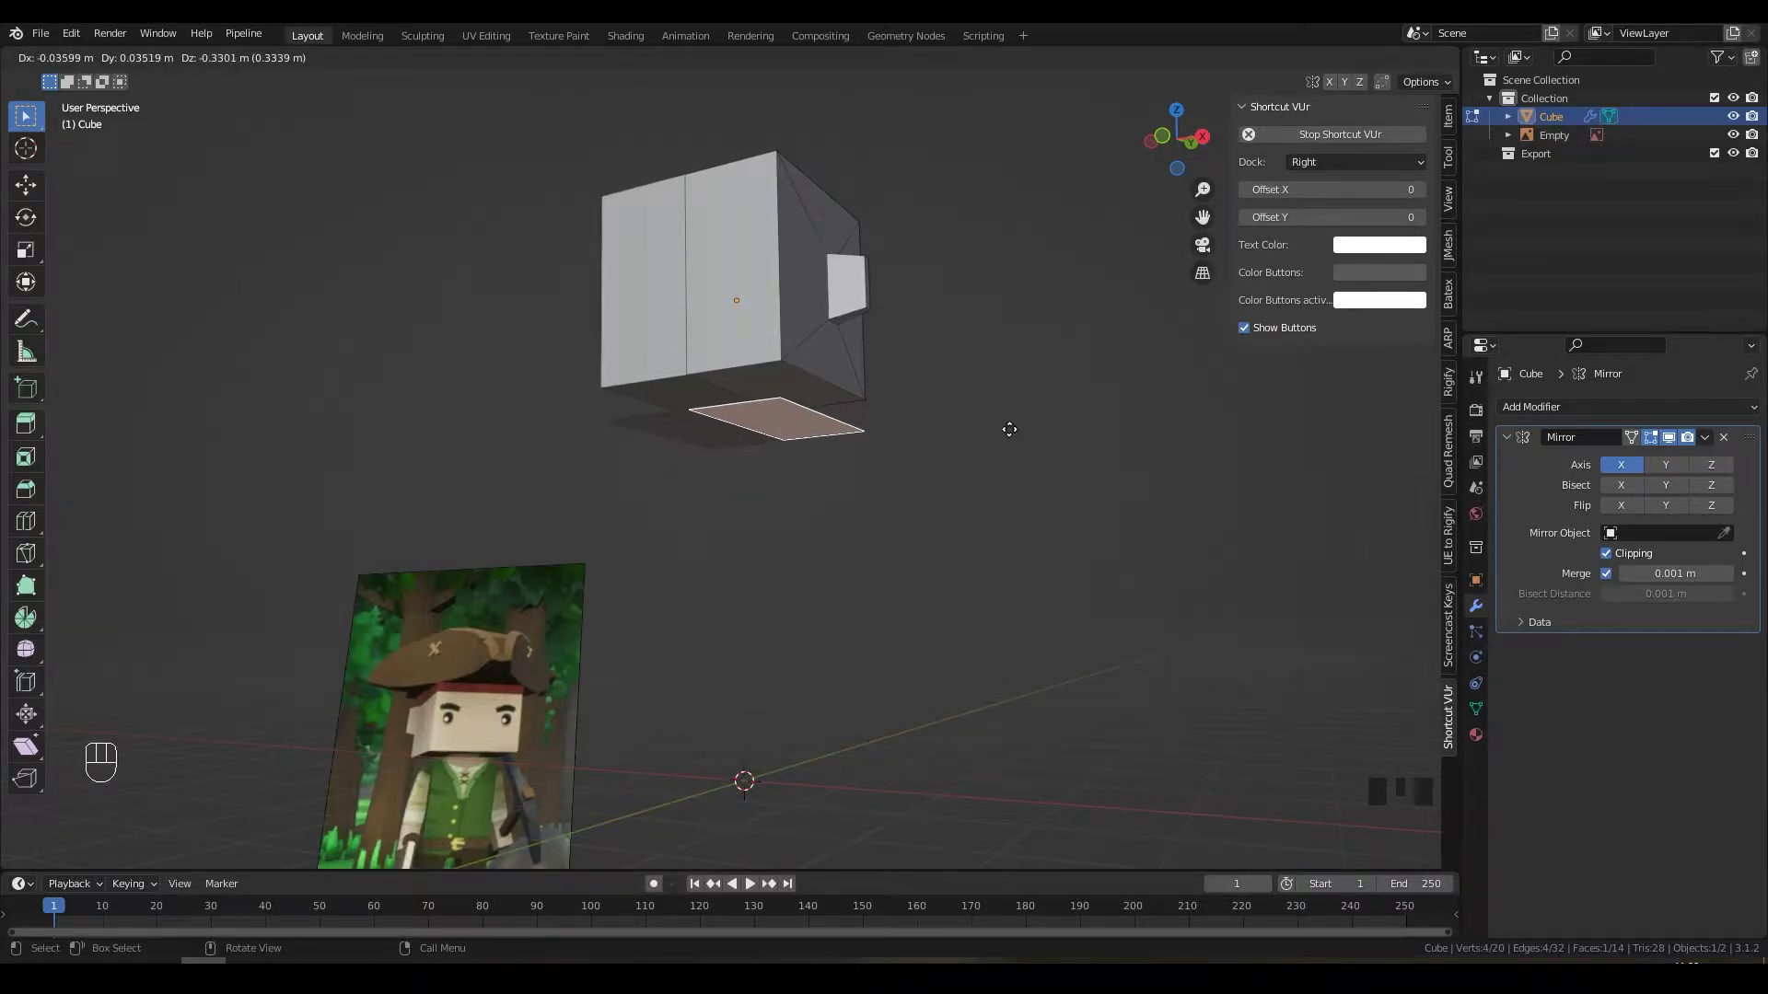
pyautogui.press('z')
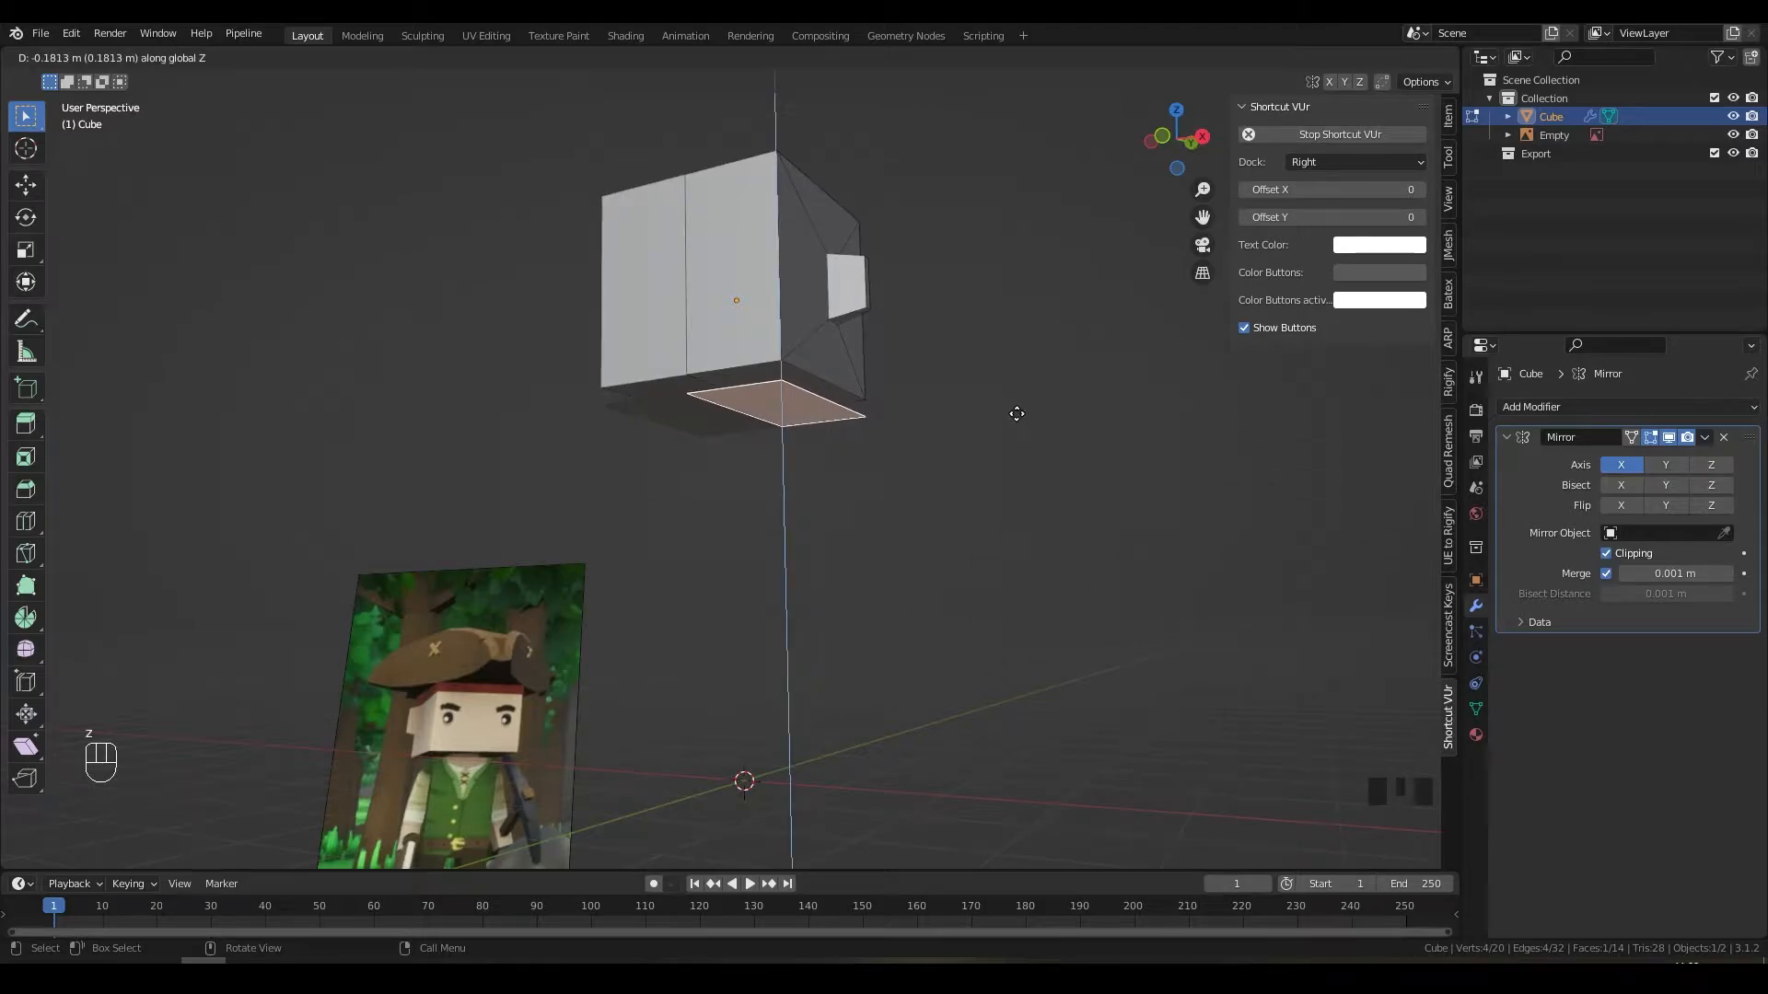
pyautogui.click(1017, 413)
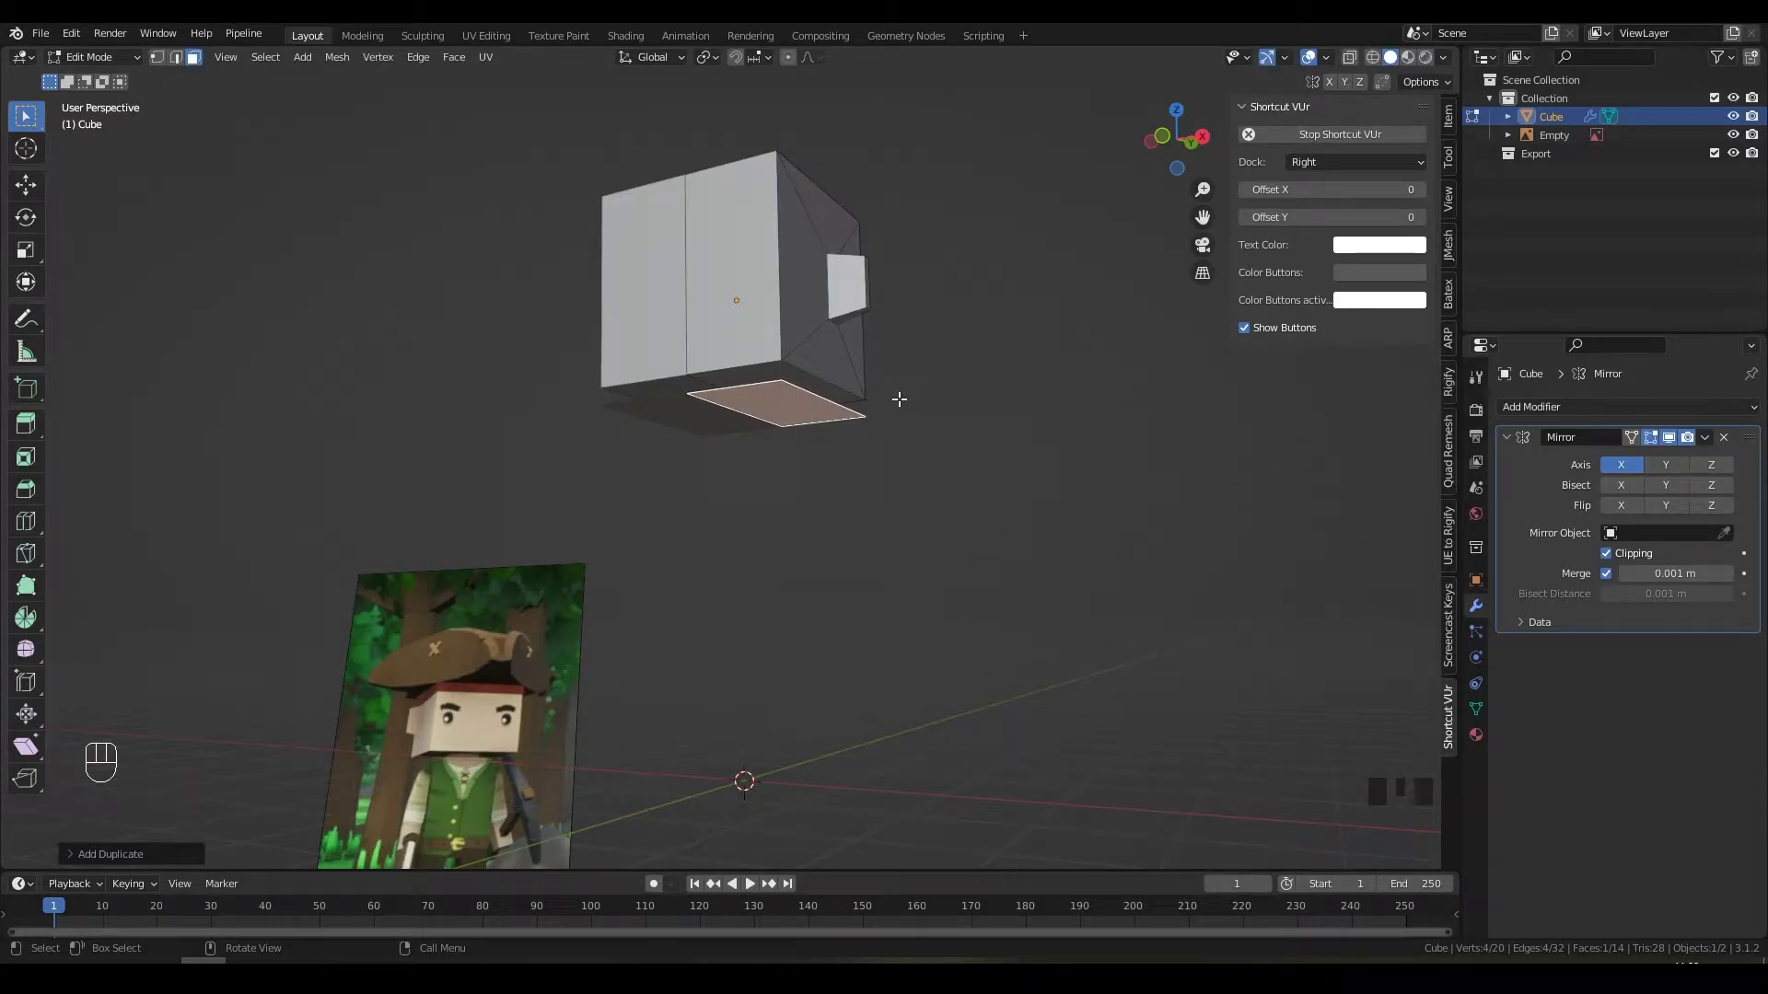
pyautogui.moveTo(899, 398); pyautogui.dragTo(976, 439, button='middle')
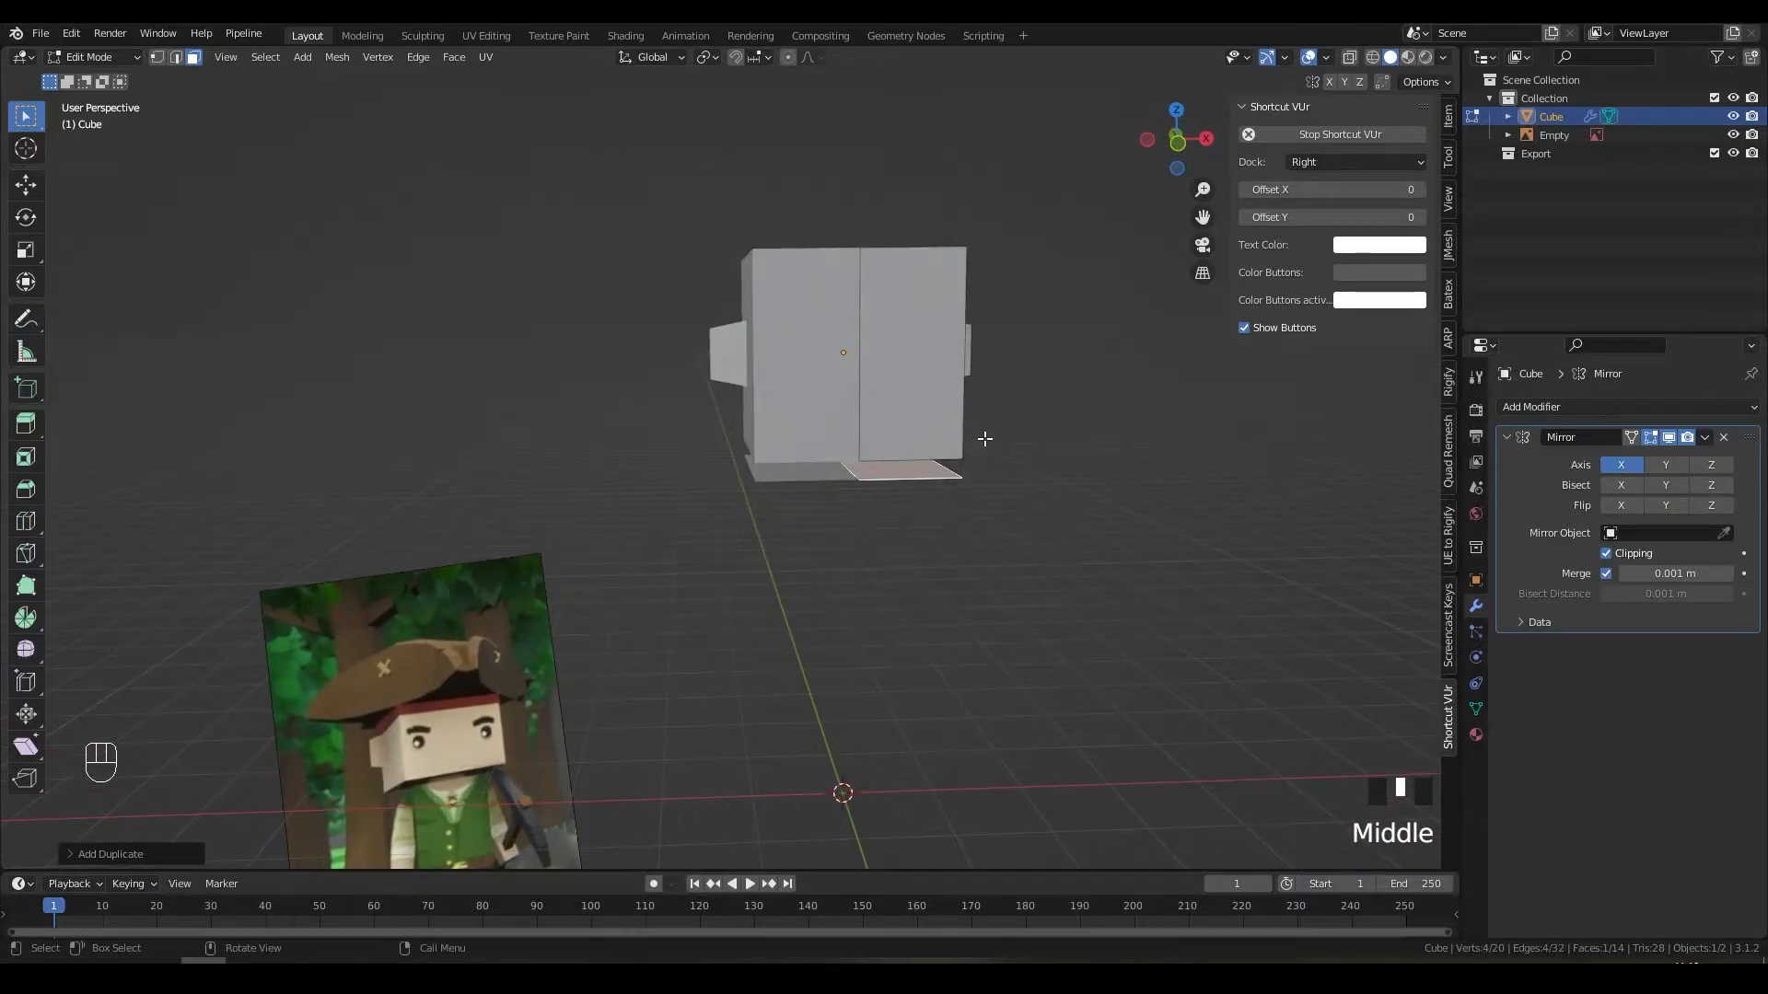
# Step: Return to Edit Mode on the cube and bring up the Separate menu with P
pyautogui.press('Tab')
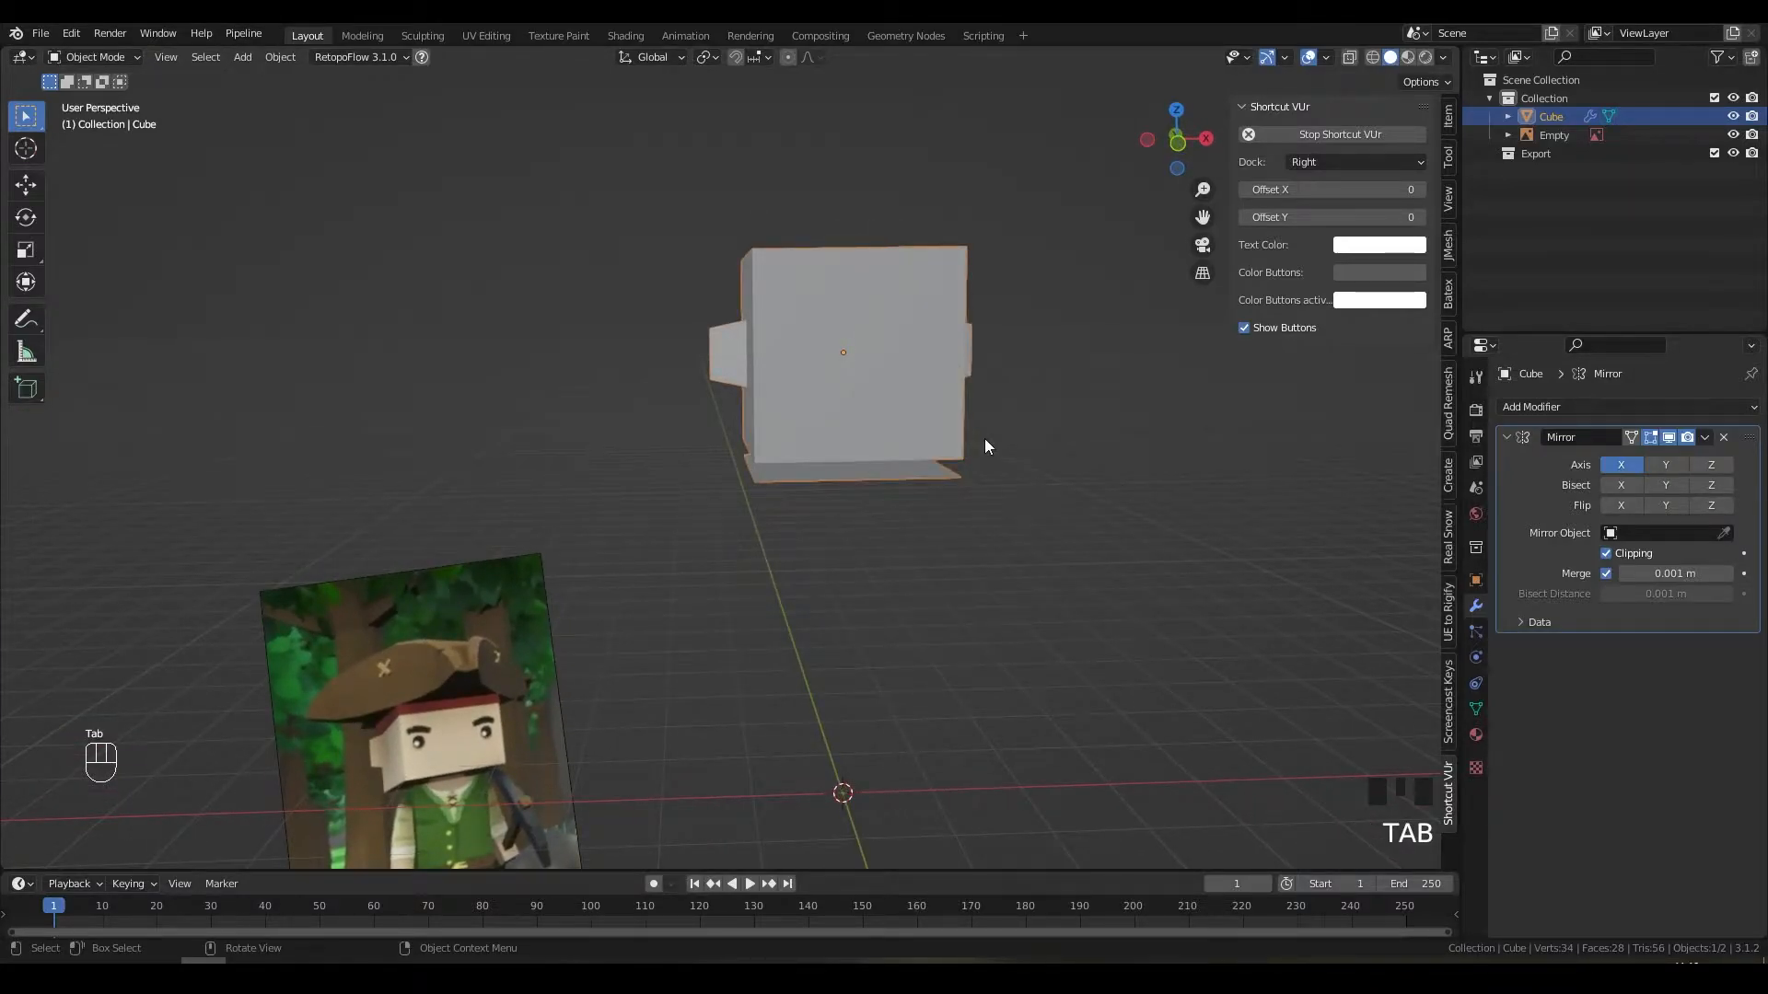
pyautogui.moveTo(804, 480); pyautogui.dragTo(732, 493, button='middle')
pyautogui.press('r')
pyautogui.rightClick(655, 505)
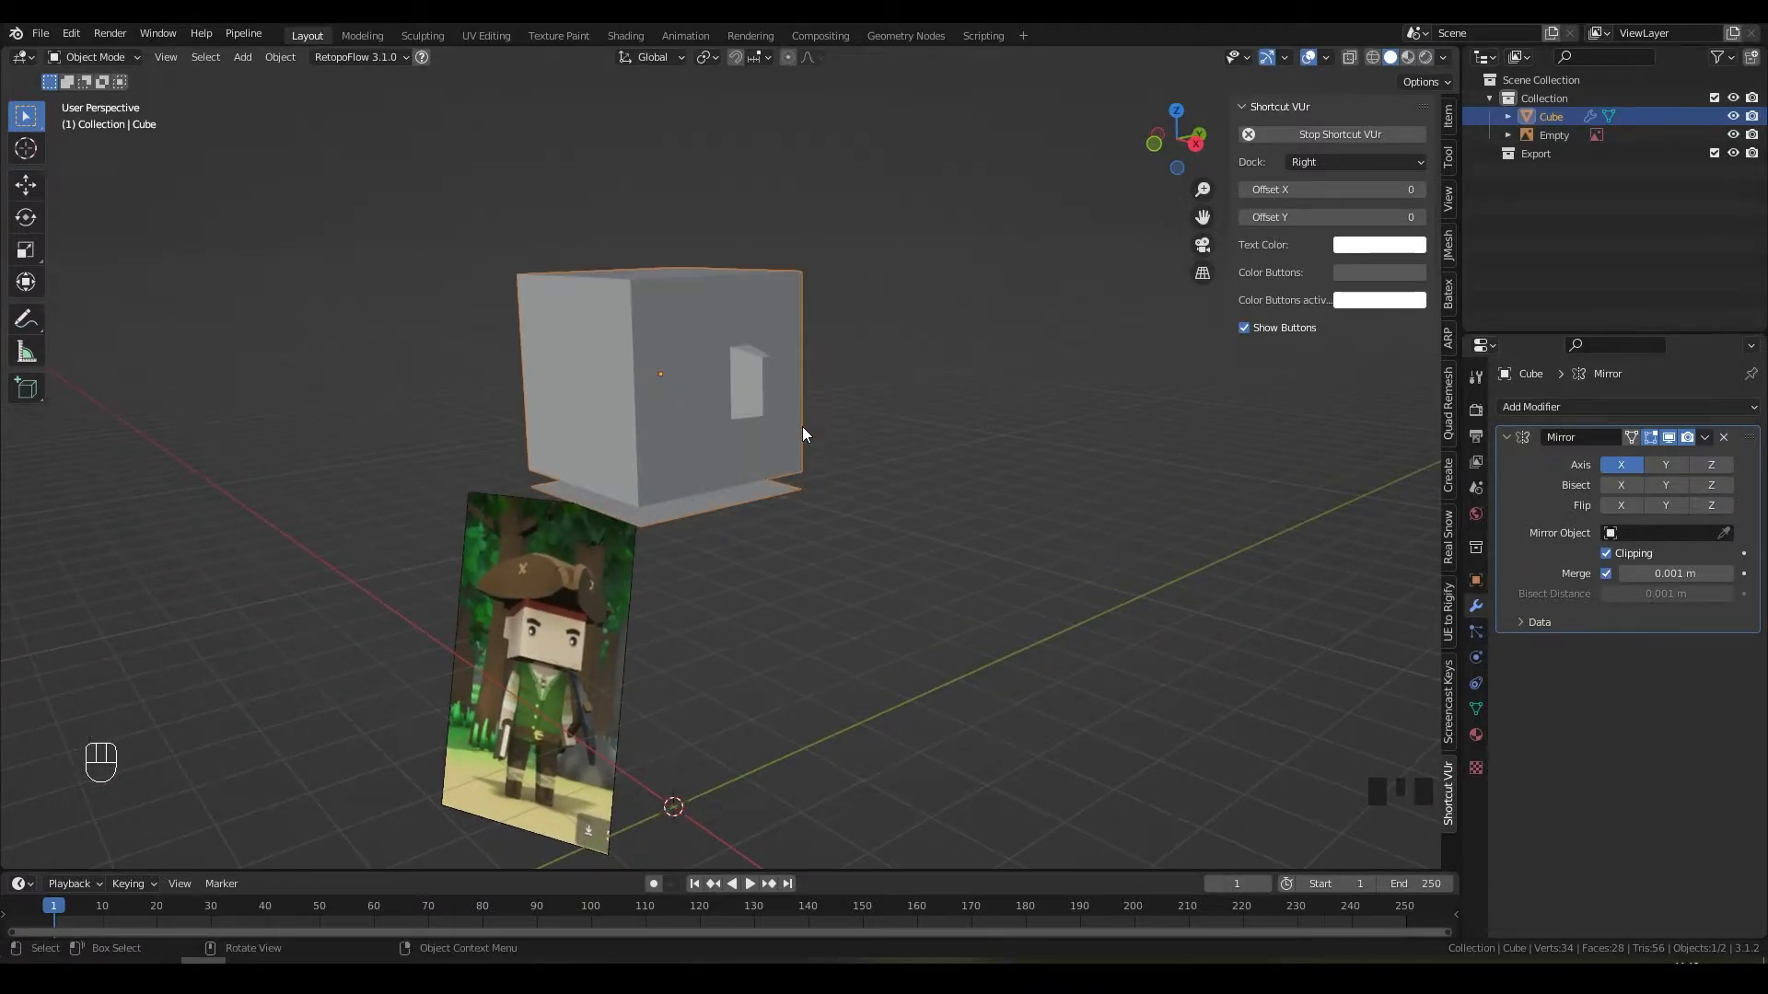
pyautogui.press('Tab')
pyautogui.moveTo(803, 435); pyautogui.dragTo(832, 404, button='middle')
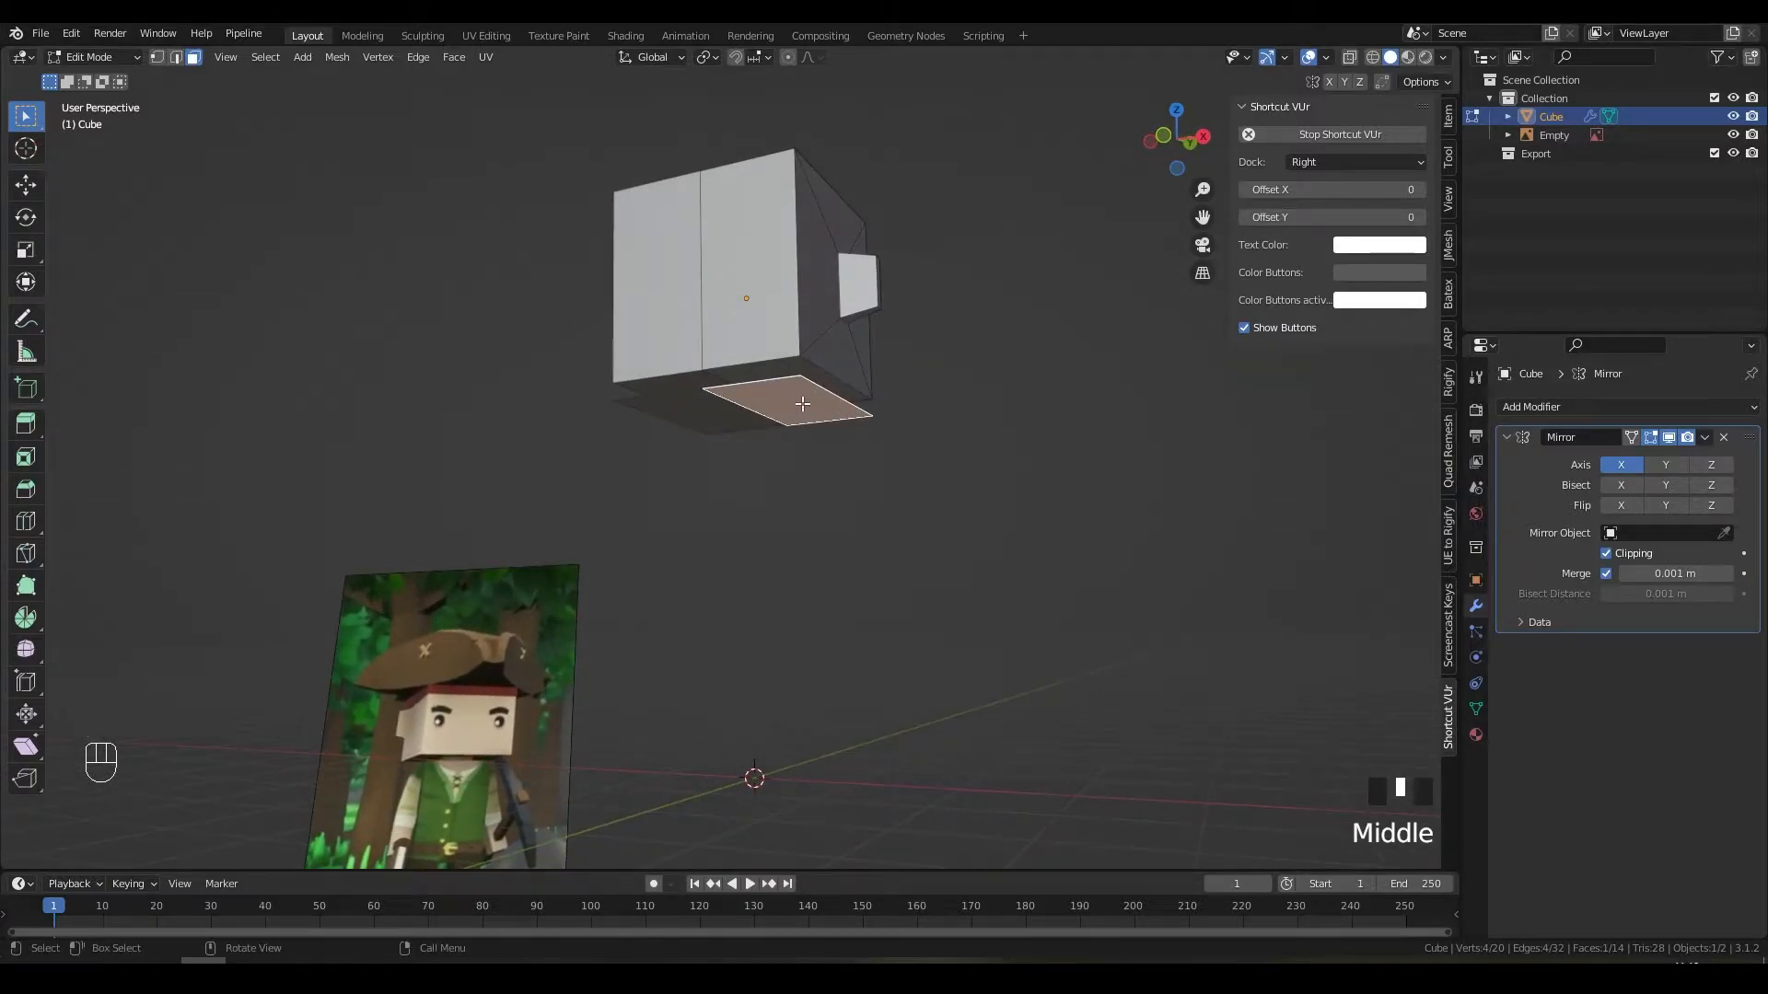
pyautogui.press('p')
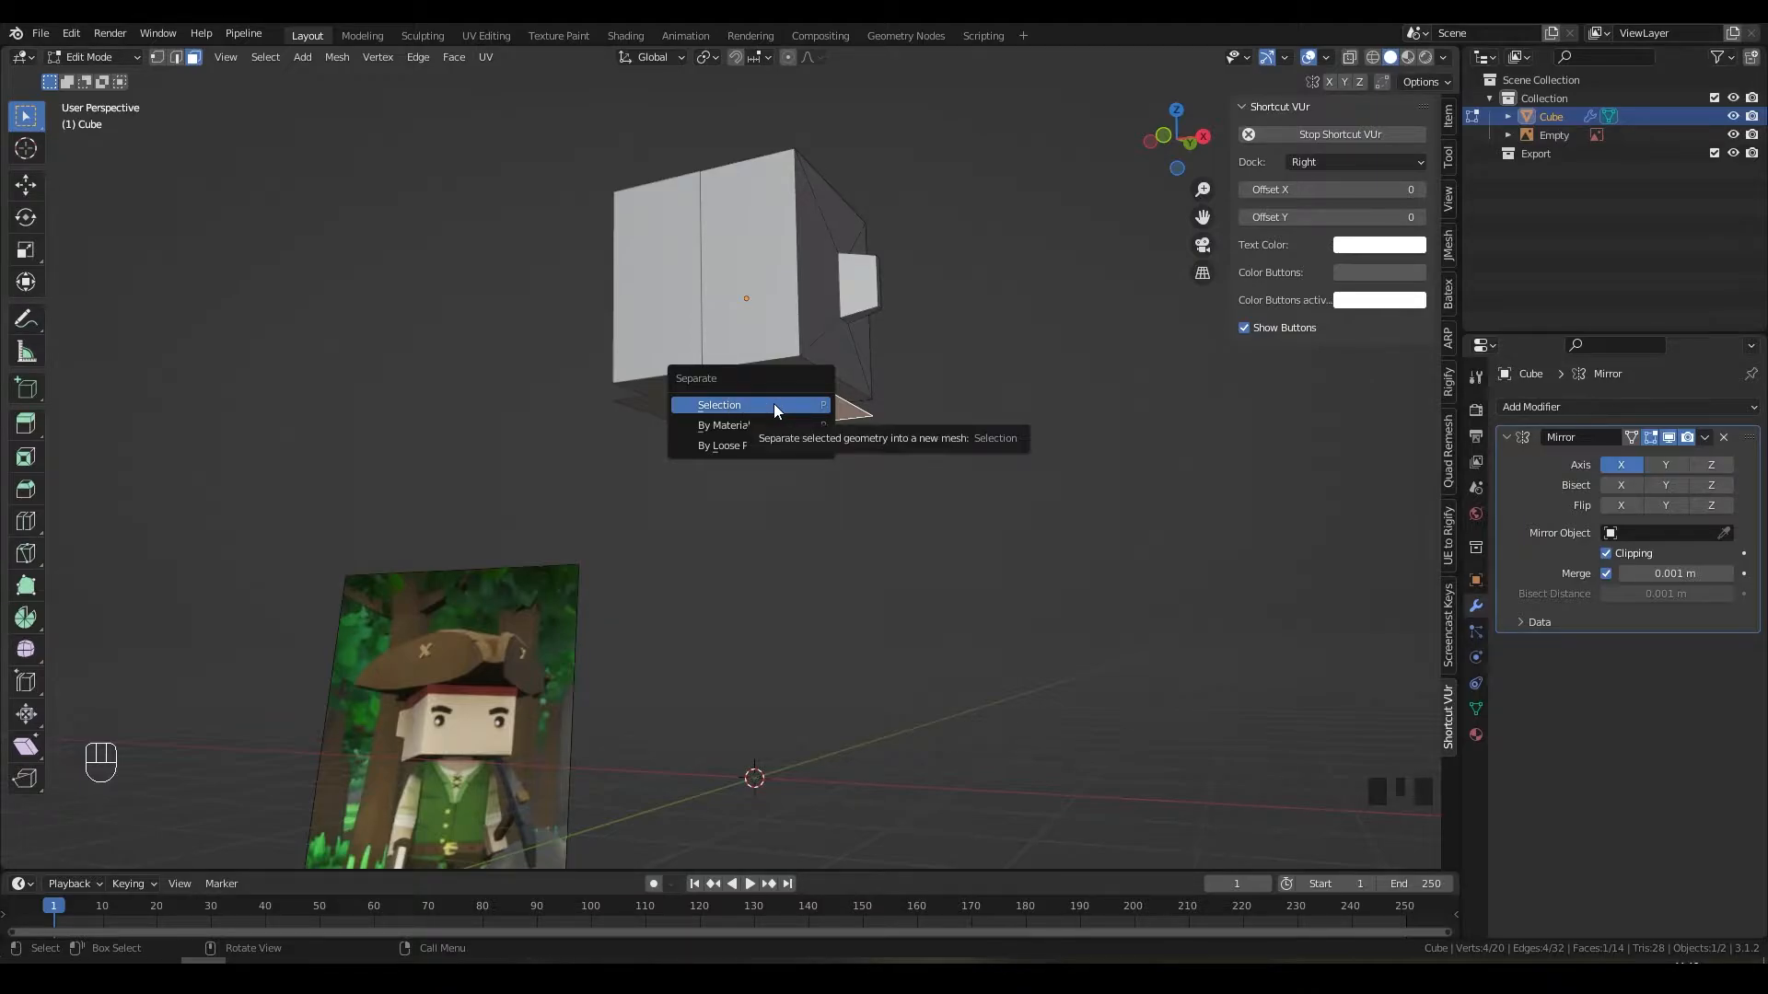
# Step: Separate the copied face into its own object and reselect the cube
pyautogui.click(774, 405)
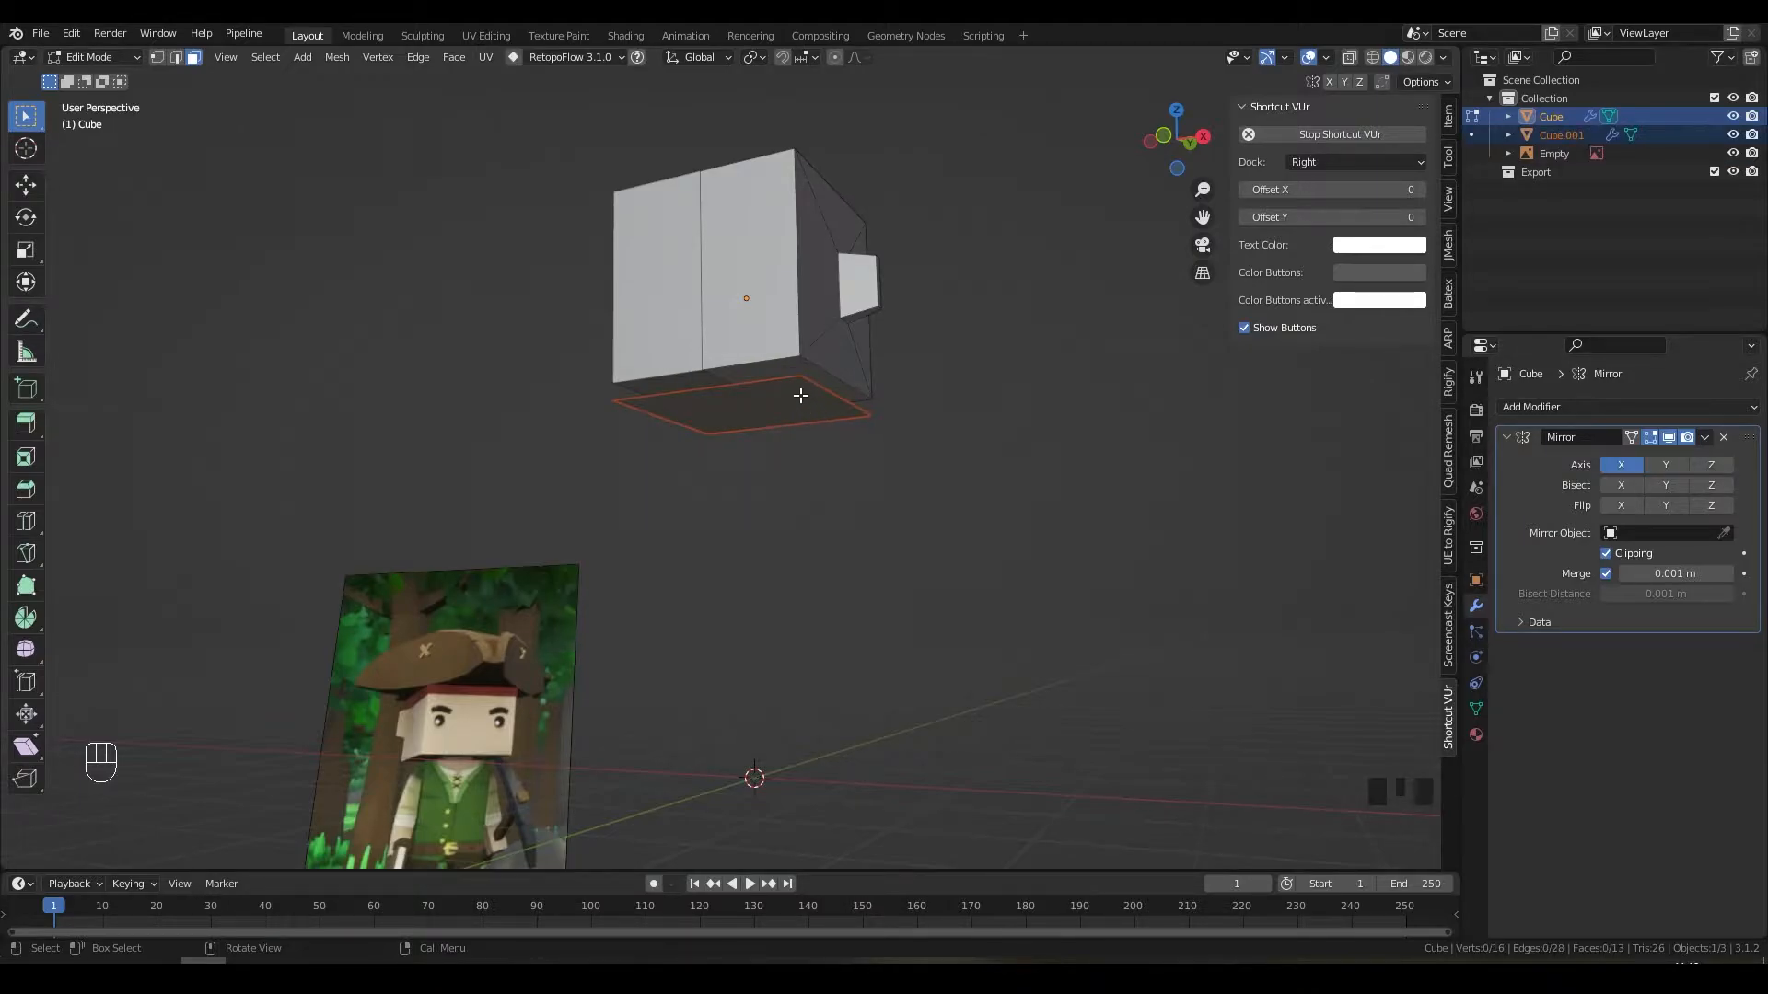
pyautogui.press('Tab')
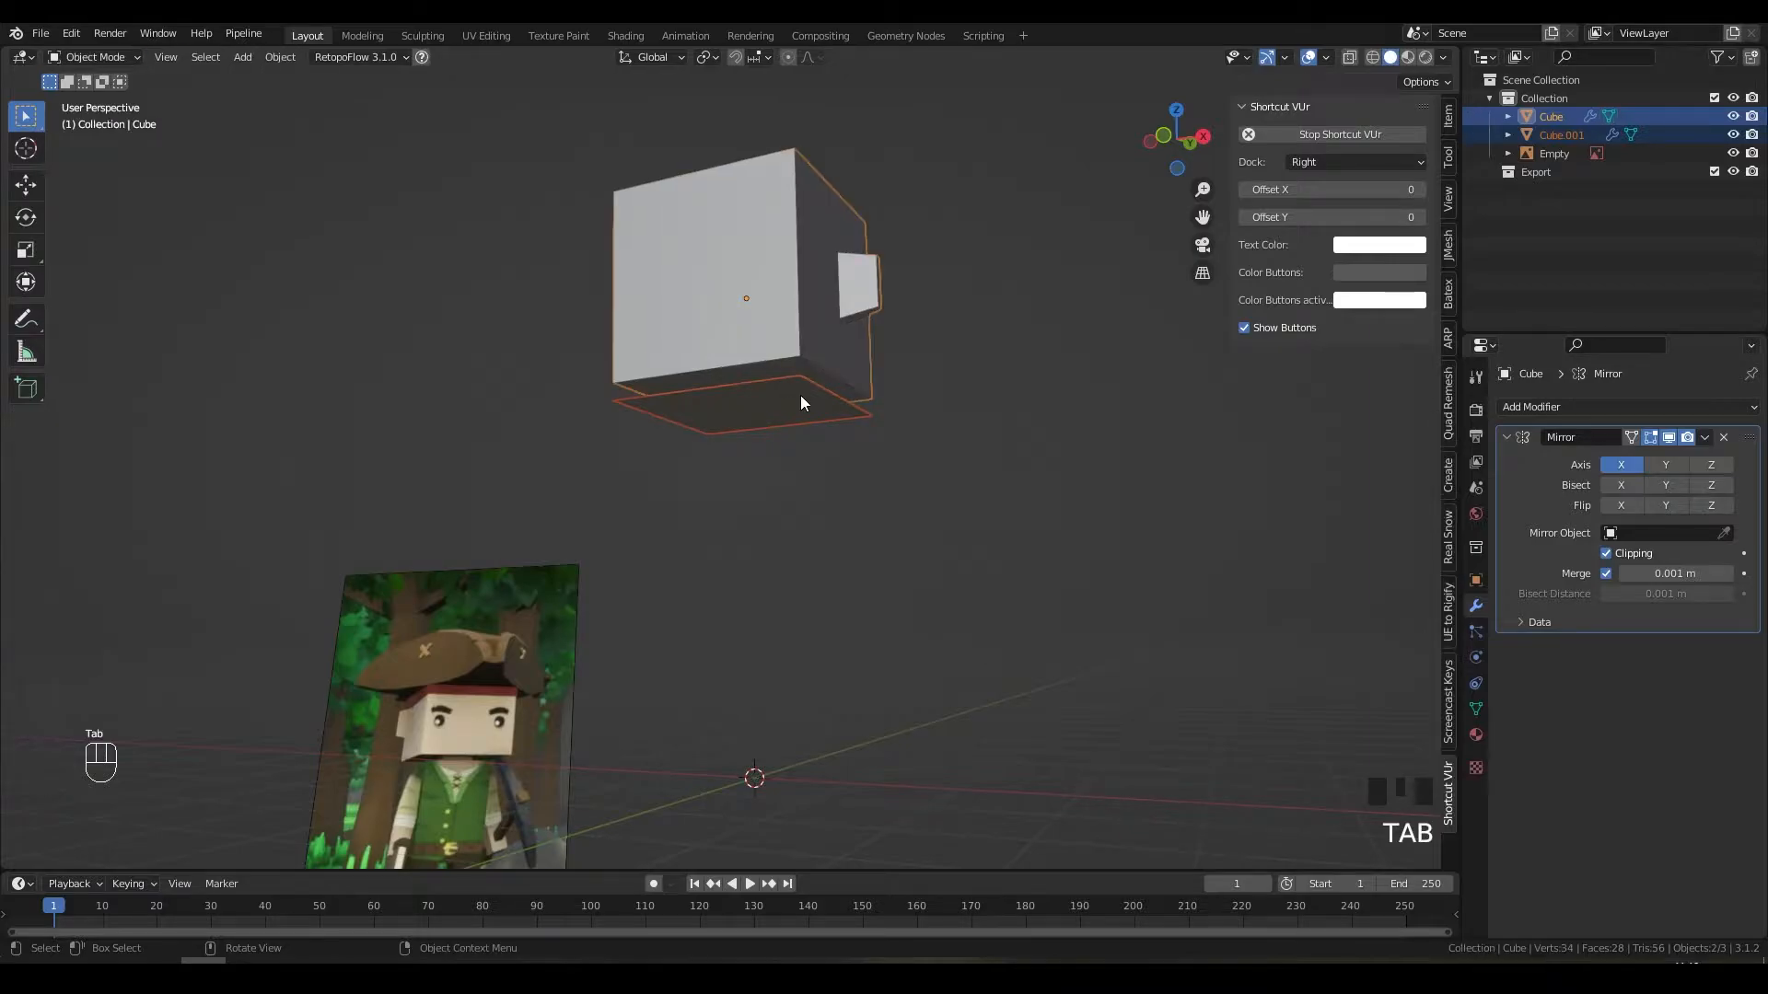
pyautogui.click(794, 400)
pyautogui.click(798, 375)
pyautogui.click(793, 373)
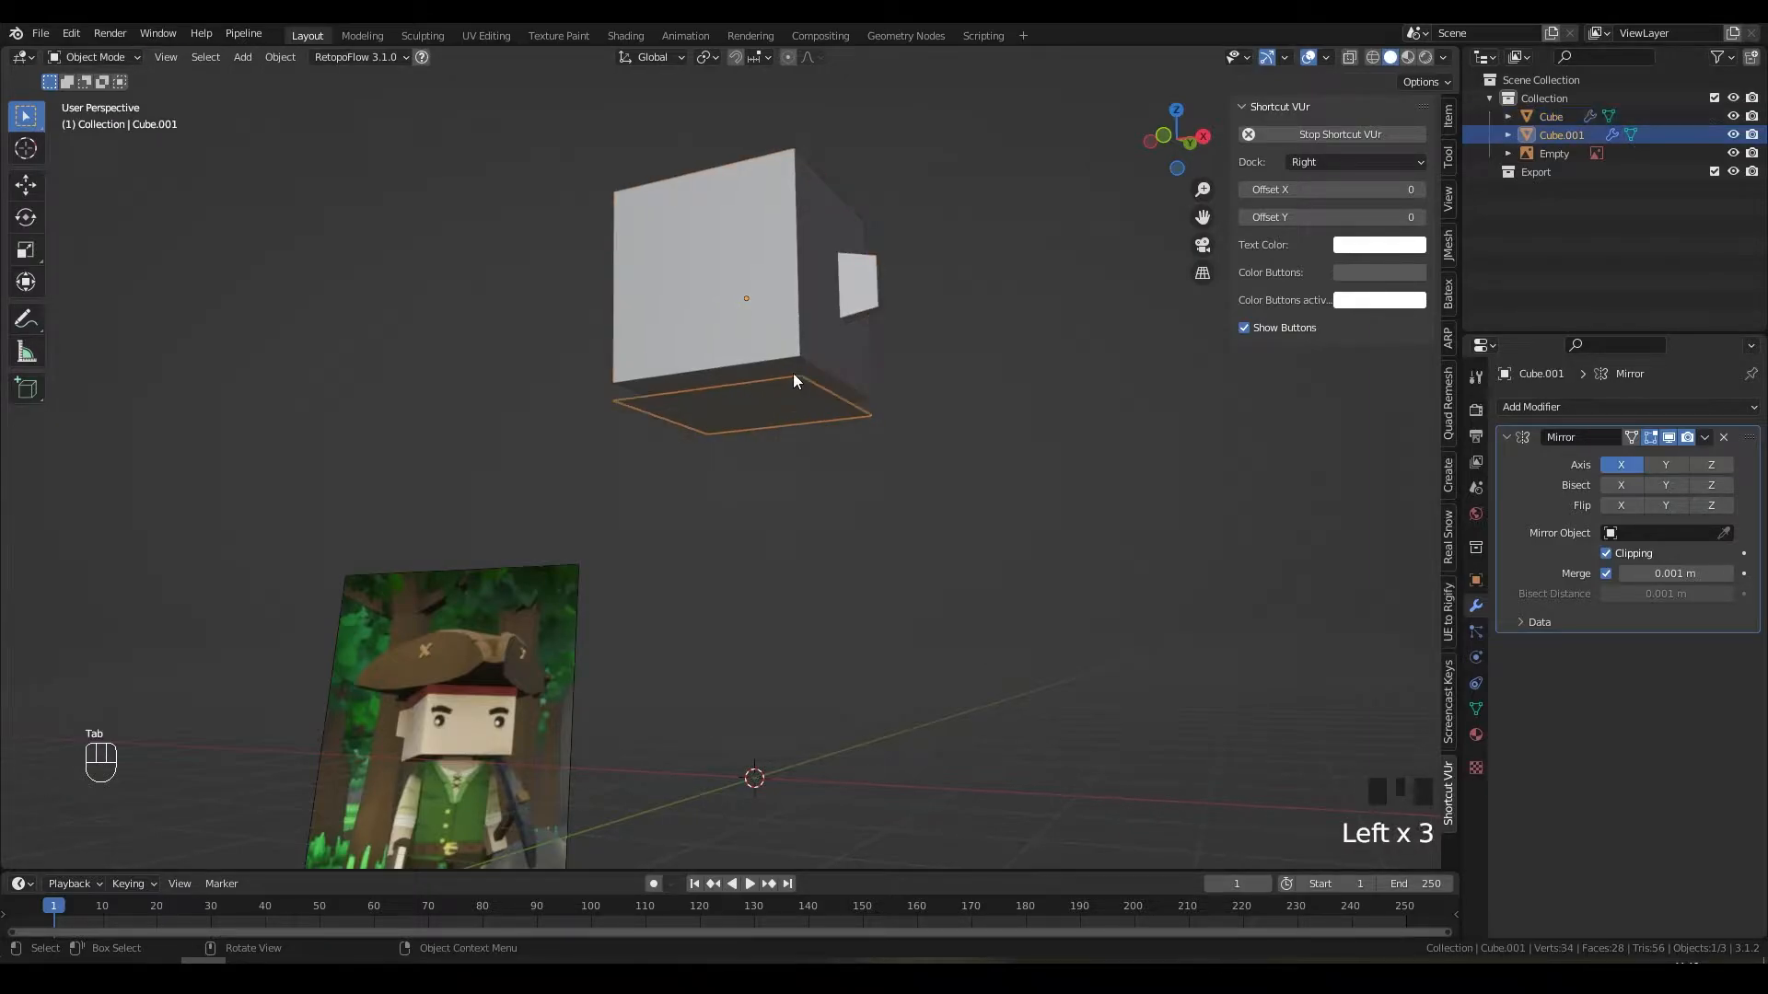
pyautogui.click(792, 378)
pyautogui.click(796, 398)
pyautogui.click(785, 335)
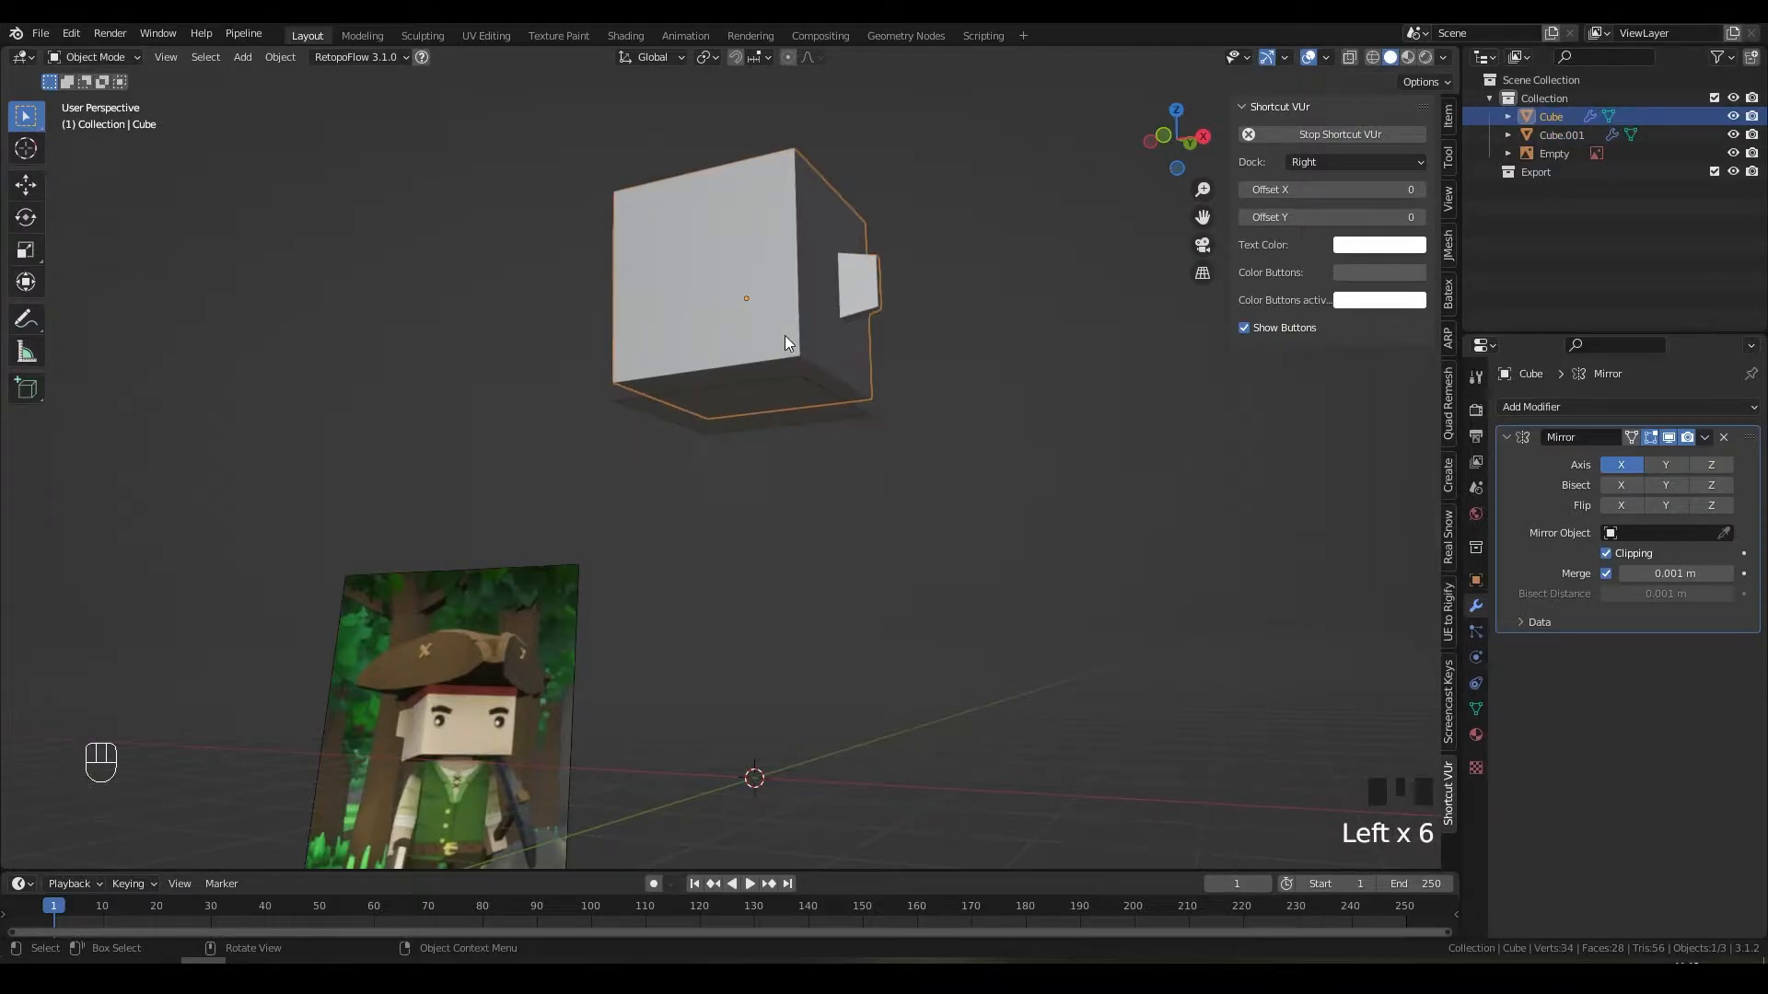
# Step: Rename the cube to 'Head' and the Cube.001 plane to 'Body' in the Outliner
pyautogui.doubleClick(1552, 116)
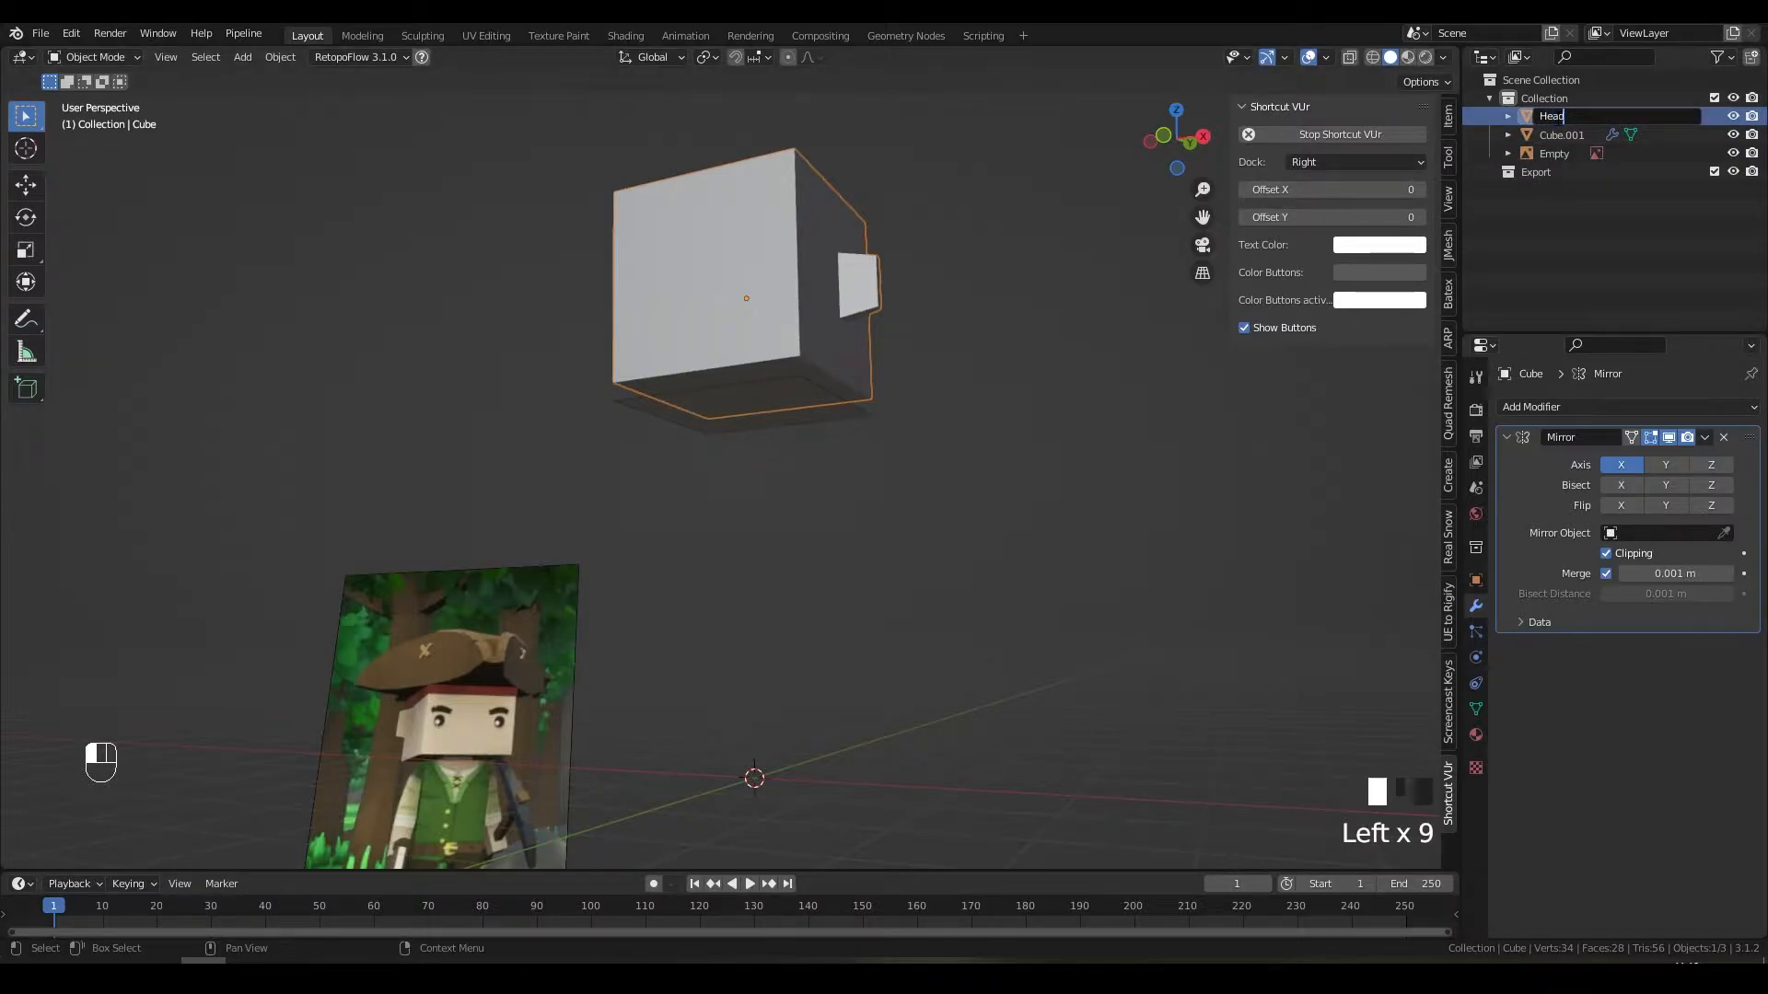
pyautogui.press('Return')
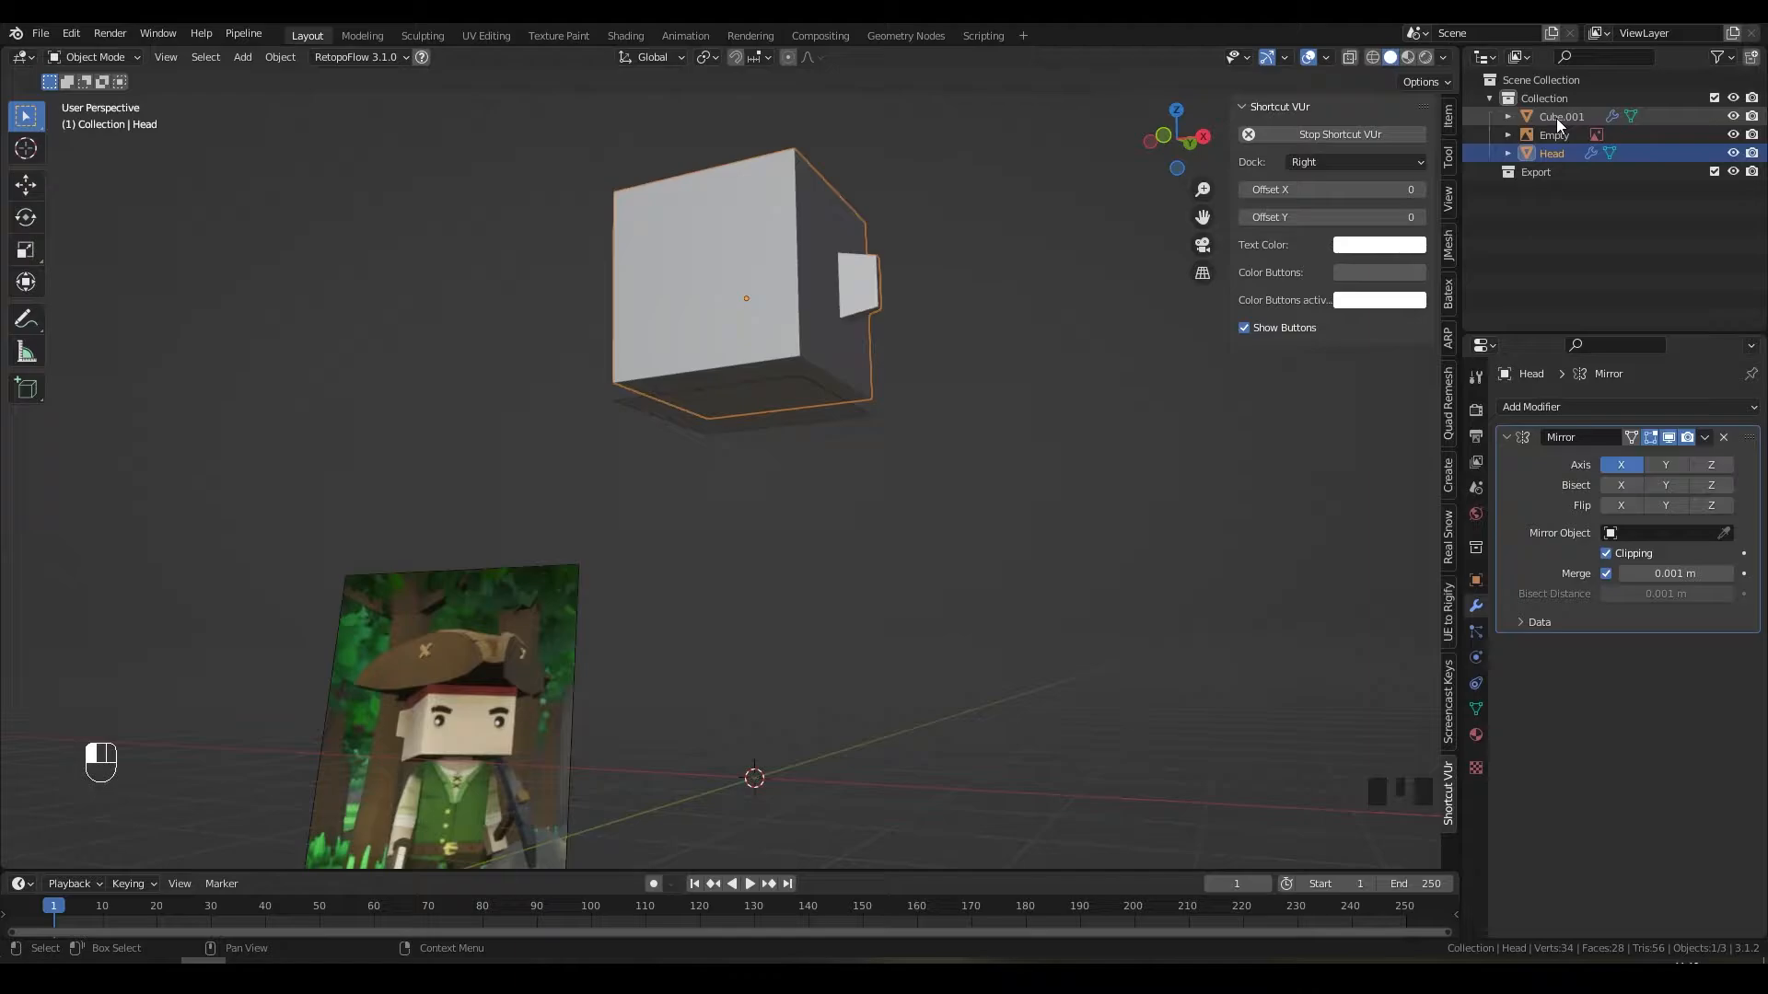
pyautogui.click(777, 390)
pyautogui.click(1567, 114)
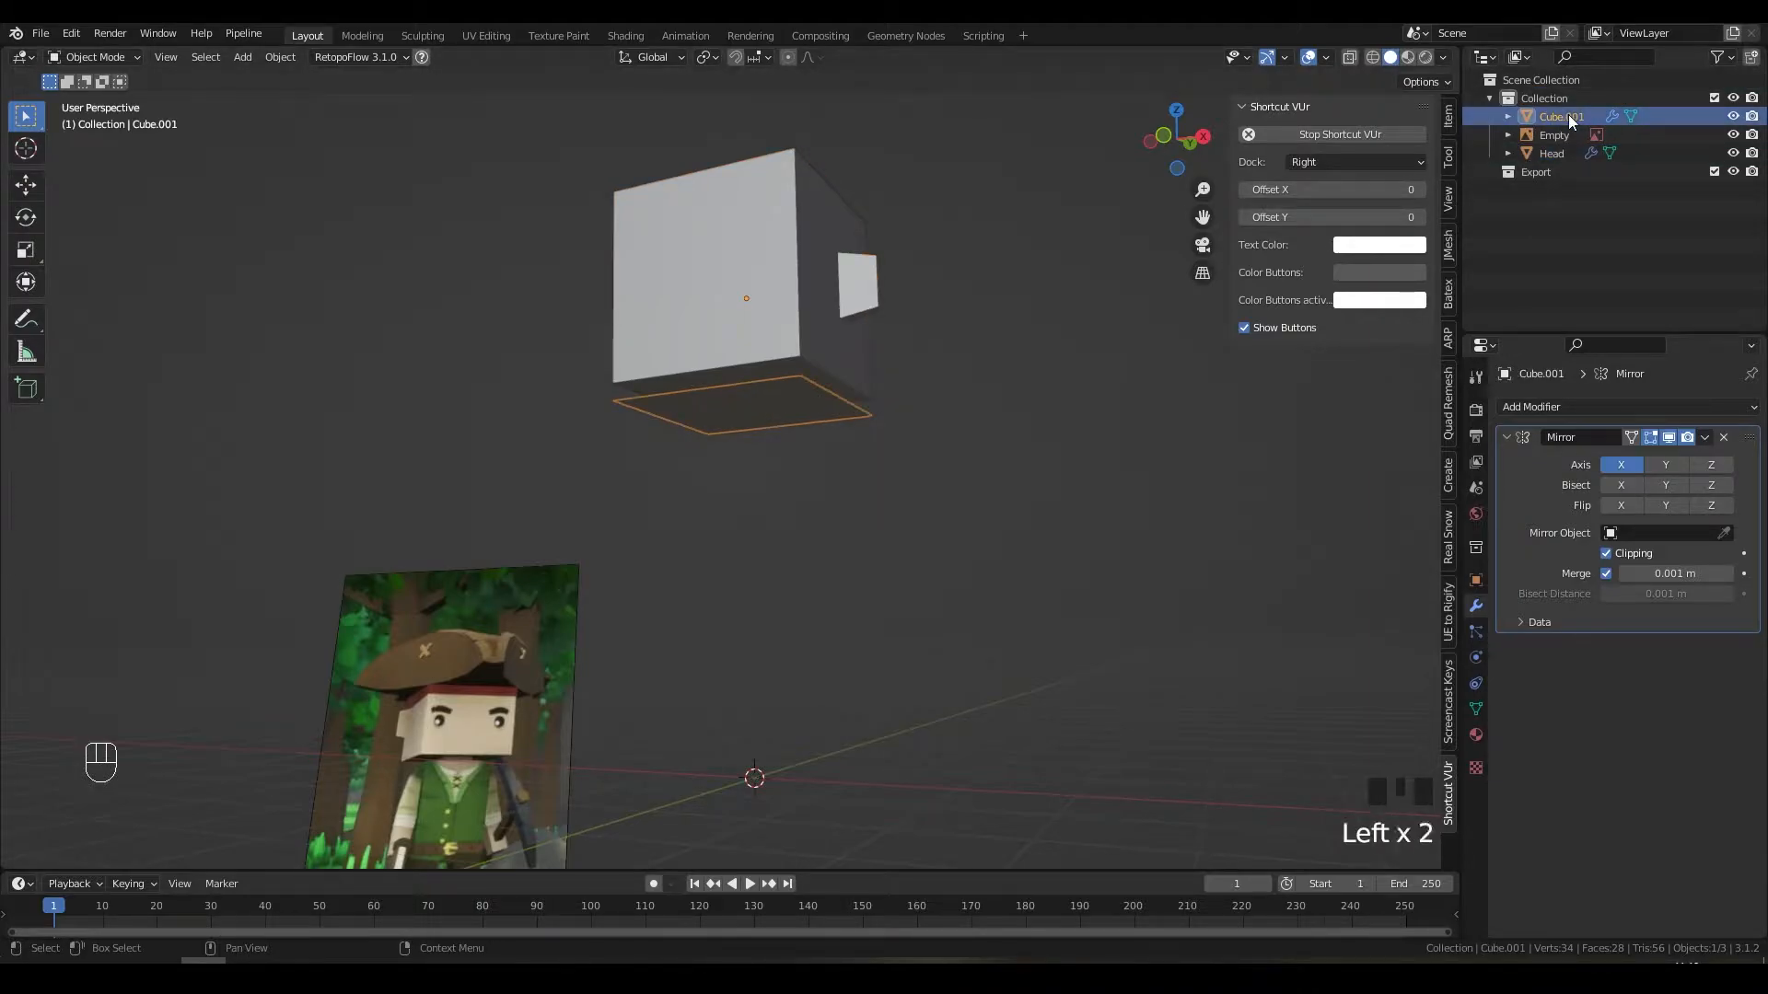
pyautogui.doubleClick(1567, 115)
pyautogui.write('Bo')
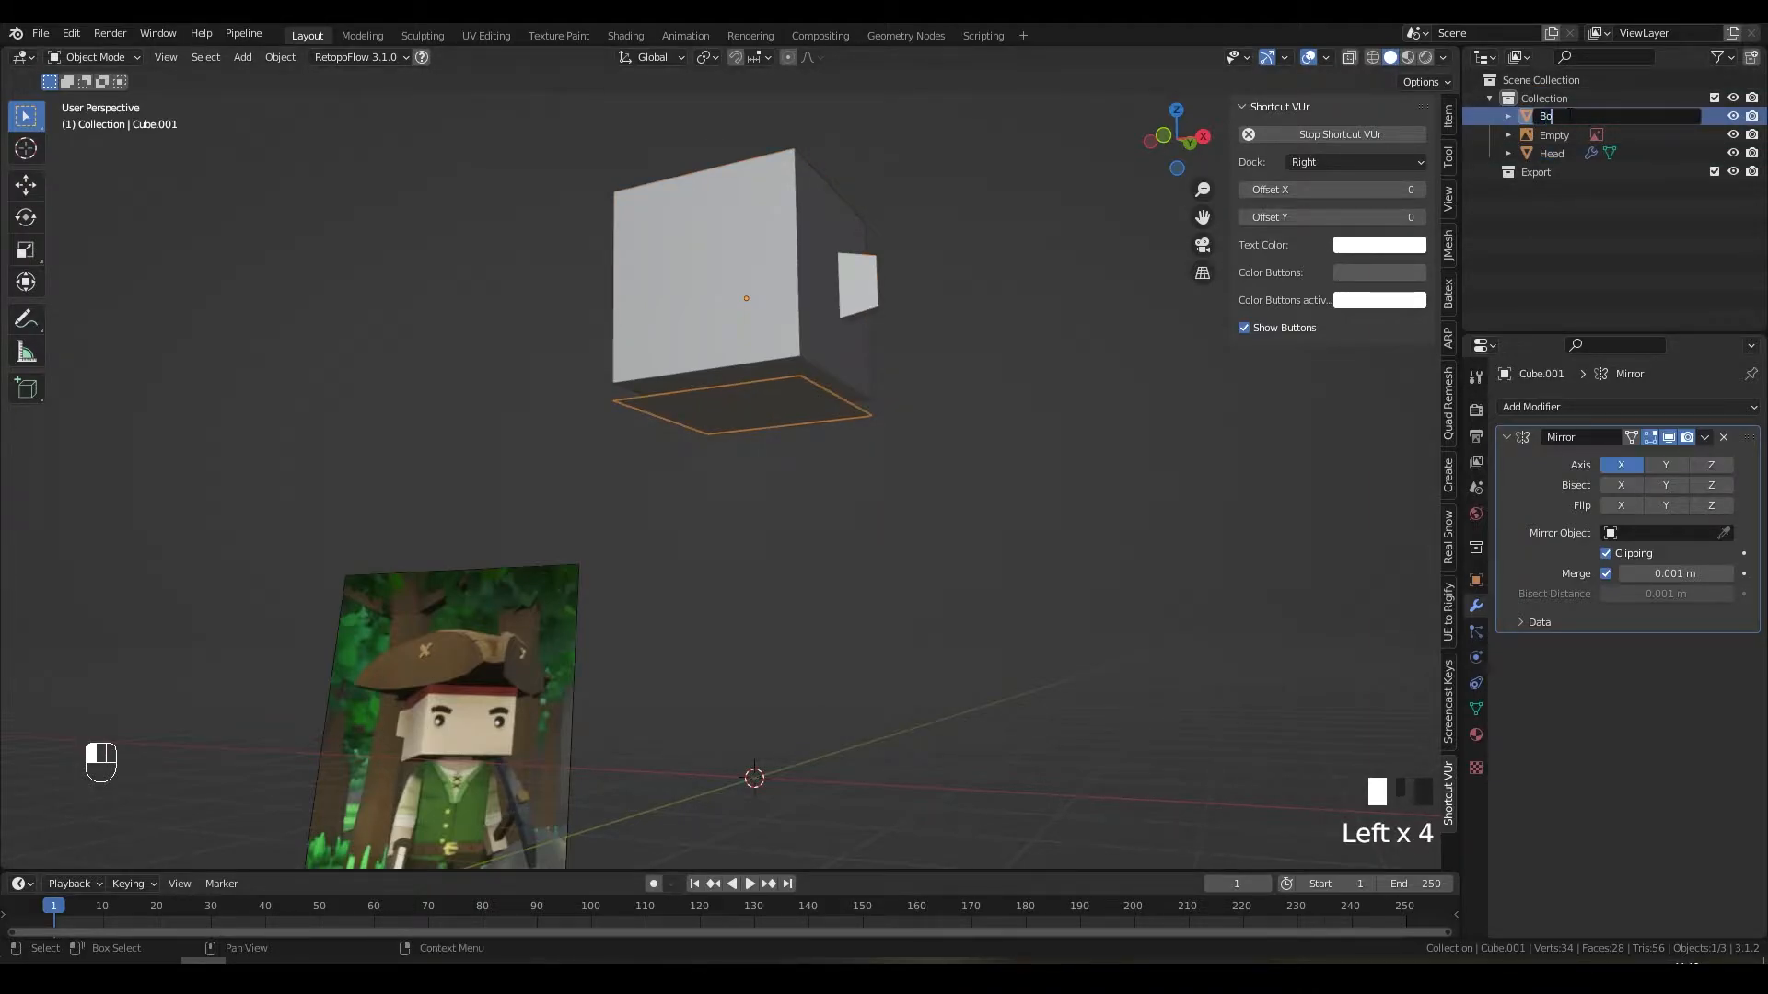
pyautogui.write('dy')
pyautogui.press('Return')
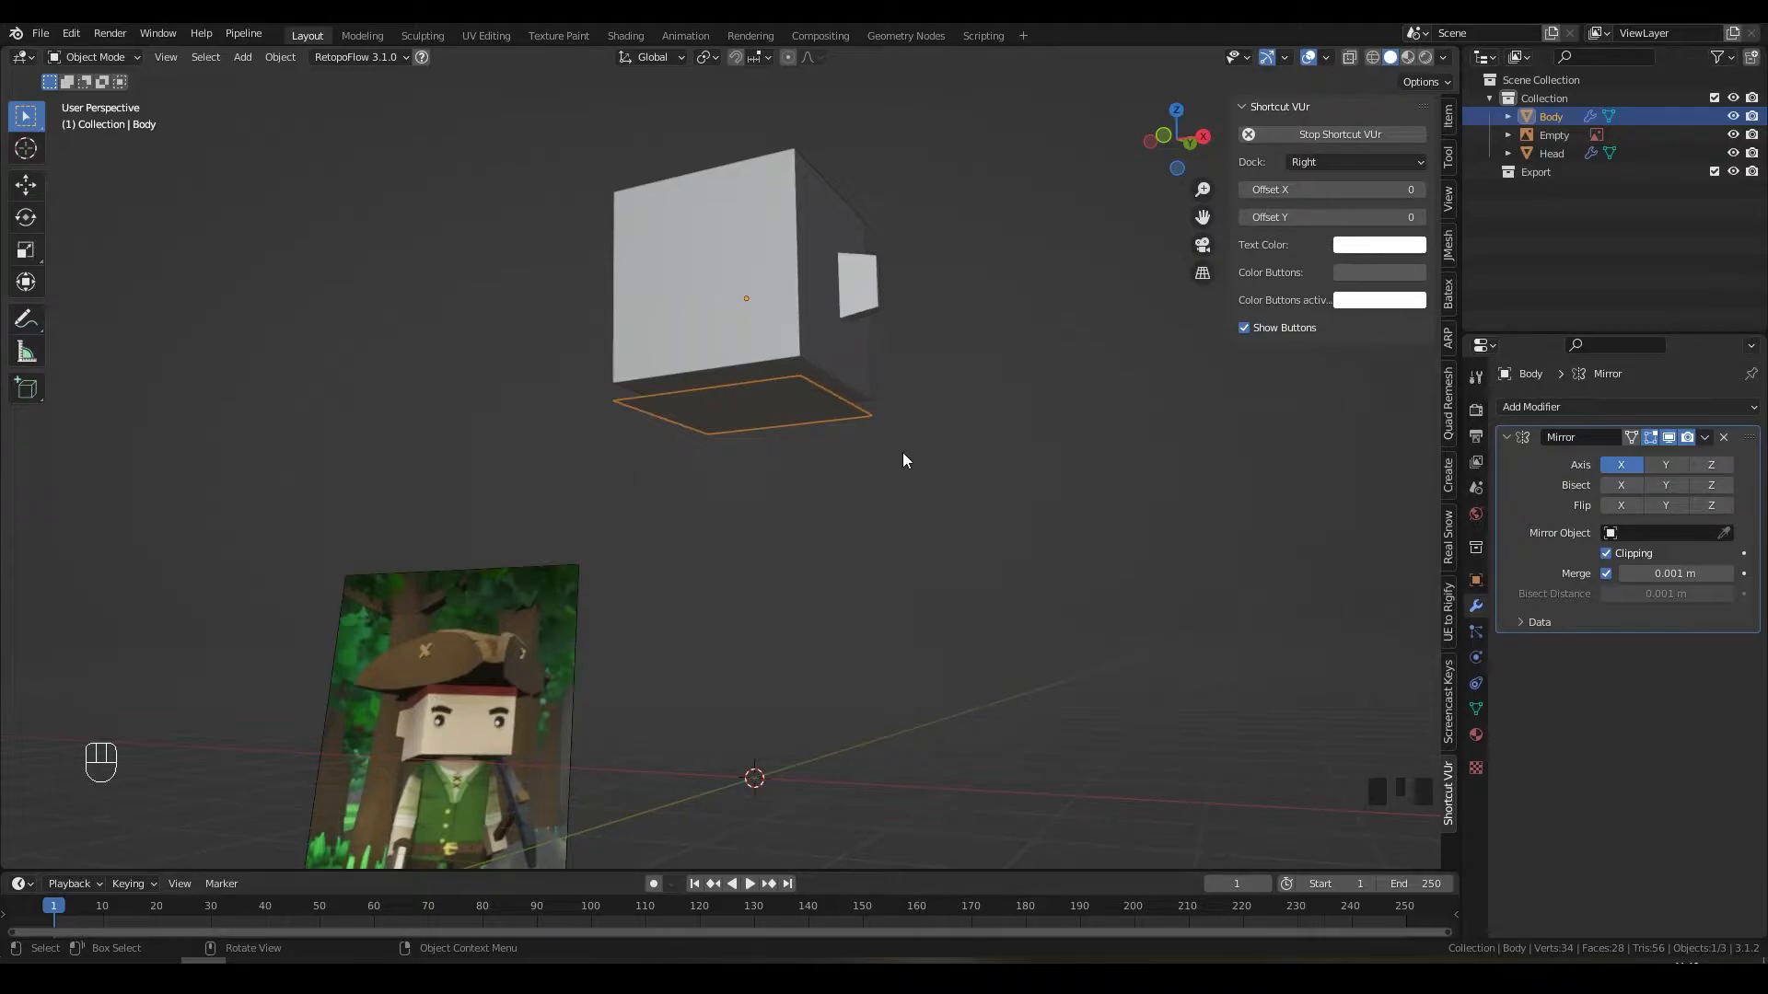
# Step: In Edit Mode on Body, select the front edge and slide it along X
pyautogui.moveTo(903, 461); pyautogui.dragTo(979, 514, button='middle')
pyautogui.press('Tab')
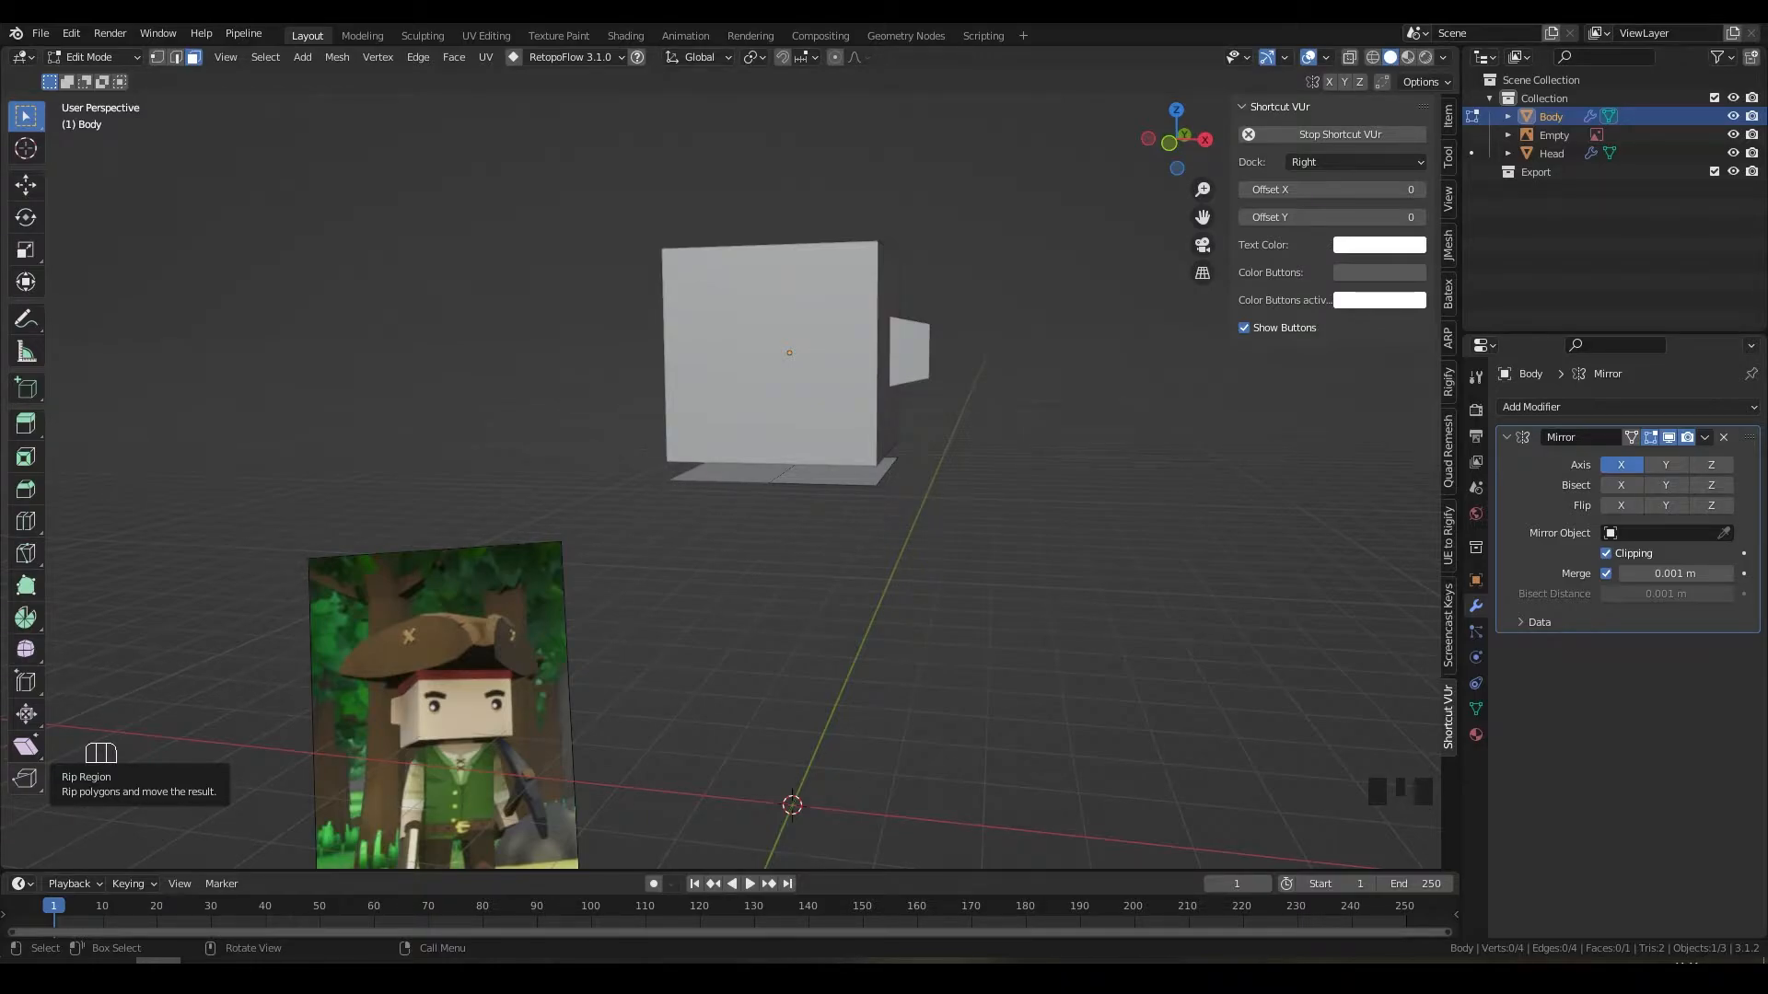
pyautogui.moveTo(1013, 493); pyautogui.dragTo(947, 528, button='middle')
pyautogui.scroll(1, 999, 491)
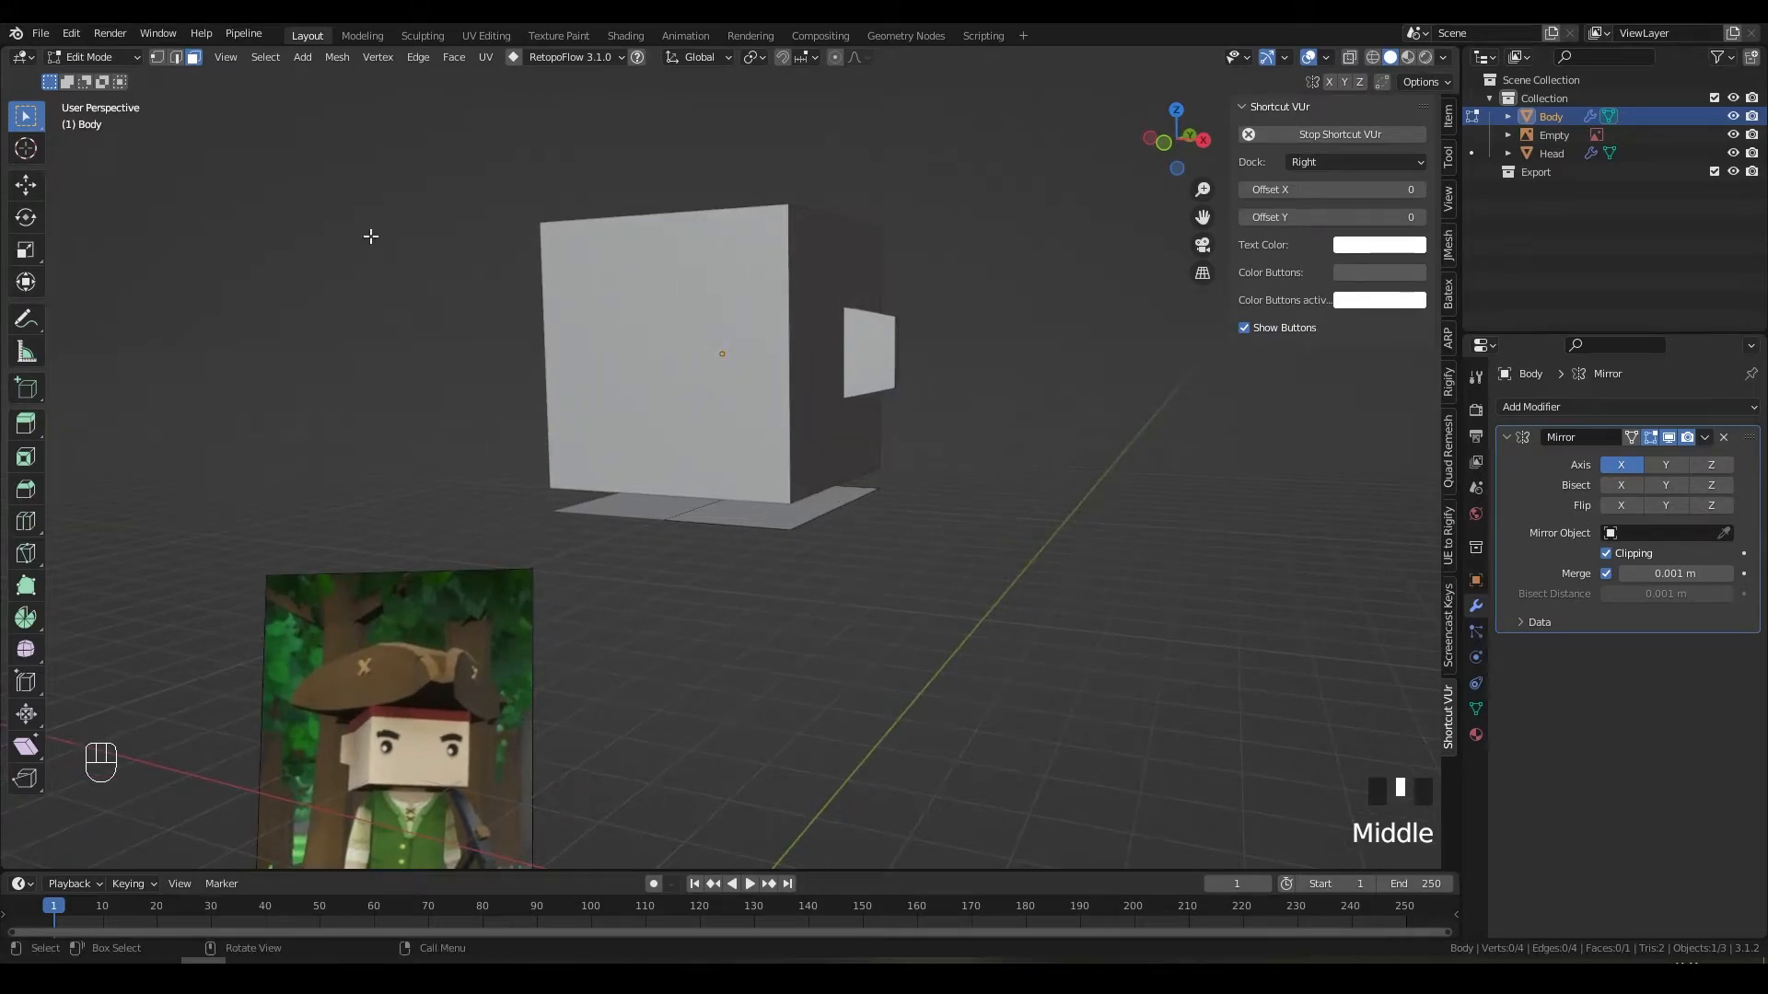
pyautogui.click(175, 57)
pyautogui.moveTo(931, 553); pyautogui.dragTo(893, 566, button='middle')
pyautogui.press('2')
pyautogui.click(897, 518)
pyautogui.scroll(2, 935, 497)
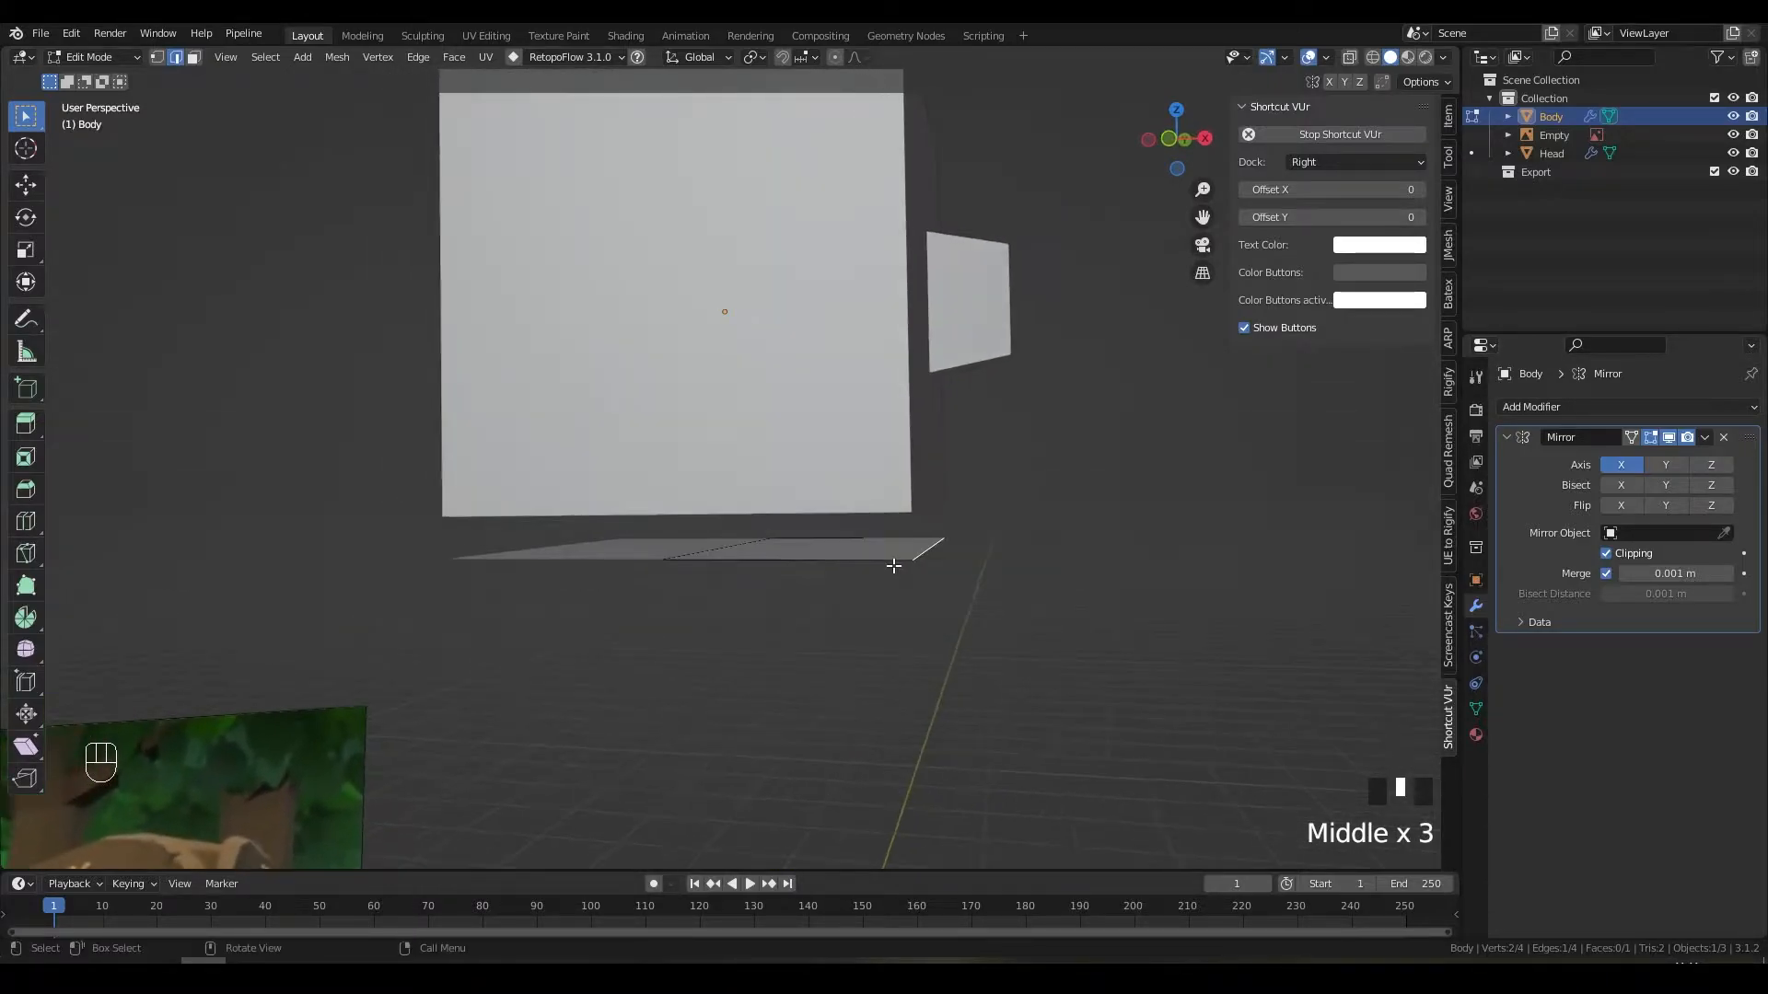
pyautogui.press('g')
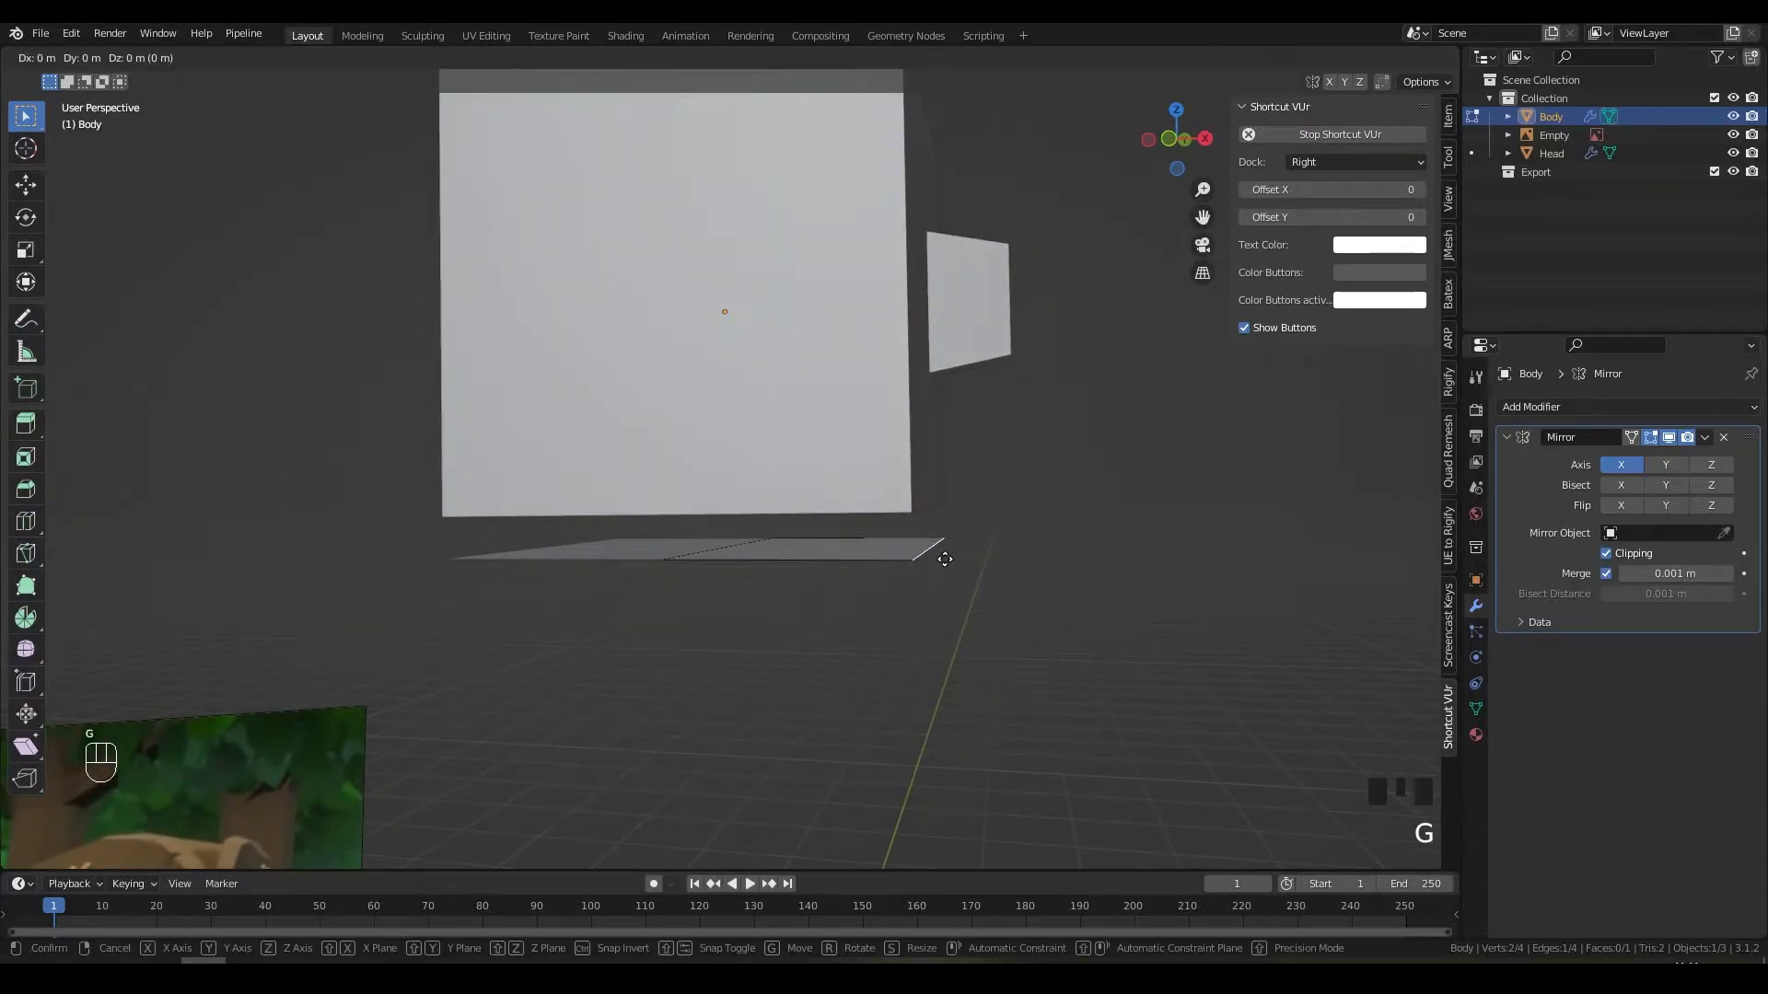
pyautogui.press('ctrl')
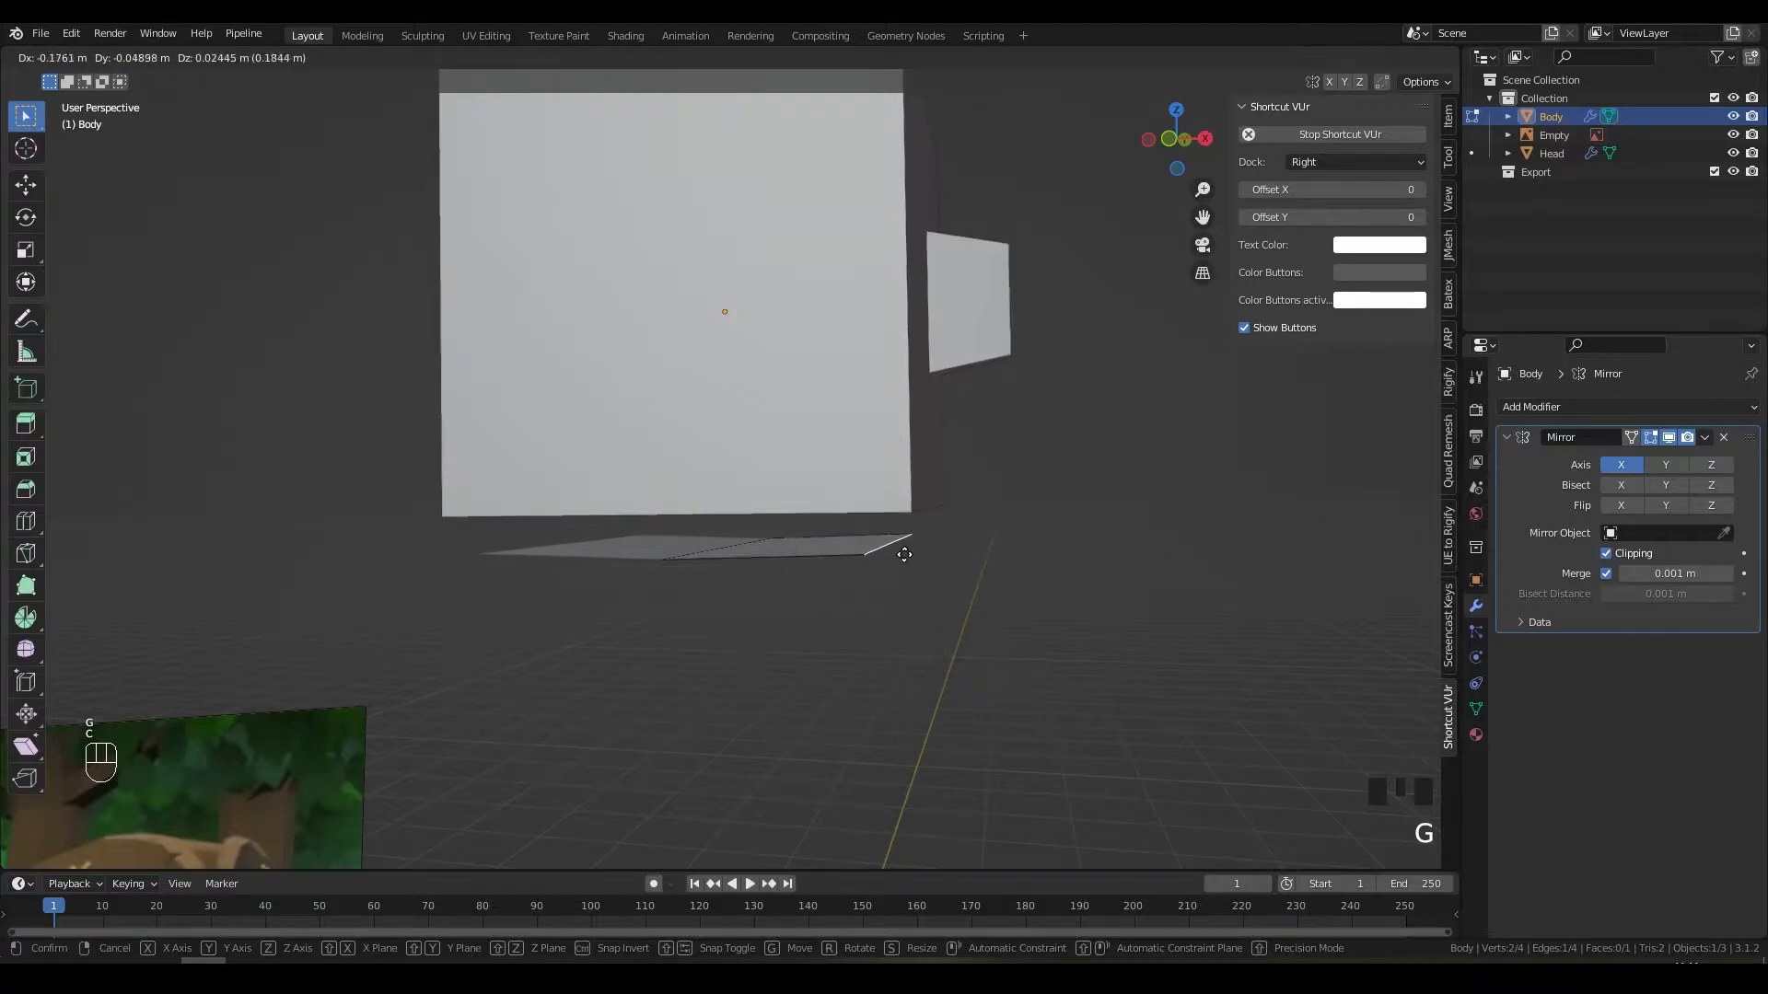
pyautogui.press('x')
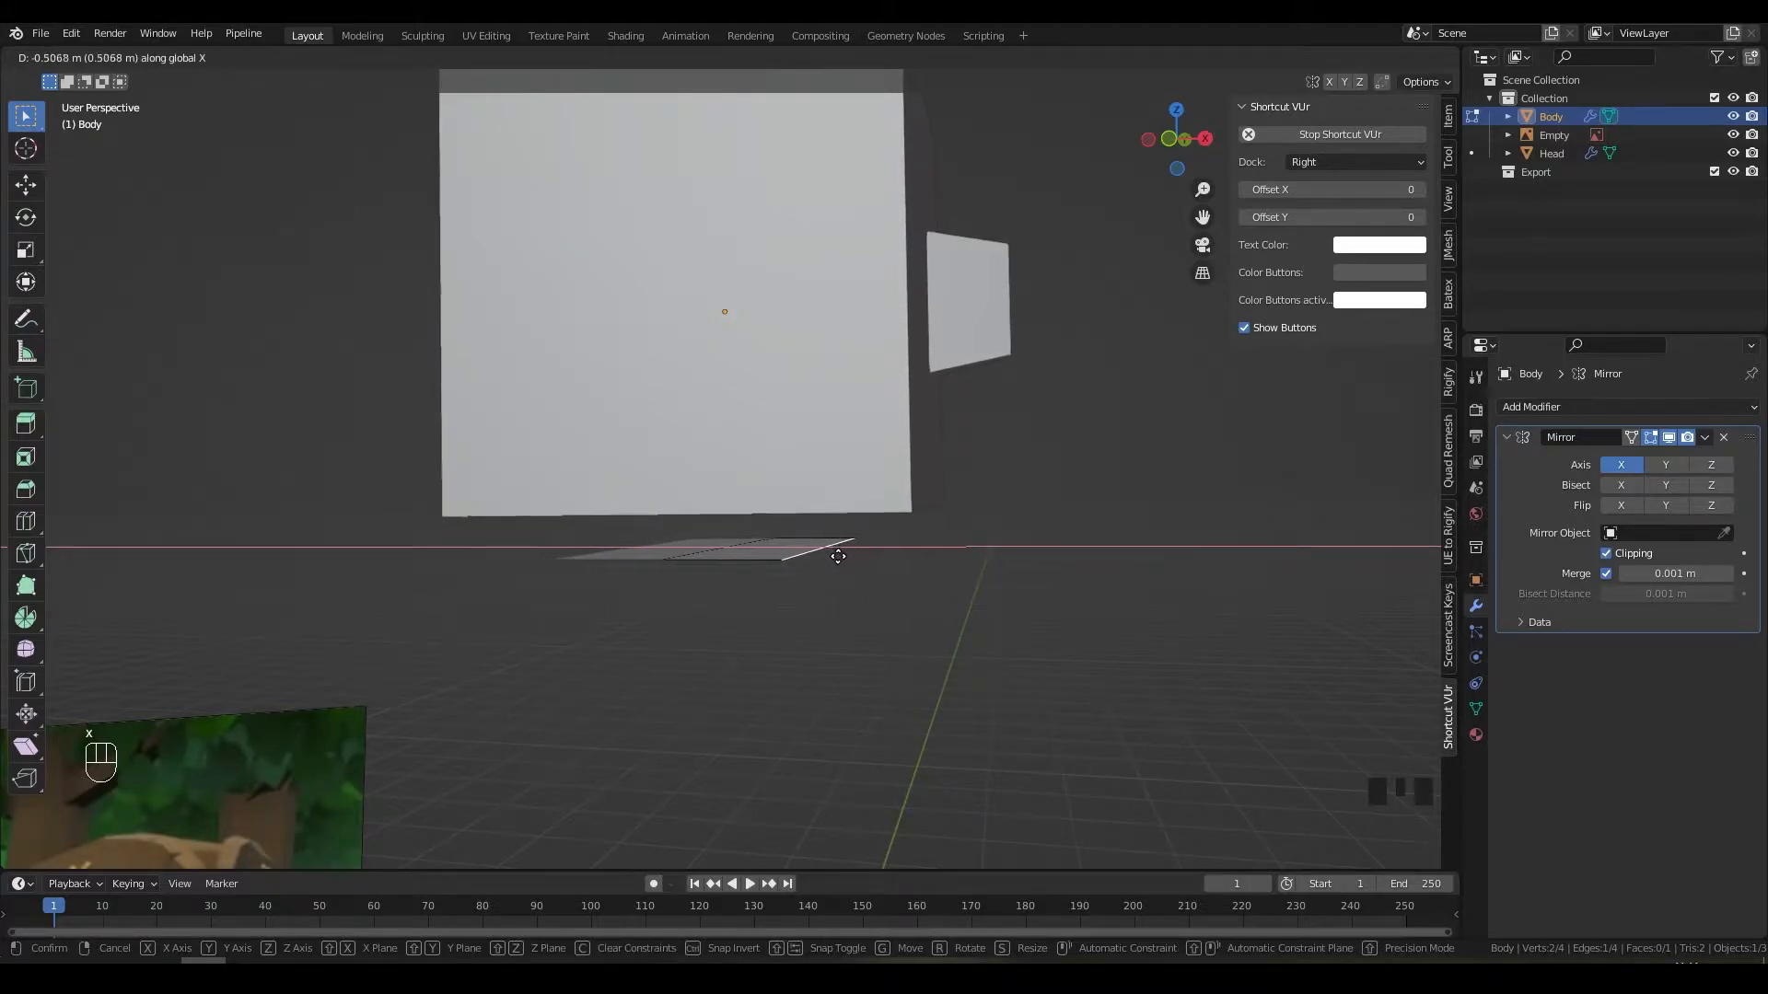
pyautogui.click(808, 556)
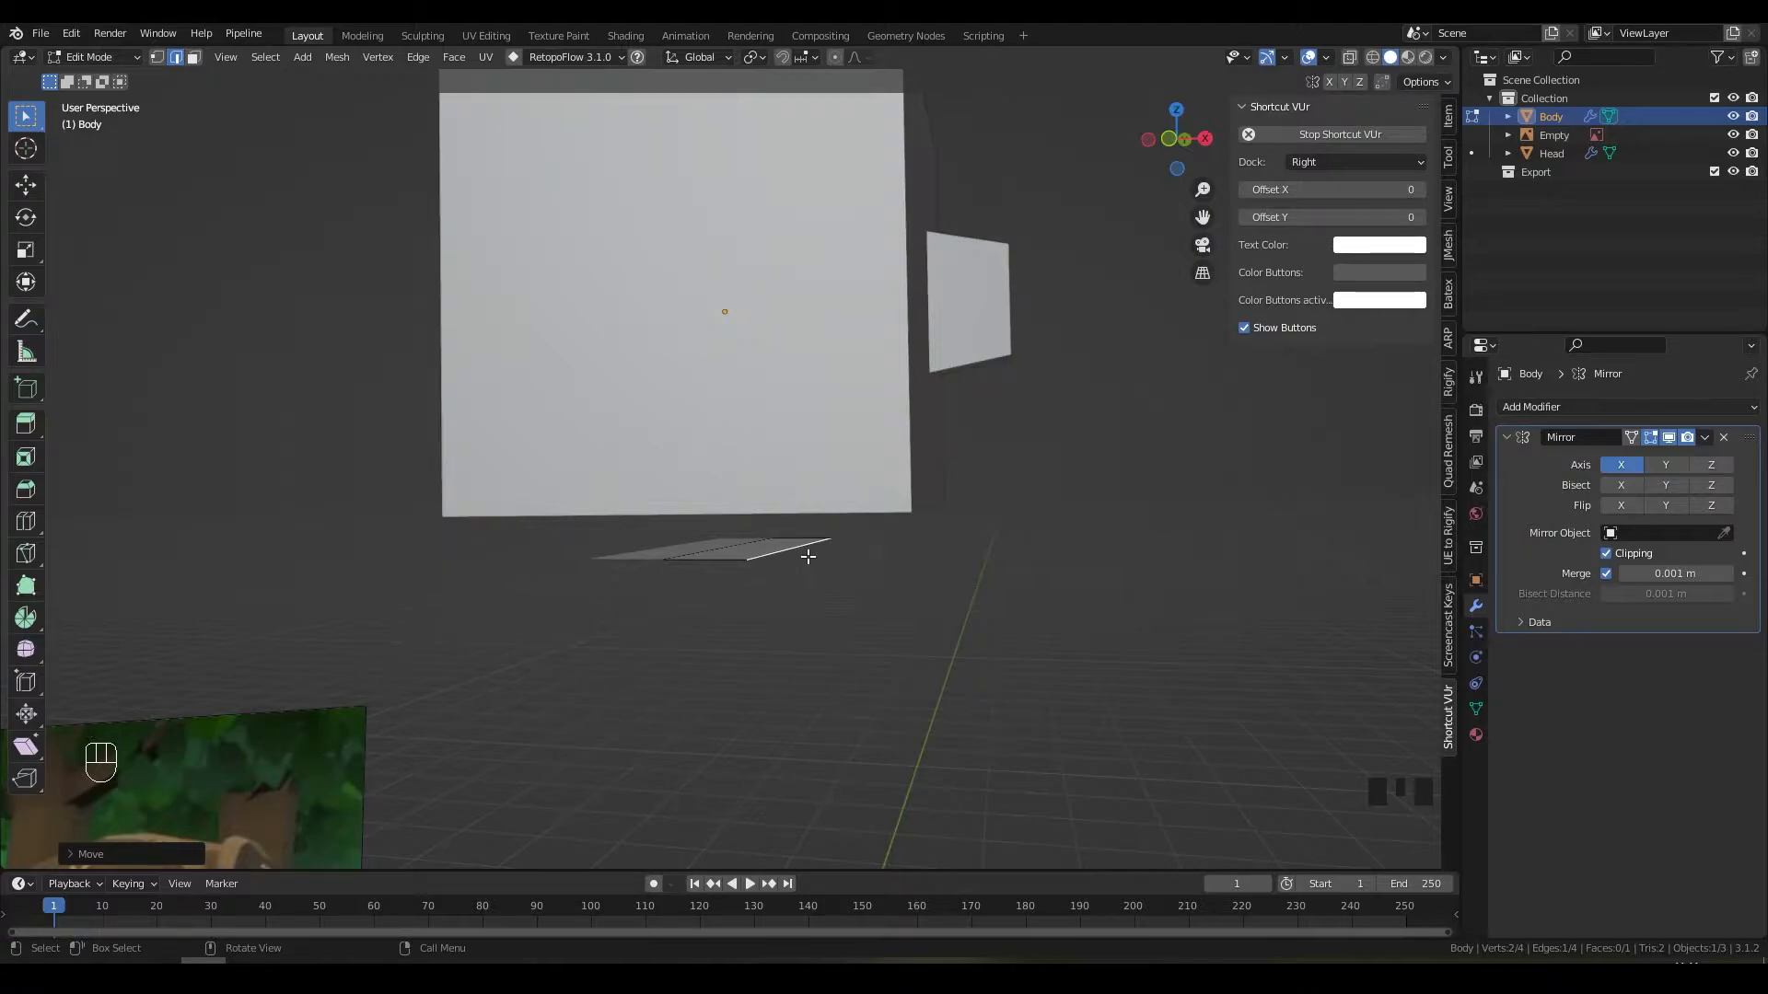
# Step: In Front view, slide the selected edge along X again
pyautogui.press('KP_1')
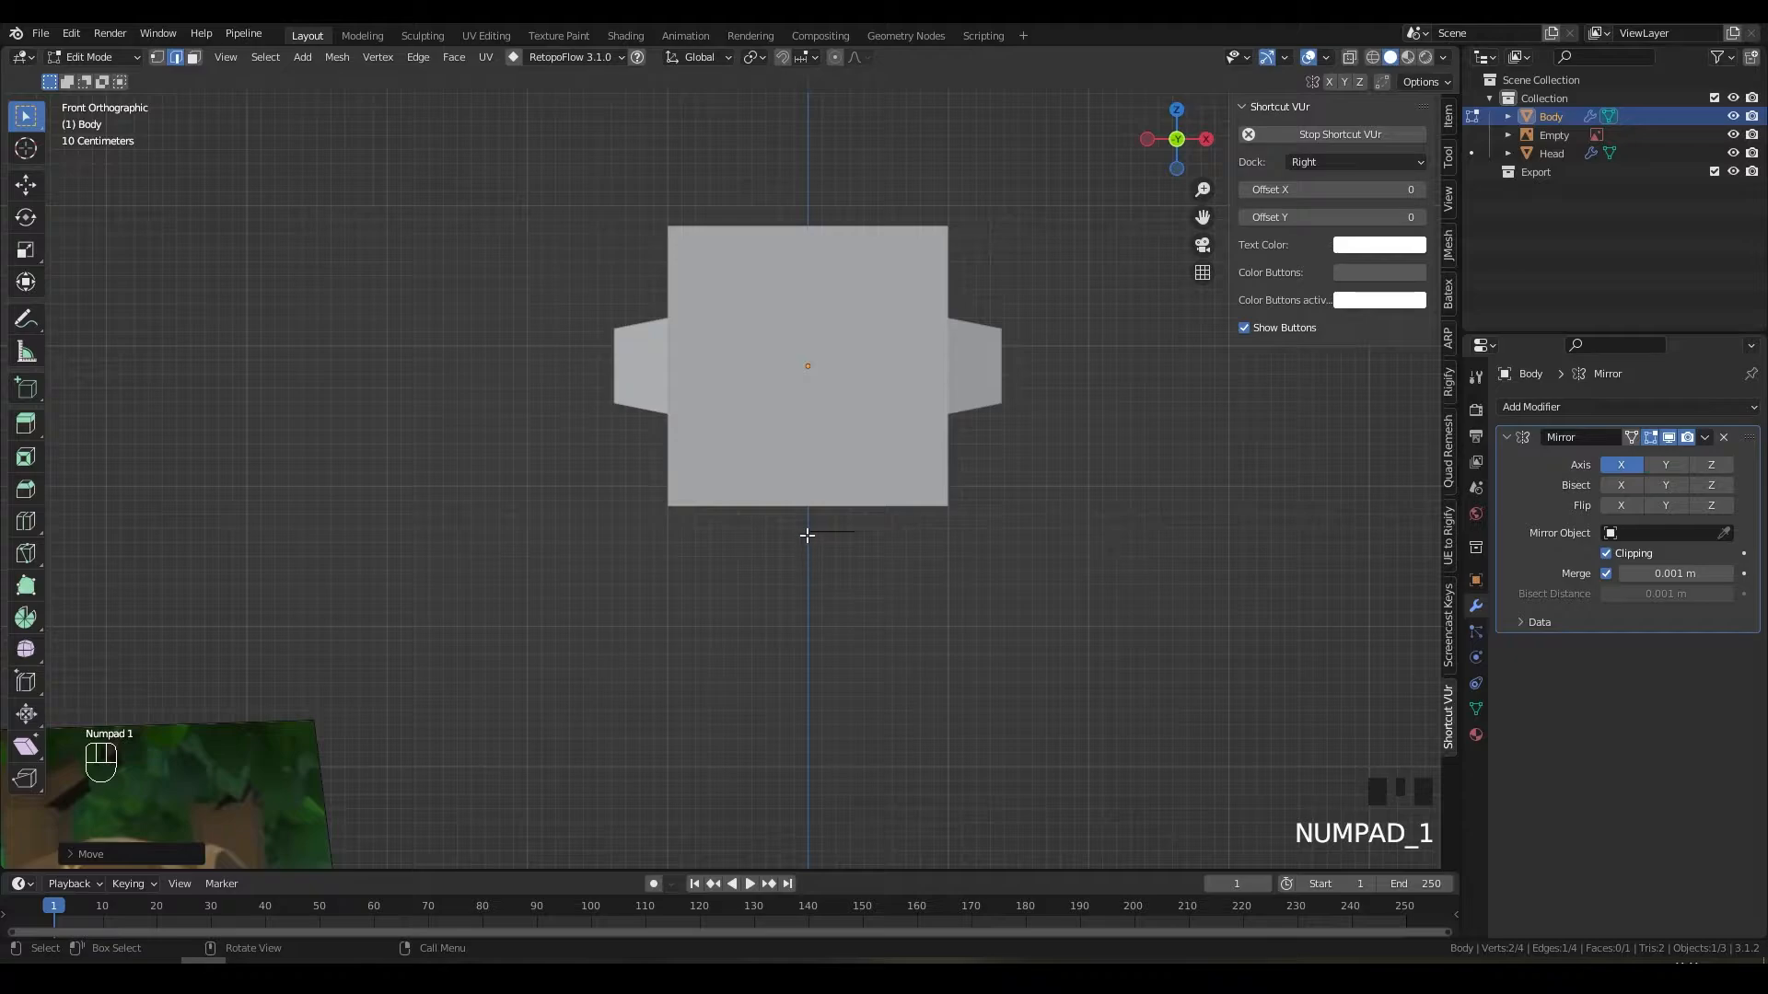
pyautogui.scroll(4, 808, 556)
pyautogui.keyDown('shift'); pyautogui.moveTo(891, 565); pyautogui.dragTo(583, 563, button='middle'); pyautogui.keyUp('shift')
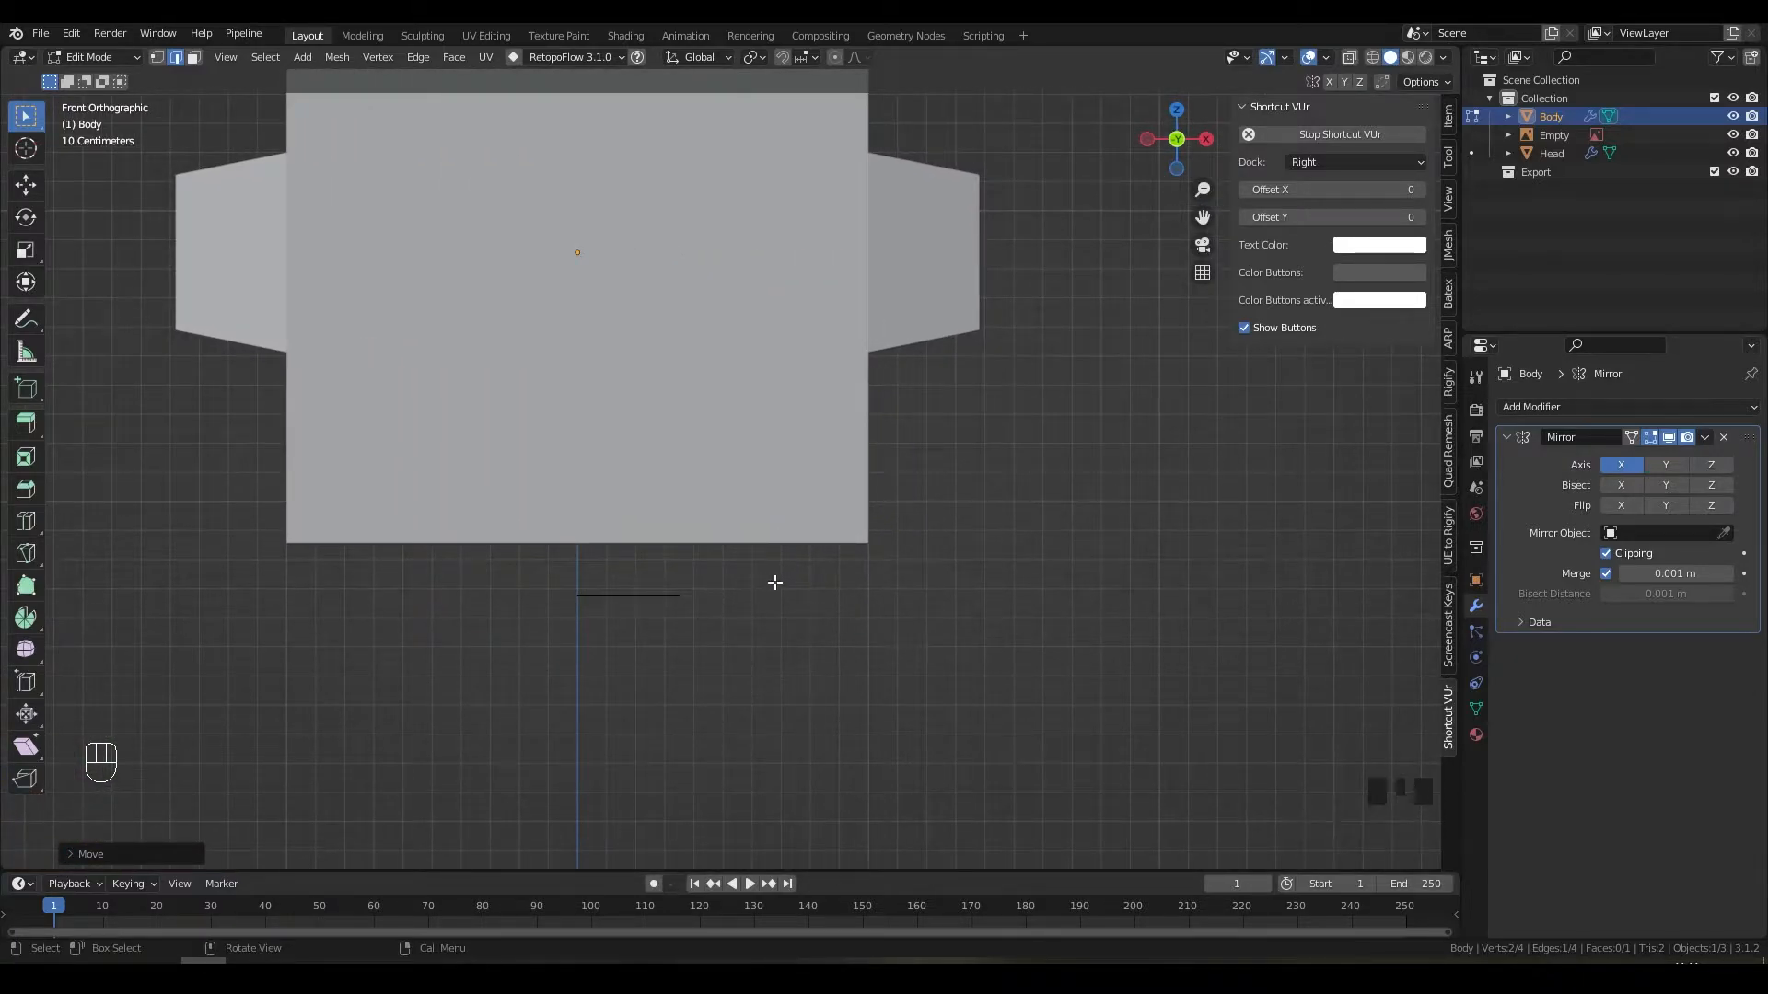
pyautogui.press('g')
pyautogui.press('x')
pyautogui.click(808, 586)
# Step: Switch to vertex select and slide the outer corner vertex along X
pyautogui.press('1')
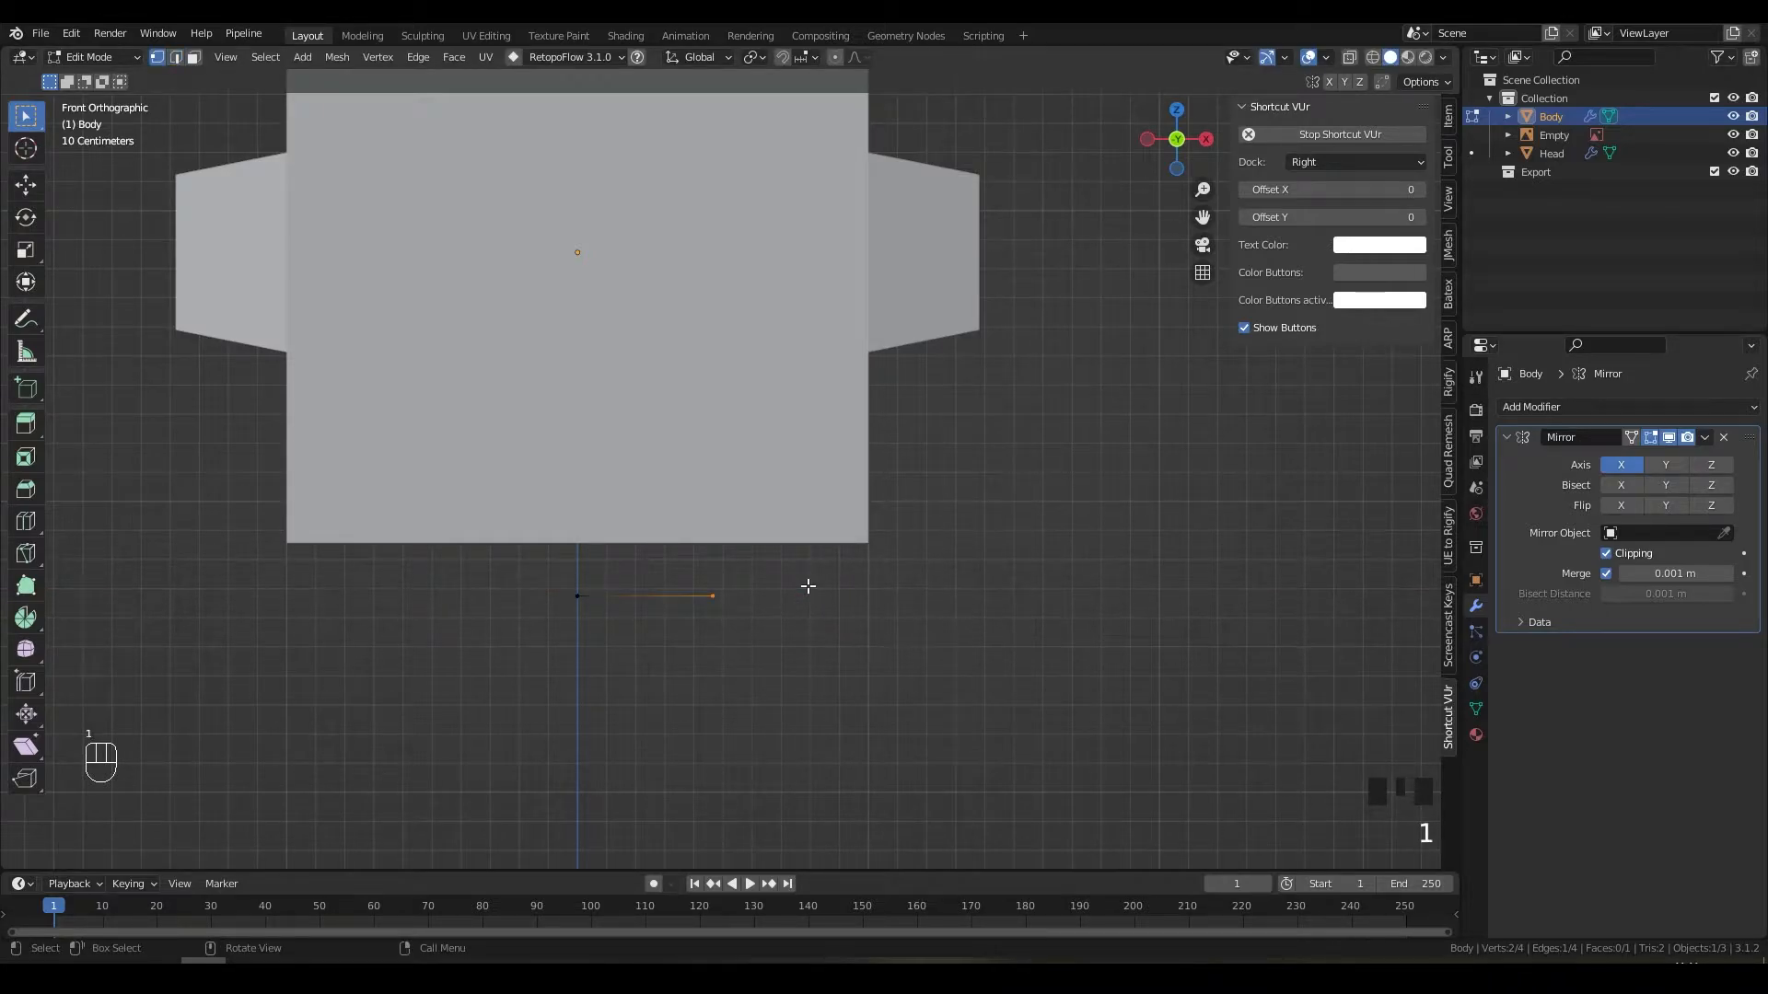
pyautogui.press('g')
pyautogui.press('x')
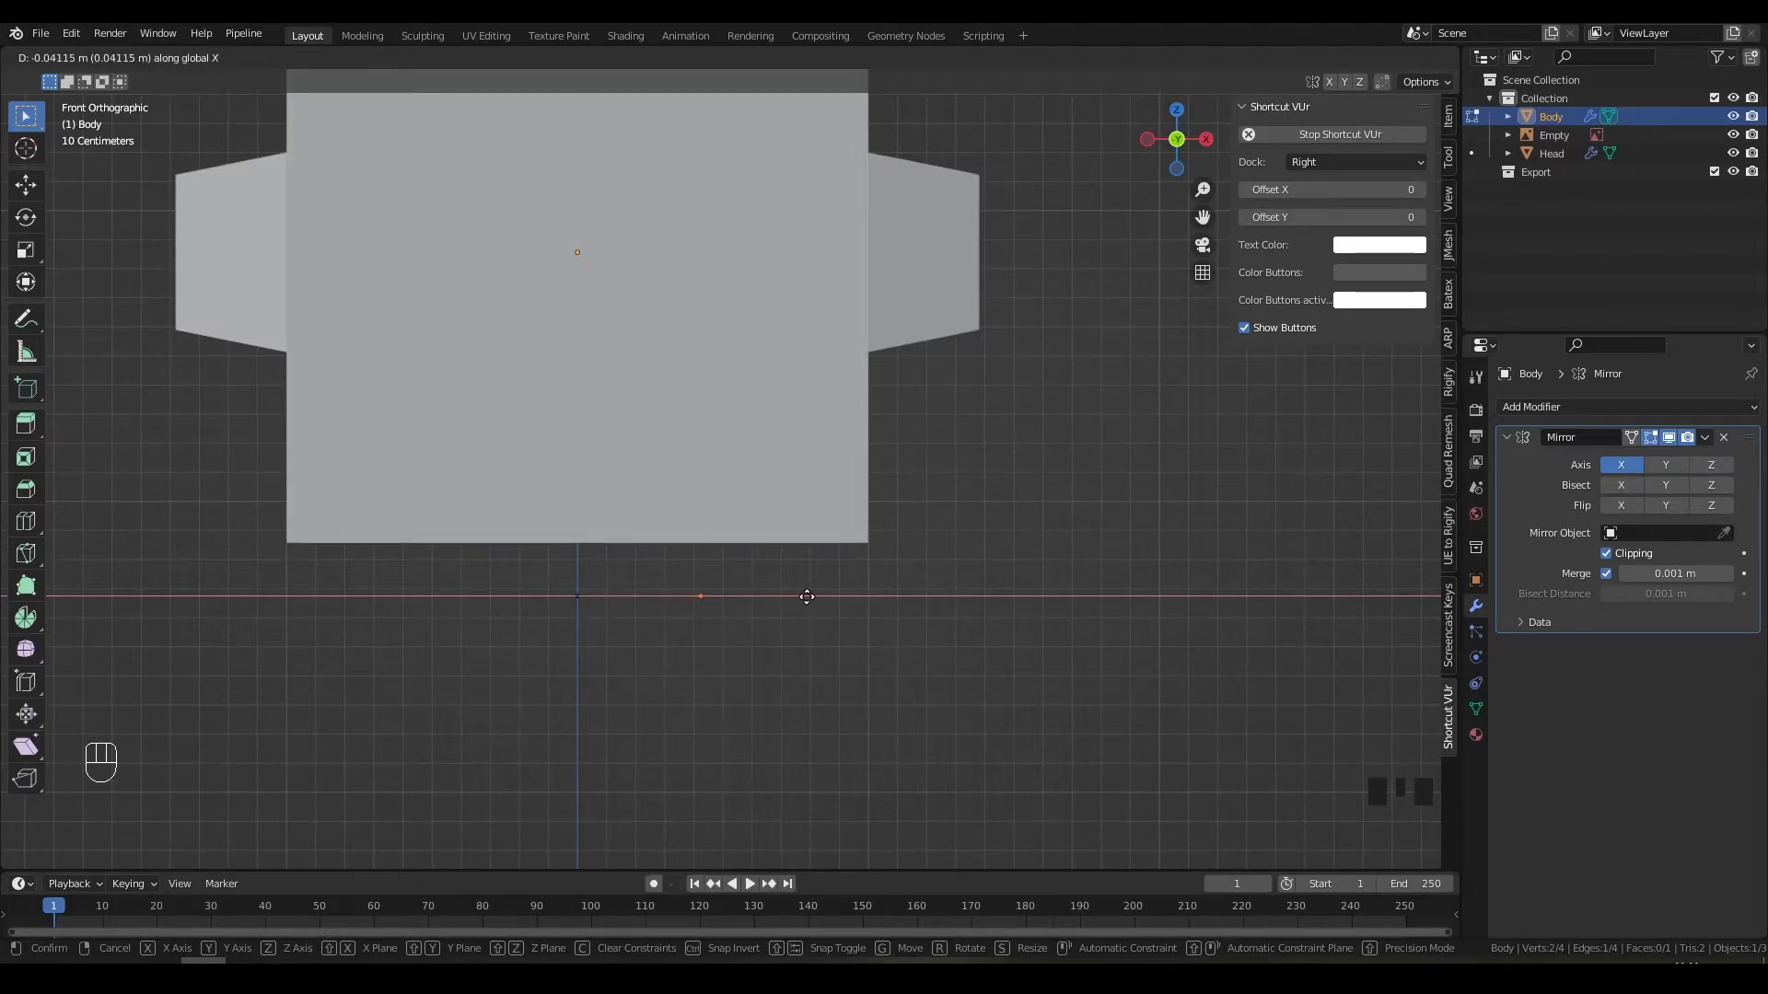
pyautogui.click(803, 597)
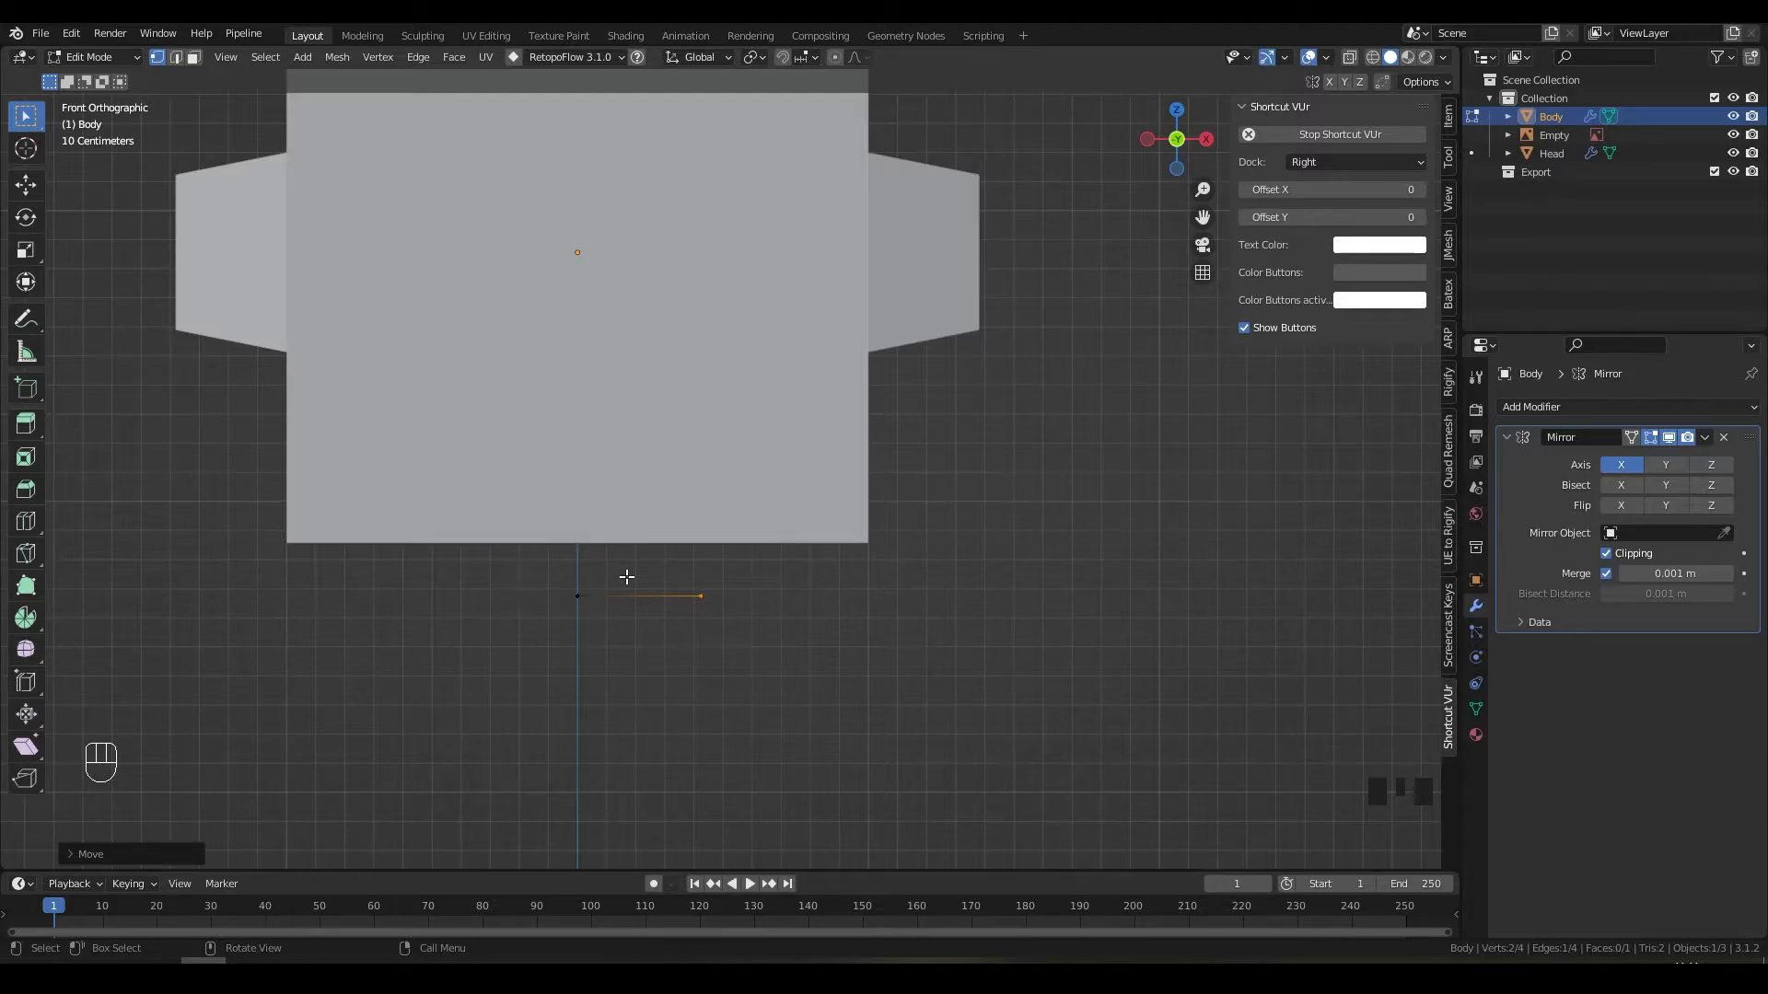
pyautogui.press('KP_3')
pyautogui.keyDown('shift'); pyautogui.moveTo(627, 577); pyautogui.dragTo(1057, 513, button='middle'); pyautogui.keyUp('shift')
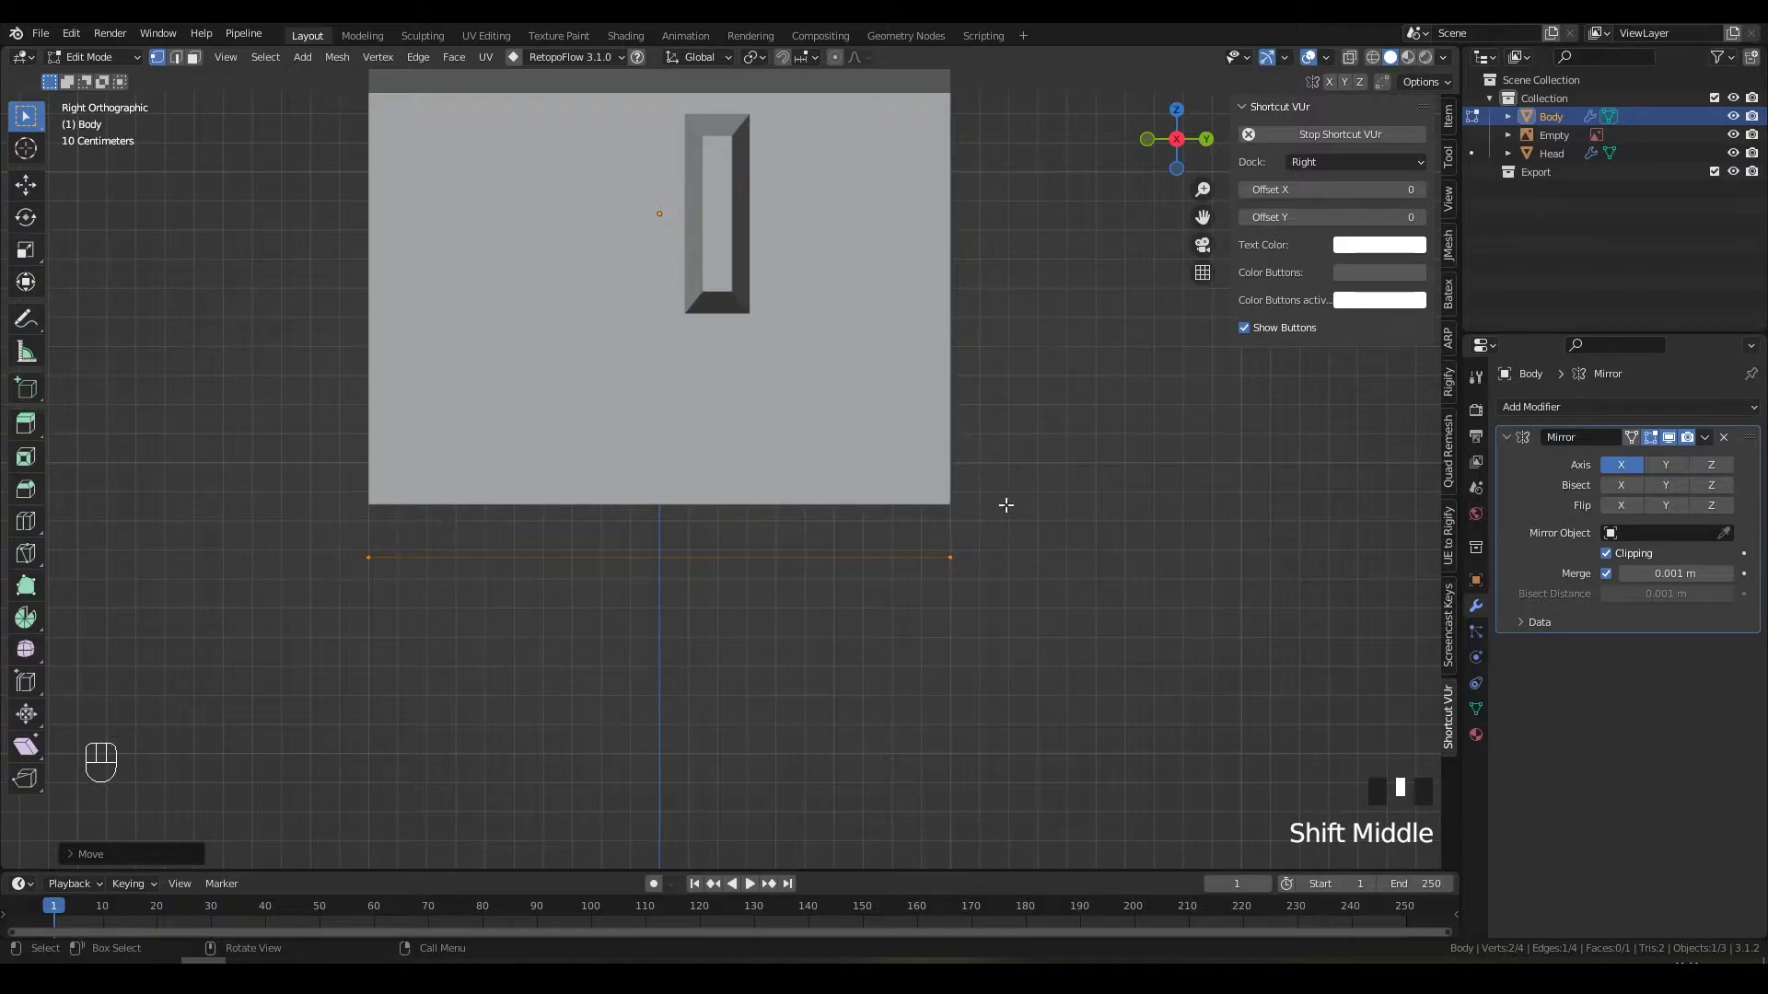
pyautogui.press('s')
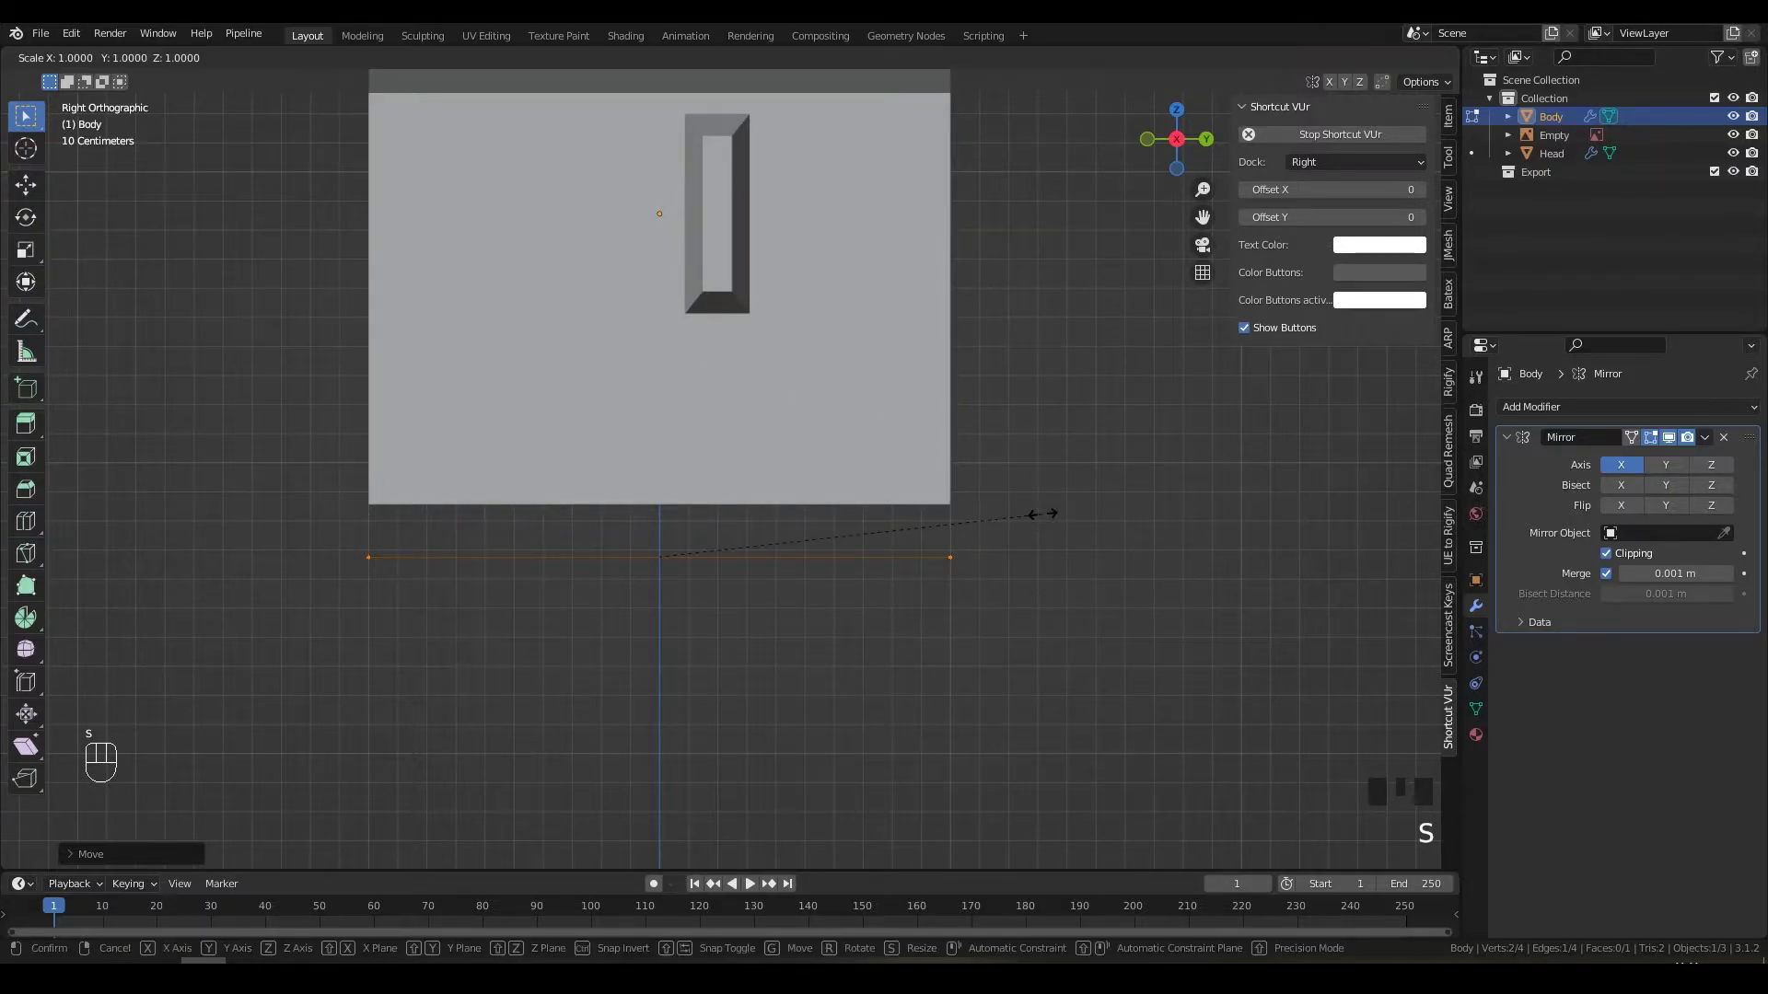
pyautogui.press('y')
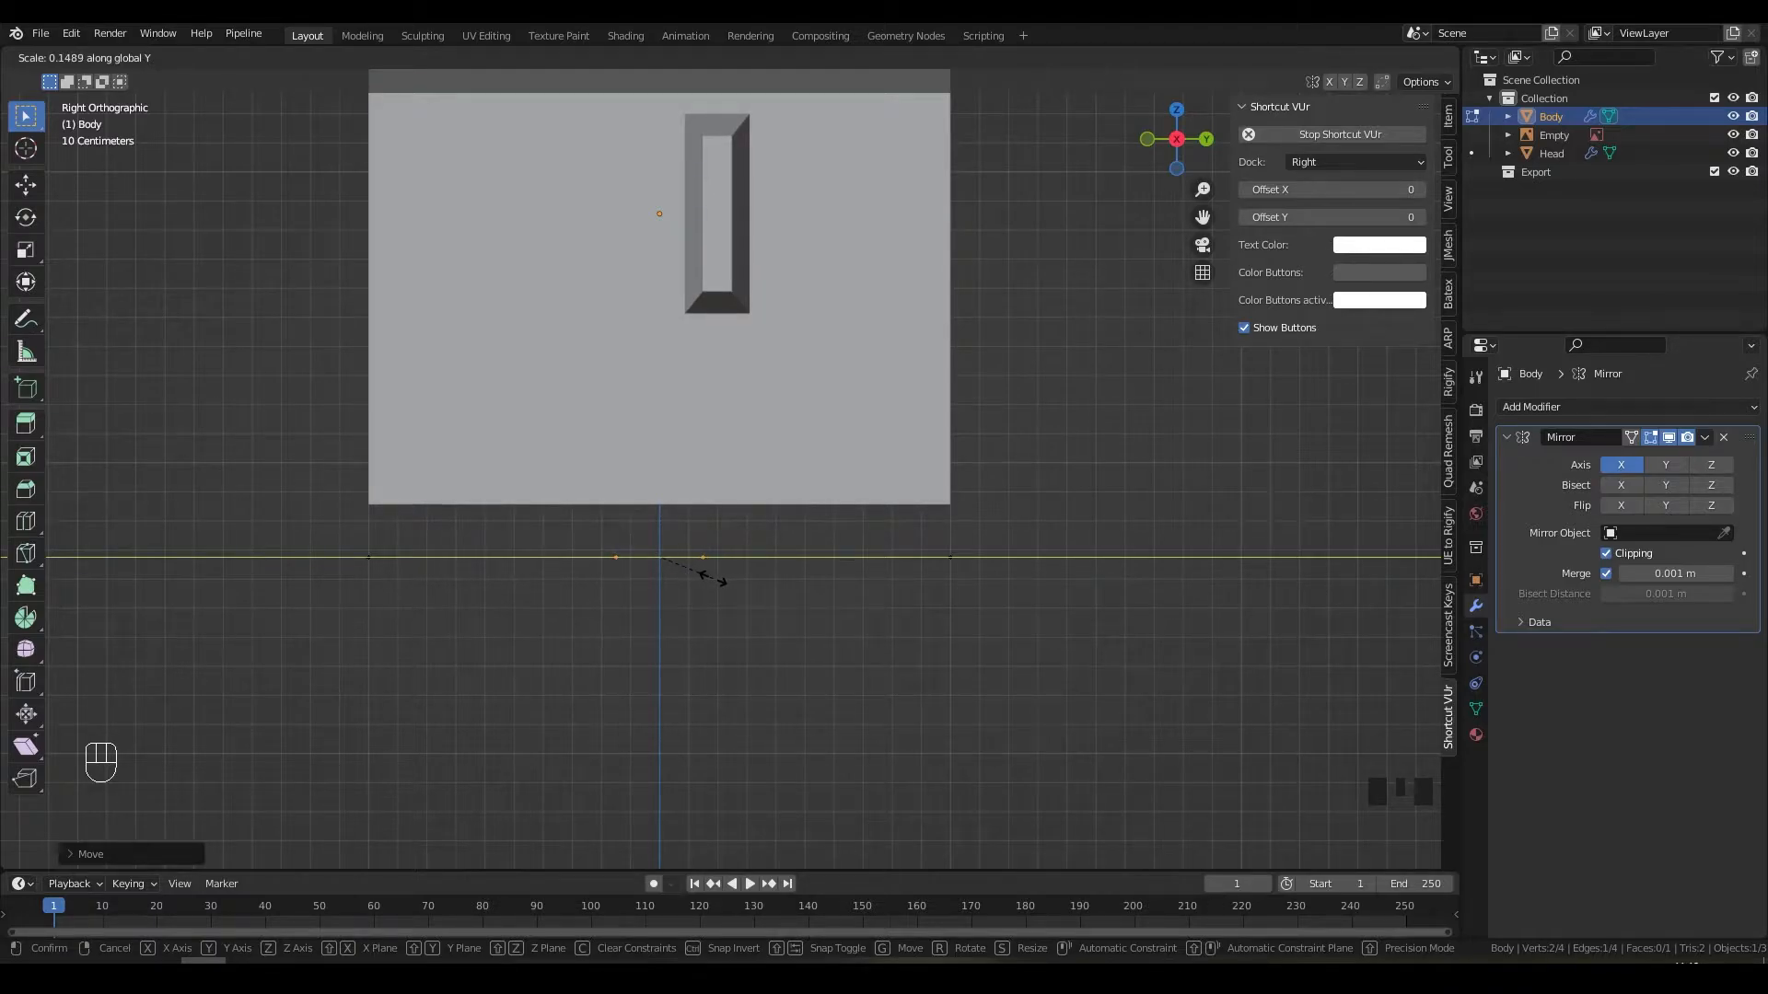
pyautogui.click(719, 578)
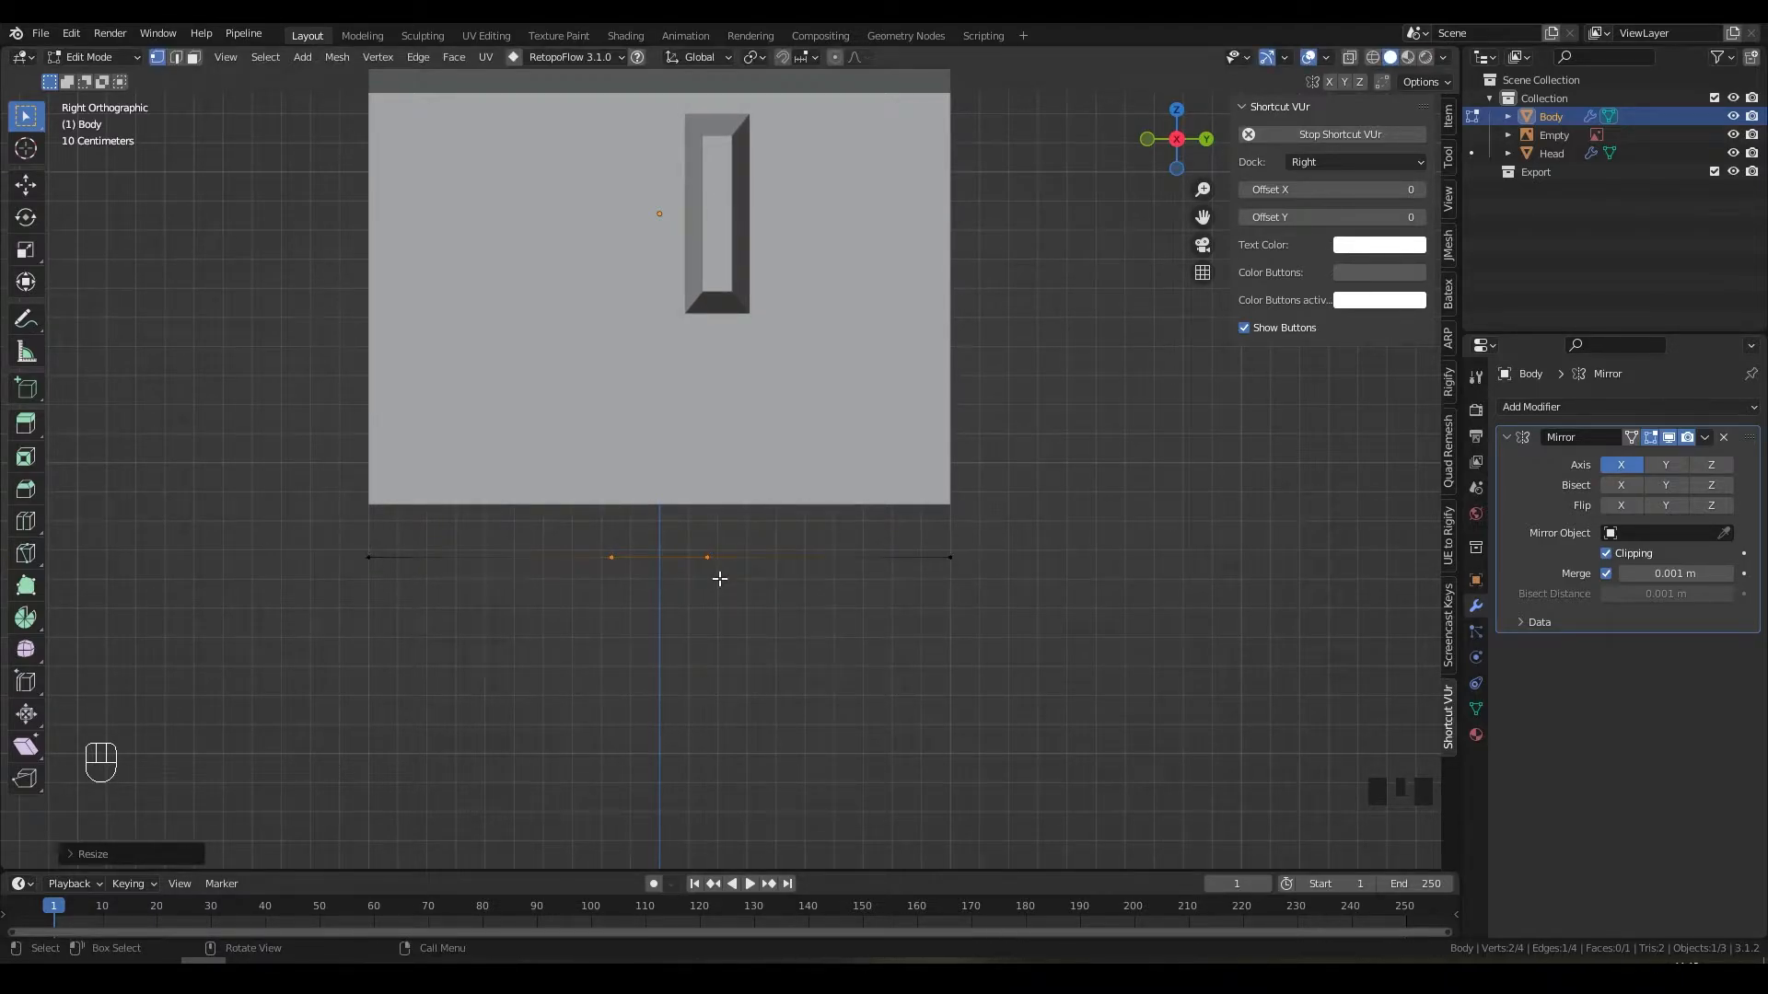
pyautogui.moveTo(726, 556); pyautogui.dragTo(939, 577, button='middle')
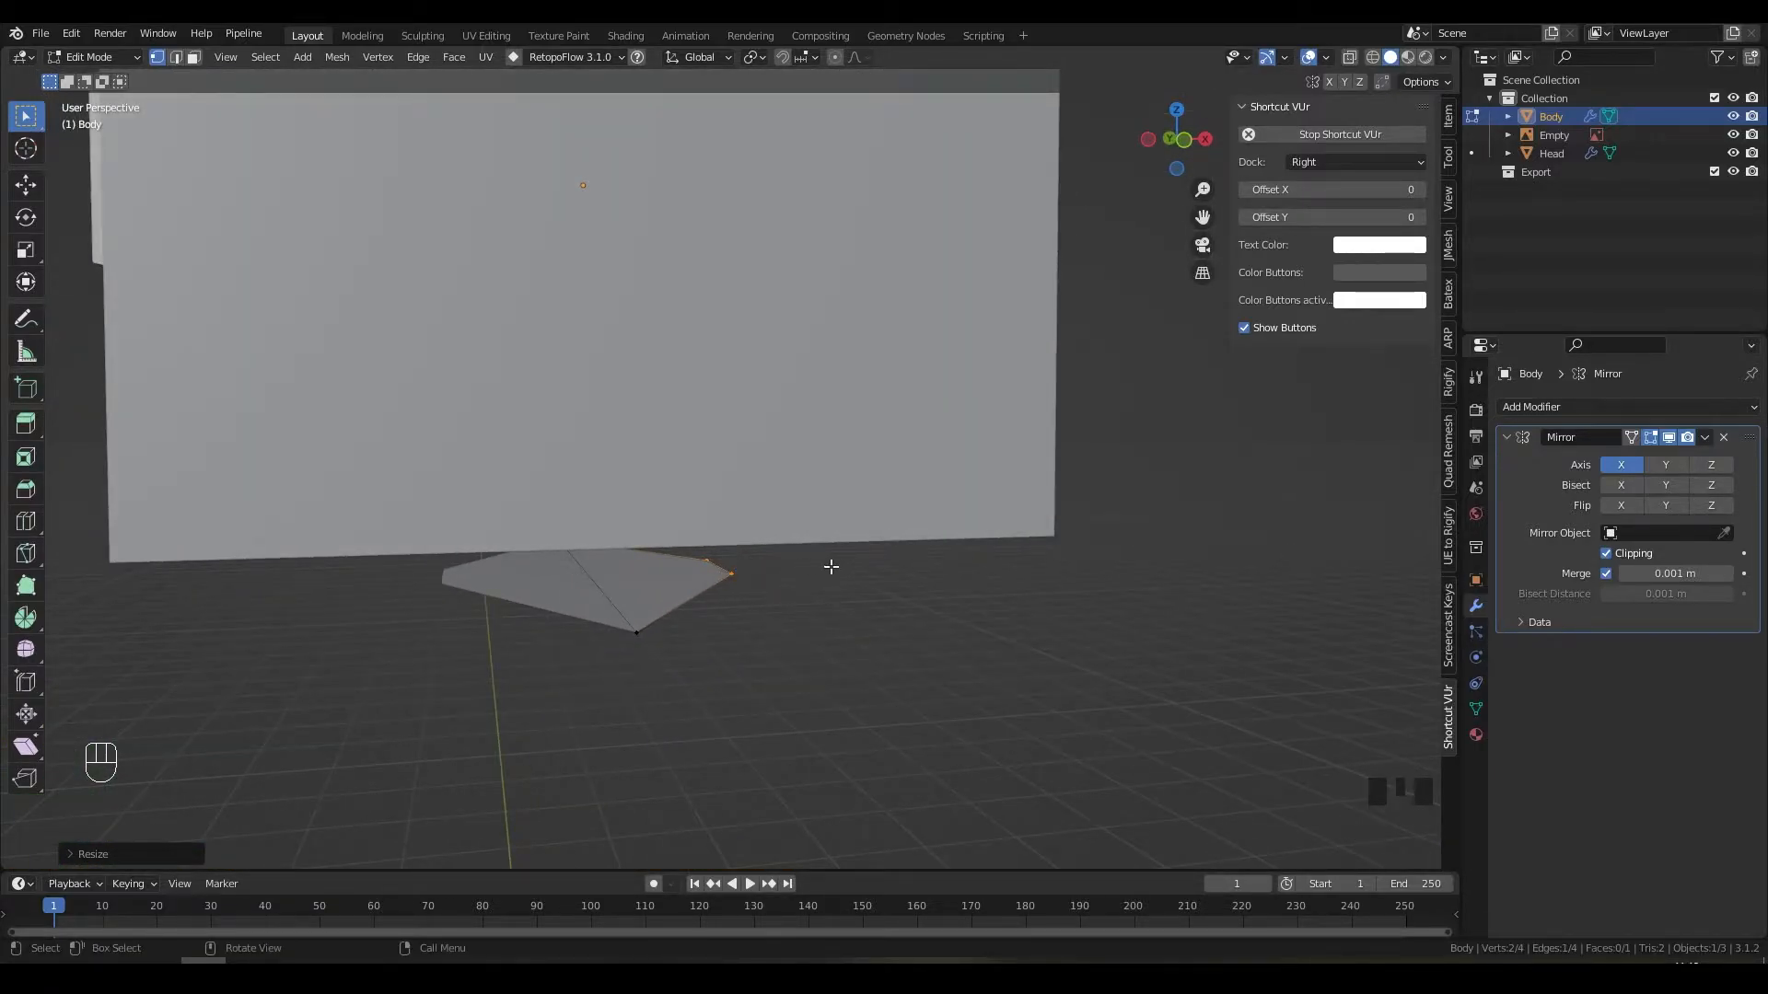
pyautogui.press('ctrl')
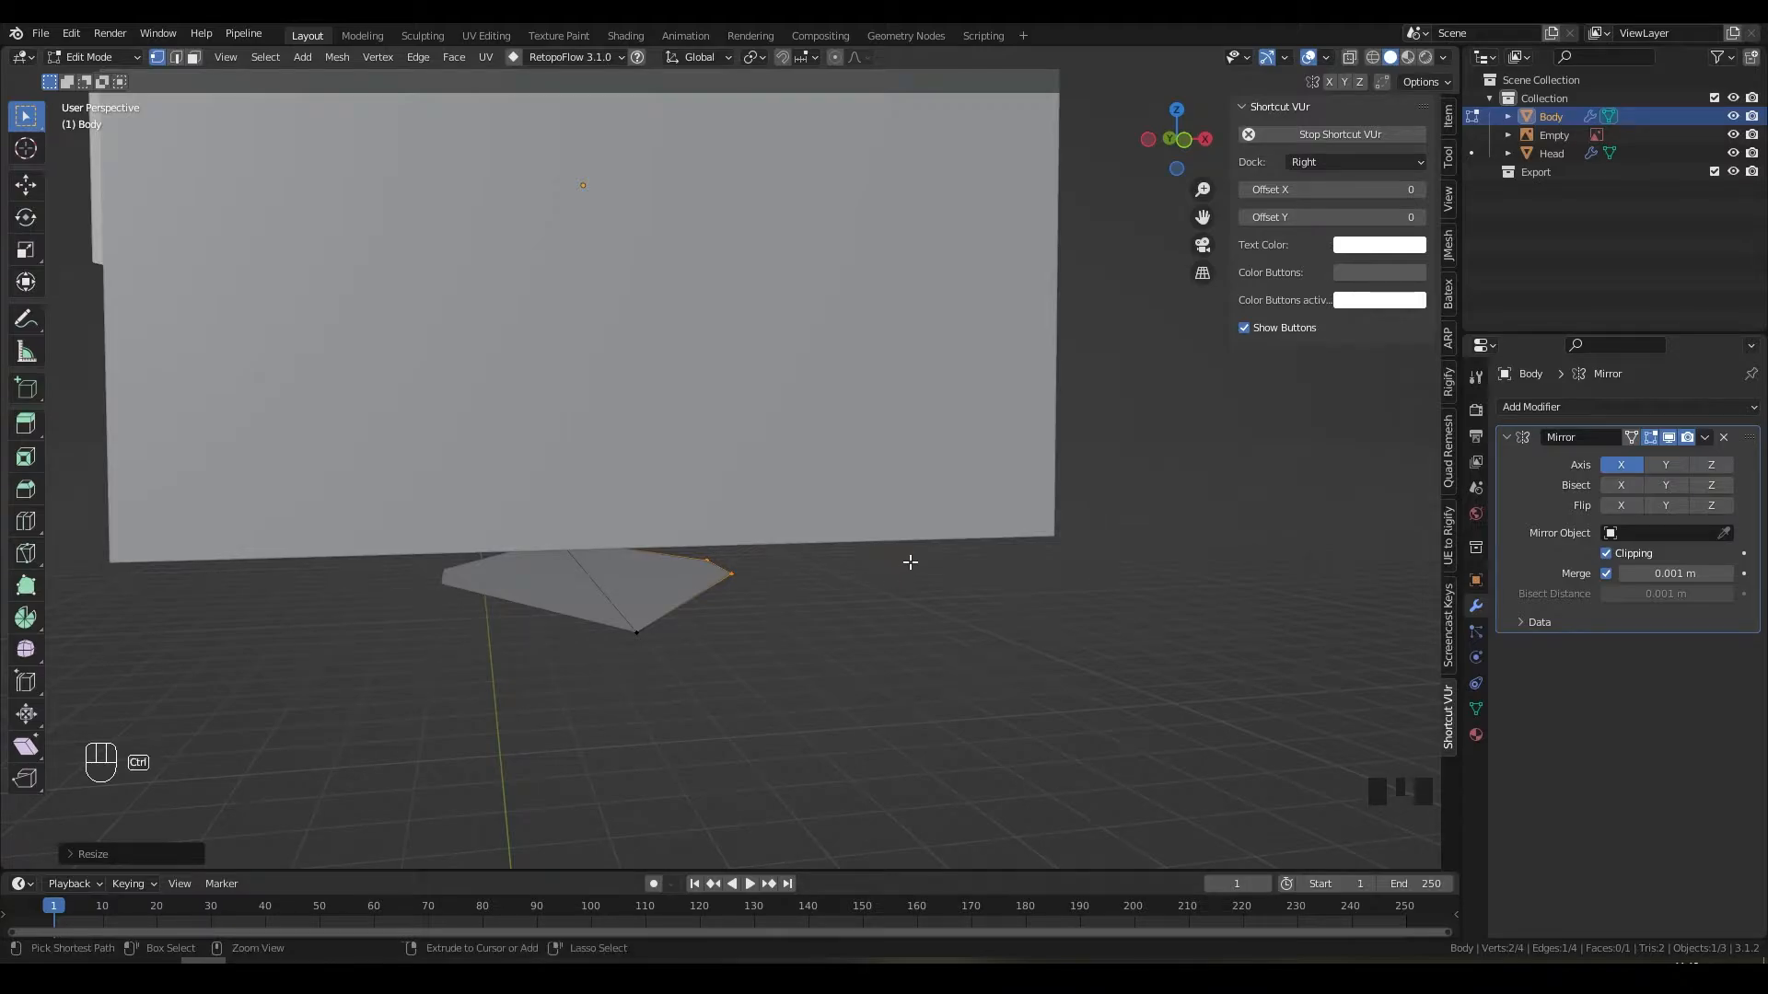
pyautogui.hotkey('ctrl', 'z')
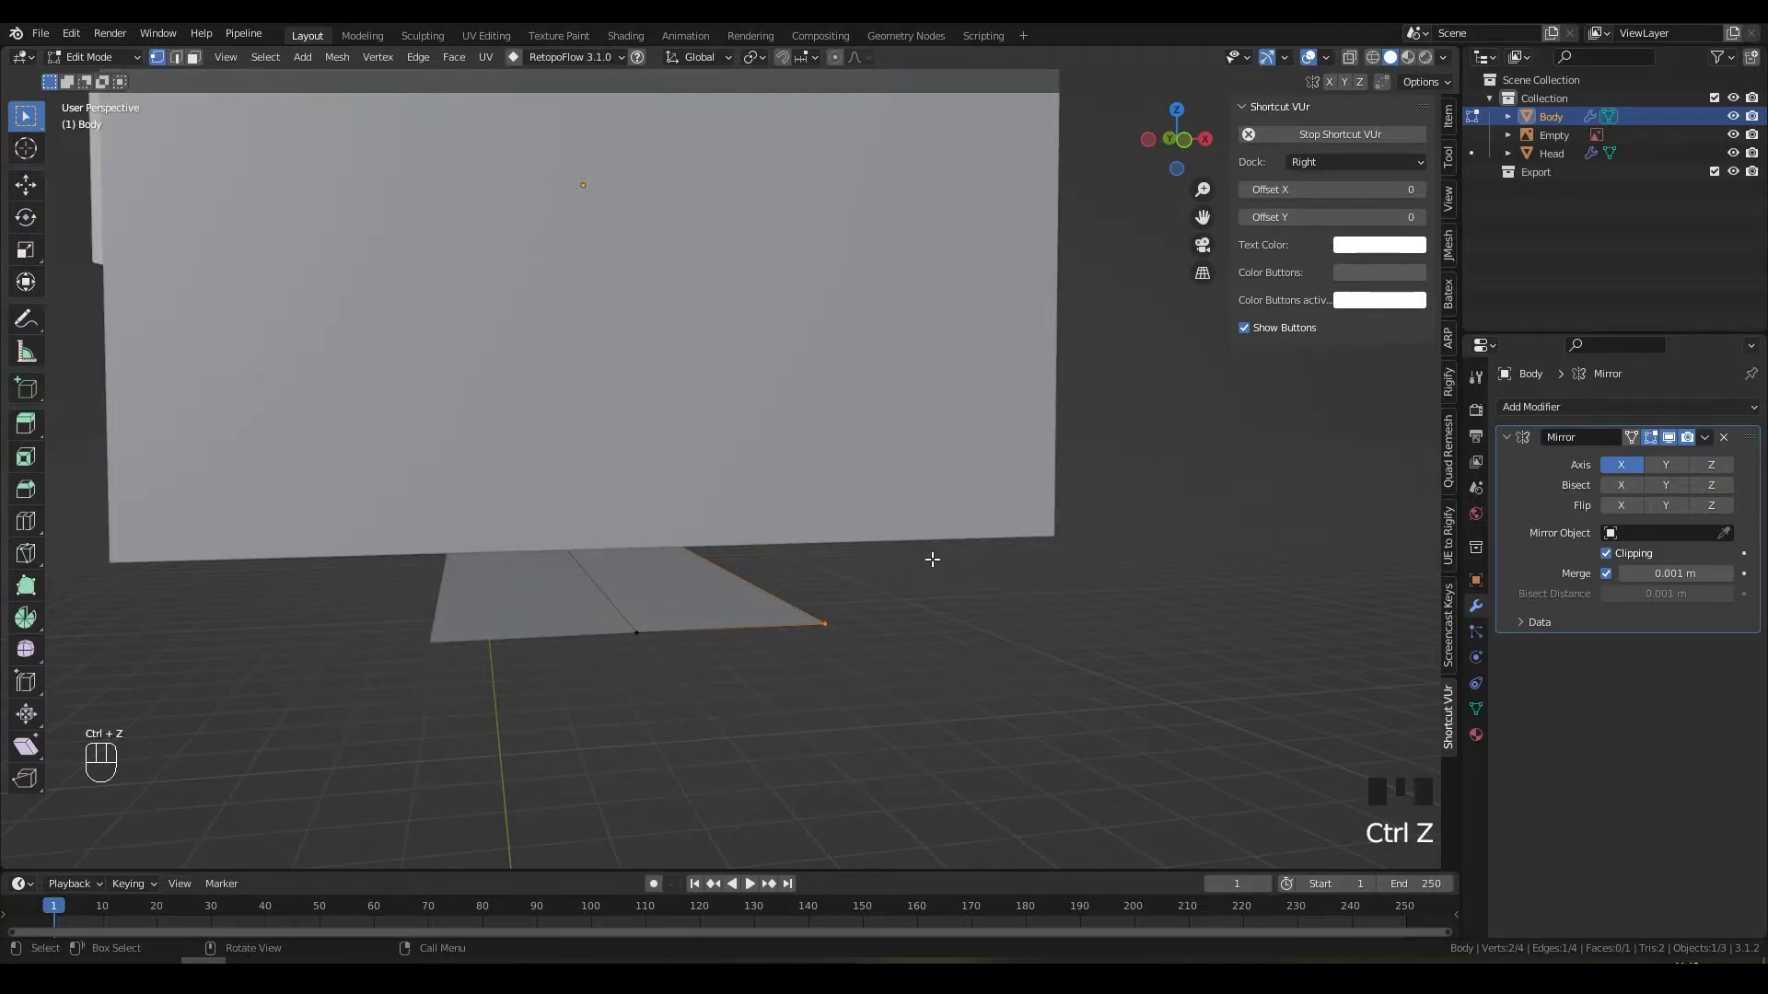
pyautogui.press('KP_3')
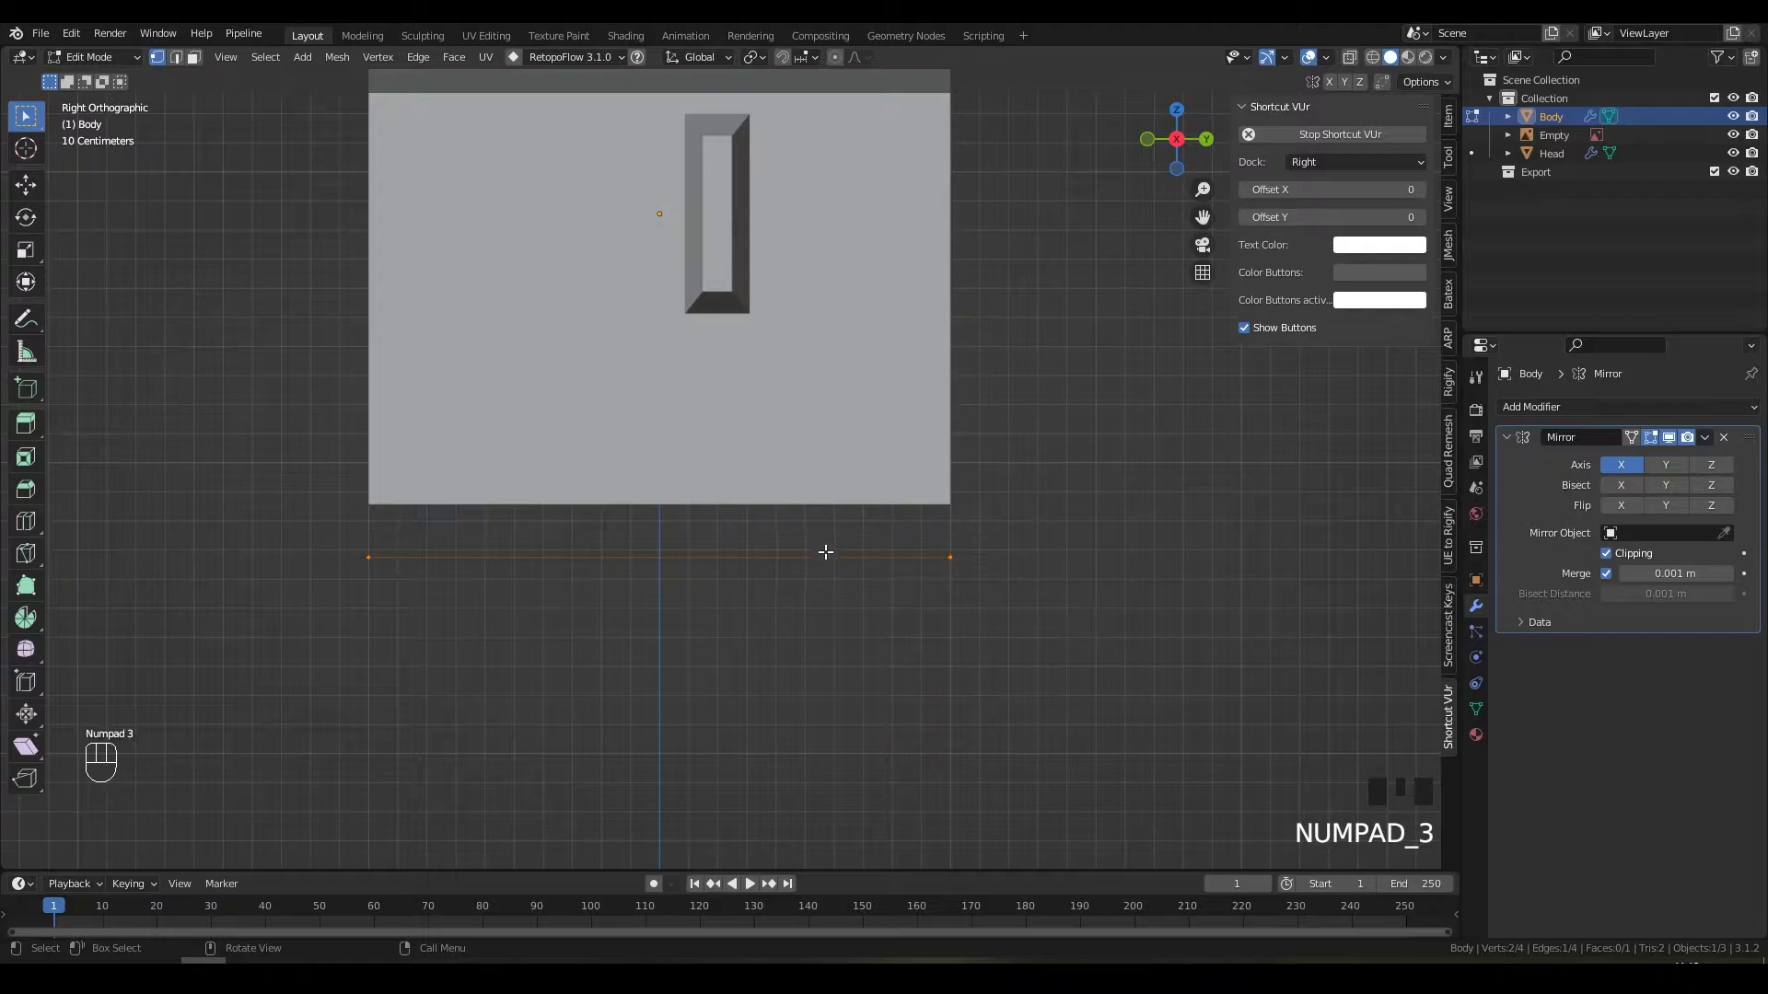
# Step: In wireframe shading, select the Body geometry and scale the bottom edge narrower along Y
pyautogui.press('z')
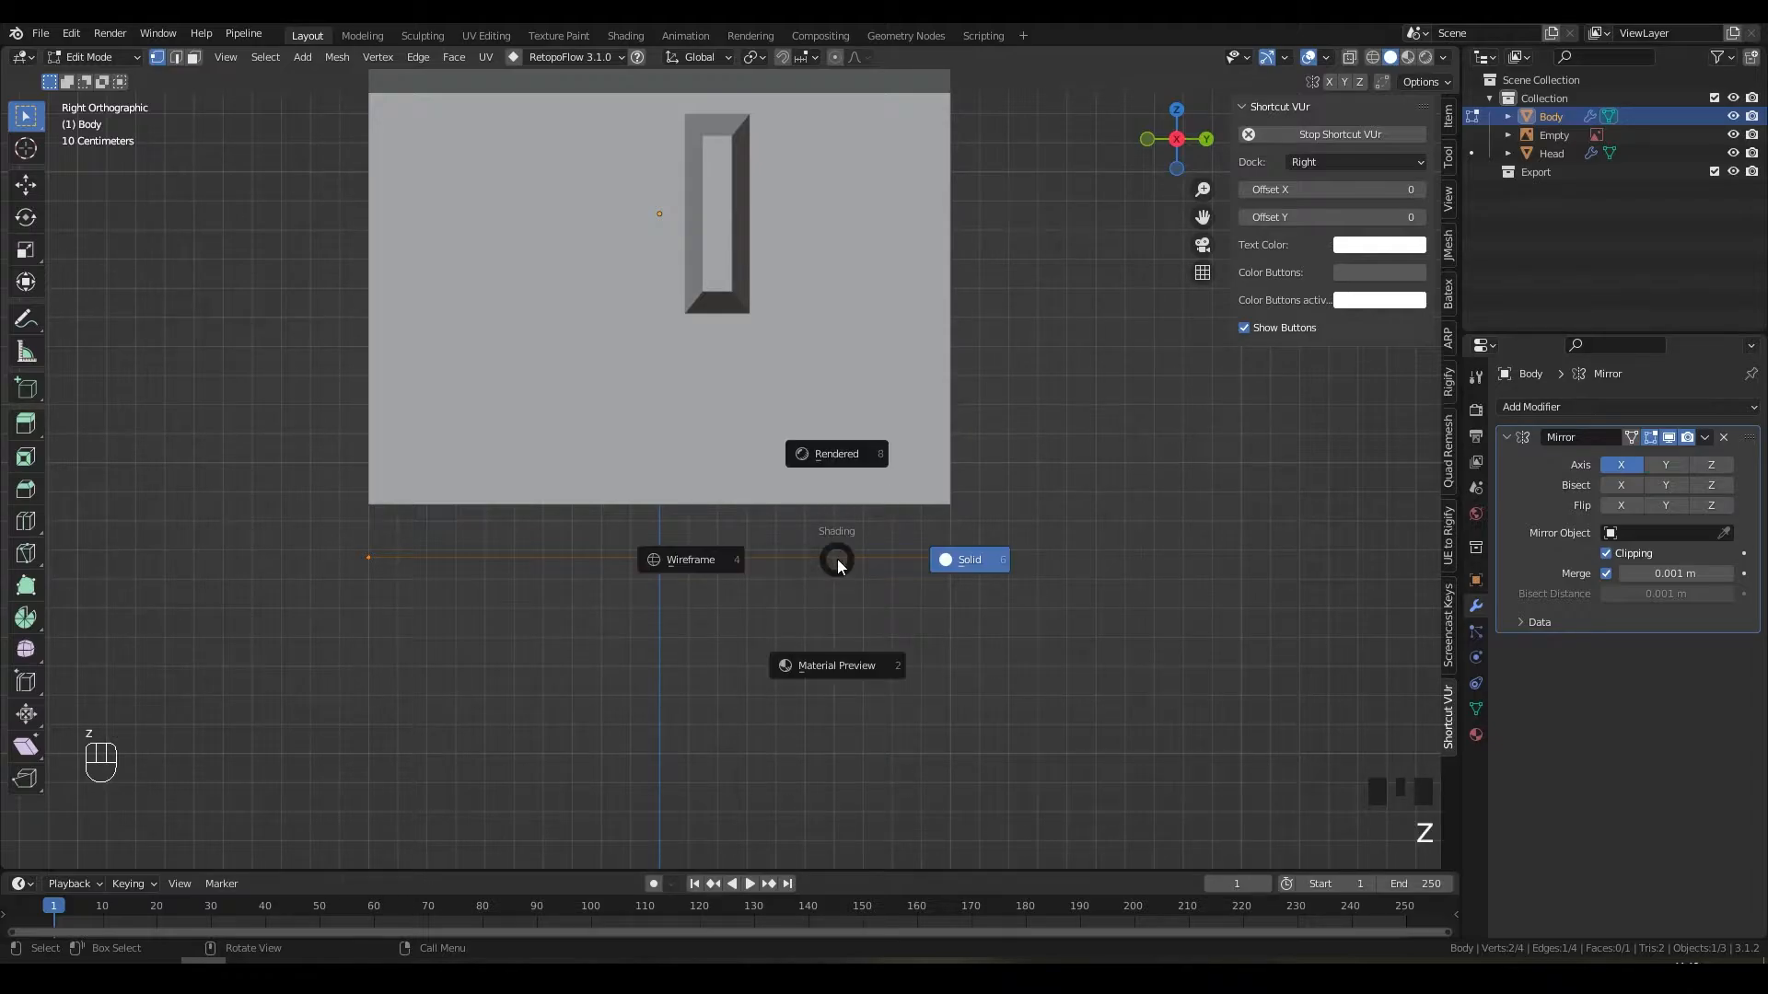
pyautogui.click(691, 558)
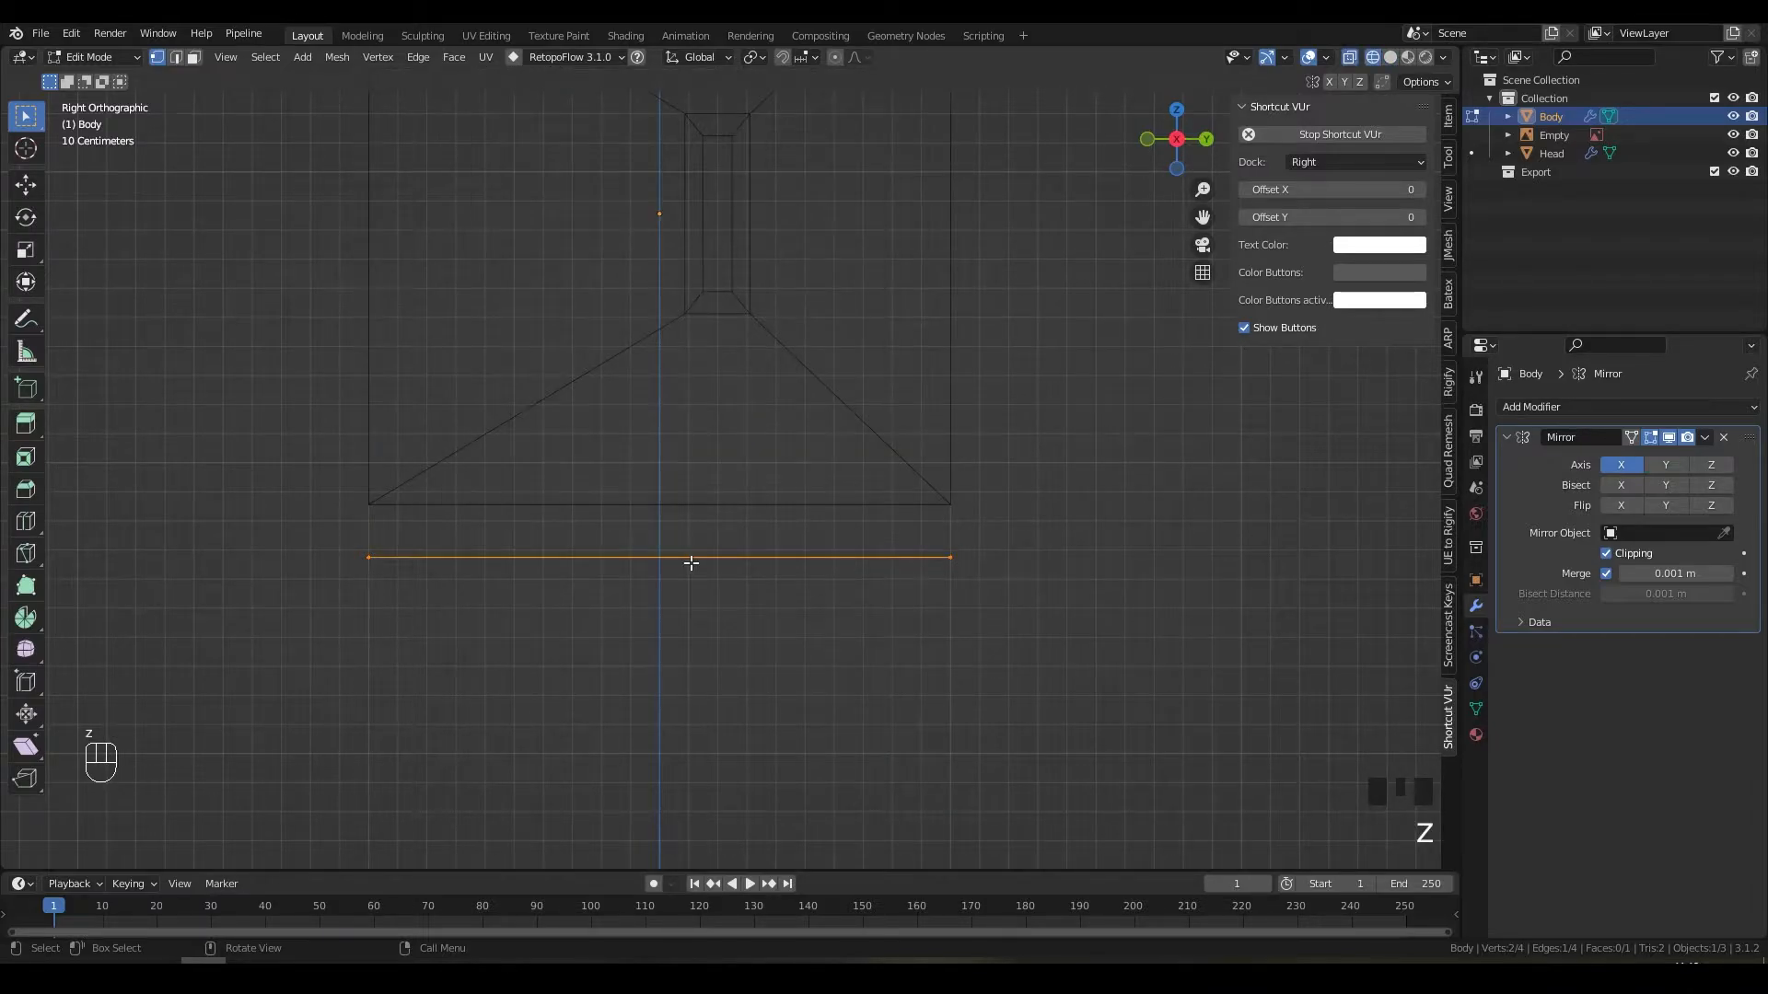
pyautogui.moveTo(336, 533); pyautogui.dragTo(851, 585)
pyautogui.moveTo(804, 592); pyautogui.dragTo(840, 619, button='middle')
pyautogui.press('KP_3')
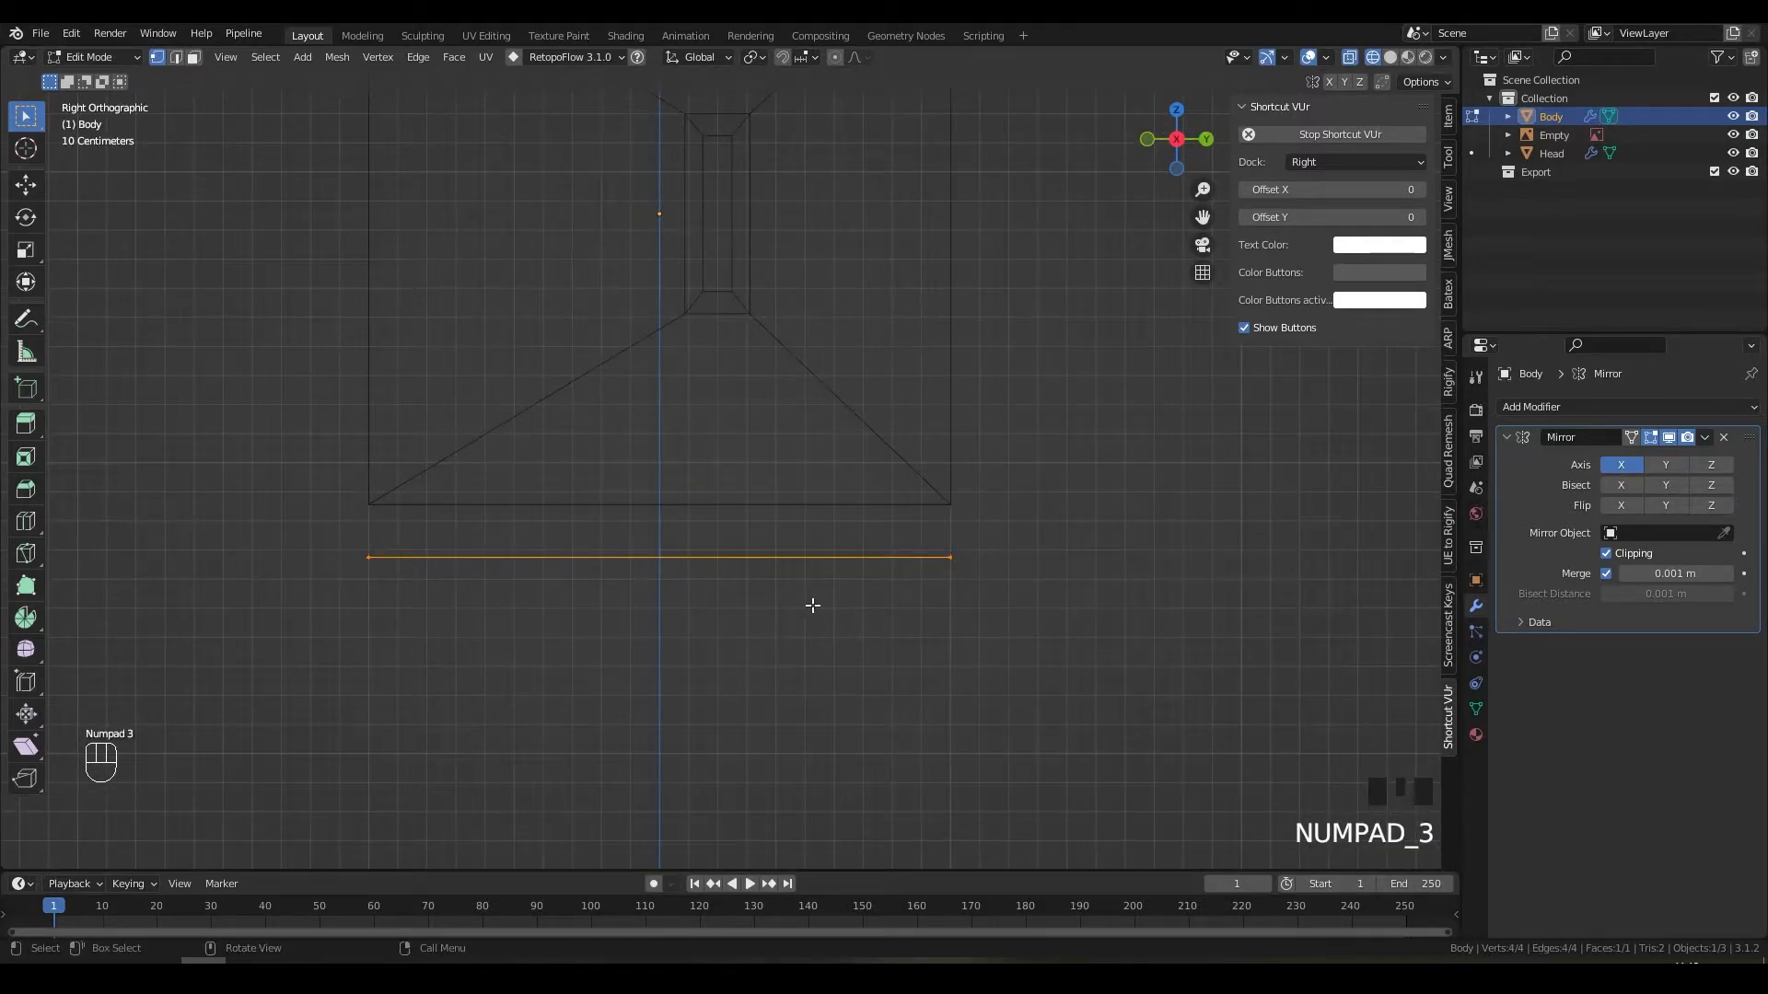
pyautogui.press('s')
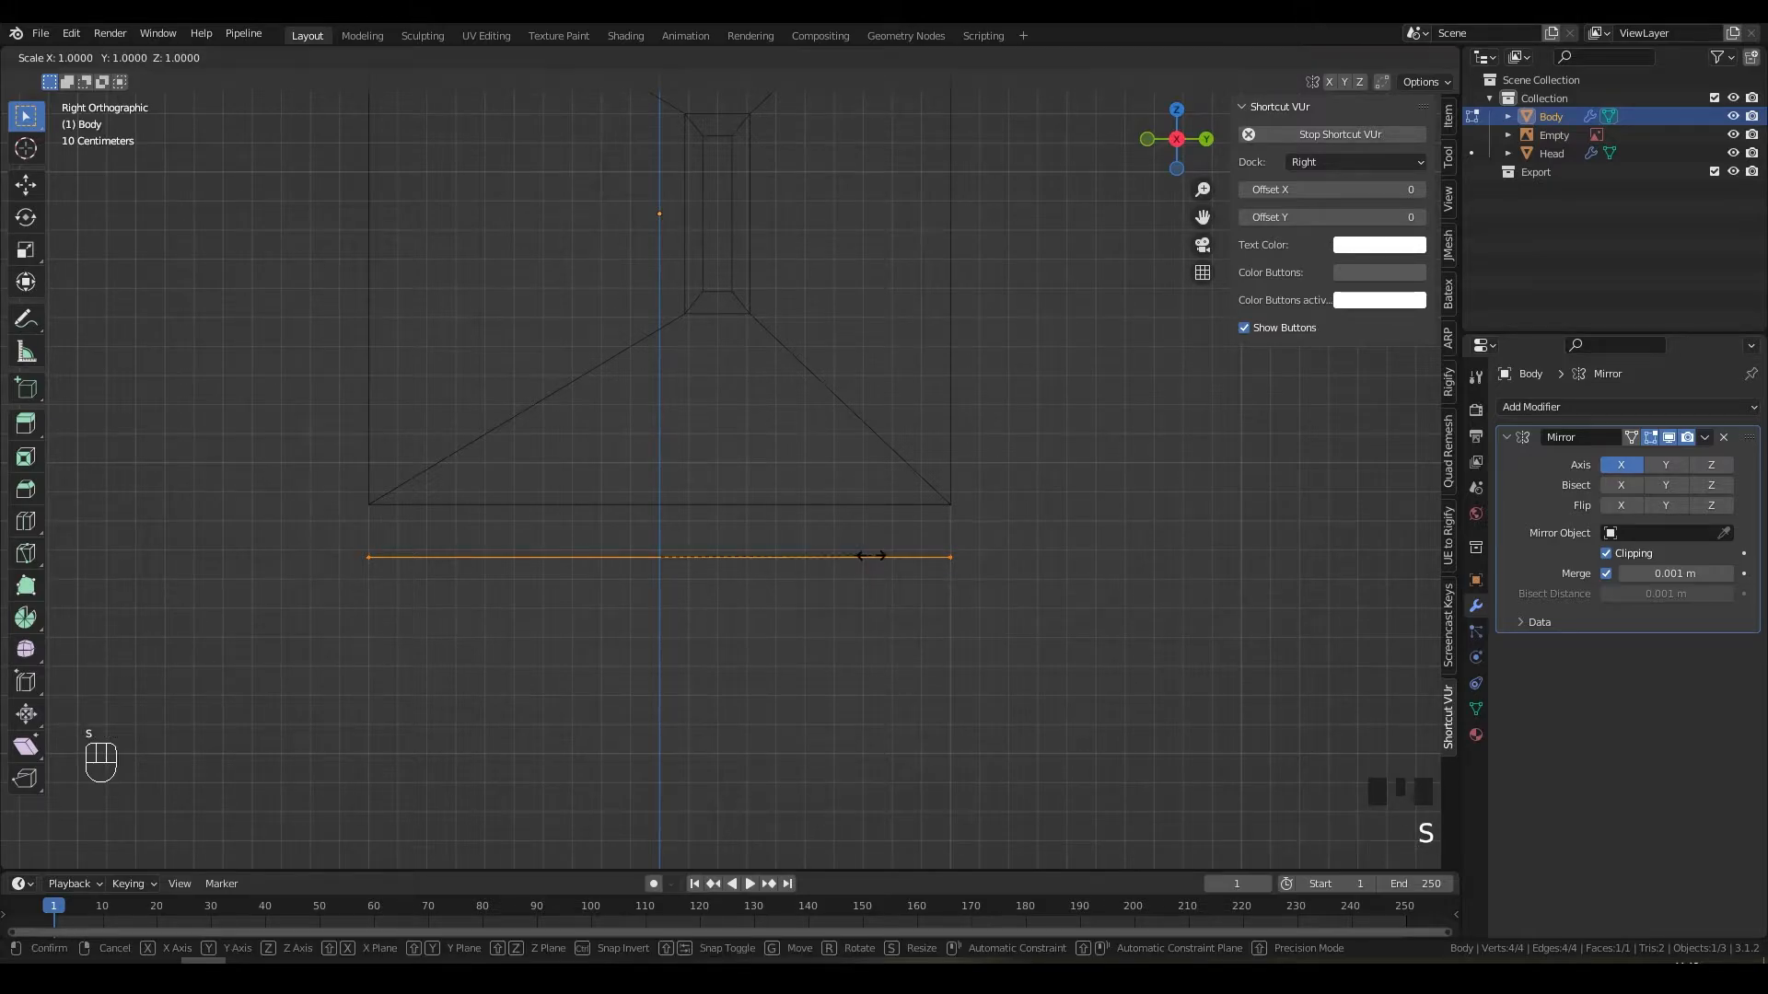
pyautogui.press('y')
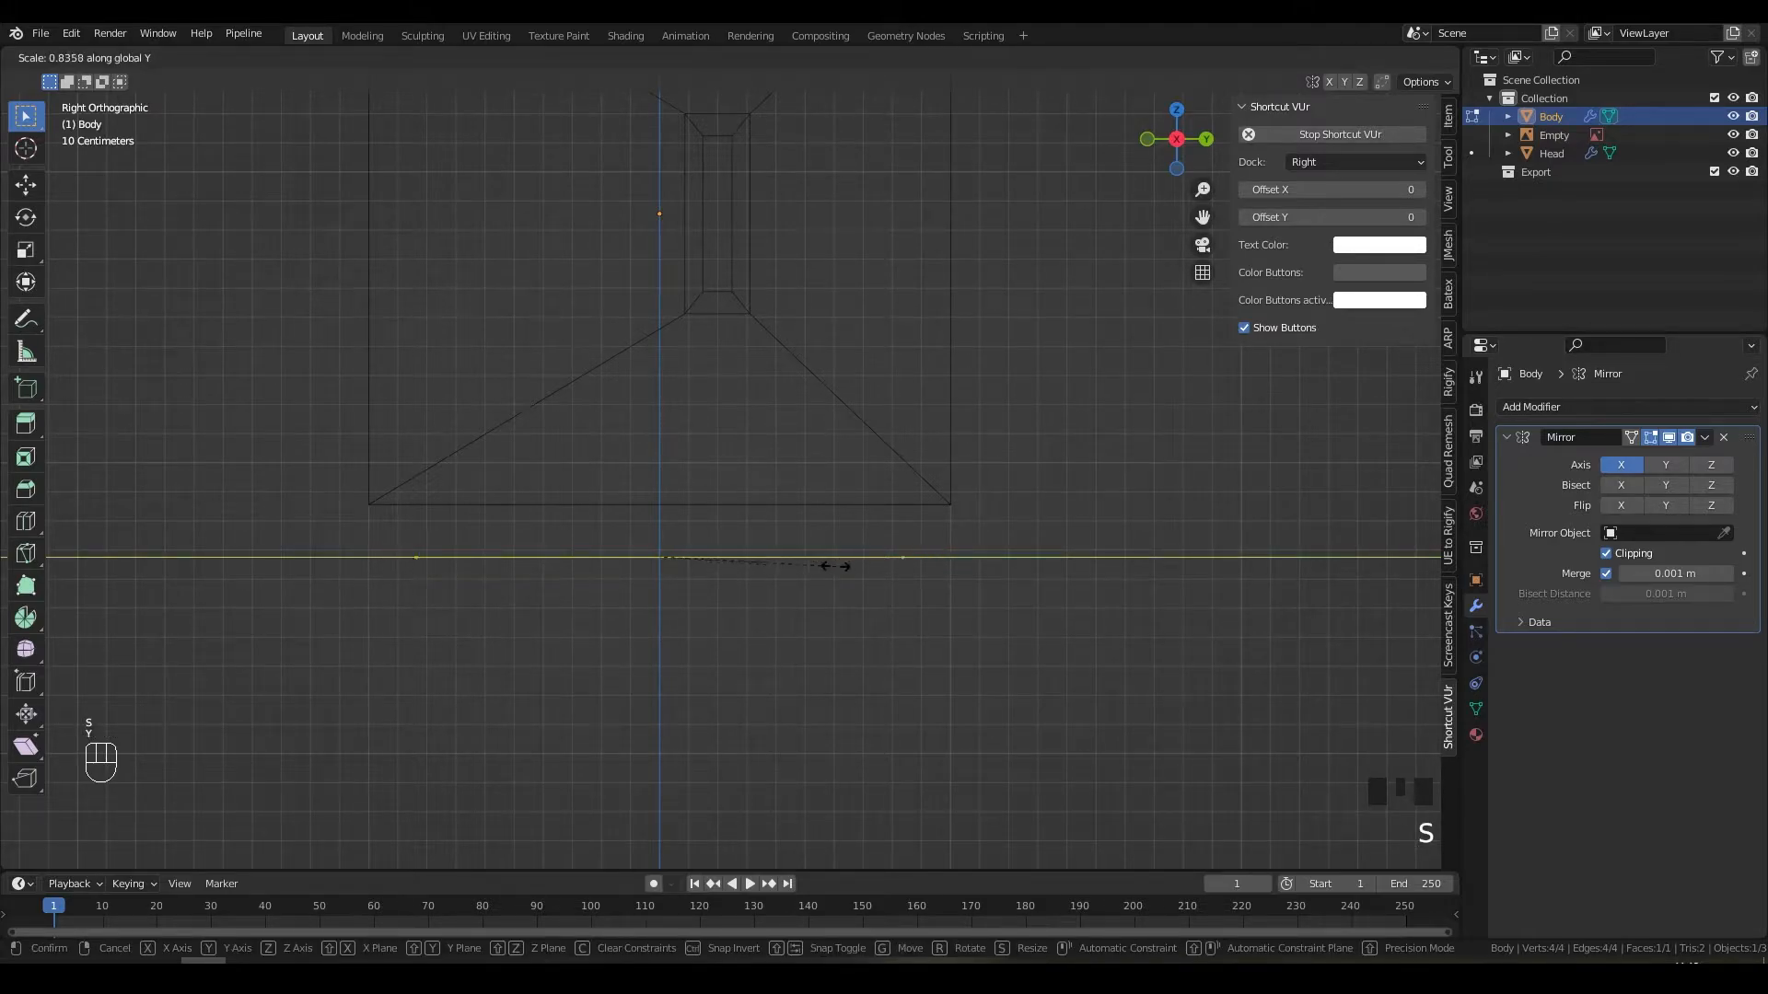
pyautogui.click(693, 587)
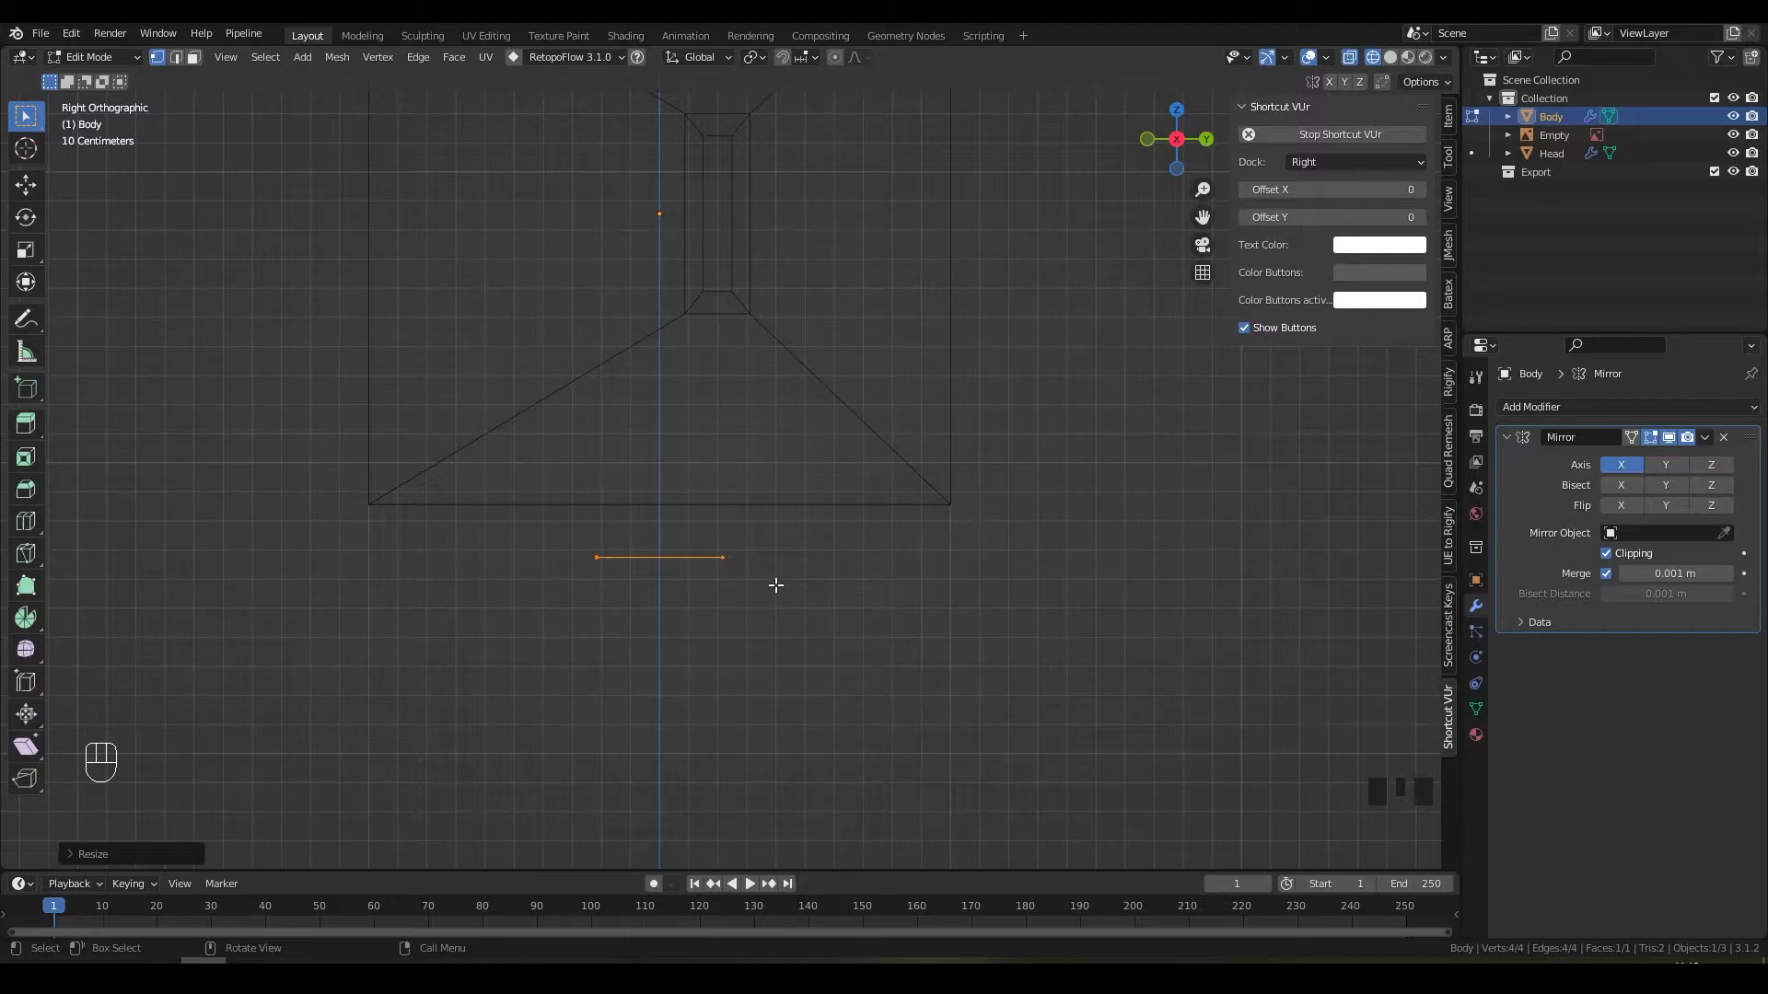
# Step: Raise the edge just above the body's base and extrude it downward
pyautogui.press('g')
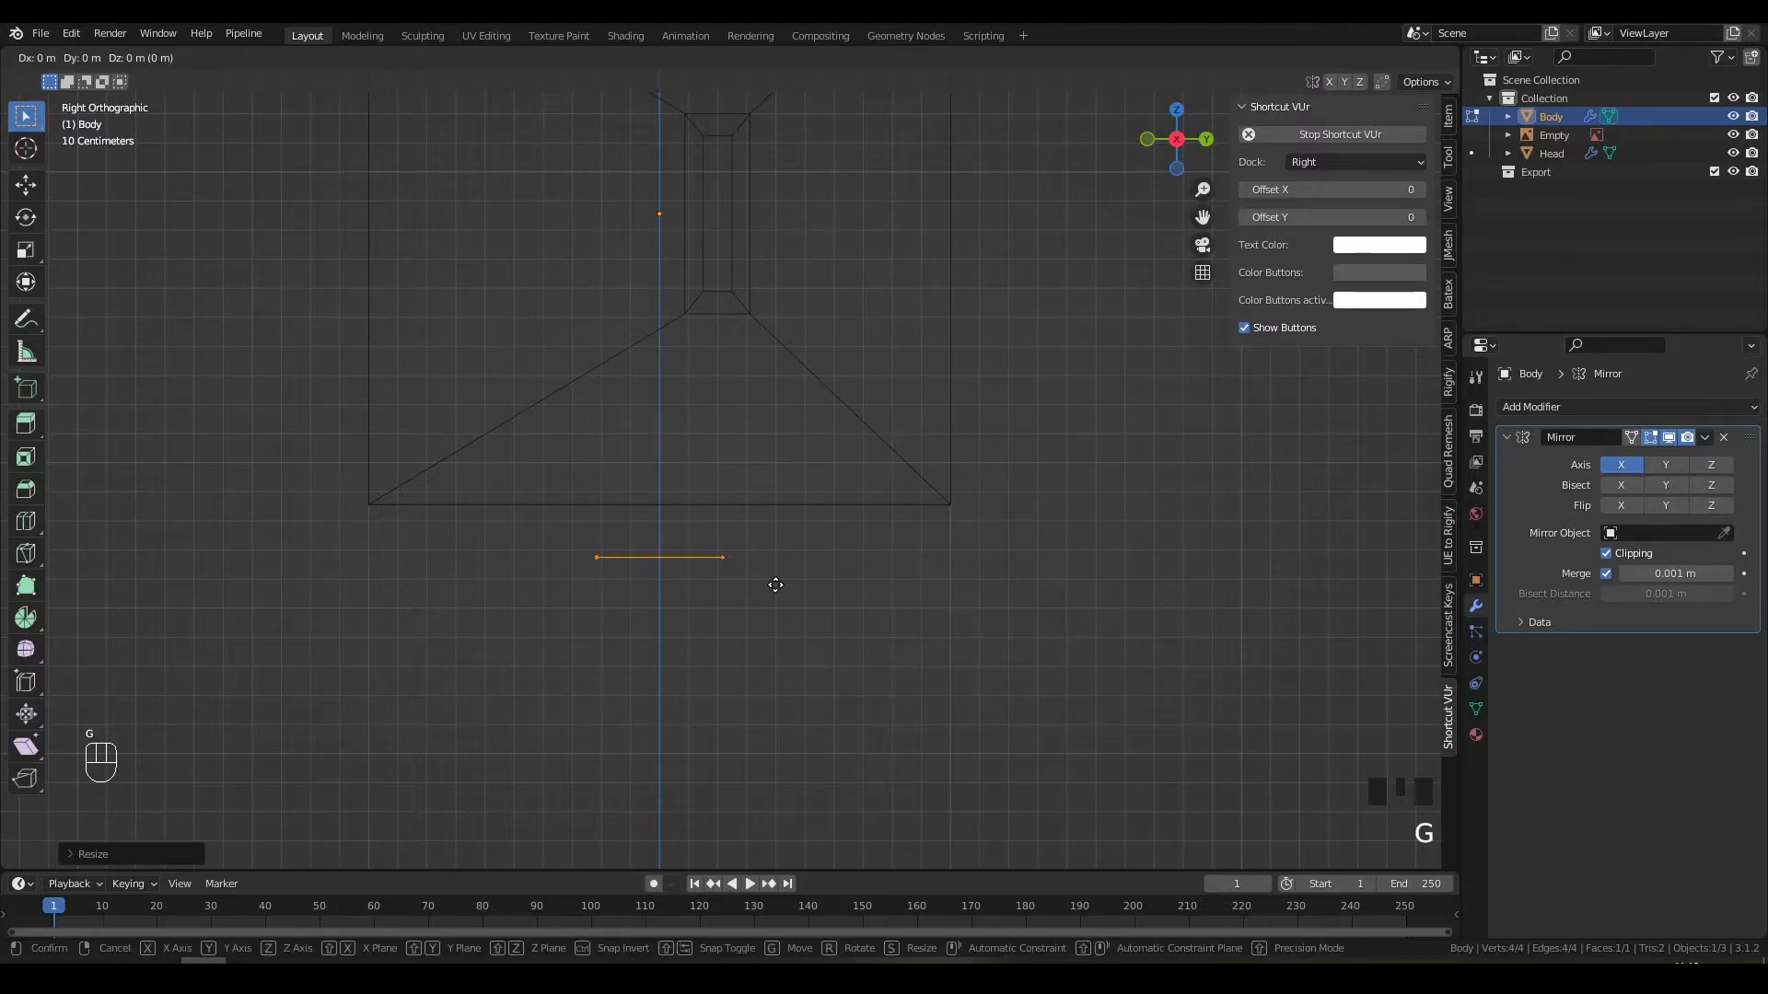
pyautogui.press('z')
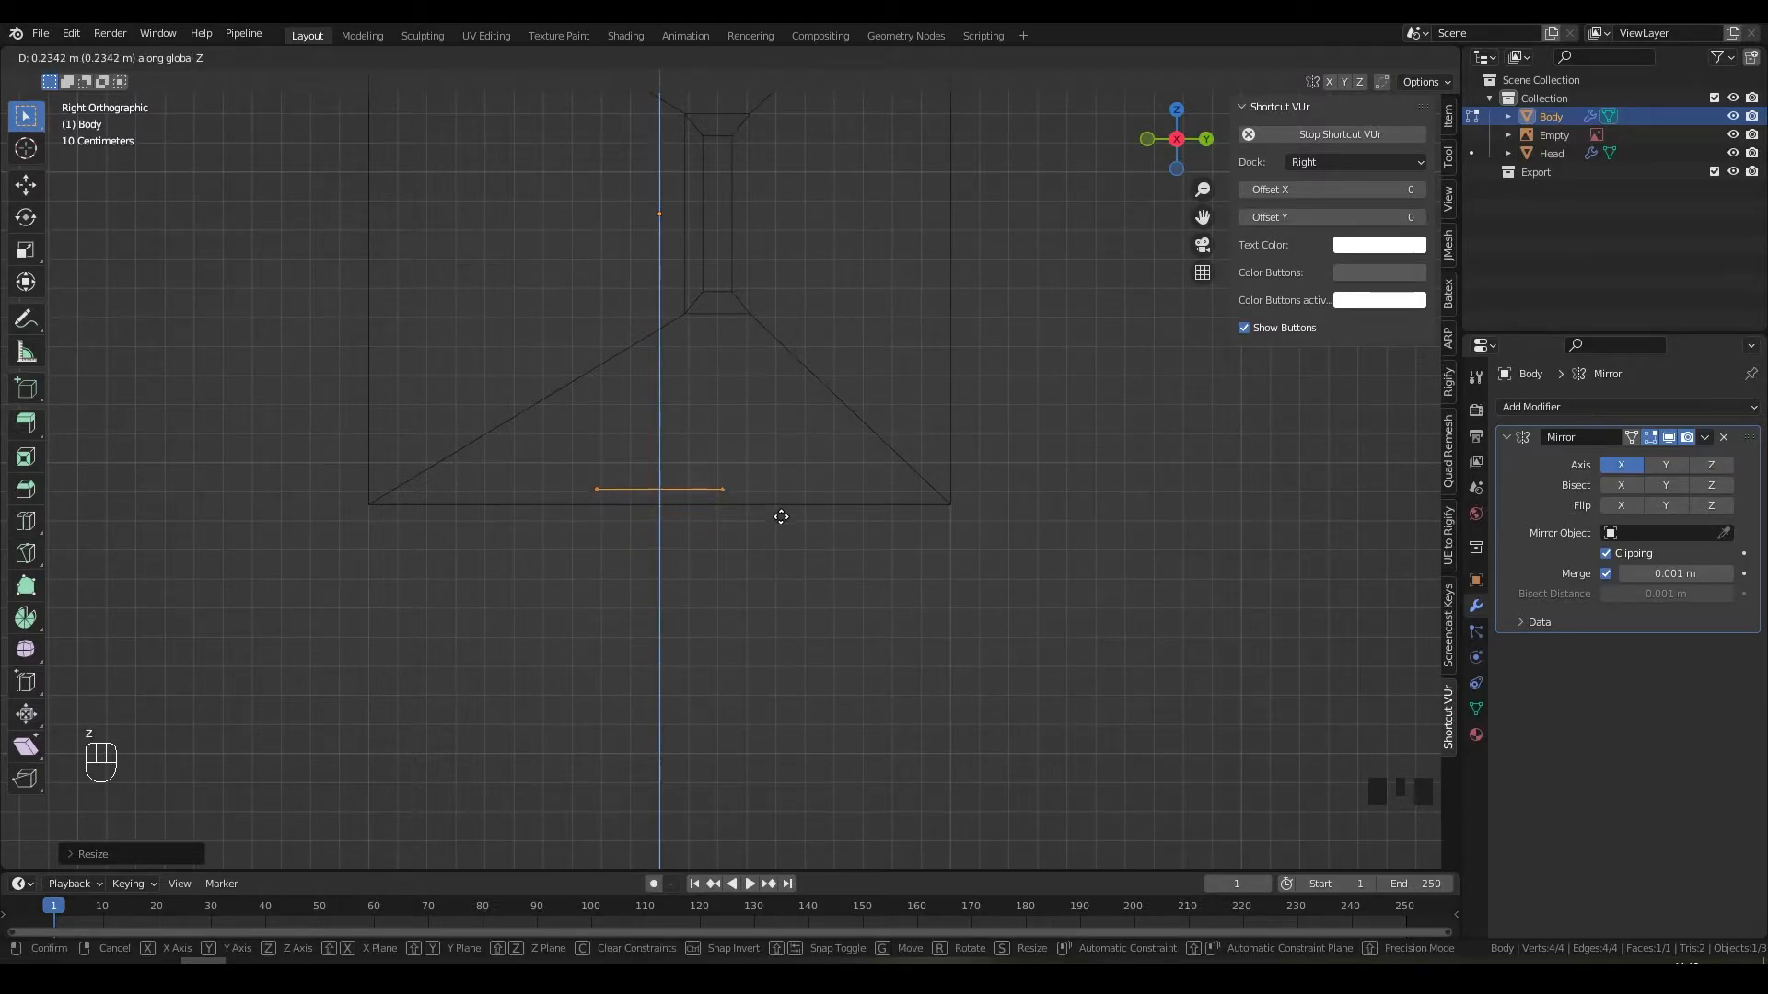
pyautogui.click(782, 514)
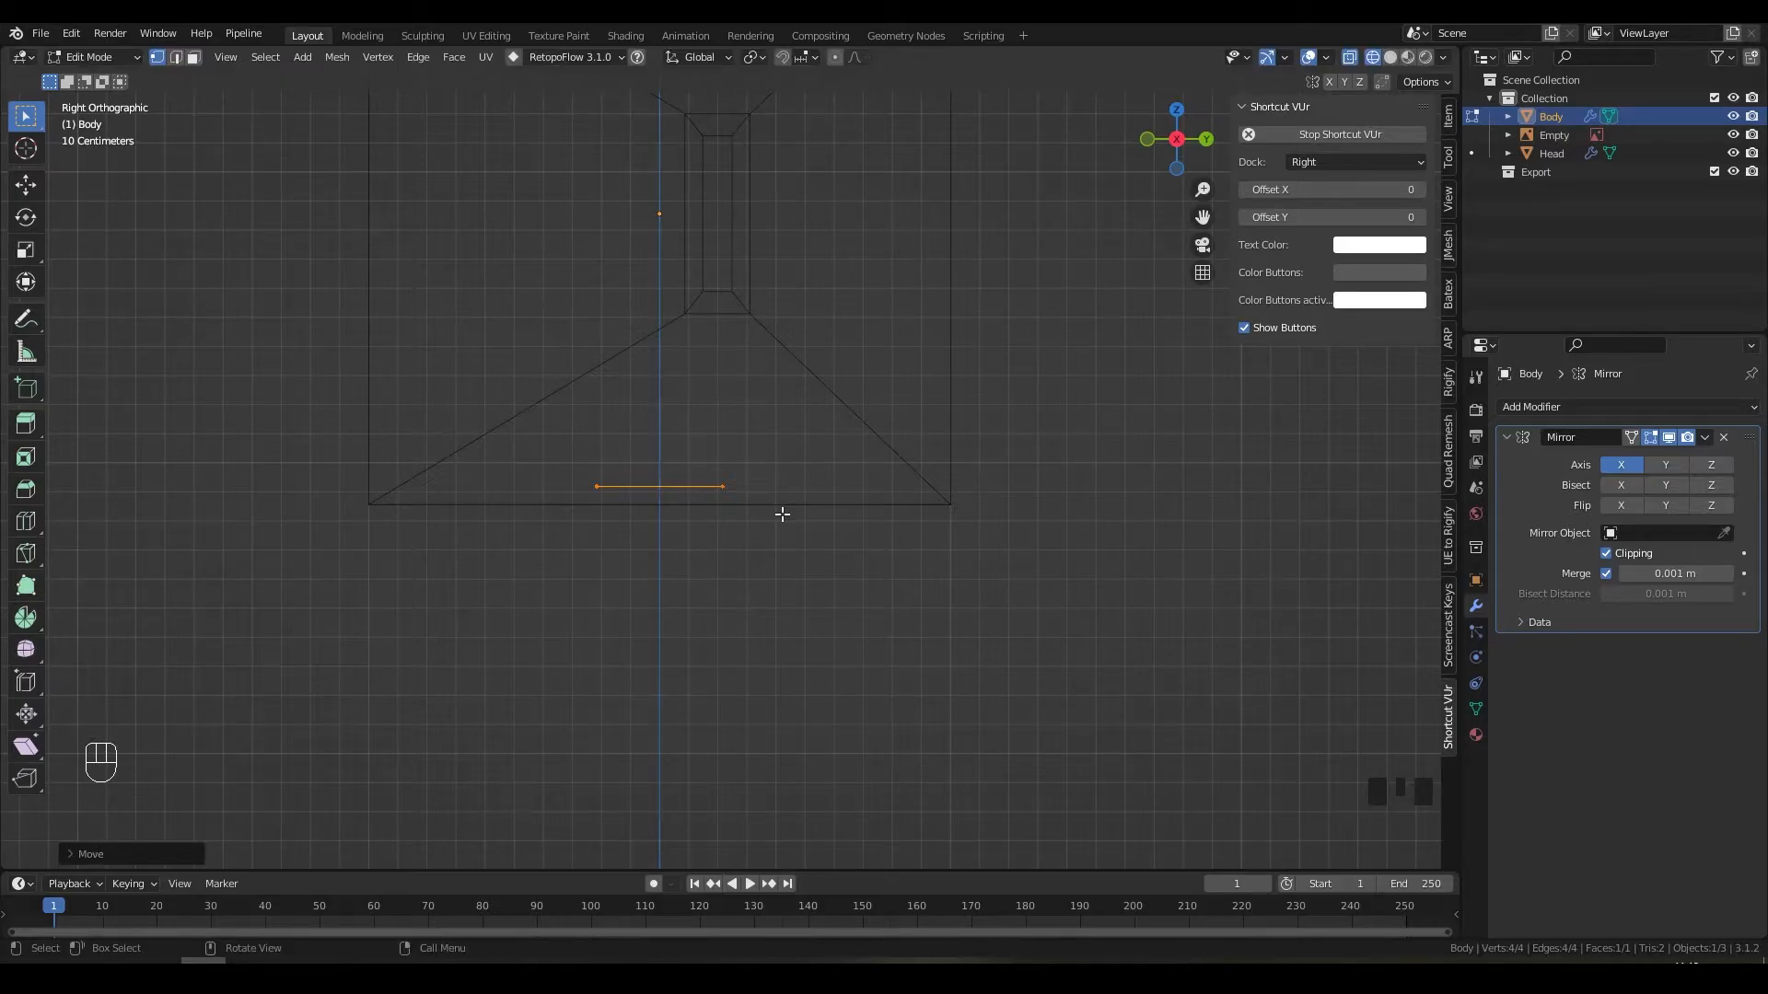
pyautogui.press('g')
pyautogui.press('y')
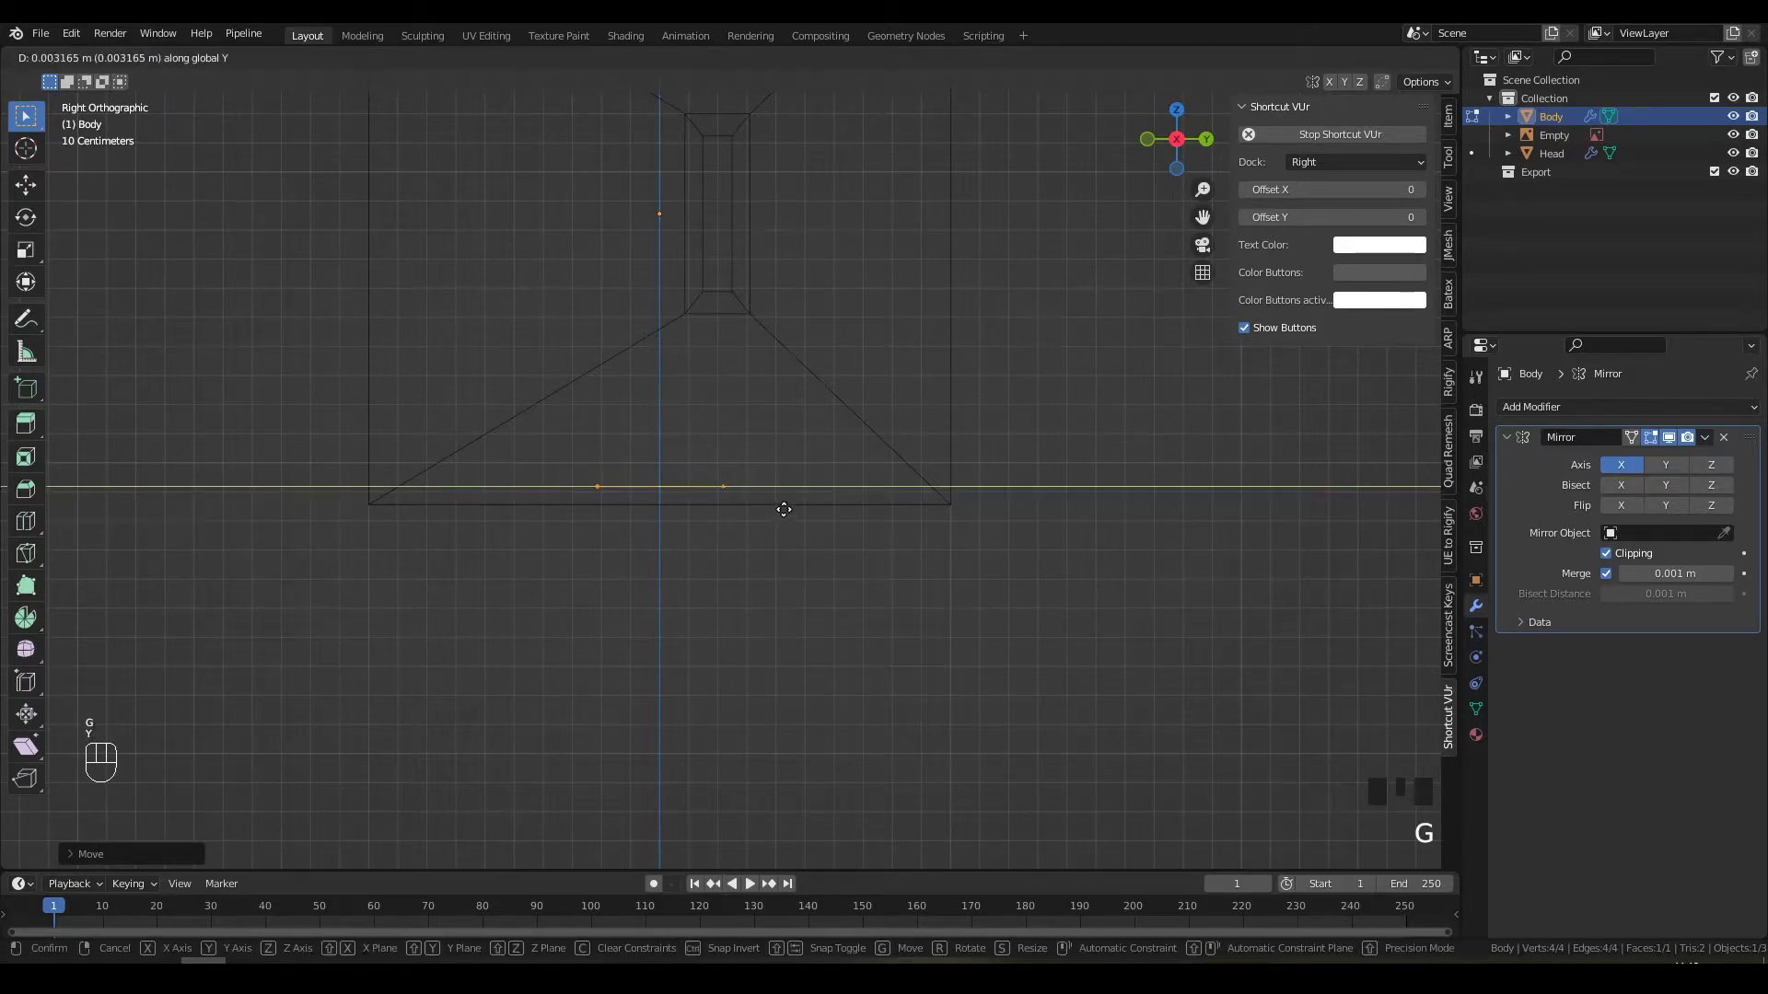
pyautogui.press('z')
pyautogui.click(788, 497)
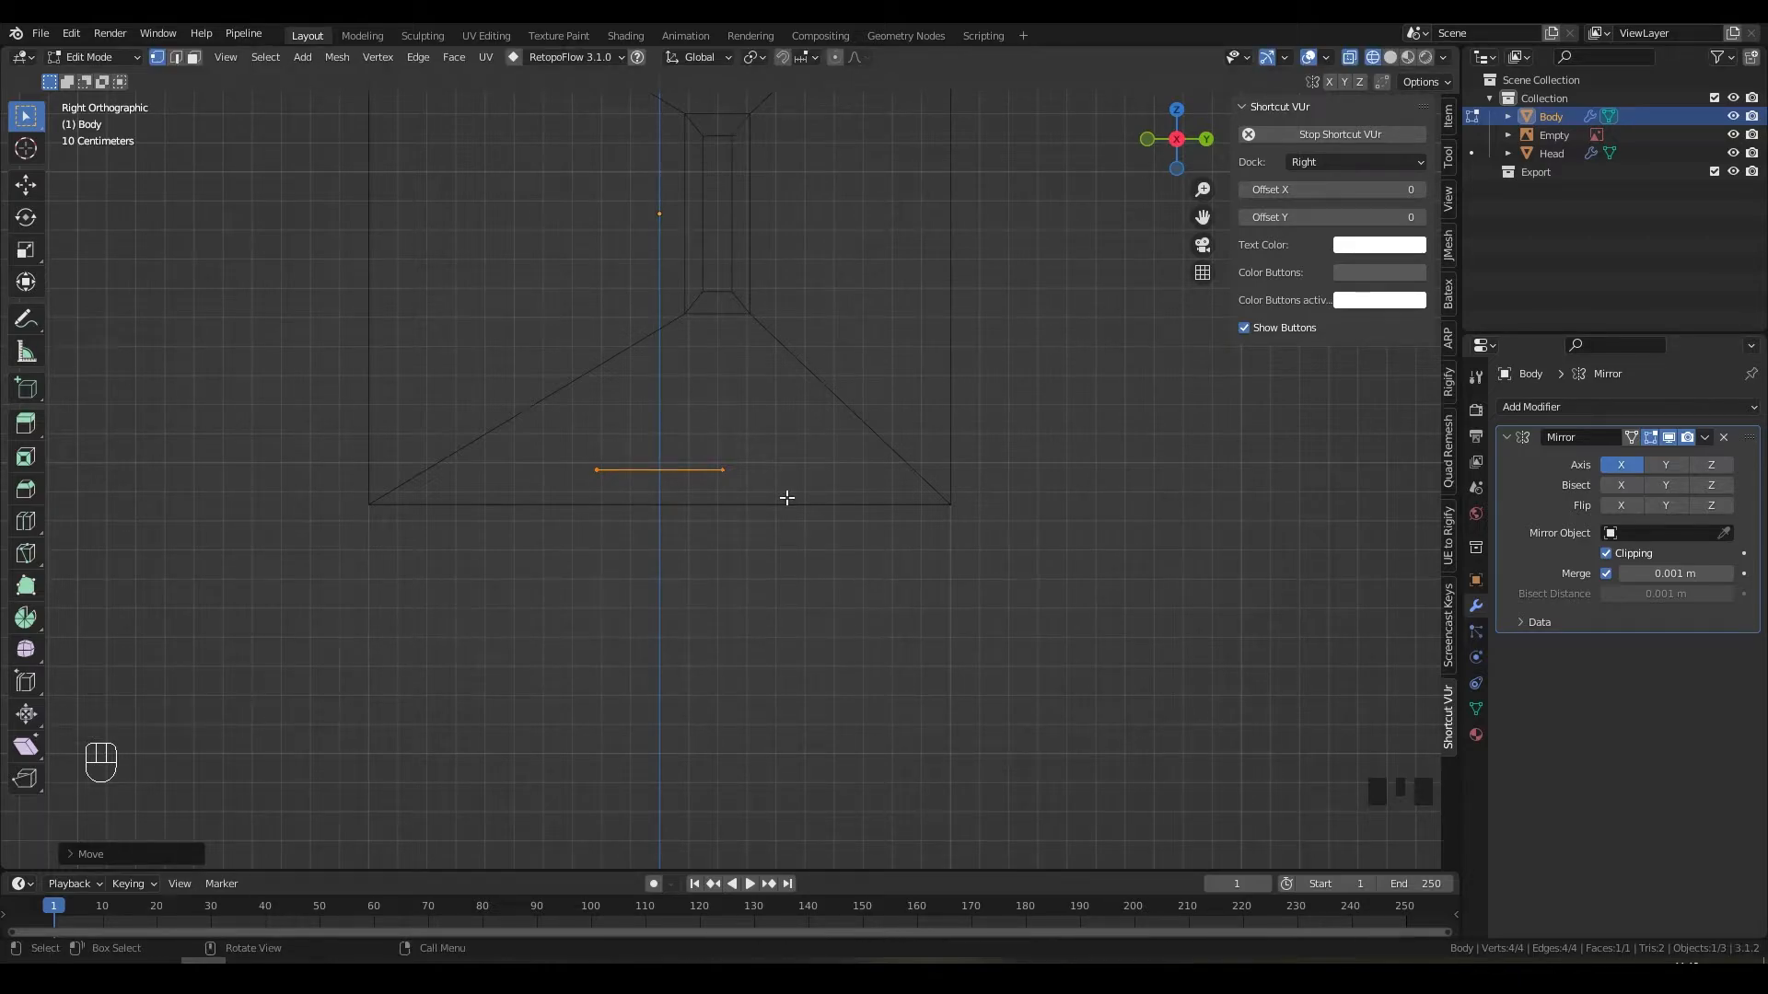
pyautogui.press('e')
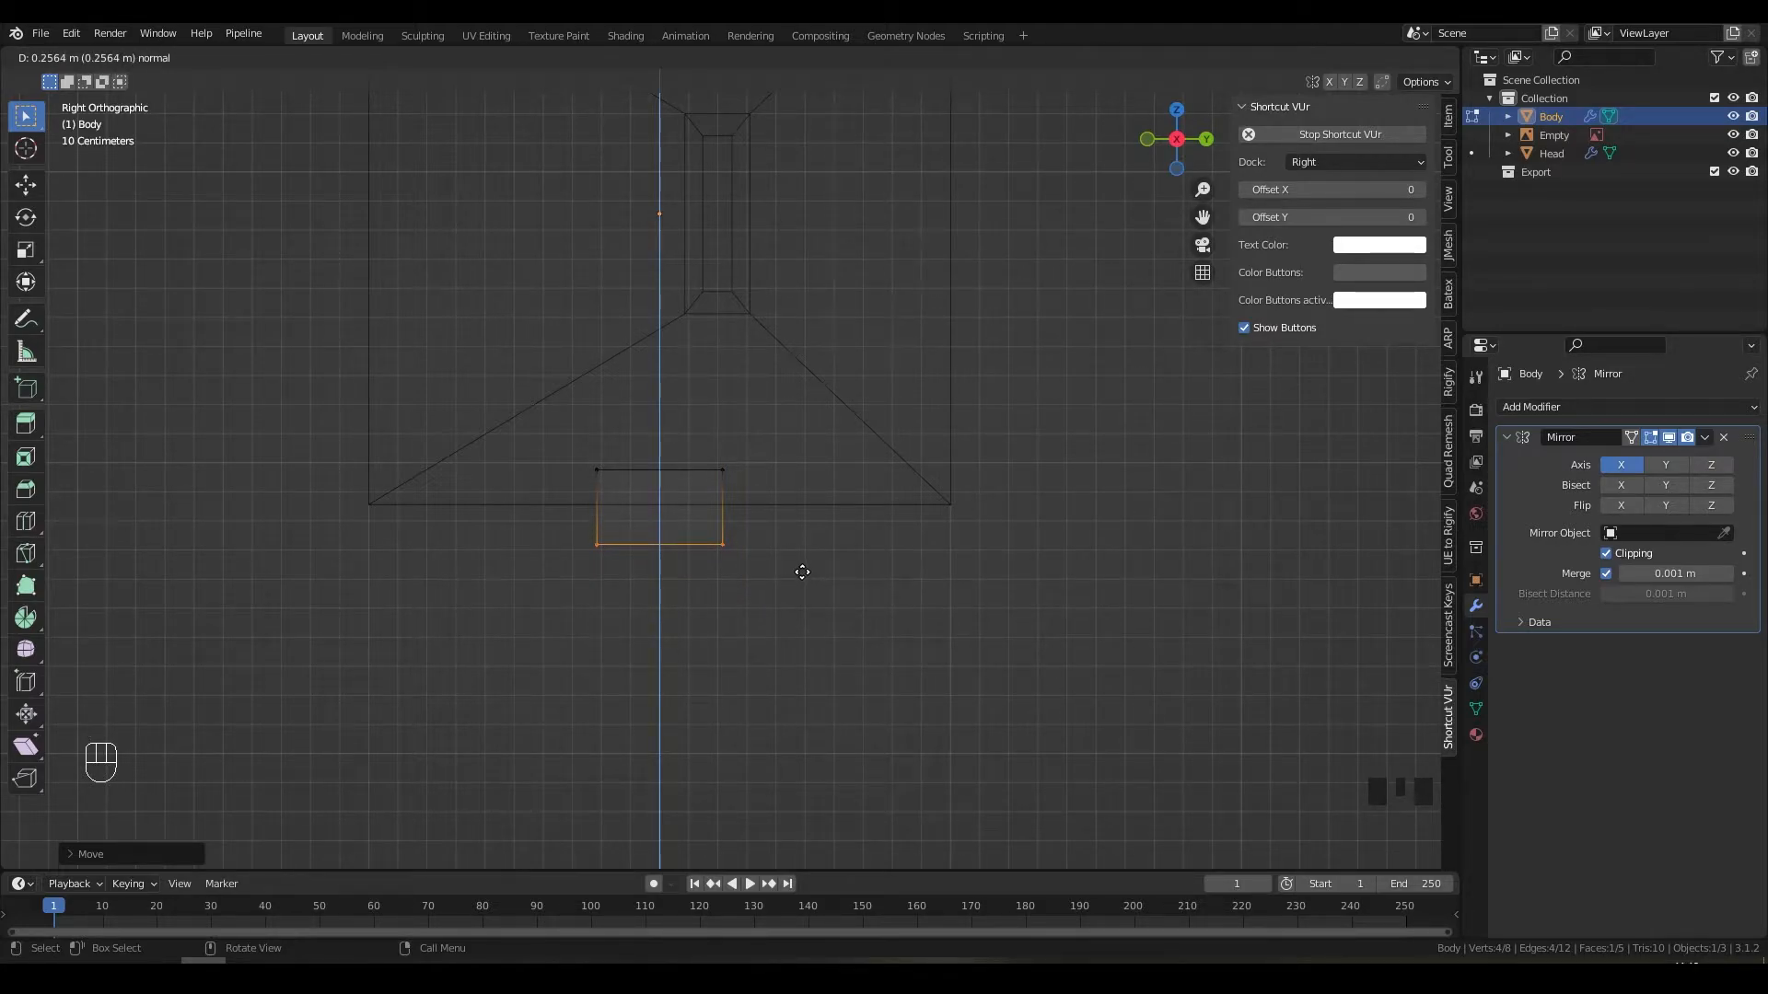
# Step: Confirm the extrusion, switch to solid shading and extrude the face far down into a leg
pyautogui.click(802, 572)
pyautogui.moveTo(671, 604); pyautogui.dragTo(755, 549, button='middle')
pyautogui.press('z')
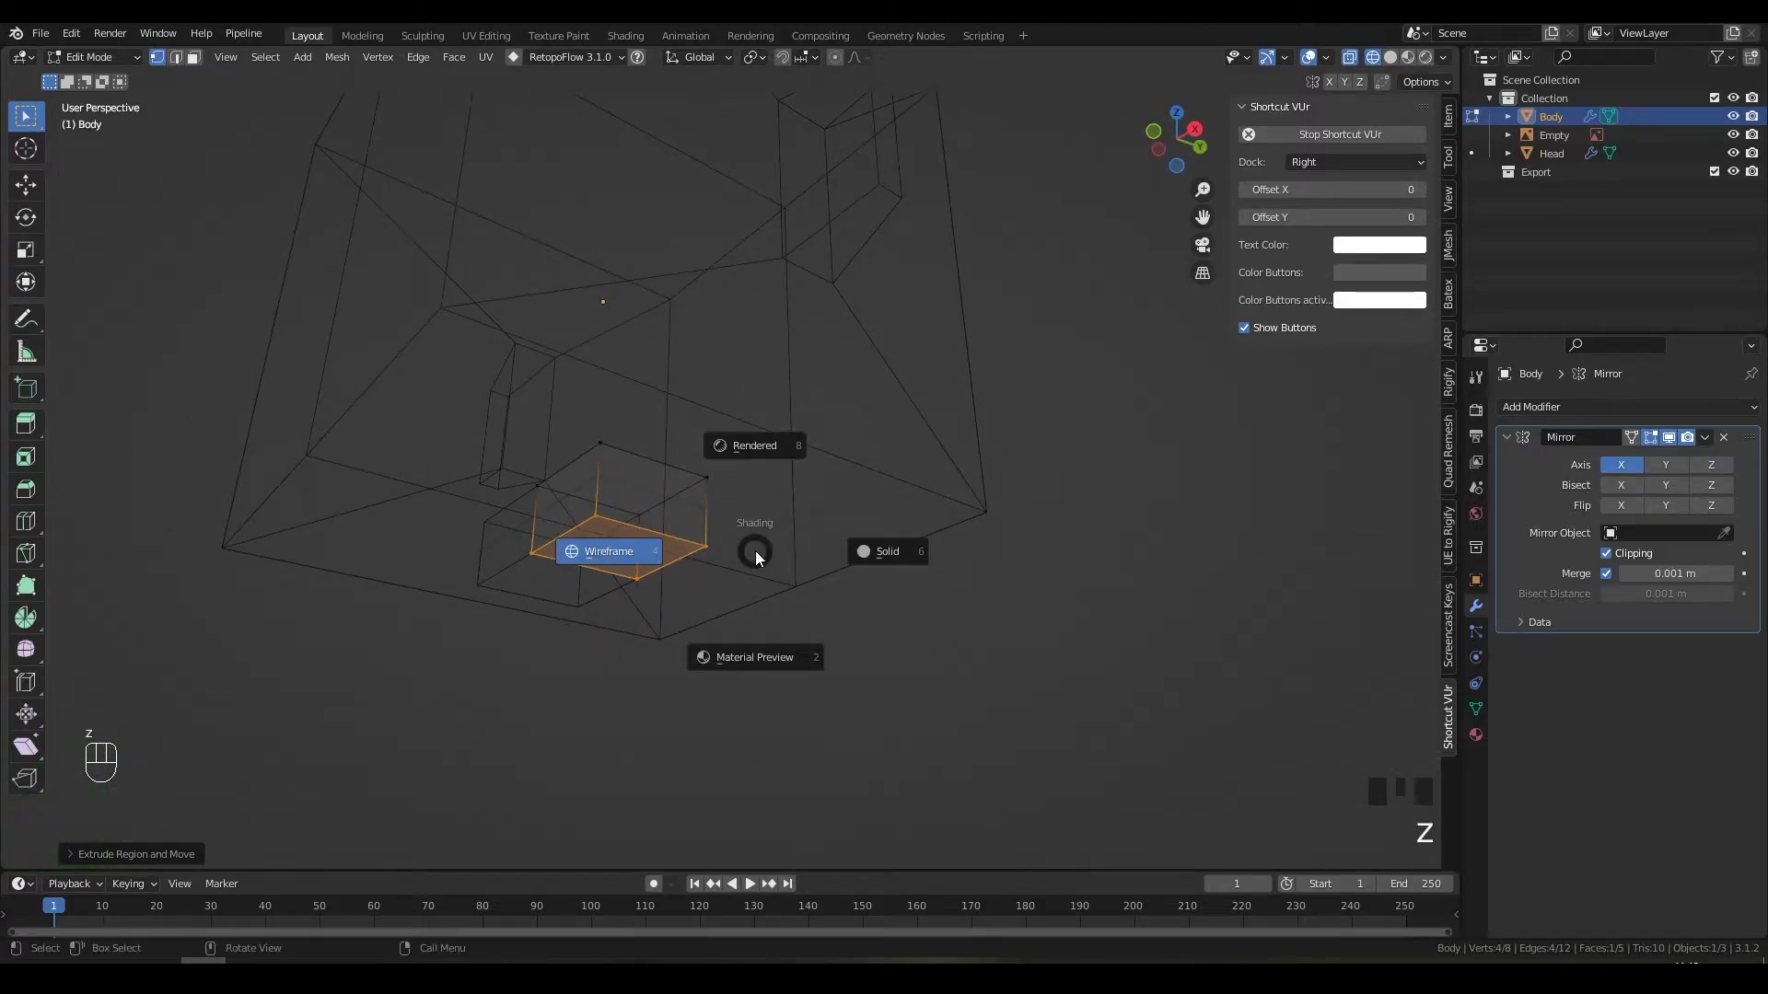
pyautogui.click(917, 554)
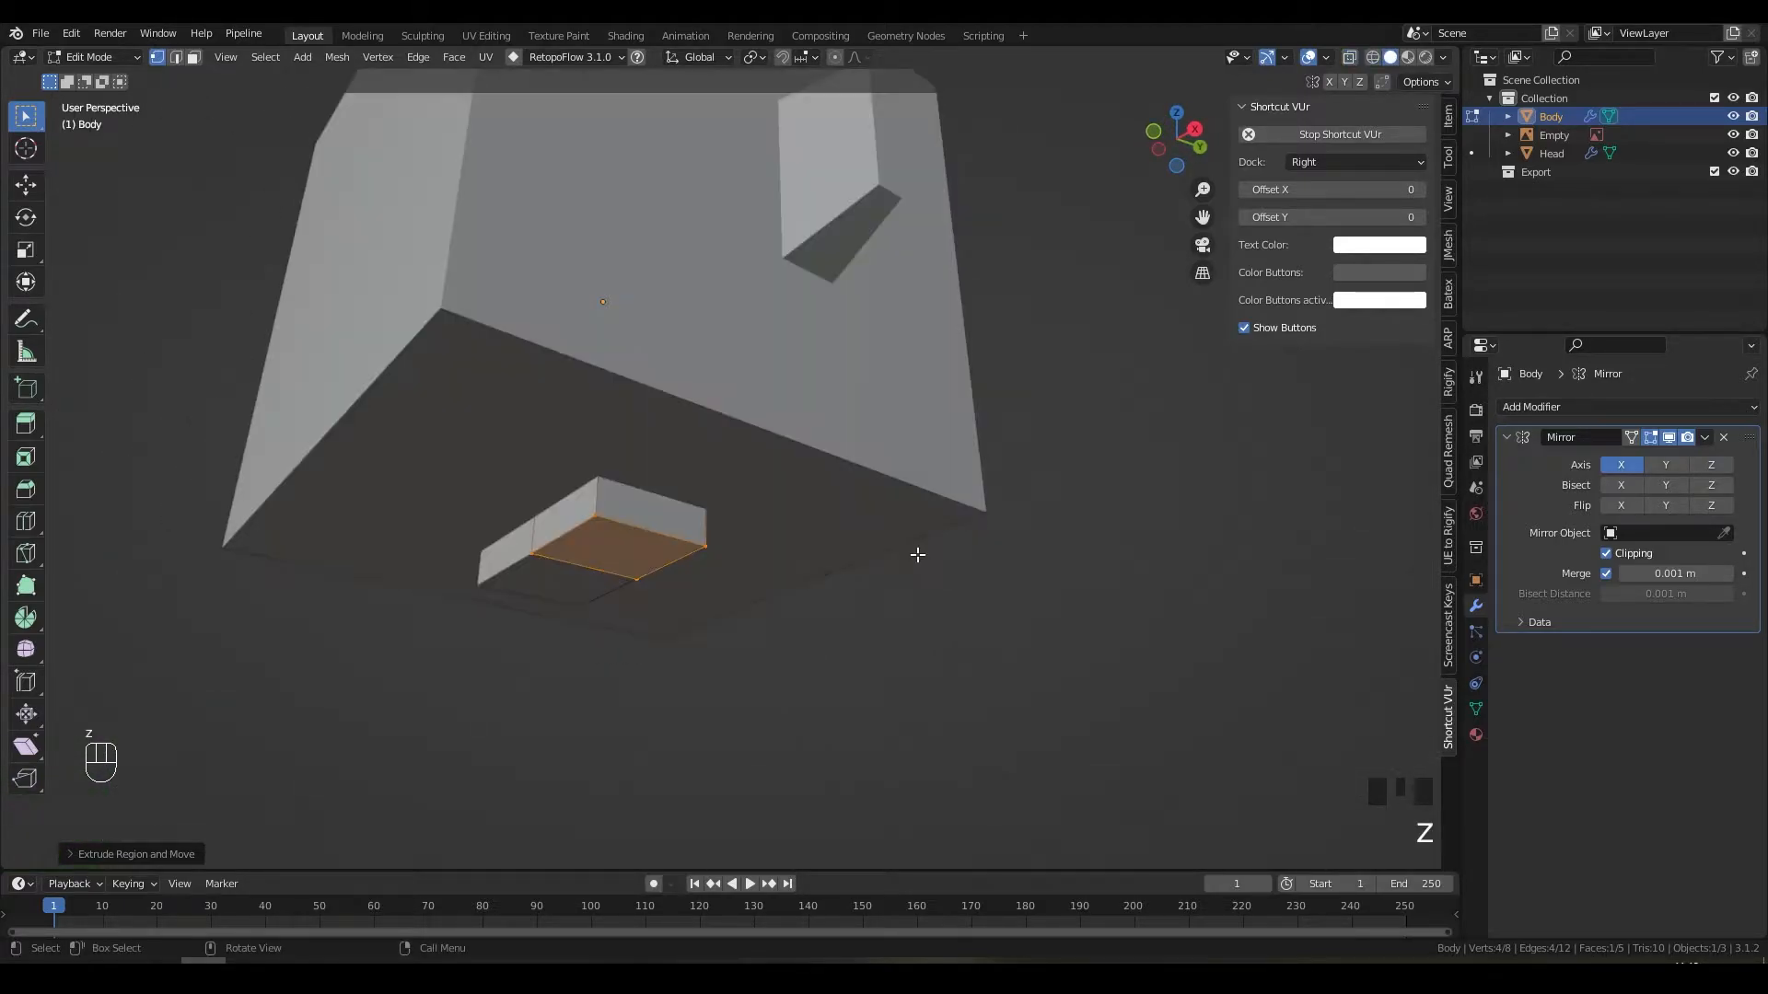
pyautogui.press('3')
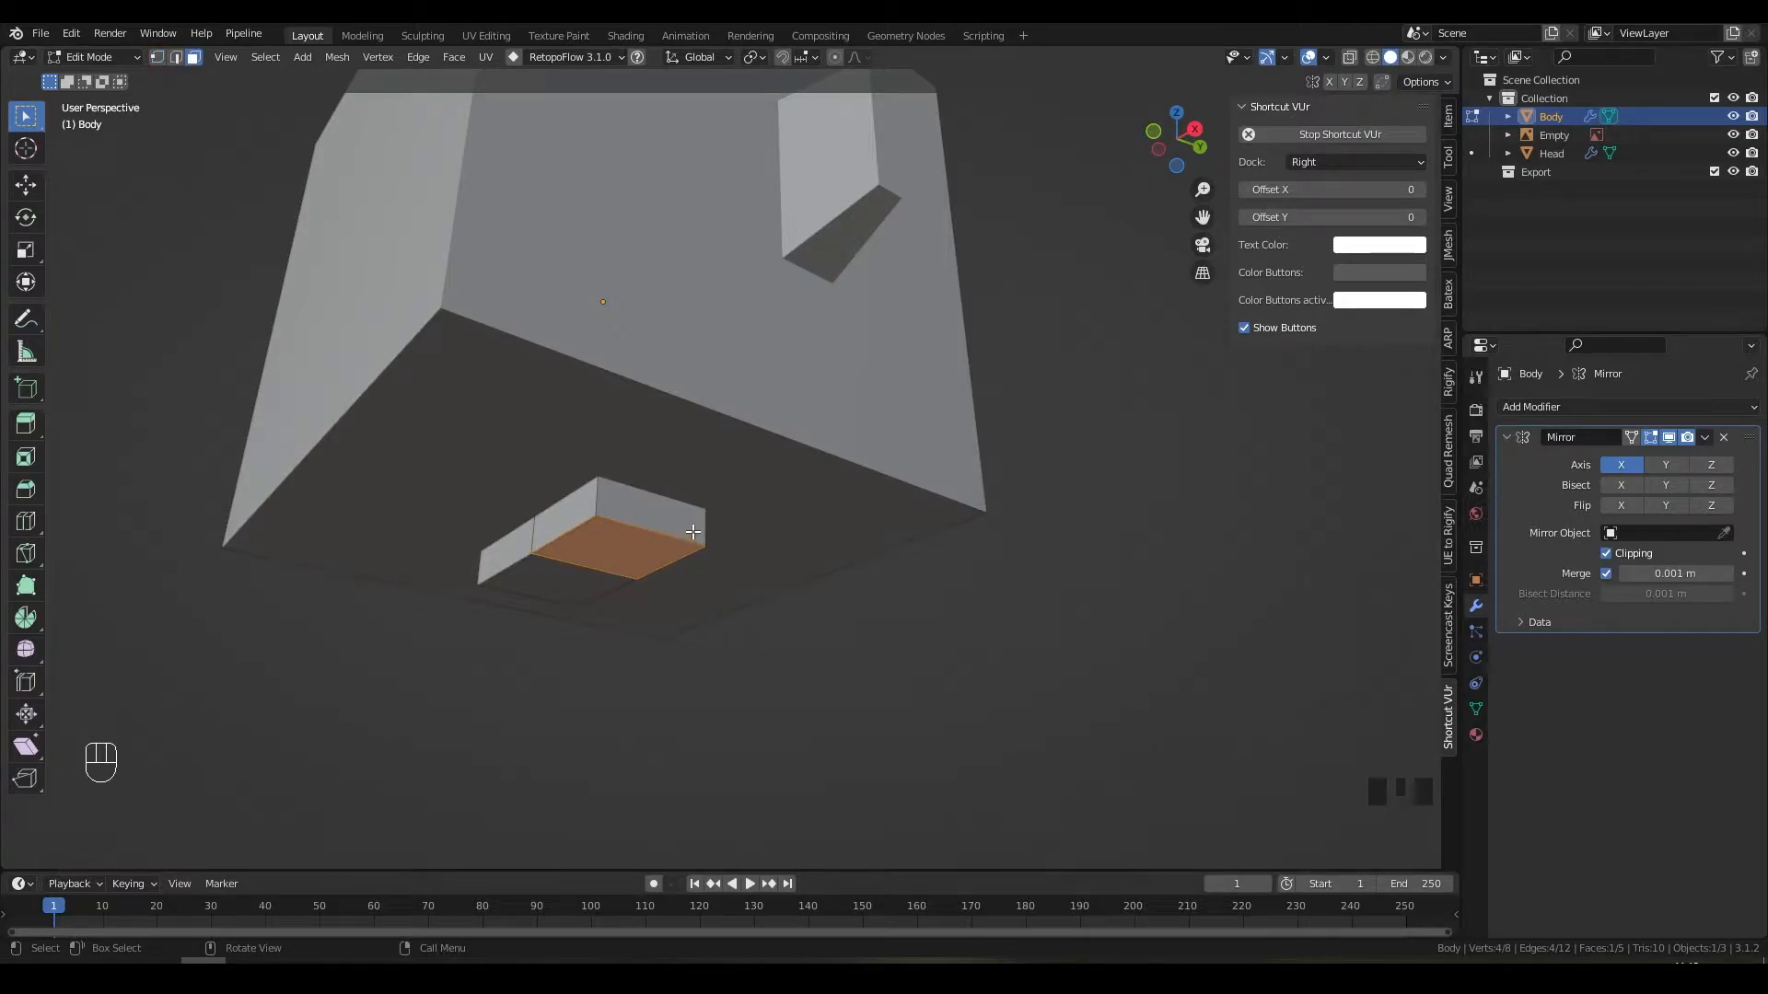
pyautogui.scroll(-2, 694, 531)
pyautogui.press('e')
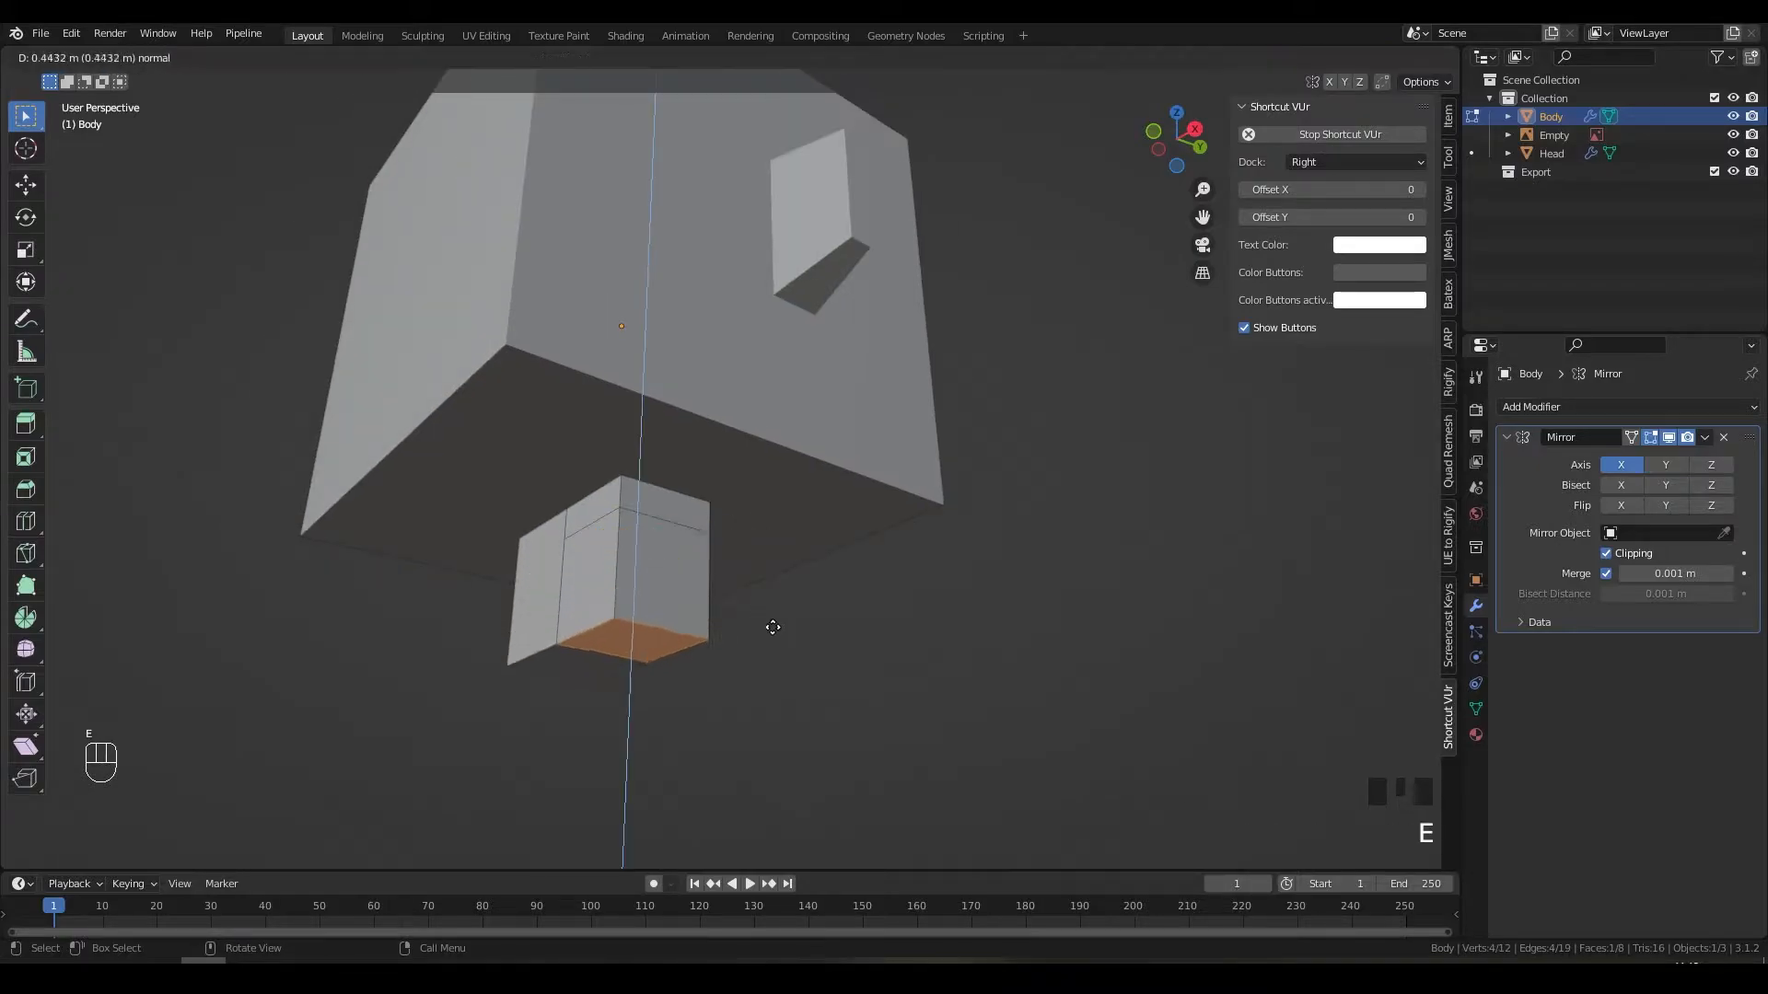
pyautogui.click(778, 838)
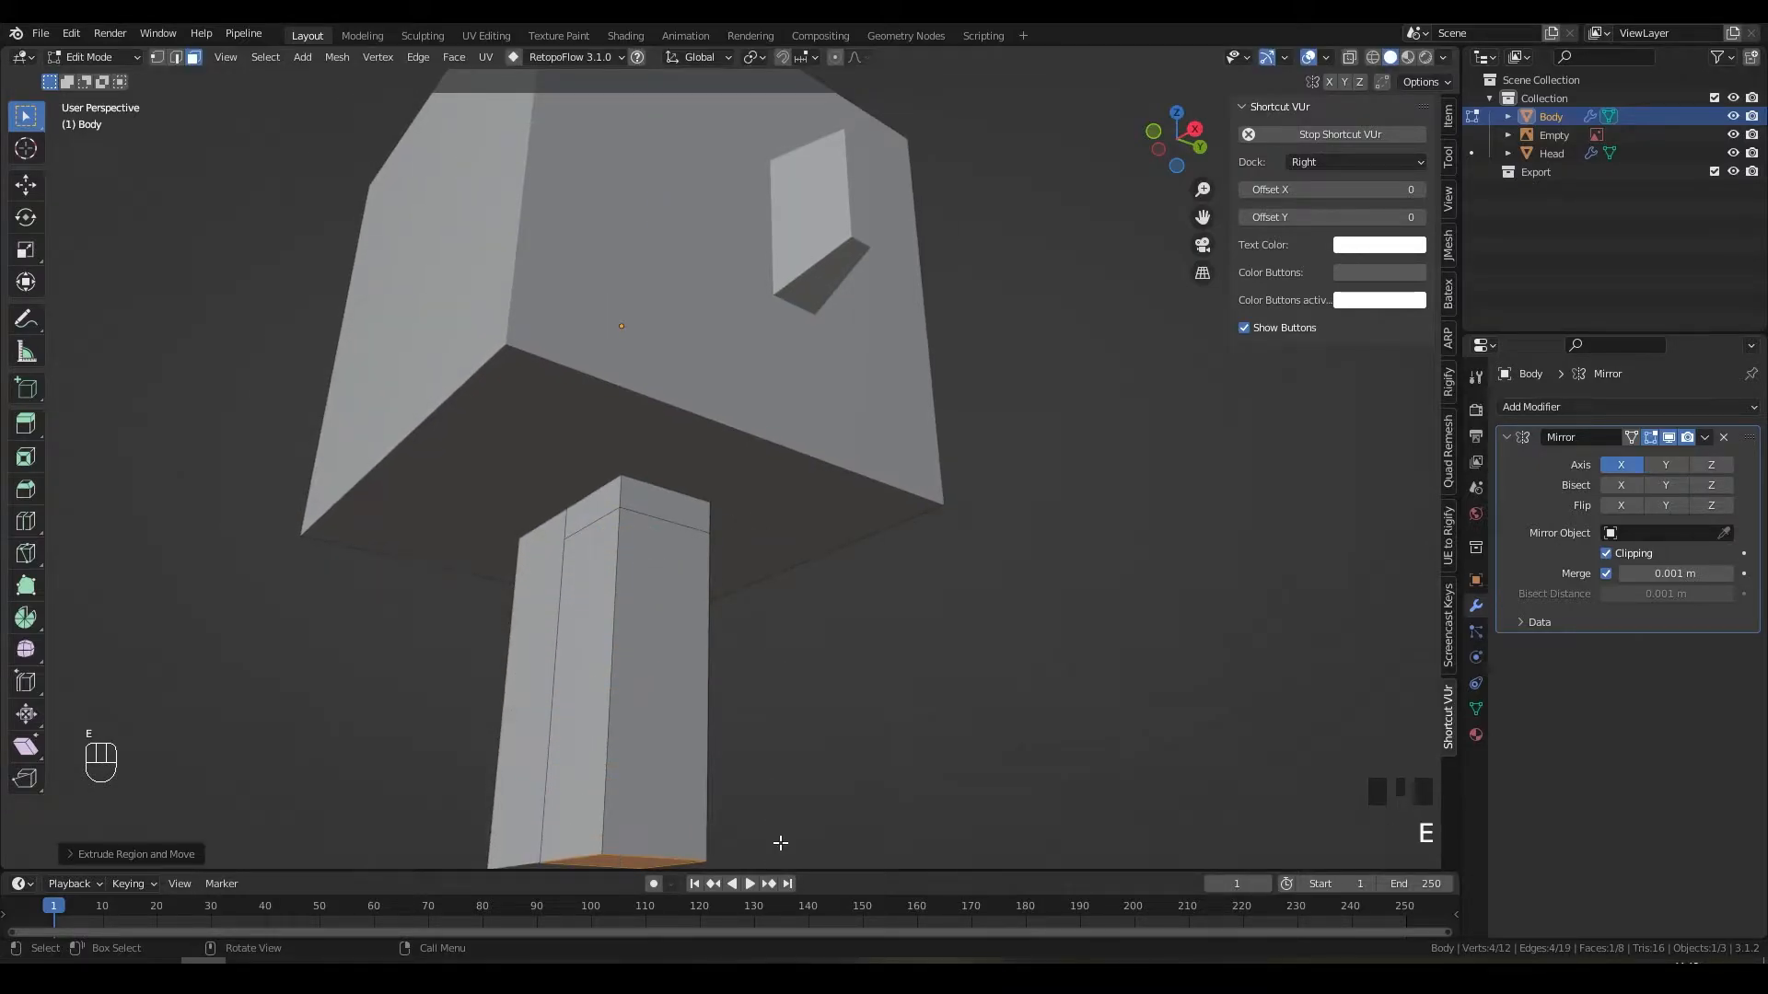
pyautogui.press('KP_1')
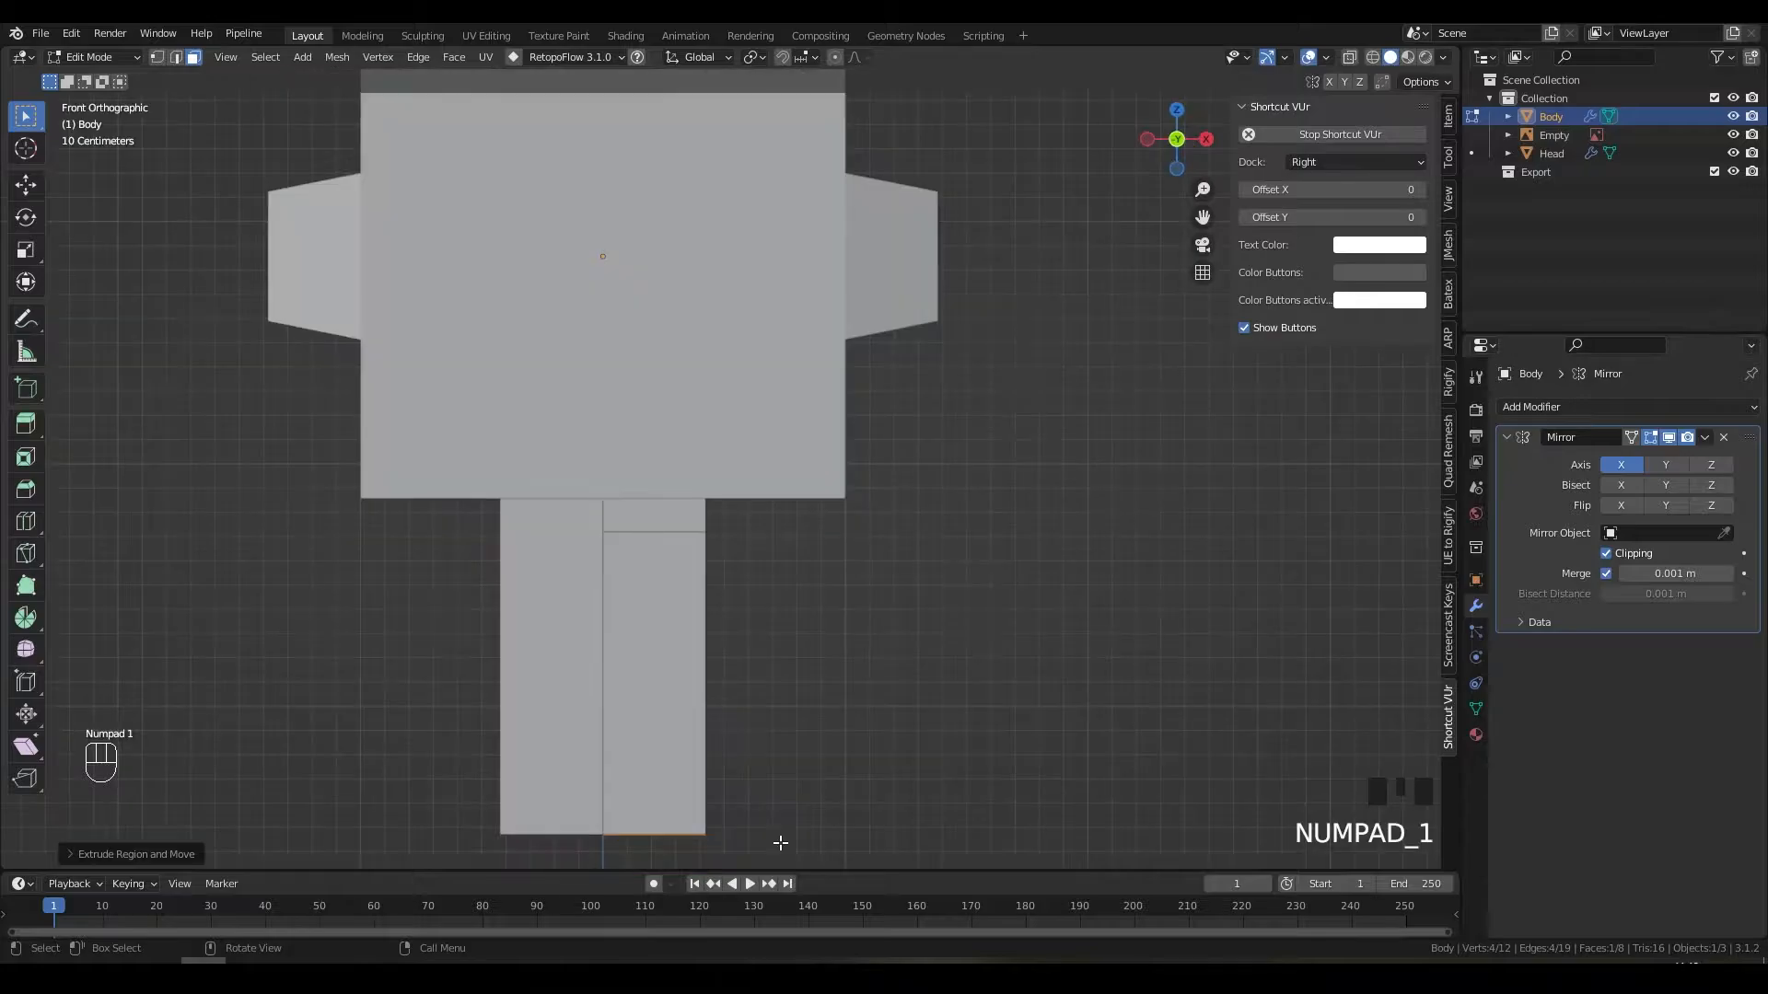
# Step: Move the leg's bottom faces down along Z to lengthen the leg
pyautogui.scroll(-3, 774, 754)
pyautogui.keyDown('shift'); pyautogui.moveTo(773, 754); pyautogui.dragTo(797, 616, button='middle'); pyautogui.keyUp('shift')
pyautogui.scroll(-1, 1061, 457)
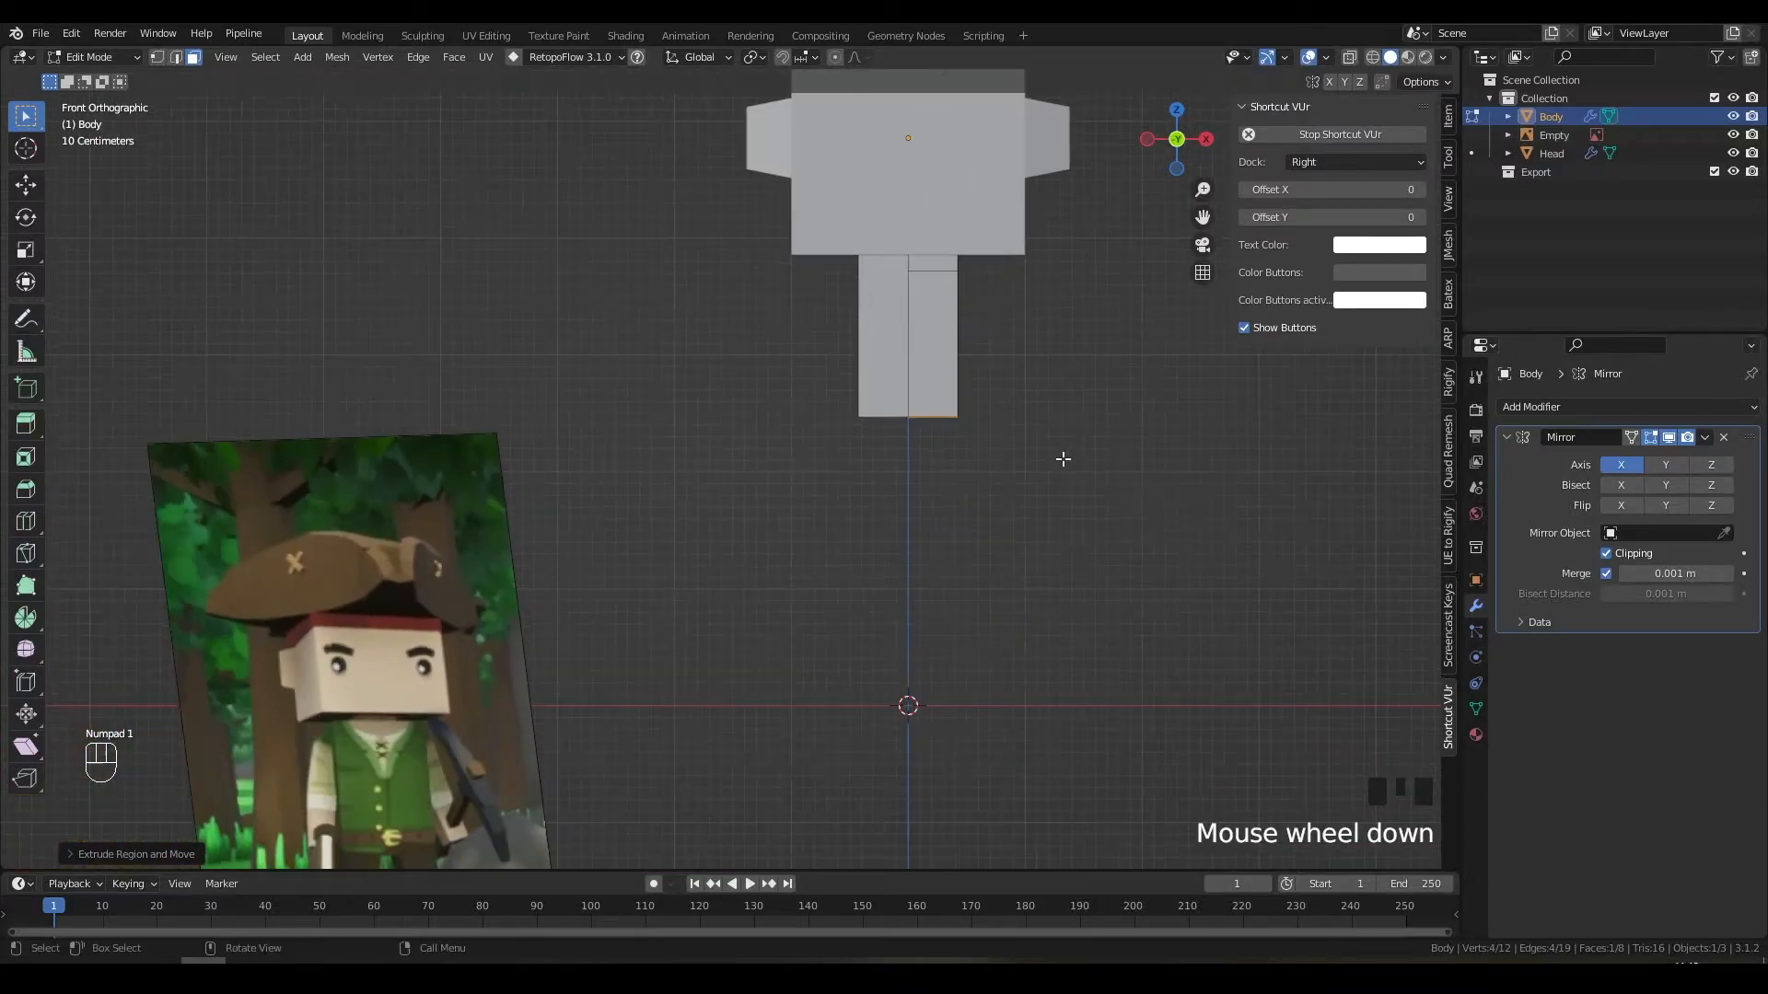
pyautogui.keyDown('shift'); pyautogui.moveTo(1061, 458); pyautogui.dragTo(963, 526, button='middle'); pyautogui.keyUp('shift')
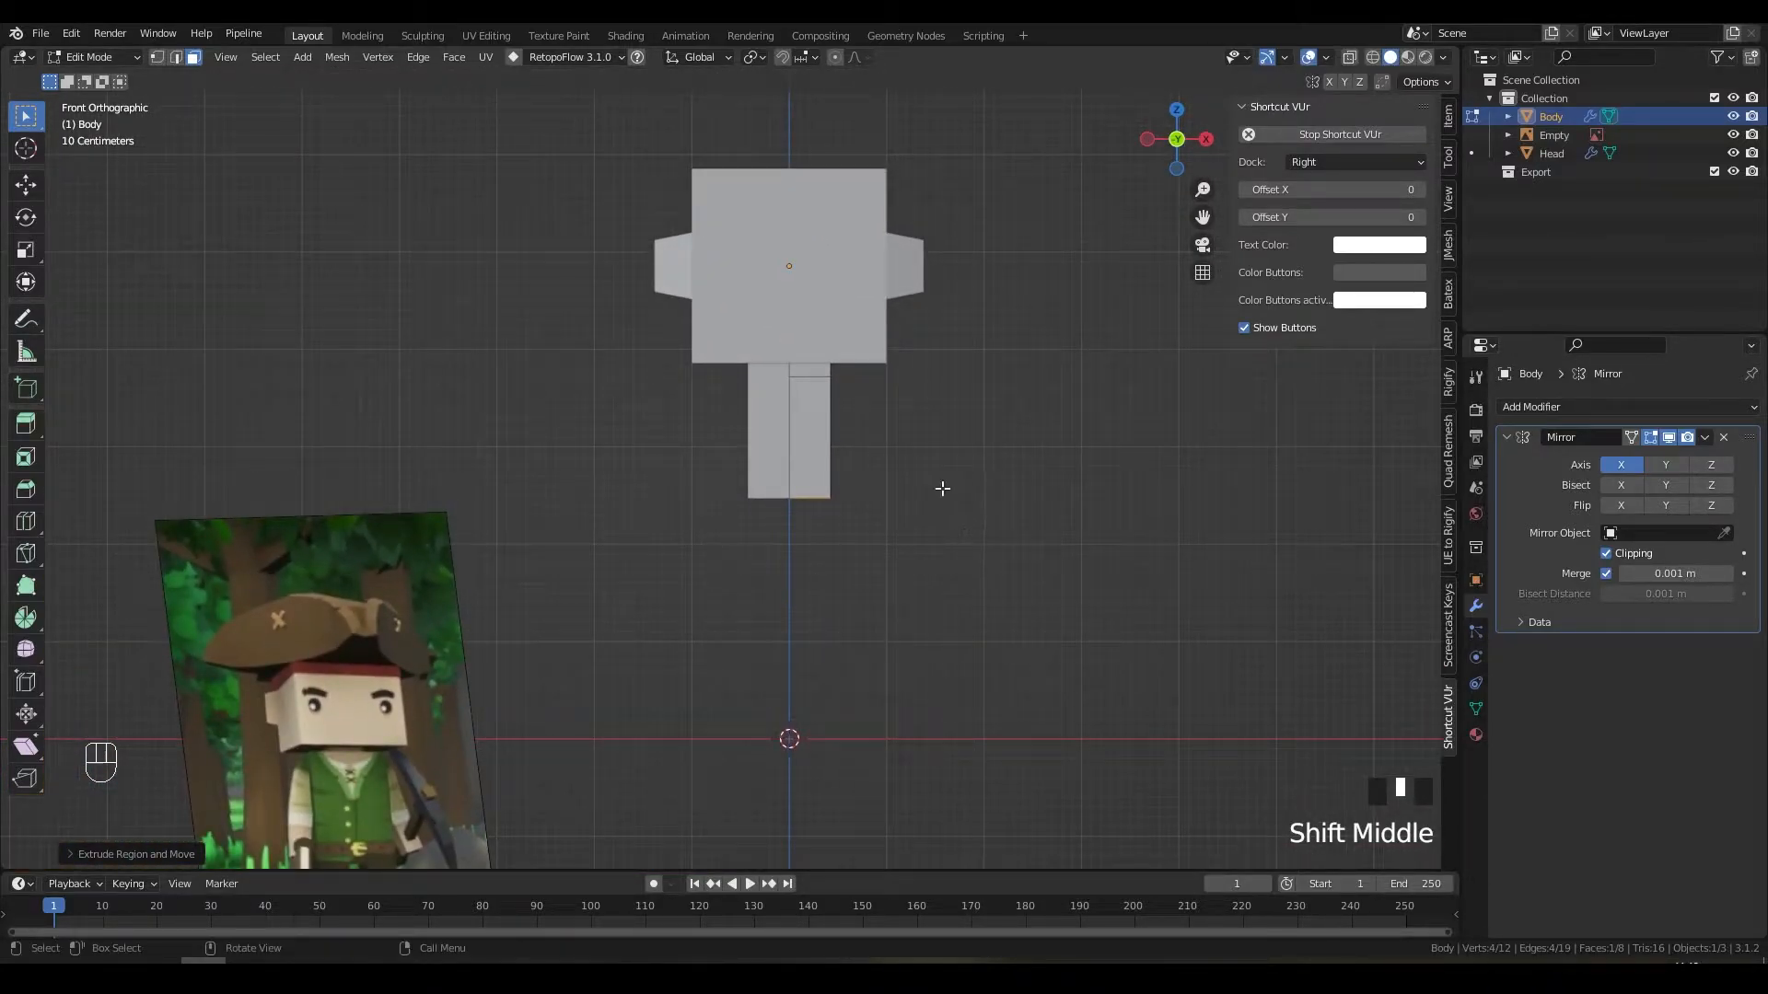
pyautogui.press('g')
pyautogui.press('z')
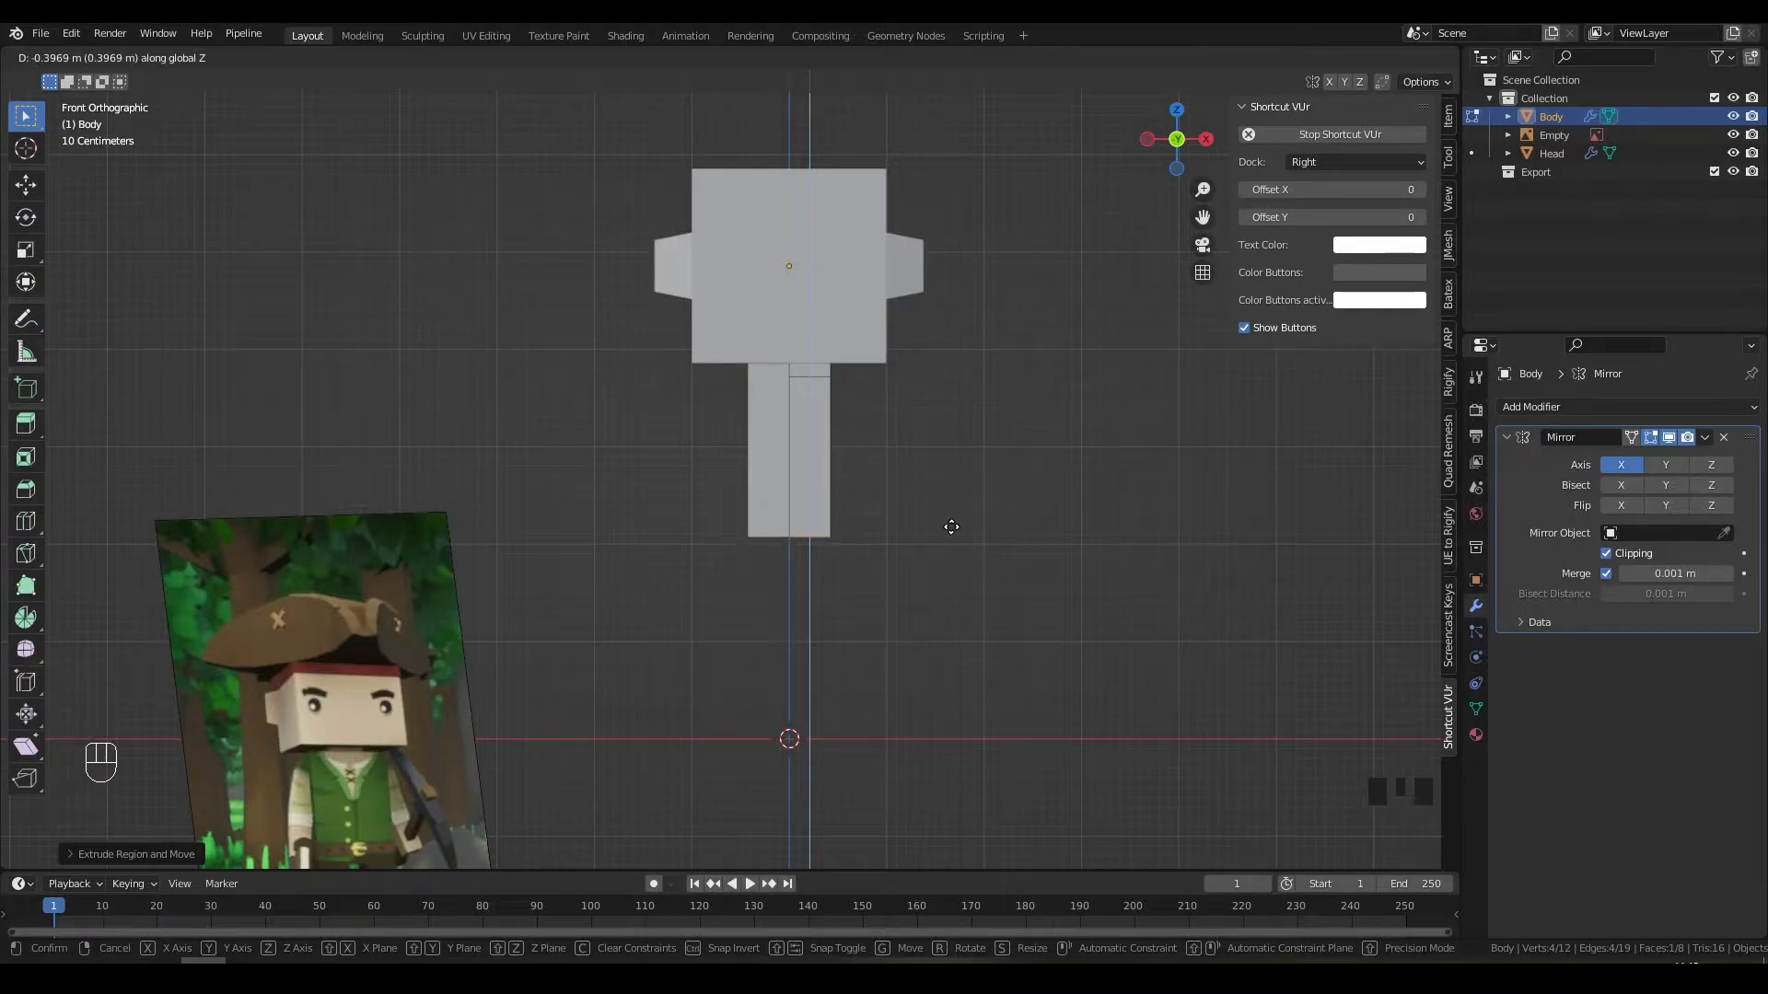
pyautogui.click(951, 527)
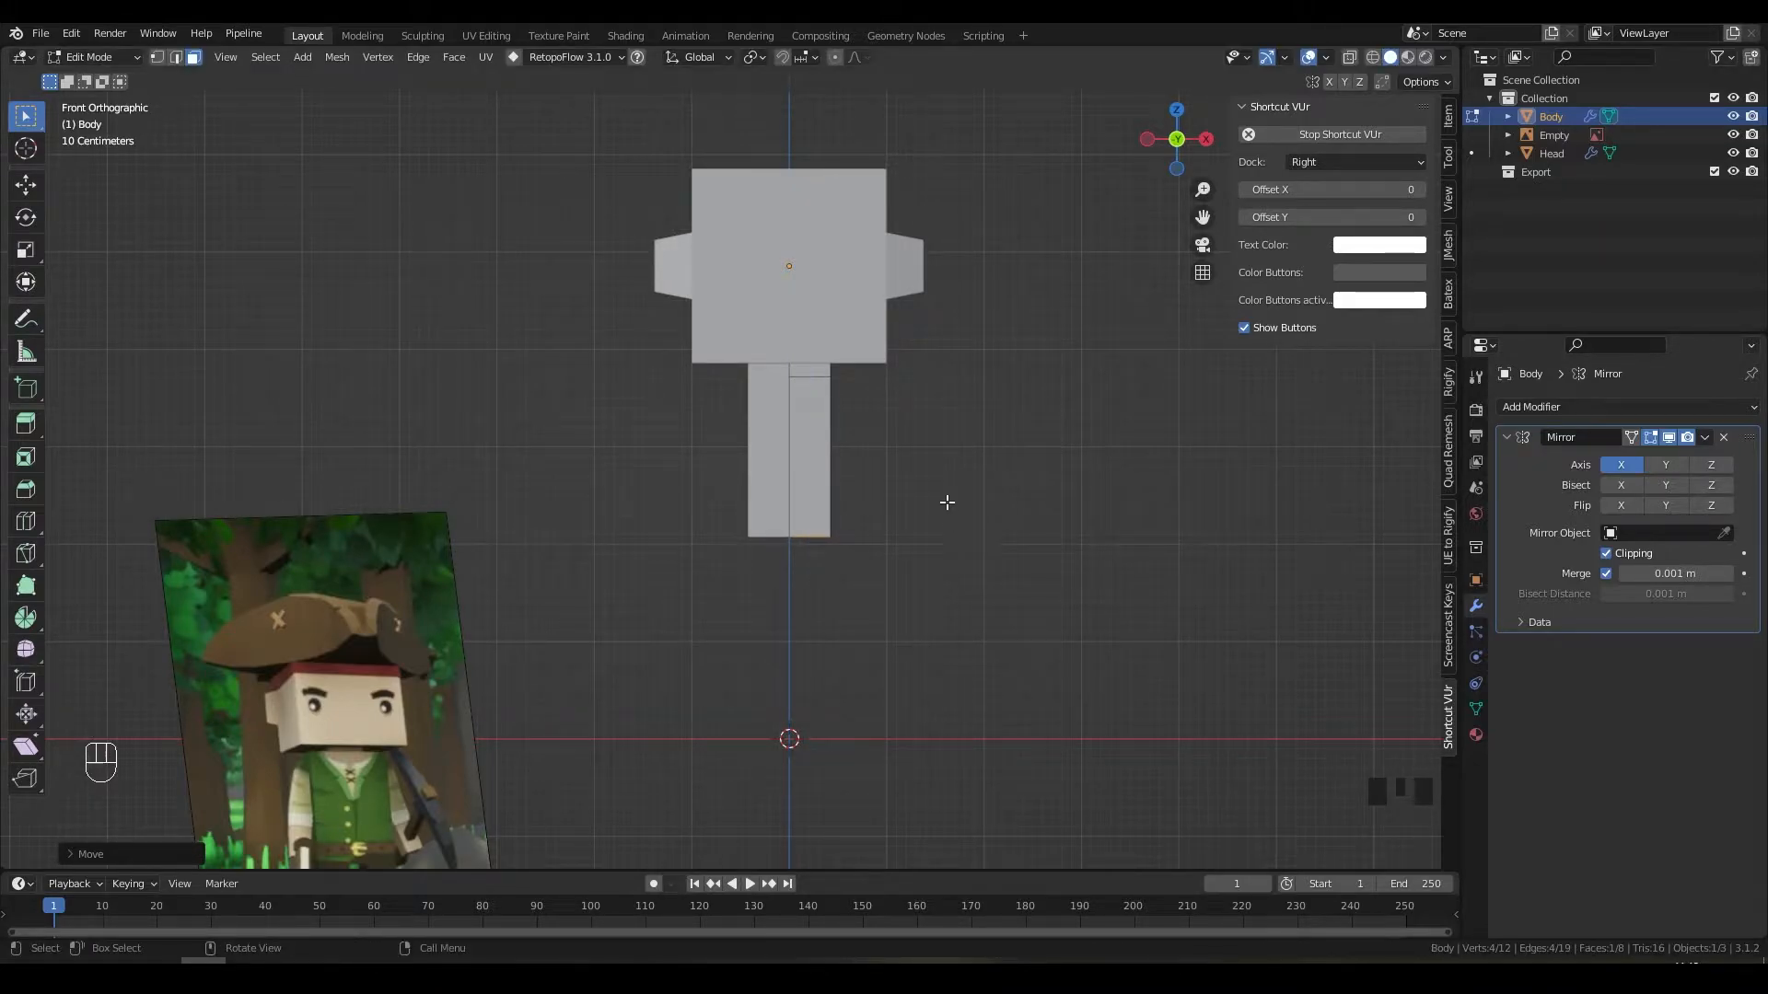
# Step: Annotate a screen capture marking the upper block and leg heights as 1:1
pyautogui.press('Print')
pyautogui.moveTo(507, 103); pyautogui.dragTo(1080, 702)
pyautogui.click(1098, 530)
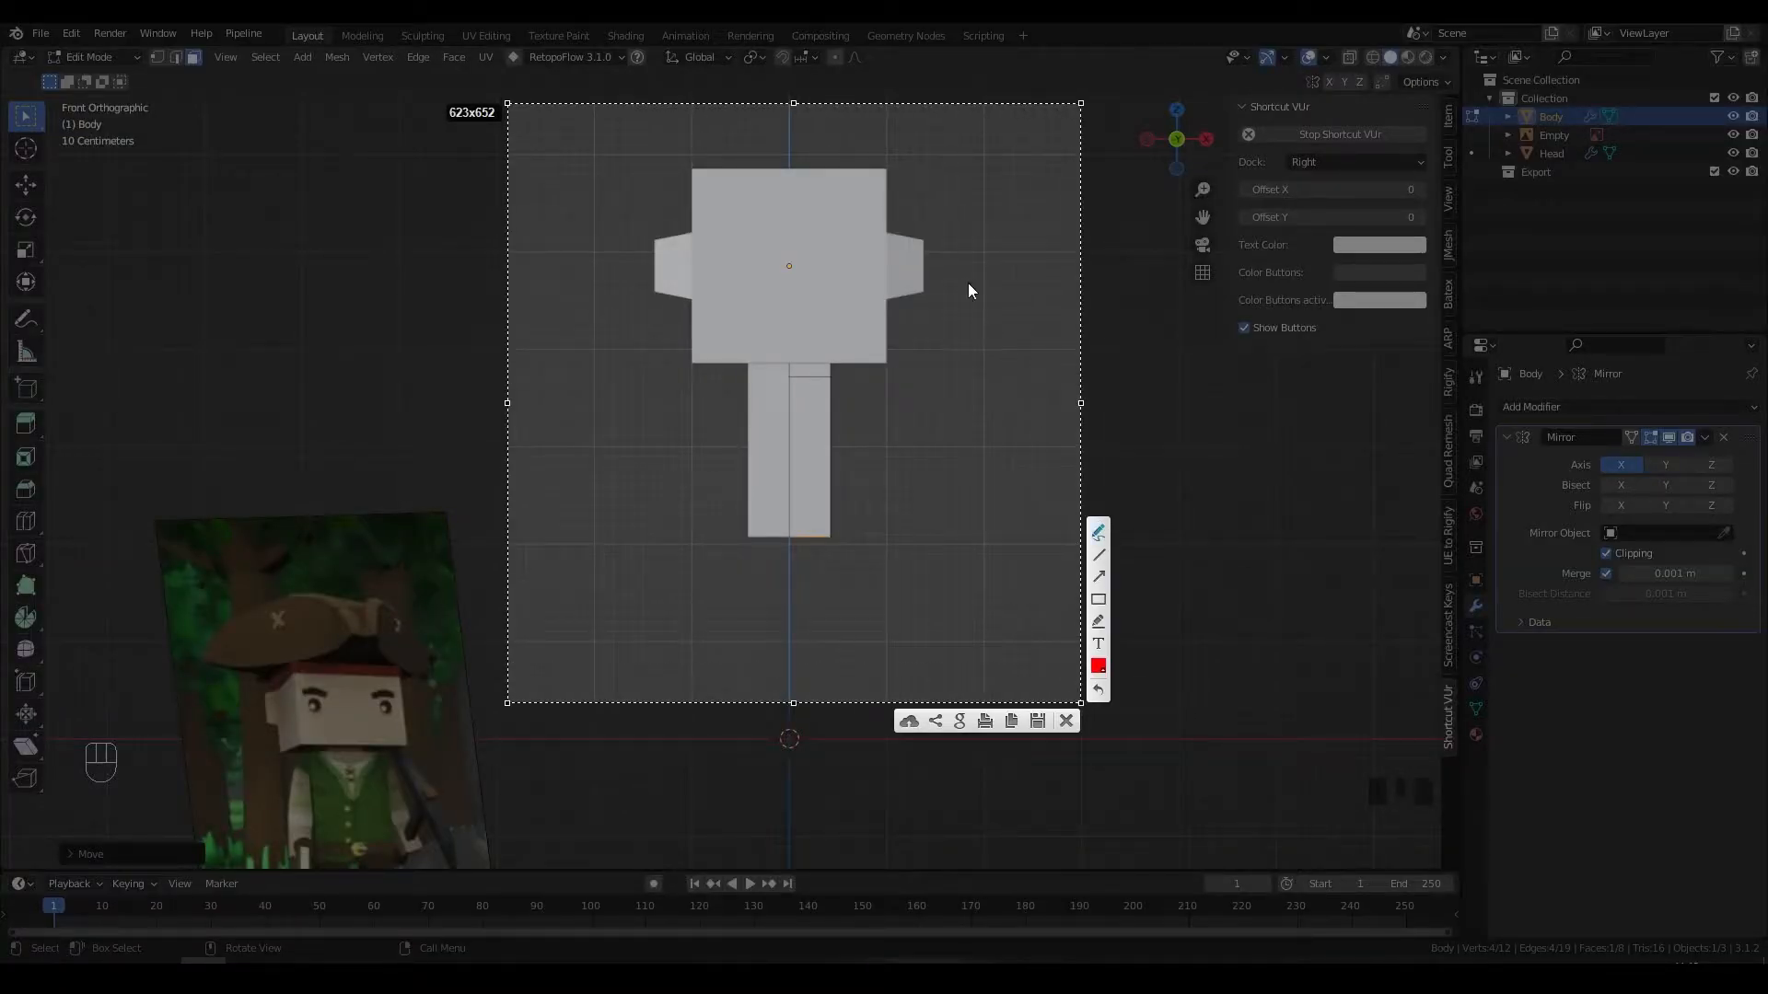
pyautogui.moveTo(910, 170); pyautogui.dragTo(986, 337)
pyautogui.moveTo(1020, 245)
pyautogui.mouseDown()
pyautogui.moveTo(1033, 230)
pyautogui.moveTo(1027, 267)
pyautogui.mouseUp()
pyautogui.moveTo(854, 379); pyautogui.dragTo(880, 383)
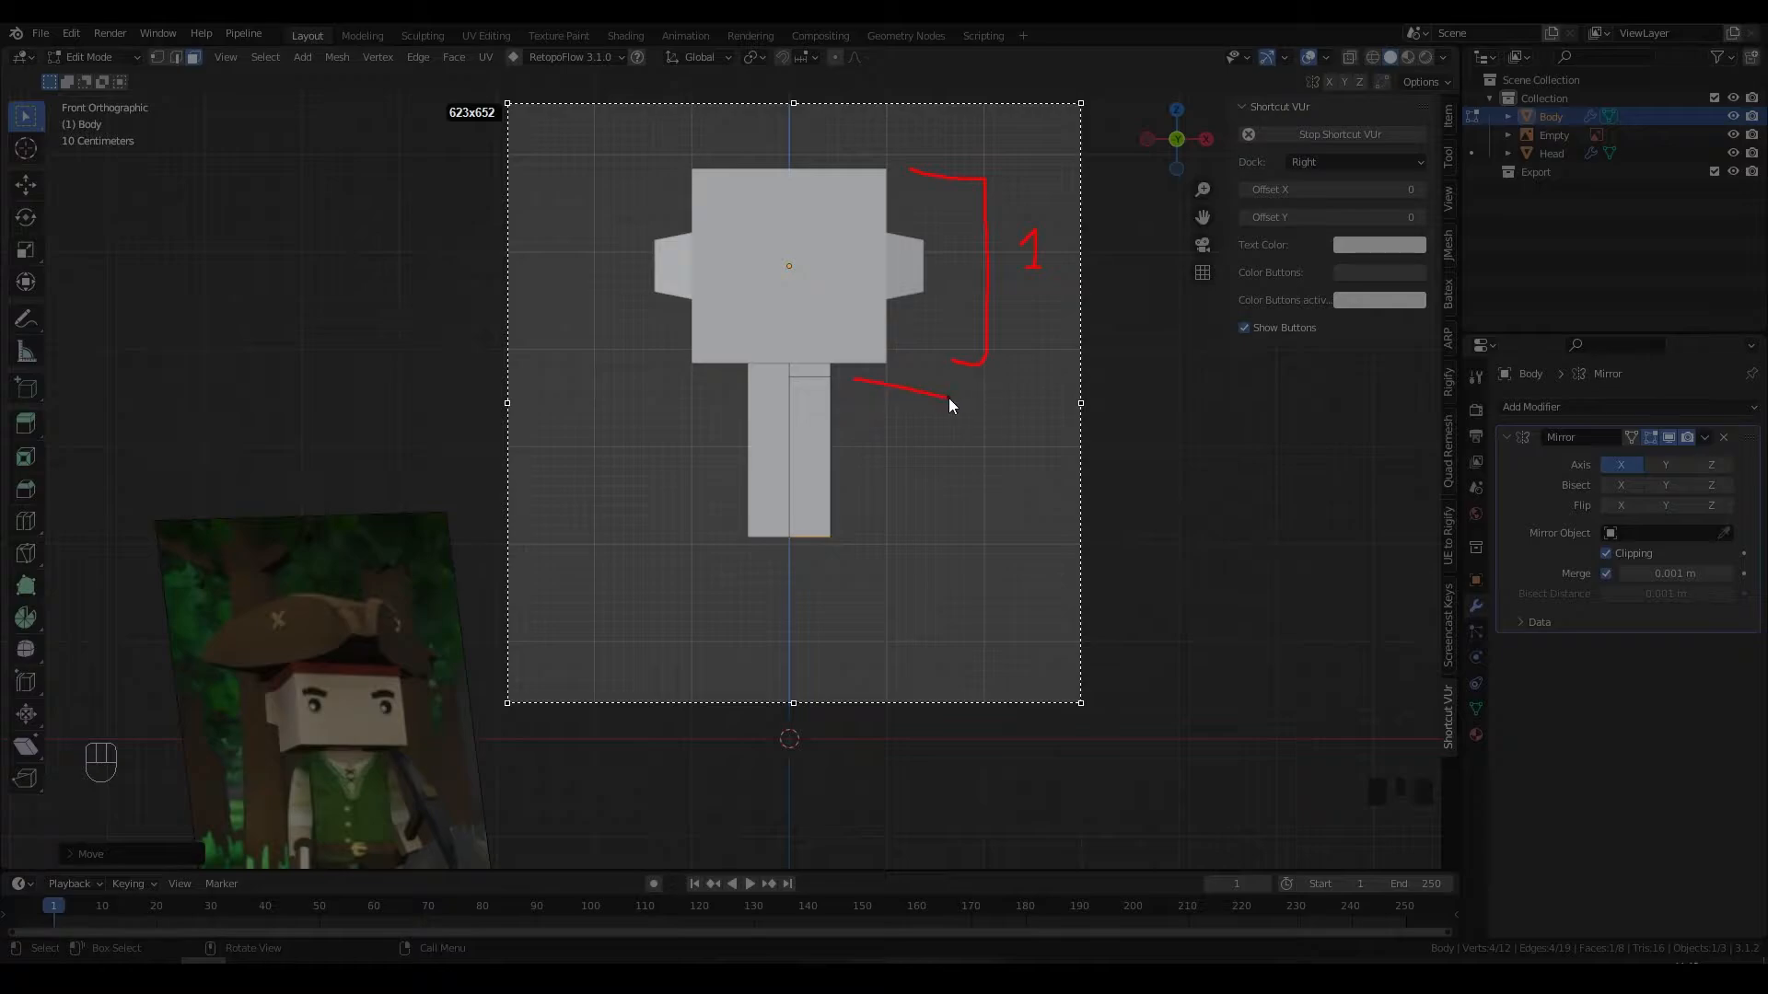
pyautogui.moveTo(999, 462); pyautogui.dragTo(1021, 485)
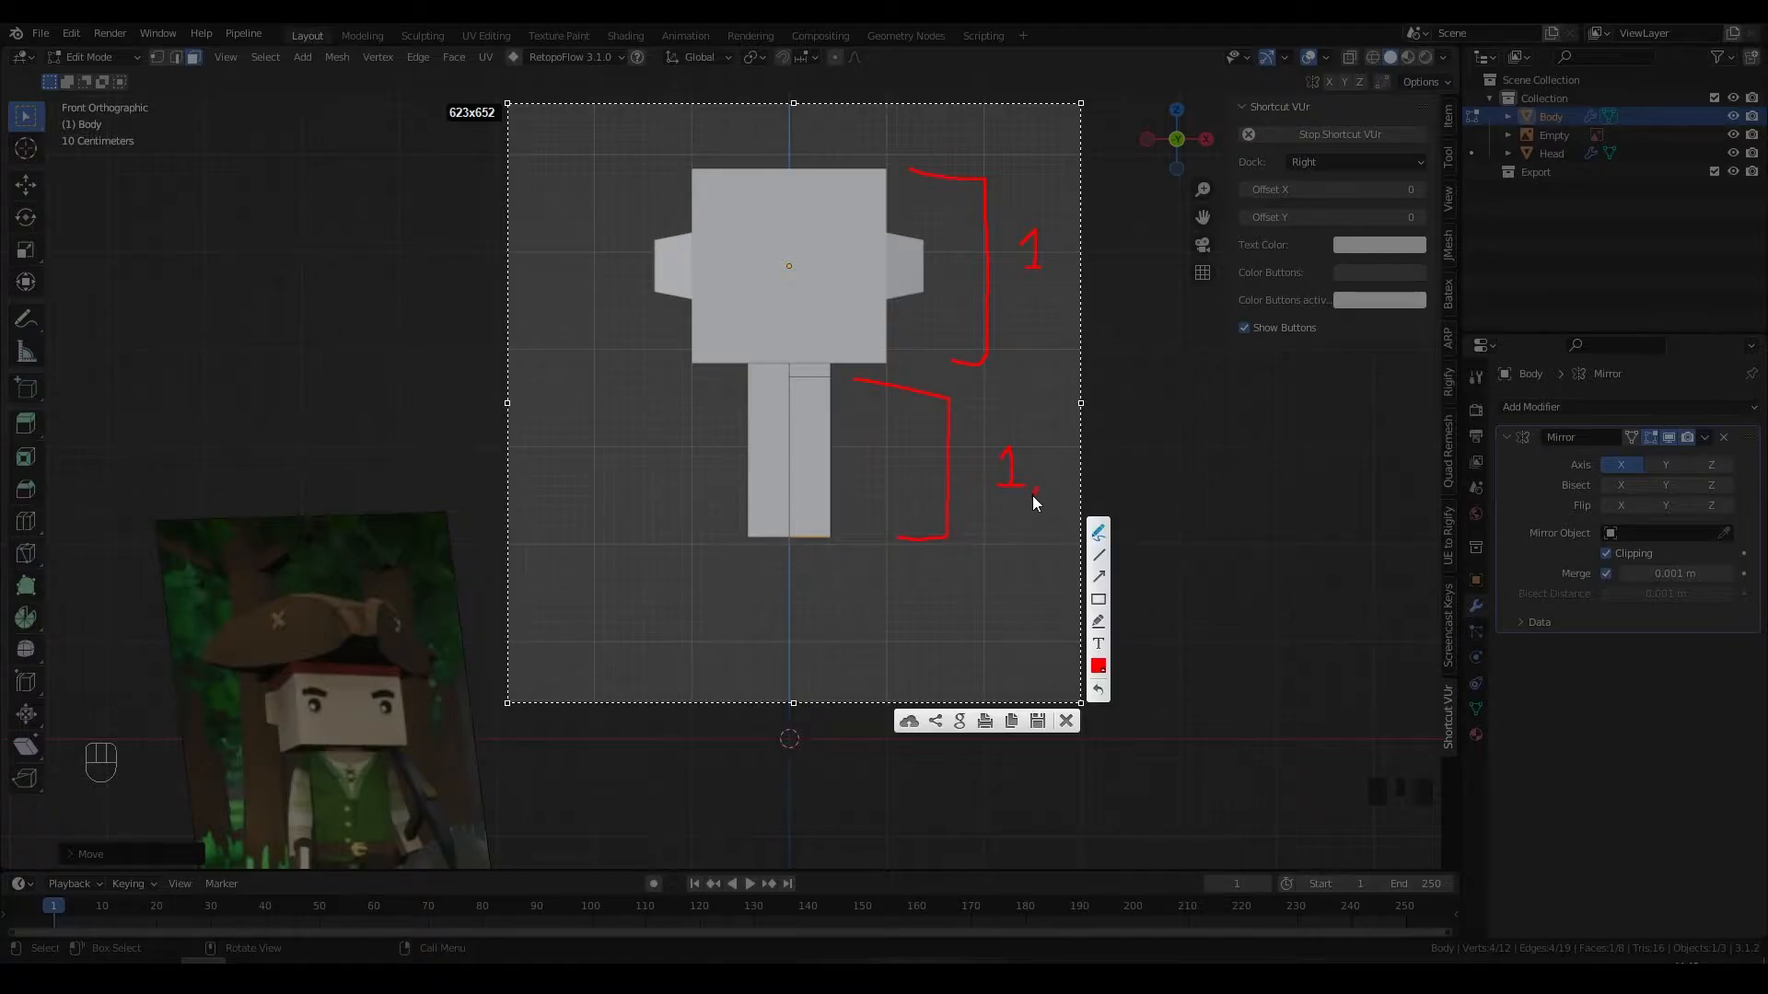
pyautogui.moveTo(1038, 478); pyautogui.dragTo(1034, 493)
pyautogui.moveTo(1054, 463); pyautogui.dragTo(1069, 480)
pyautogui.press('Escape')
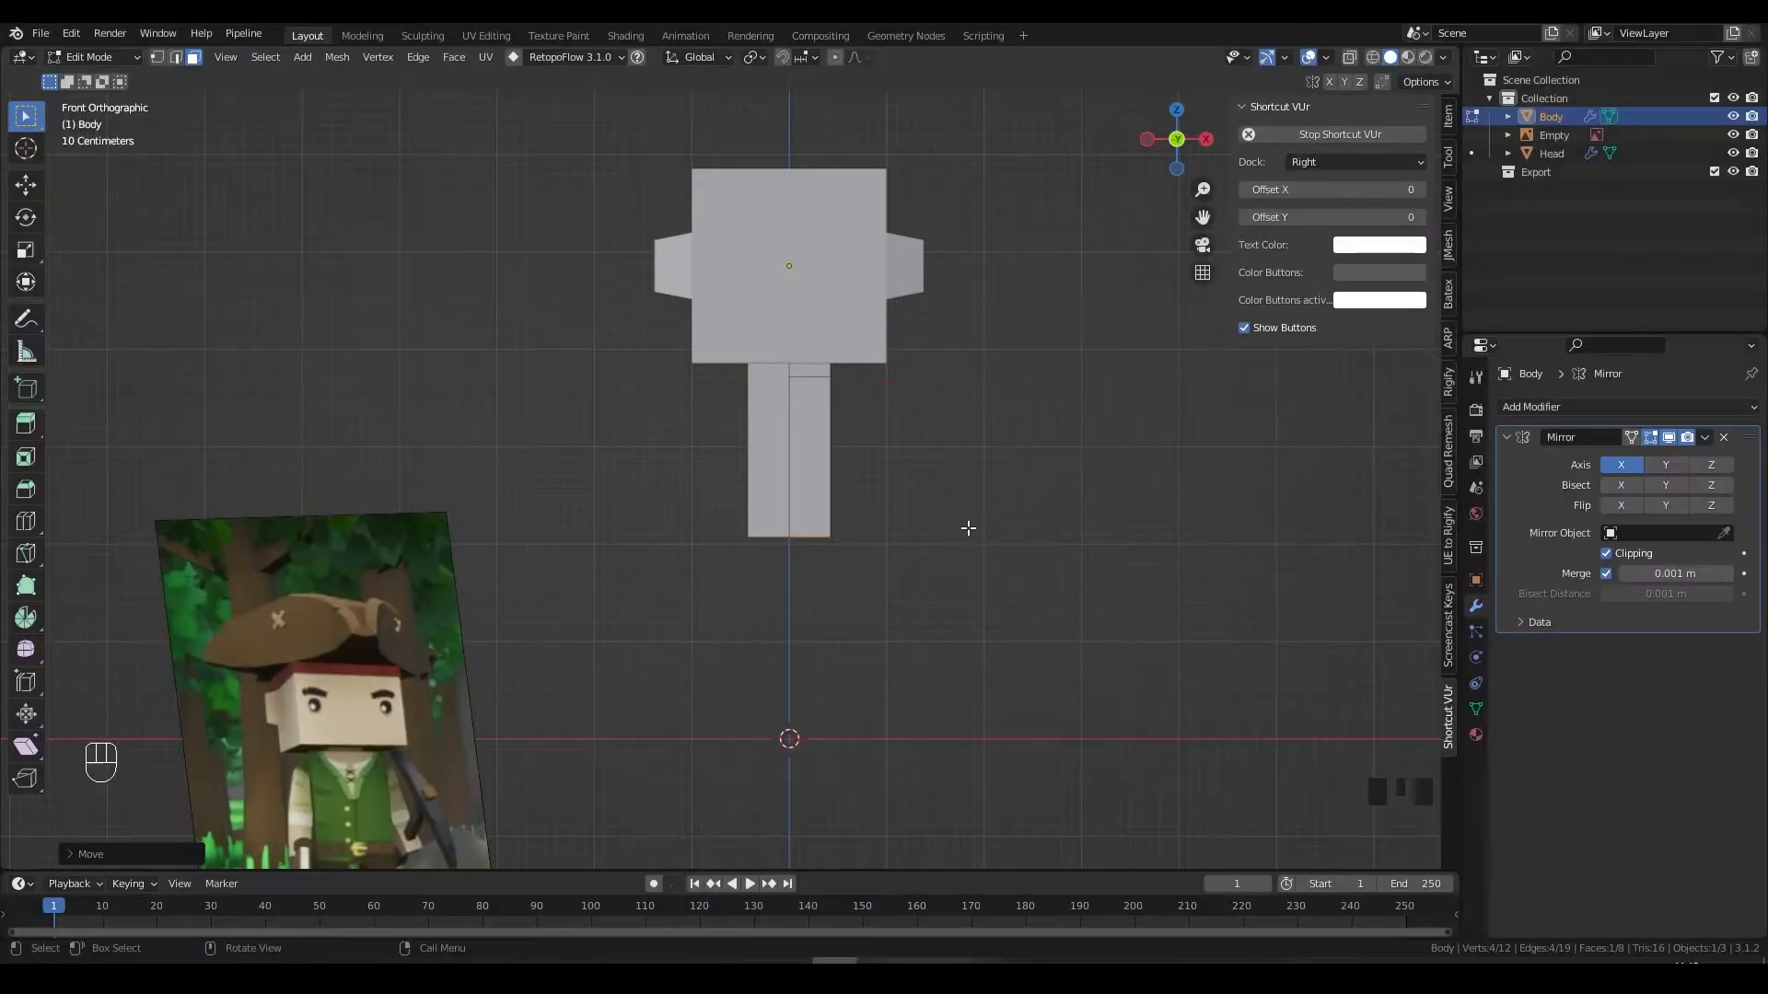
# Step: Lower the leg's bottom edge 0.104 m along Z
pyautogui.press('g')
pyautogui.press('z')
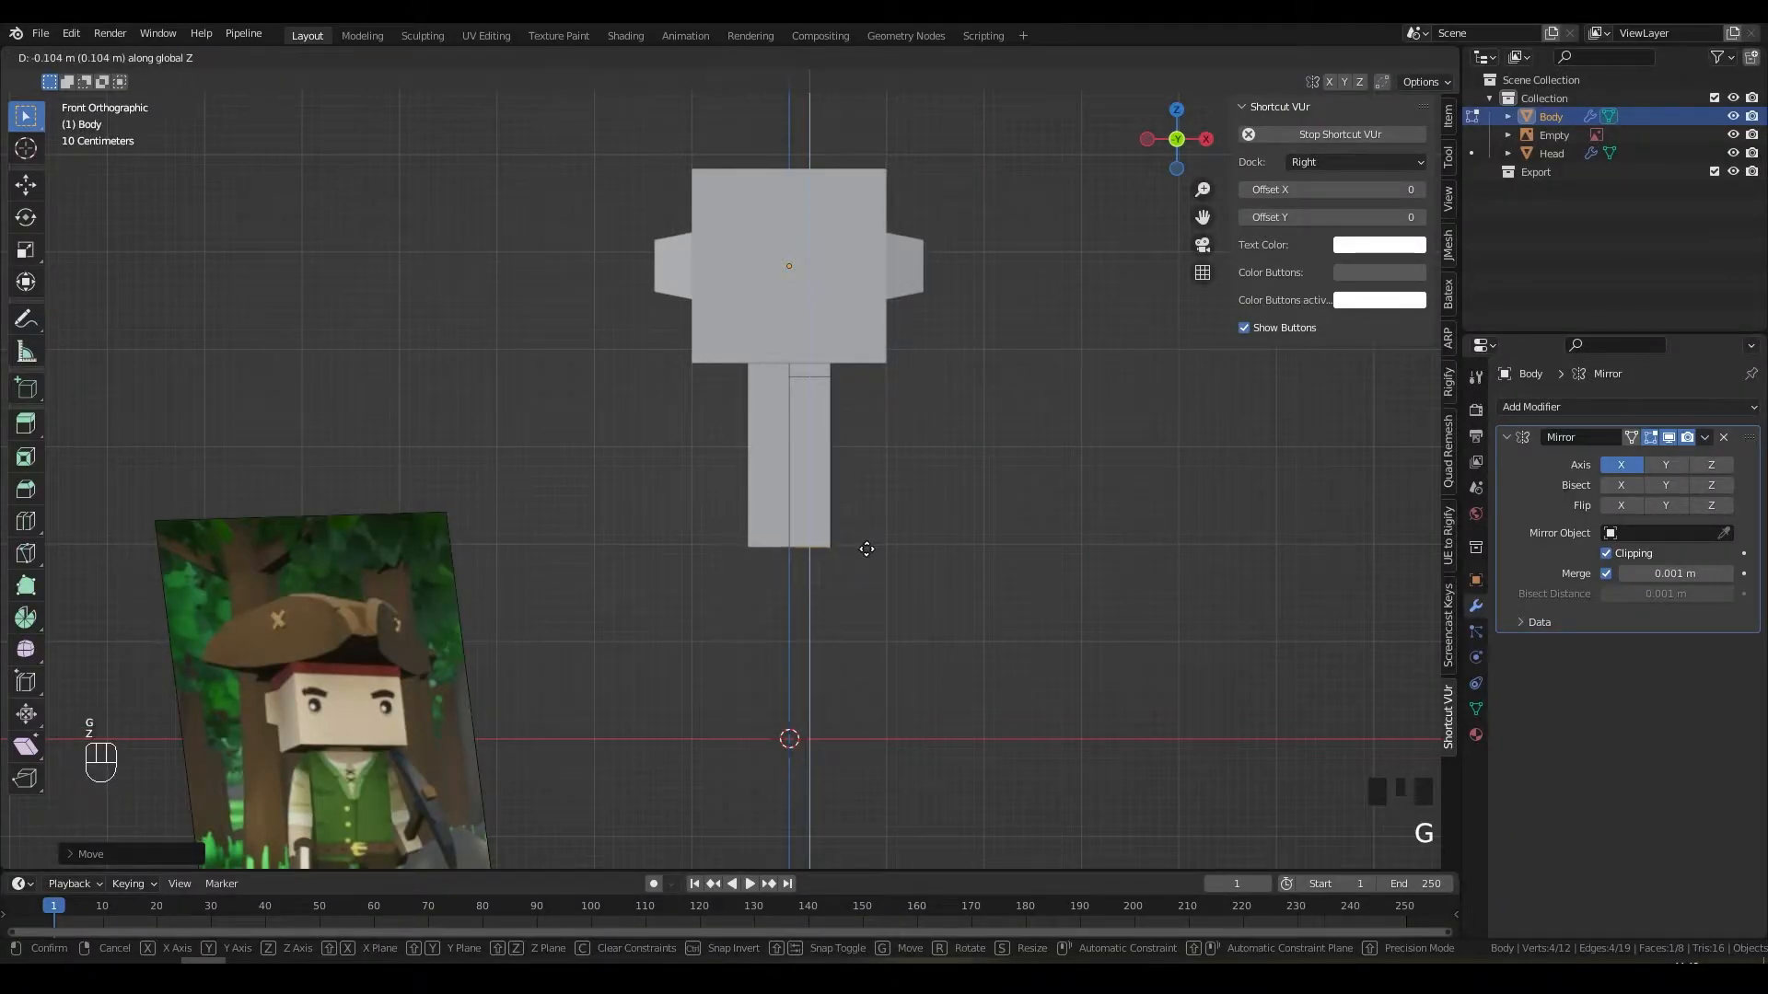
pyautogui.click(867, 550)
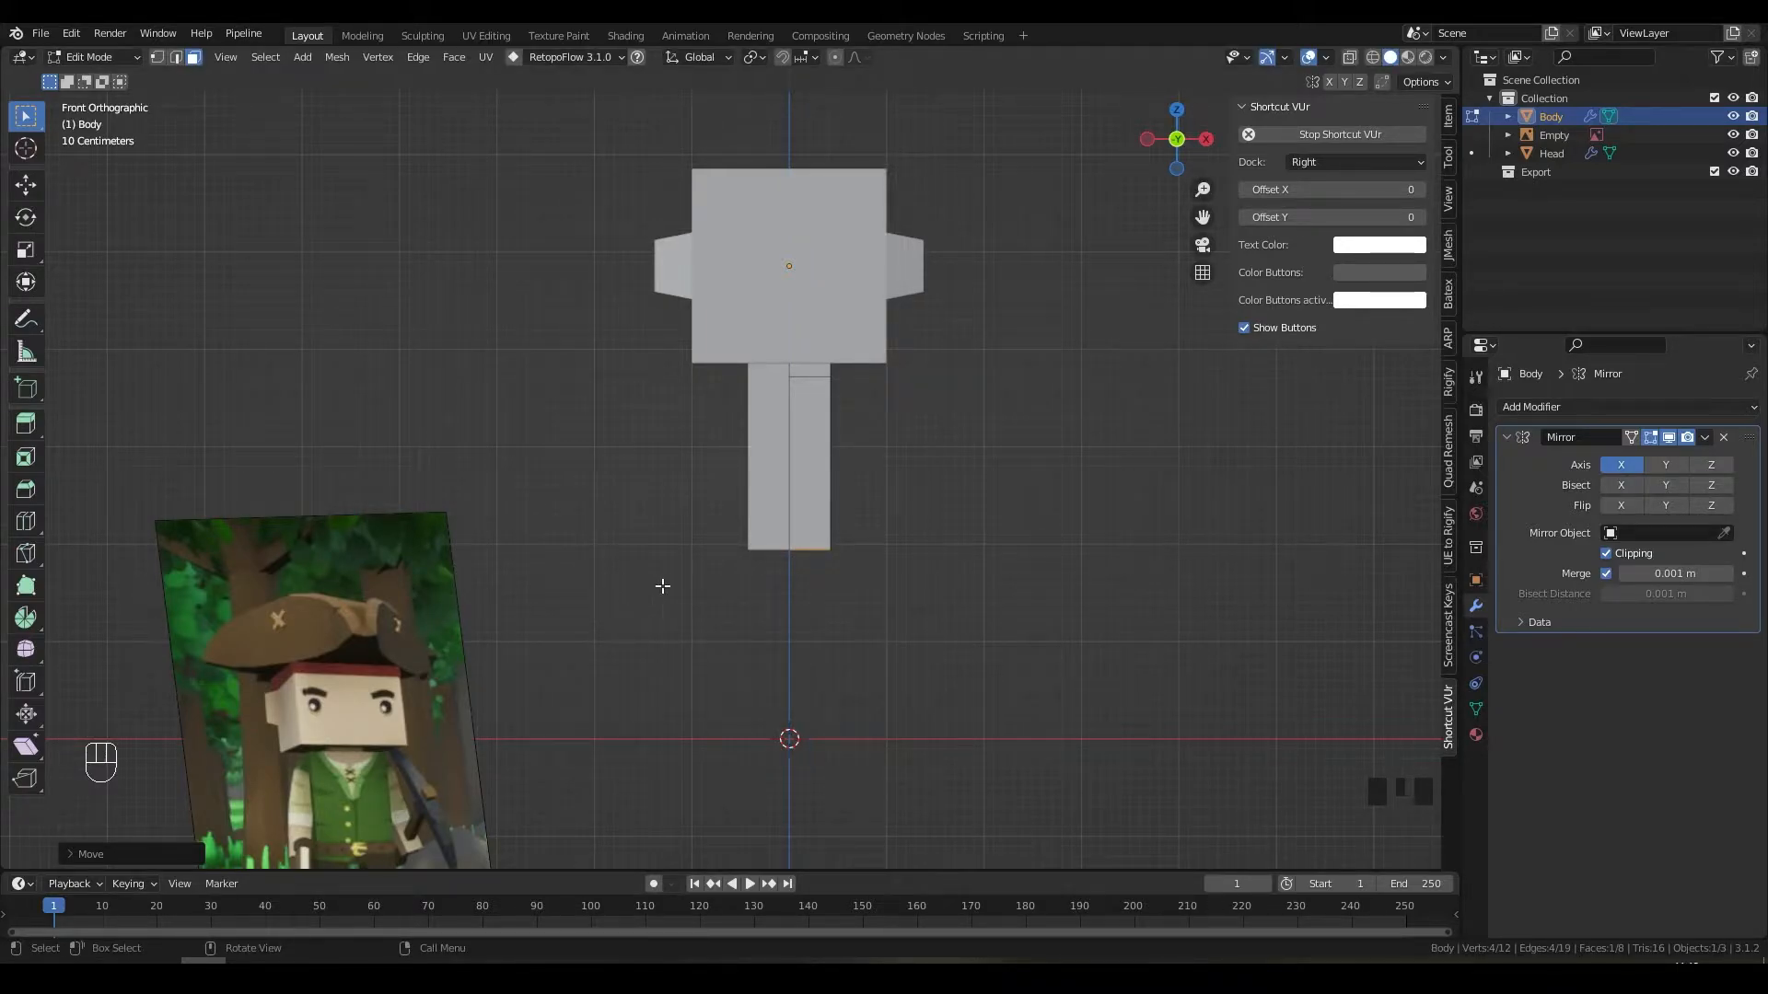
# Step: In Object Mode, move the reference image beside the model and clear its rotation
pyautogui.press('Tab')
pyautogui.click(457, 618)
pyautogui.press('g')
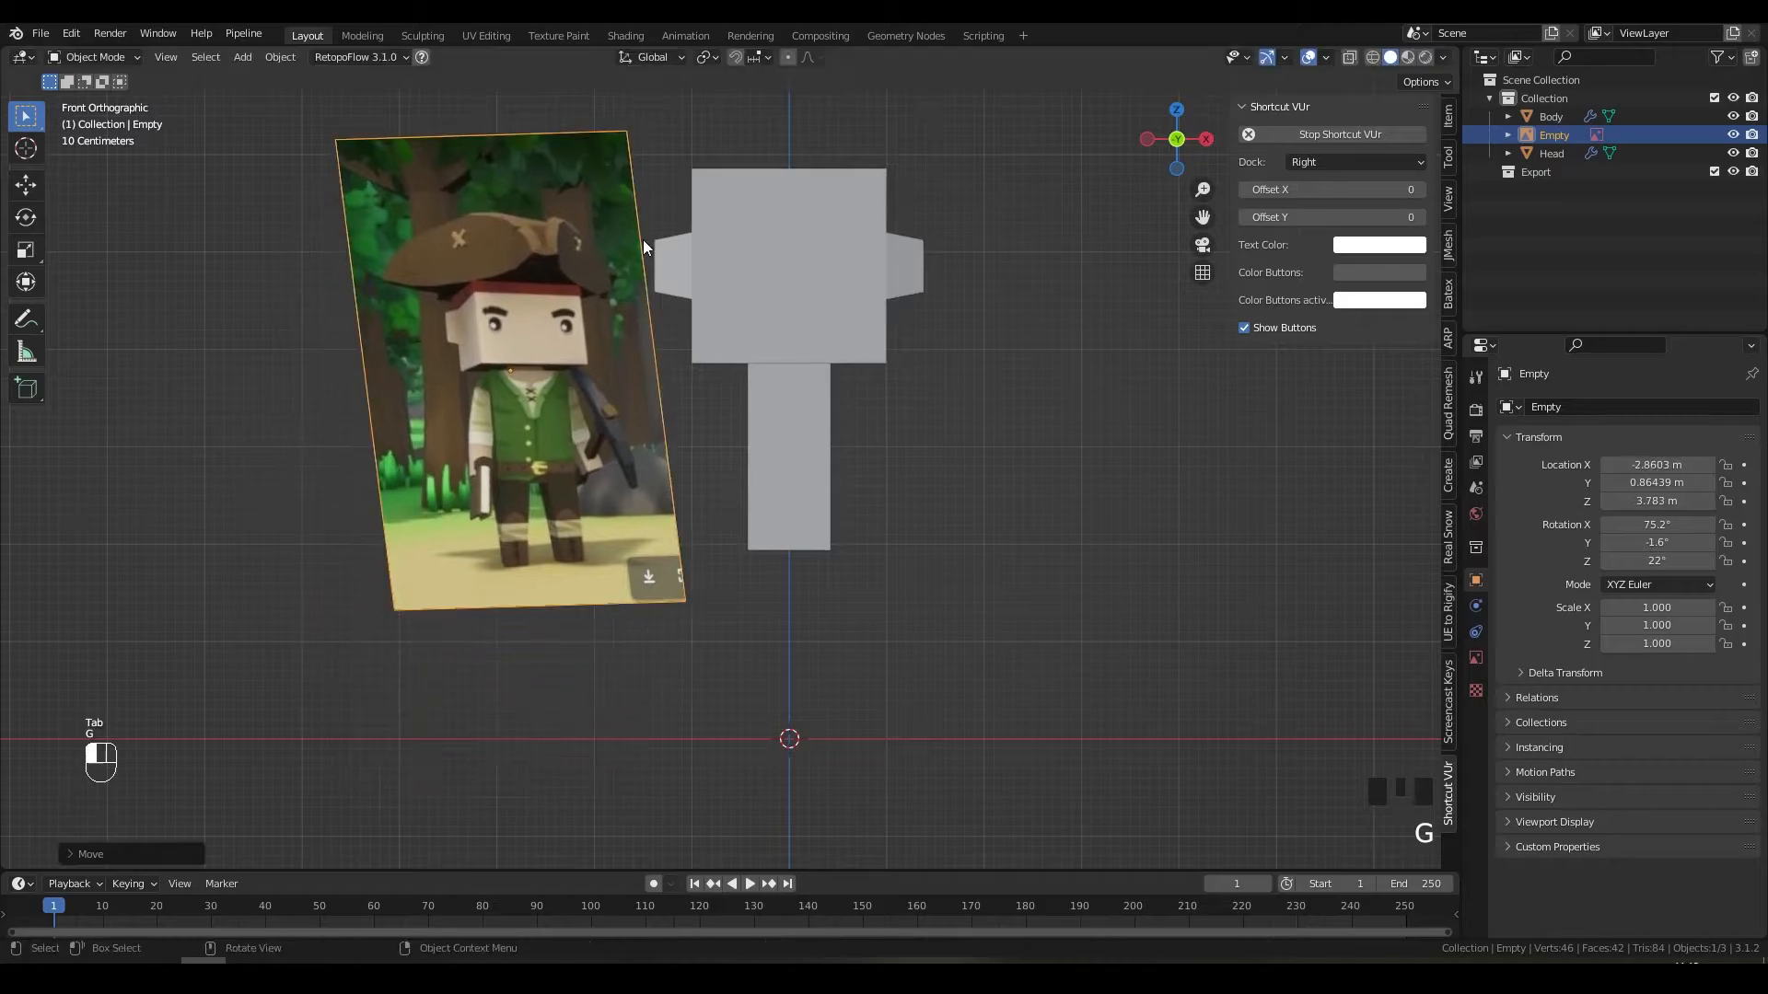
pyautogui.click(644, 242)
pyautogui.hotkey('alt', 'r')
# Step: Rotate the reference image 90° about X so it faces the front
pyautogui.press('r')
pyautogui.press('x')
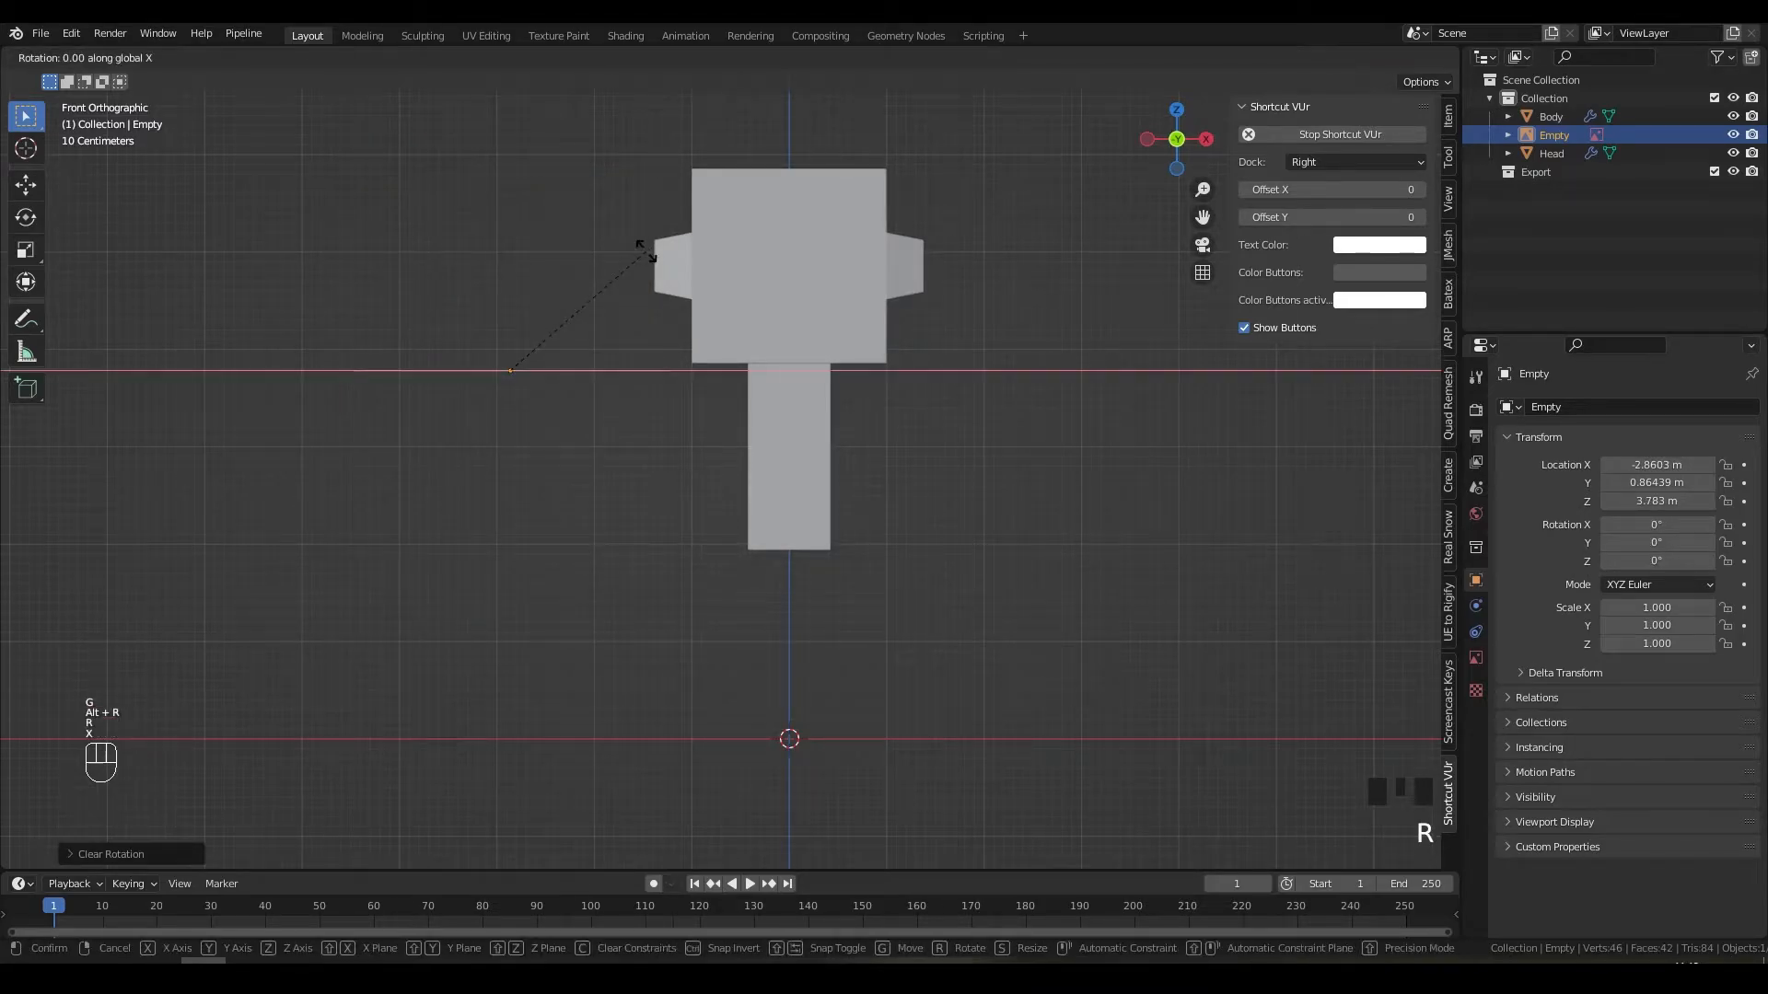
pyautogui.press('KP_9')
pyautogui.press('KP_0')
pyautogui.press('KP_Enter')
# Step: Scale the reference image to 1.739 and place it beside the model on the left
pyautogui.press('g')
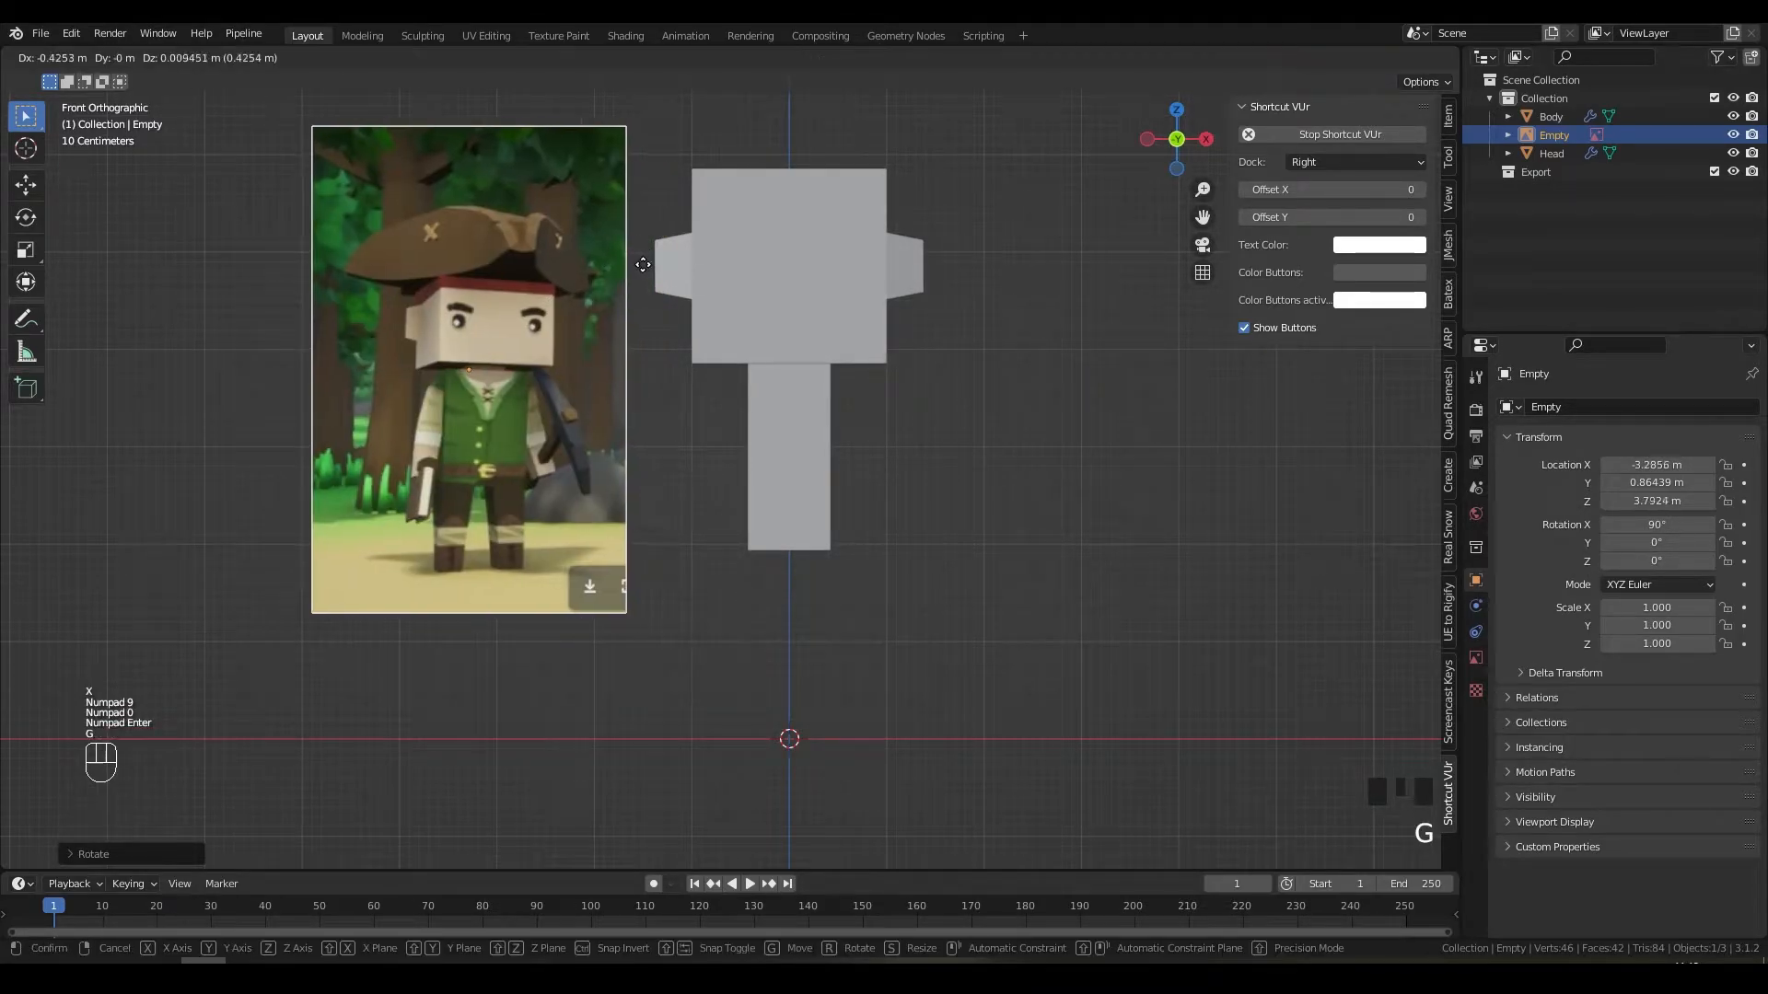
pyautogui.click(646, 236)
pyautogui.press('s')
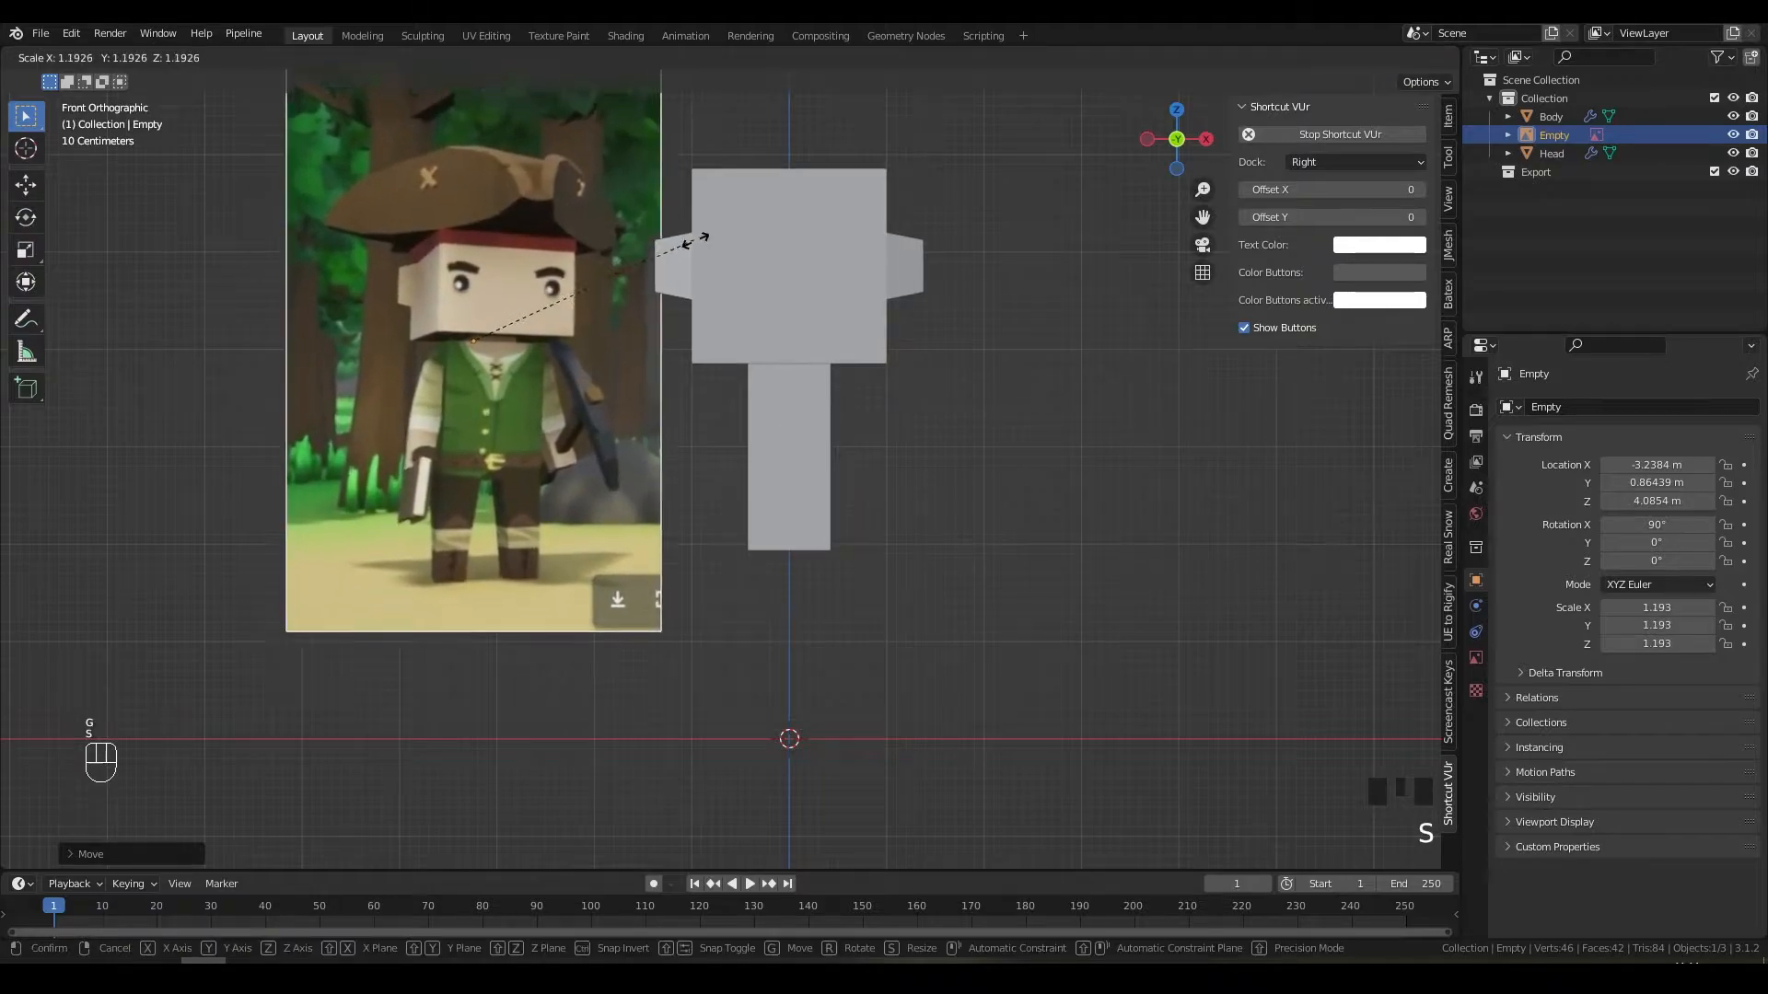
pyautogui.click(829, 257)
pyautogui.press('g')
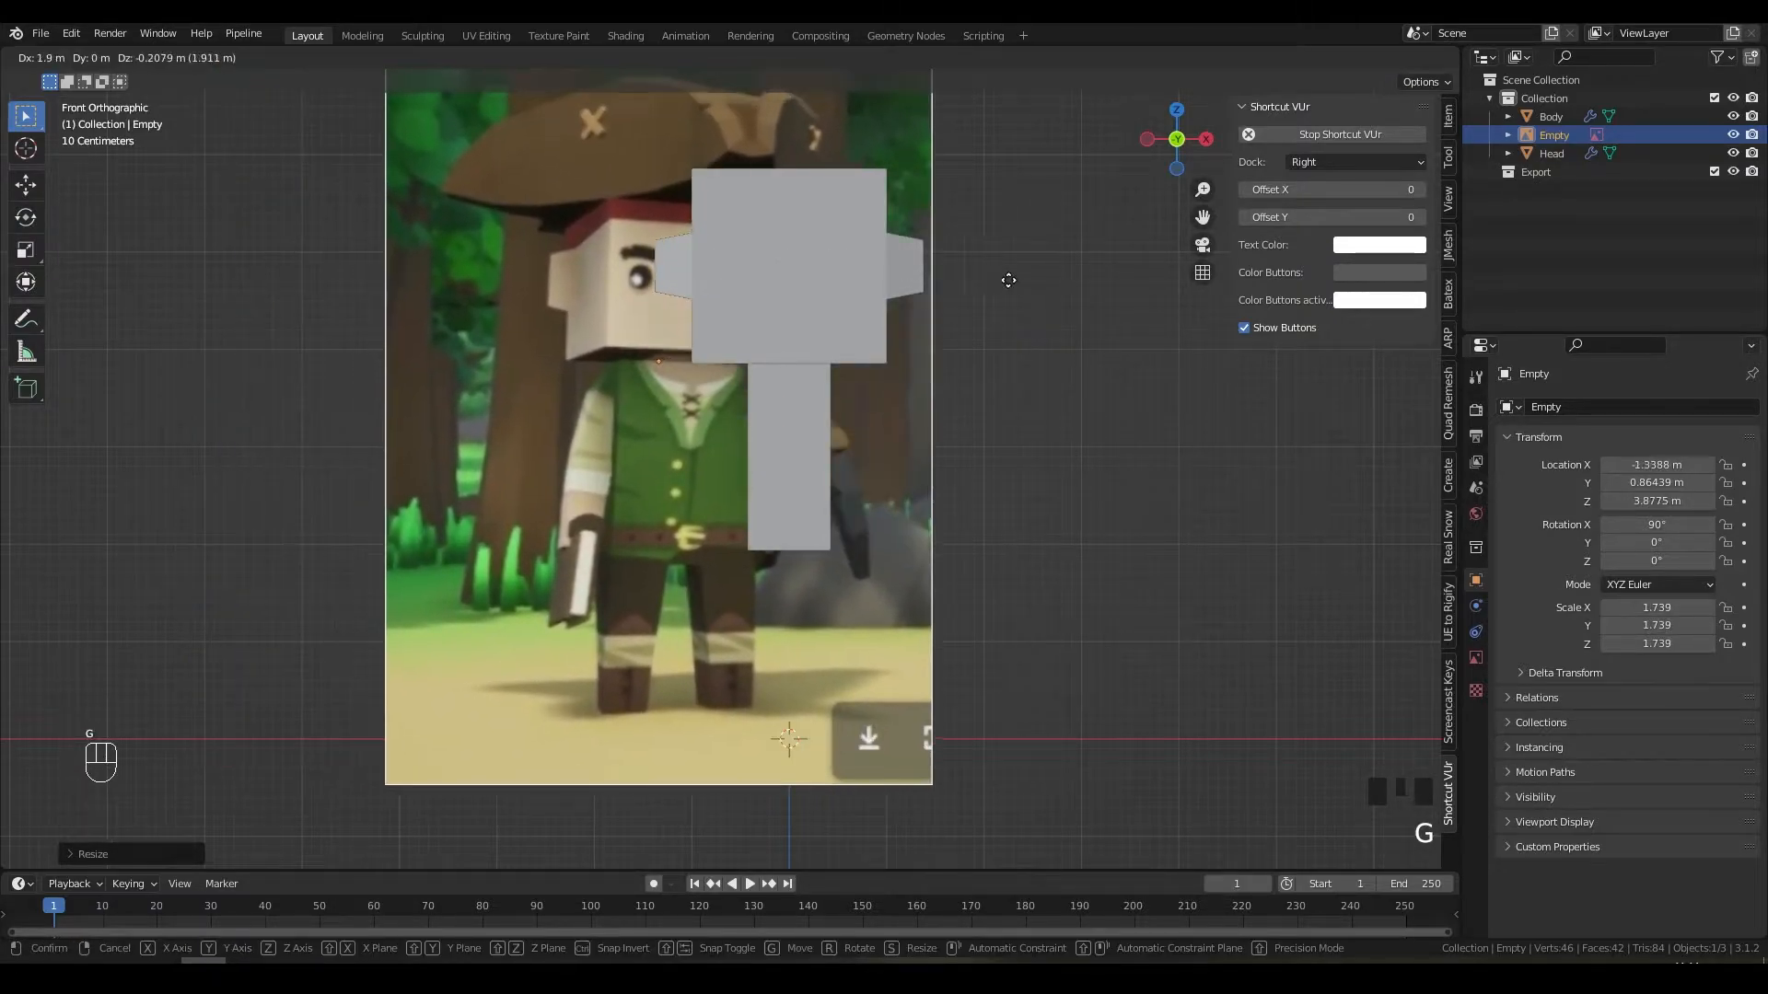
pyautogui.click(1115, 270)
pyautogui.keyDown('shift'); pyautogui.moveTo(1115, 271); pyautogui.dragTo(1051, 355, button='middle'); pyautogui.keyUp('shift')
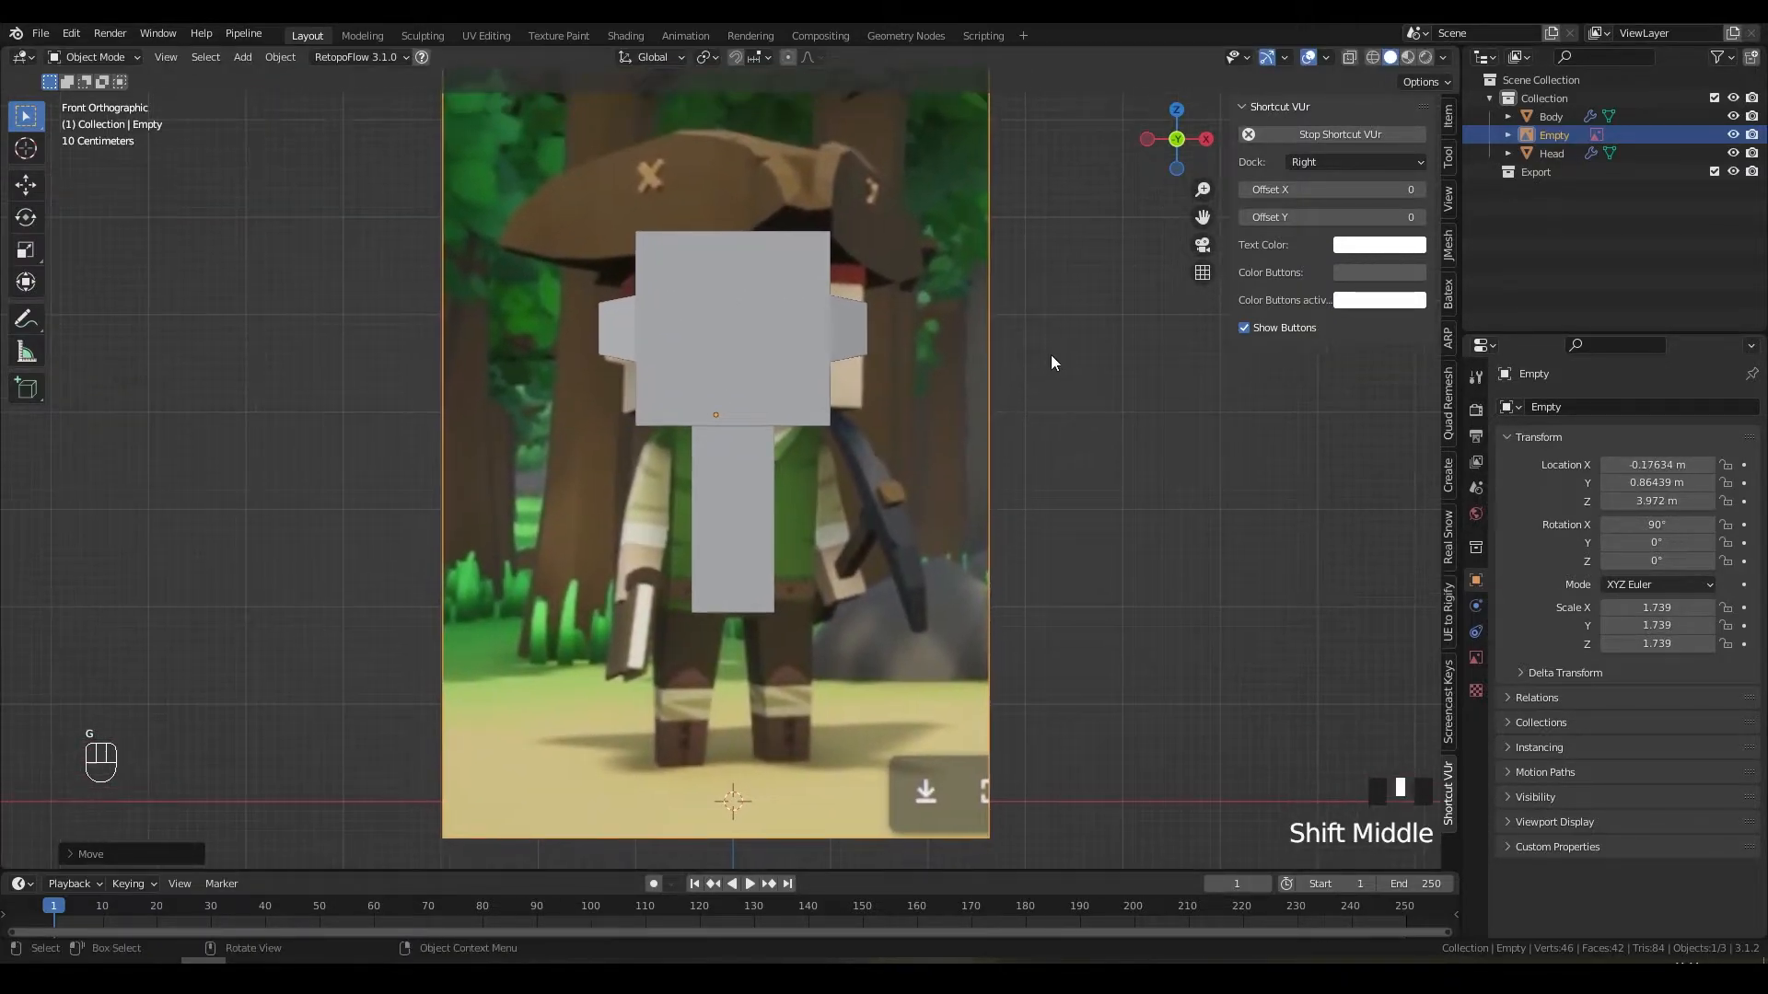
pyautogui.press('g')
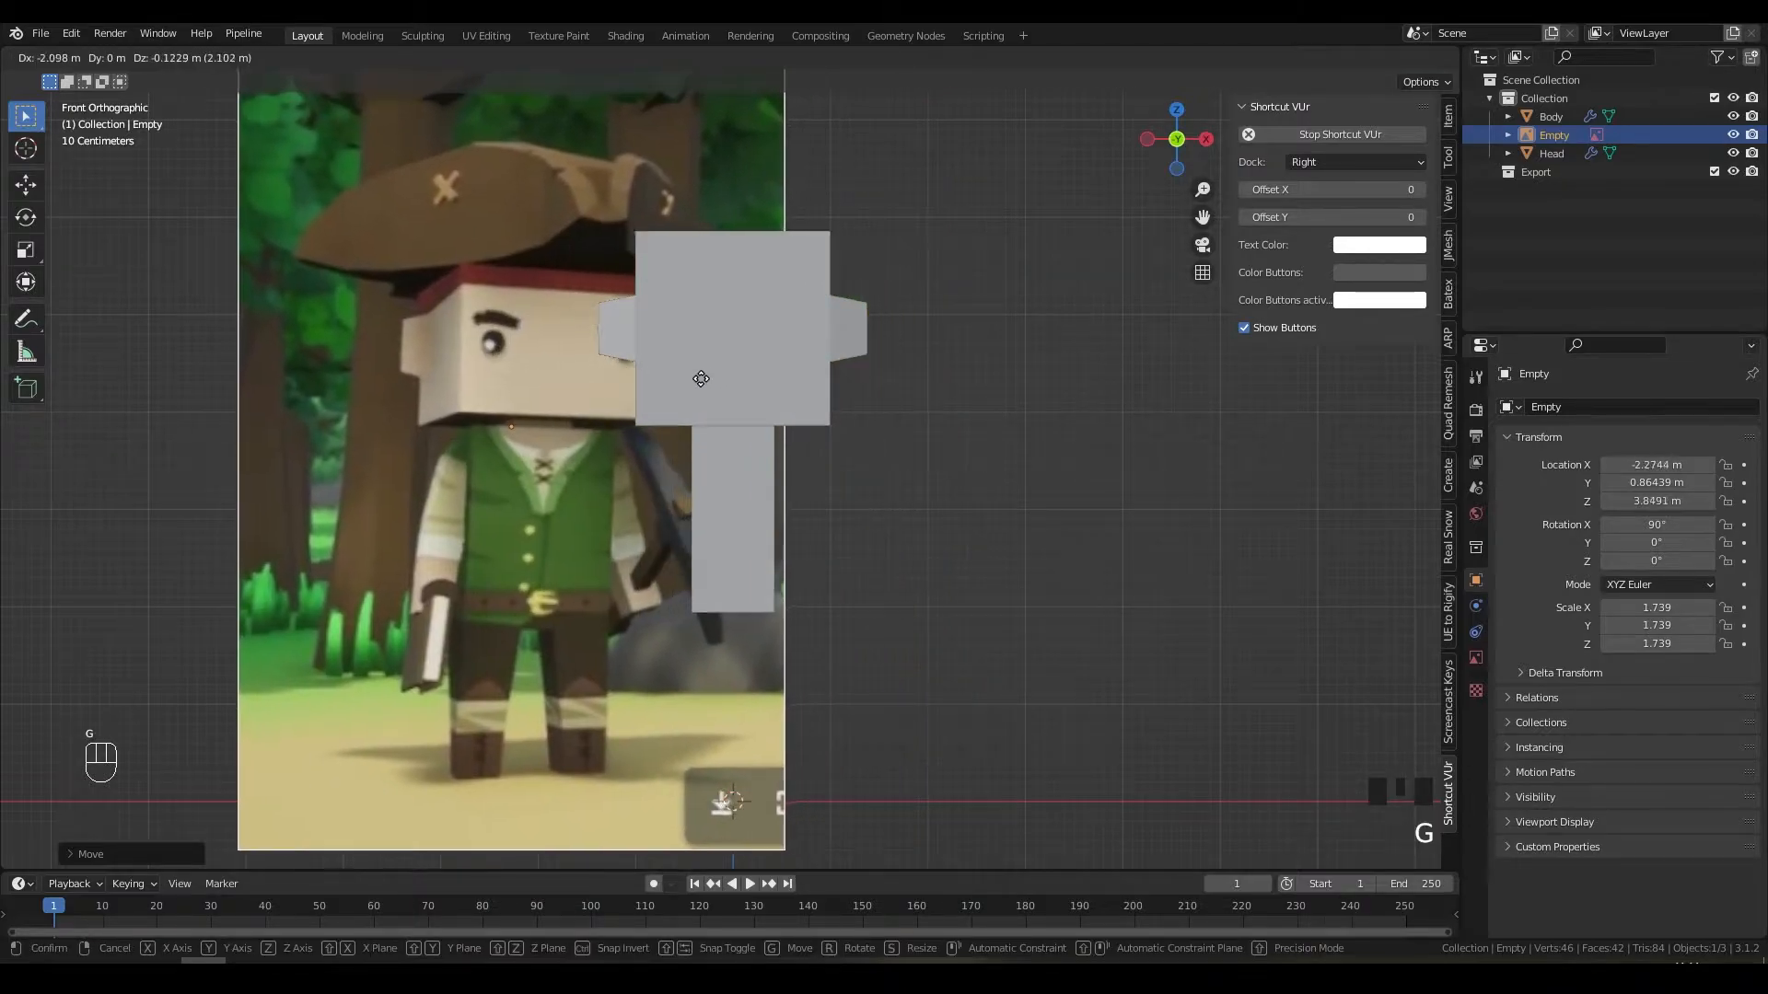
pyautogui.click(718, 368)
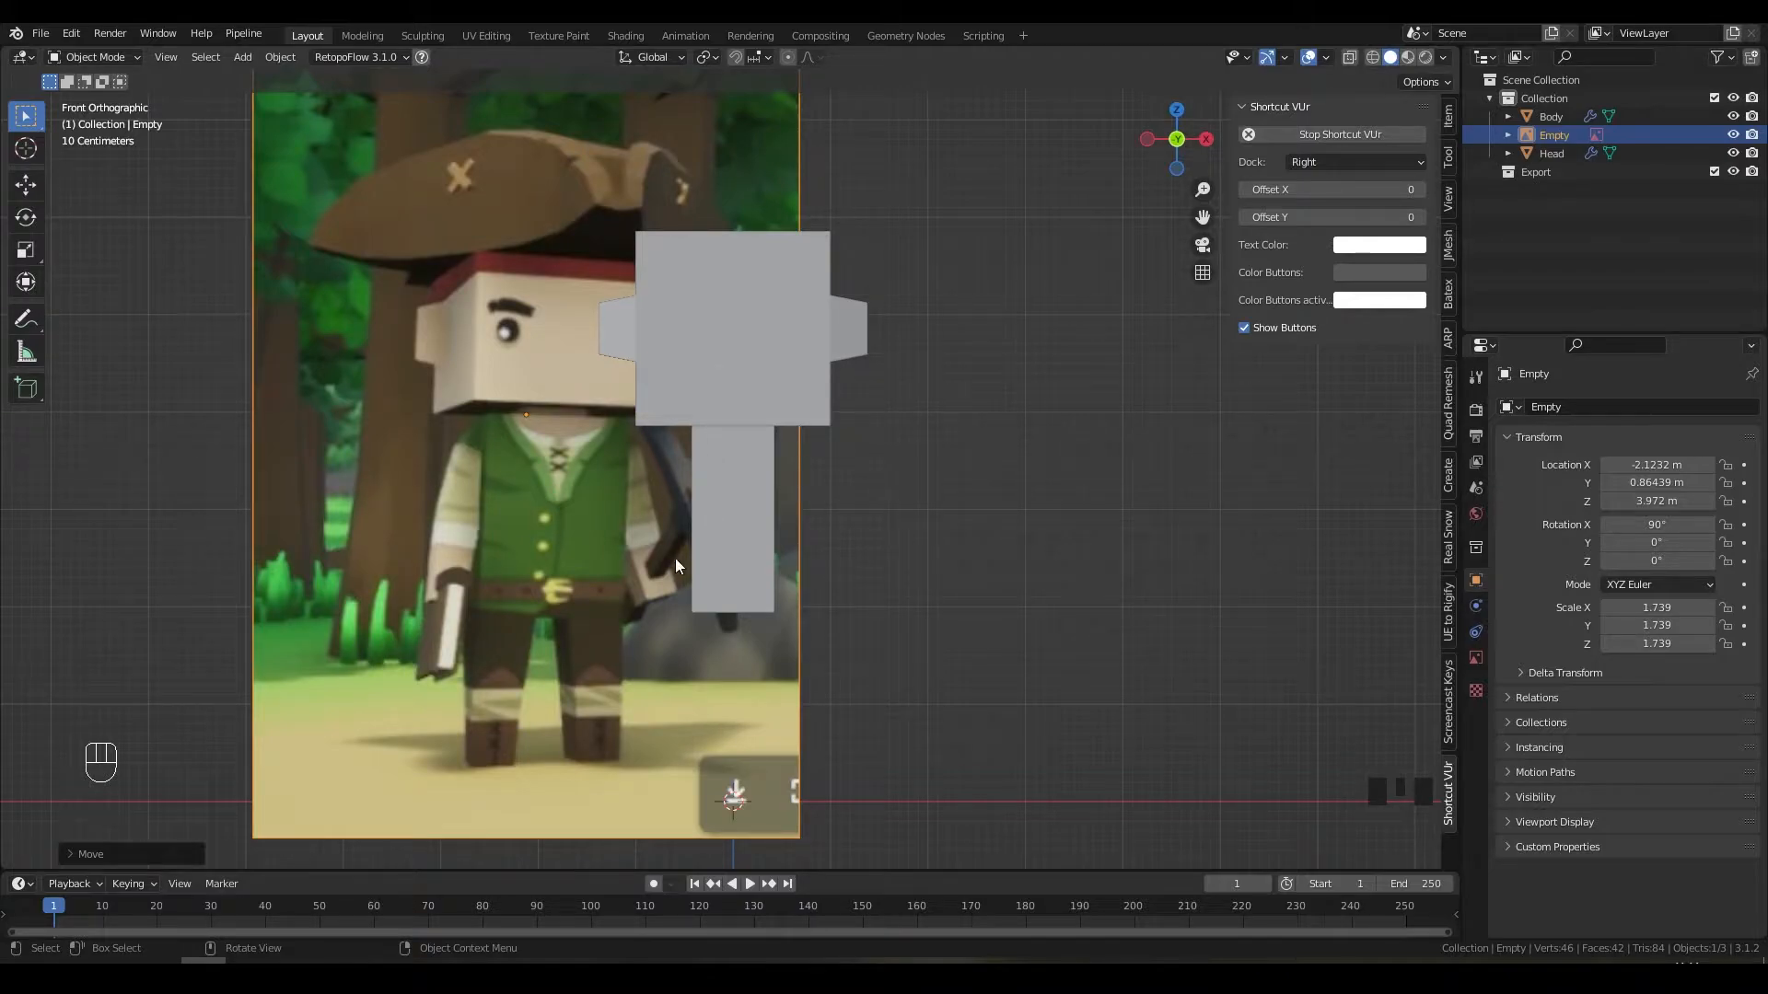
# Step: Shrink the reference image, move it further left, and select the Body object
pyautogui.press('g')
pyautogui.press('space')
pyautogui.press('x')
pyautogui.press('s')
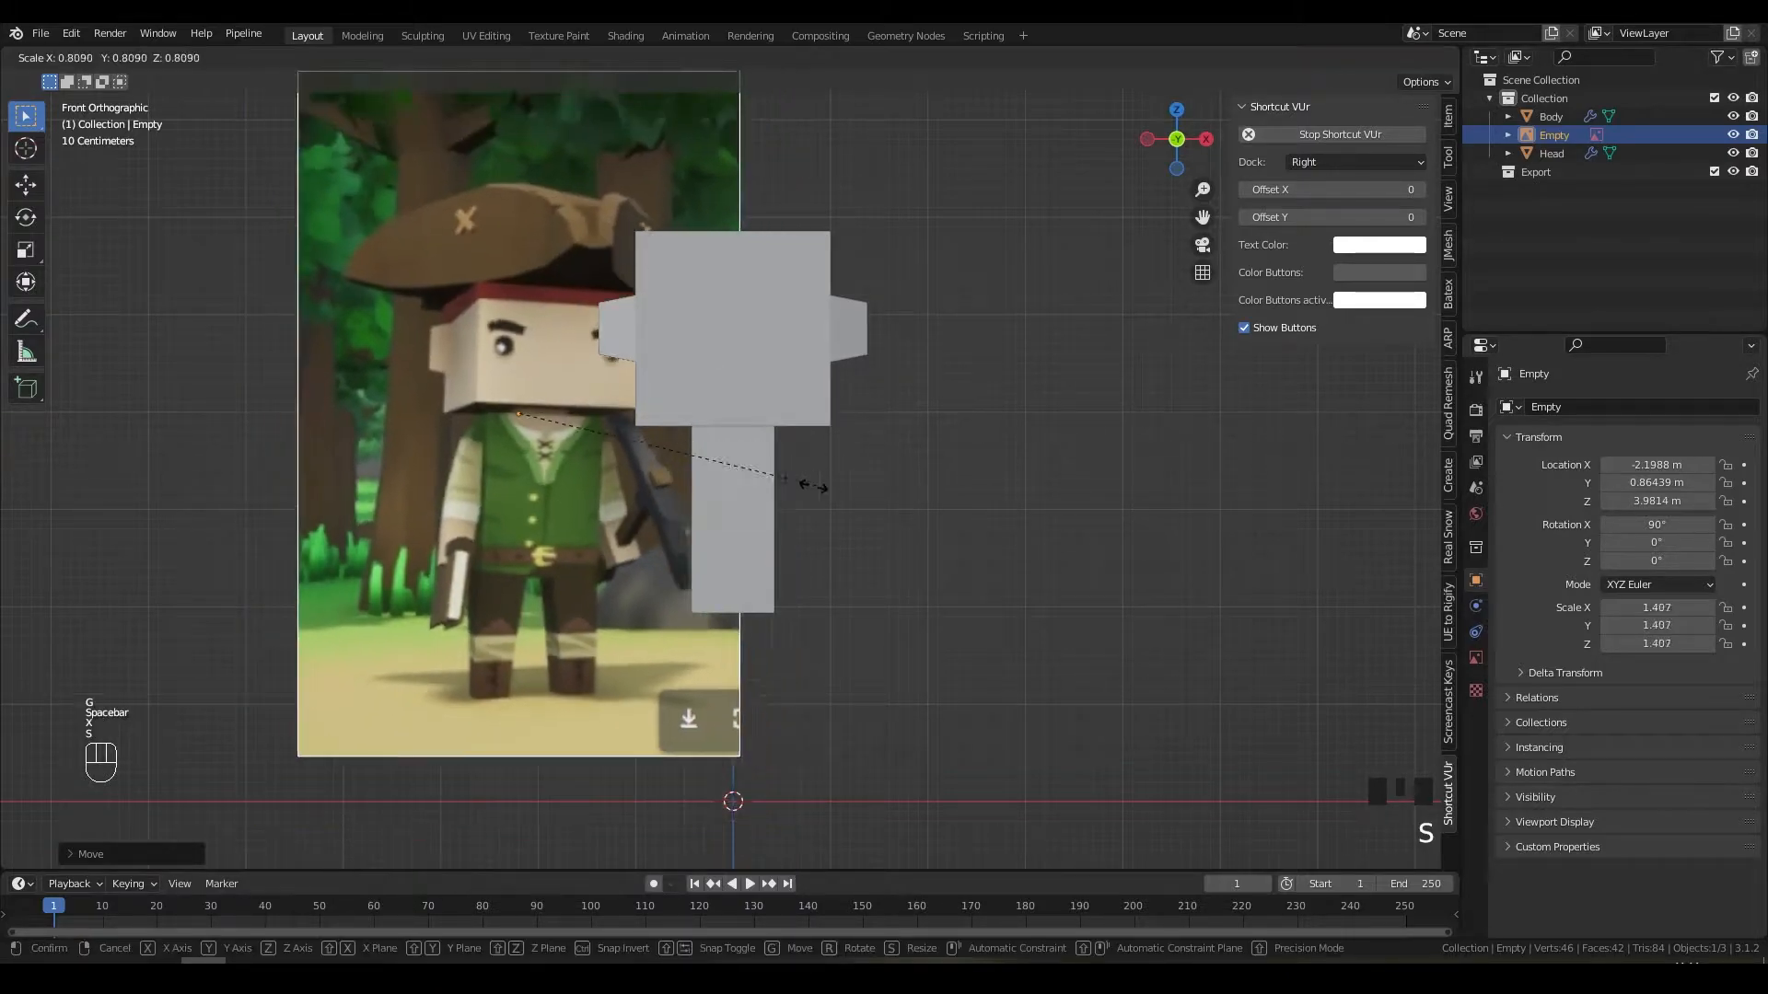
pyautogui.press('g')
pyautogui.click(779, 444)
pyautogui.click(752, 494)
pyautogui.keyDown('shift'); pyautogui.moveTo(751, 501); pyautogui.dragTo(761, 415, button='middle'); pyautogui.keyUp('shift')
# Step: In face-select Edit Mode, extrude the Body pillar's front face outward
pyautogui.scroll(3, 687, 466)
pyautogui.press('Tab')
pyautogui.press('3')
pyautogui.click(647, 413)
pyautogui.press('e')
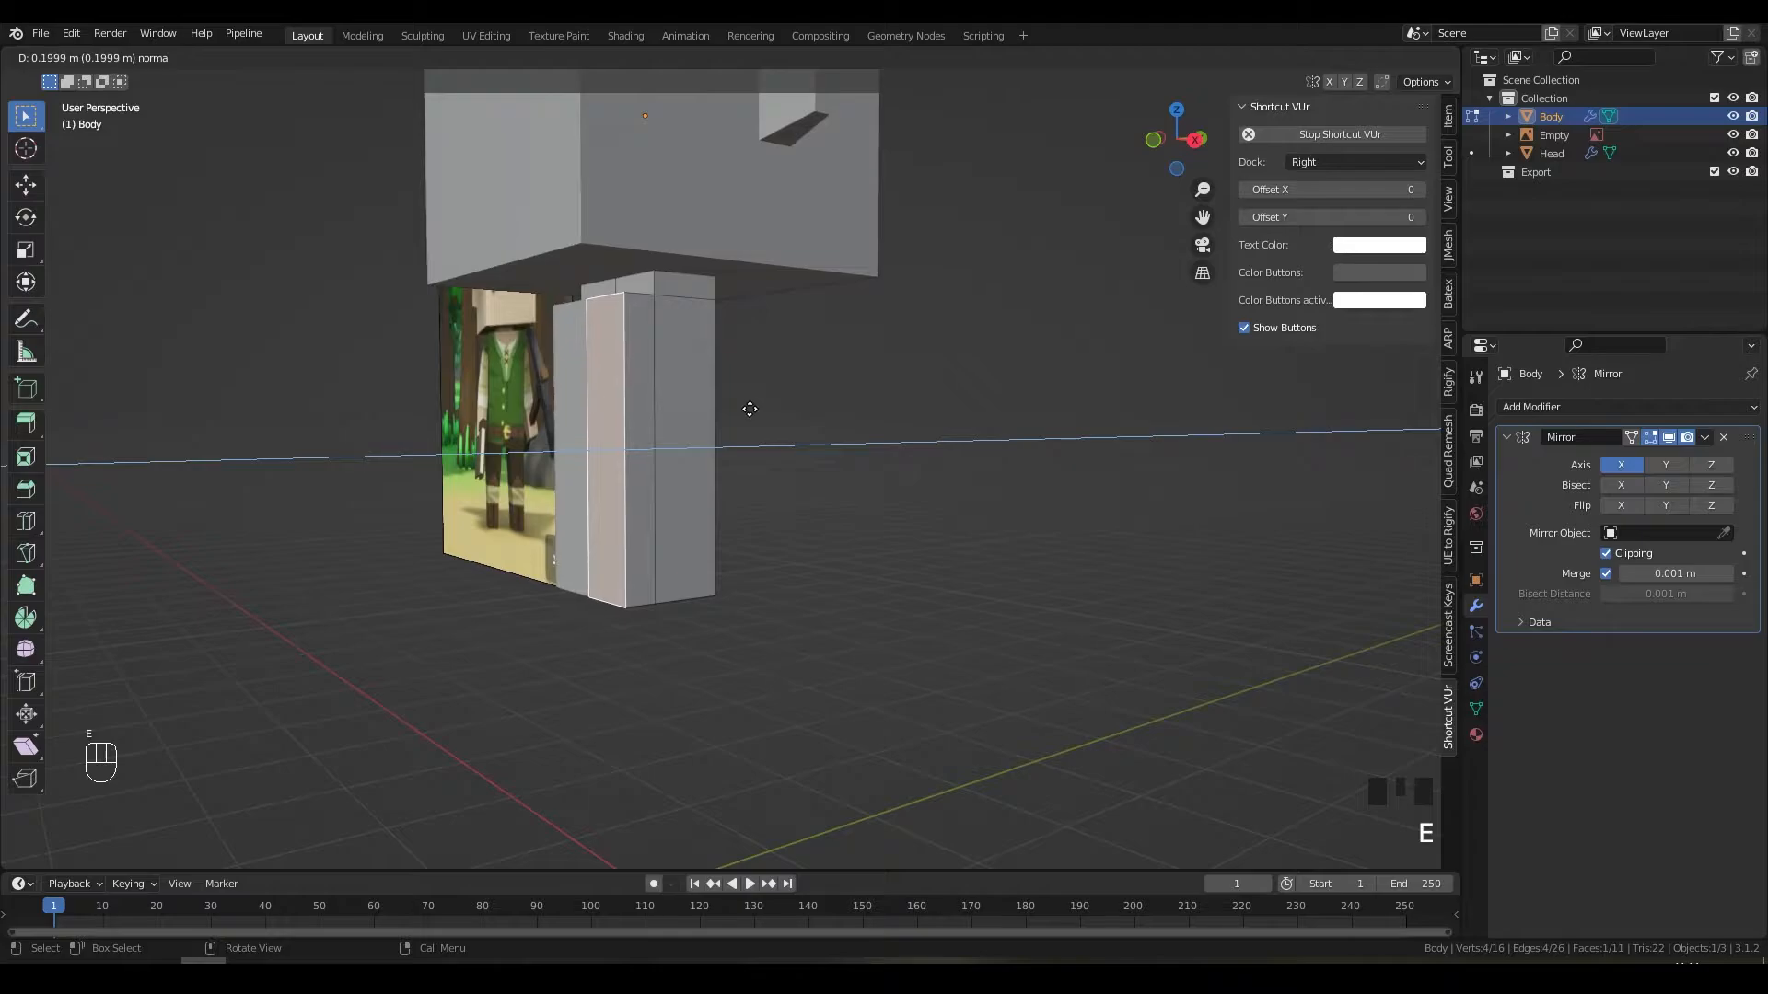
pyautogui.click(749, 406)
# Step: Extrude a side face of the pillar outward
pyautogui.moveTo(749, 406); pyautogui.dragTo(551, 402, button='middle')
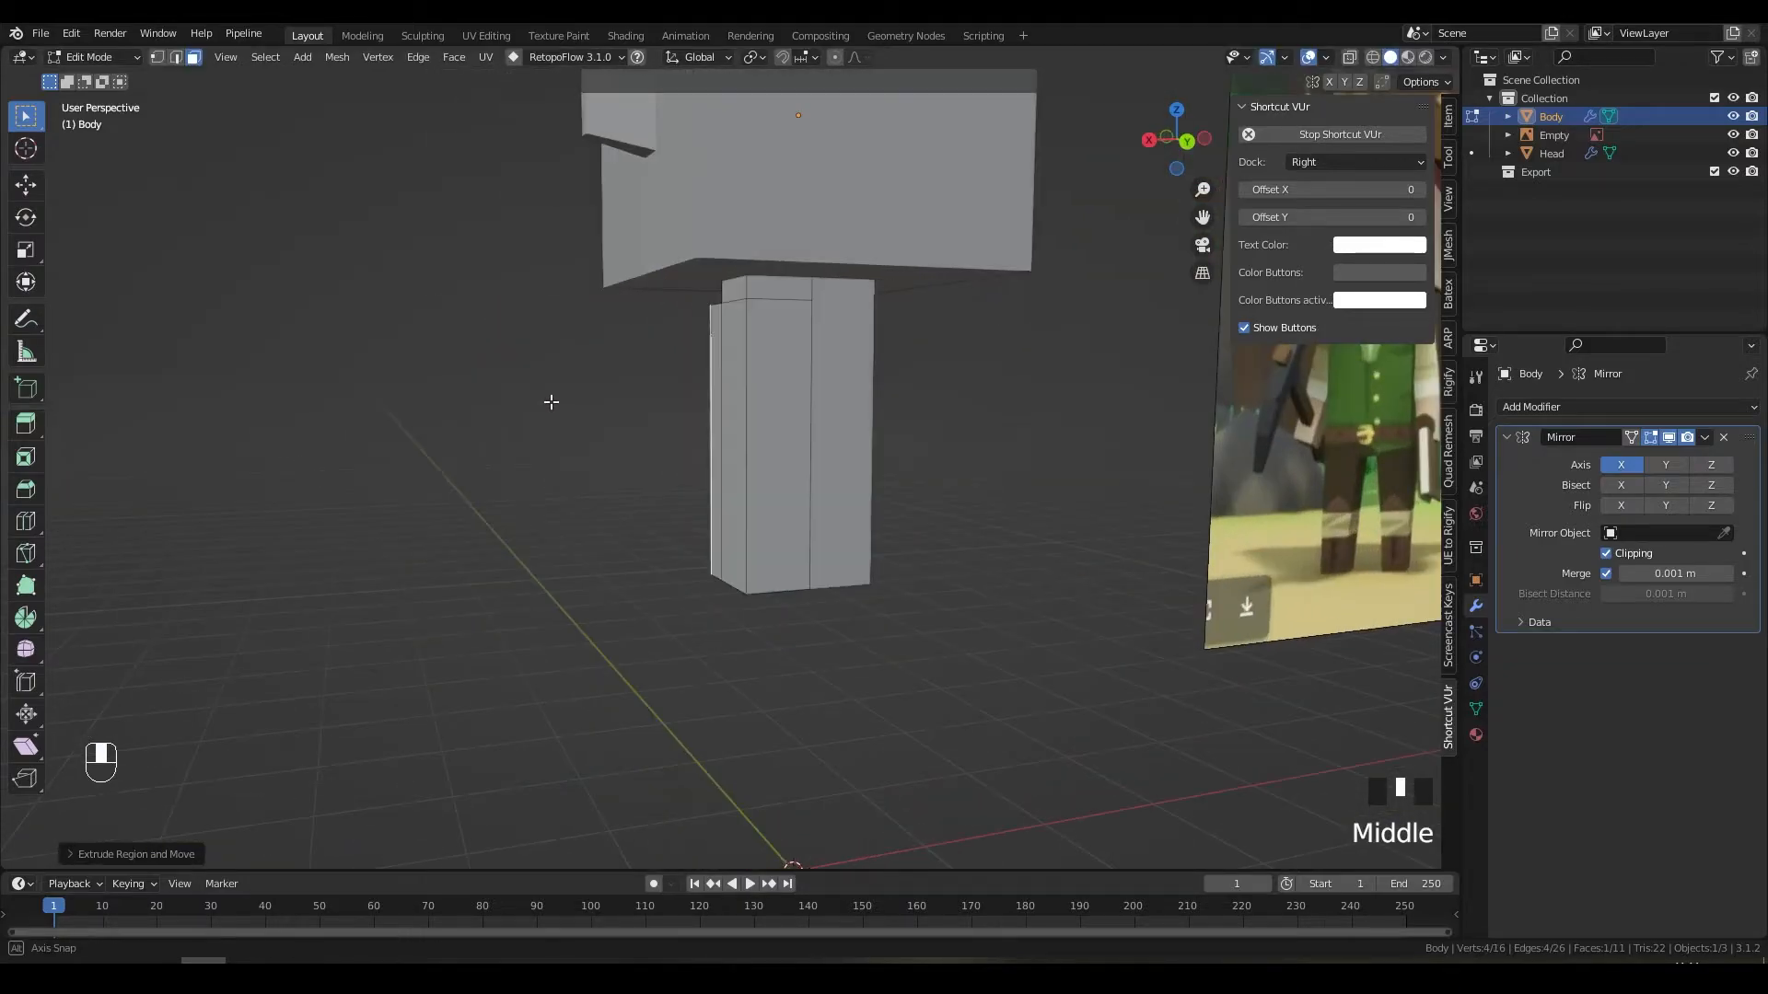
pyautogui.click(798, 365)
pyautogui.moveTo(799, 364); pyautogui.dragTo(845, 380, button='middle')
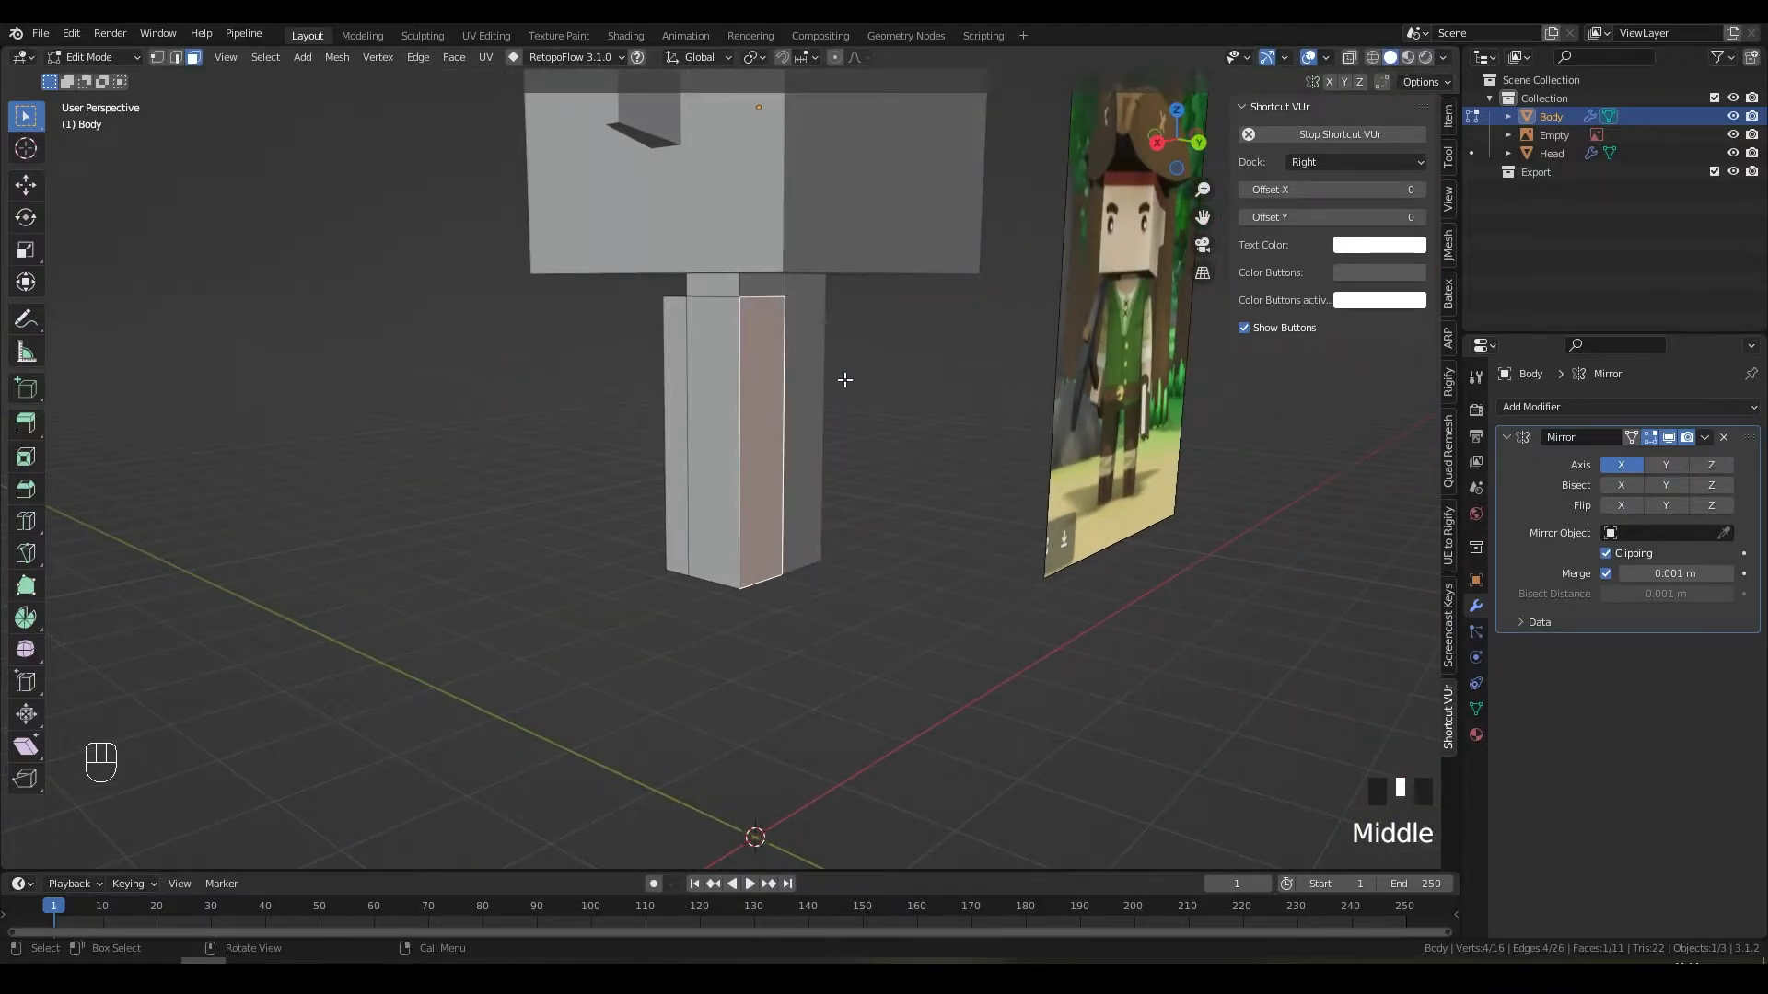
pyautogui.press('e')
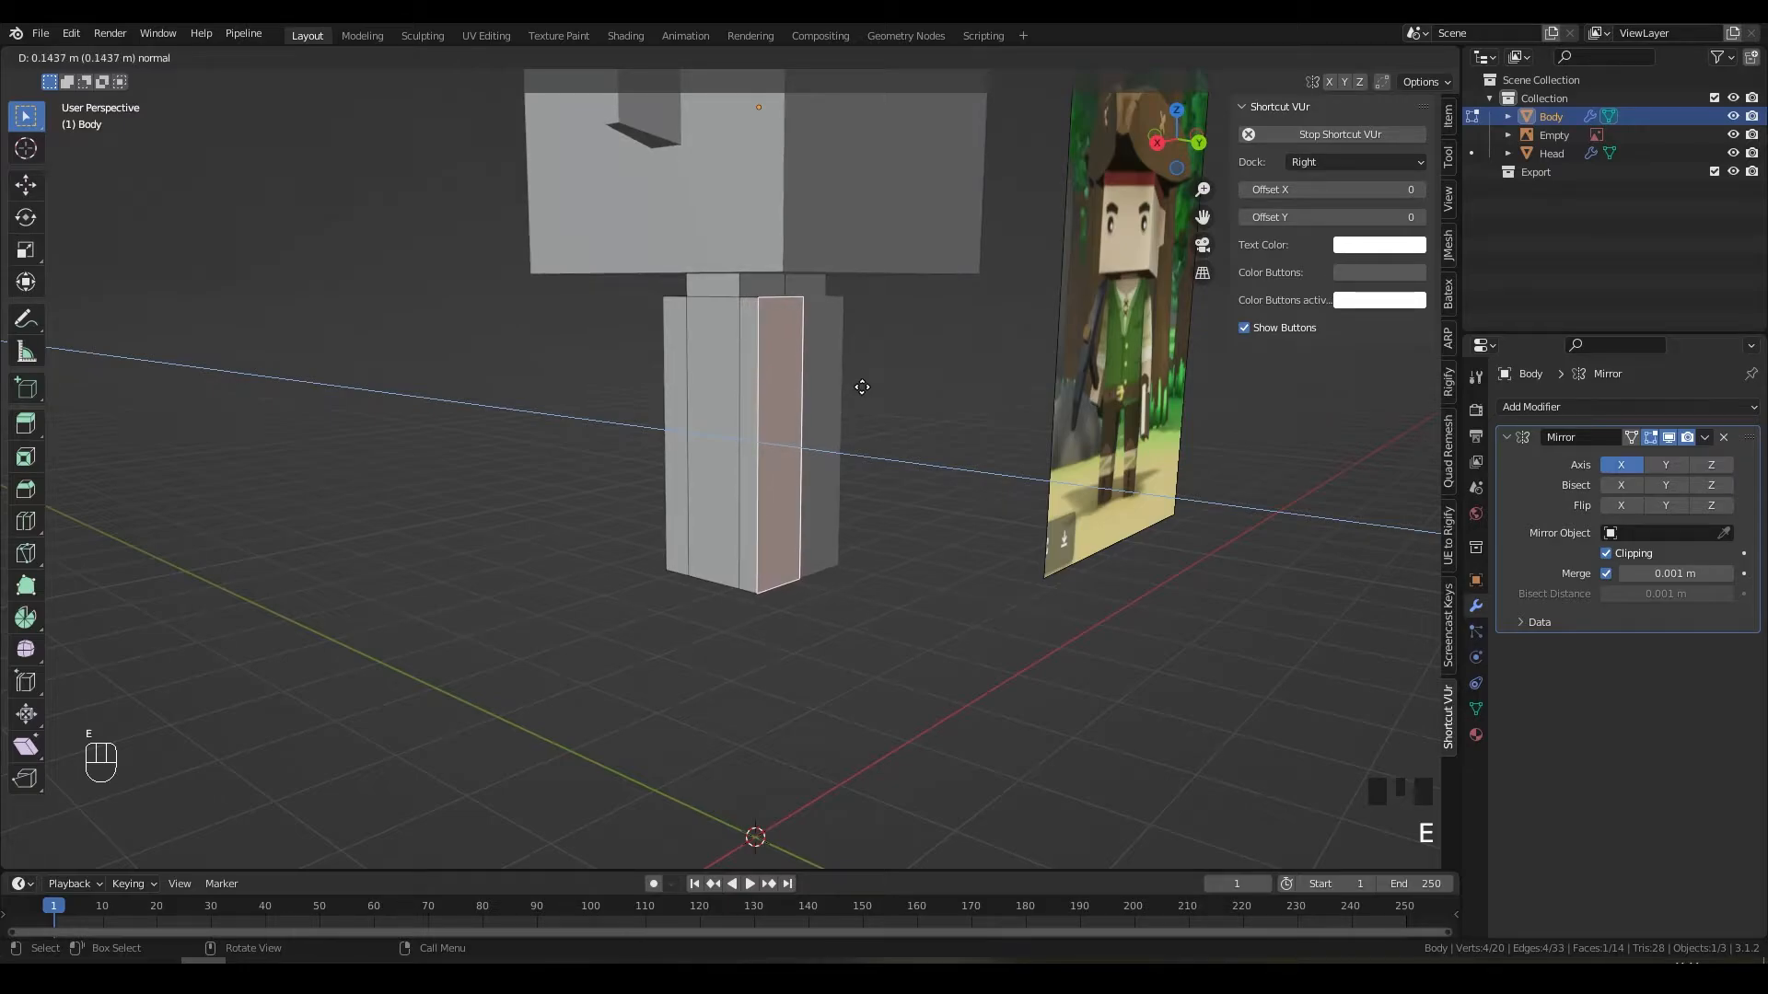
pyautogui.click(863, 387)
# Step: Box-select faces across the pillar, including the thin right side face
pyautogui.moveTo(863, 387); pyautogui.dragTo(854, 375, button='middle')
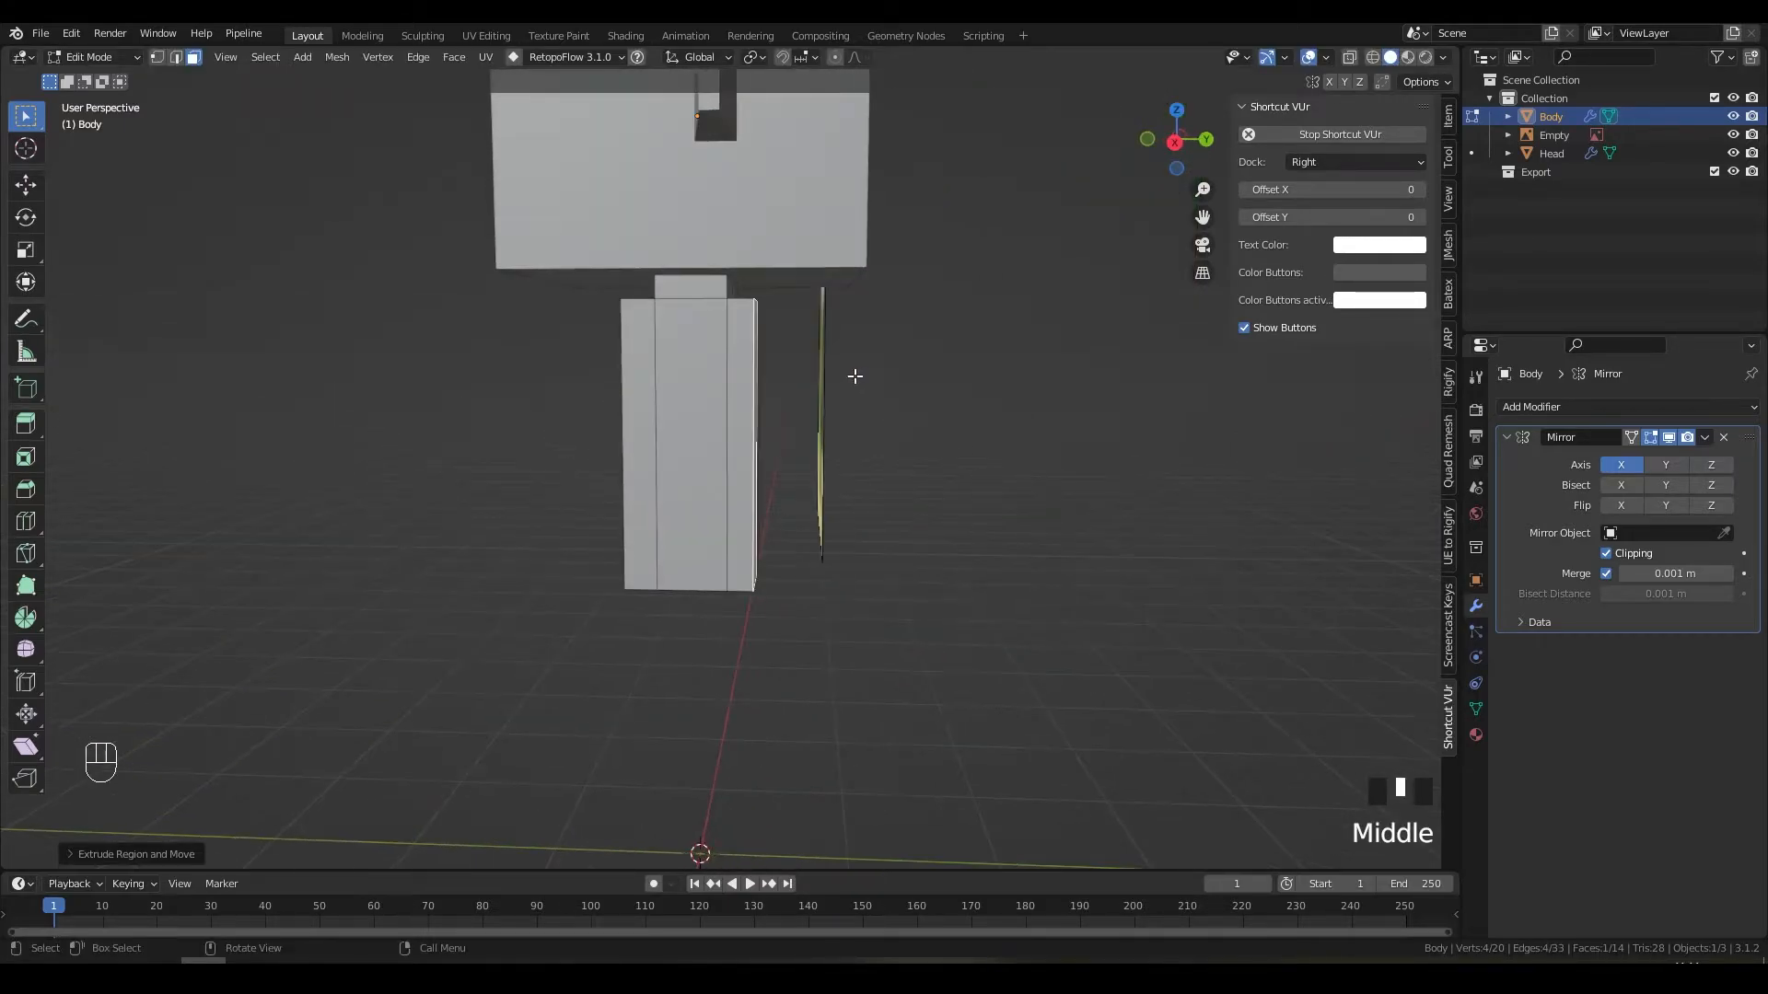
pyautogui.moveTo(638, 323); pyautogui.dragTo(754, 394)
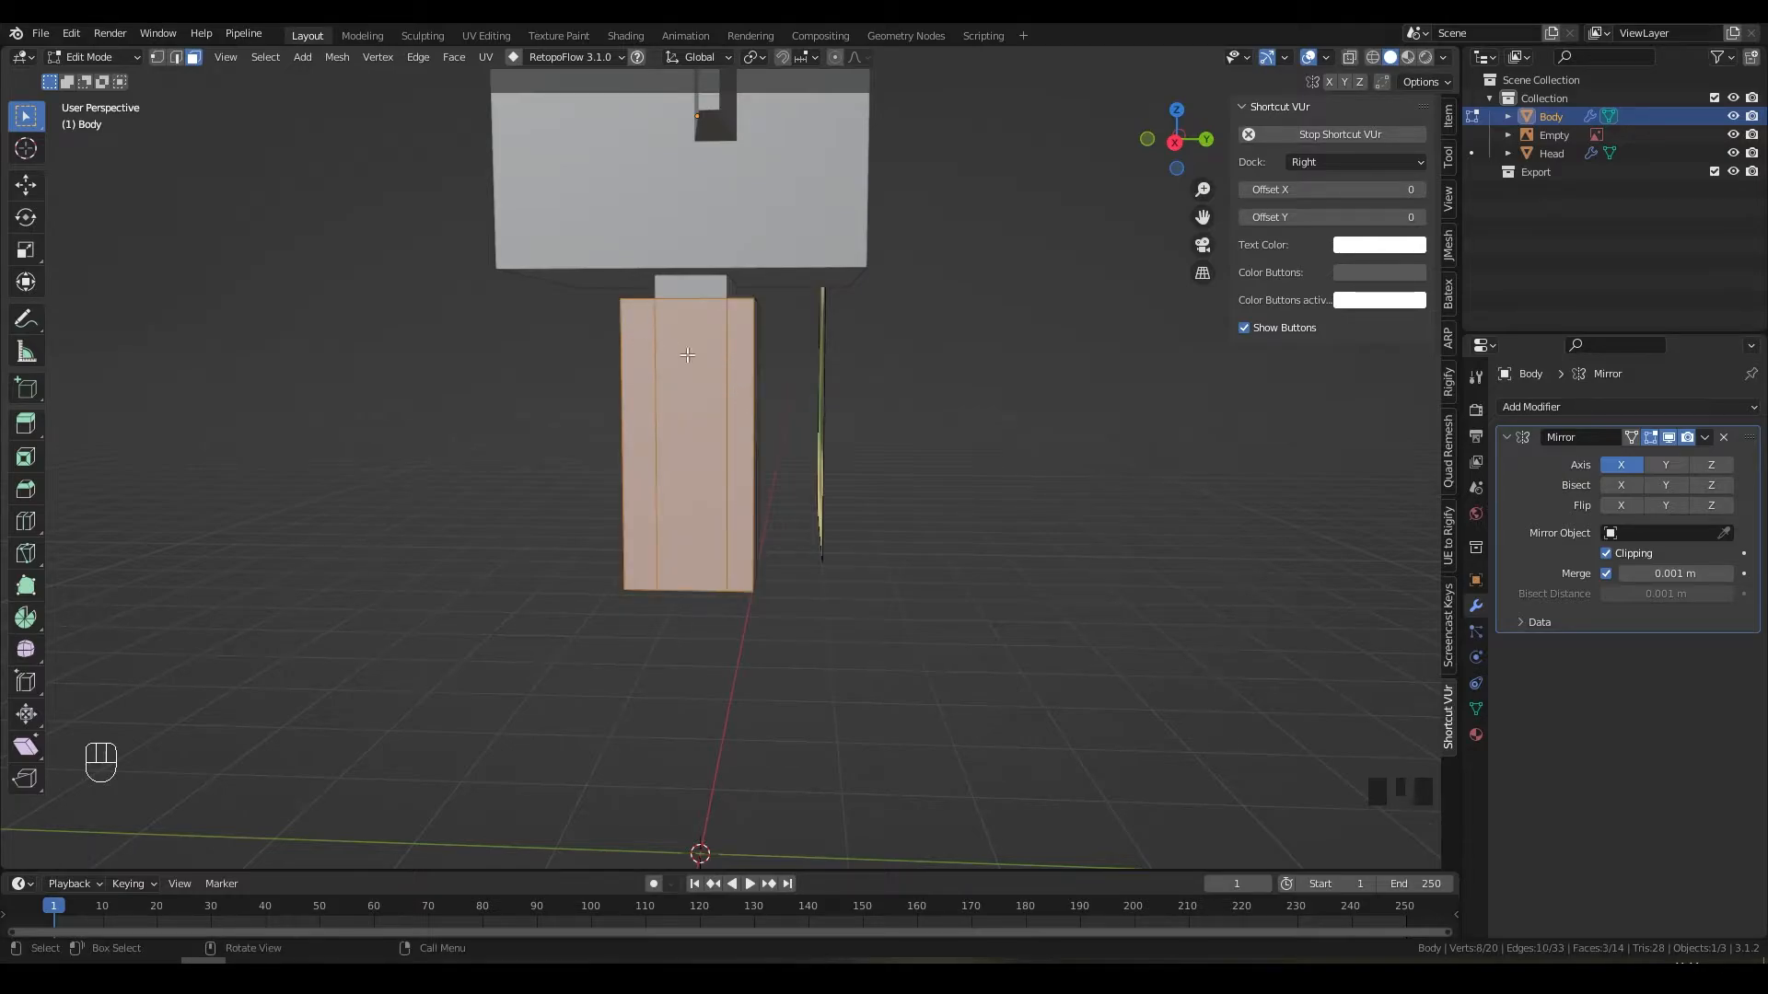
pyautogui.moveTo(651, 332); pyautogui.dragTo(1008, 430)
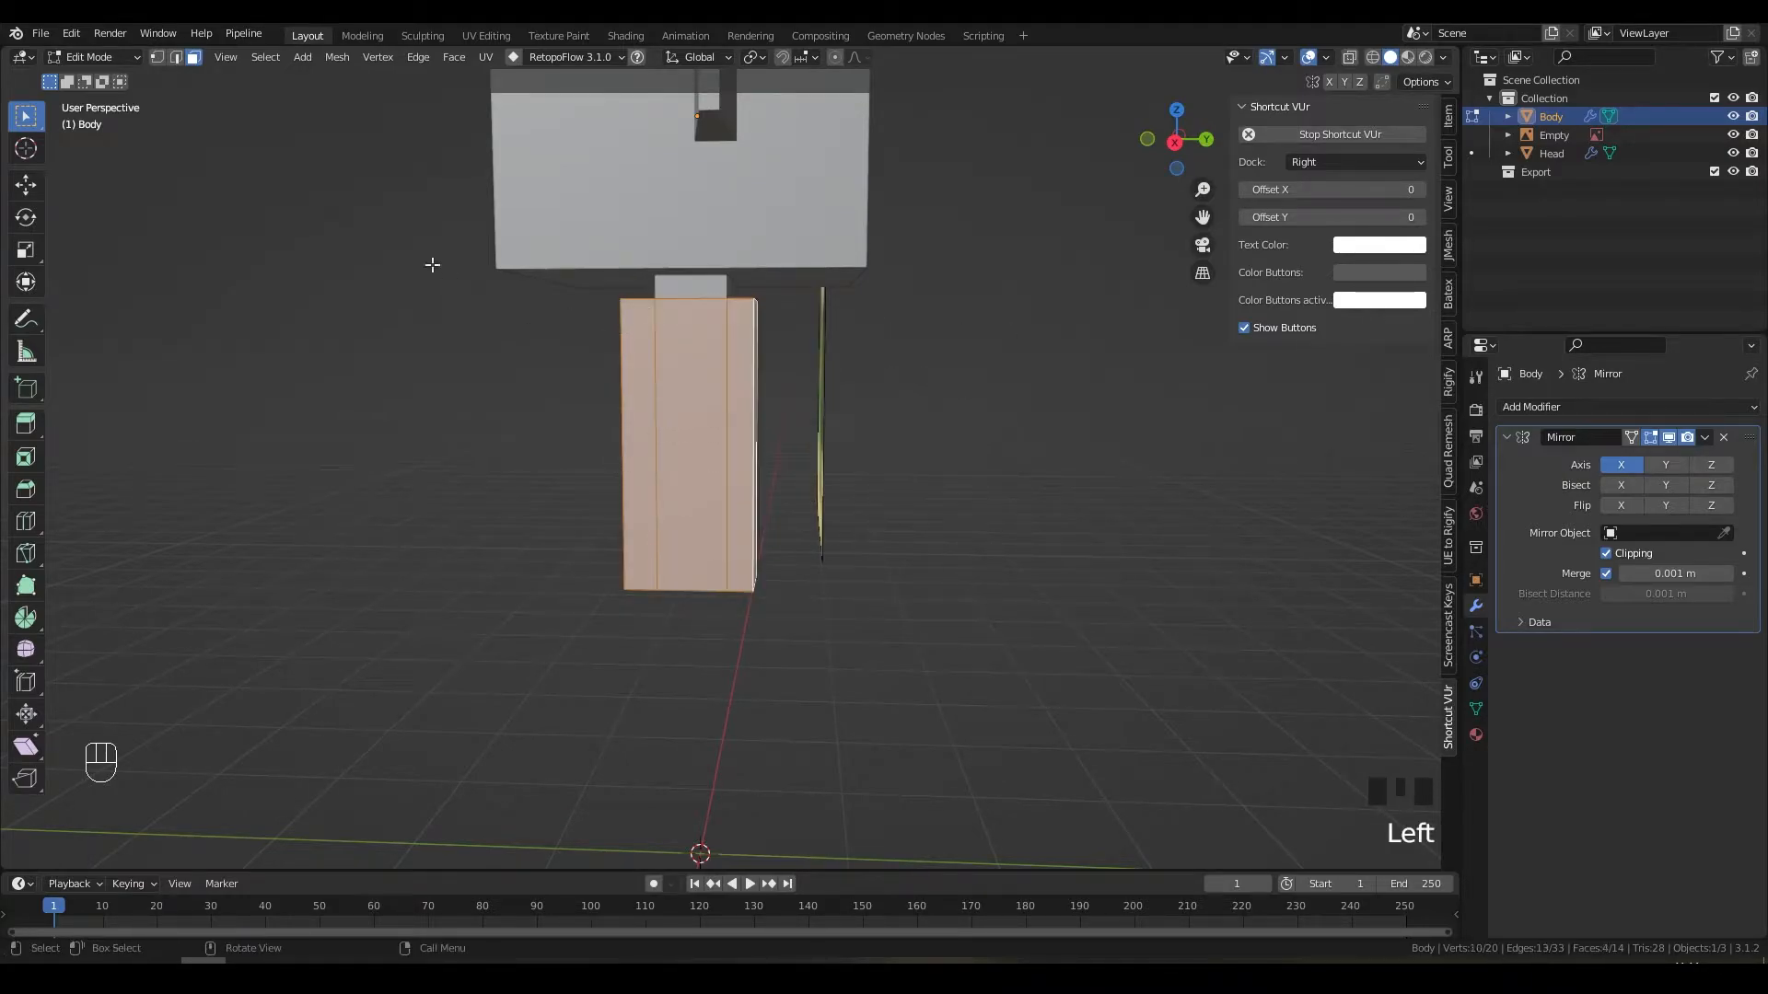
pyautogui.click(28, 120)
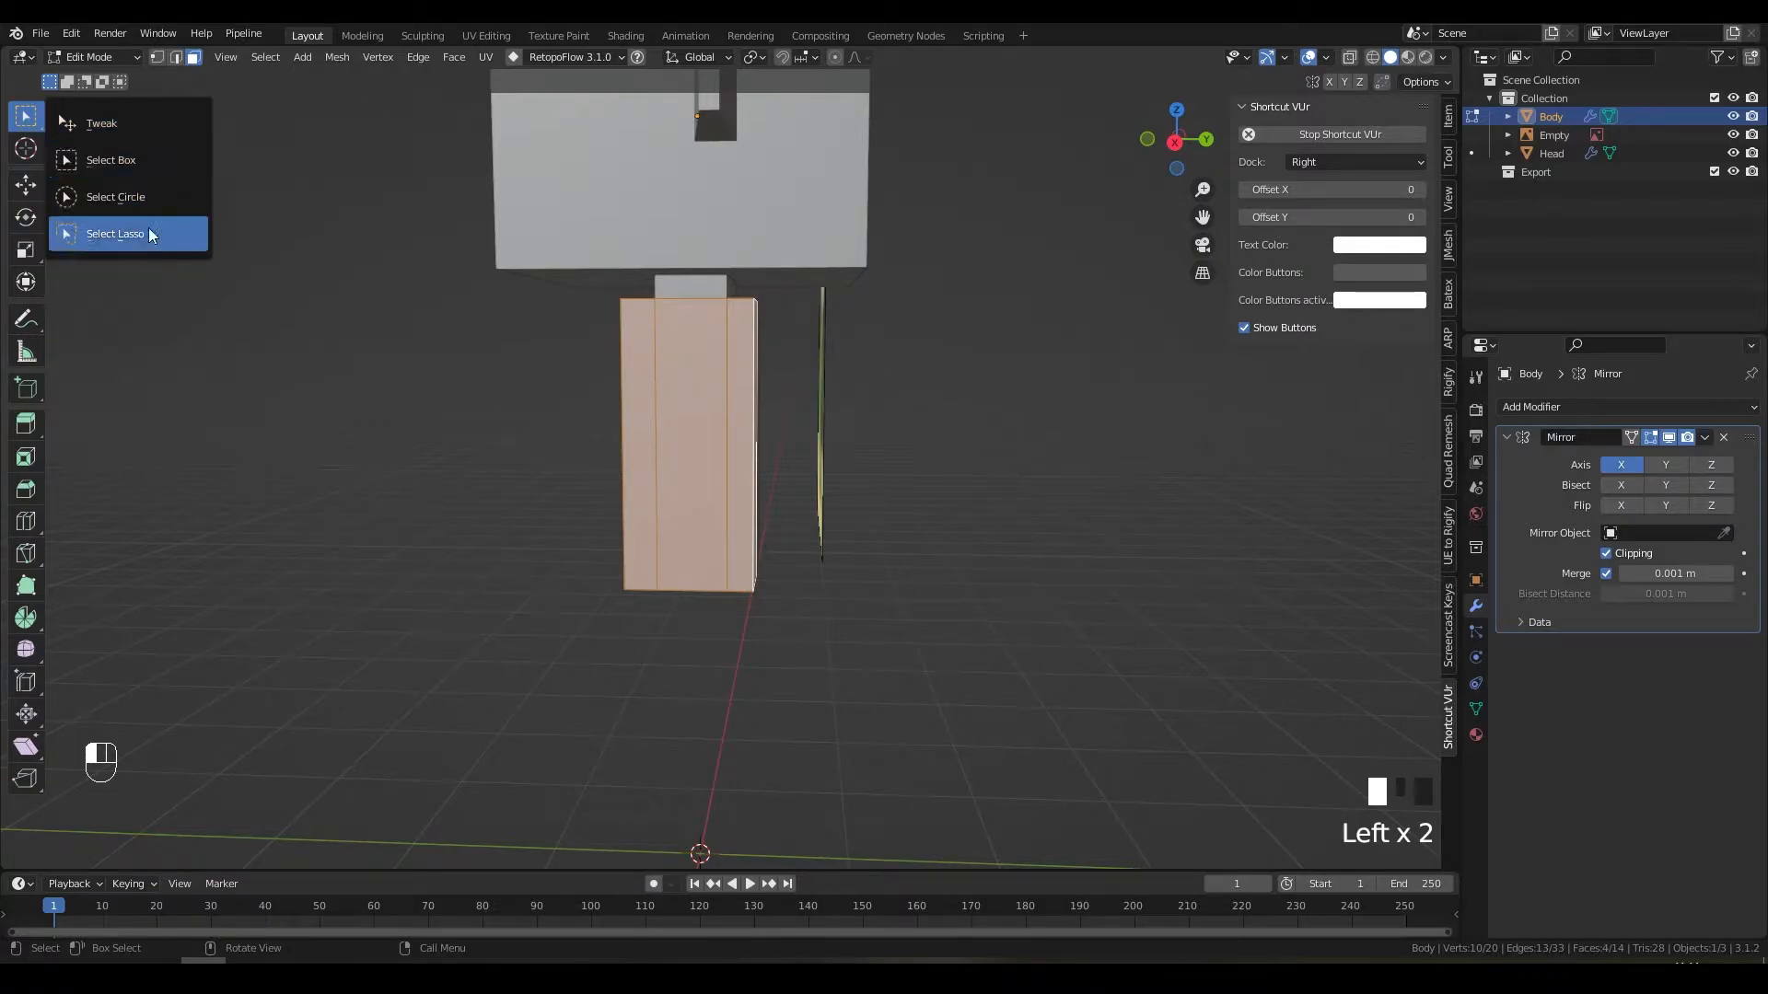
pyautogui.click(147, 159)
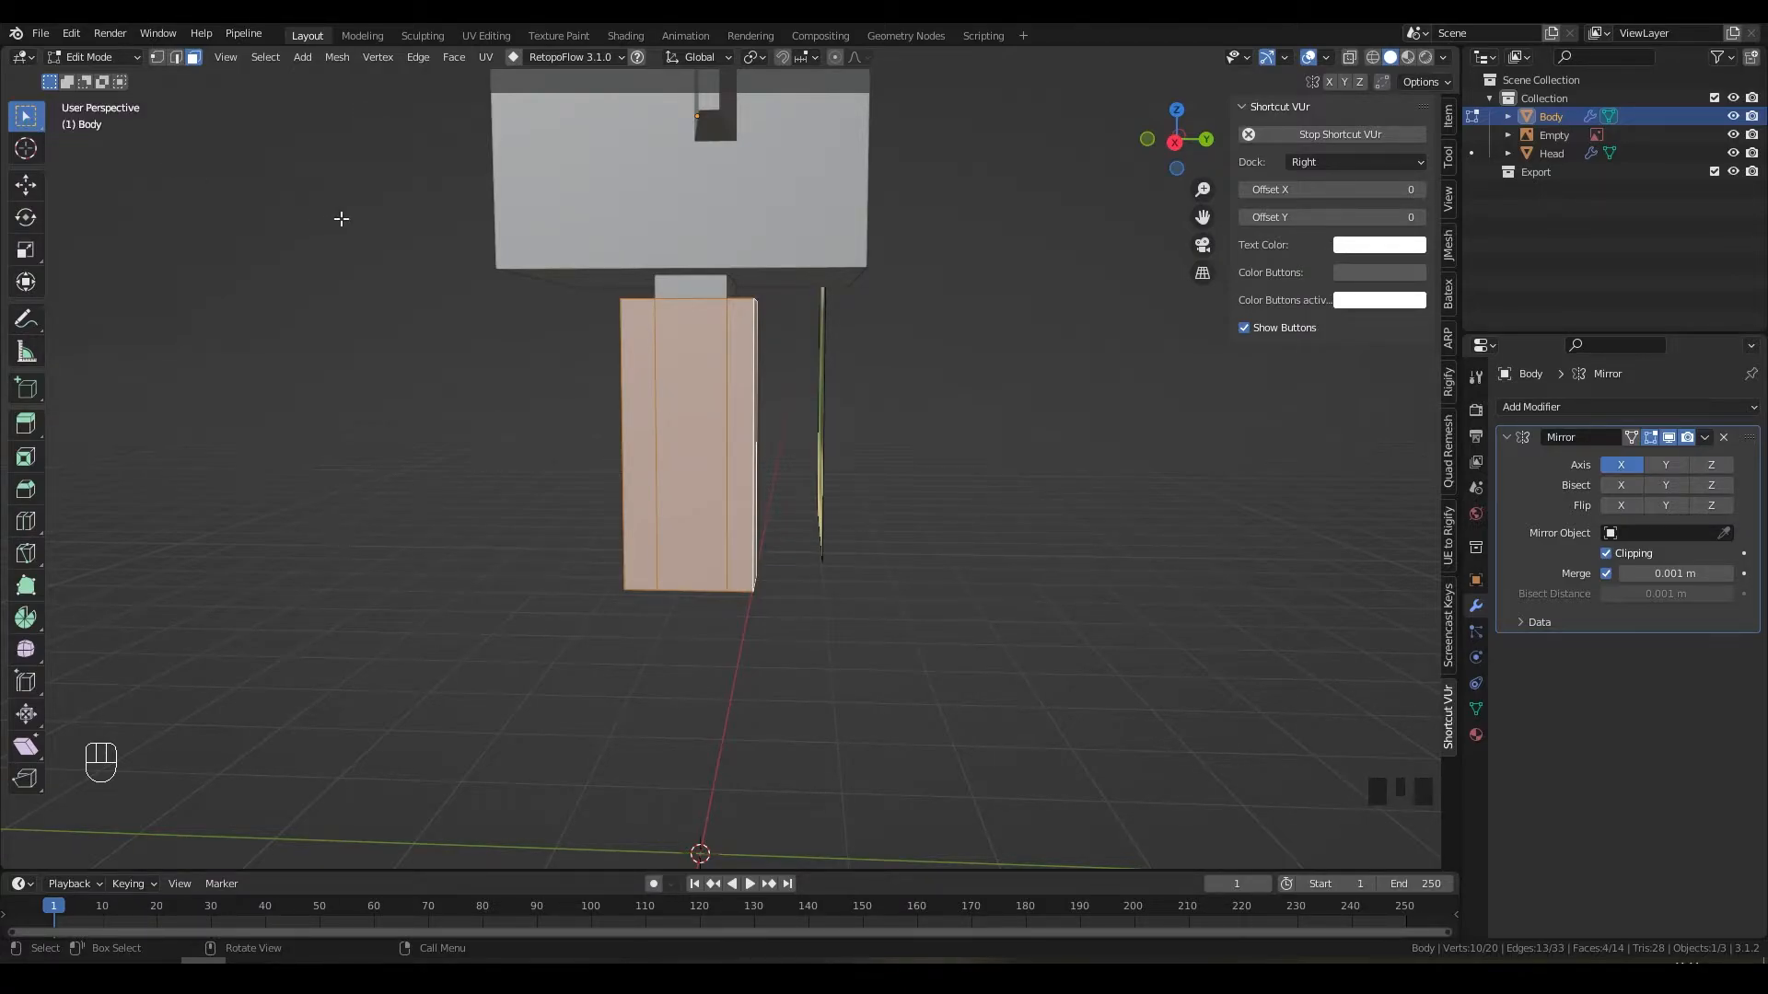
pyautogui.moveTo(702, 358); pyautogui.dragTo(942, 356, button='middle')
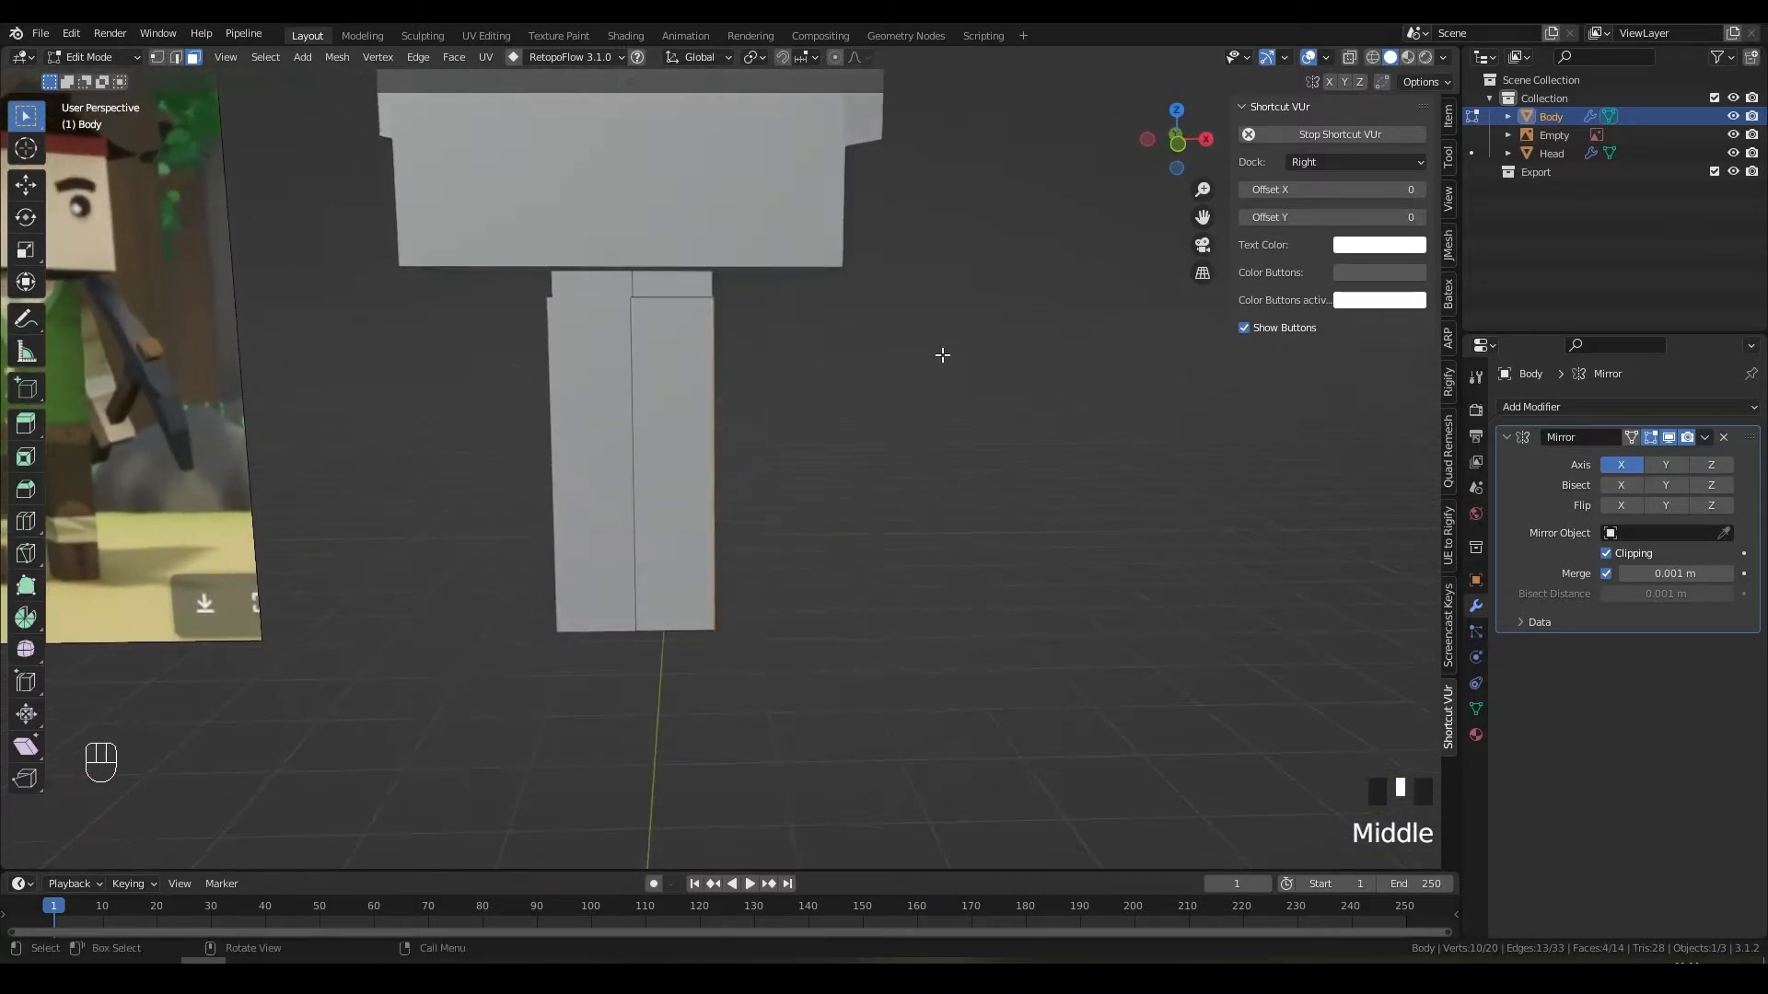
# Step: In front view, extrude the side face about 0.33 m along global X, then return to Object Mode
pyautogui.press('KP_1')
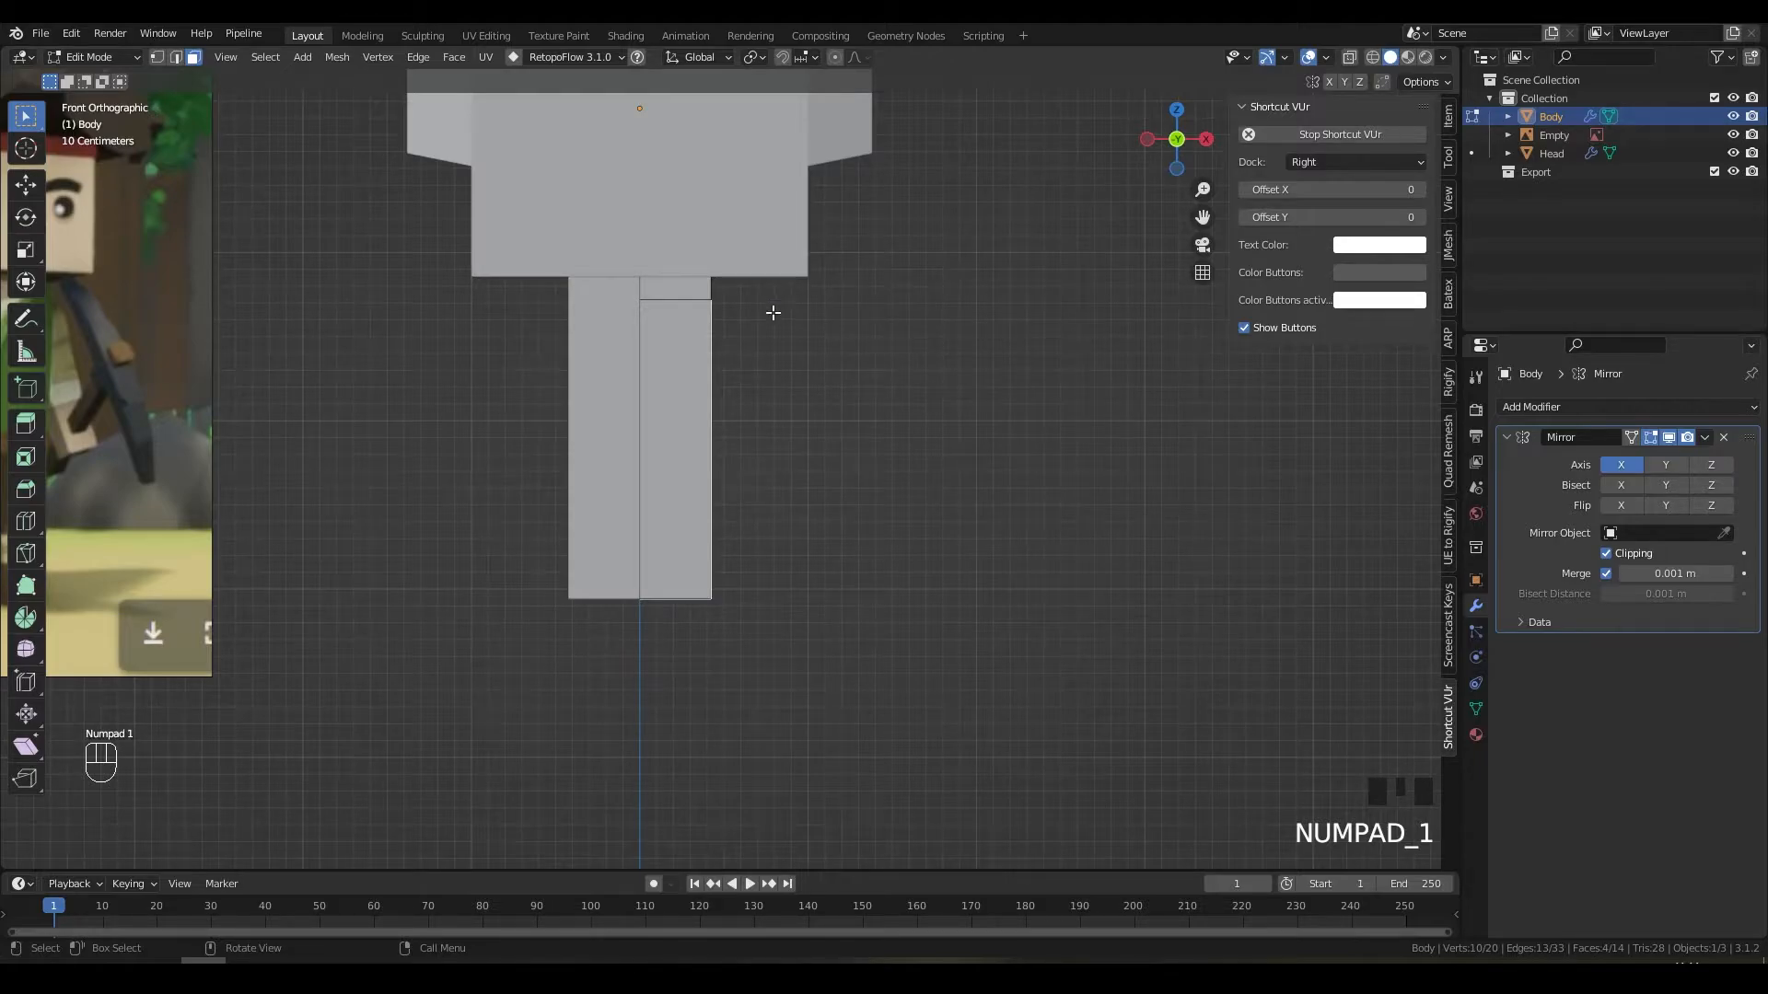
pyautogui.press('e')
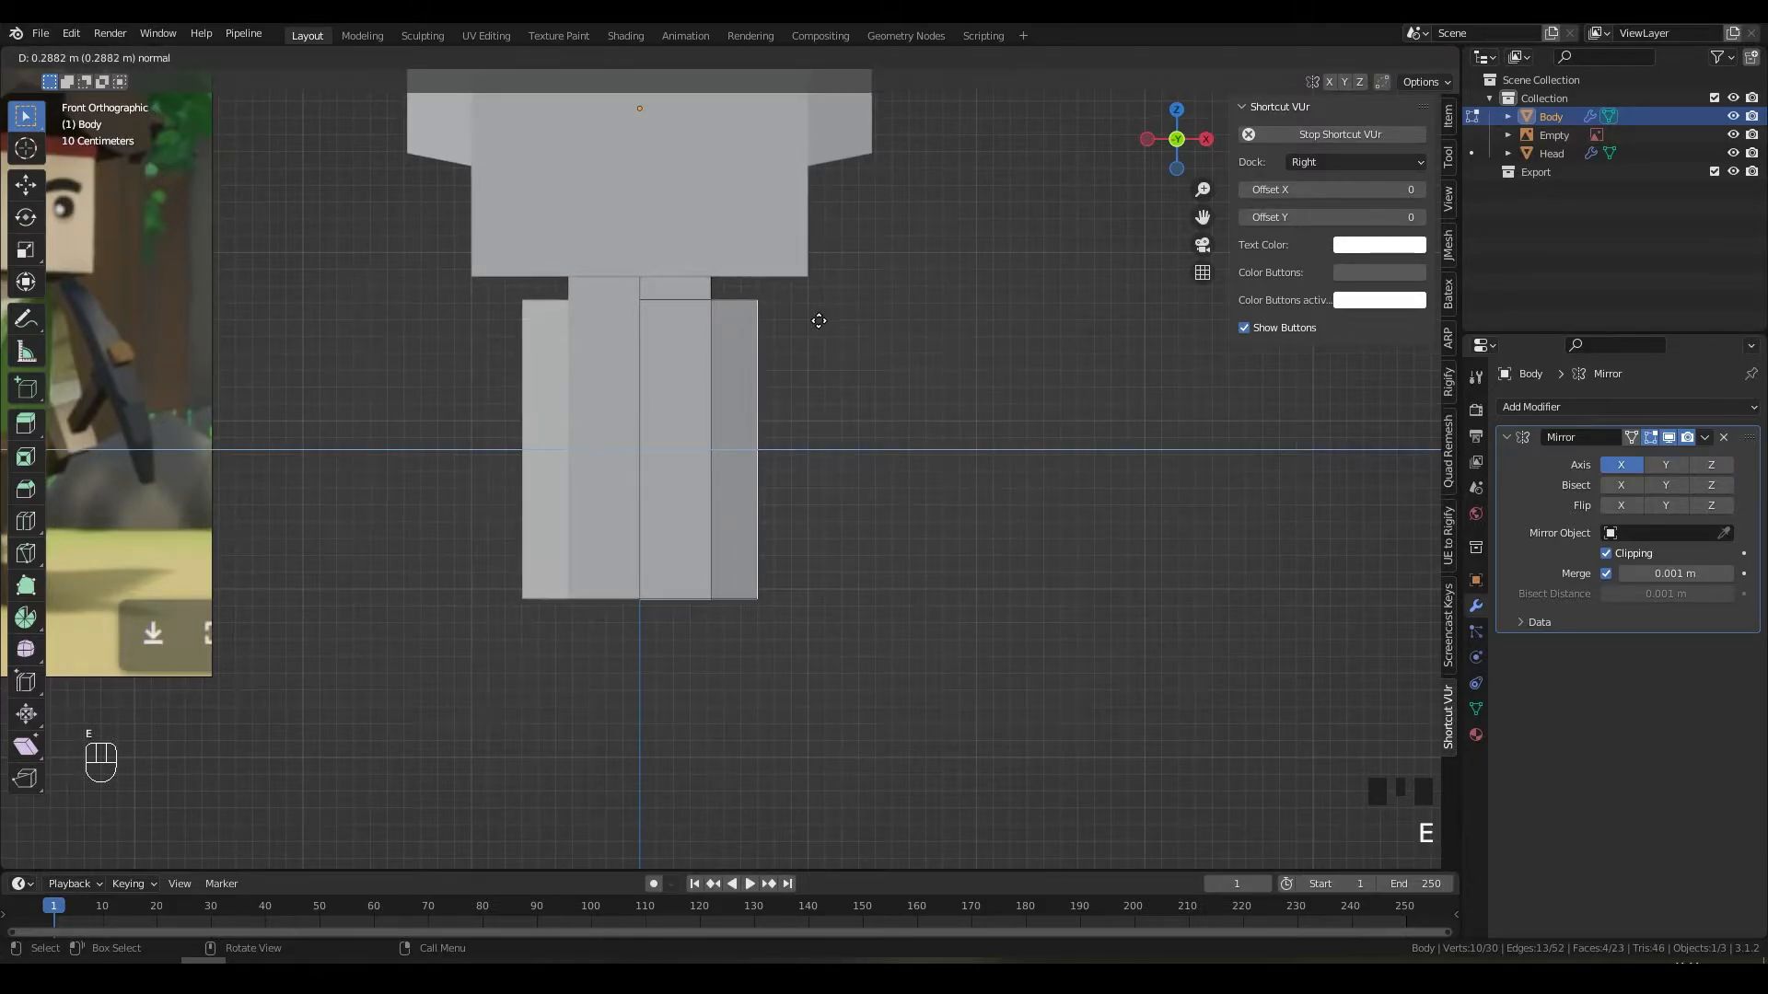
pyautogui.press('x')
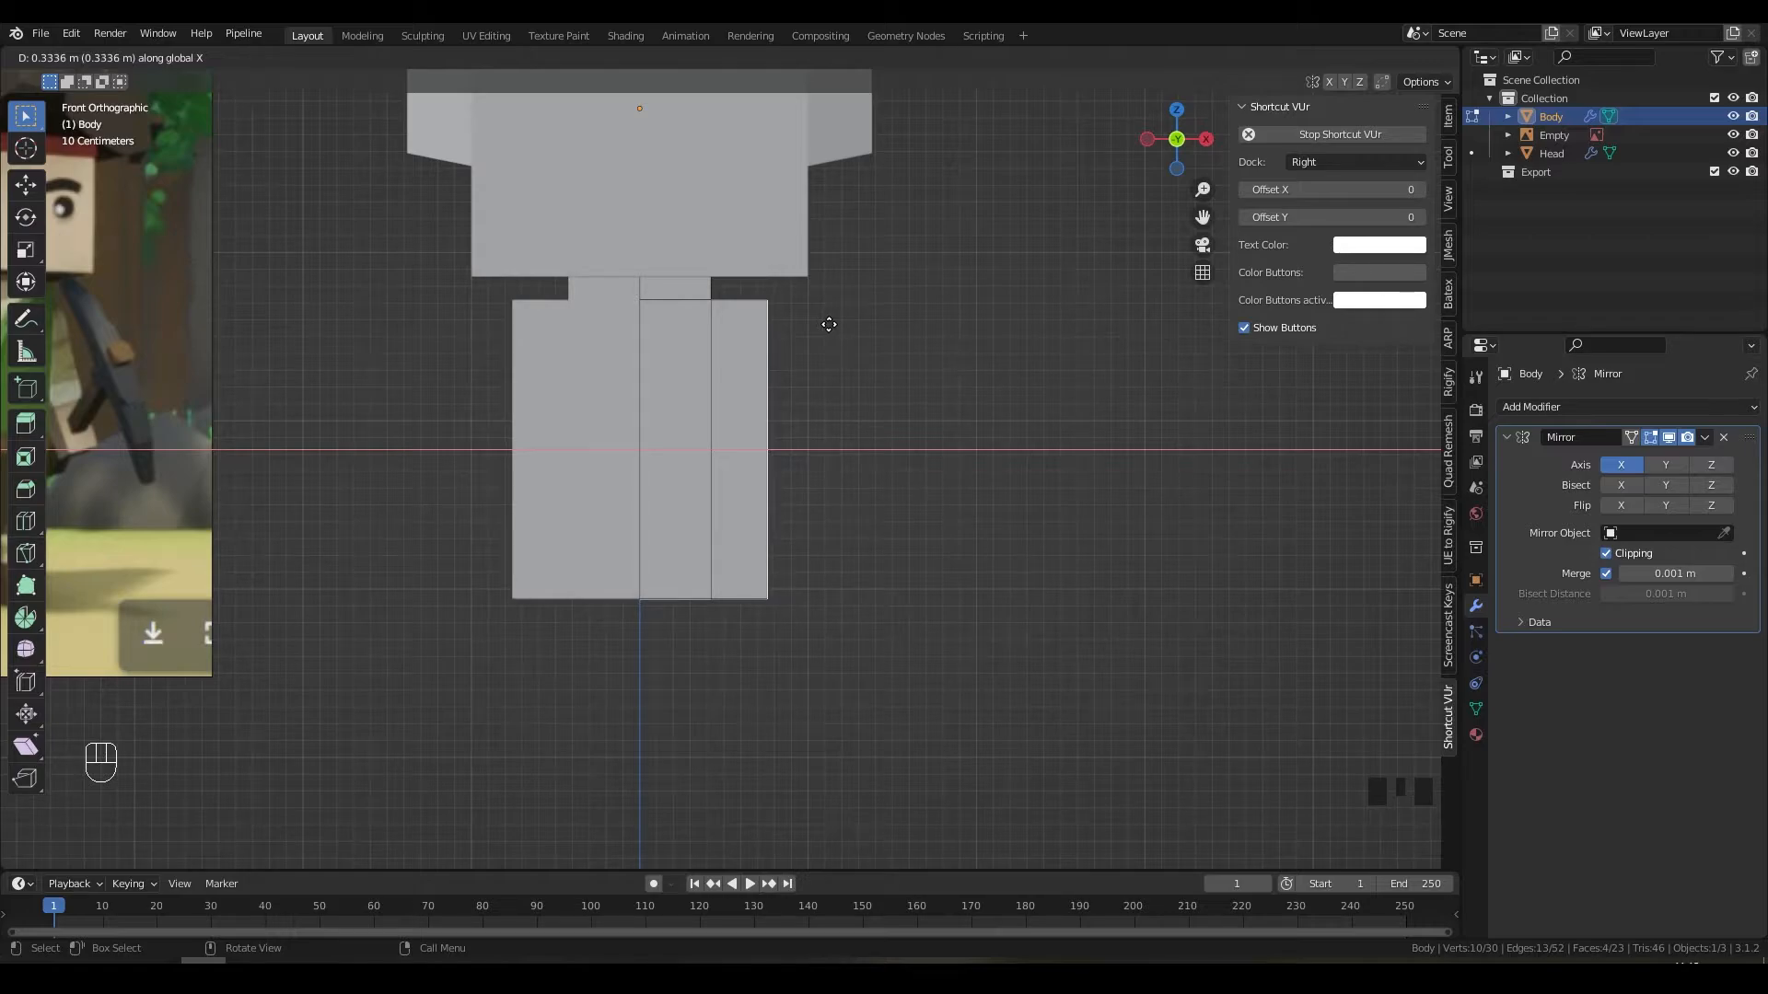
pyautogui.click(828, 324)
pyautogui.moveTo(828, 324); pyautogui.dragTo(754, 375, button='middle')
pyautogui.scroll(-4, 769, 446)
pyautogui.moveTo(769, 446); pyautogui.dragTo(867, 424, button='middle')
pyautogui.press('Tab')
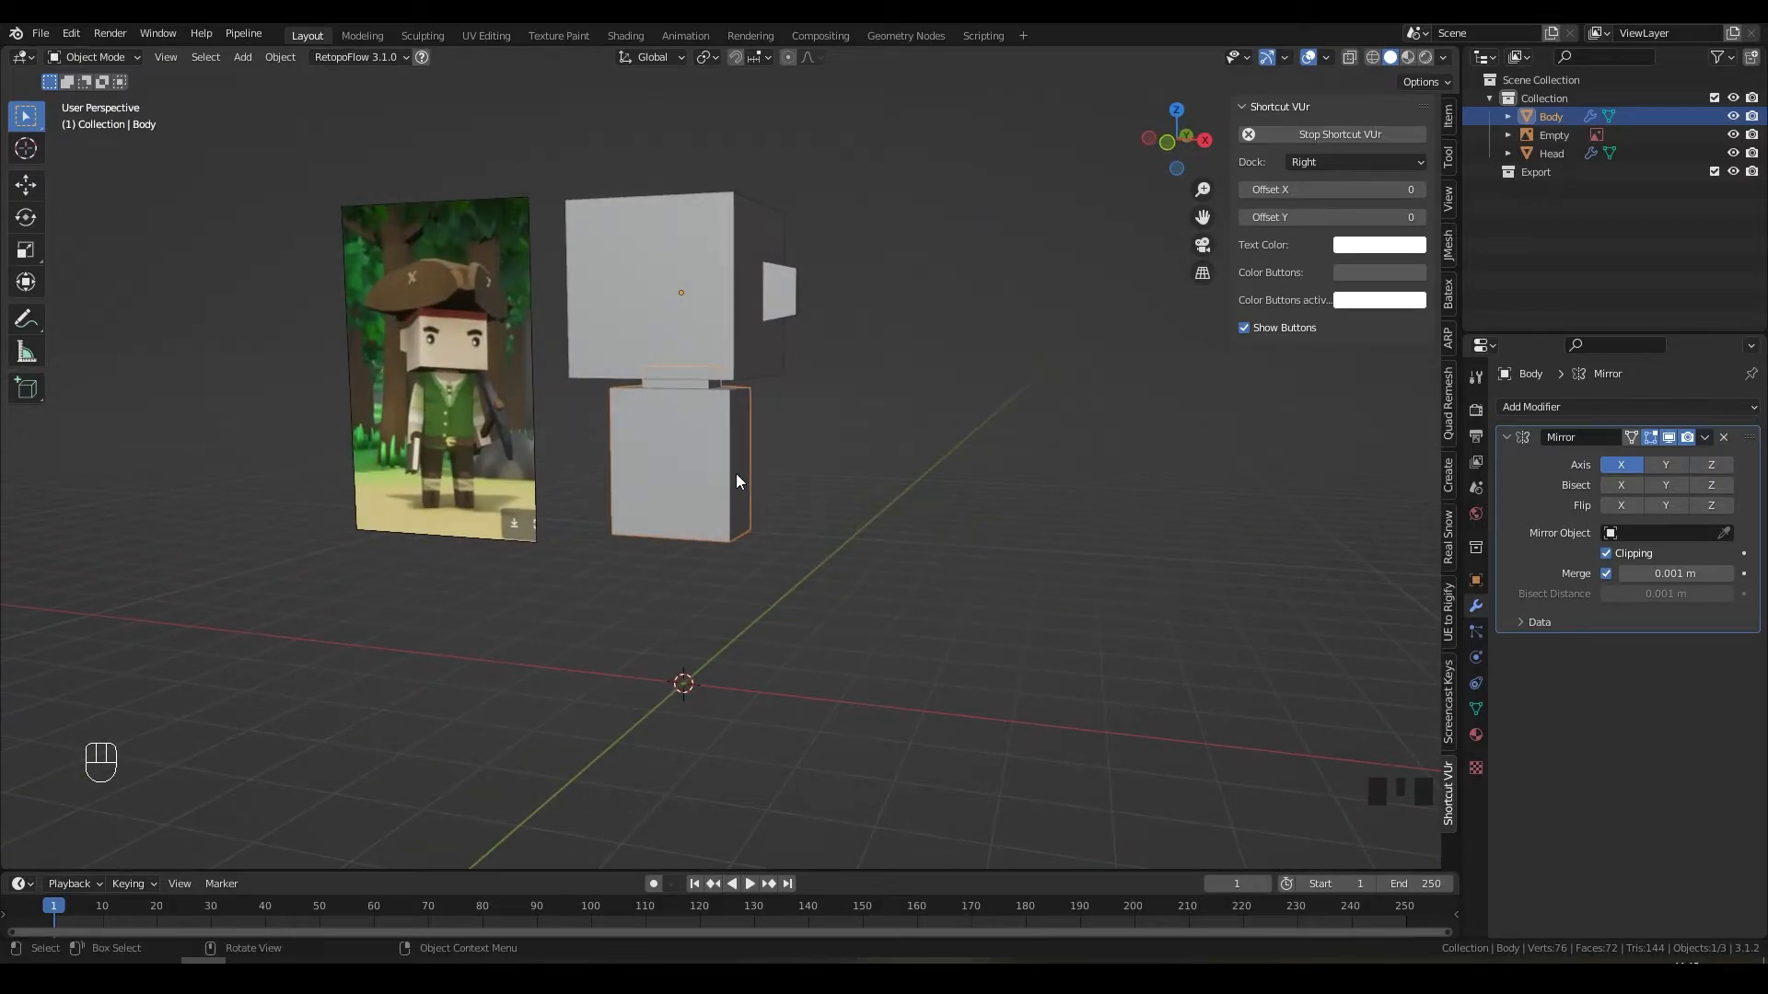
pyautogui.moveTo(737, 473); pyautogui.dragTo(690, 521, button='middle')
# Step: Put the Body in Edit Mode and select the lower front face of the right column
pyautogui.scroll(2, 840, 469)
pyautogui.press('Tab')
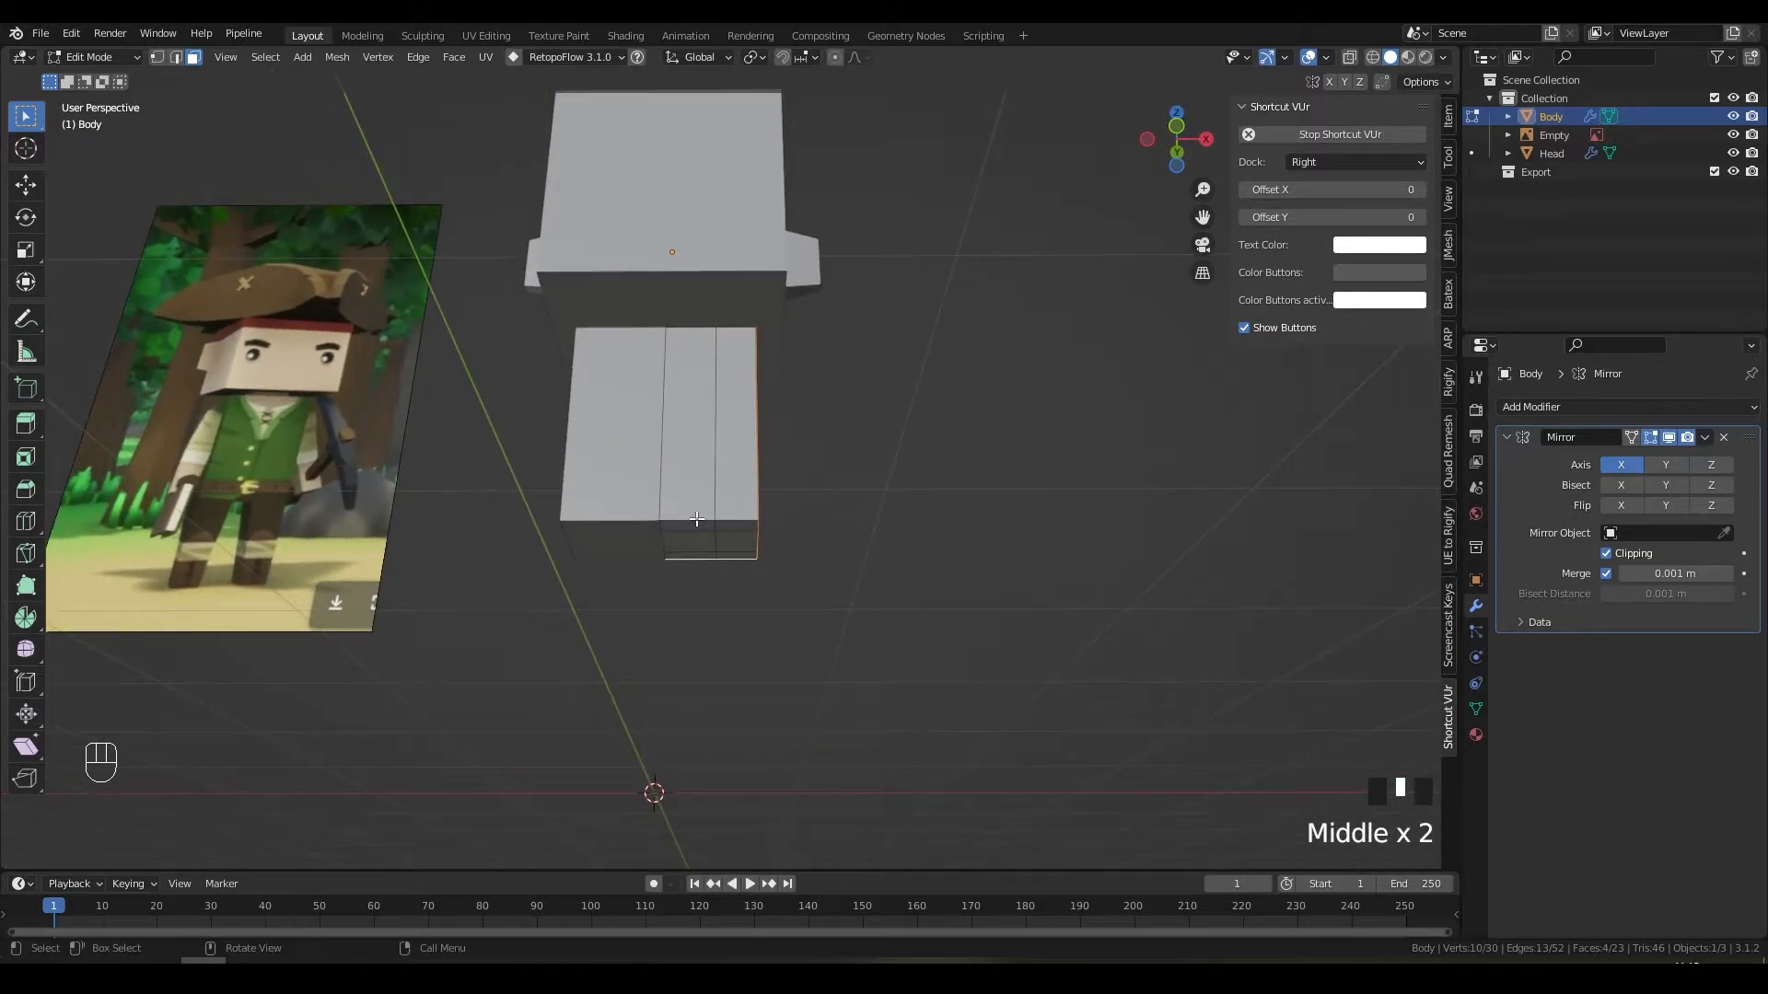
pyautogui.scroll(2, 712, 547)
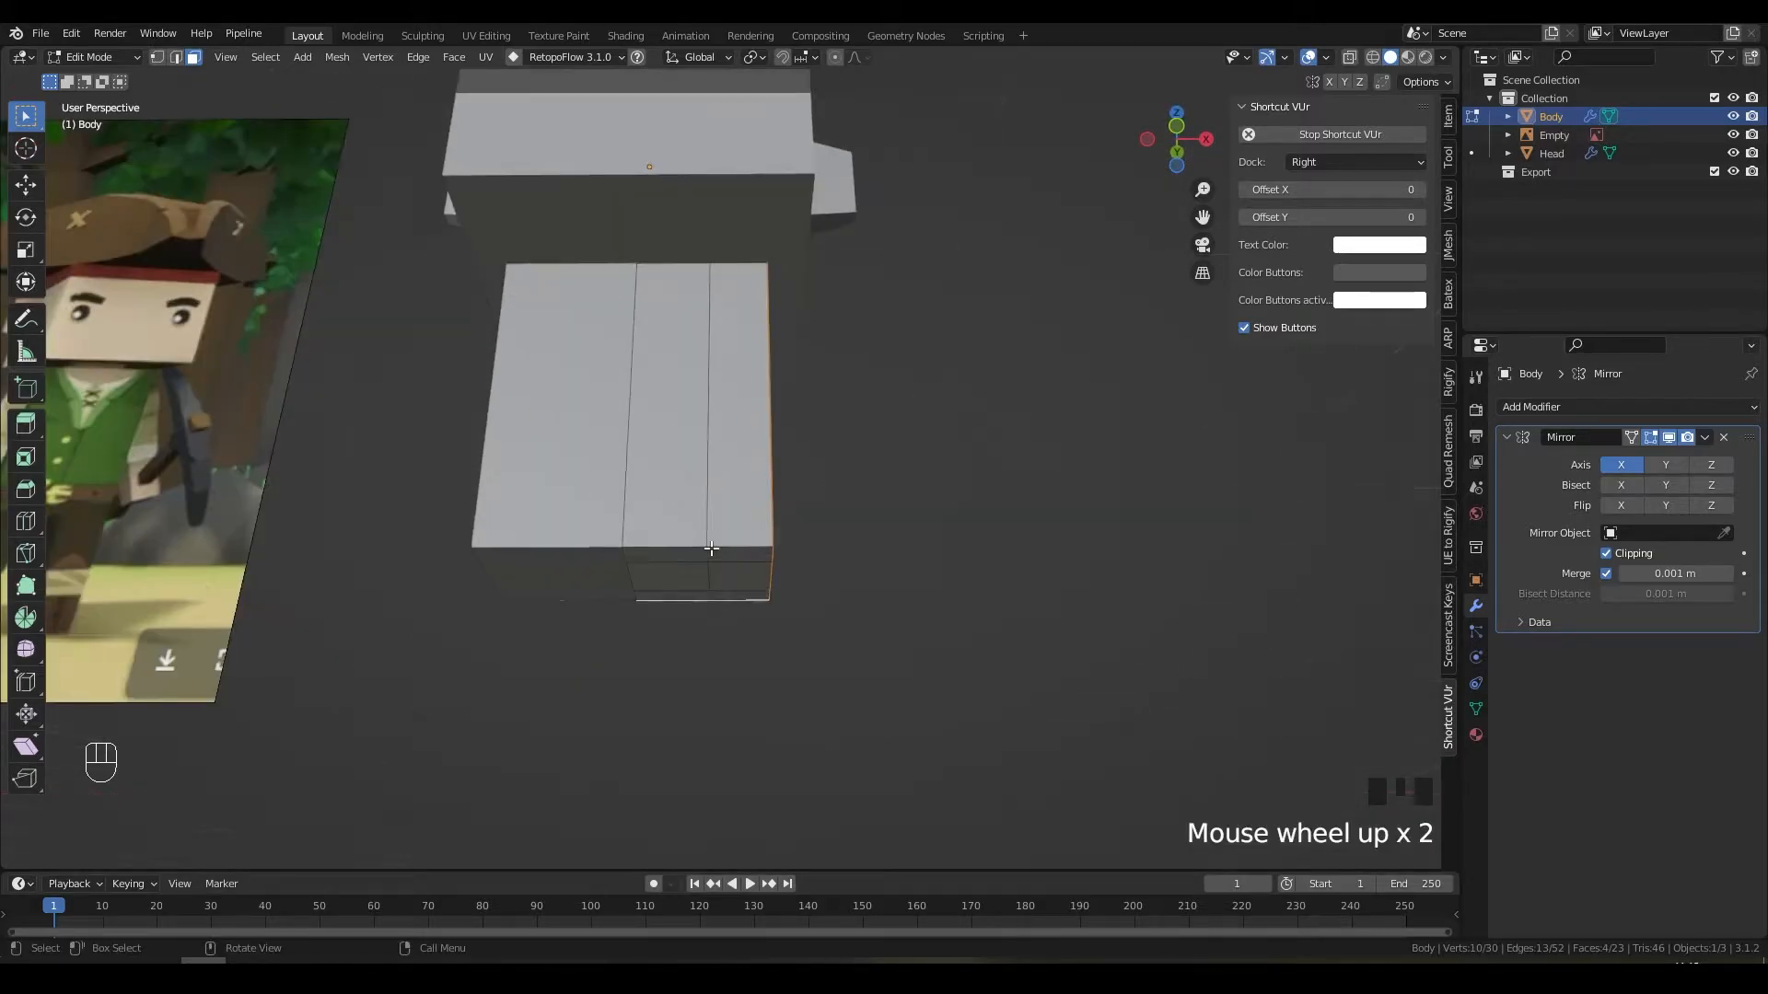
pyautogui.scroll(-1, 711, 548)
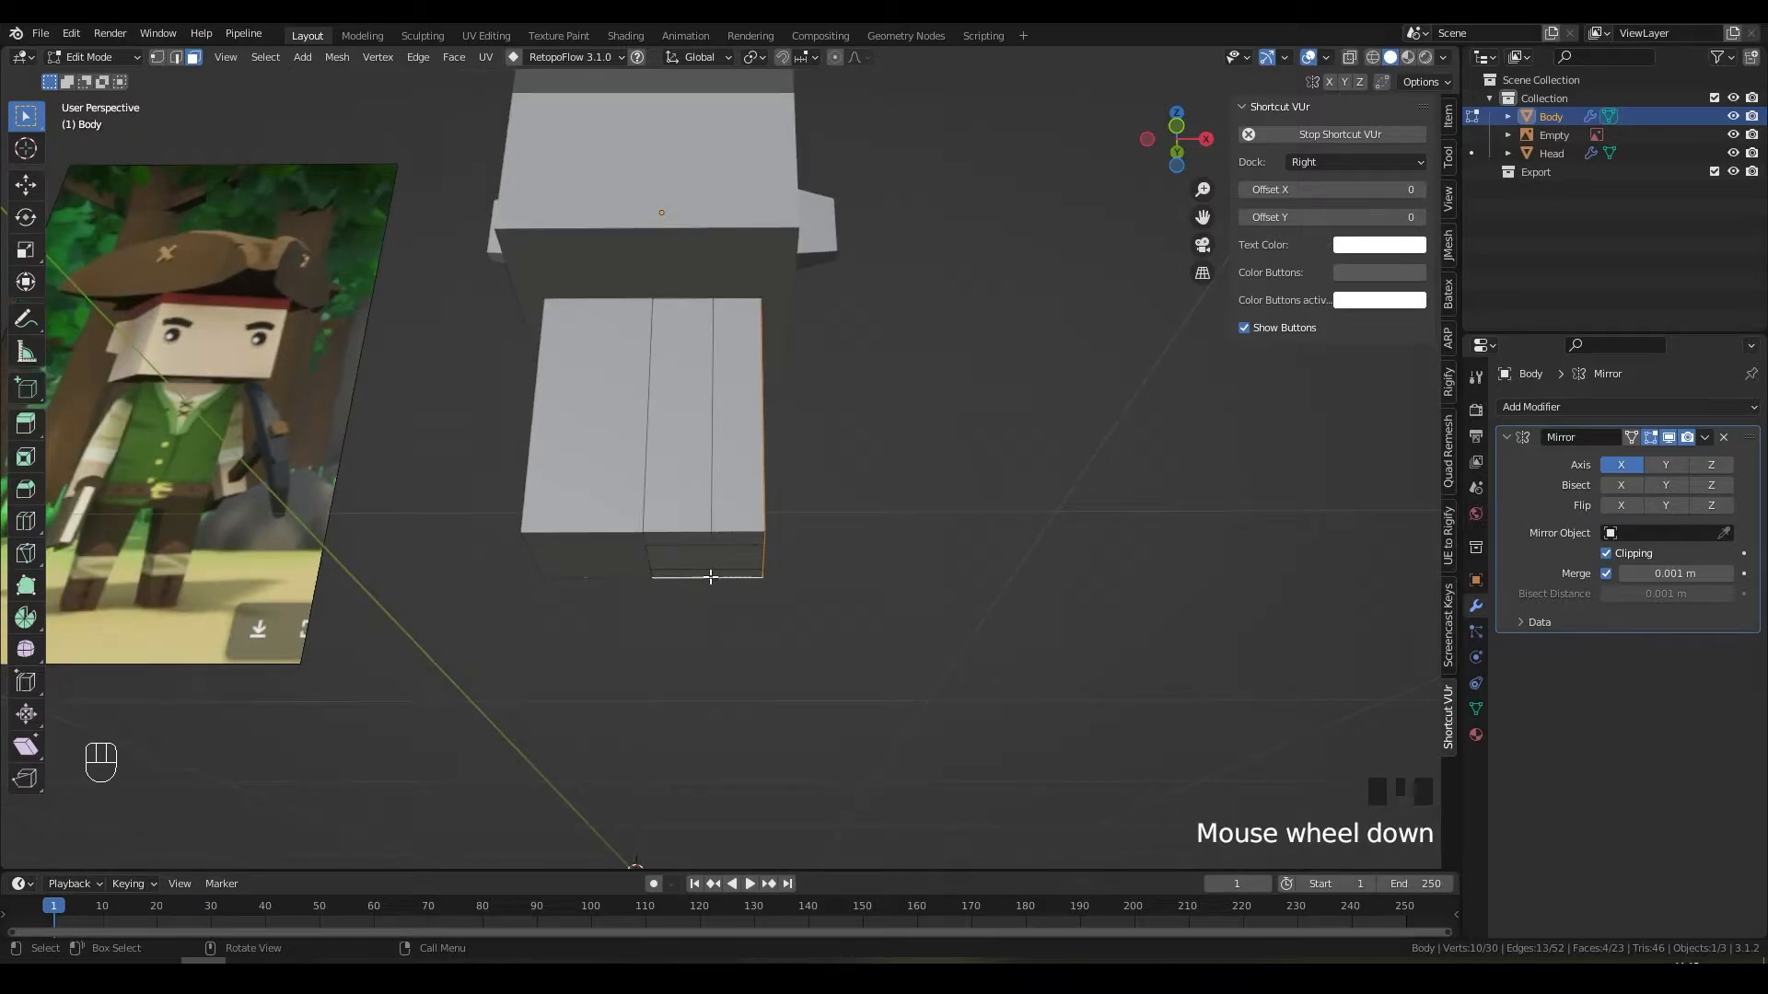
pyautogui.click(733, 556)
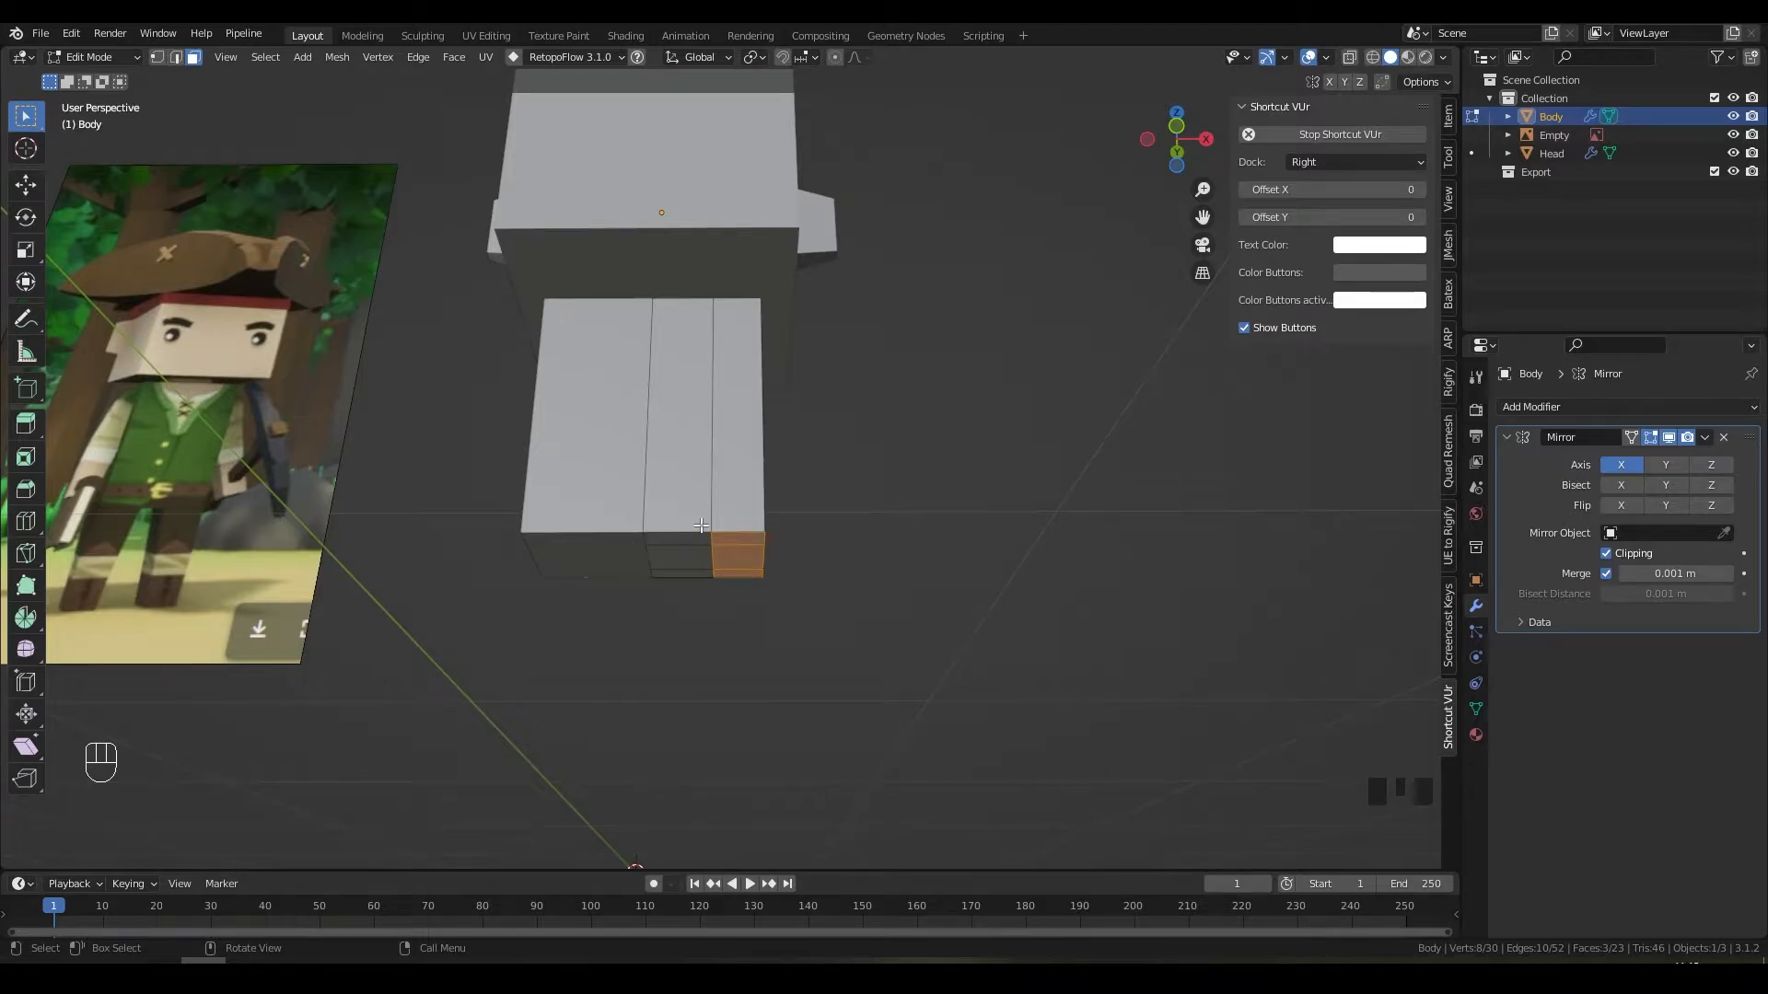
# Step: Take a screen capture of the body with the chosen face marked by a red stroke
pyautogui.press('Print')
pyautogui.moveTo(517, 391); pyautogui.dragTo(847, 660)
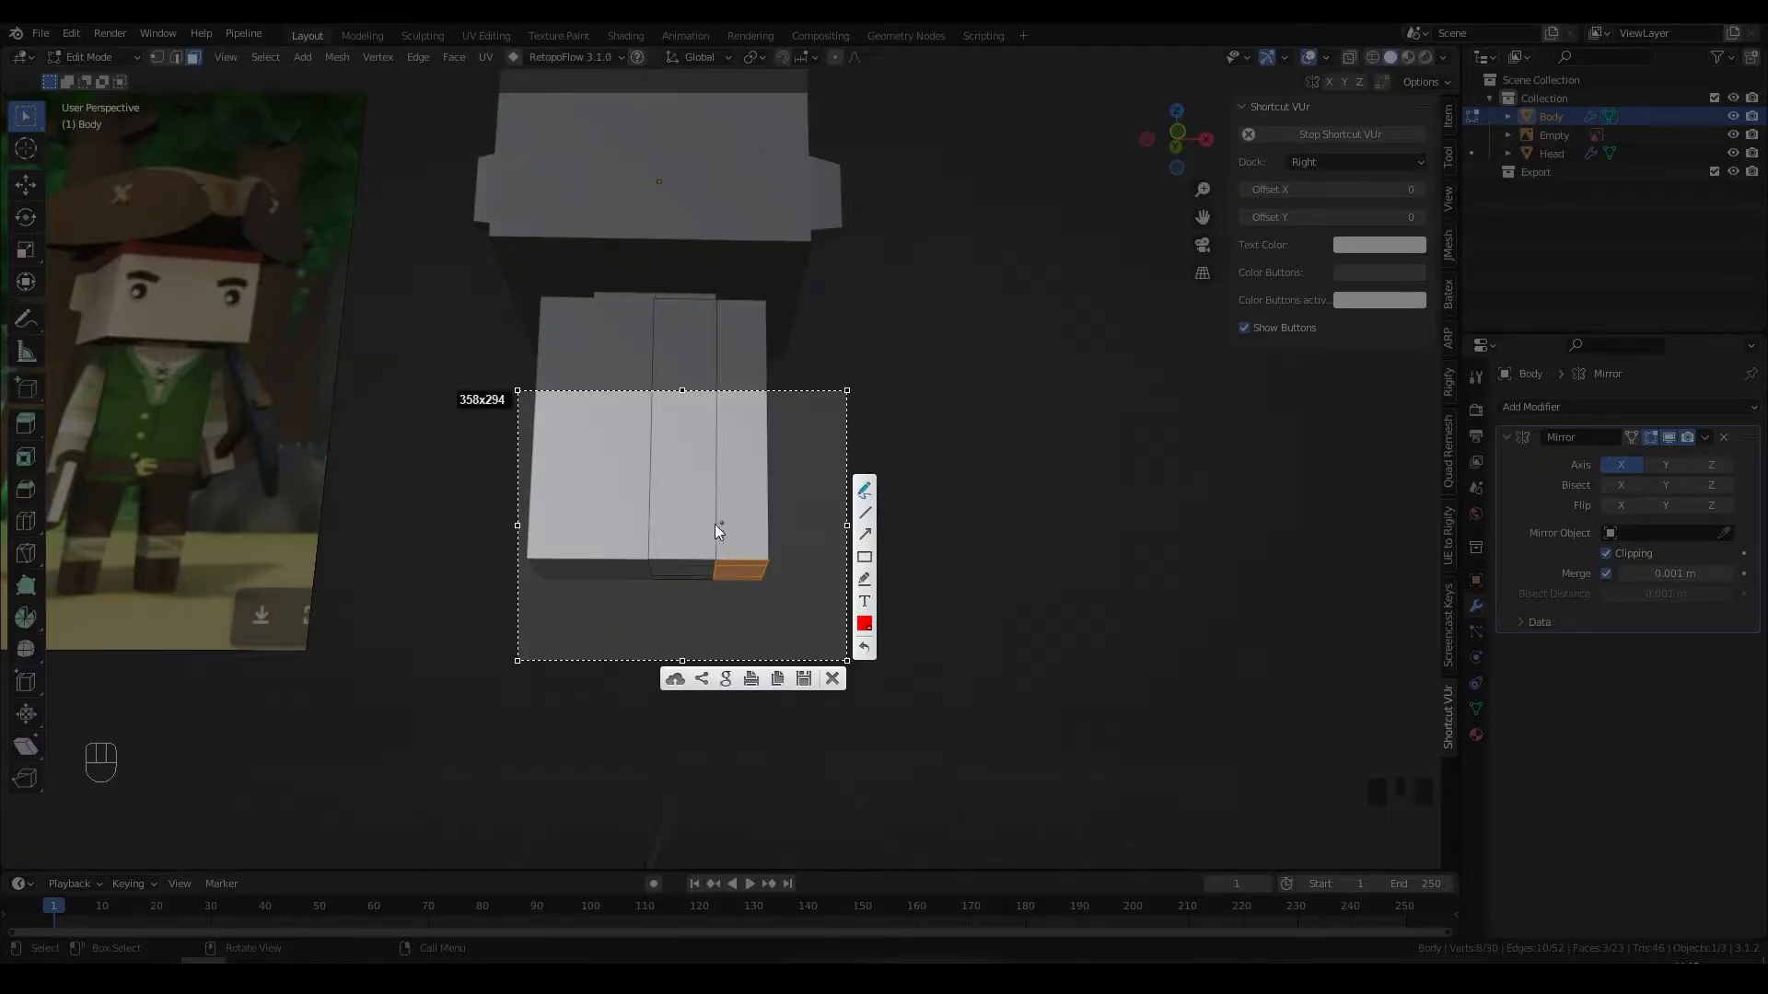
pyautogui.moveTo(673, 553)
pyautogui.mouseDown()
pyautogui.moveTo(716, 581)
pyautogui.moveTo(734, 549)
pyautogui.mouseUp()
pyautogui.press('Escape')
pyautogui.moveTo(748, 481); pyautogui.dragTo(699, 505, button='middle')
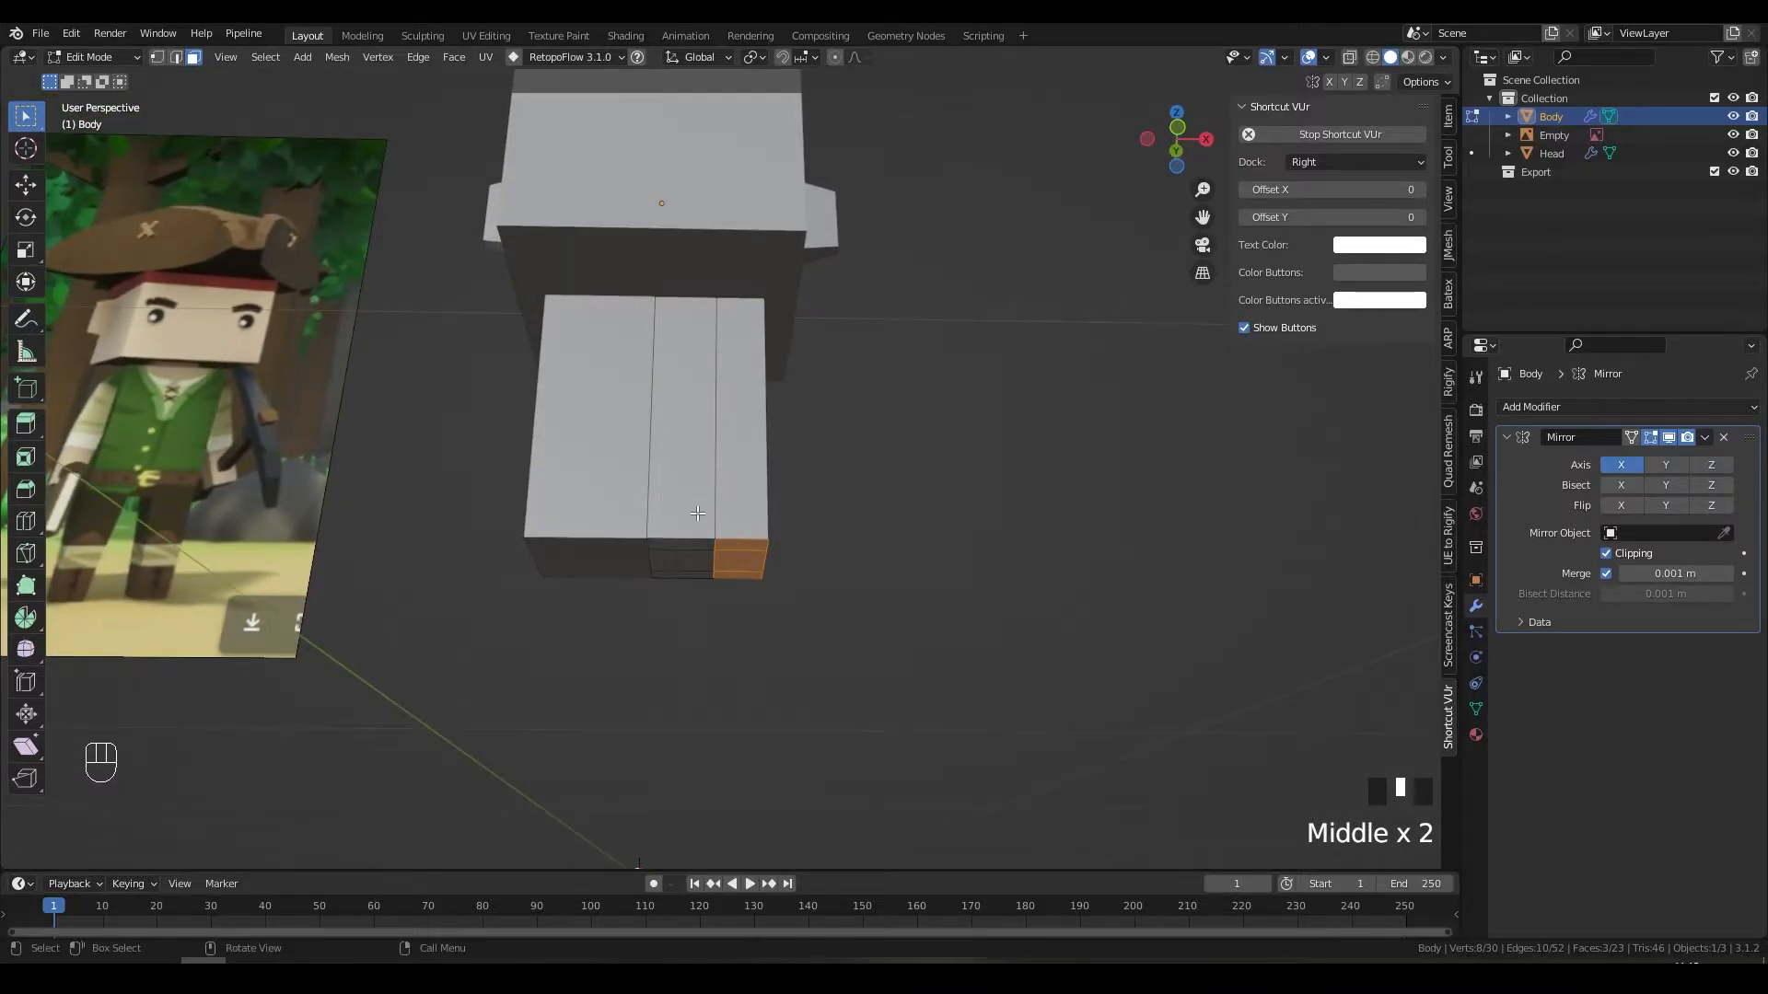
pyautogui.hotkey('ctrl', 'r')
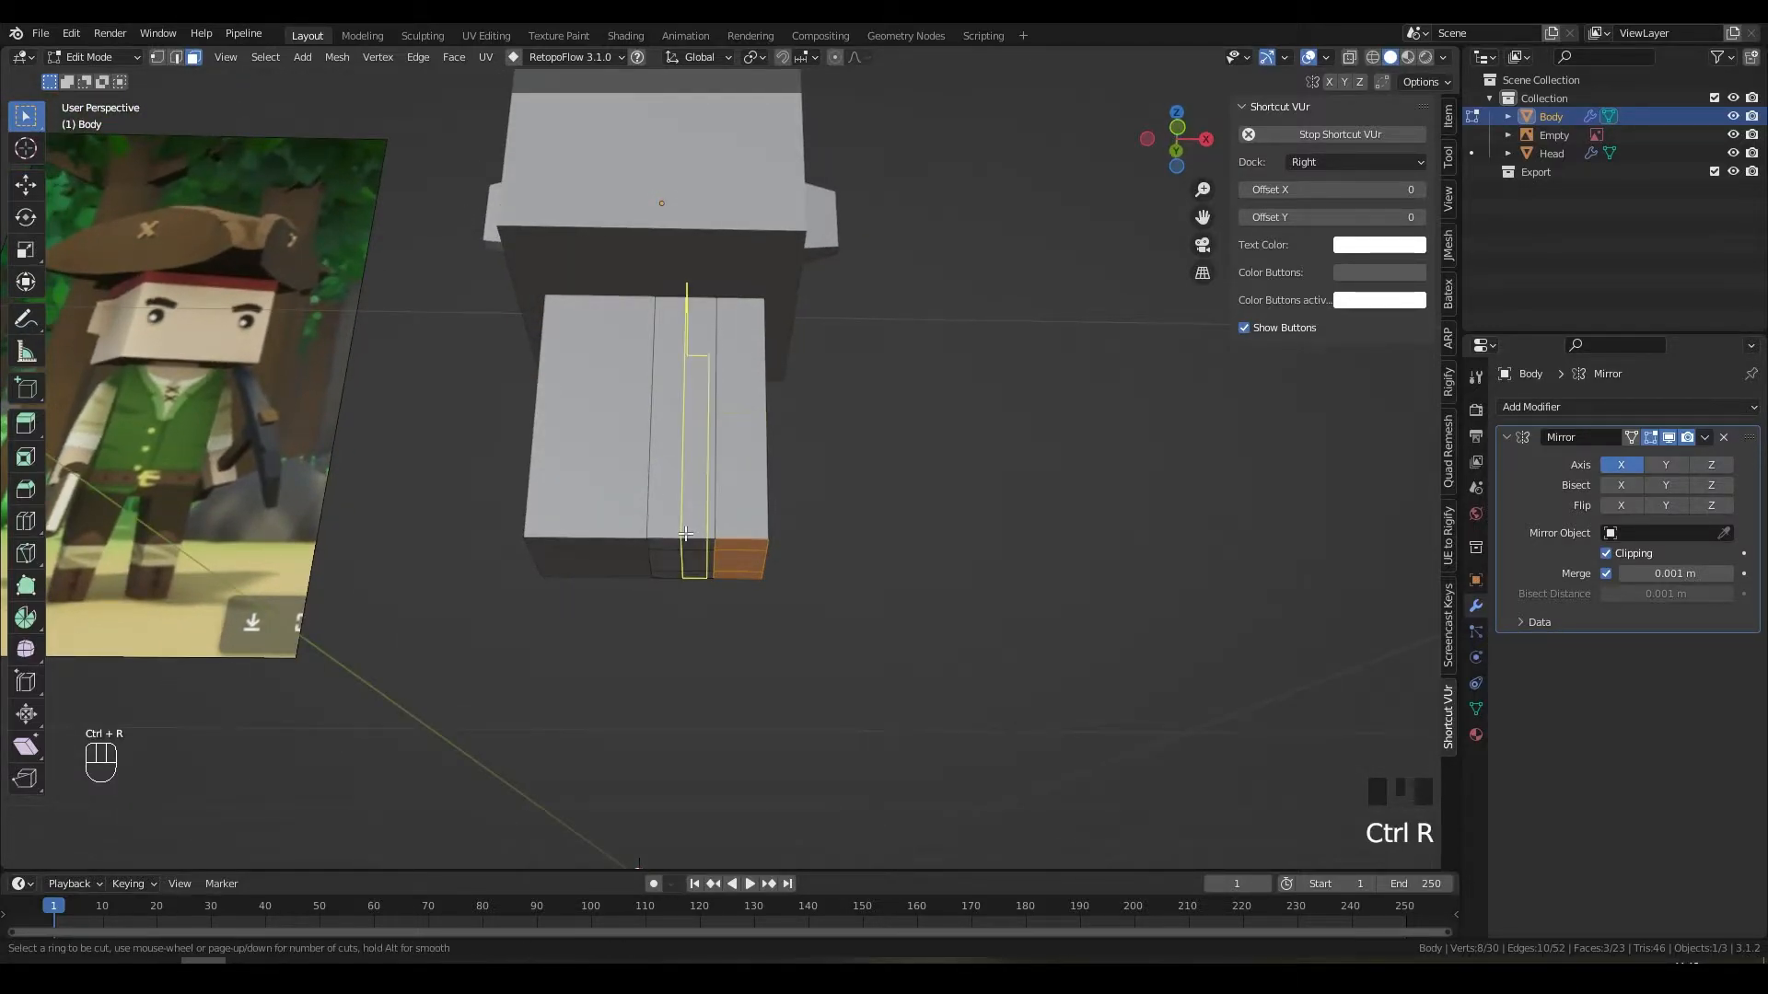
pyautogui.click(685, 534)
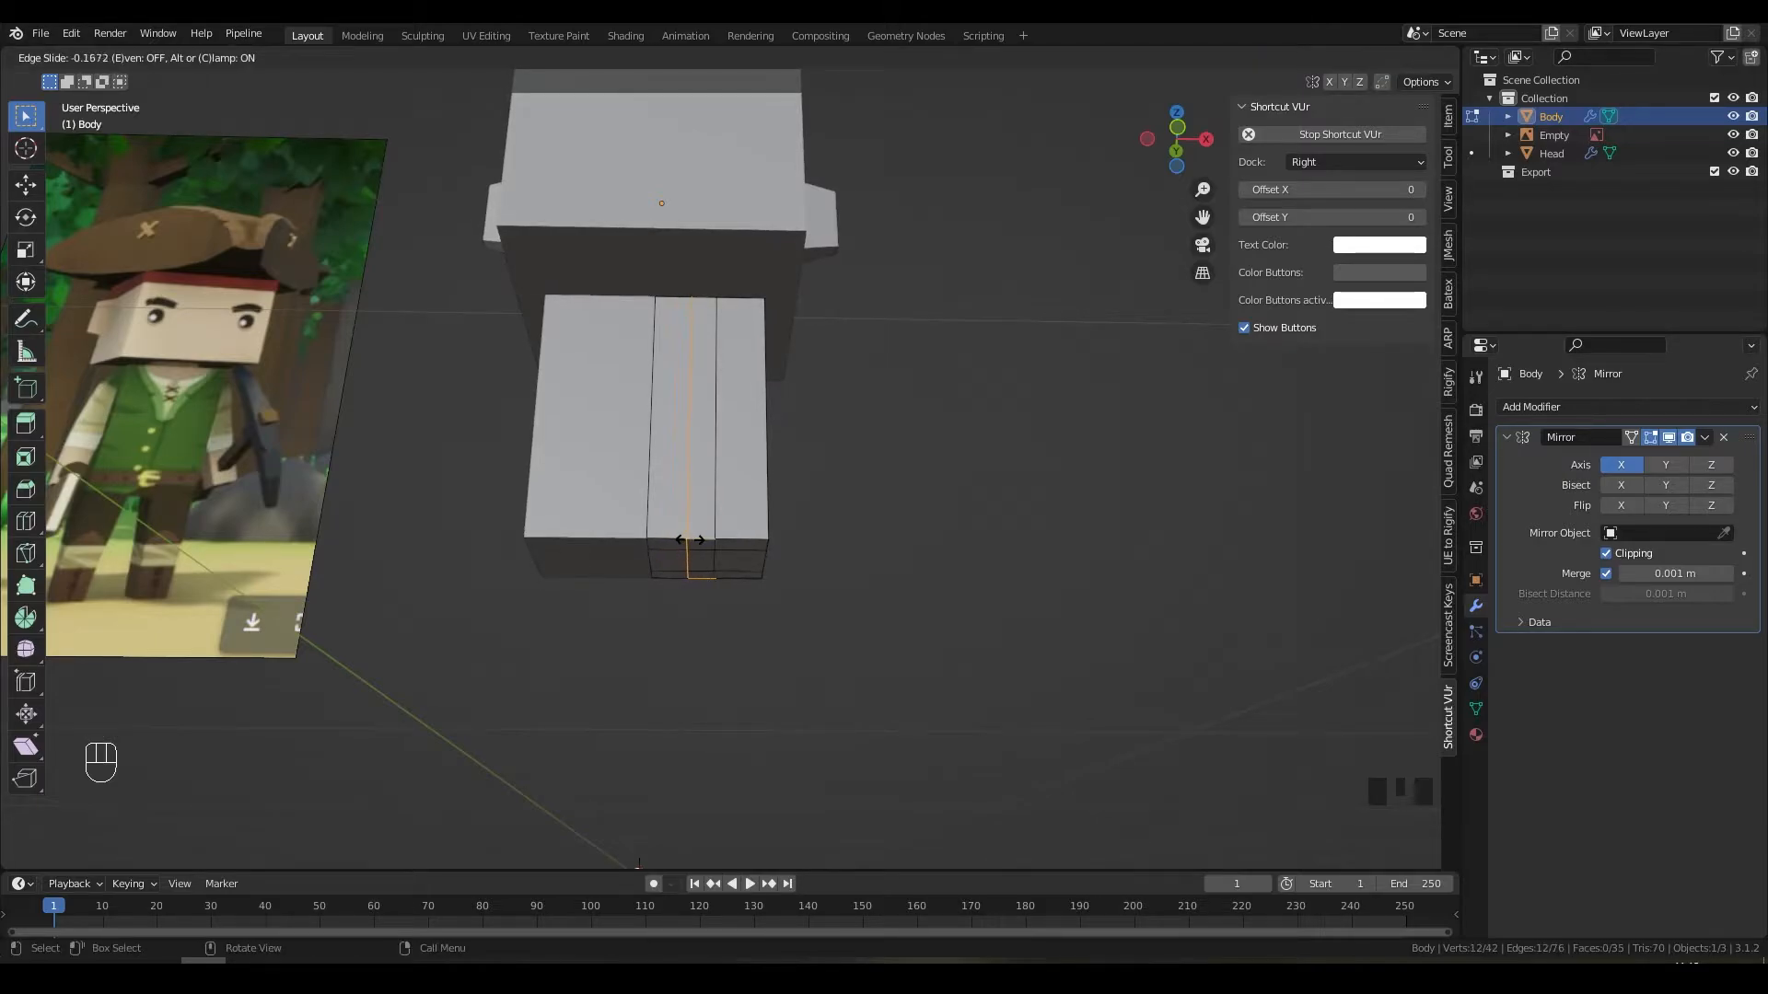
pyautogui.click(675, 537)
pyautogui.moveTo(675, 538); pyautogui.dragTo(689, 571, button='middle')
pyautogui.scroll(3, 313, 627)
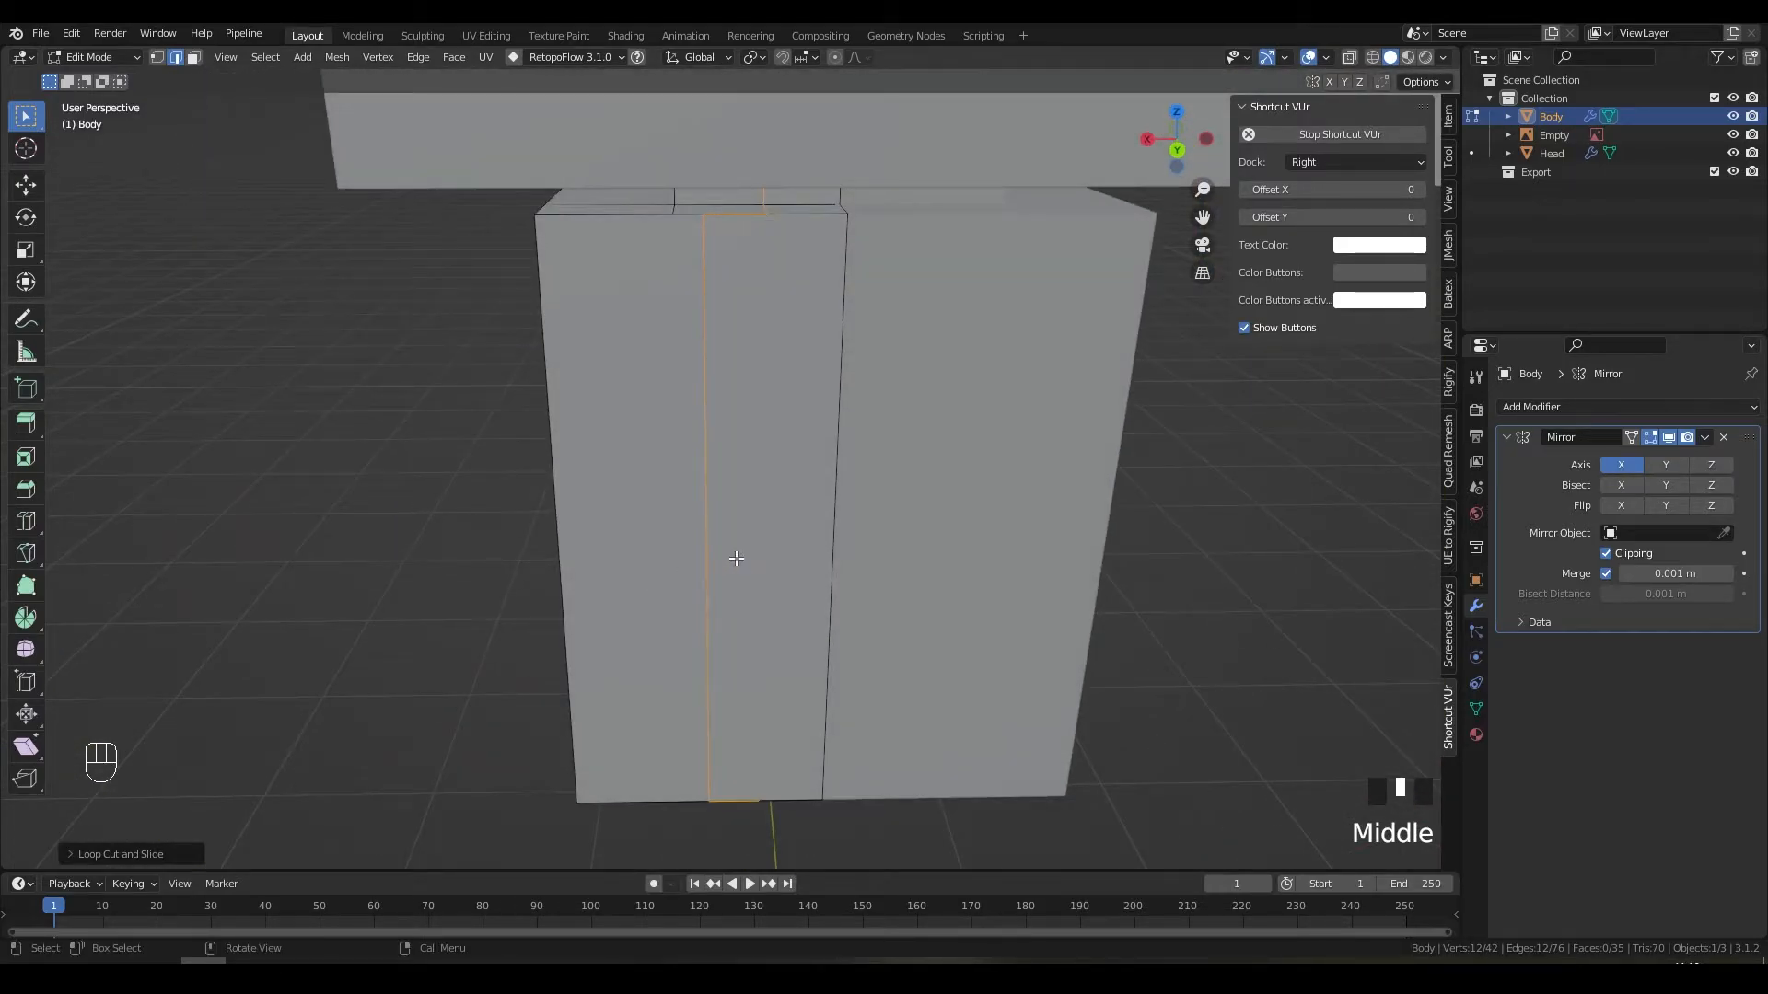
pyautogui.press('Escape')
pyautogui.hotkey('ctrl', 'z')
pyautogui.moveTo(758, 537); pyautogui.dragTo(813, 533, button='middle')
pyautogui.press('2')
pyautogui.click(702, 485)
pyautogui.press('g')
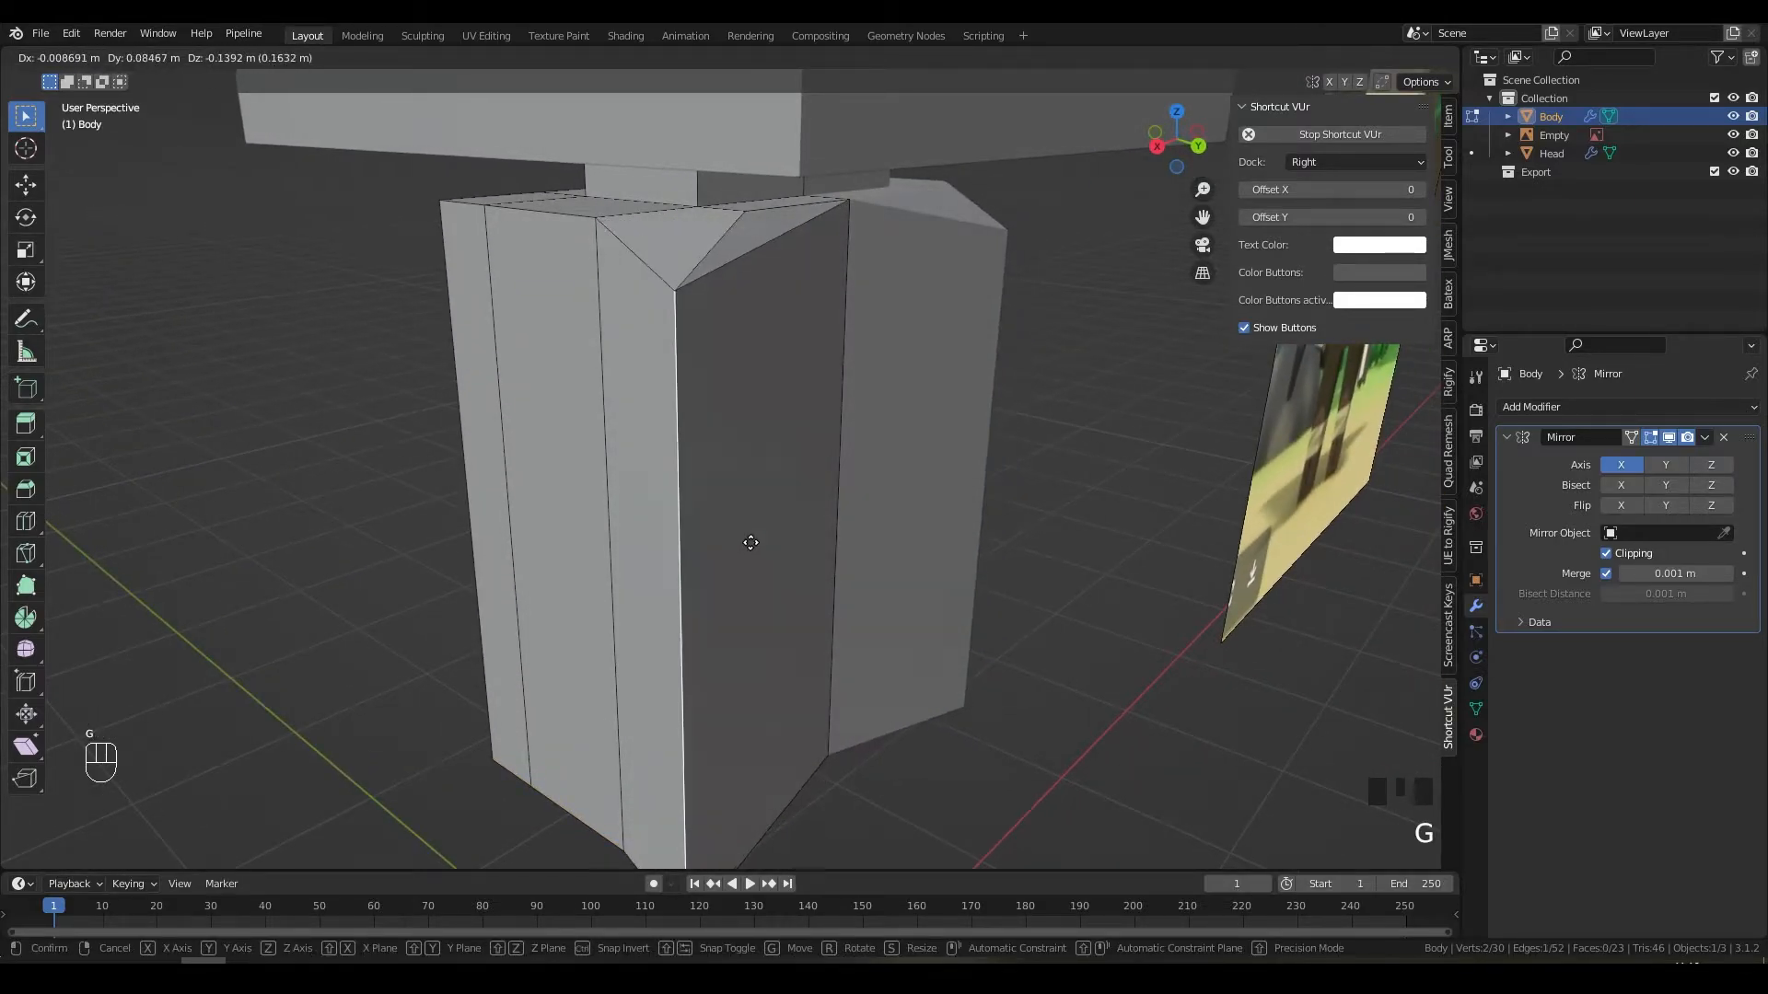
# Step: Cancel the edge move, select a single top edge, and shift it along X in wireframe
pyautogui.rightClick(750, 543)
pyautogui.moveTo(752, 542); pyautogui.dragTo(702, 489, button='middle')
pyautogui.keyDown('shift'); pyautogui.scroll(2, 682, 264); pyautogui.keyUp('shift')
pyautogui.keyDown('alt'); pyautogui.click(684, 211); pyautogui.keyUp('alt')
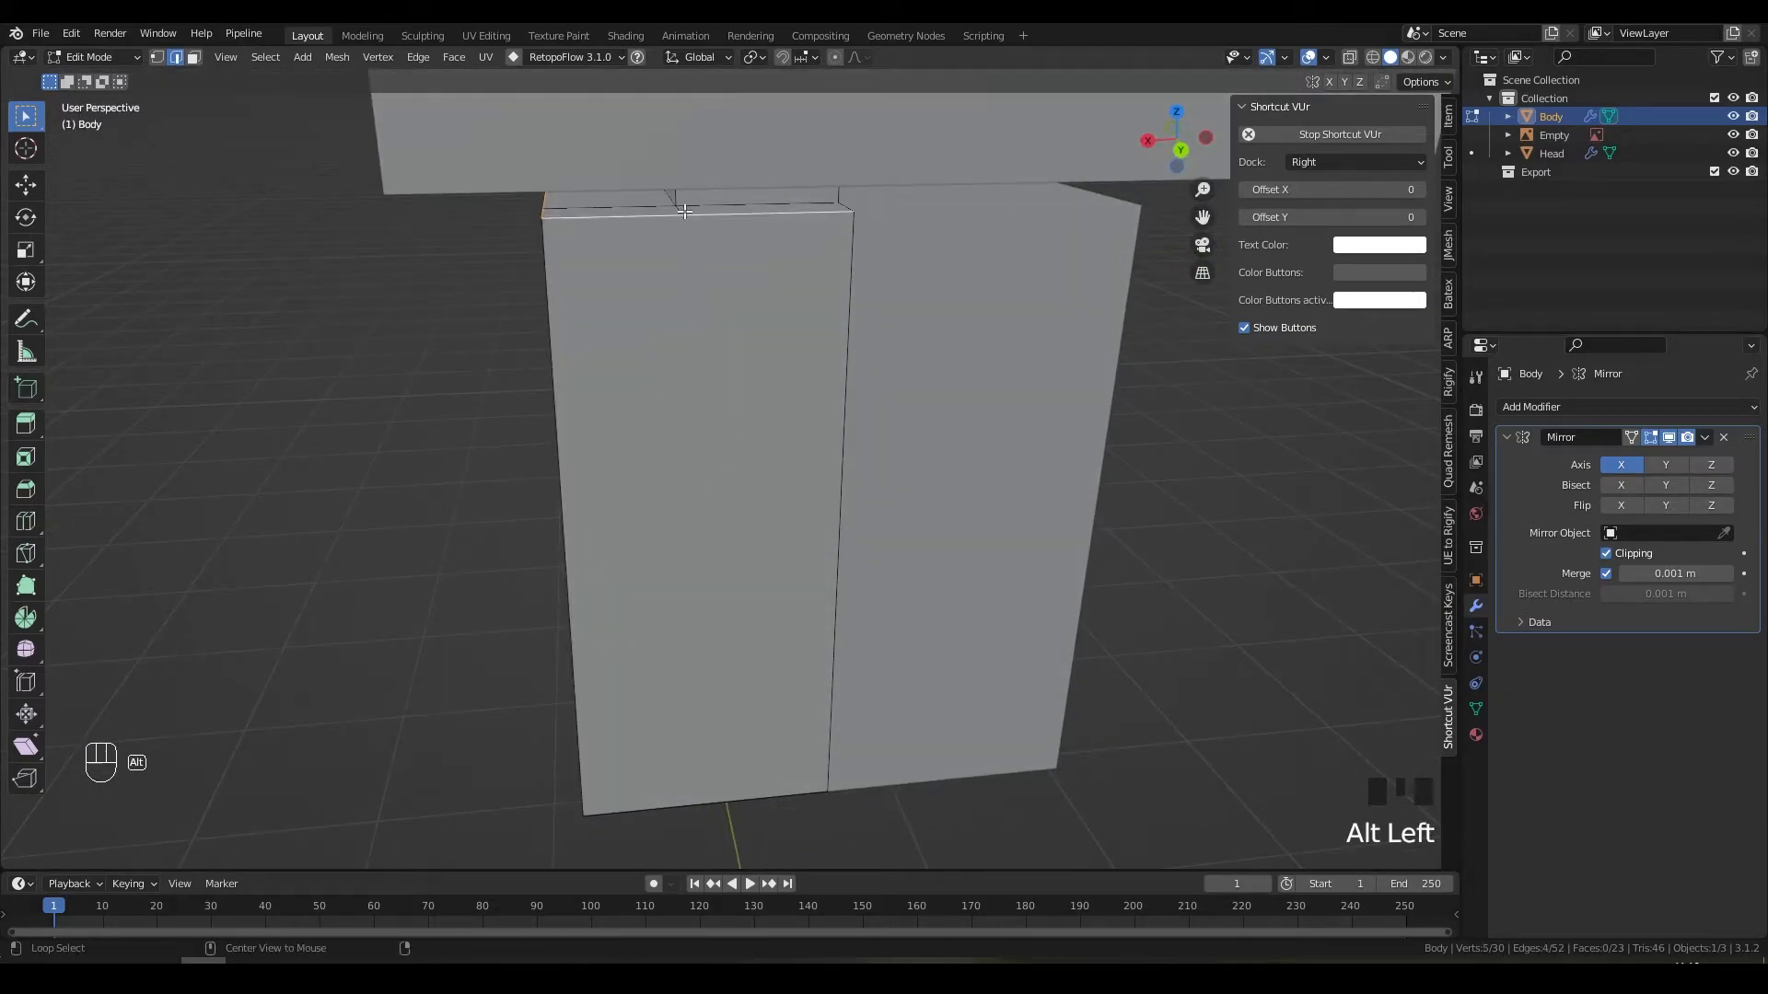
pyautogui.keyDown('alt'); pyautogui.click(719, 213); pyautogui.keyUp('alt')
pyautogui.keyDown('alt'); pyautogui.click(678, 208); pyautogui.keyUp('alt')
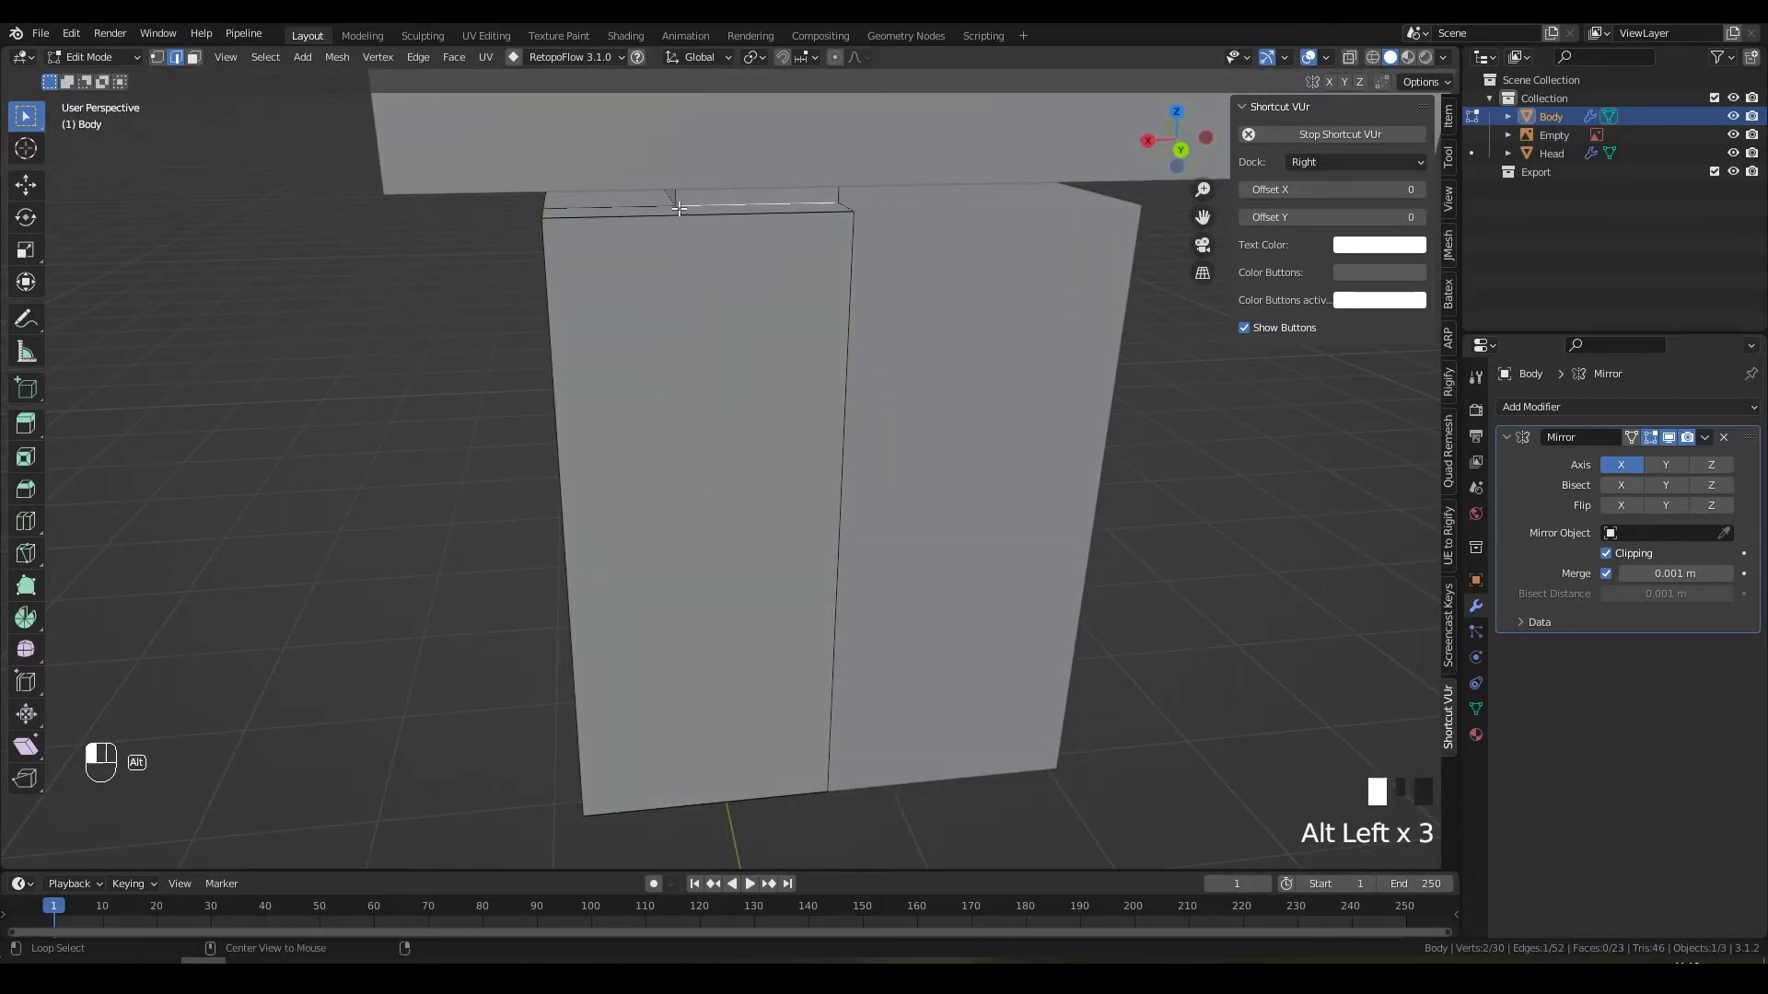
pyautogui.moveTo(680, 210)
pyautogui.mouseDown(button='middle')
pyautogui.moveTo(856, 274)
pyautogui.moveTo(1006, 288)
pyautogui.moveTo(860, 284)
pyautogui.moveTo(699, 344)
pyautogui.mouseUp(button='middle')
pyautogui.press('z')
pyautogui.press('z')
pyautogui.press('g')
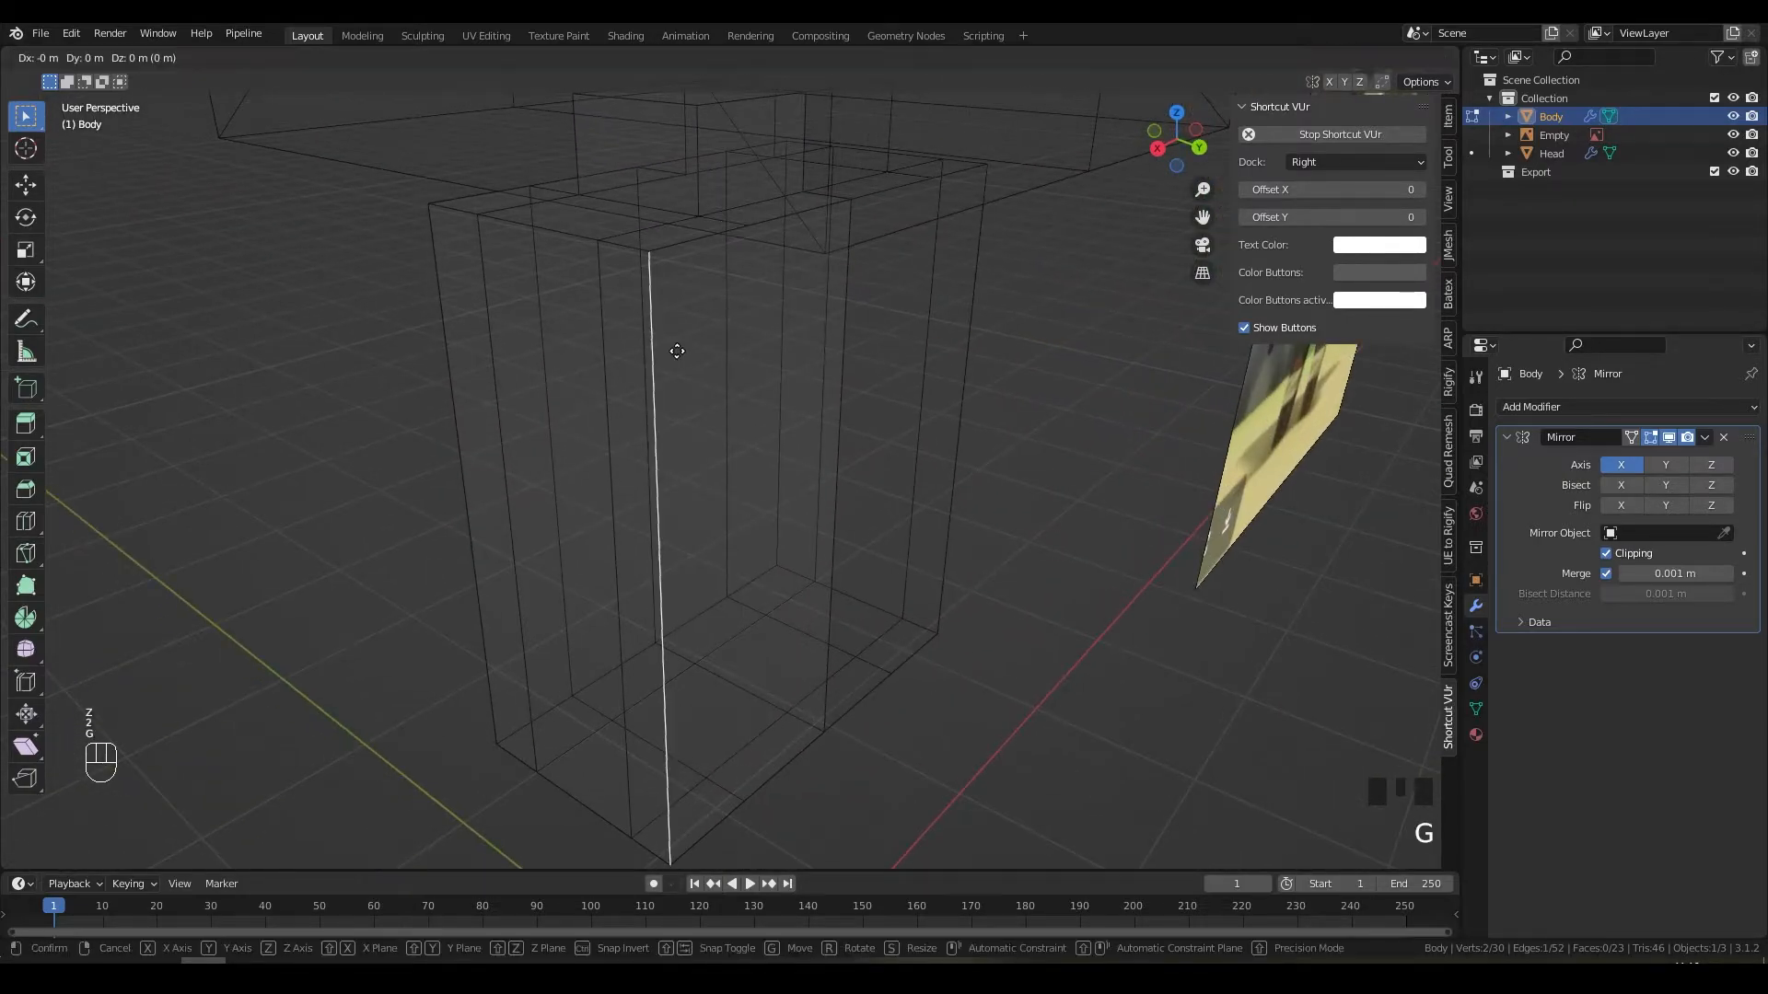
pyautogui.press('x')
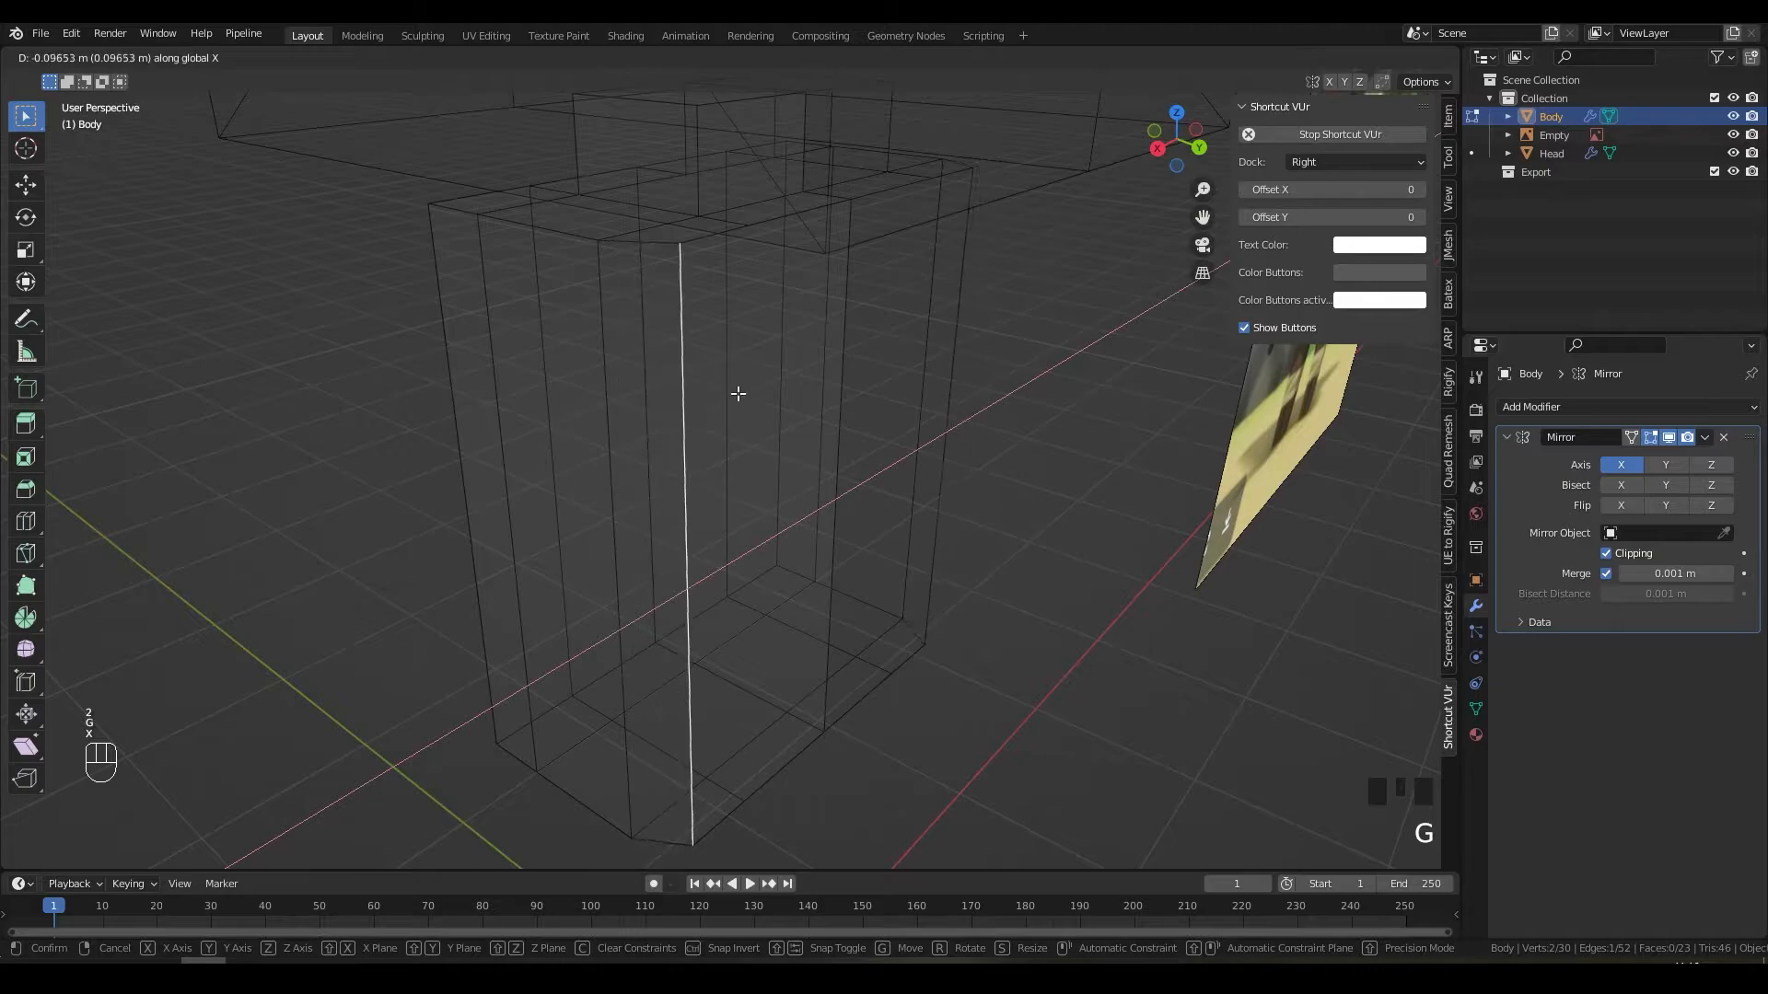
pyautogui.click(808, 592)
pyautogui.press('z')
# Step: In vertex mode, connect a lower vertex and a top-edge vertex with a new edge
pyautogui.moveTo(884, 595)
pyautogui.mouseDown(button='middle')
pyautogui.moveTo(865, 418)
pyautogui.moveTo(793, 432)
pyautogui.moveTo(714, 541)
pyautogui.mouseUp(button='middle')
pyautogui.press('1')
pyautogui.click(691, 614)
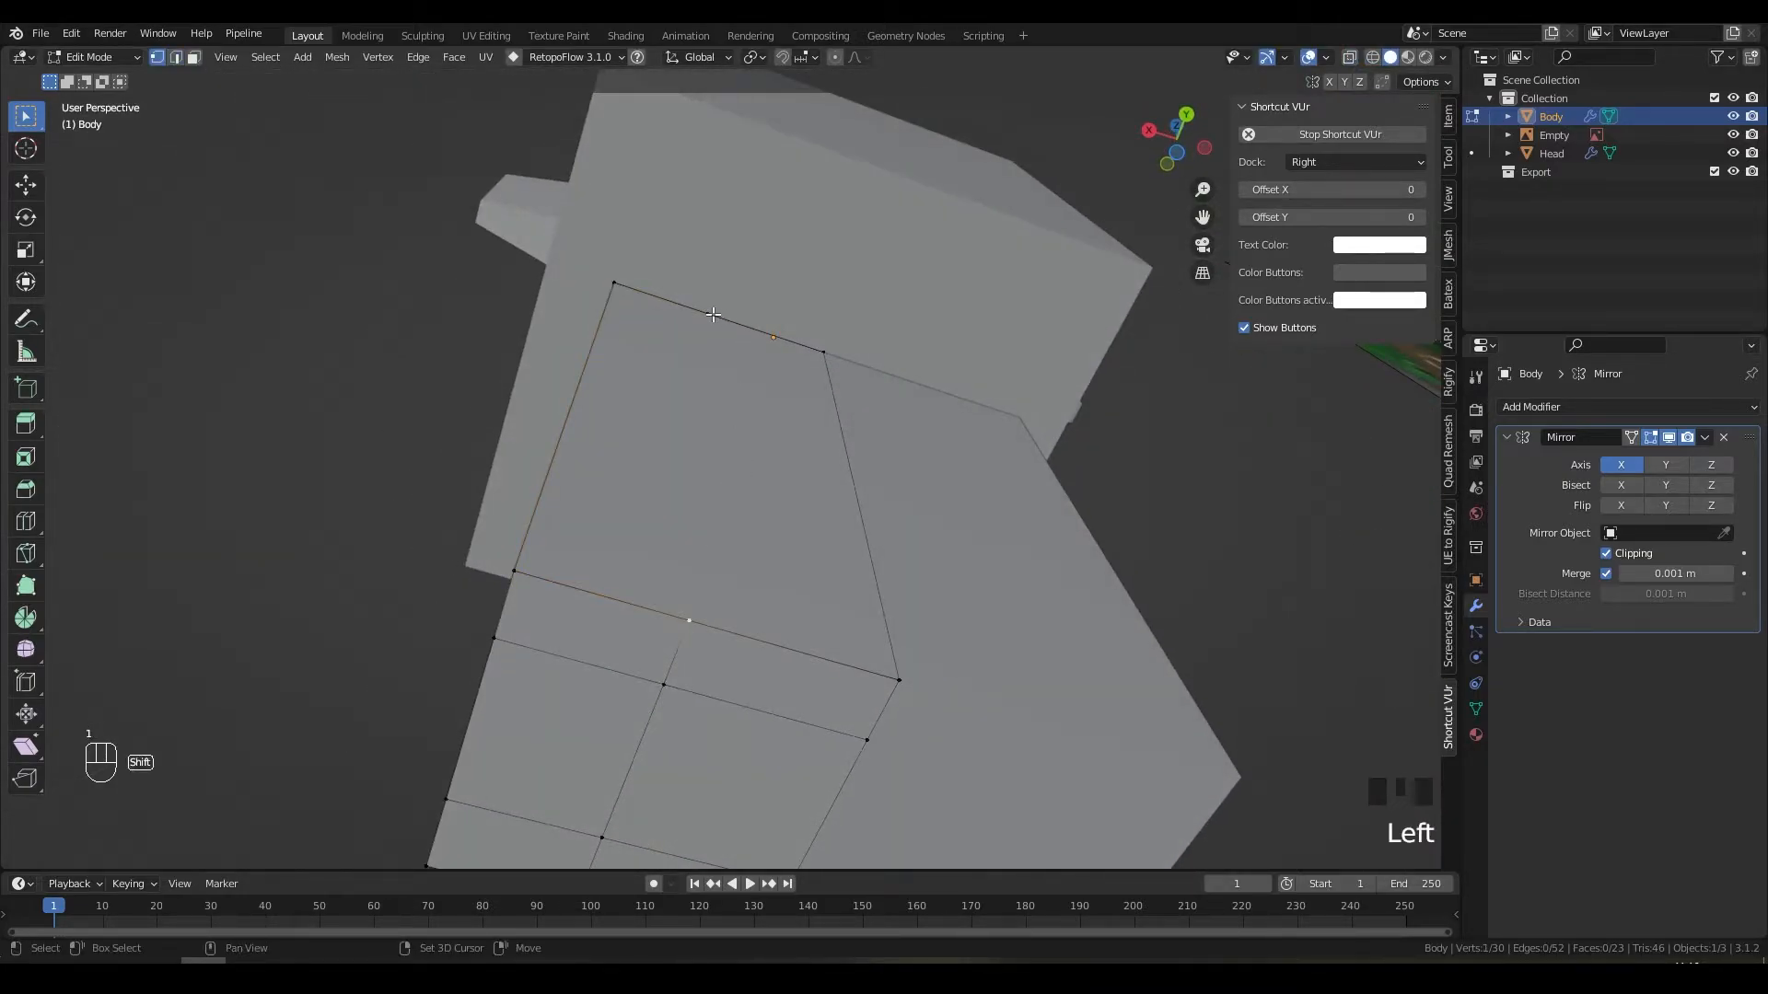
pyautogui.keyDown('shift'); pyautogui.click(736, 321); pyautogui.keyUp('shift')
pyautogui.moveTo(804, 378); pyautogui.dragTo(820, 556, button='middle')
pyautogui.press('j')
# Step: Move the selected vertices along Y to flatten the Body's front
pyautogui.press('g')
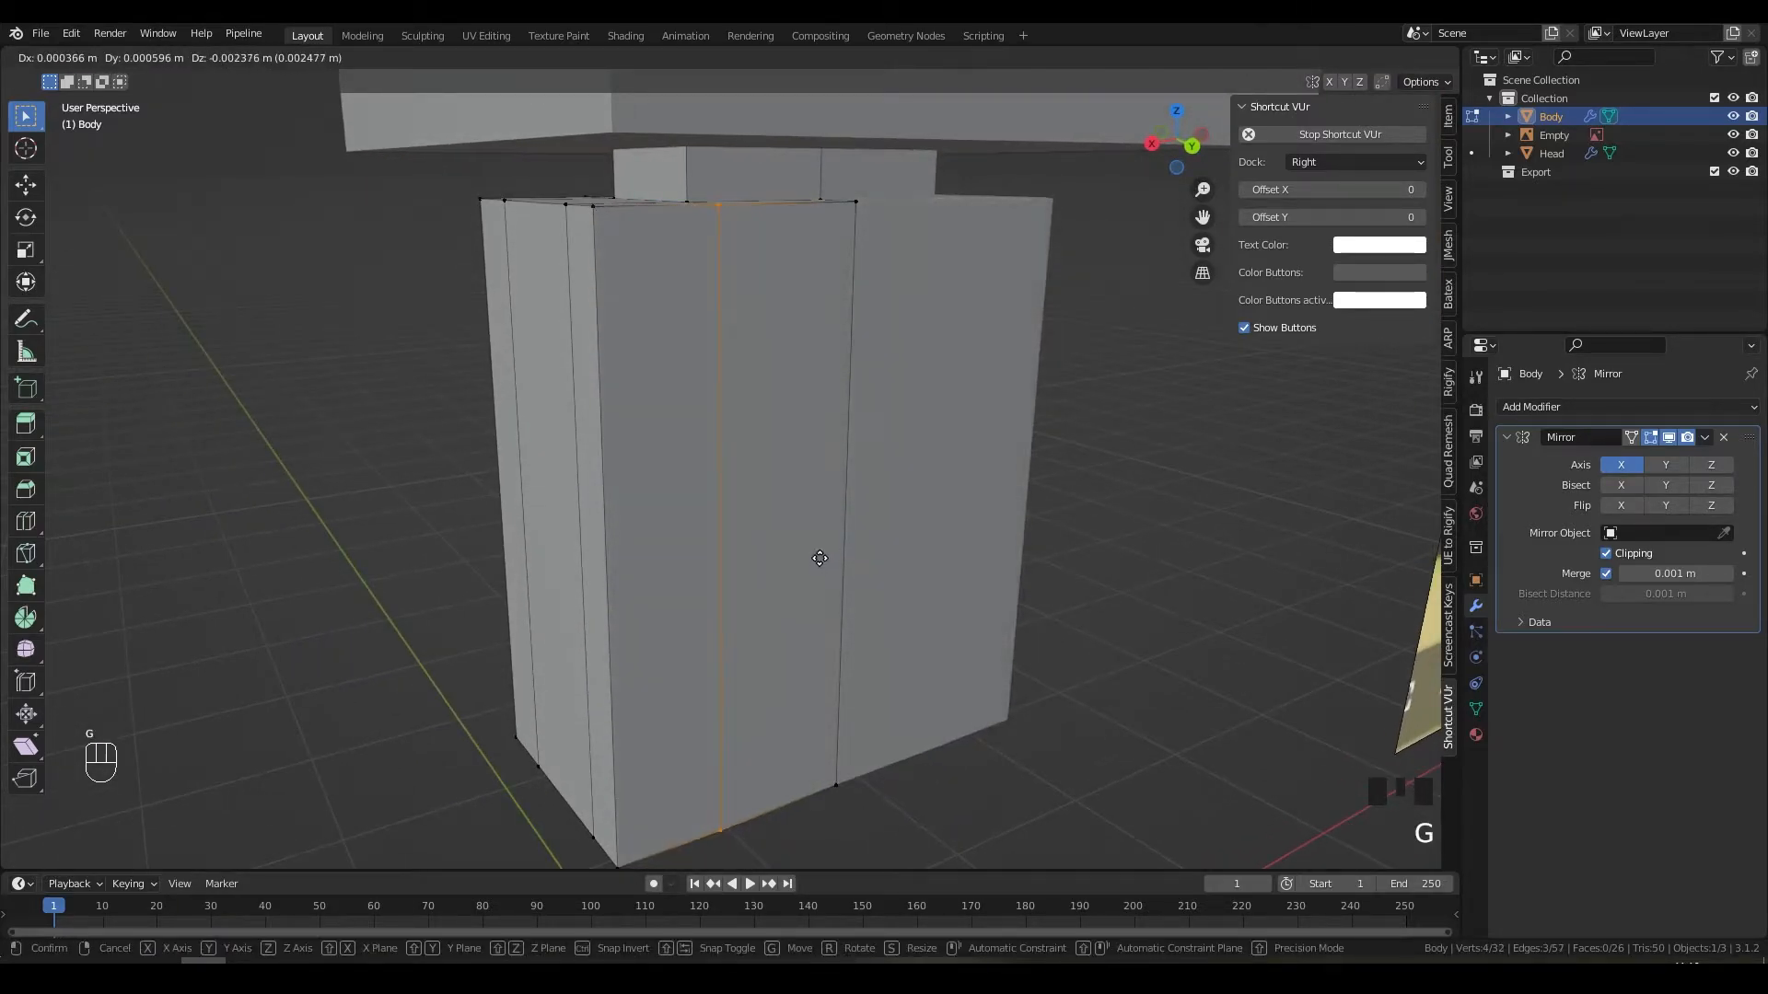
pyautogui.press('x')
pyautogui.press('y')
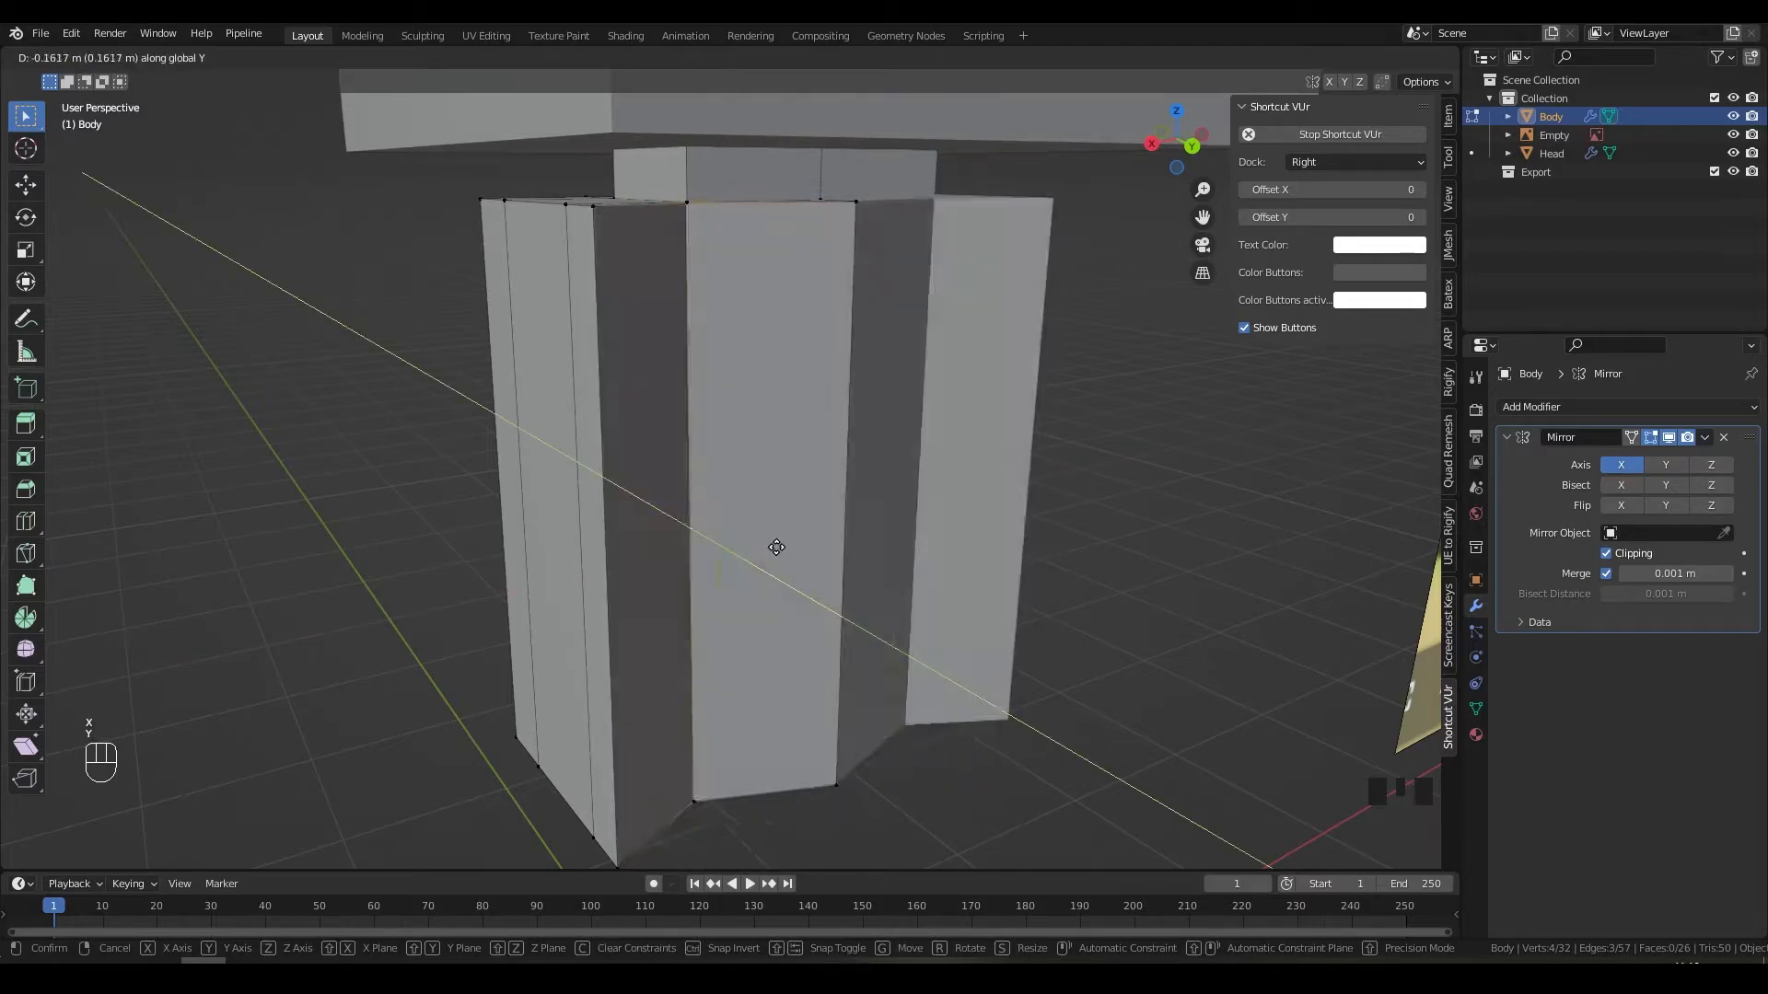
pyautogui.click(809, 565)
# Step: Try joining vertices on the box top with J cuts, undoing both attempts
pyautogui.moveTo(808, 566); pyautogui.dragTo(749, 494, button='middle')
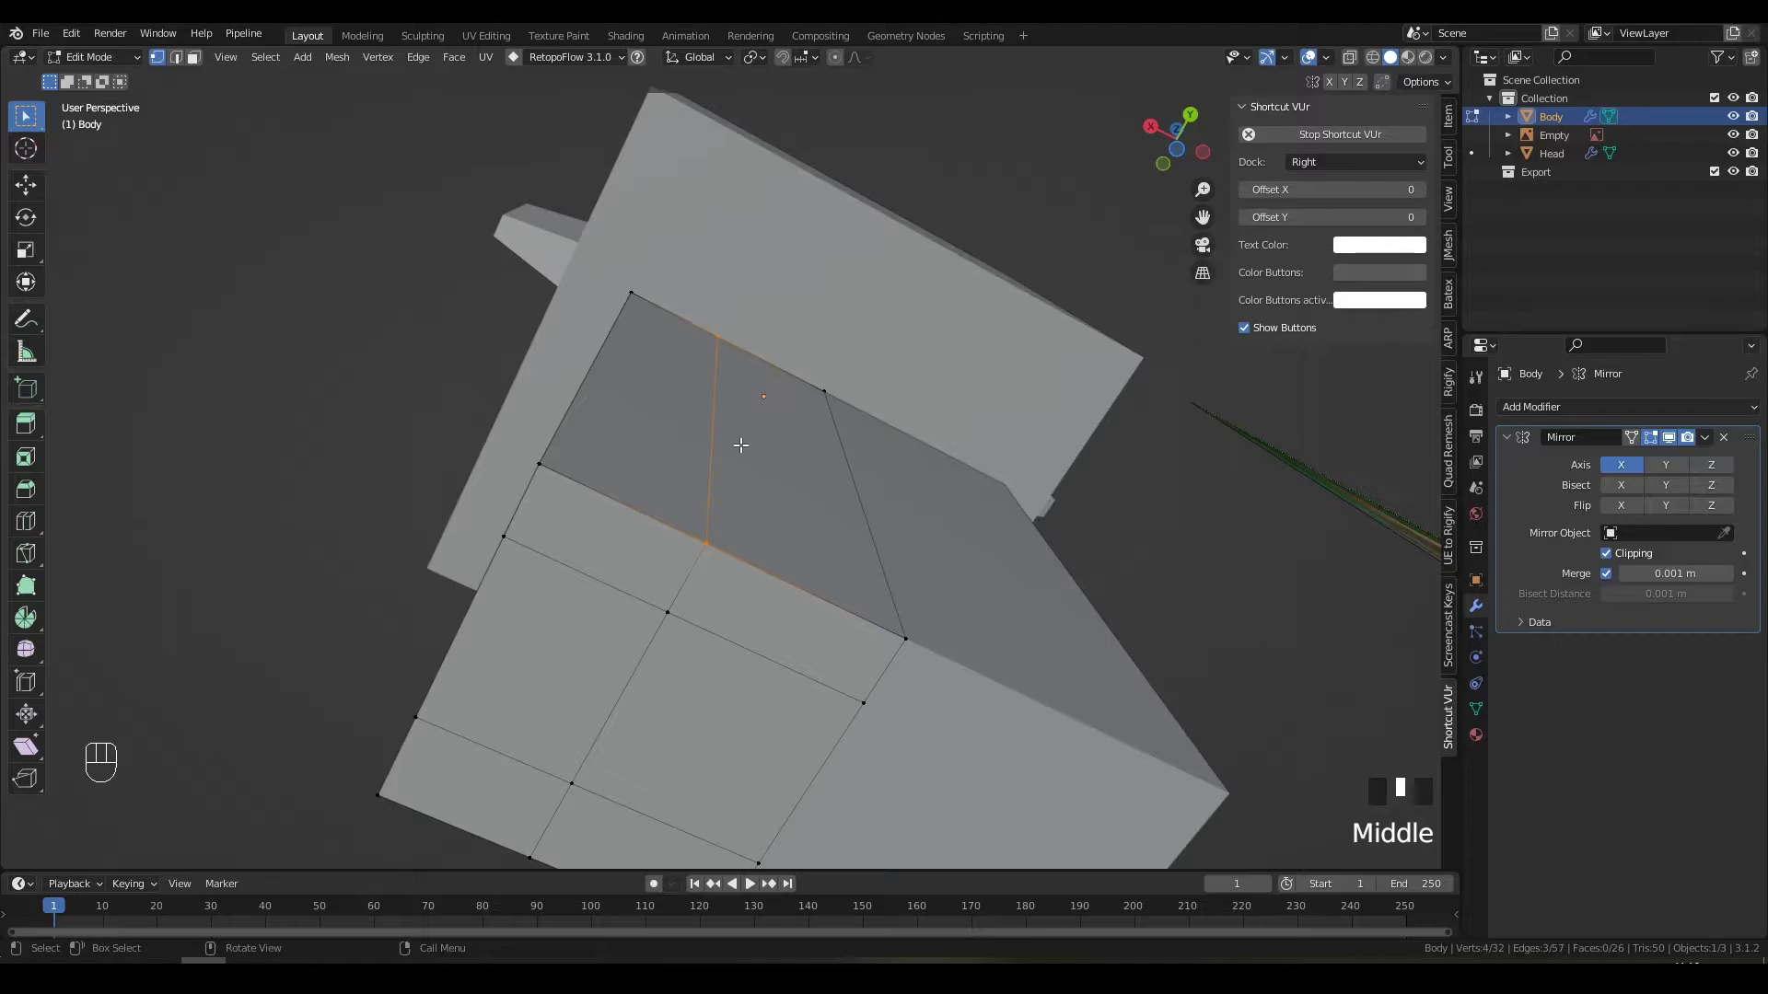
pyautogui.click(737, 383)
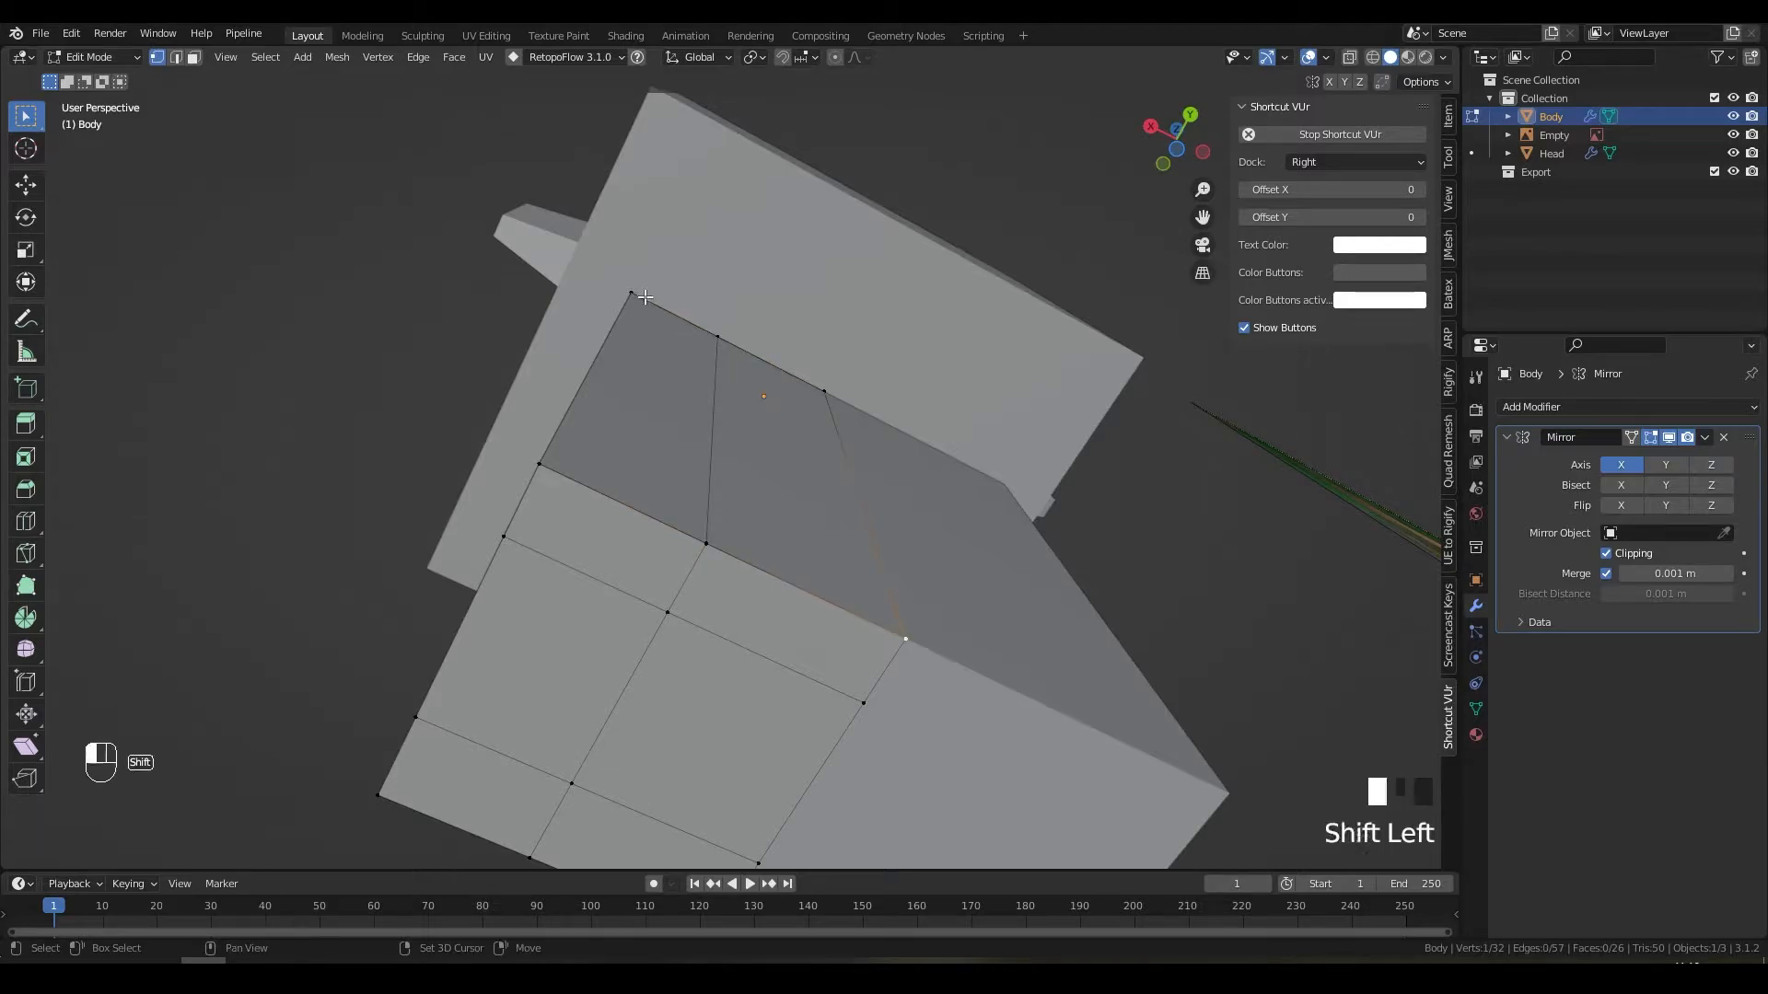
pyautogui.keyDown('shift'); pyautogui.click(771, 492); pyautogui.keyUp('shift')
pyautogui.press('j')
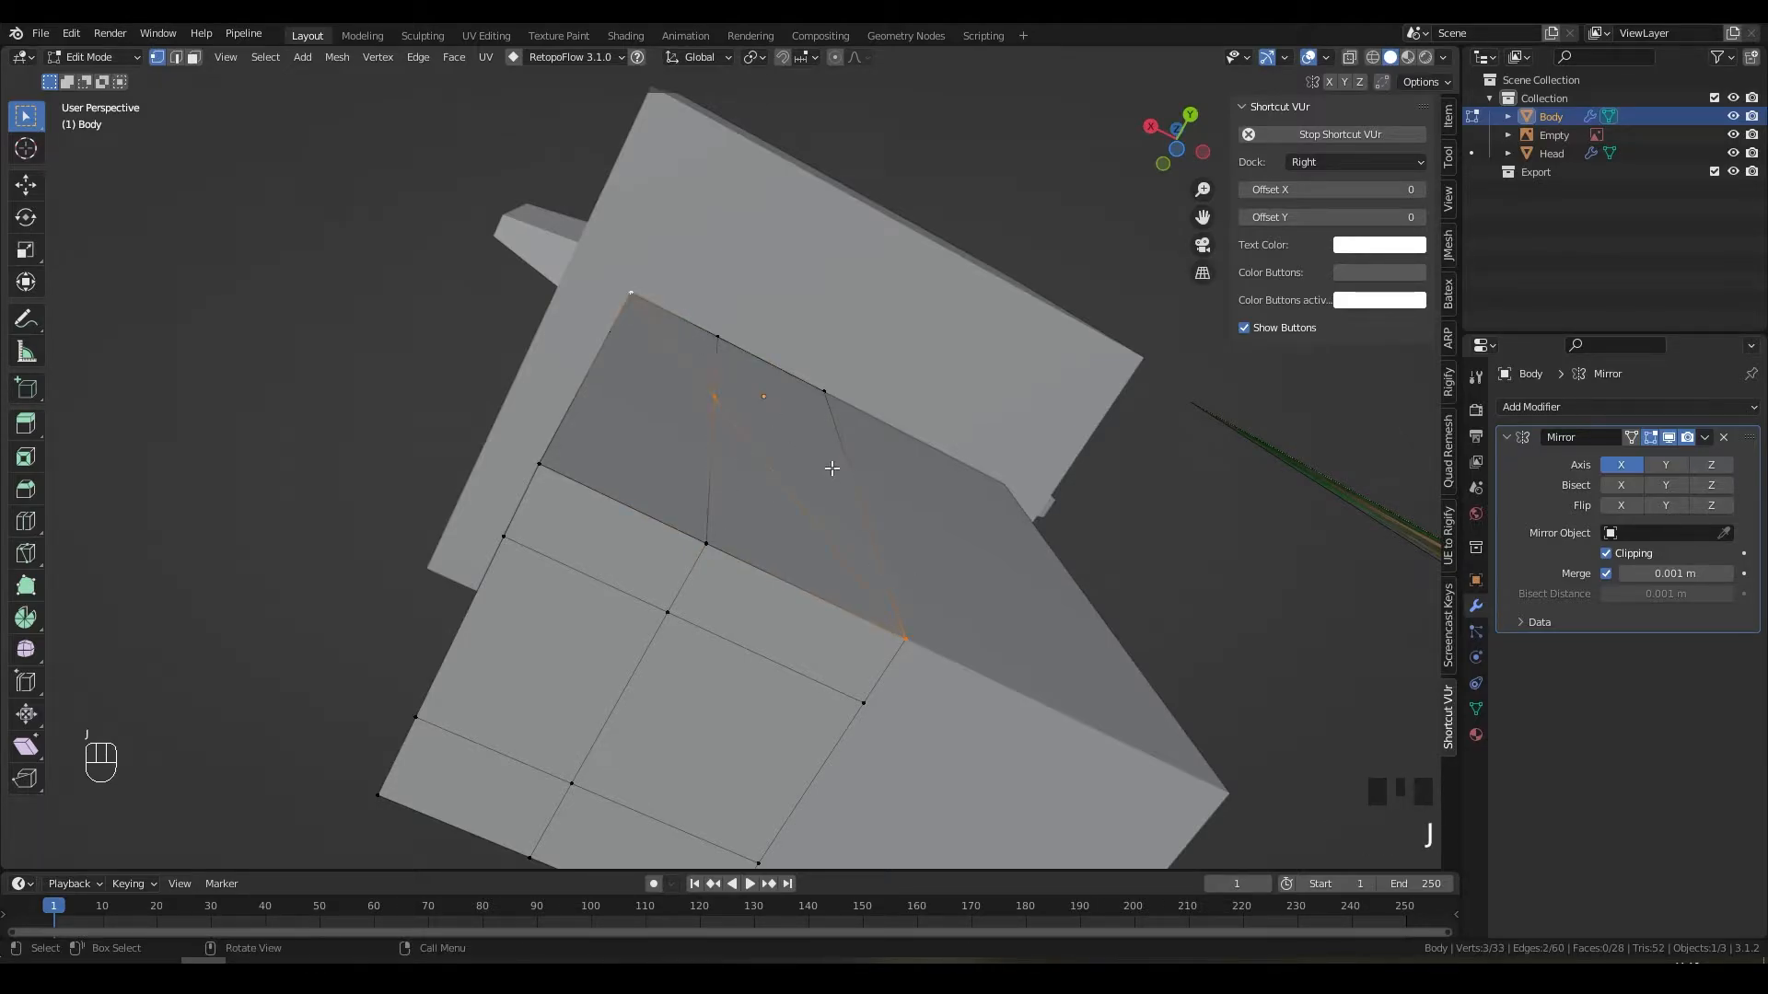
pyautogui.moveTo(832, 469); pyautogui.dragTo(618, 682, button='middle')
pyautogui.hotkey('ctrl', 'z')
pyautogui.moveTo(502, 733); pyautogui.dragTo(874, 527, button='middle')
pyautogui.keyDown('shift'); pyautogui.click(874, 527); pyautogui.keyUp('shift')
pyautogui.press('j')
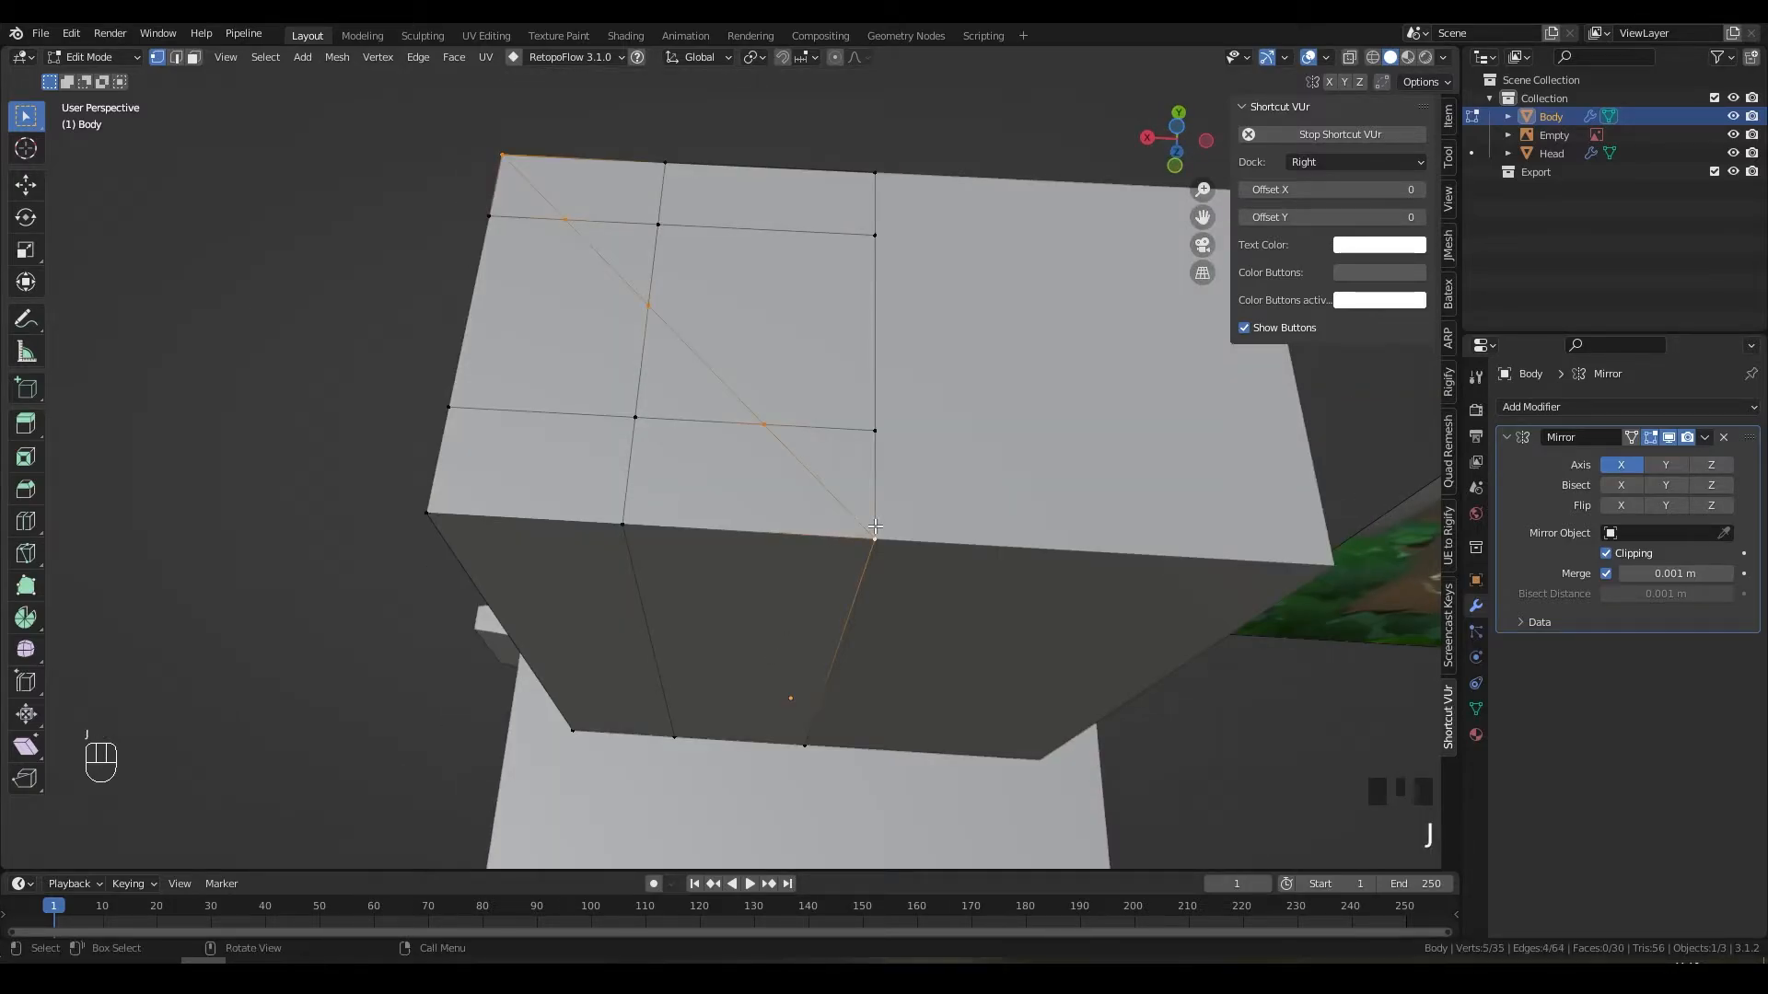
pyautogui.hotkey('ctrl', 'z')
pyautogui.middleClick(808, 440)
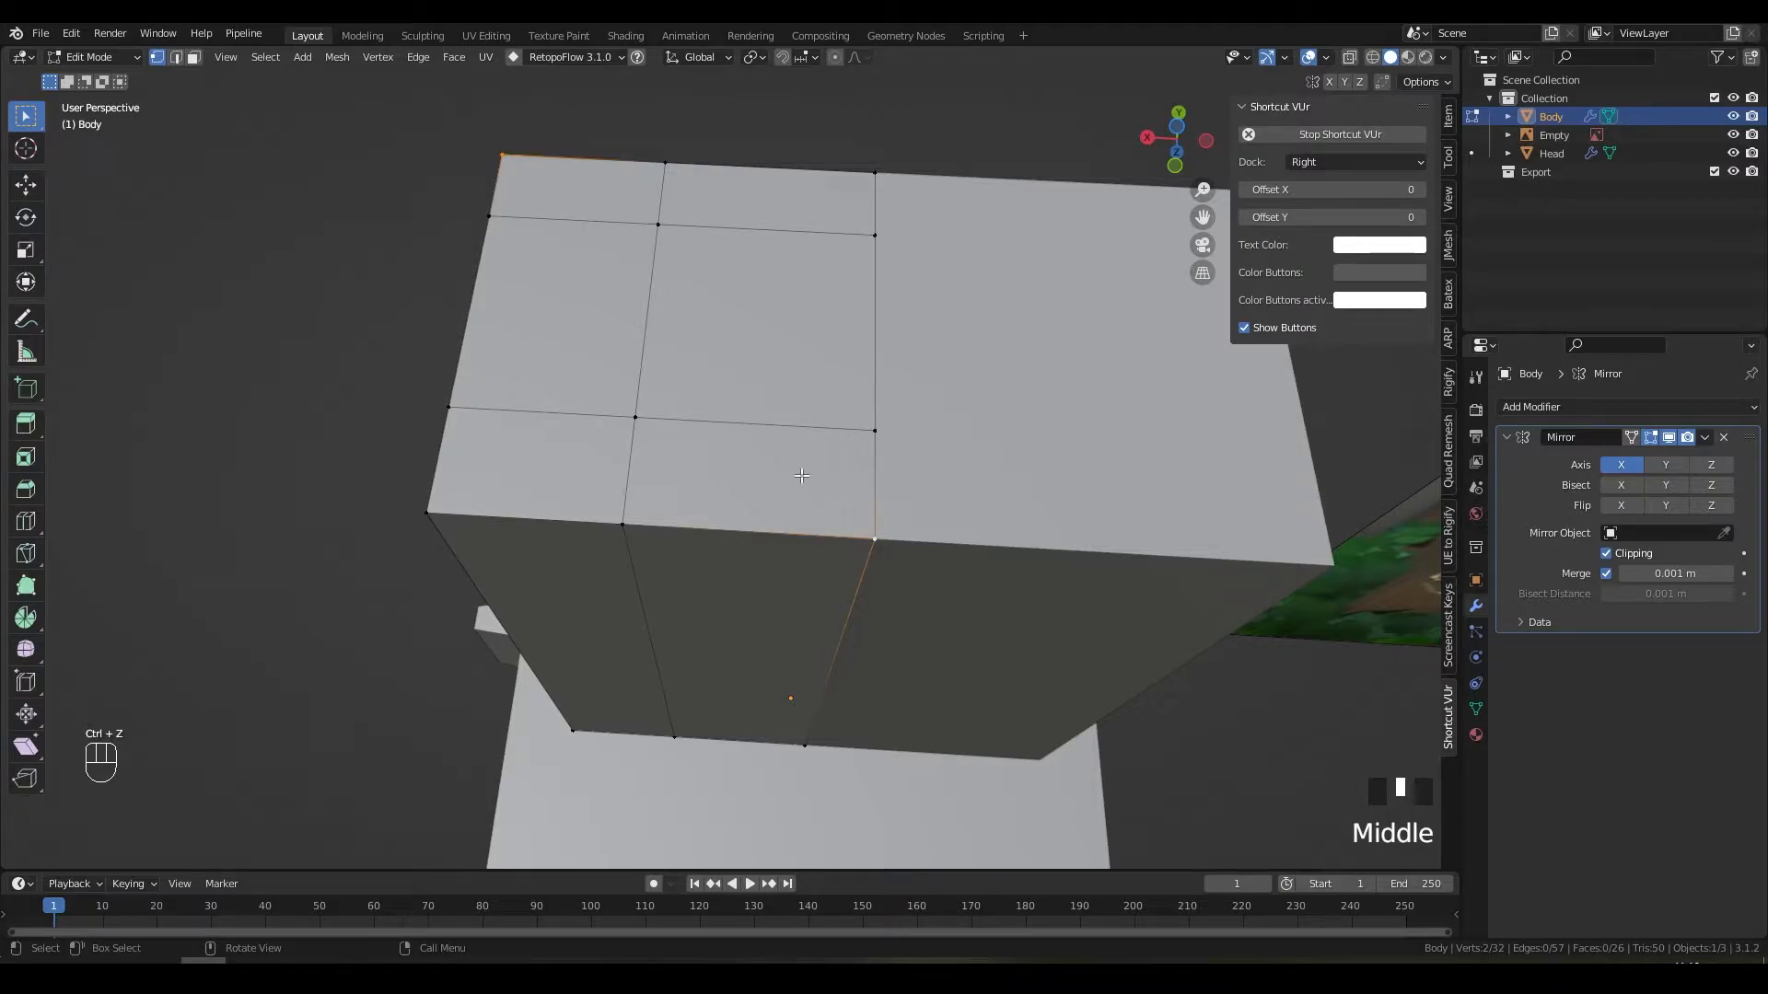
# Step: Select three vertical front edges and slide them about 0.22 m along X
pyautogui.moveTo(794, 465); pyautogui.dragTo(769, 529, button='middle')
pyautogui.scroll(-2, 999, 556)
pyautogui.scroll(1, 764, 516)
pyautogui.press('2')
pyautogui.click(768, 529)
pyautogui.keyDown('shift'); pyautogui.click(771, 470); pyautogui.keyUp('shift')
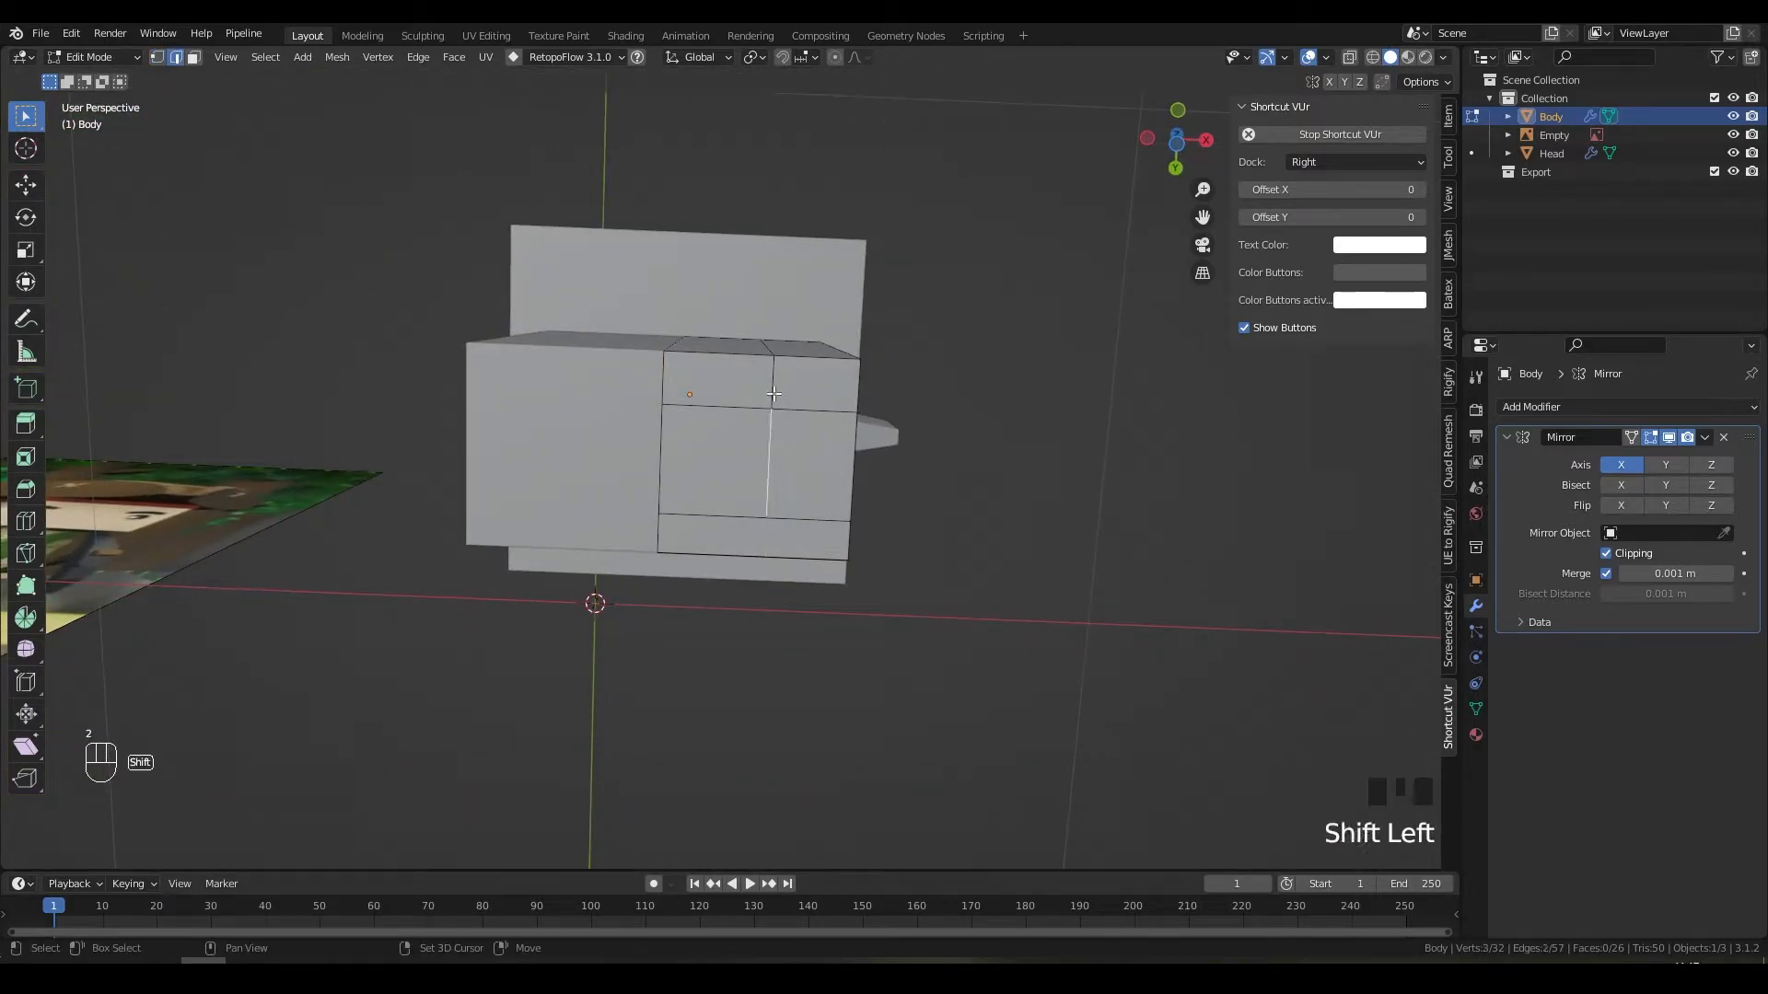
pyautogui.keyDown('shift'); pyautogui.click(772, 387); pyautogui.keyUp('shift')
pyautogui.moveTo(772, 387); pyautogui.dragTo(842, 471, button='middle')
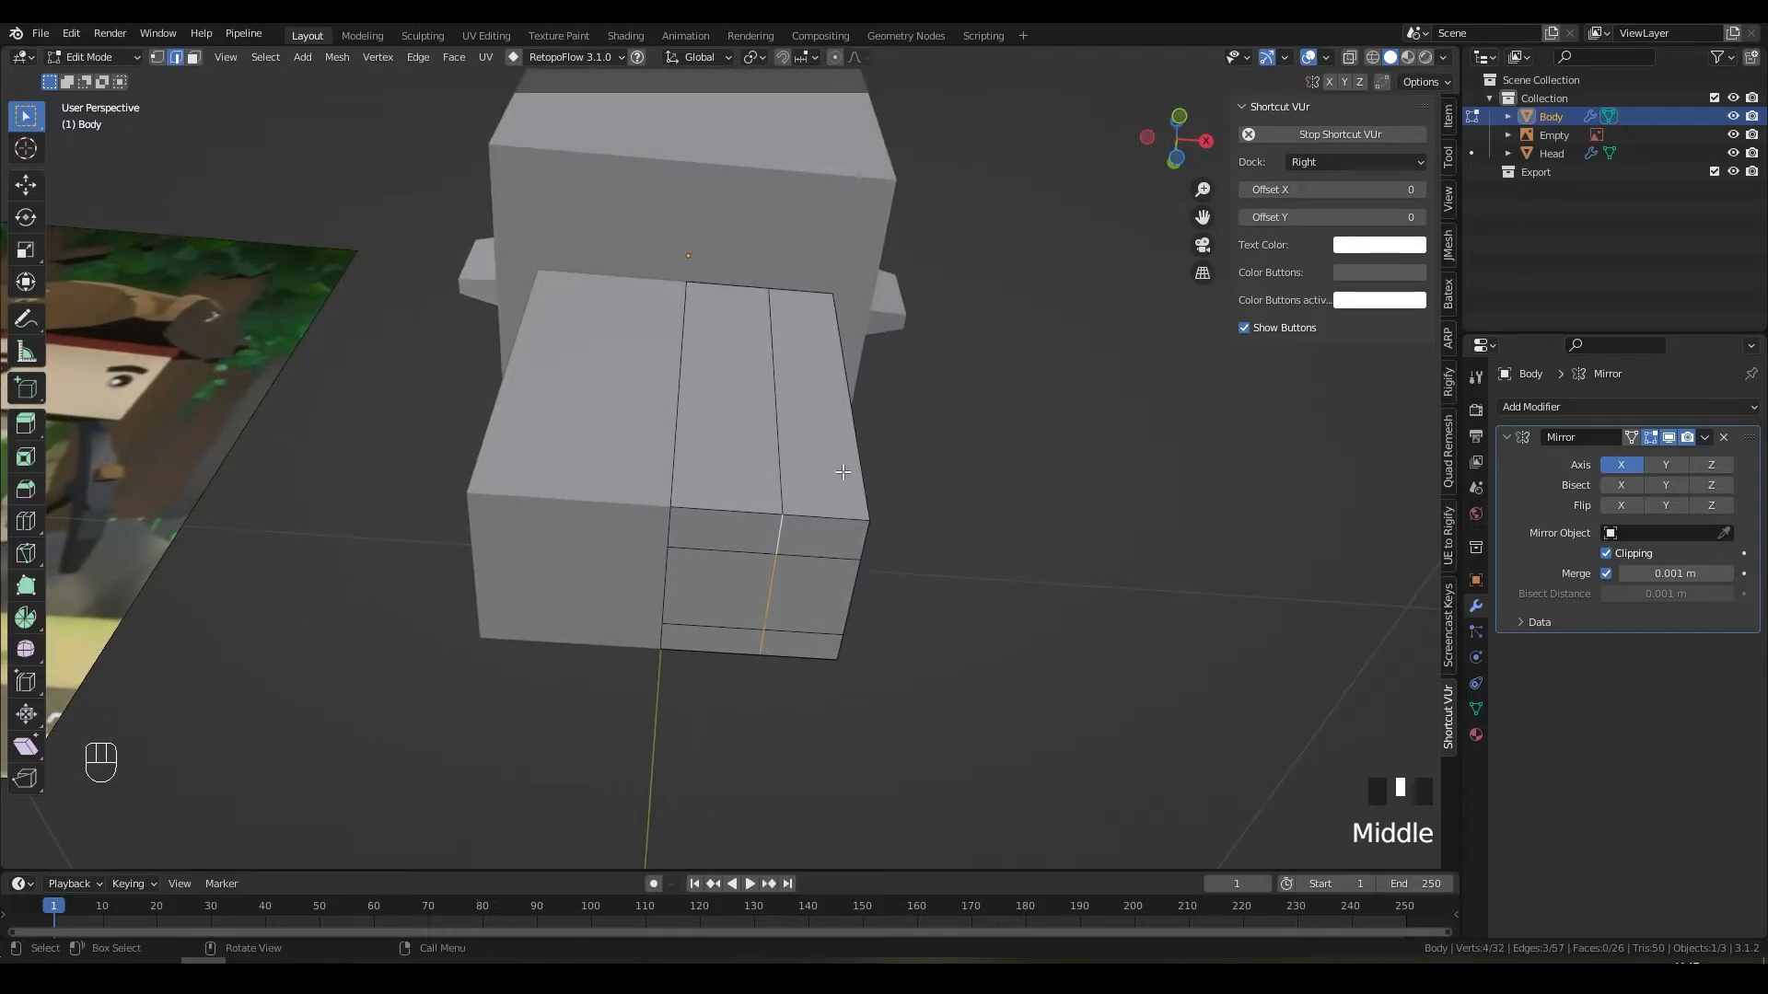
pyautogui.press('g')
pyautogui.press('y')
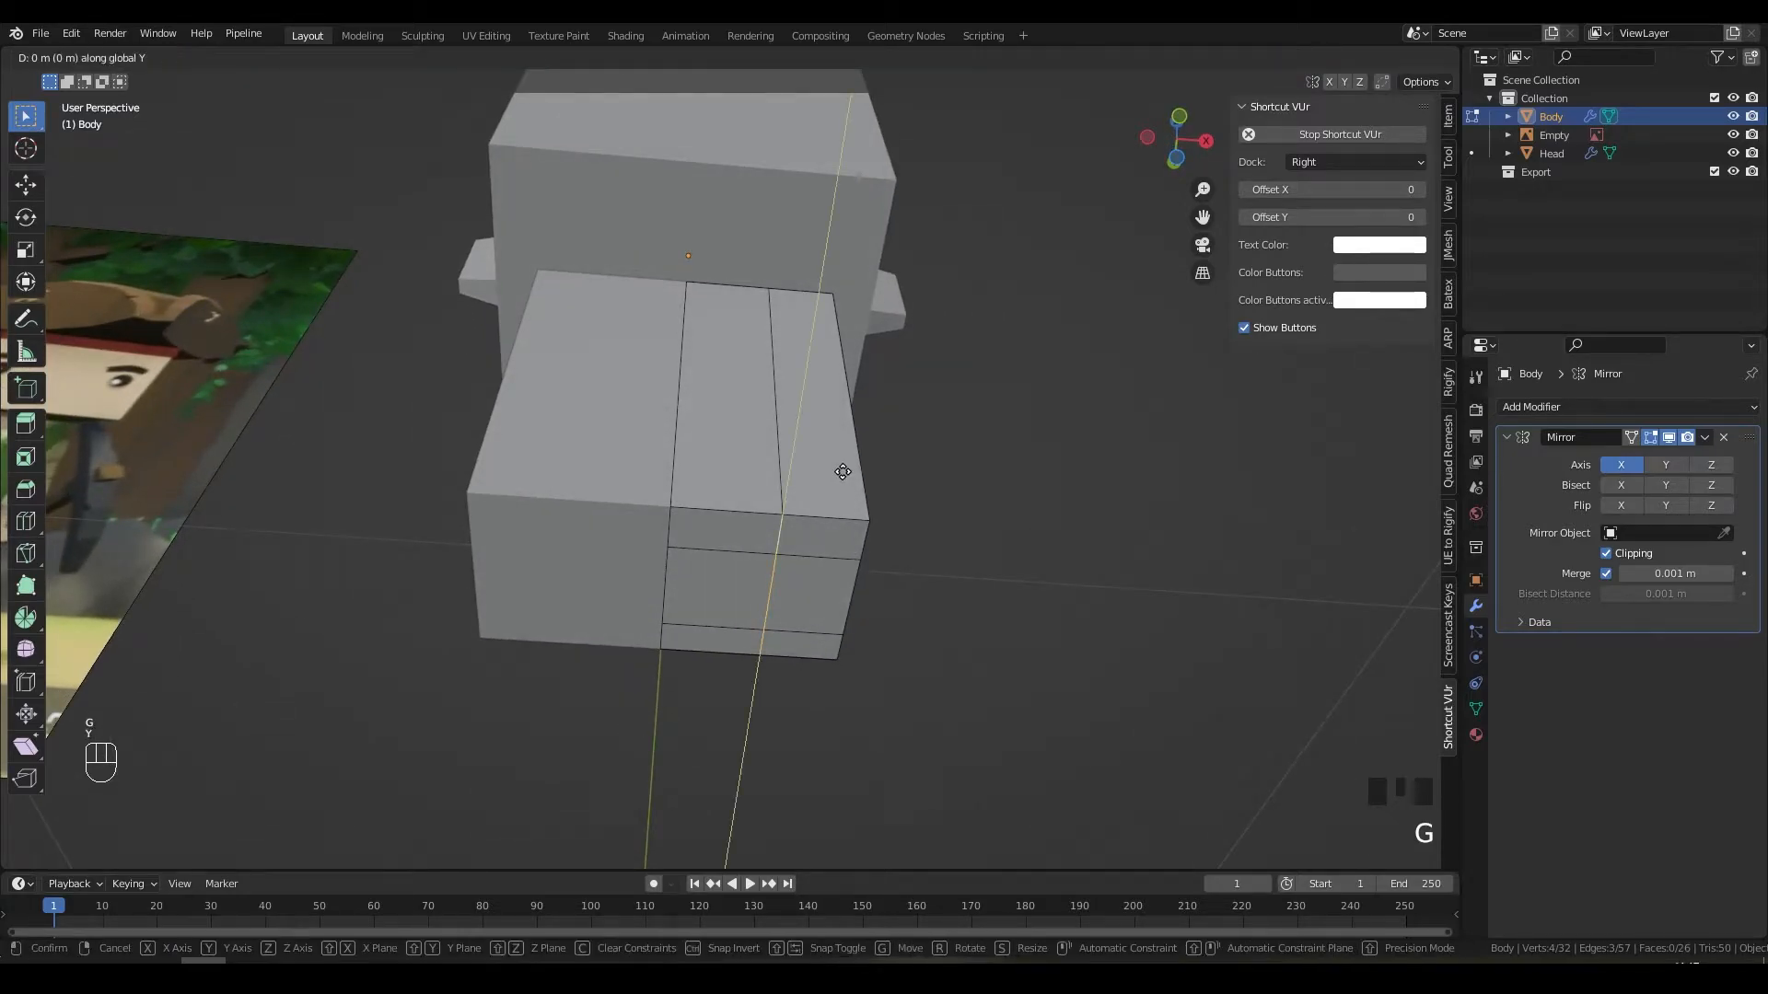
pyautogui.press('x')
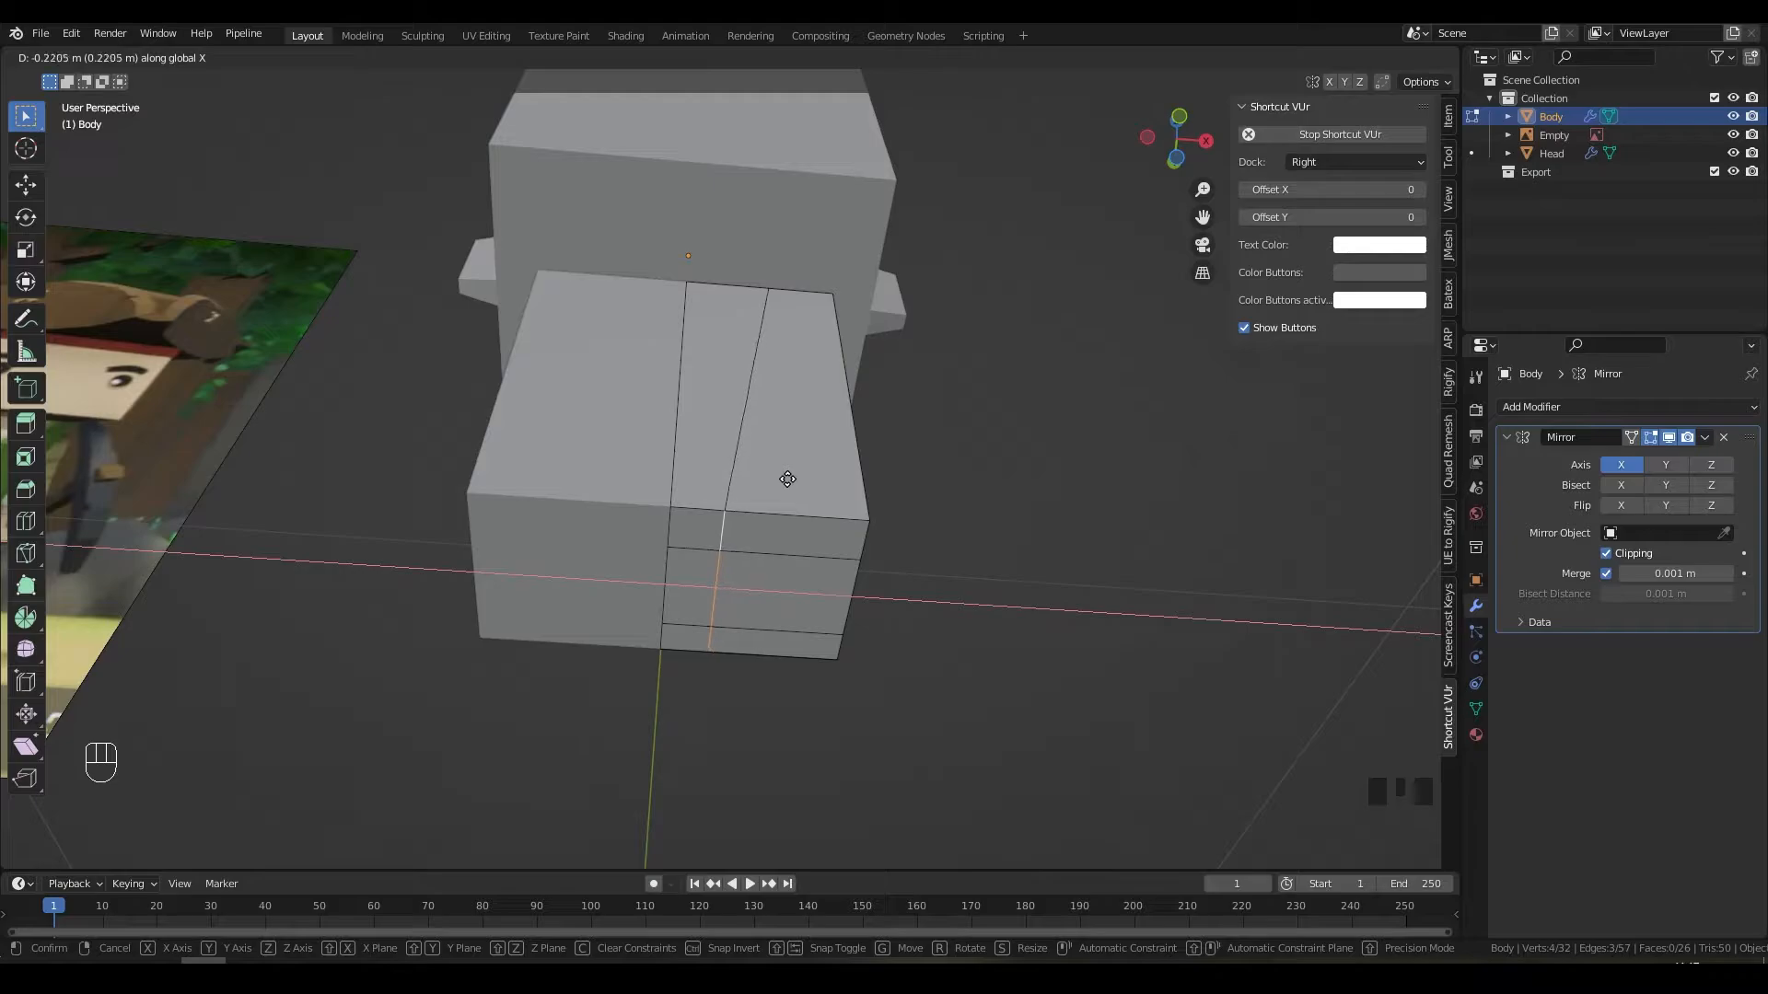
pyautogui.click(788, 479)
# Step: Select the right column's three faces and switch to front orthographic view
pyautogui.press('3')
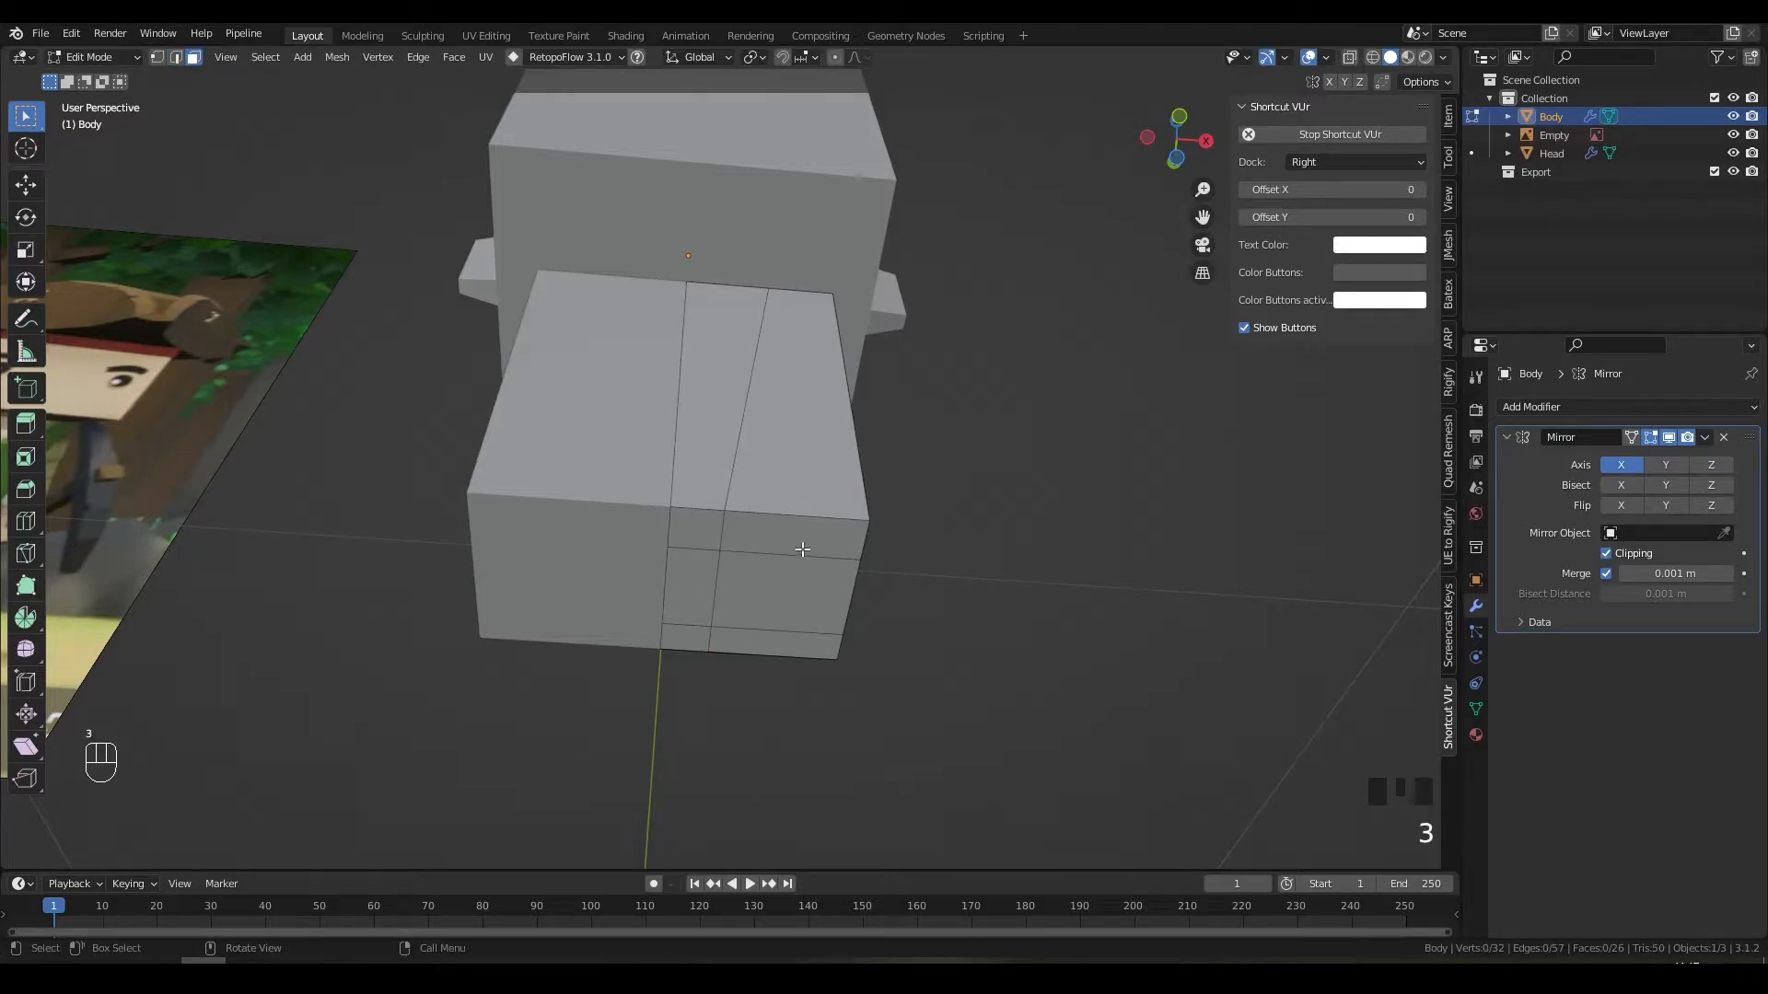
pyautogui.moveTo(792, 541); pyautogui.dragTo(779, 650)
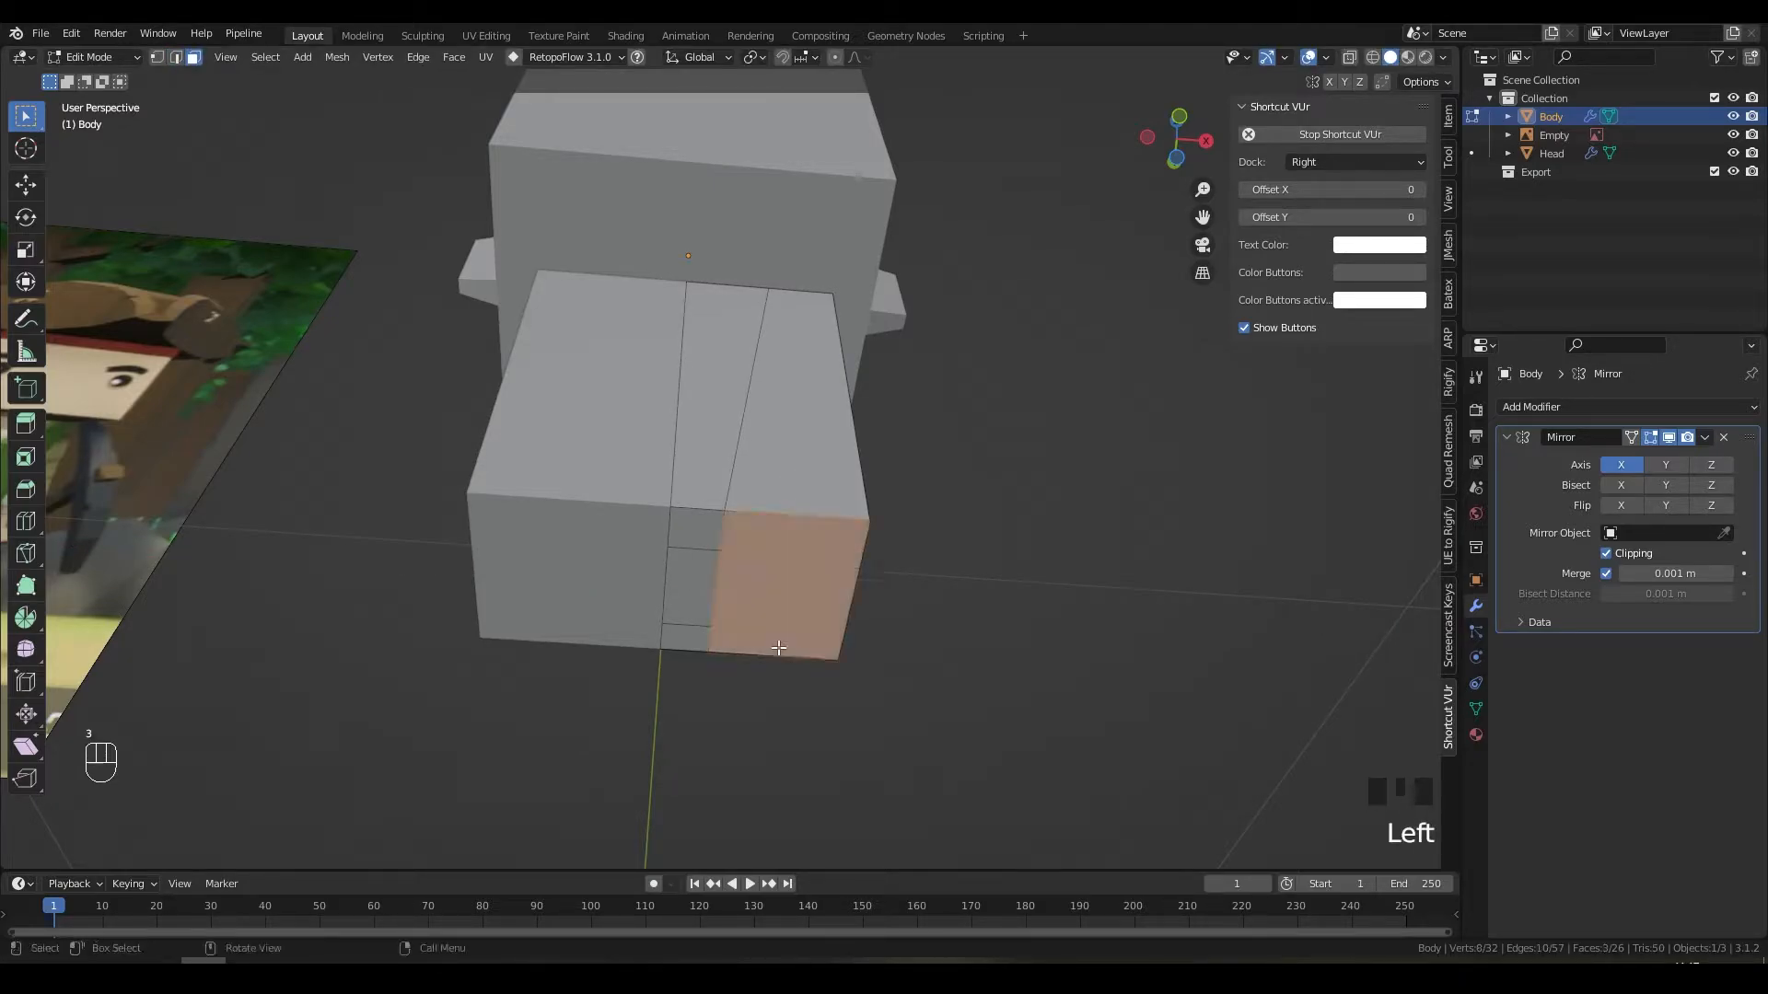
pyautogui.press('KP_1')
pyautogui.keyDown('shift'); pyautogui.moveTo(779, 649); pyautogui.dragTo(788, 383, button='middle'); pyautogui.keyUp('shift')
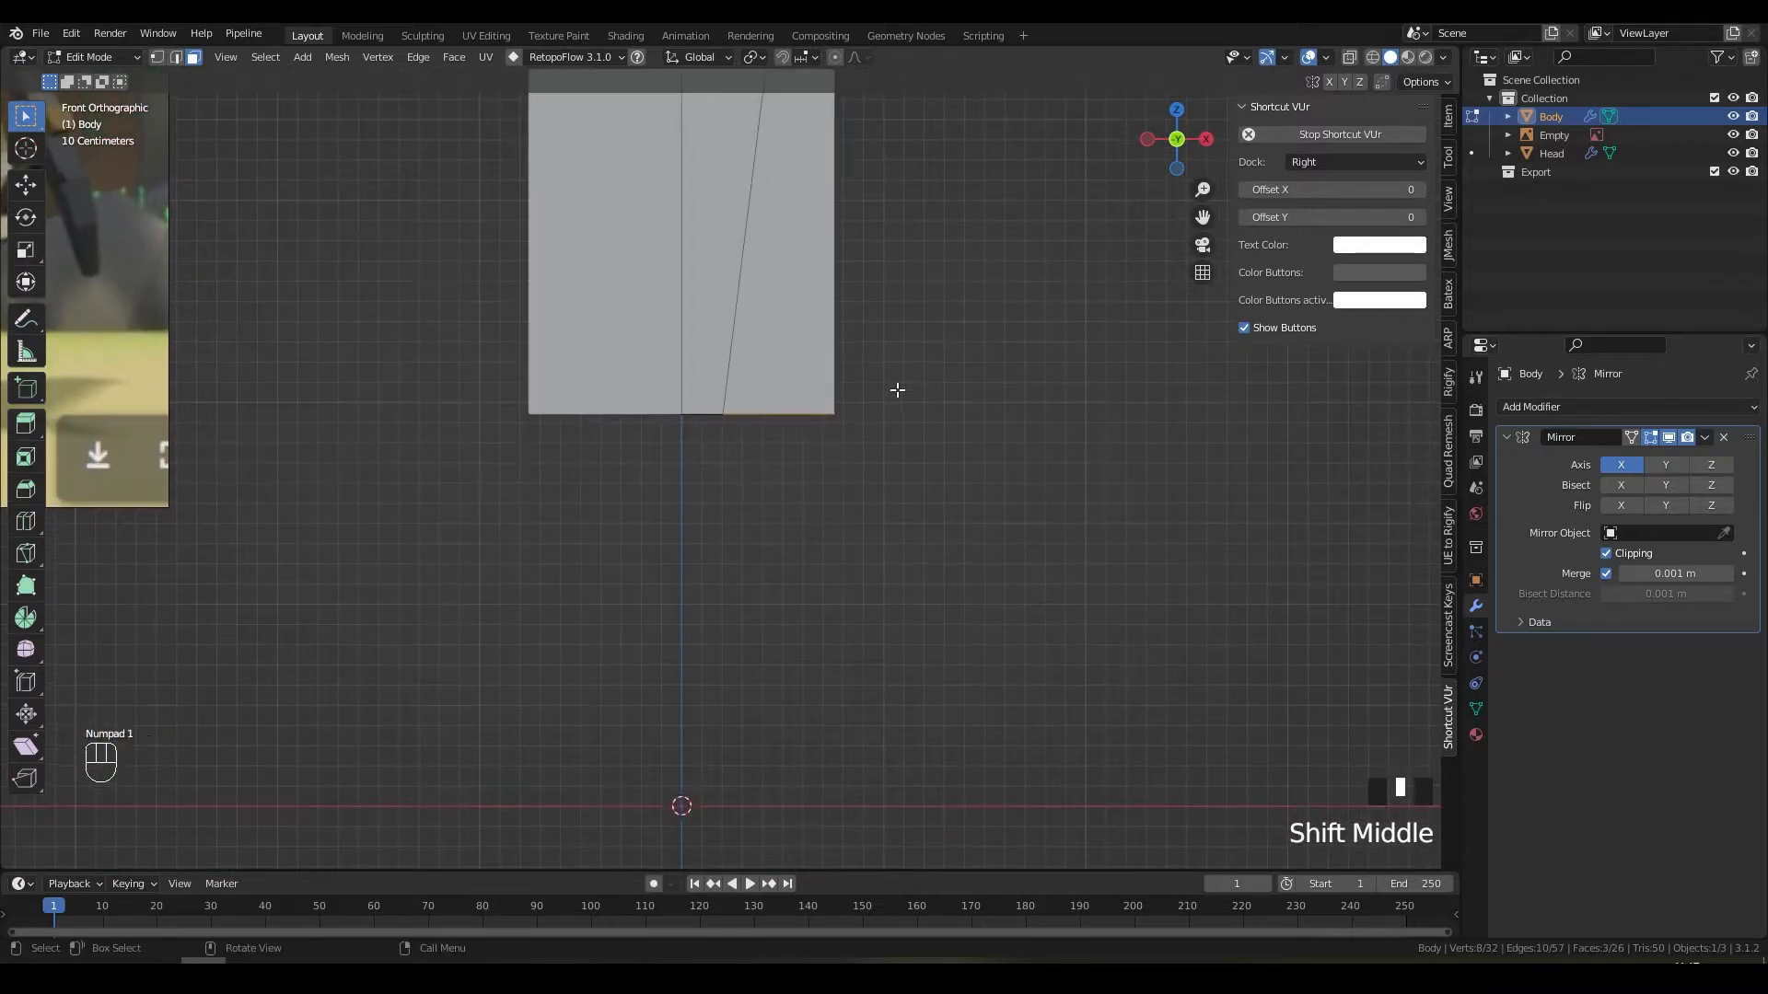
# Step: Extrude the selected faces straight down into legs, then shorten them along Z
pyautogui.press('e')
pyautogui.press('z')
pyautogui.press('z')
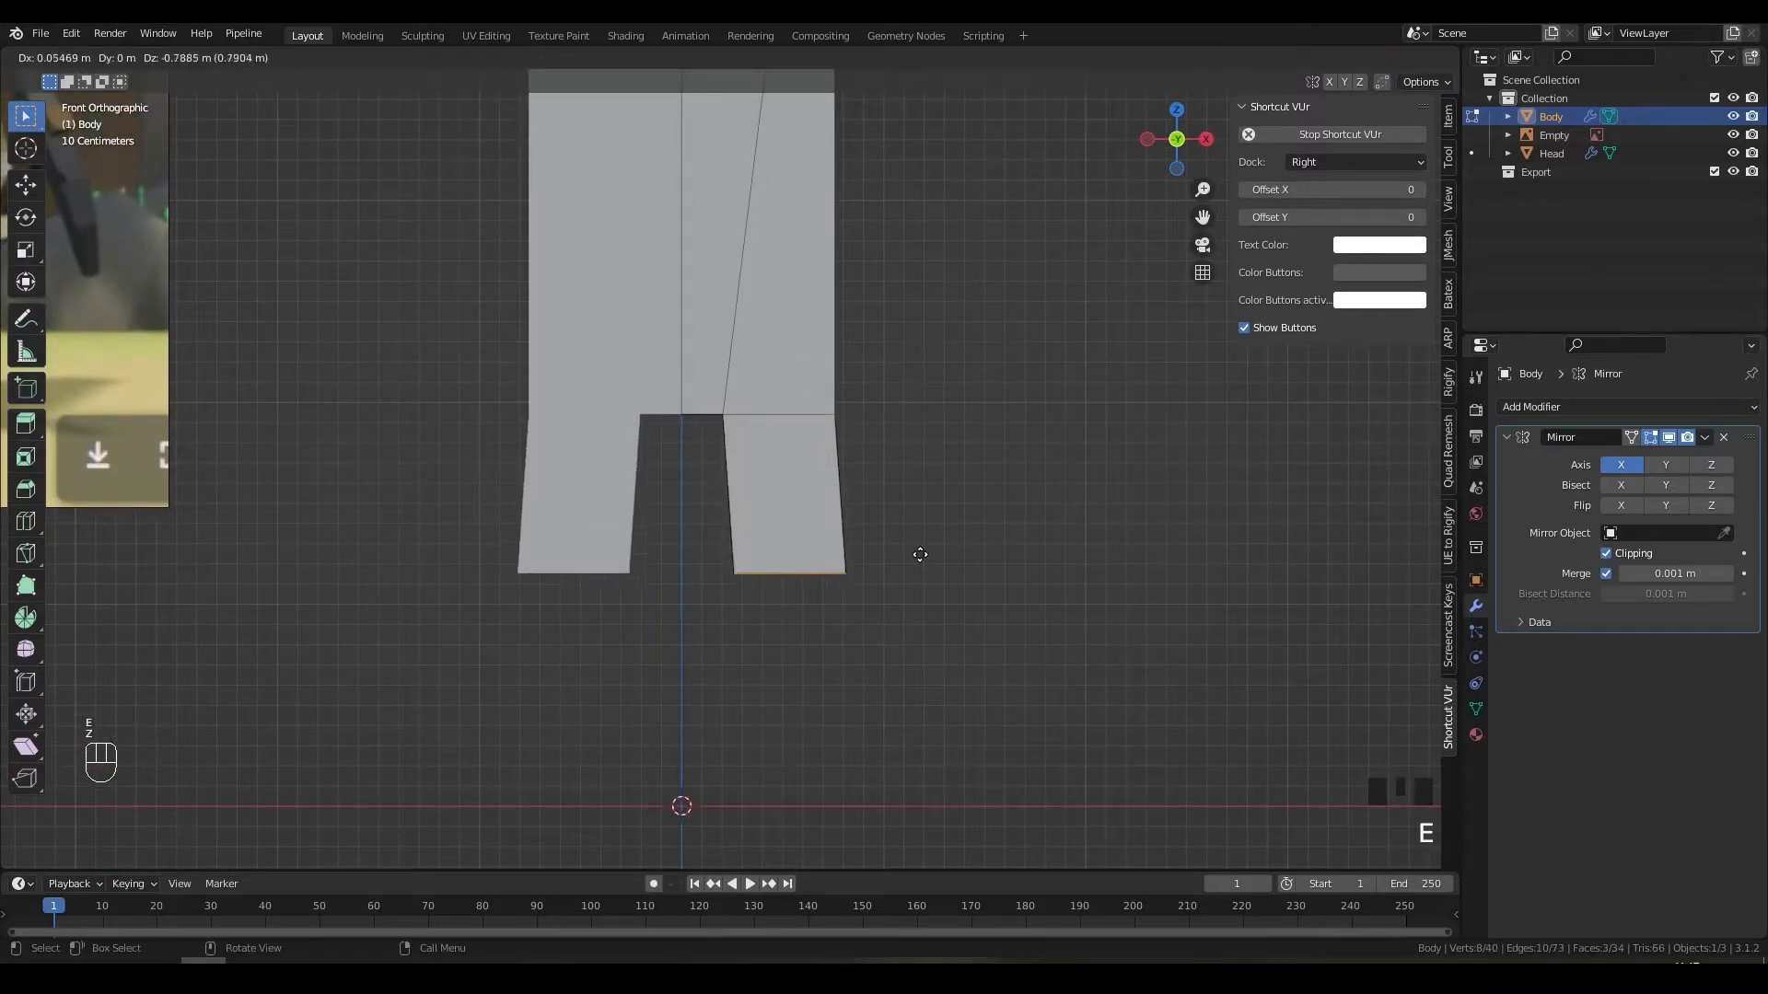
pyautogui.click(936, 776)
pyautogui.scroll(-4, 907, 678)
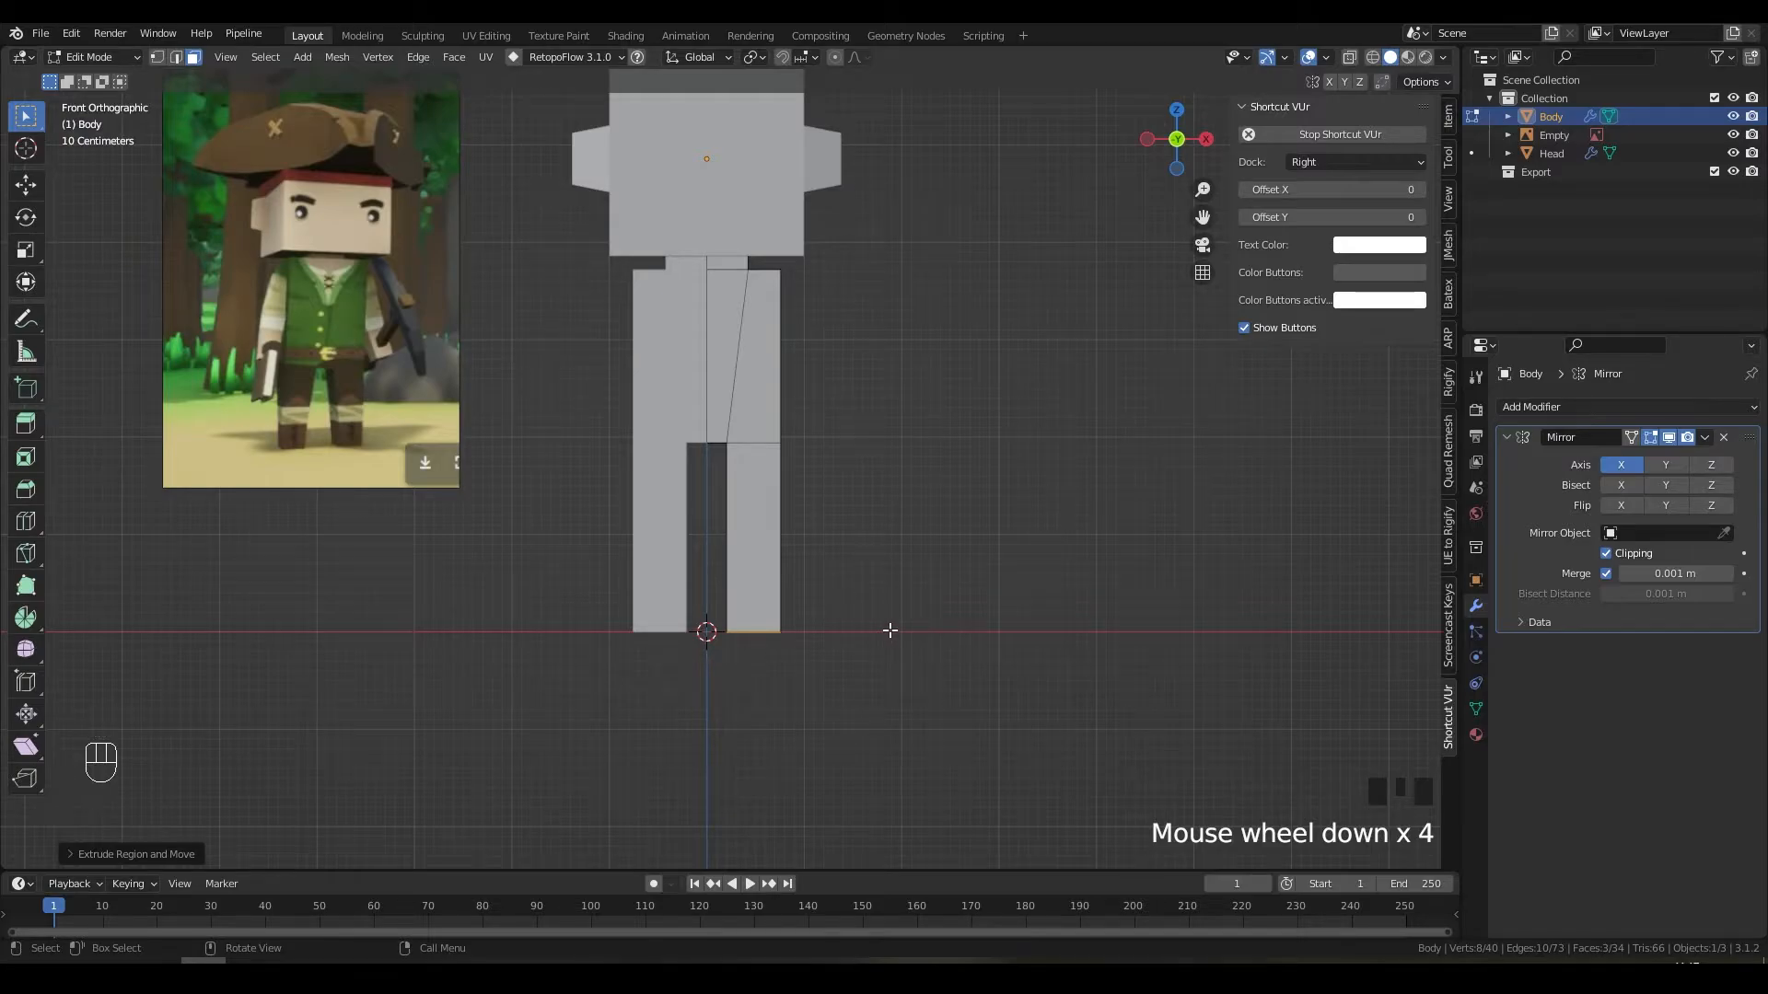
pyautogui.scroll(3, 889, 630)
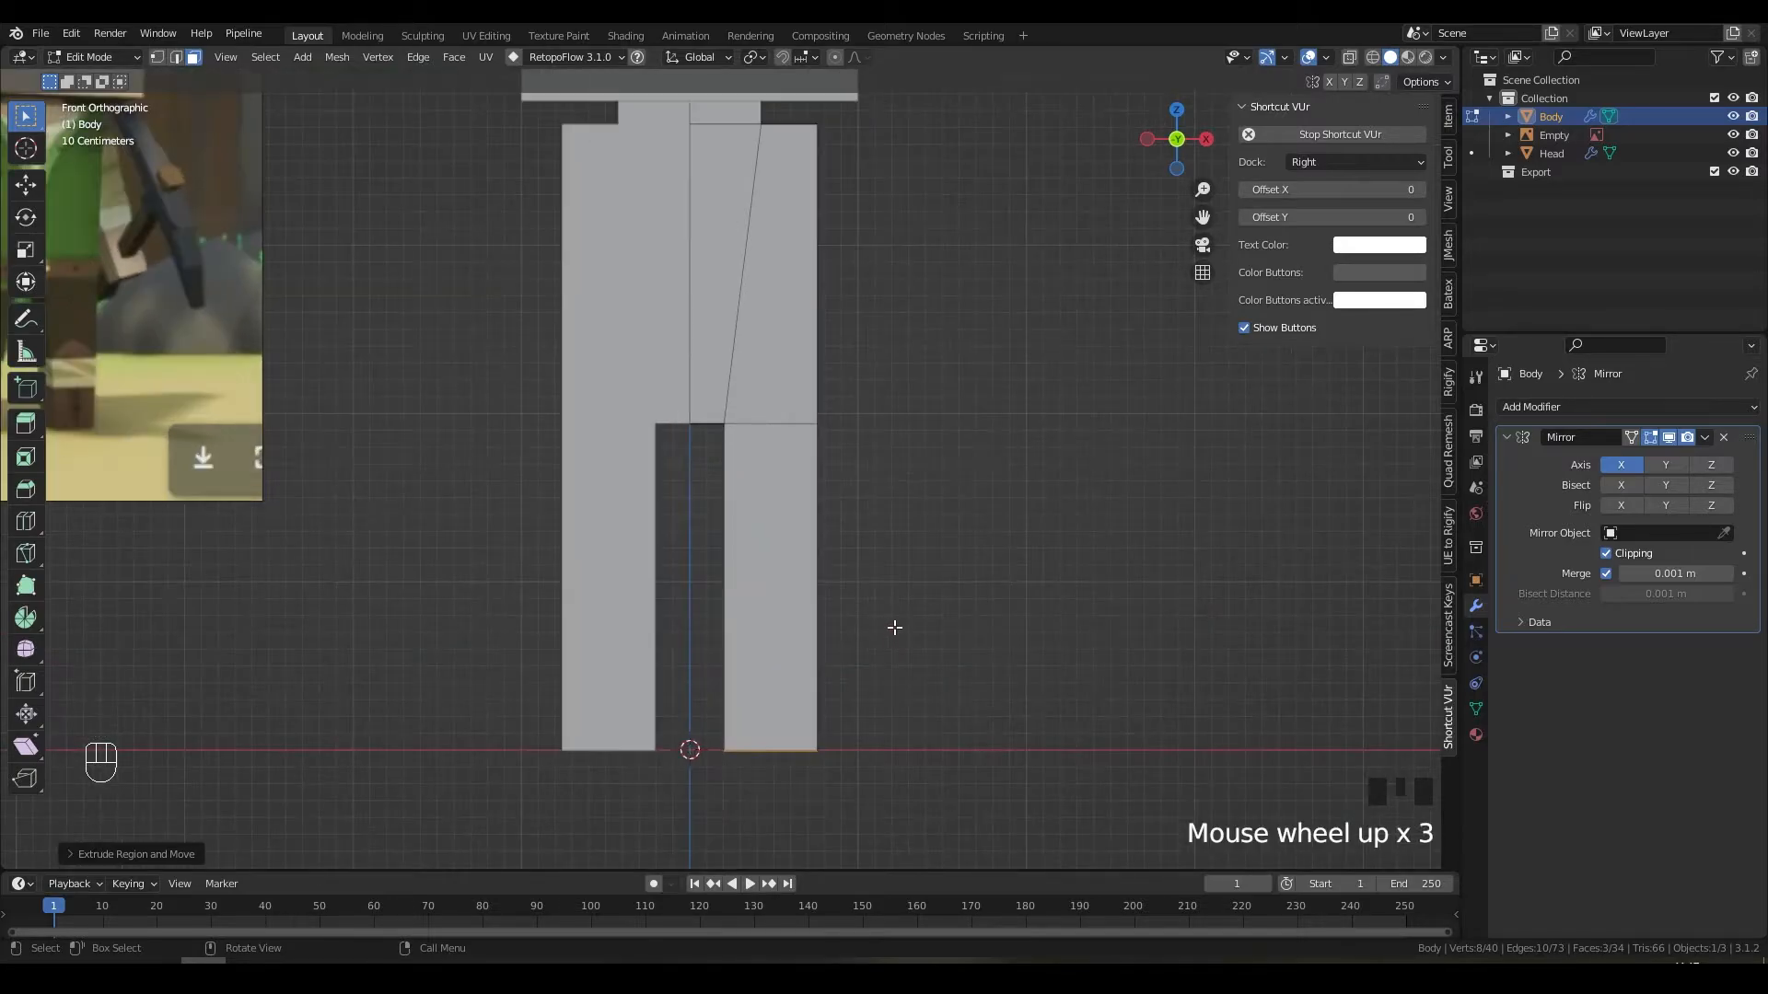
pyautogui.press('g')
pyautogui.press('z')
pyautogui.click(748, 558)
pyautogui.keyDown('shift'); pyautogui.moveTo(427, 513); pyautogui.dragTo(608, 514, button='middle'); pyautogui.keyUp('shift')
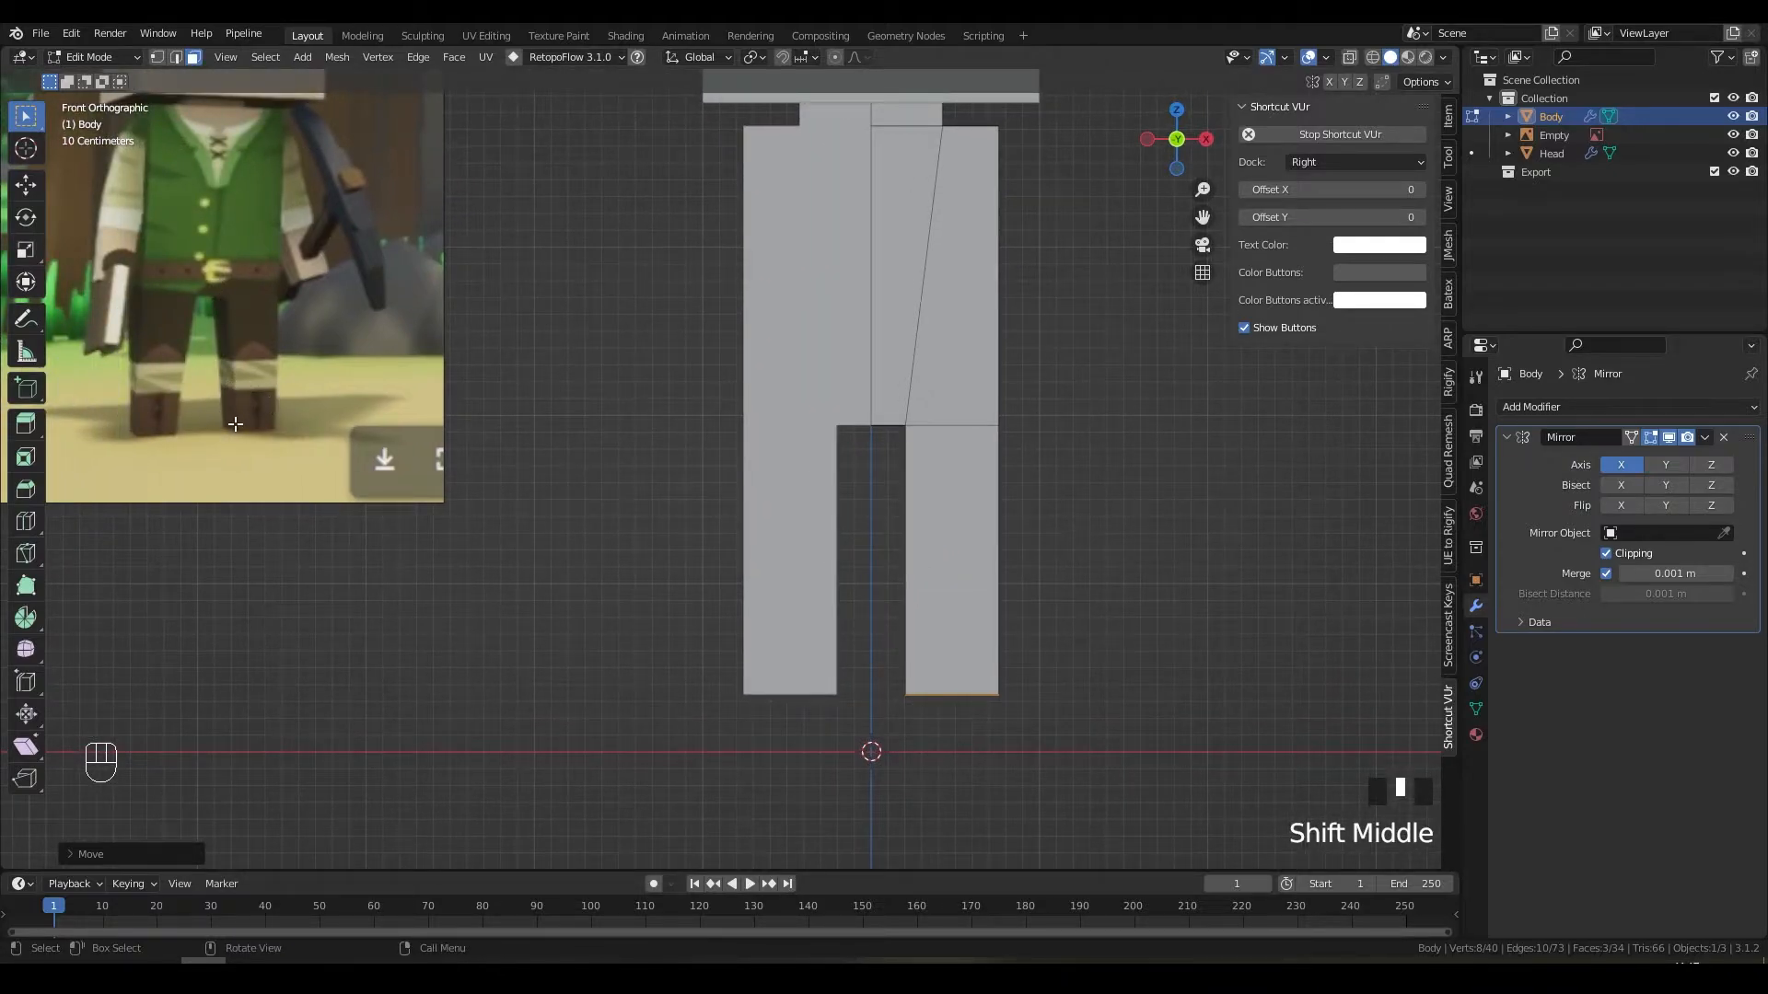
pyautogui.keyDown('shift'); pyautogui.moveTo(930, 457); pyautogui.dragTo(829, 515, button='middle'); pyautogui.keyUp('shift')
# Step: Move the leg's inner edges outward along X to taper the leg
pyautogui.press('2')
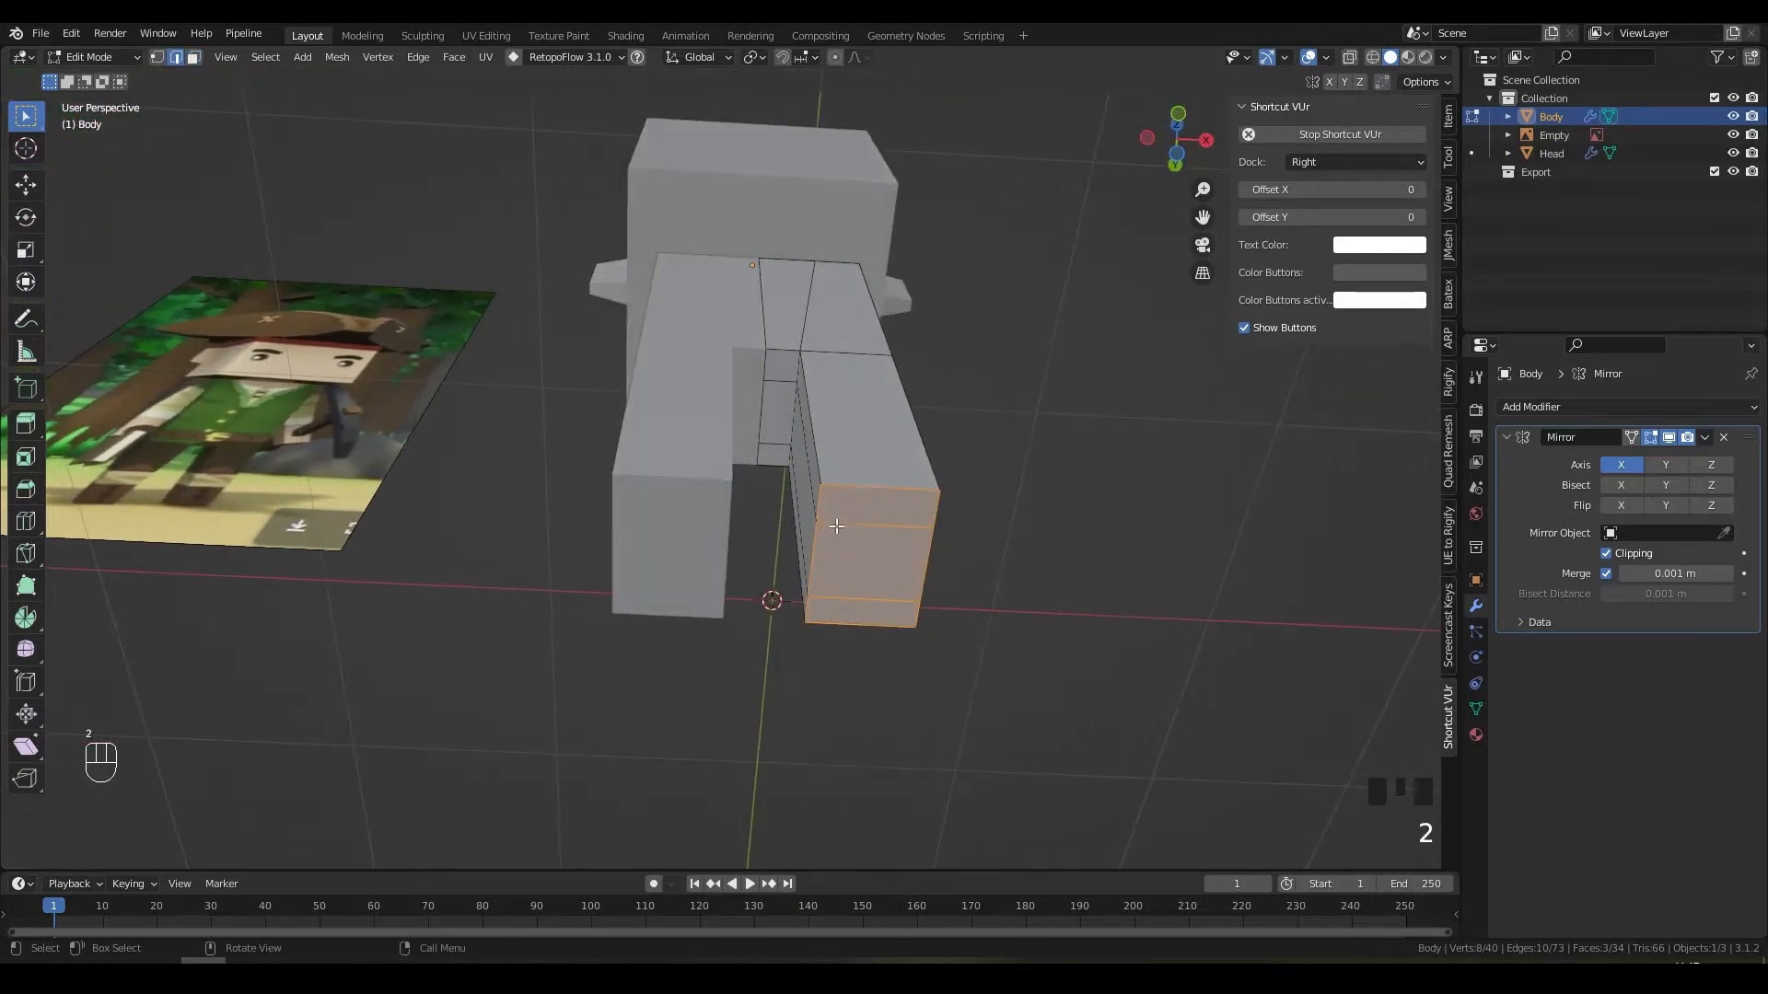
pyautogui.click(820, 522)
pyautogui.keyDown('shift'); pyautogui.click(813, 599); pyautogui.keyUp('shift')
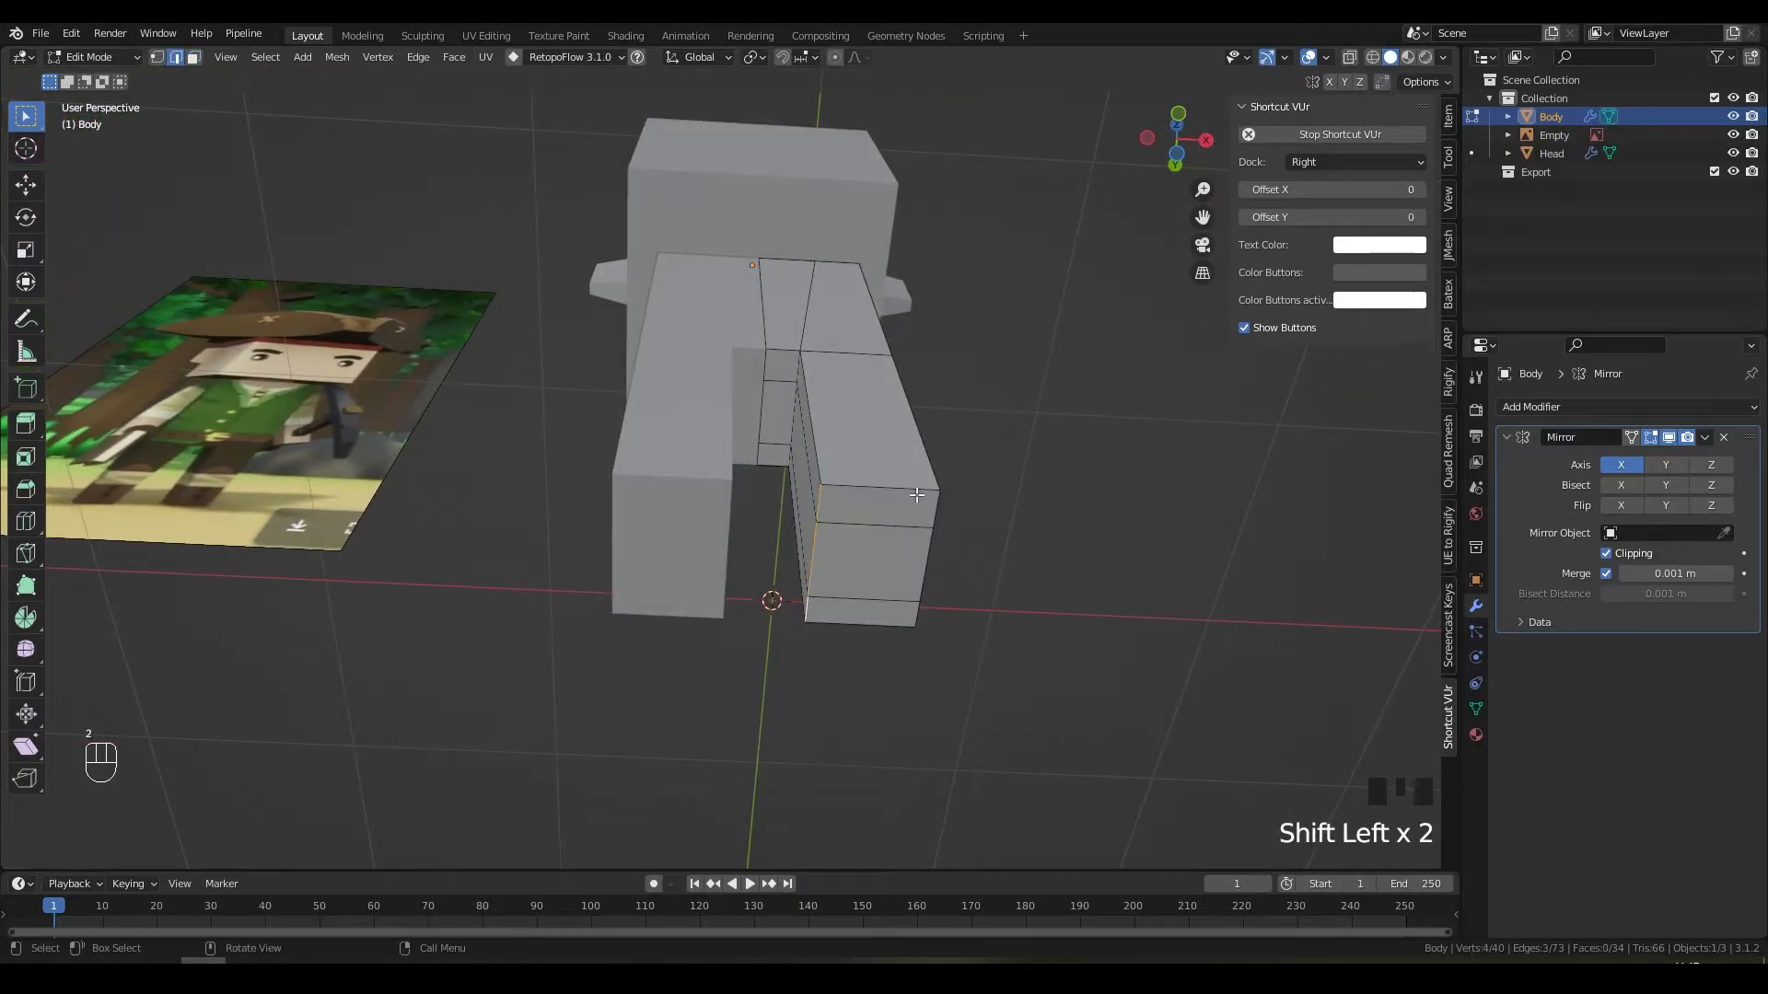
pyautogui.press('KP_1')
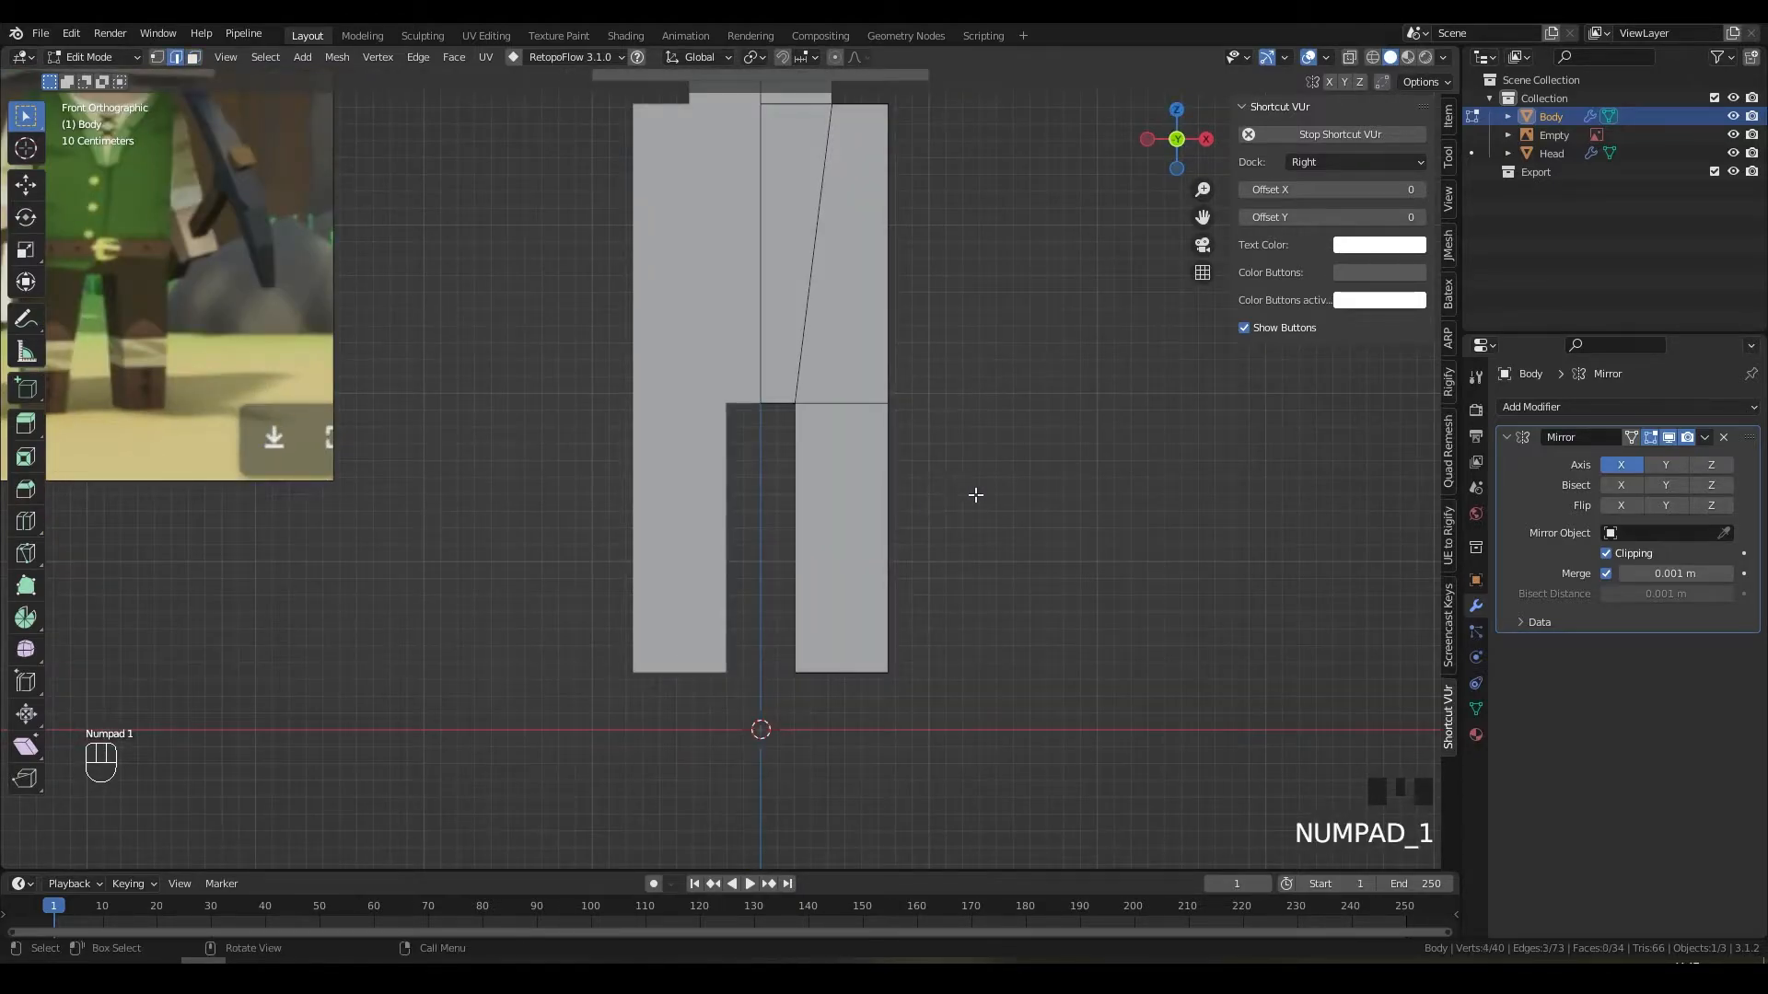
pyautogui.press('g')
pyautogui.press('x')
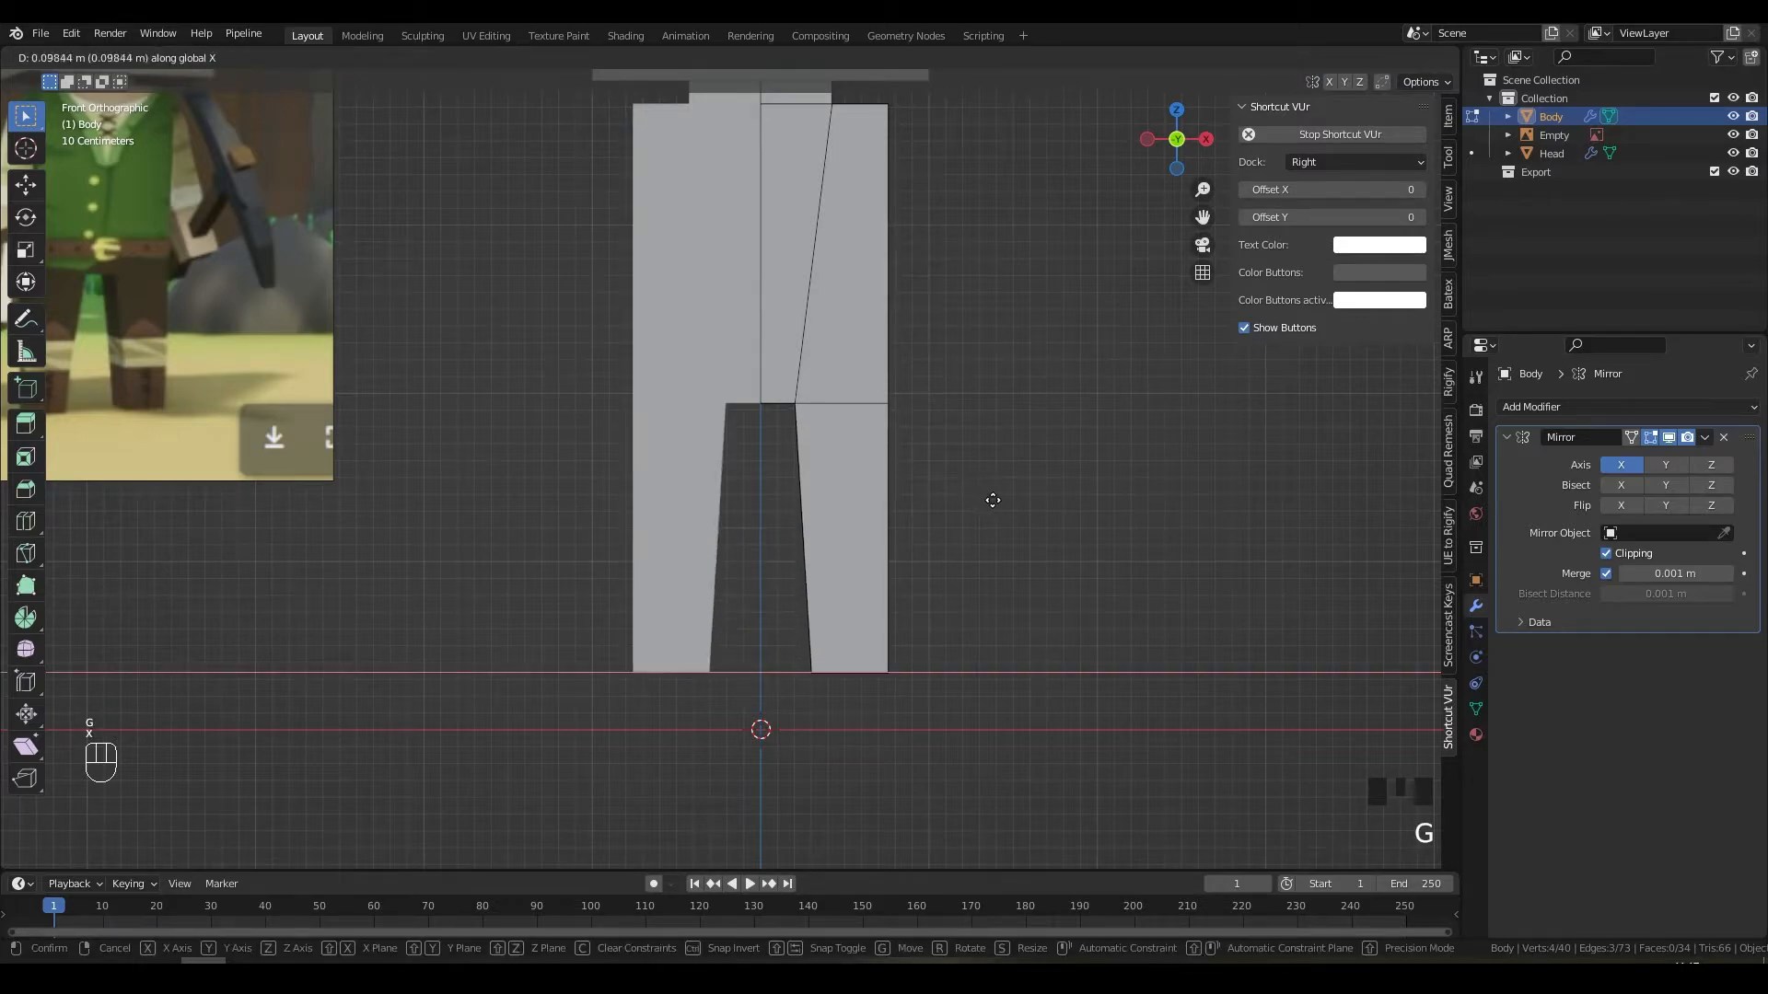
pyautogui.click(998, 501)
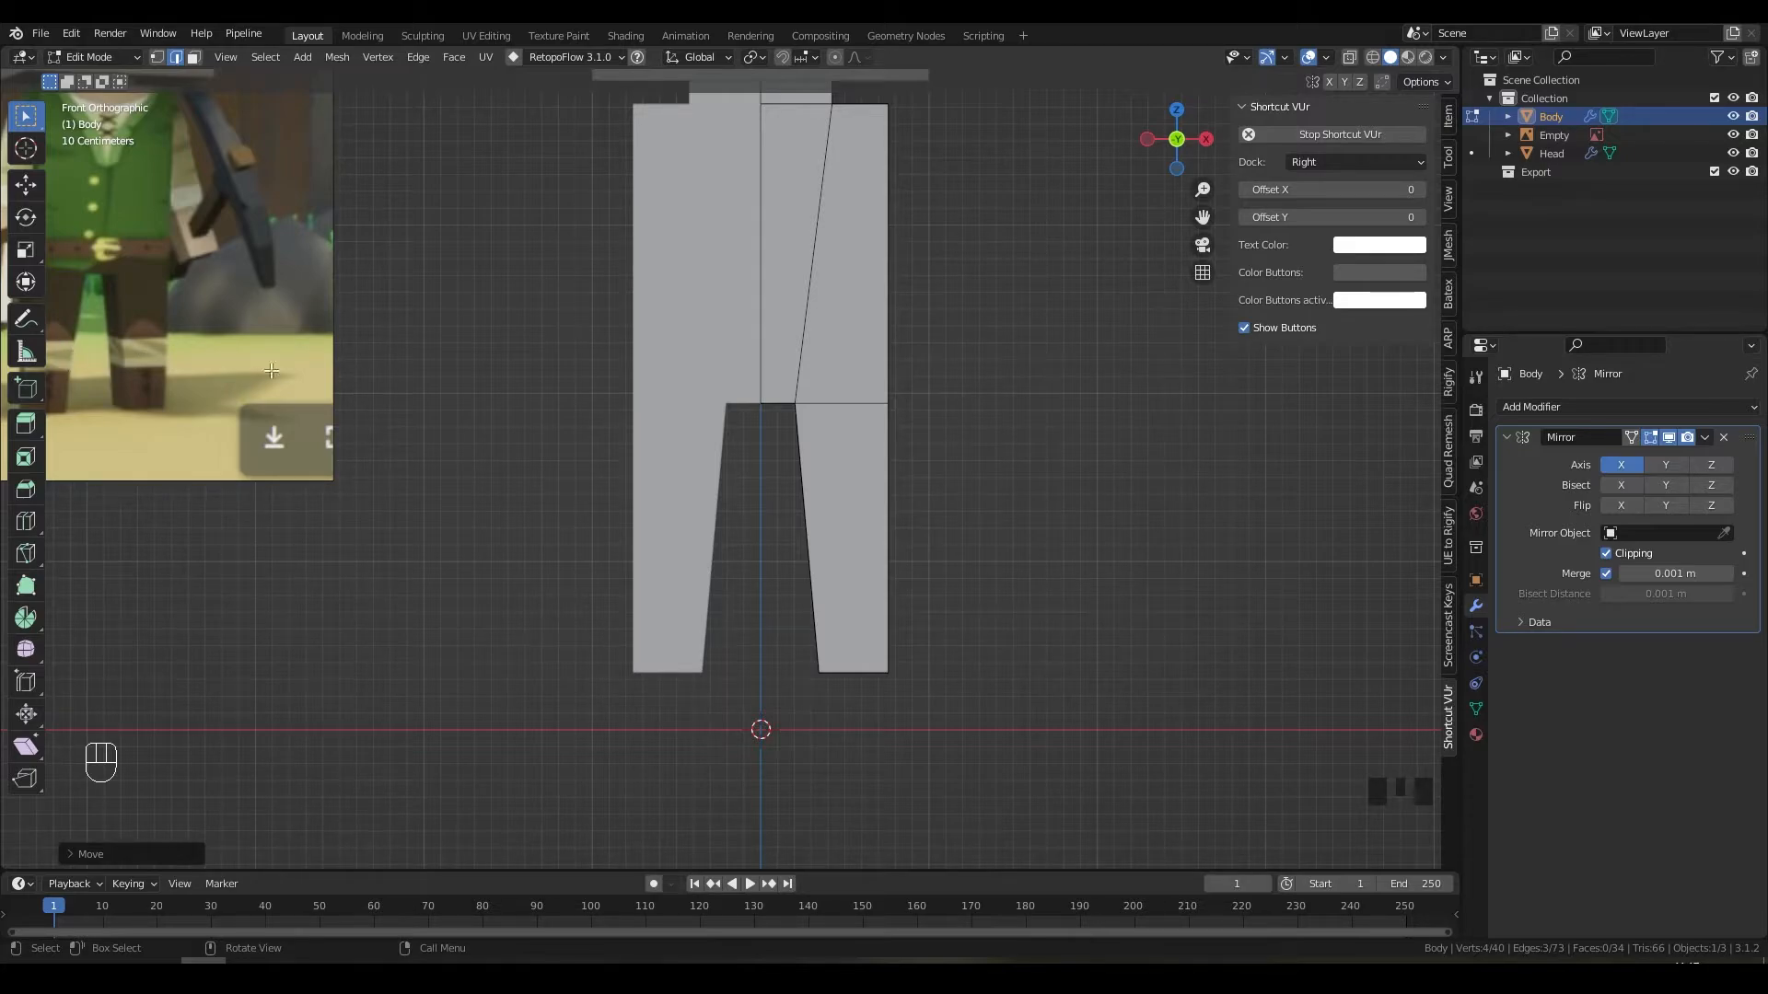
# Step: Add a loop cut around the leg
pyautogui.hotkey('ctrl', 'r')
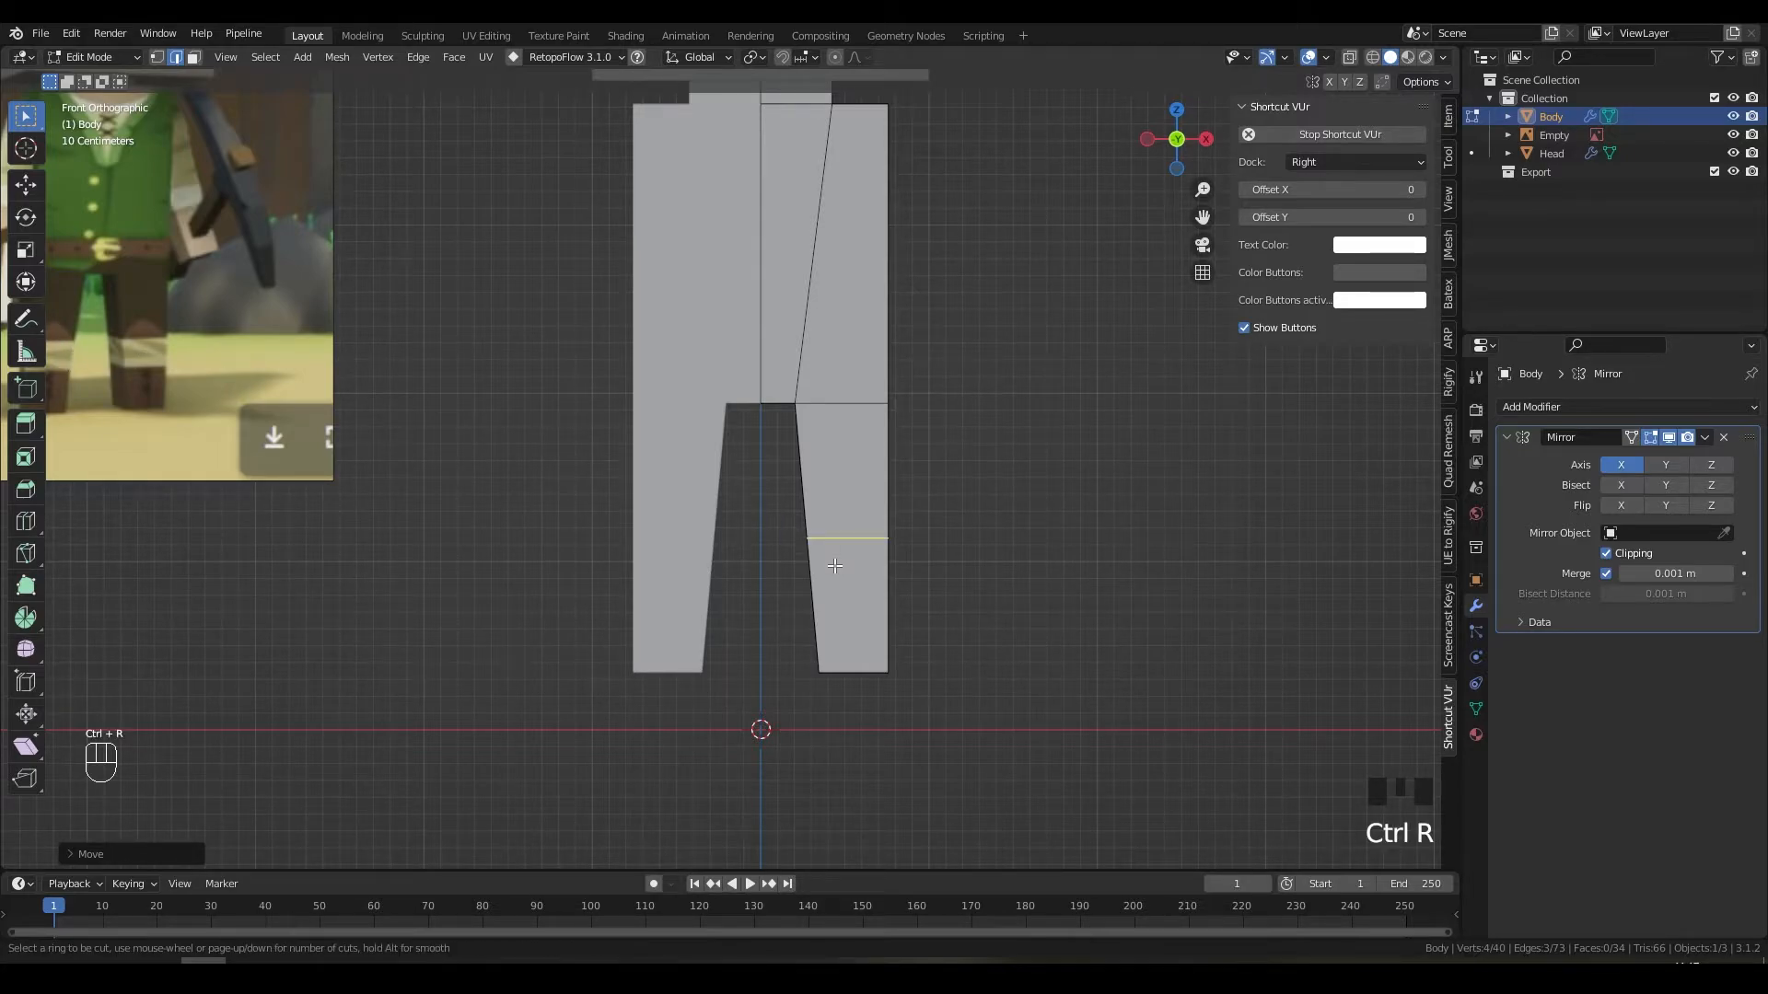
pyautogui.click(834, 565)
pyautogui.click(832, 564)
pyautogui.moveTo(832, 565); pyautogui.dragTo(892, 569, button='middle')
# Step: Shift the new loop's three edges along X and return to Object Mode
pyautogui.press('2')
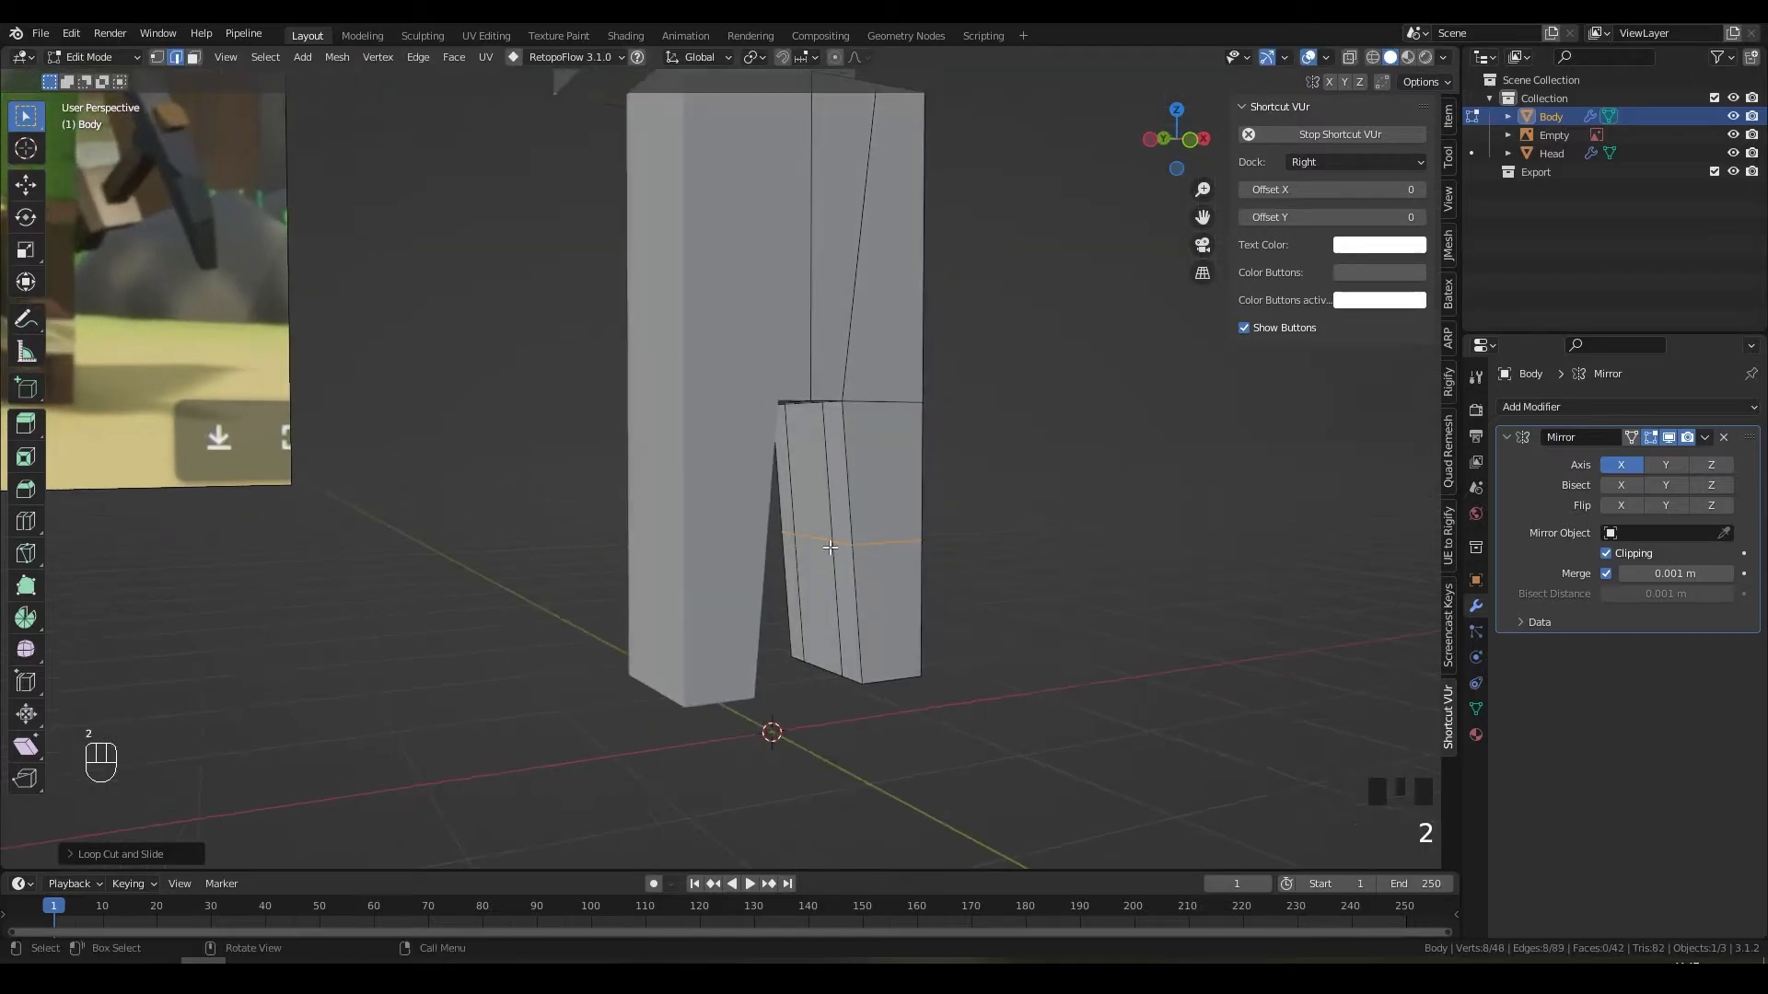
pyautogui.click(838, 543)
pyautogui.keyDown('shift'); pyautogui.click(813, 536); pyautogui.keyUp('shift')
pyautogui.keyDown('shift'); pyautogui.click(797, 533); pyautogui.keyUp('shift')
pyautogui.moveTo(797, 533); pyautogui.dragTo(966, 549, button='middle')
pyautogui.press('g')
pyautogui.press('x')
pyautogui.click(967, 523)
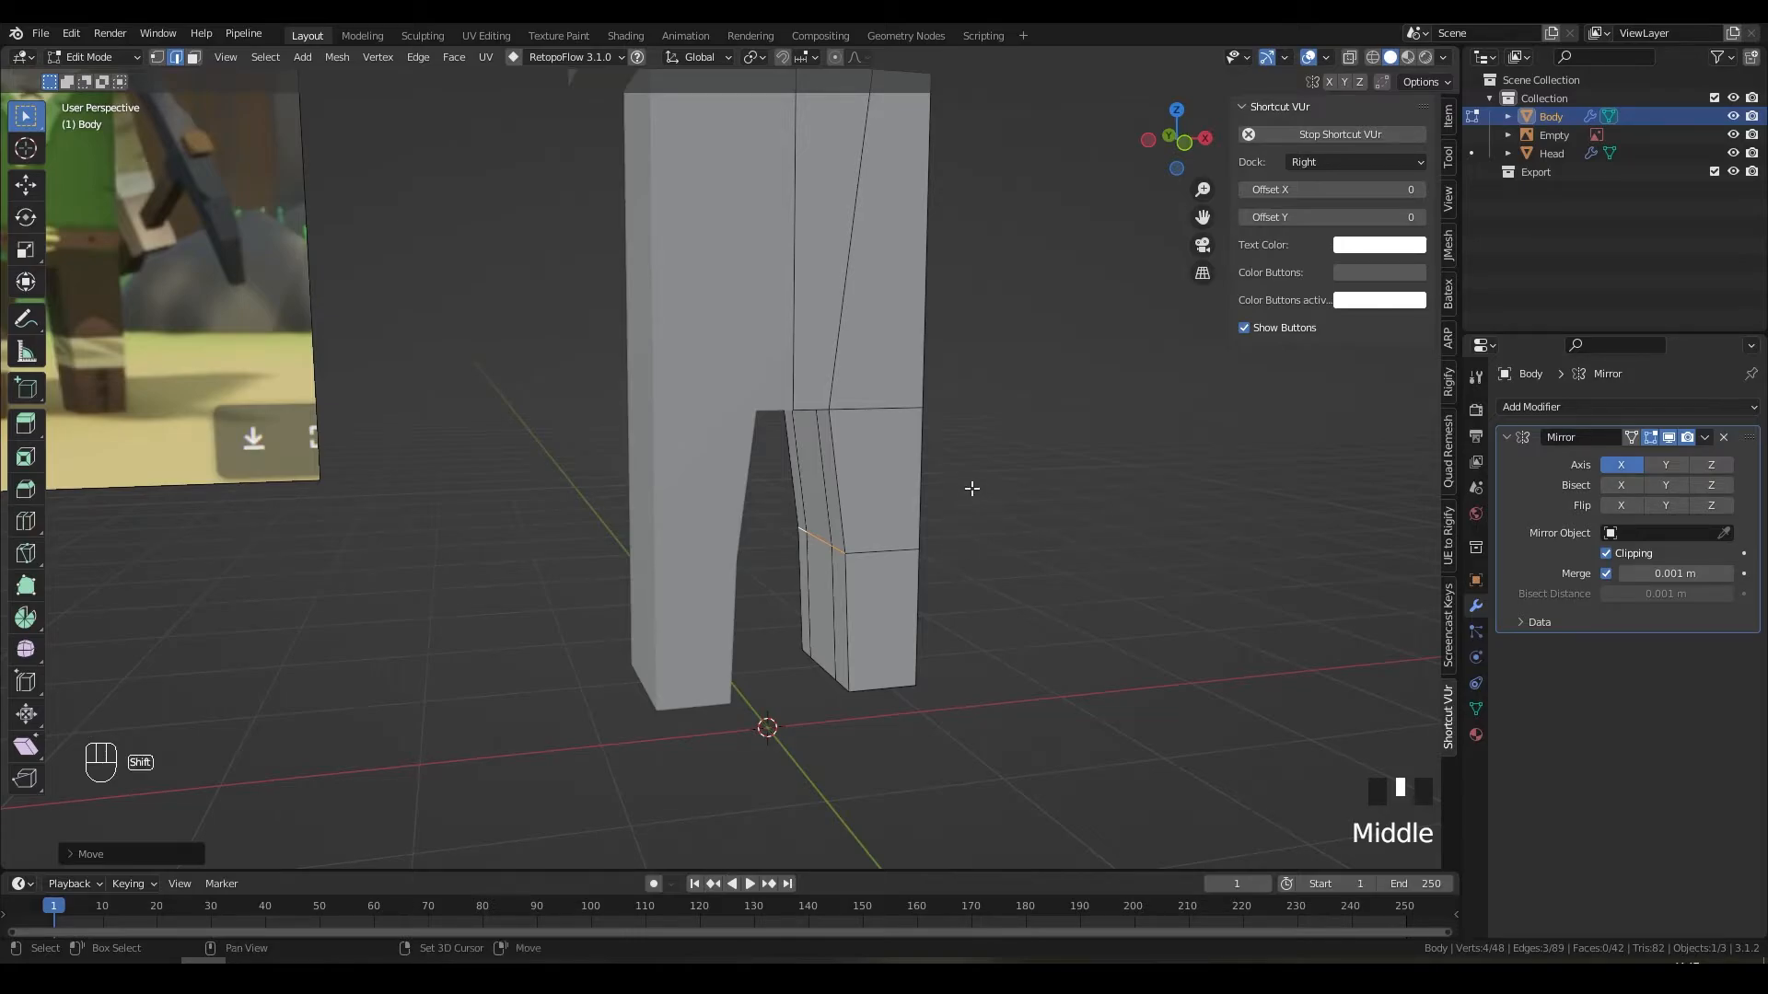
pyautogui.keyDown('shift'); pyautogui.moveTo(972, 488); pyautogui.dragTo(863, 544, button='middle'); pyautogui.keyUp('shift')
pyautogui.scroll(-6, 803, 551)
pyautogui.press('Tab')
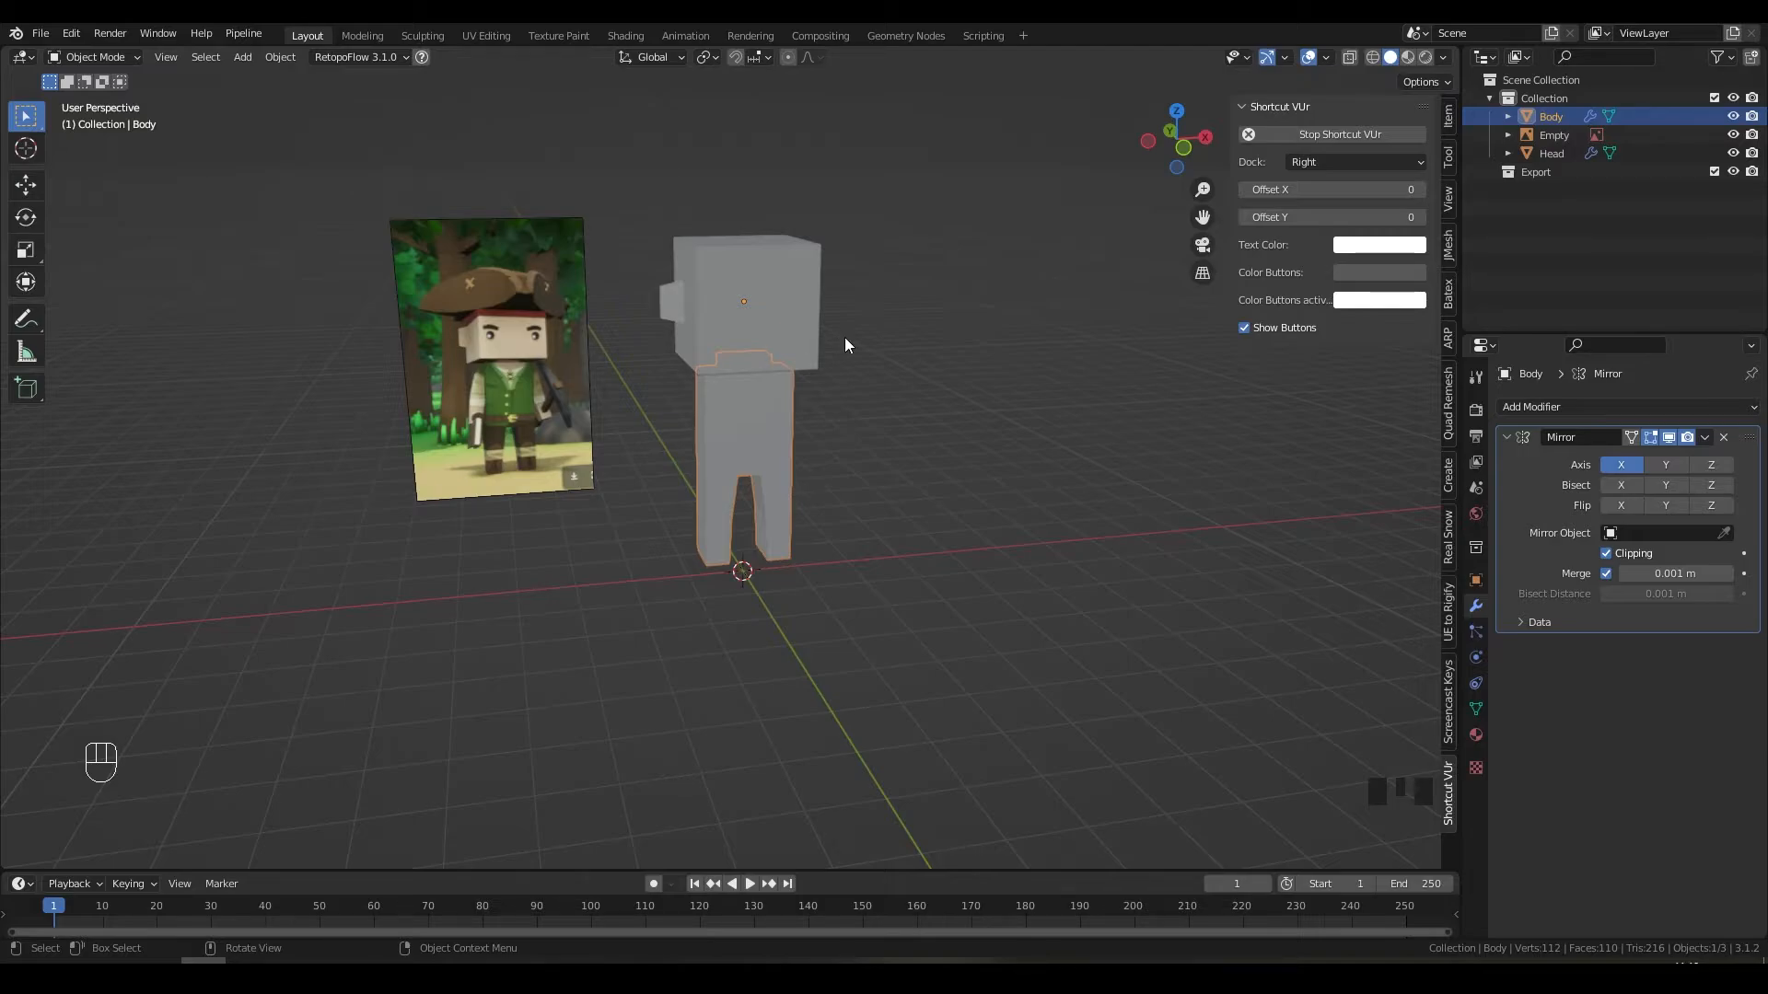
# Step: Enter Edit Mode on the Body and select four leg faces in face select mode
pyautogui.press('KP_1')
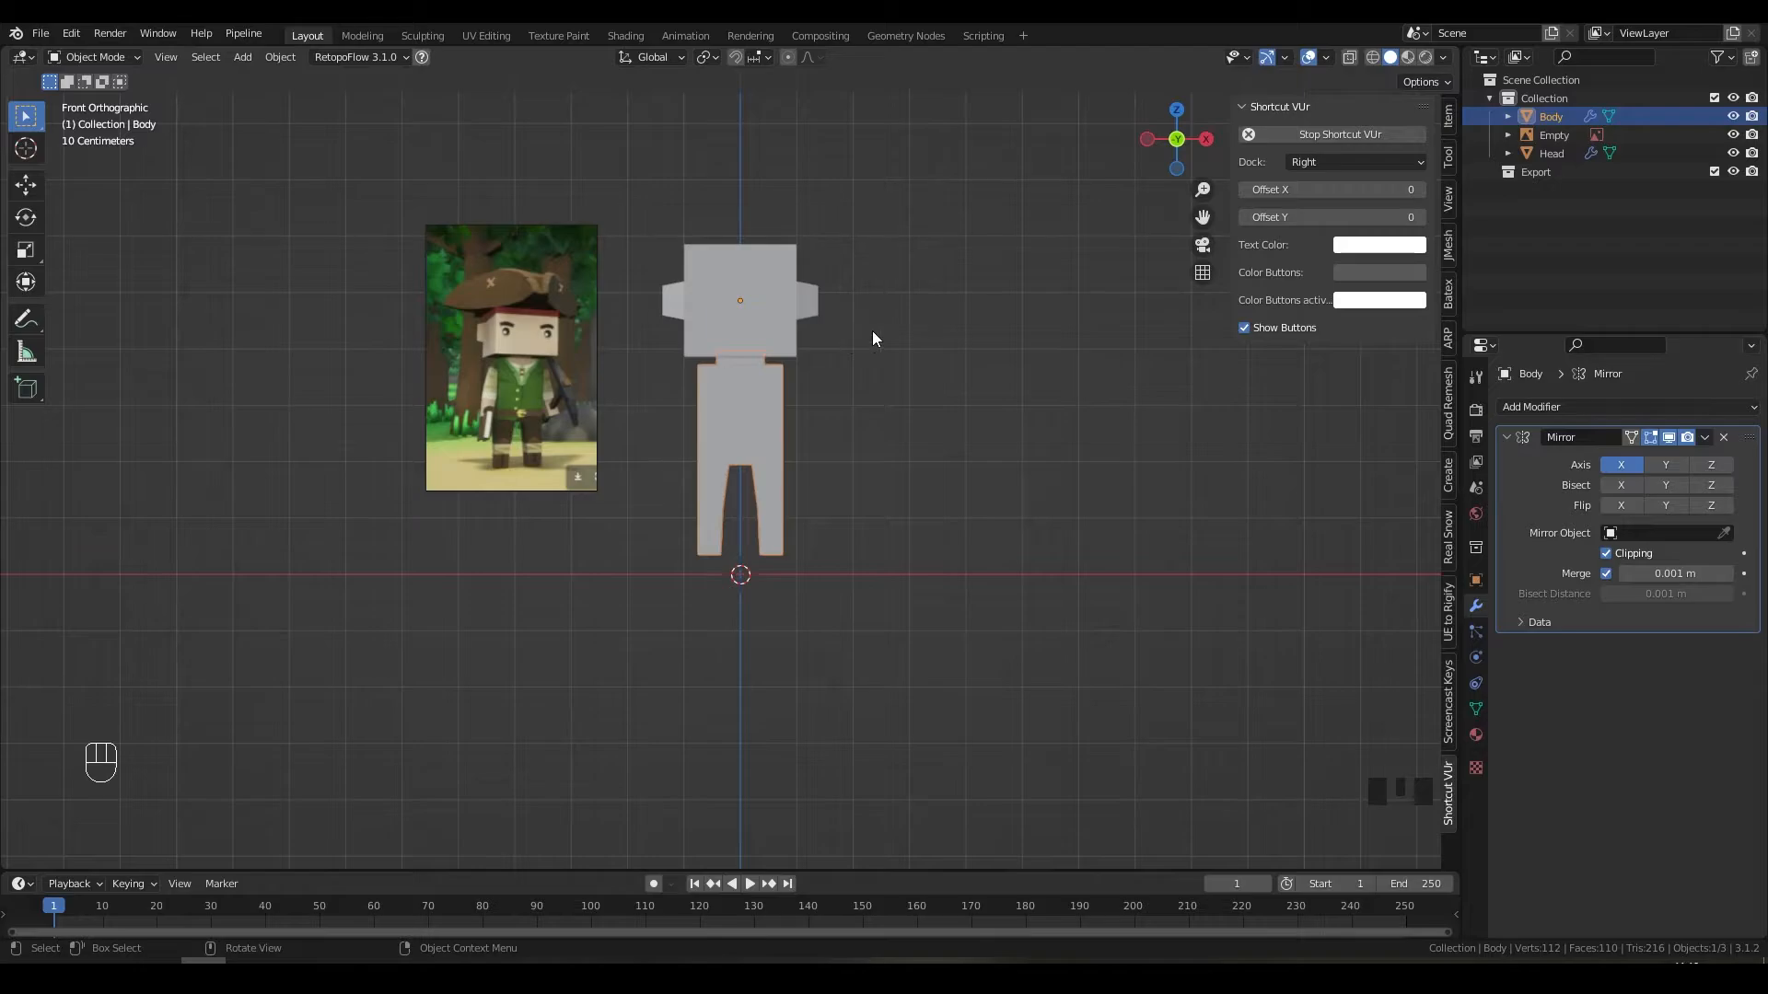
pyautogui.moveTo(871, 330); pyautogui.dragTo(701, 360, button='middle')
pyautogui.scroll(4, 787, 450)
pyautogui.moveTo(787, 451); pyautogui.dragTo(758, 568, button='middle')
pyautogui.press('Tab')
pyautogui.press('3')
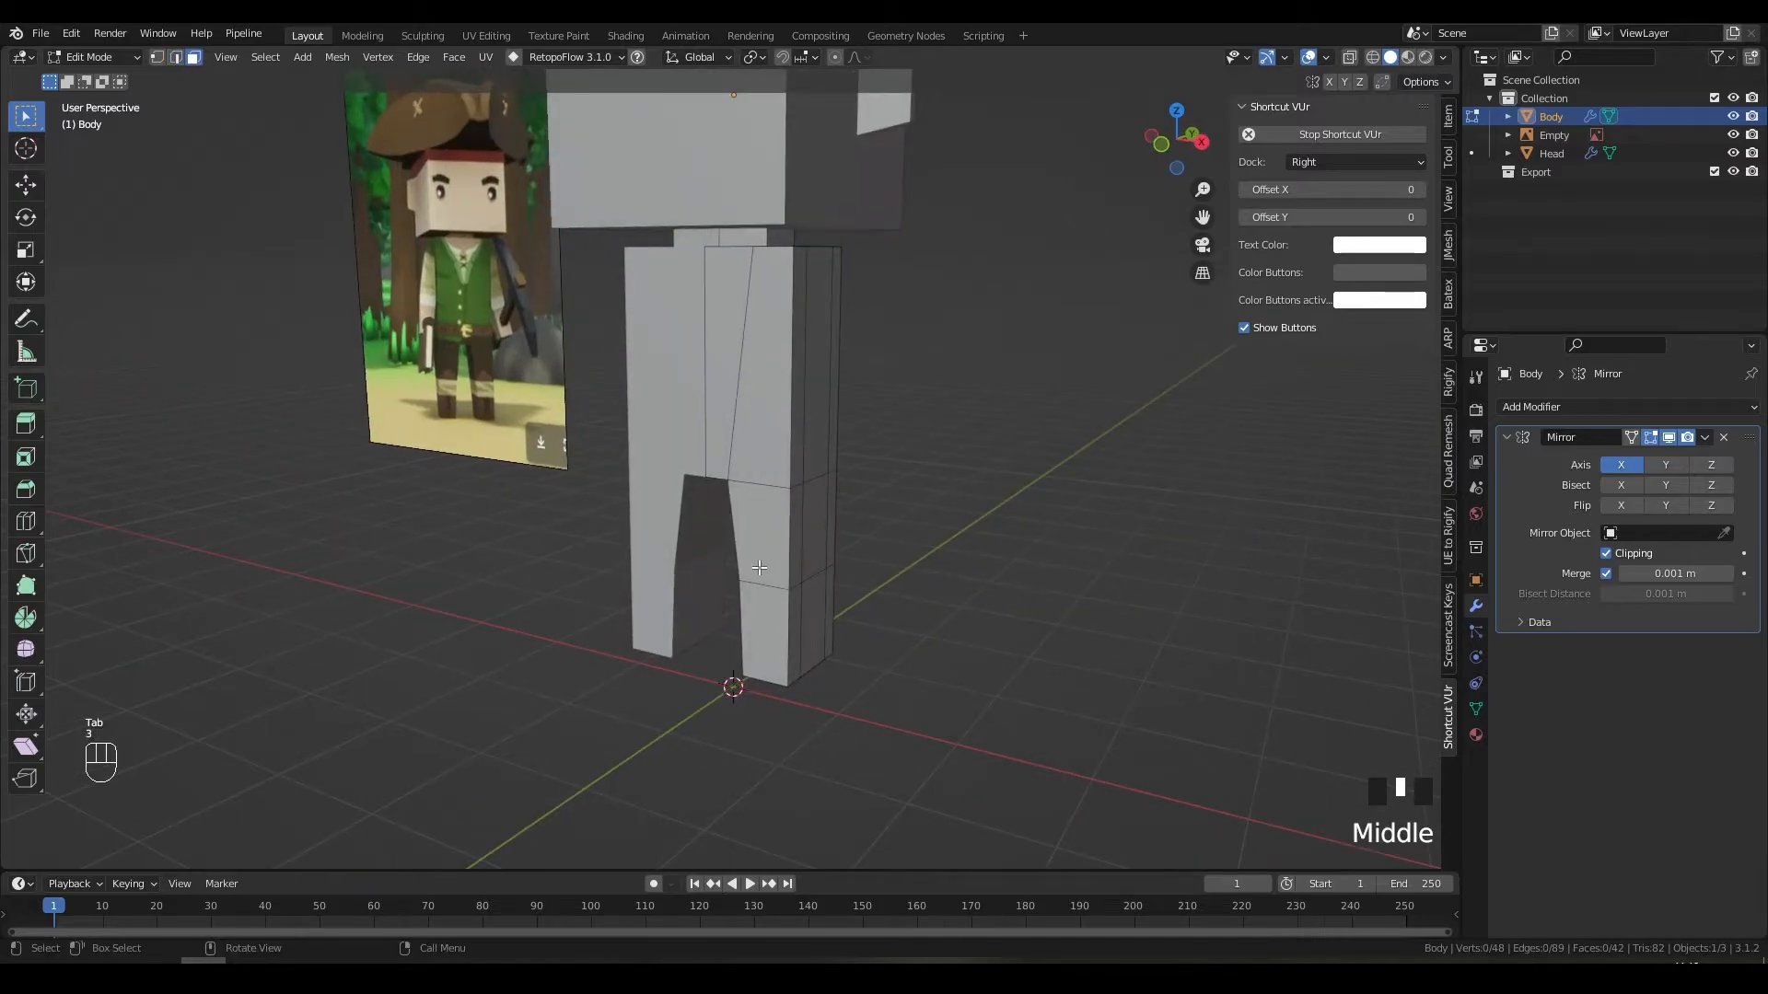
pyautogui.click(774, 615)
pyautogui.keyDown('shift'); pyautogui.click(766, 534); pyautogui.keyUp('shift')
pyautogui.keyDown('shift'); pyautogui.click(740, 426); pyautogui.keyUp('shift')
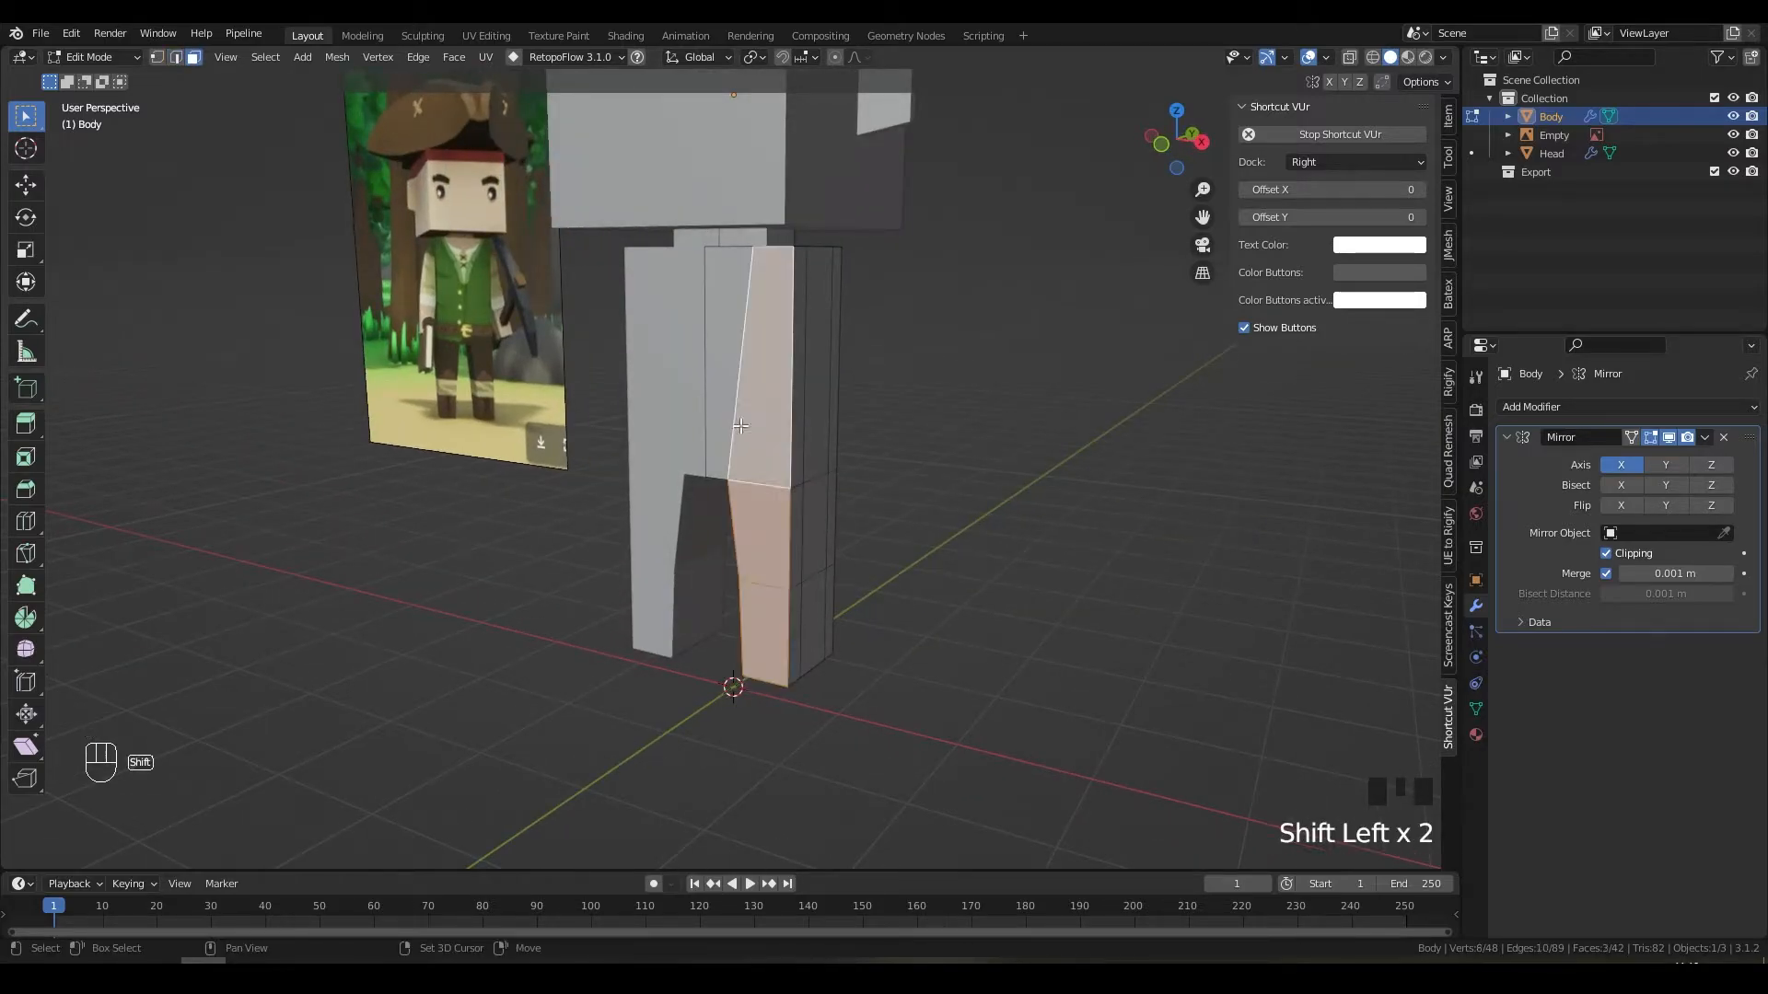
pyautogui.keyDown('shift'); pyautogui.click(716, 414); pyautogui.keyUp('shift')
# Step: Move the selected leg faces along Y to a new depth and return to Object Mode
pyautogui.moveTo(715, 414); pyautogui.dragTo(768, 421, button='middle')
pyautogui.press('g')
pyautogui.press('y')
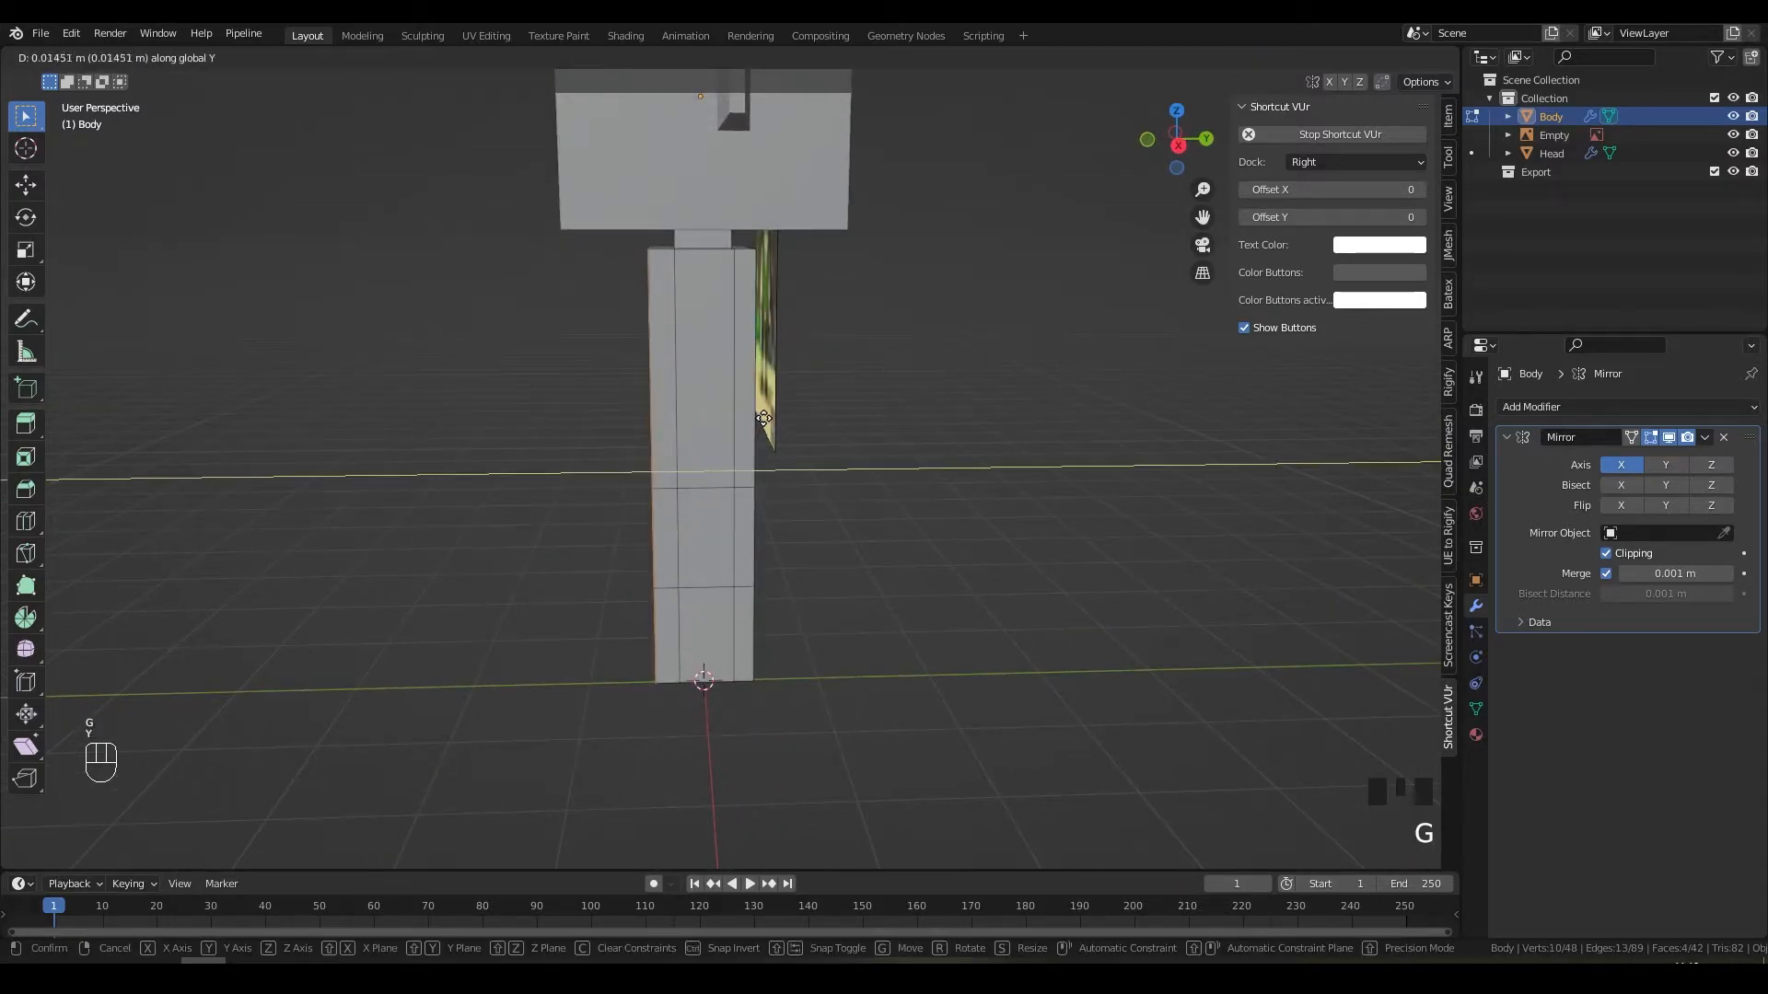
pyautogui.click(770, 419)
pyautogui.press('Tab')
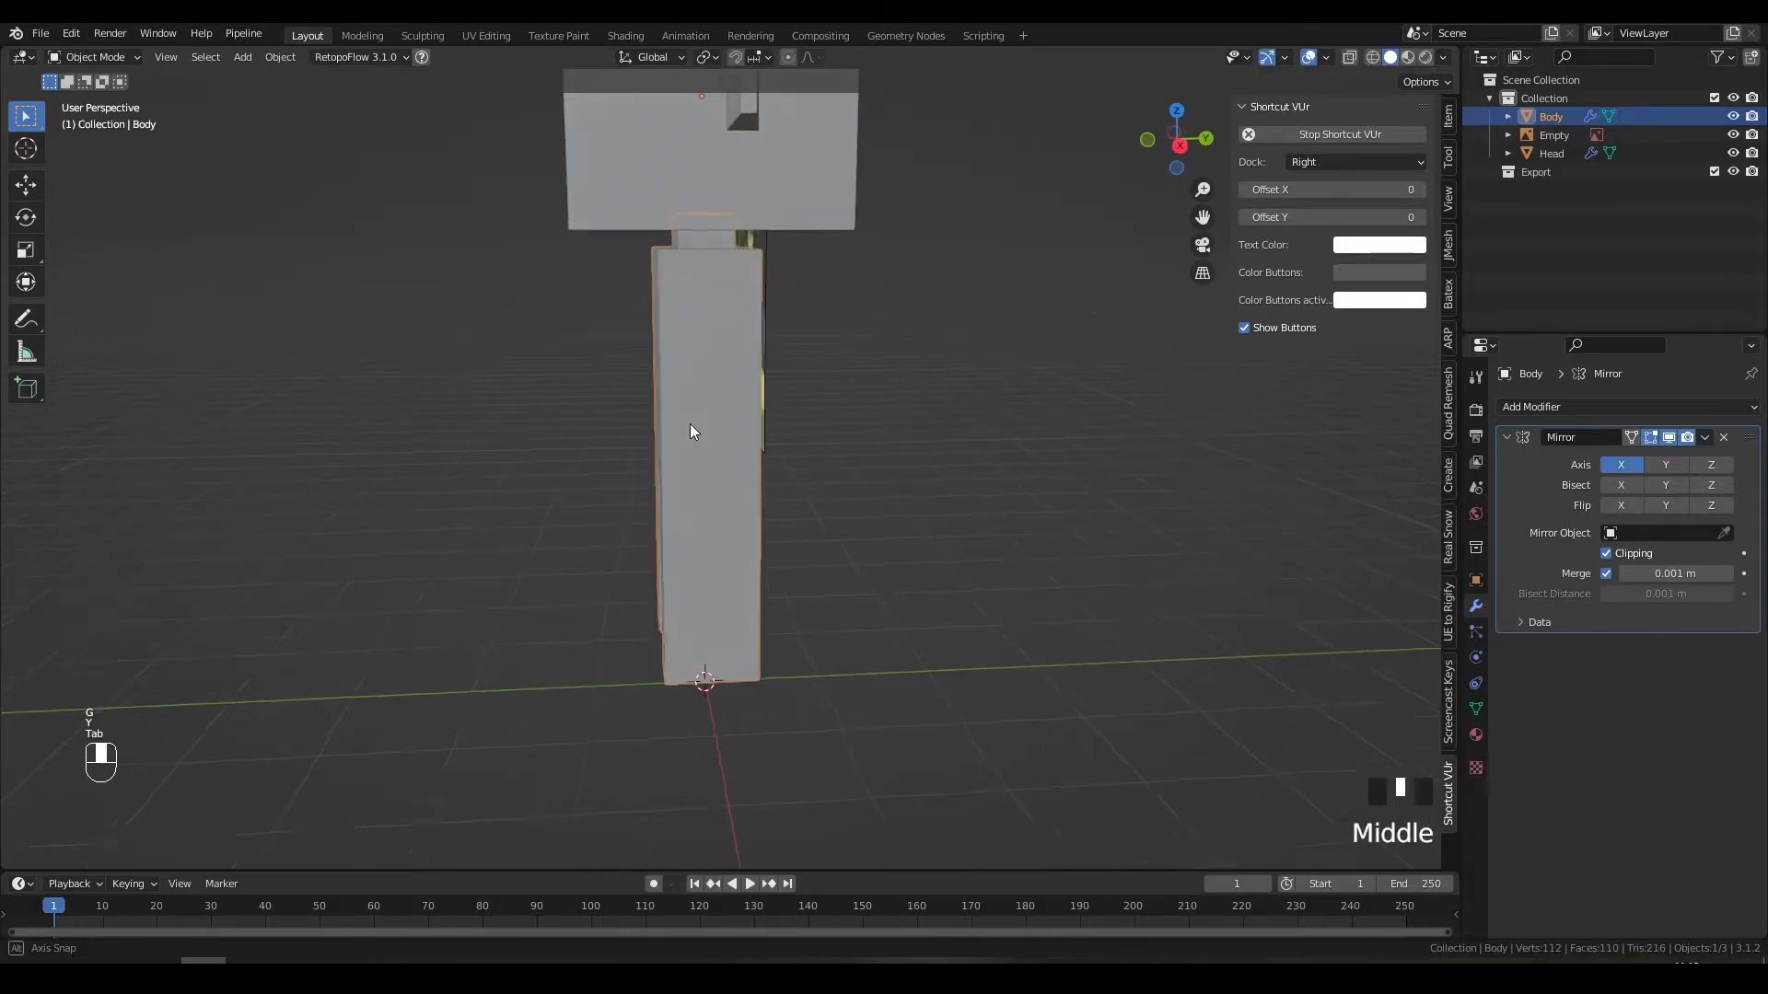
# Step: Re-enter Edit Mode on the Body in edge select mode from a perspective view
pyautogui.moveTo(688, 423); pyautogui.dragTo(753, 428, button='middle')
pyautogui.scroll(-3, 751, 430)
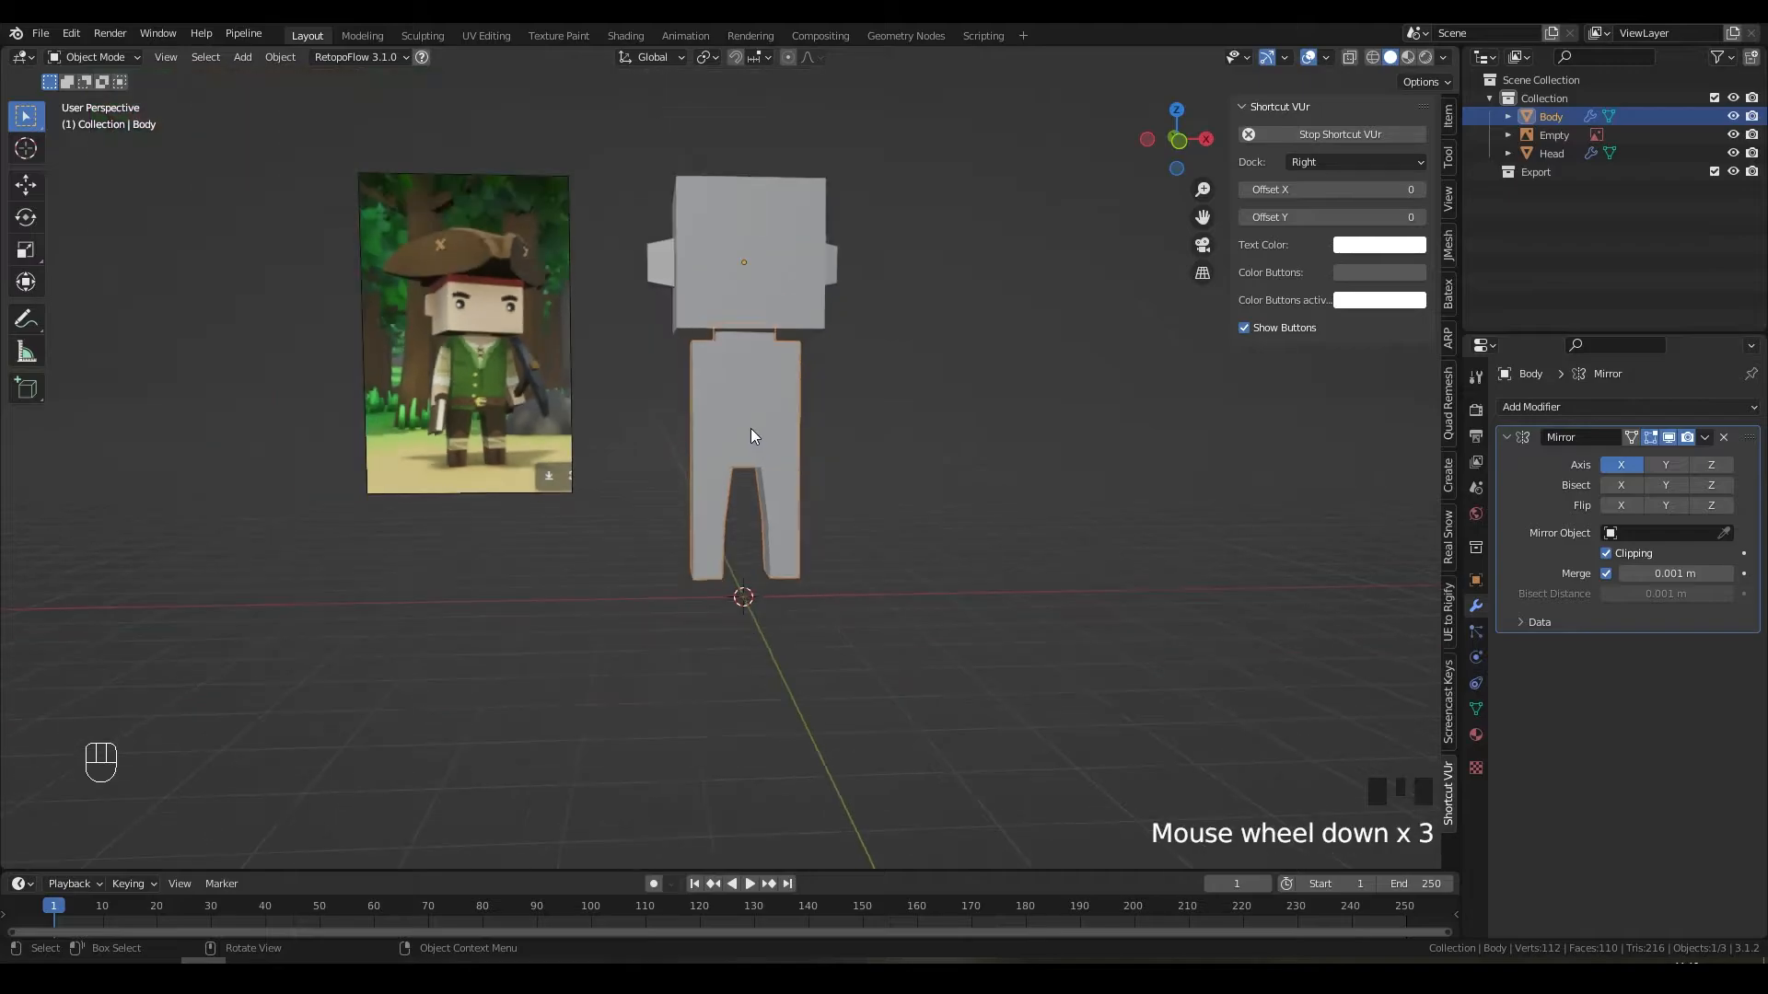
pyautogui.press('KP_1')
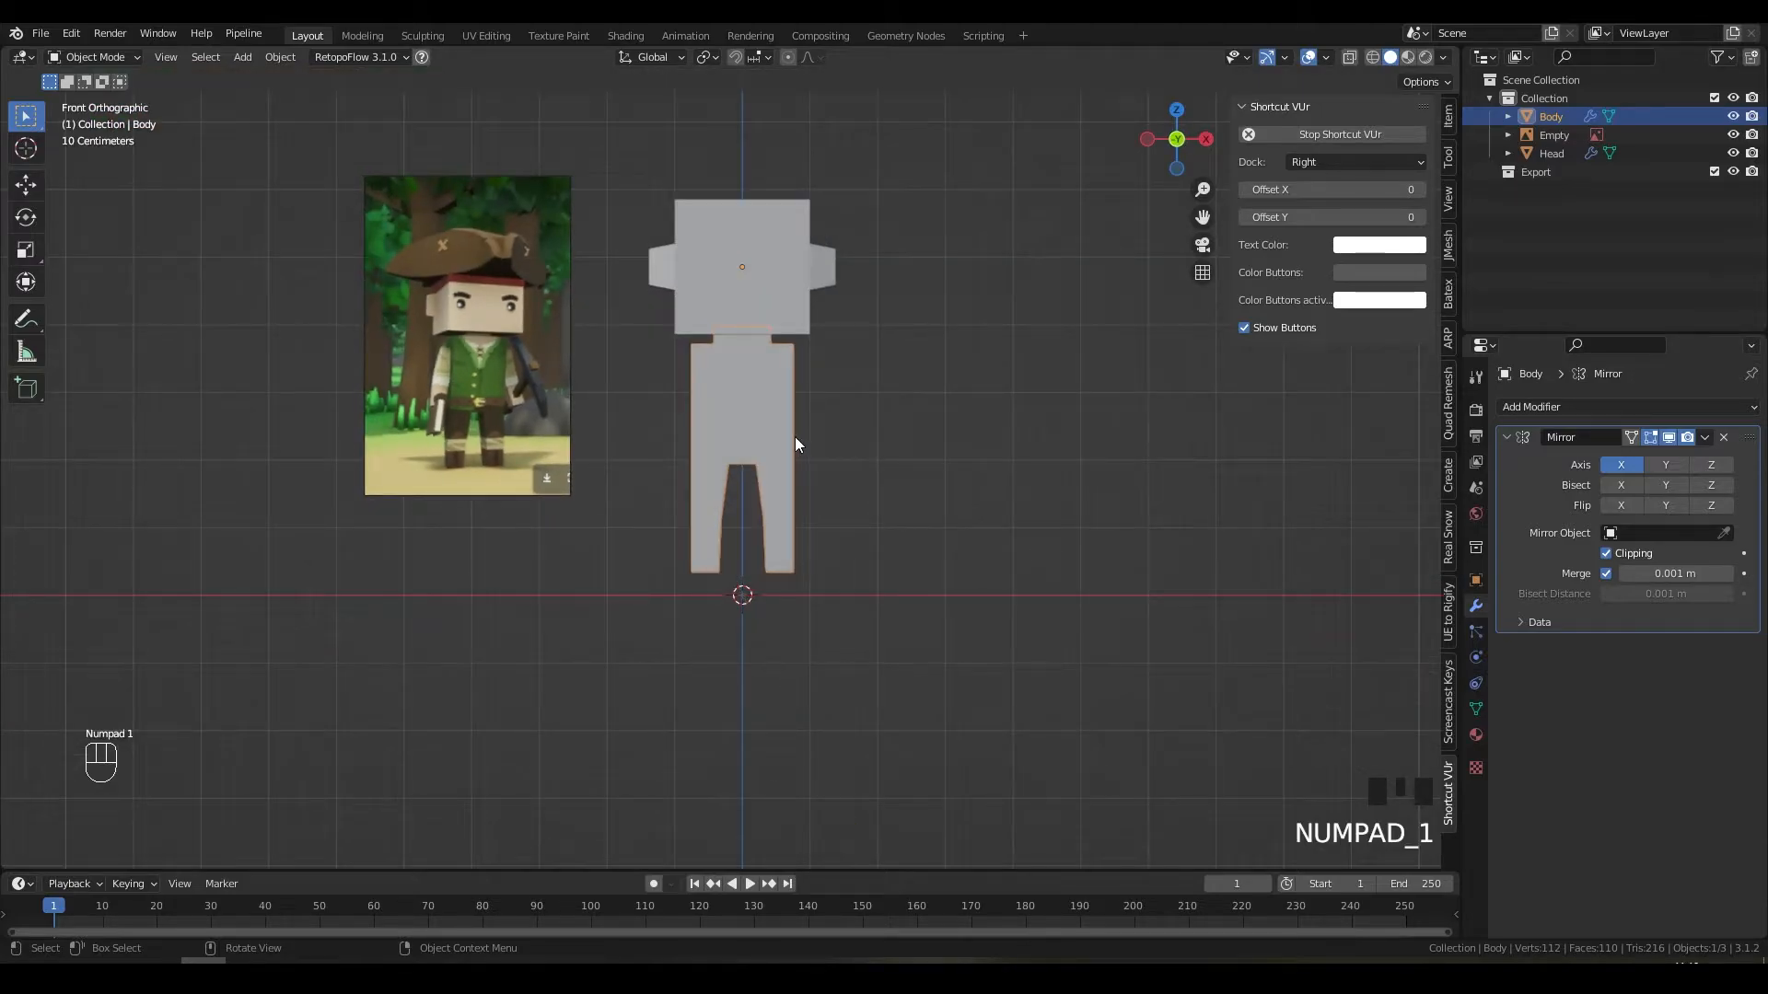
pyautogui.scroll(4, 729, 478)
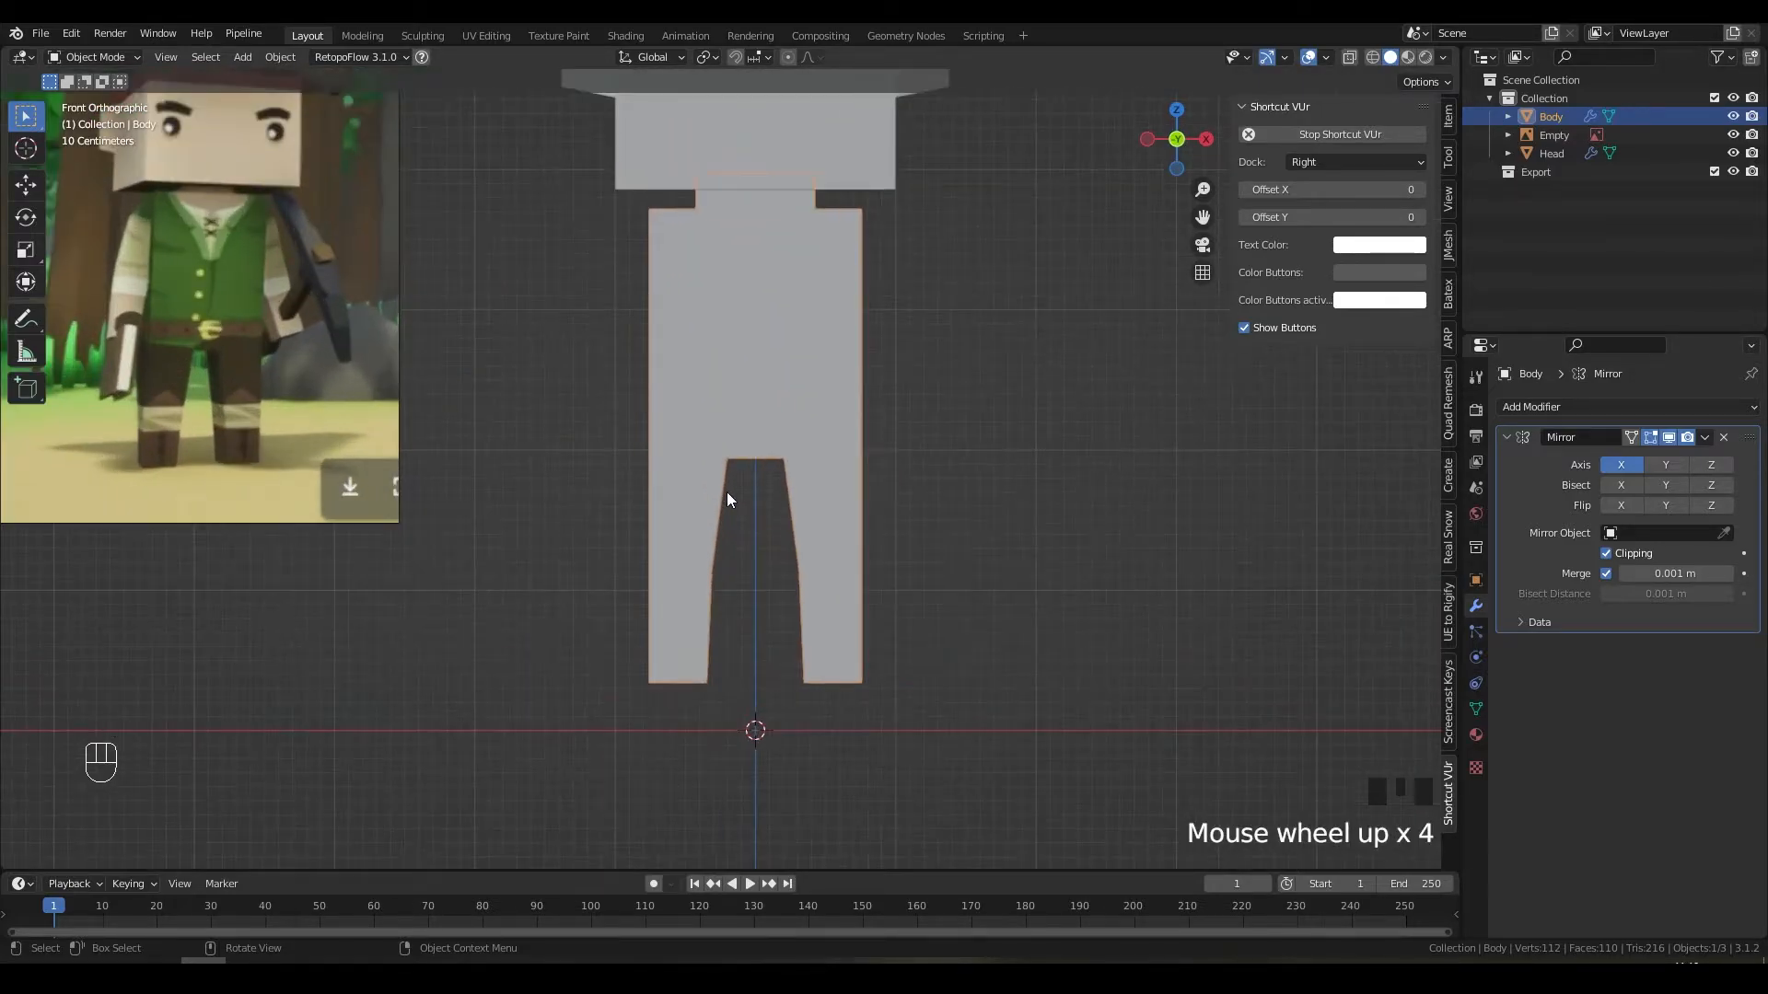
pyautogui.scroll(-1, 727, 498)
pyautogui.moveTo(727, 497); pyautogui.dragTo(998, 523, button='middle')
pyautogui.press('Tab')
pyautogui.press('2')
# Step: Select the five edges where the two legs meet at the crotch
pyautogui.click(775, 400)
pyautogui.keyDown('shift'); pyautogui.click(767, 432); pyautogui.keyUp('shift')
pyautogui.keyDown('shift'); pyautogui.click(772, 459); pyautogui.keyUp('shift')
pyautogui.keyDown('shift'); pyautogui.click(765, 462); pyautogui.keyUp('shift')
pyautogui.keyDown('shift'); pyautogui.click(753, 464); pyautogui.keyUp('shift')
pyautogui.moveTo(705, 419); pyautogui.dragTo(824, 389, button='middle')
pyautogui.scroll(4, 639, 404)
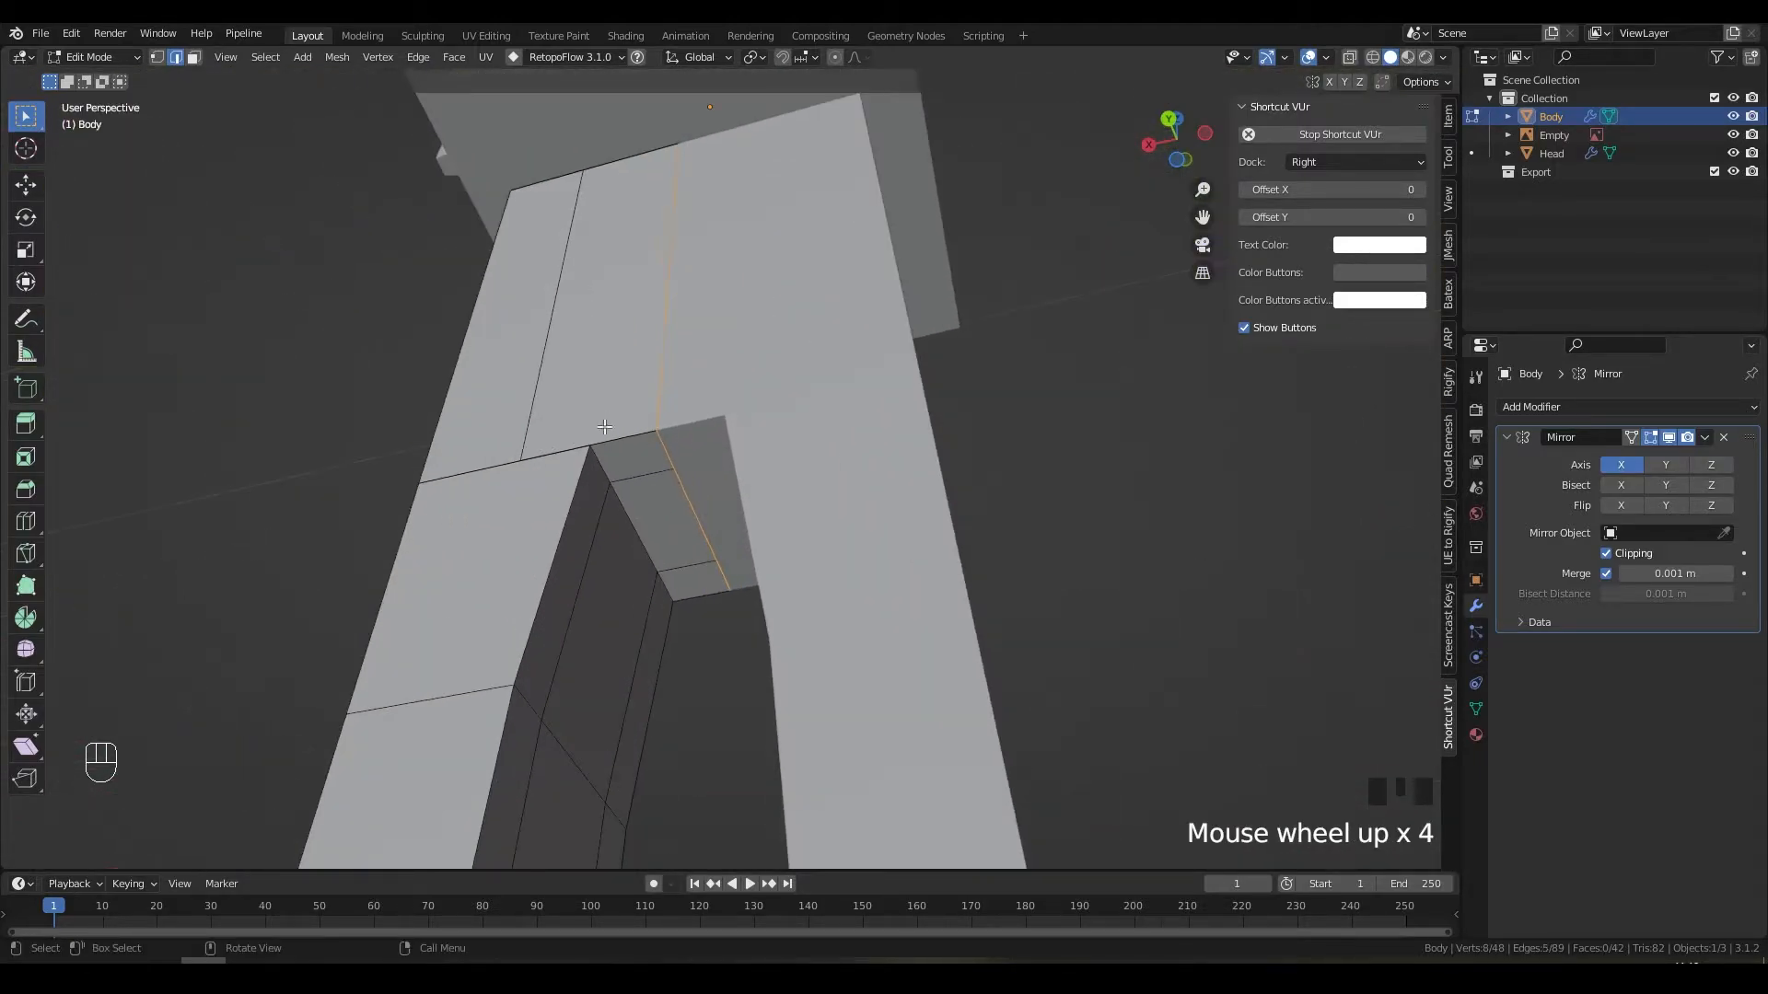
# Step: Move the selected crotch edge vertically along Z
pyautogui.moveTo(639, 404); pyautogui.dragTo(1118, 420, button='middle')
pyautogui.press('g')
pyautogui.press('z')
pyautogui.click(834, 431)
# Step: Move the corner vertex at the crotch up onto the edge
pyautogui.moveTo(590, 396); pyautogui.dragTo(670, 383, button='middle')
pyautogui.press('1')
pyautogui.click(605, 396)
pyautogui.press('g')
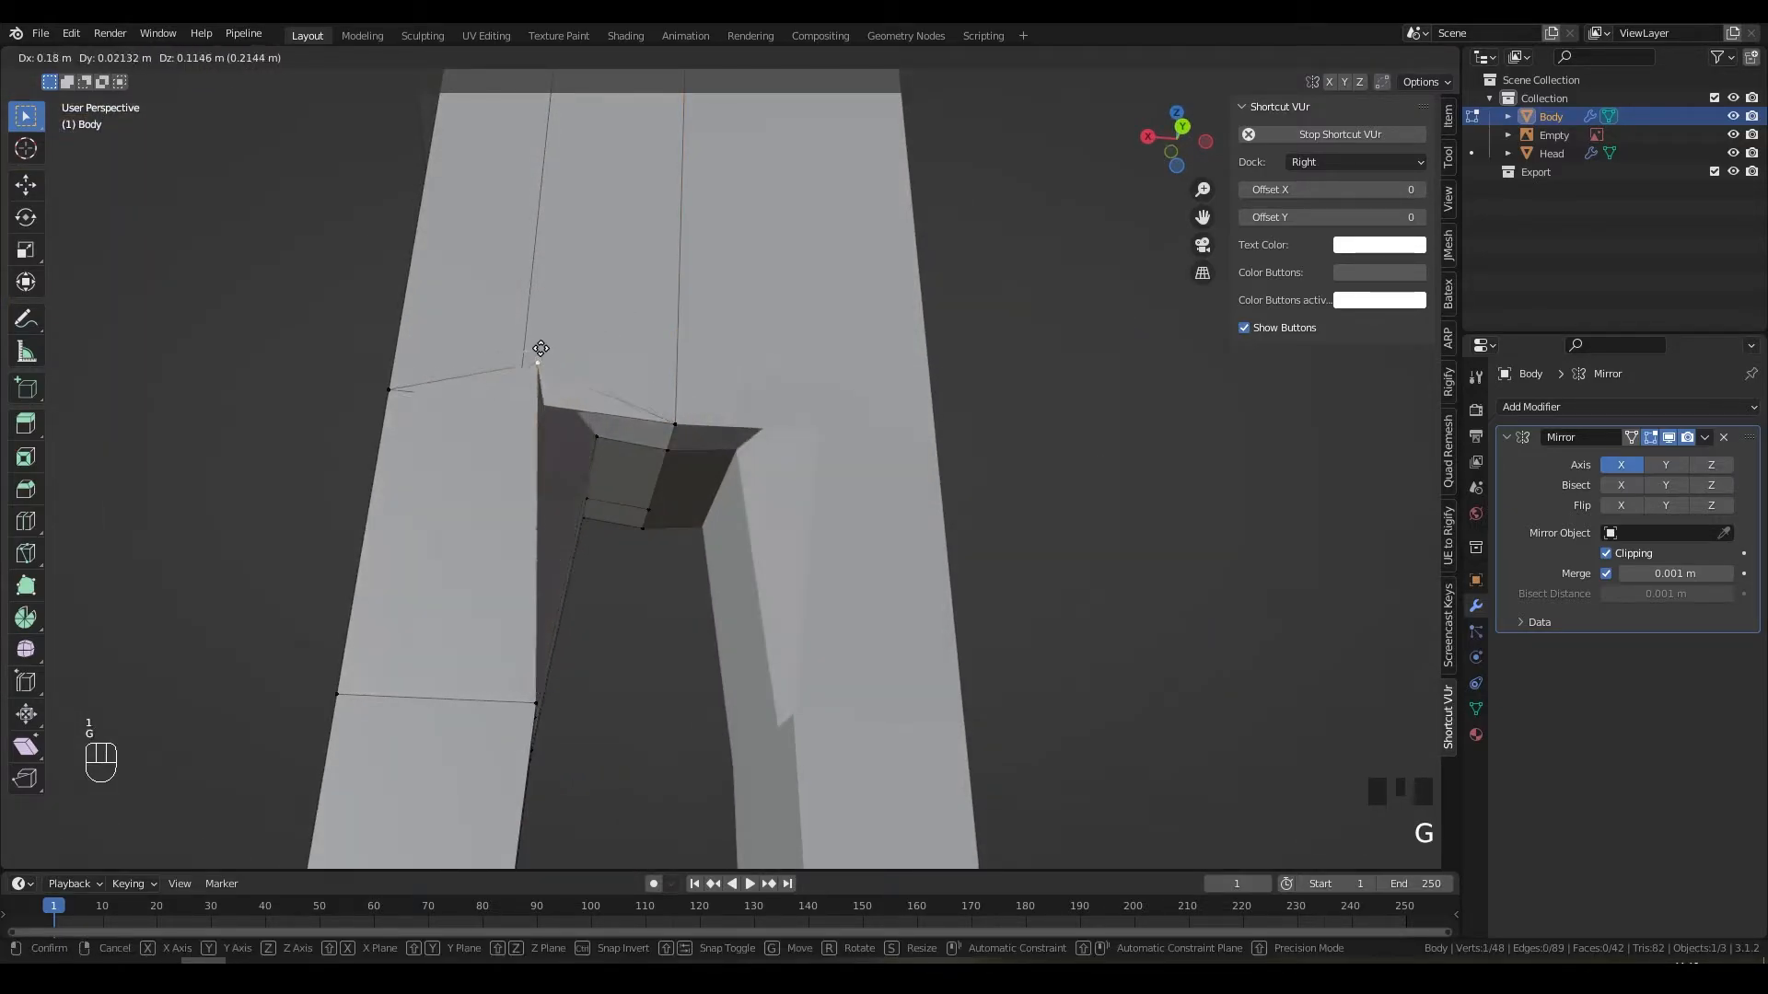
pyautogui.click(565, 364)
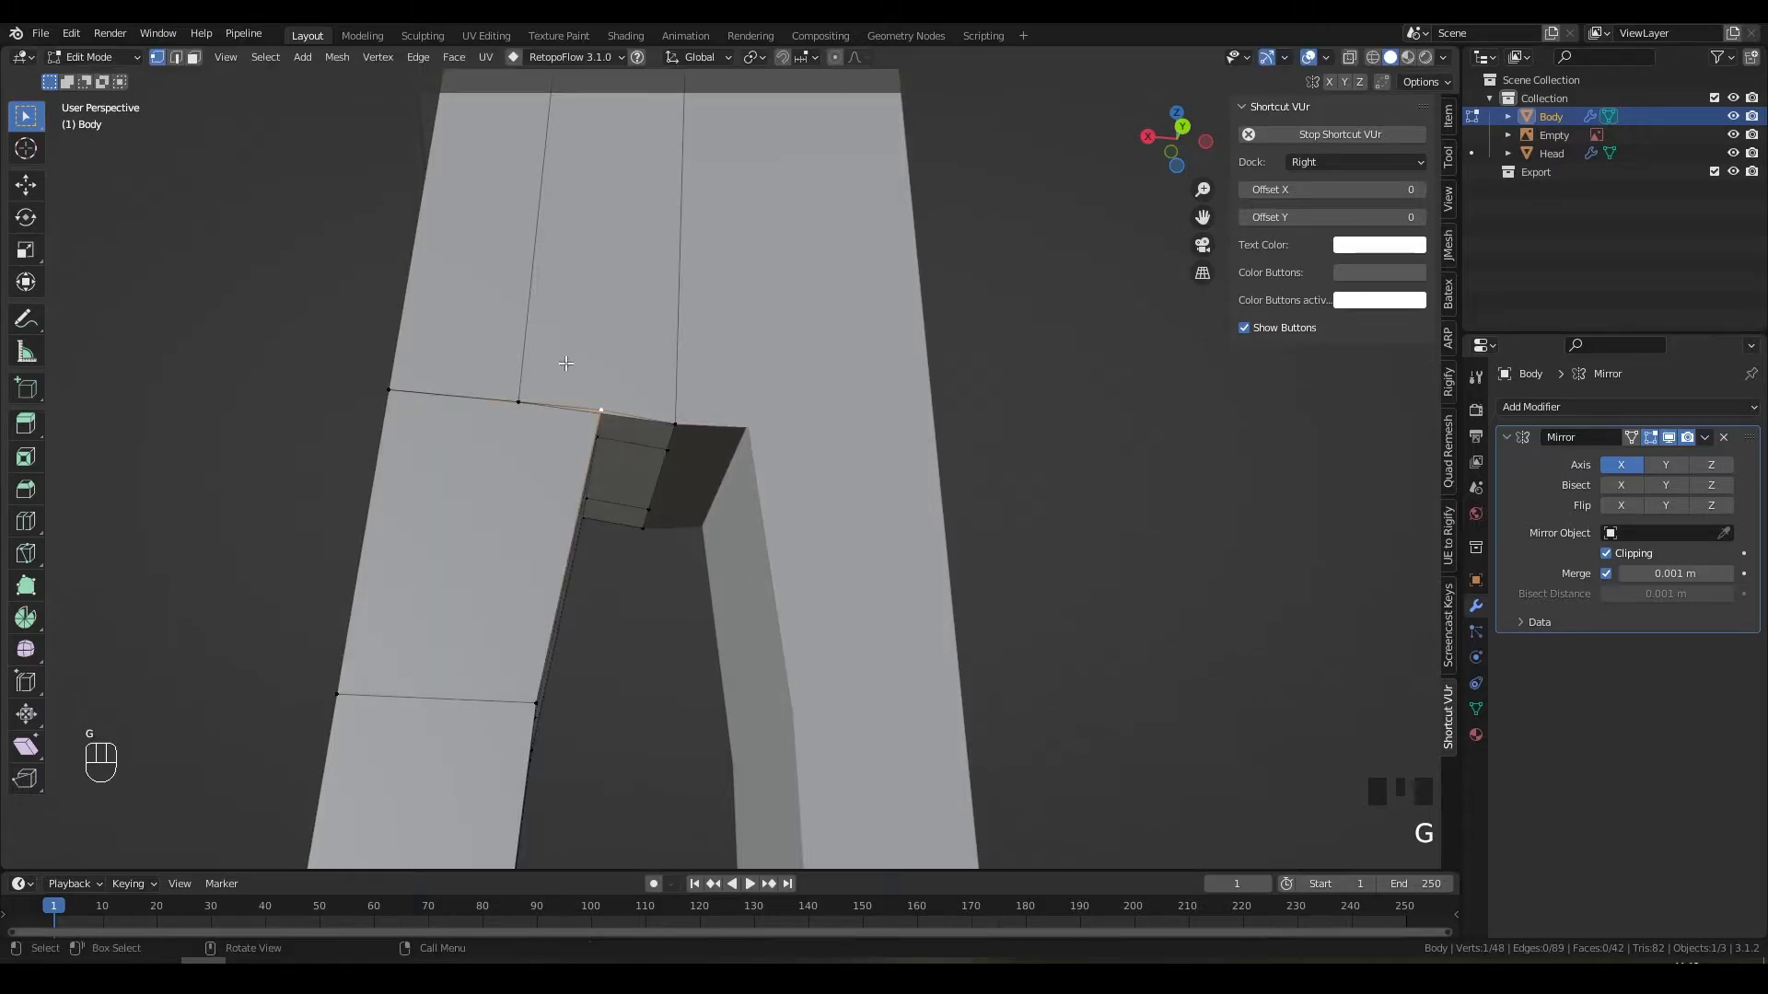
# Step: Reposition the vertical inner leg edge
pyautogui.press('2')
pyautogui.click(538, 341)
pyautogui.press('g')
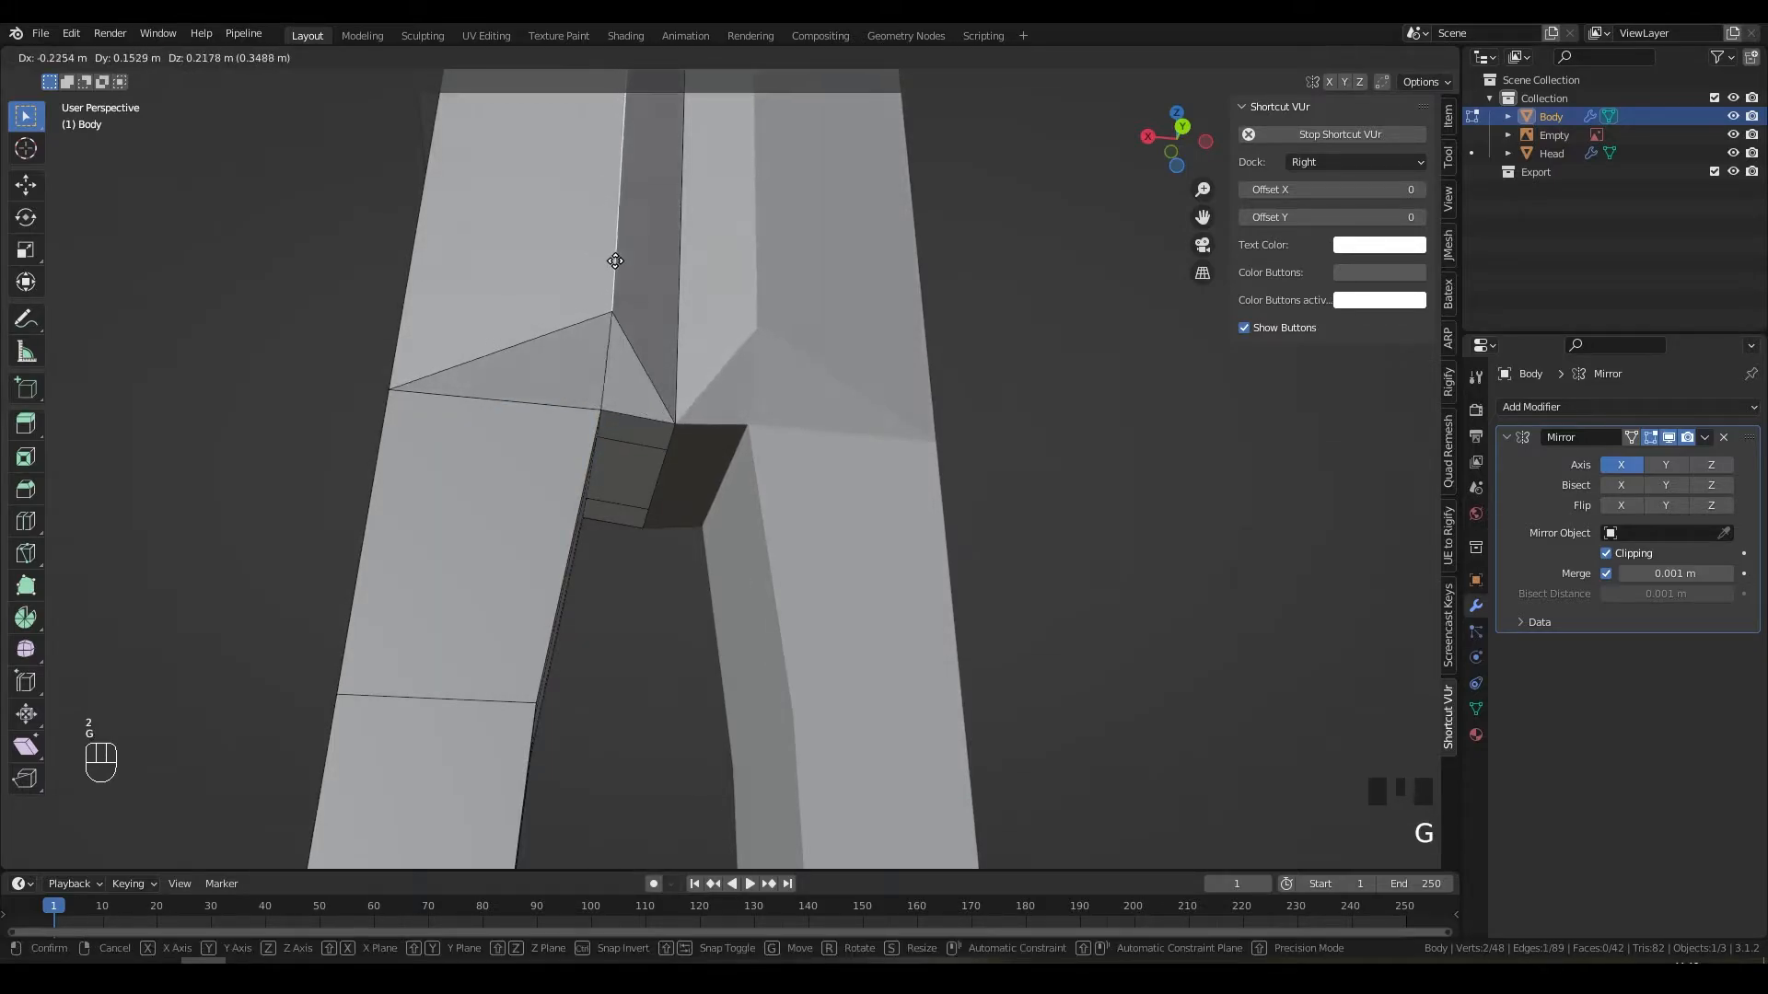
pyautogui.click(552, 303)
# Step: Box-select the two front faces across the shared edge and bring up the delete options
pyautogui.scroll(-2, 679, 309)
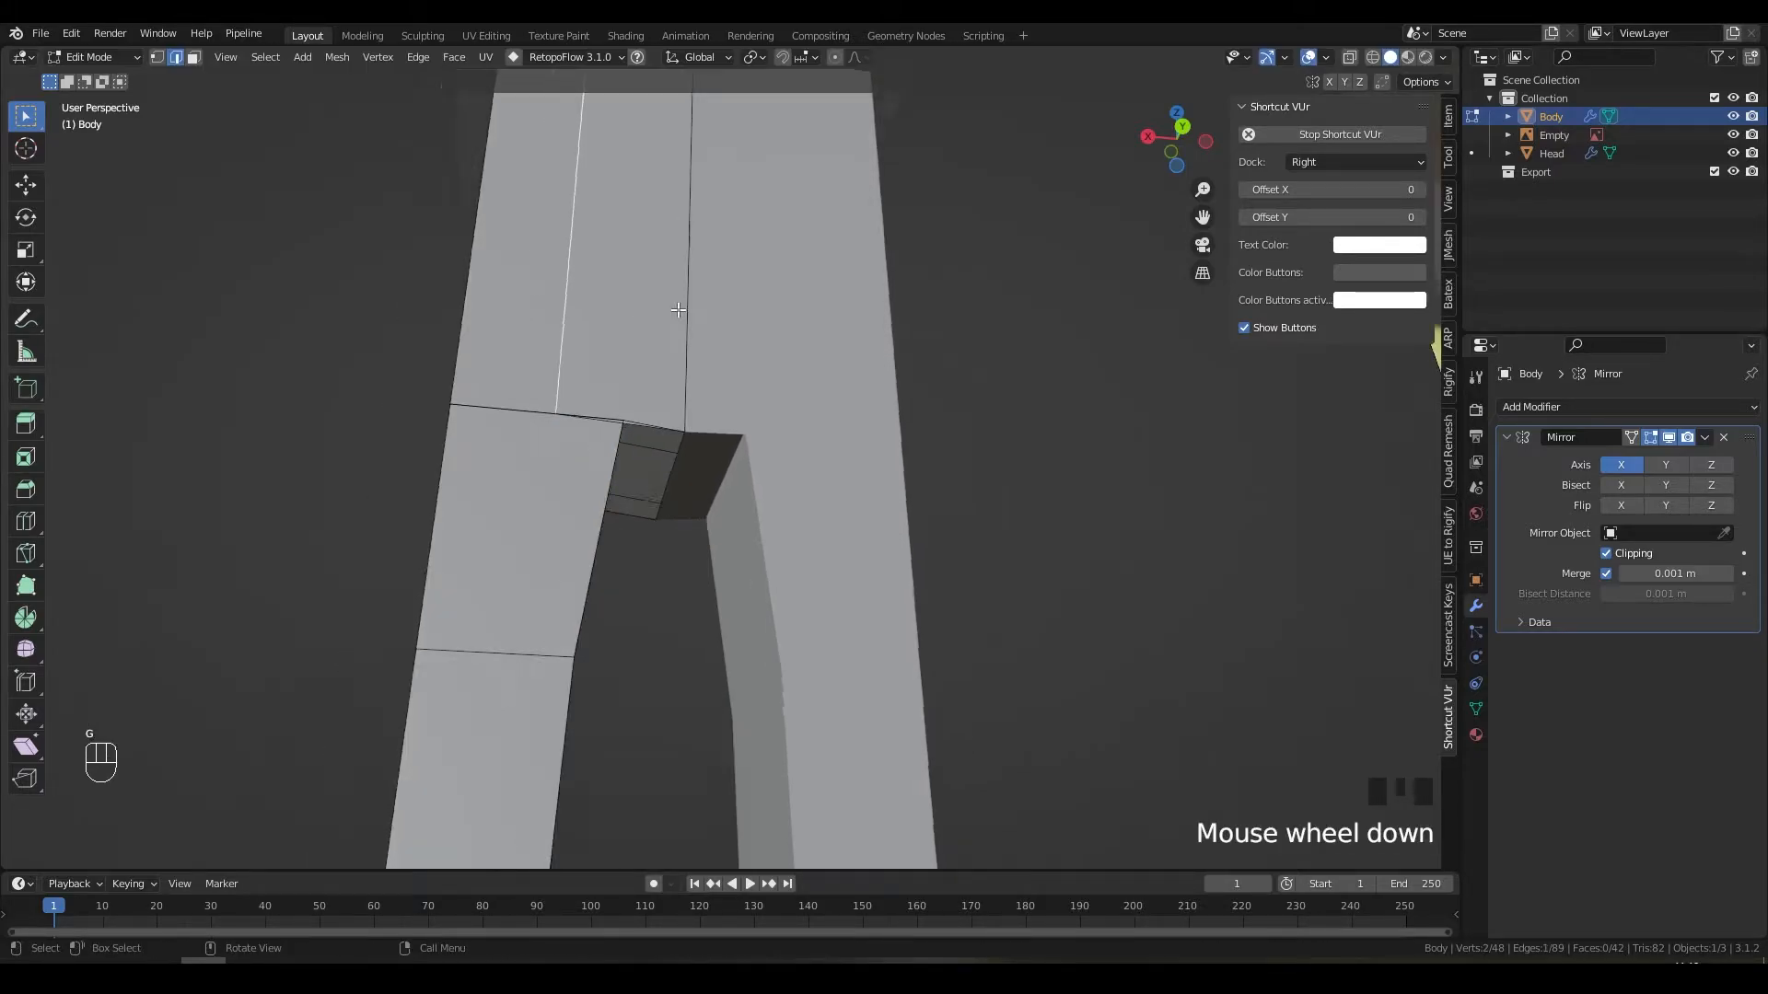
pyautogui.moveTo(679, 309); pyautogui.dragTo(609, 394, button='middle')
pyautogui.scroll(-3, 680, 383)
pyautogui.press('3')
pyautogui.scroll(1, 682, 482)
pyautogui.scroll(2, 682, 483)
pyautogui.moveTo(532, 370); pyautogui.dragTo(615, 404)
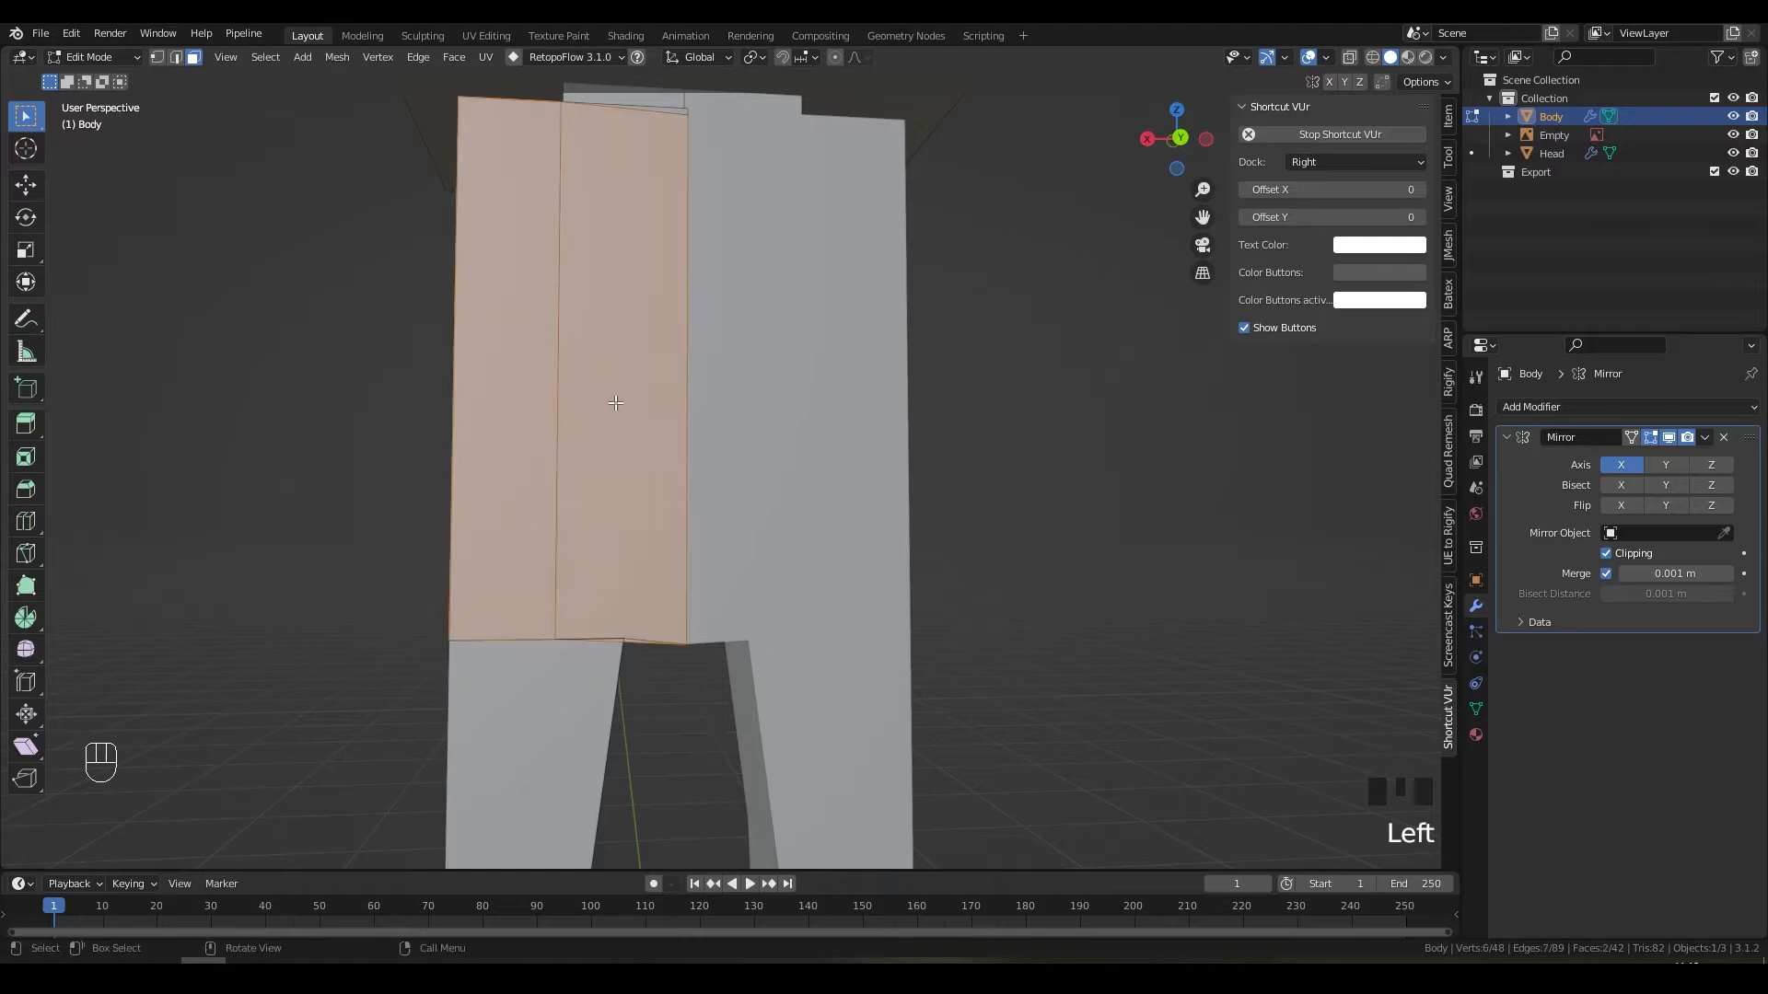
pyautogui.press('Delete')
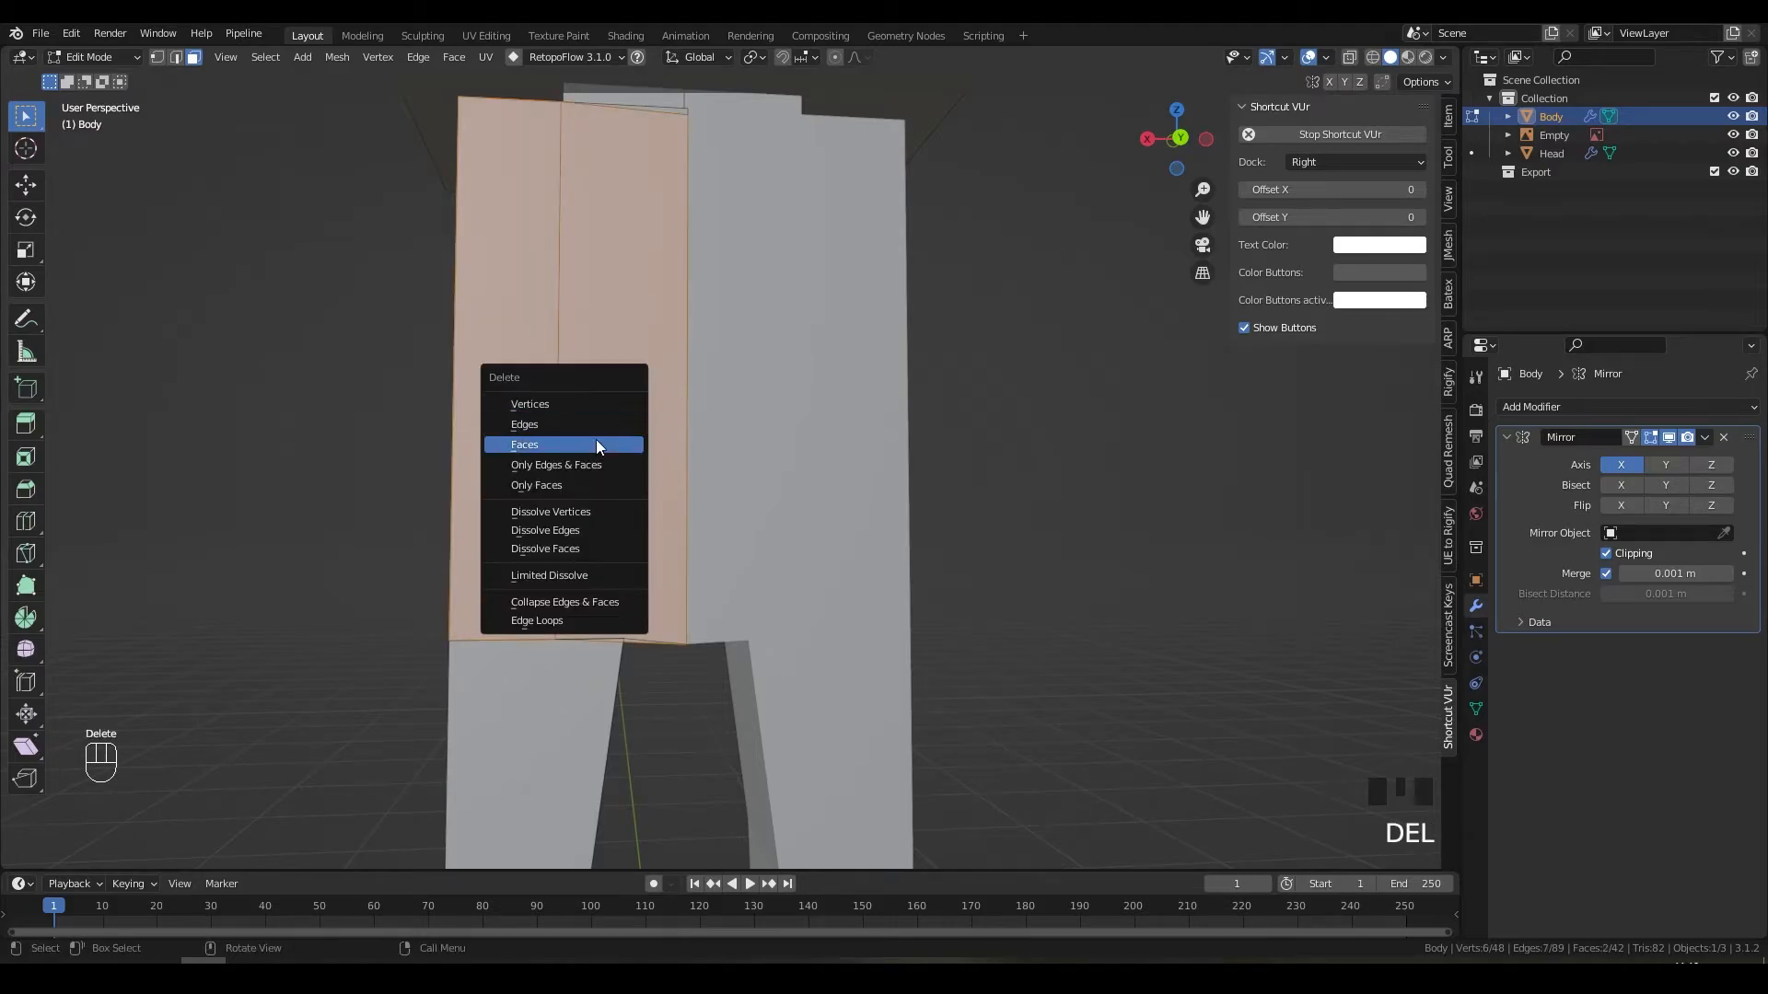
# Step: Delete the two selected faces and the thin top face
pyautogui.click(595, 441)
pyautogui.moveTo(625, 411); pyautogui.dragTo(700, 354, button='middle')
pyautogui.press('1')
pyautogui.click(712, 323)
pyautogui.press('Delete')
pyautogui.click(755, 356)
# Step: Delete the face at the crotch gap
pyautogui.press('1')
pyautogui.click(529, 380)
pyautogui.press('g')
pyautogui.rightClick(651, 421)
pyautogui.keyDown('shift'); pyautogui.moveTo(700, 355); pyautogui.dragTo(718, 437, button='middle'); pyautogui.keyUp('shift')
pyautogui.press('3')
pyautogui.scroll(3, 750, 557)
pyautogui.click(747, 586)
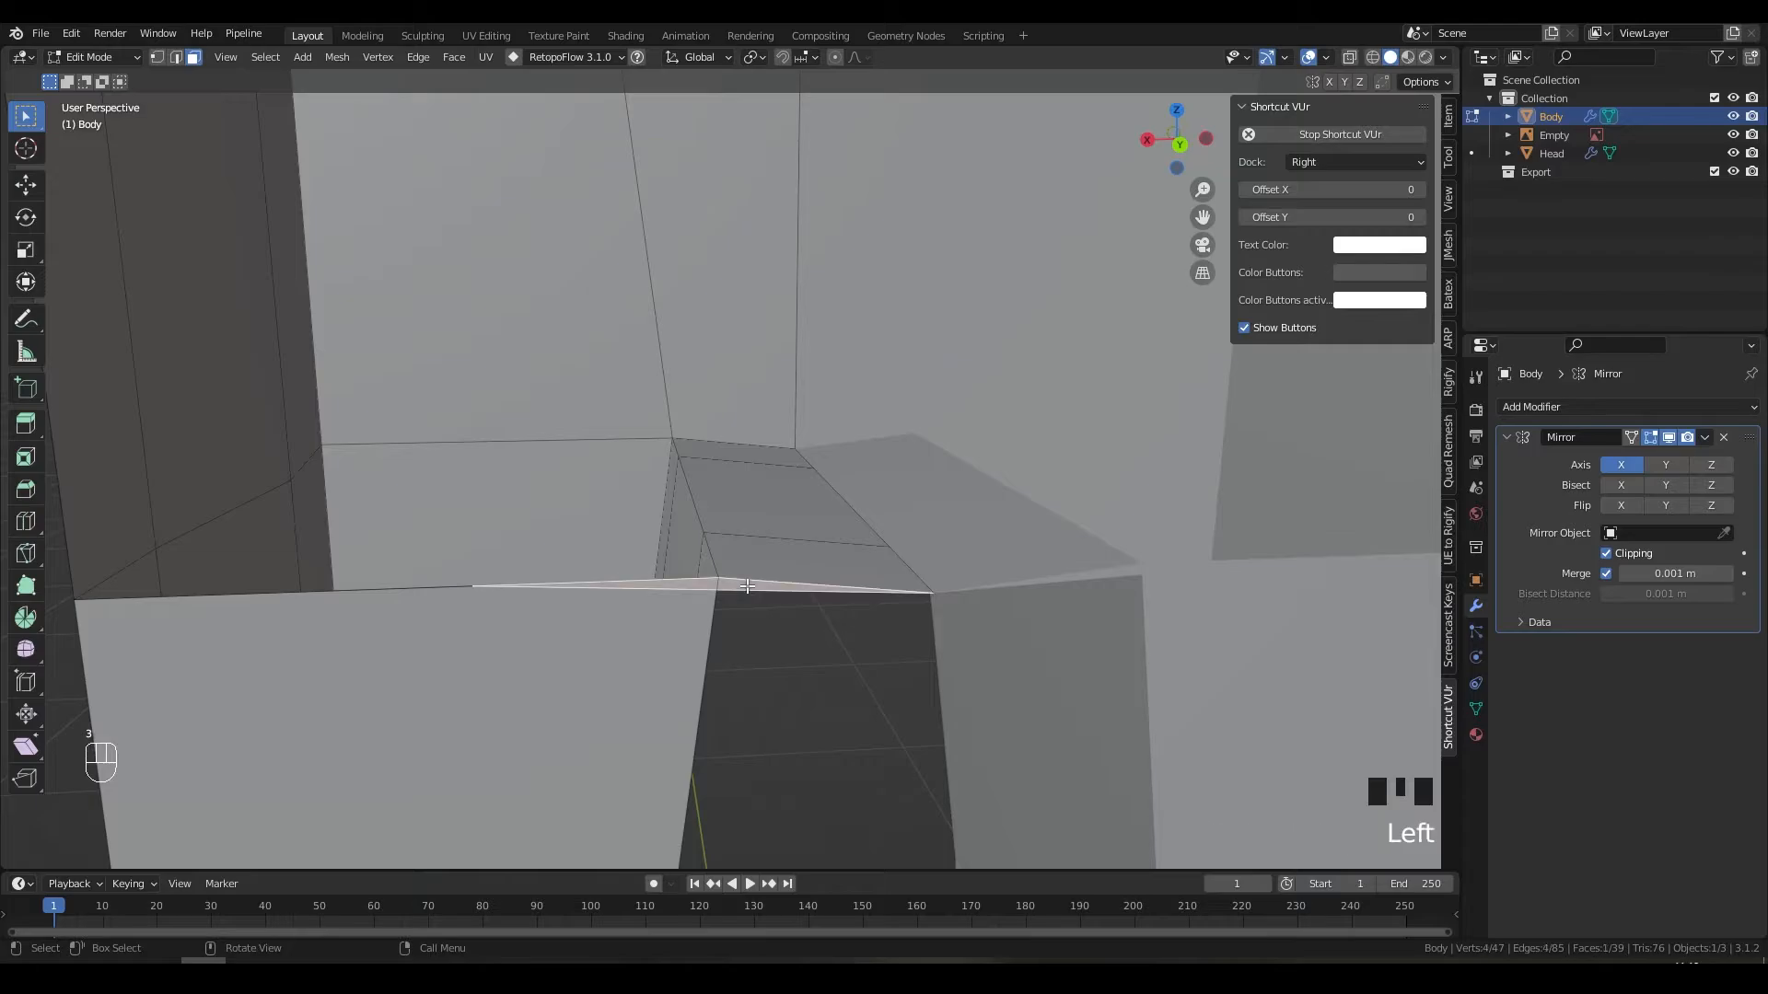
pyautogui.press('Delete')
pyautogui.click(747, 586)
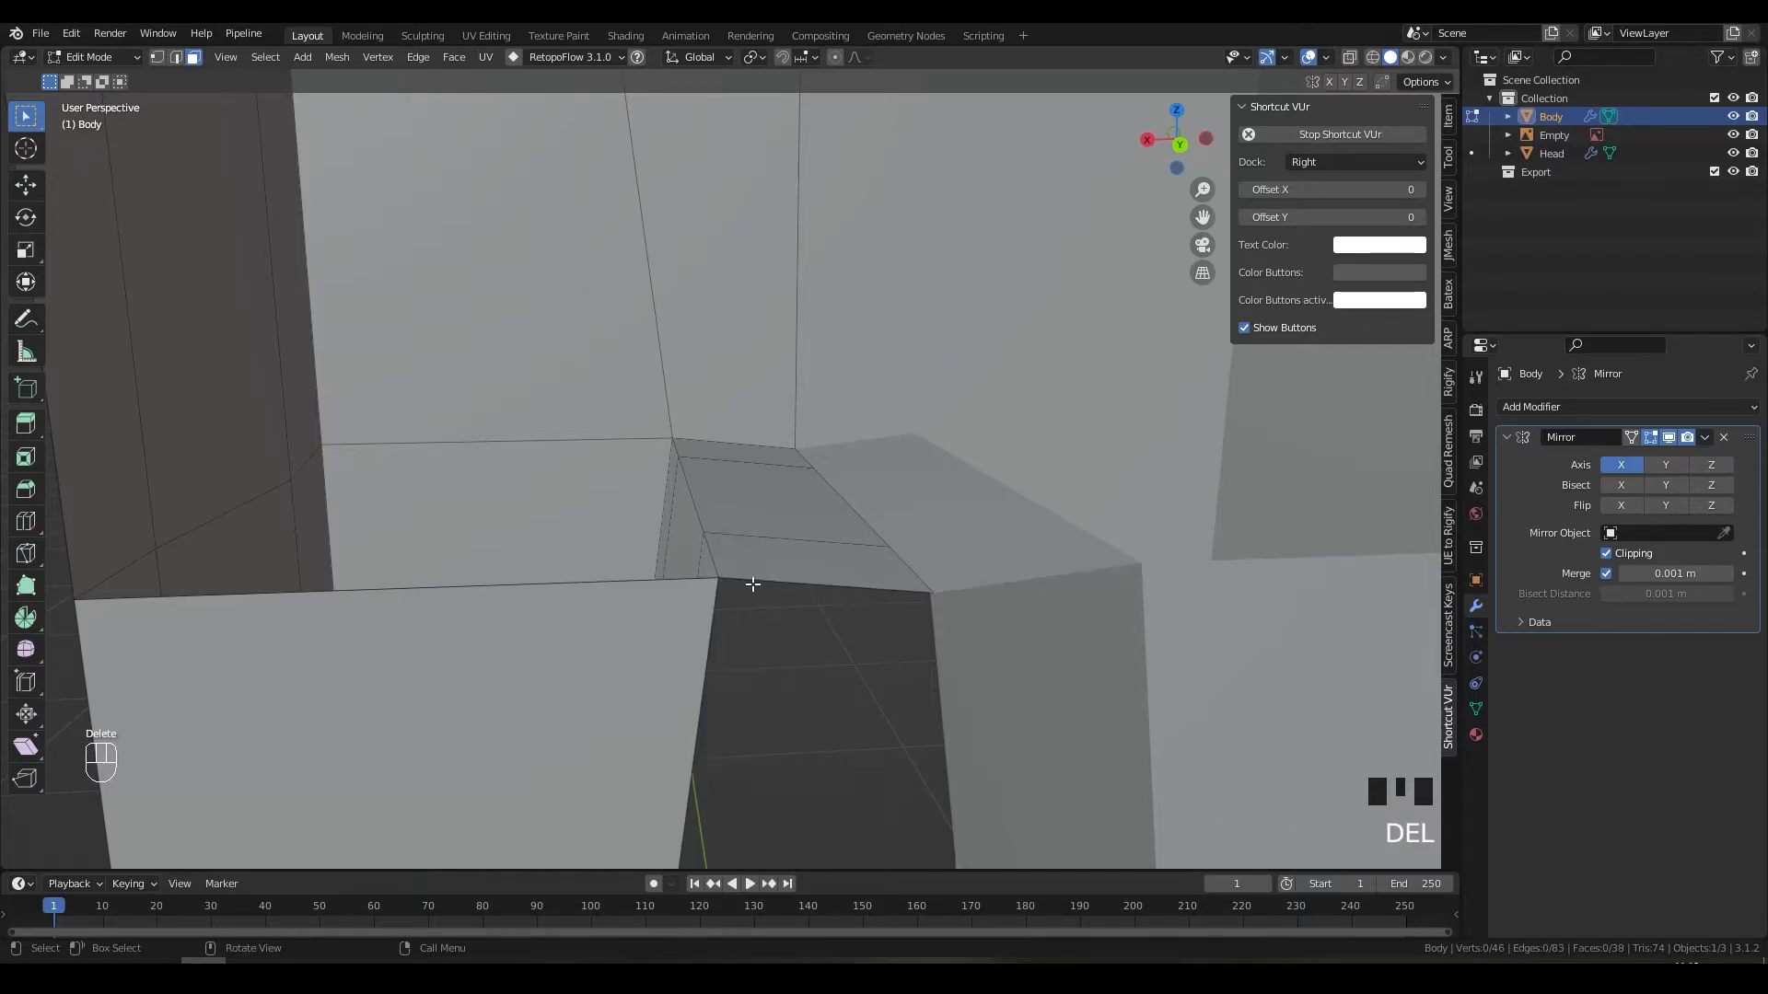
# Step: Try filling a face from the vertical edge, then undo the fill
pyautogui.scroll(-4, 699, 461)
pyautogui.keyDown('shift'); pyautogui.moveTo(700, 460); pyautogui.dragTo(589, 380, button='middle'); pyautogui.keyUp('shift')
pyautogui.scroll(-3, 680, 495)
pyautogui.press('2')
pyautogui.click(621, 417)
pyautogui.press('f')
pyautogui.press('f')
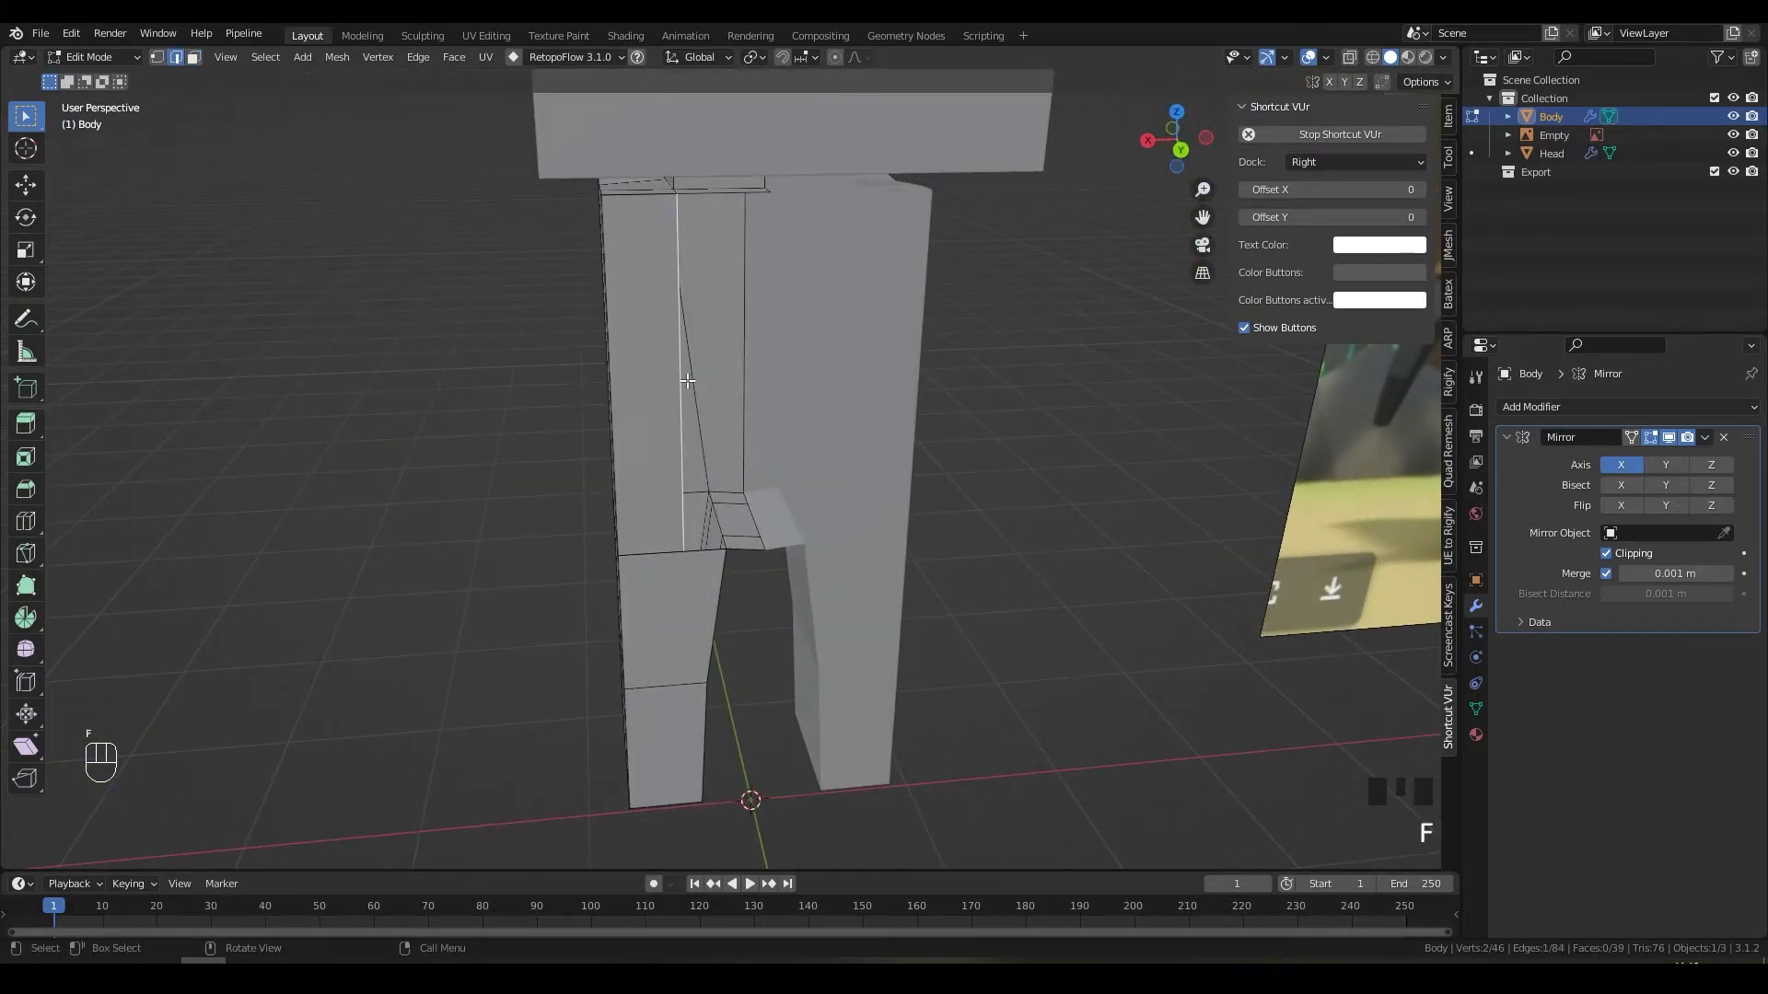
pyautogui.hotkey('ctrl', 'z')
pyautogui.keyDown('shift'); pyautogui.moveTo(702, 377); pyautogui.dragTo(701, 494, button='middle'); pyautogui.keyUp('shift')
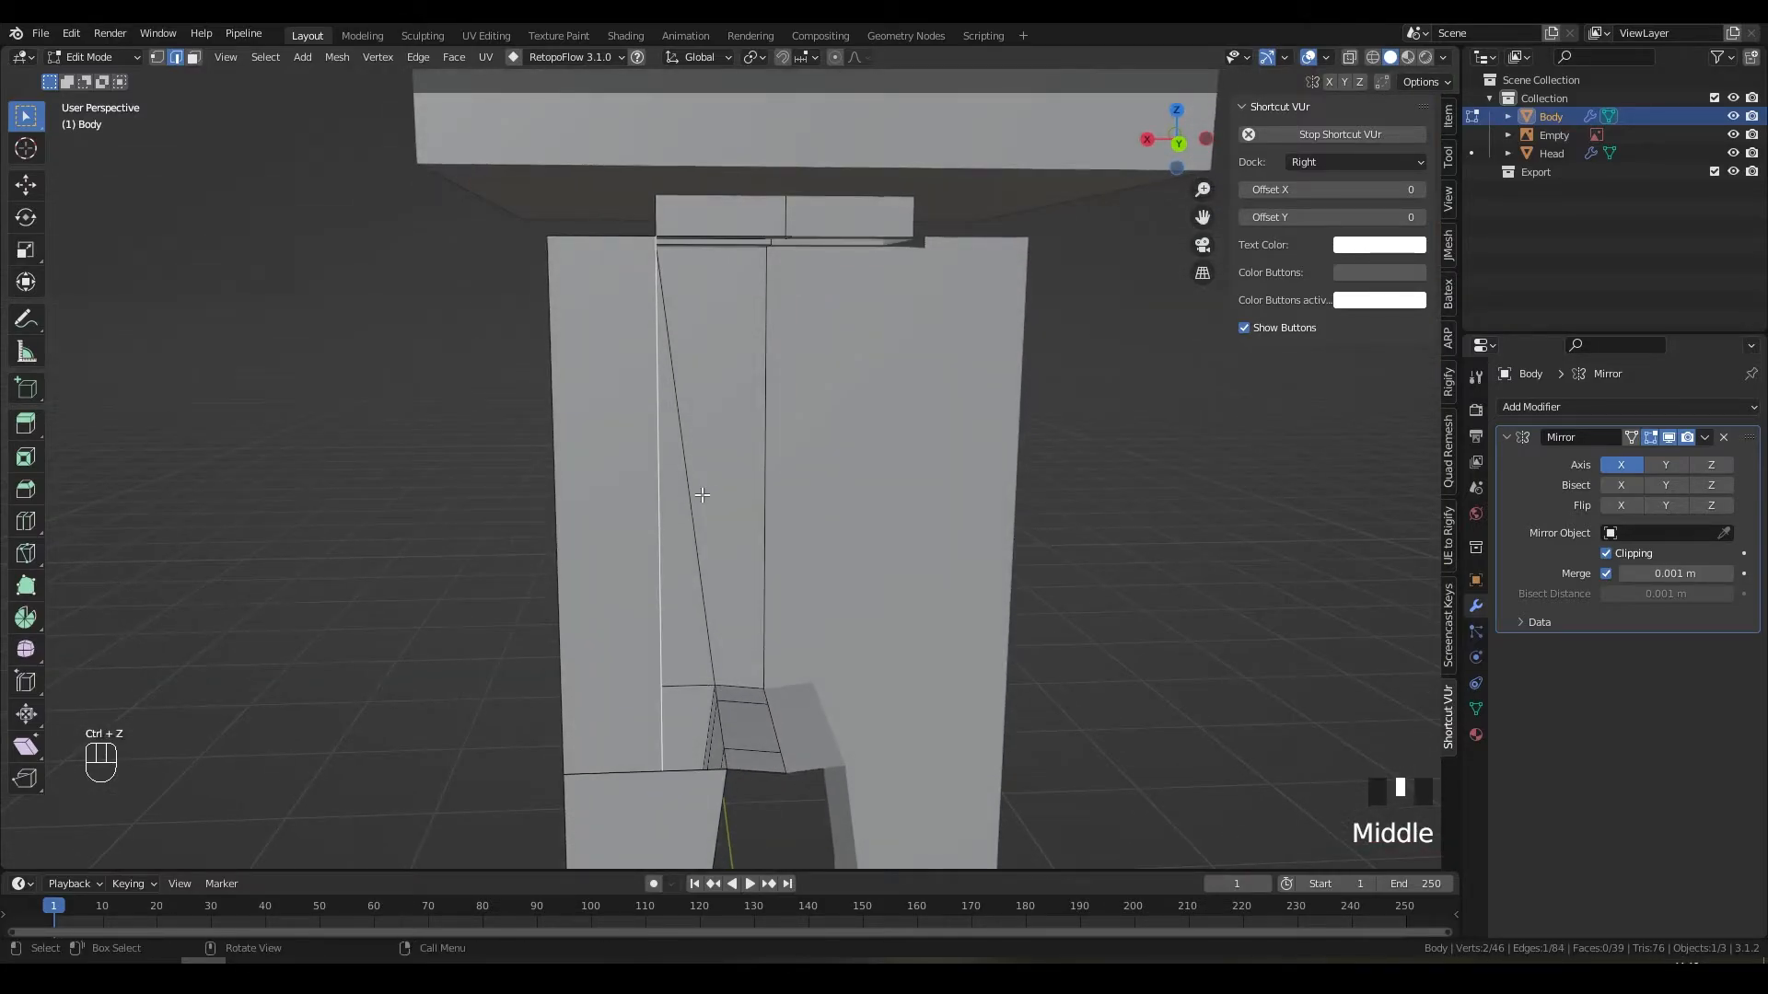
pyautogui.keyDown('shift'); pyautogui.moveTo(702, 760); pyautogui.dragTo(719, 557, button='middle'); pyautogui.keyUp('shift')
pyautogui.hotkey('ctrl', 'z')
# Step: Dissolve the extra vertex at the crotch
pyautogui.scroll(4, 718, 551)
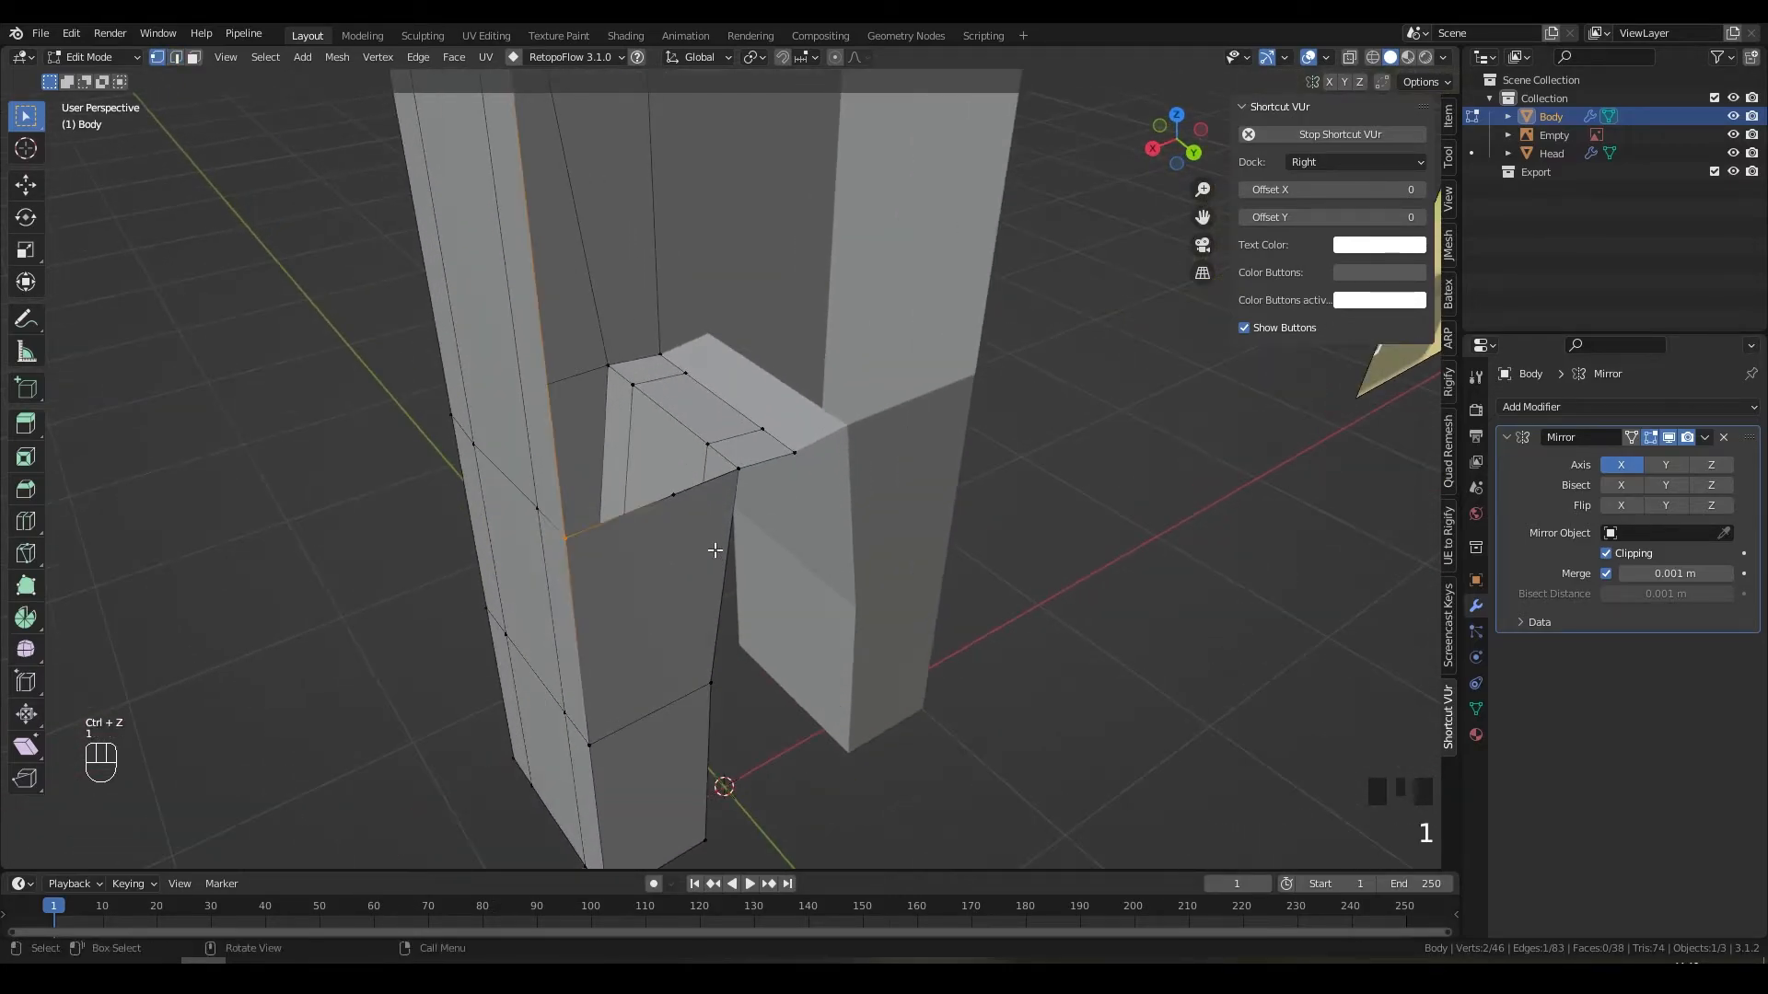
pyautogui.click(616, 525)
pyautogui.moveTo(616, 526); pyautogui.dragTo(577, 493, button='middle')
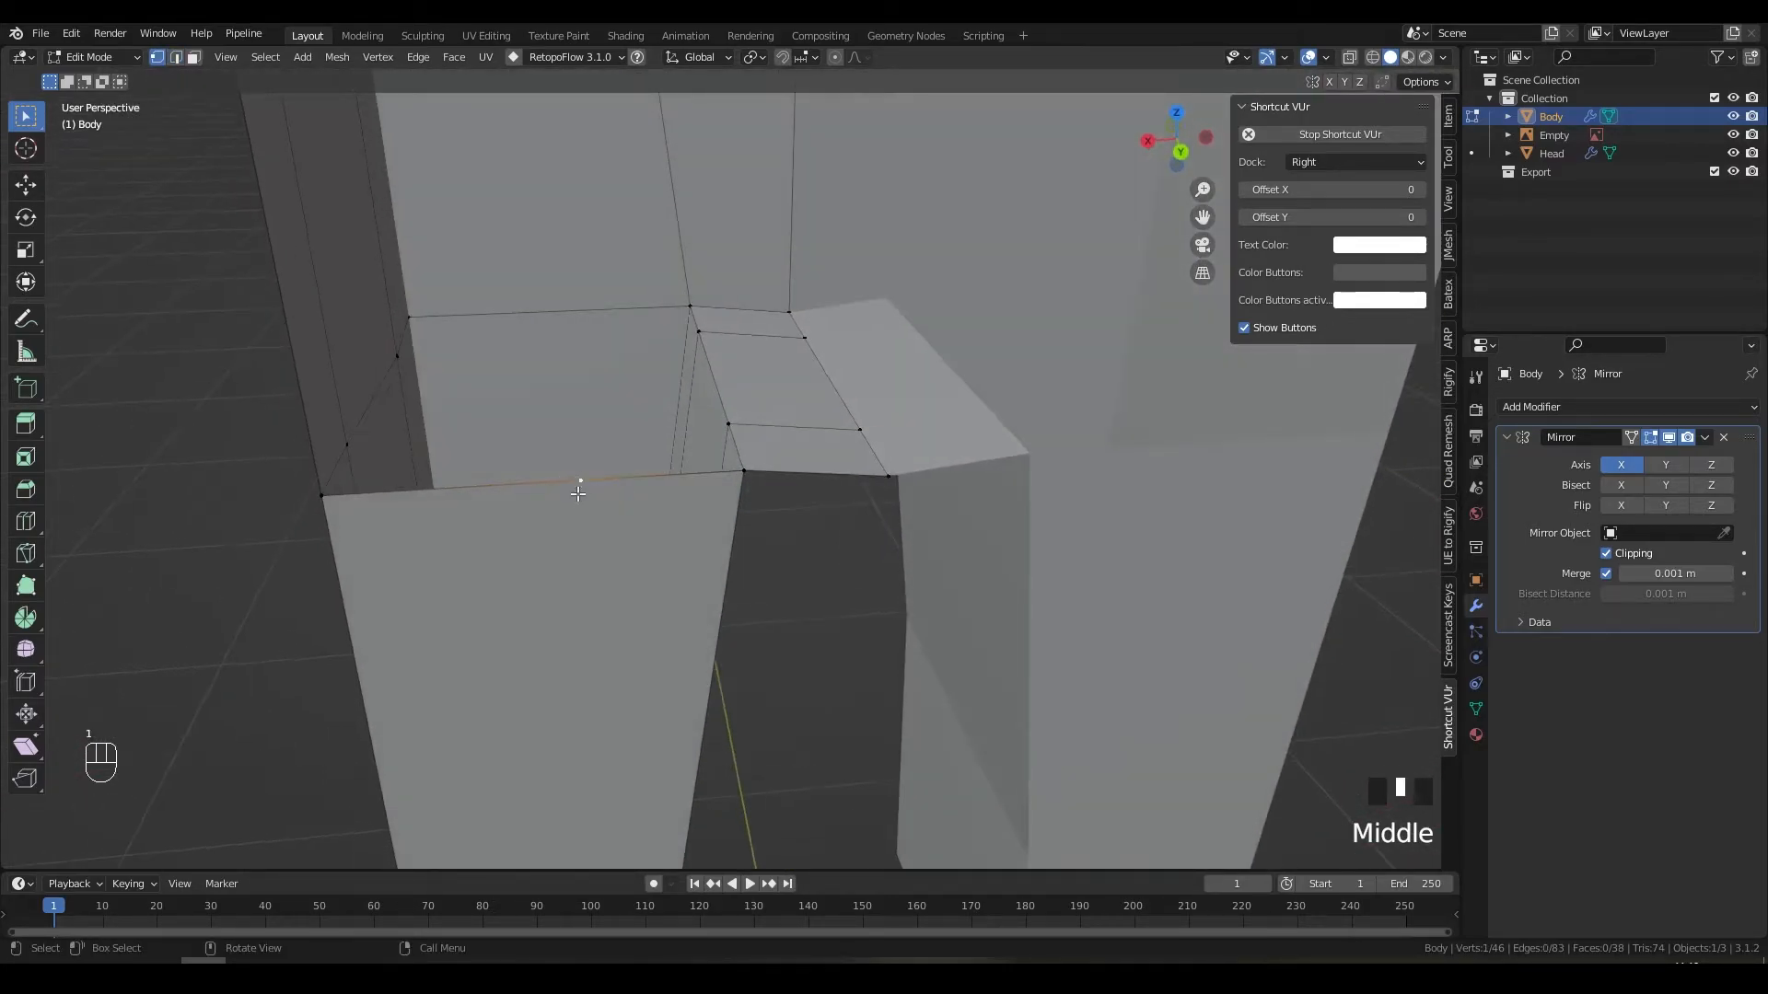
pyautogui.rightClick(584, 480)
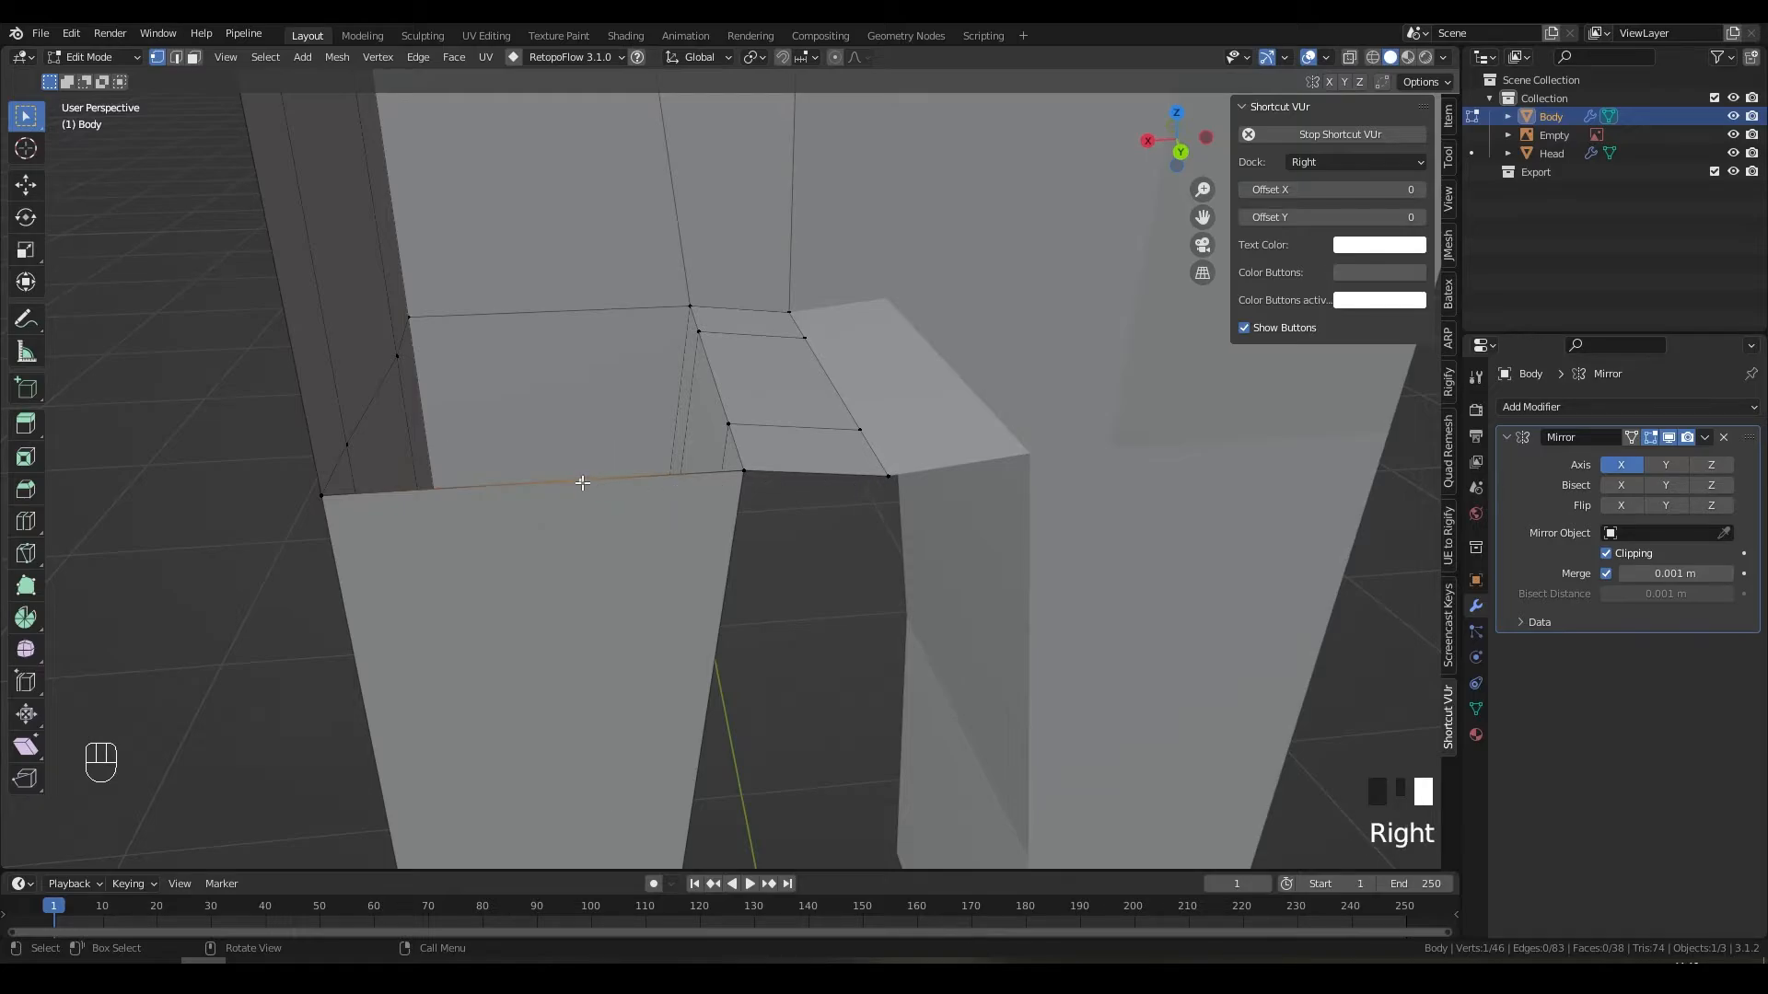
pyautogui.scroll(-6, 621, 479)
pyautogui.keyDown('shift'); pyautogui.moveTo(641, 462); pyautogui.dragTo(695, 431, button='middle'); pyautogui.keyUp('shift')
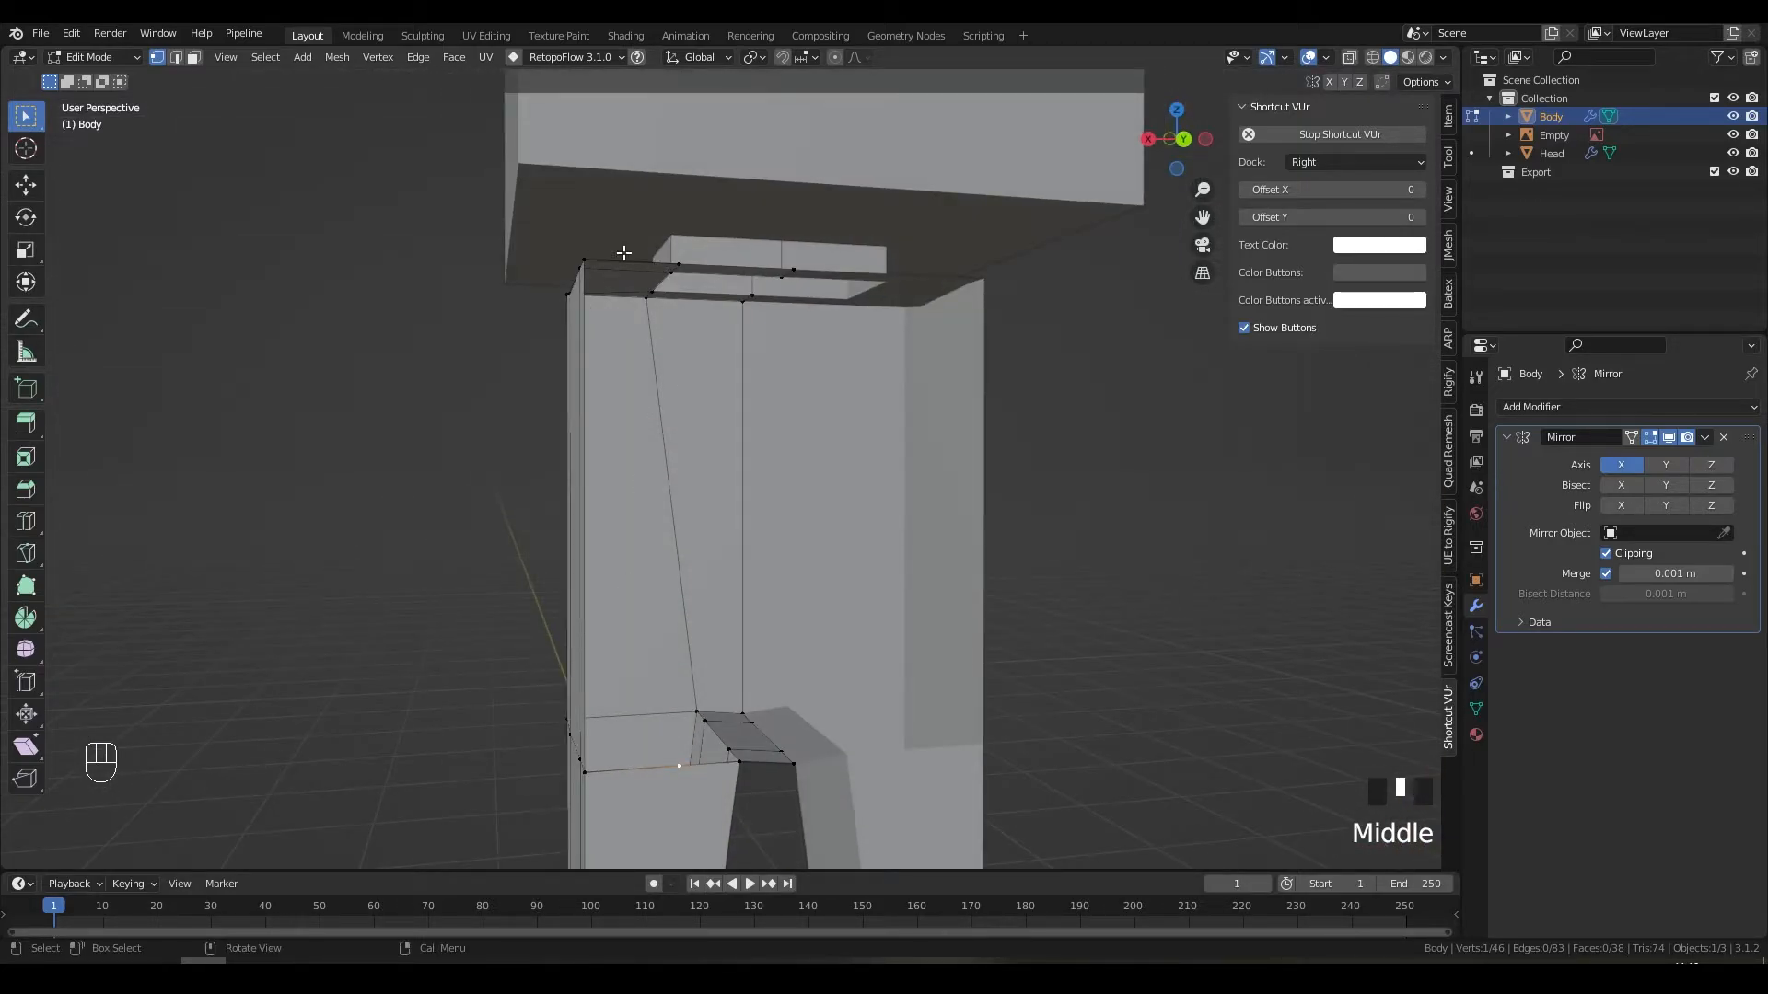
pyautogui.moveTo(775, 528); pyautogui.dragTo(718, 553, button='middle')
pyautogui.scroll(2, 672, 575)
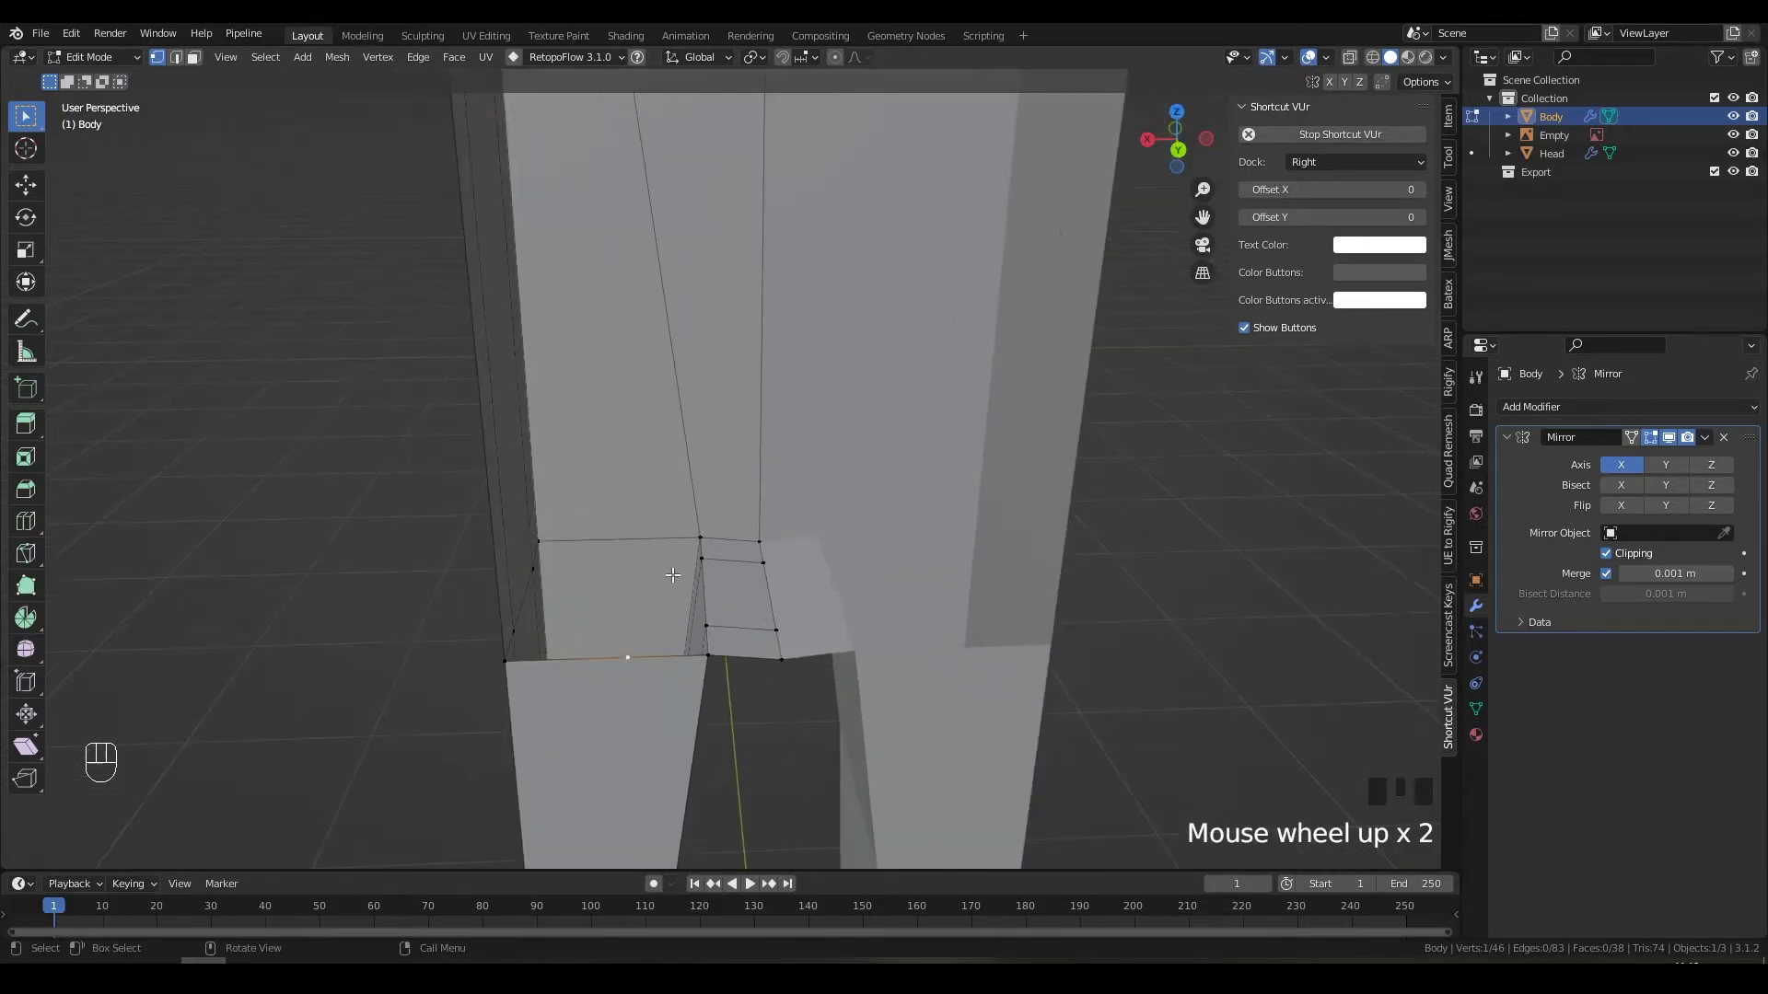
pyautogui.rightClick(626, 656)
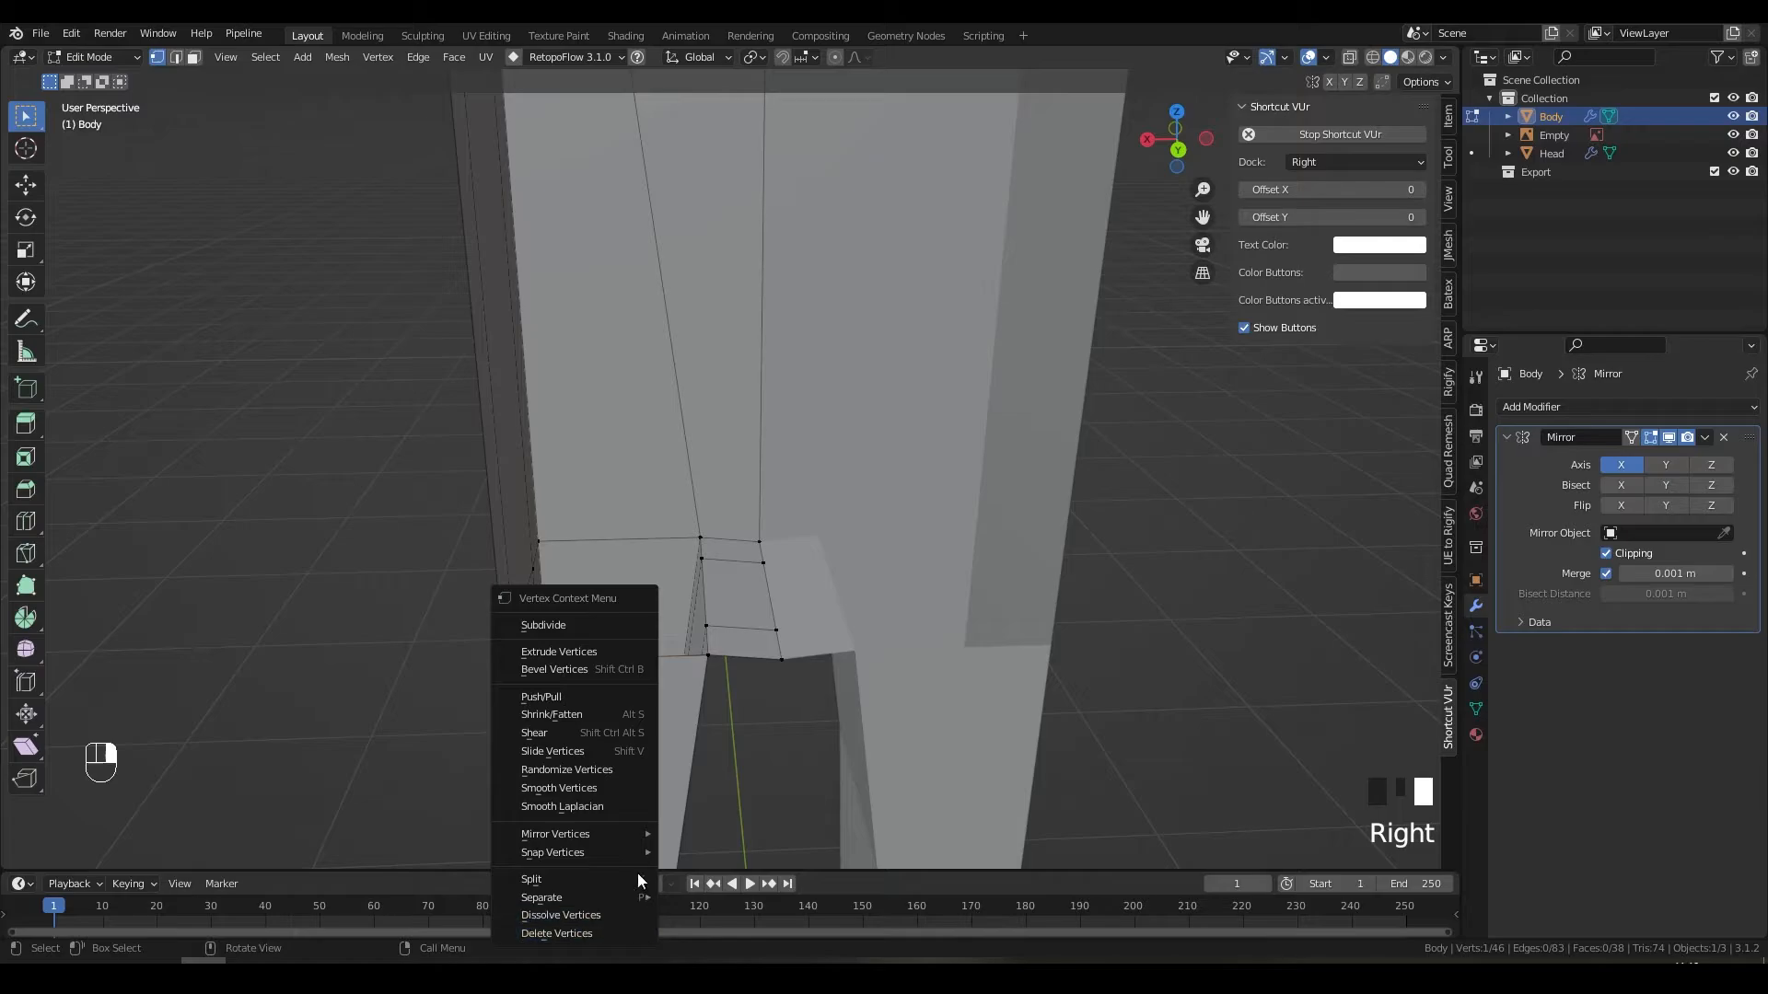
pyautogui.scroll(-4, 635, 723)
pyautogui.scroll(5, 642, 623)
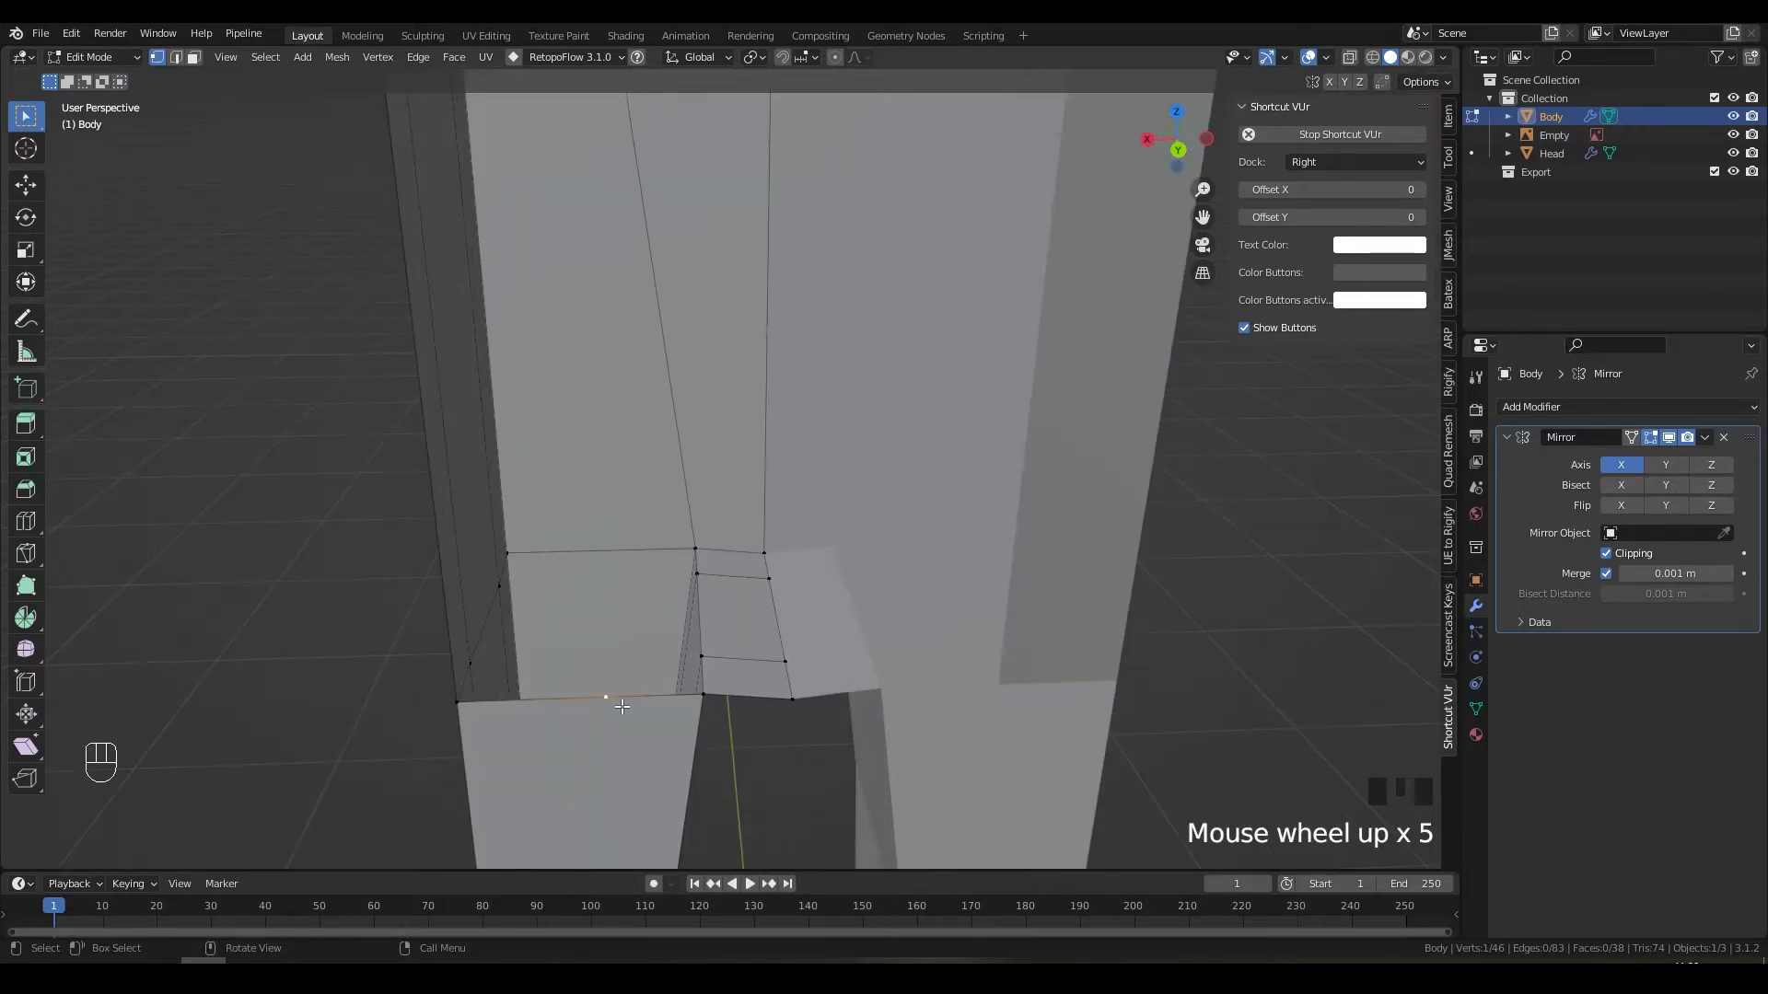
pyautogui.rightClick(605, 699)
pyautogui.click(574, 914)
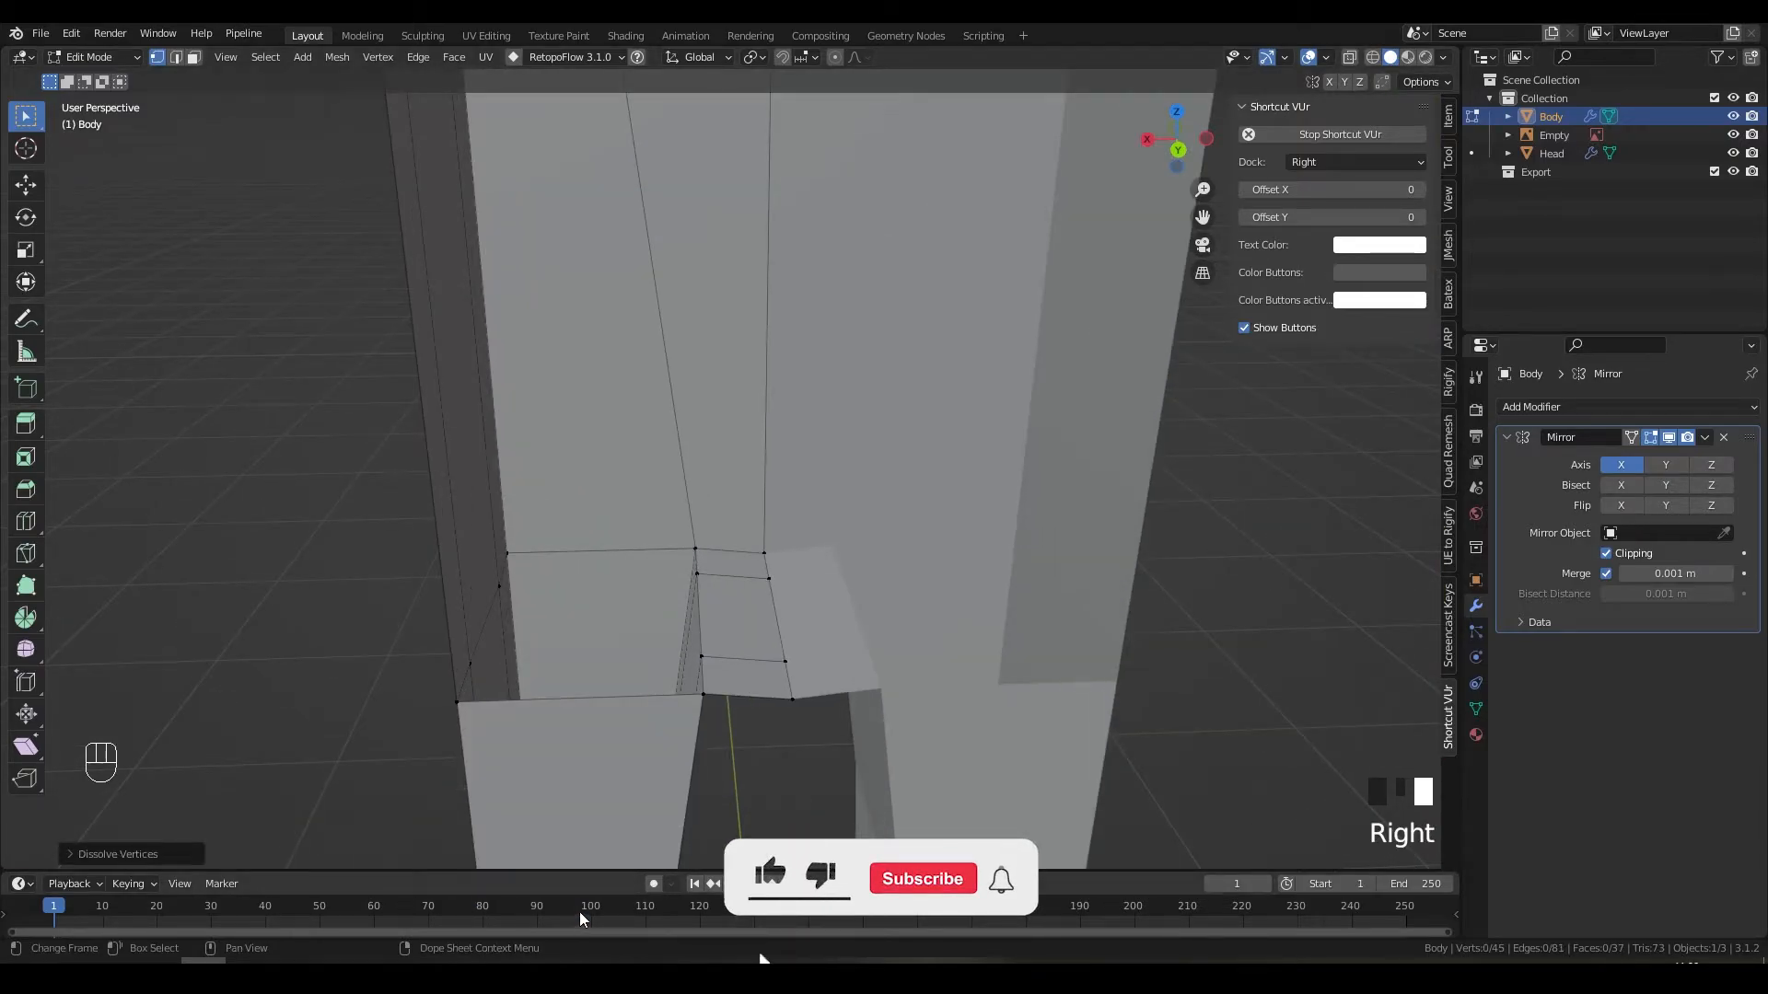
# Step: Try filling a face from an edge at the gap, then undo it
pyautogui.scroll(-2, 686, 645)
pyautogui.moveTo(681, 635); pyautogui.dragTo(761, 638, button='middle')
pyautogui.scroll(-1, 645, 627)
pyautogui.press('2')
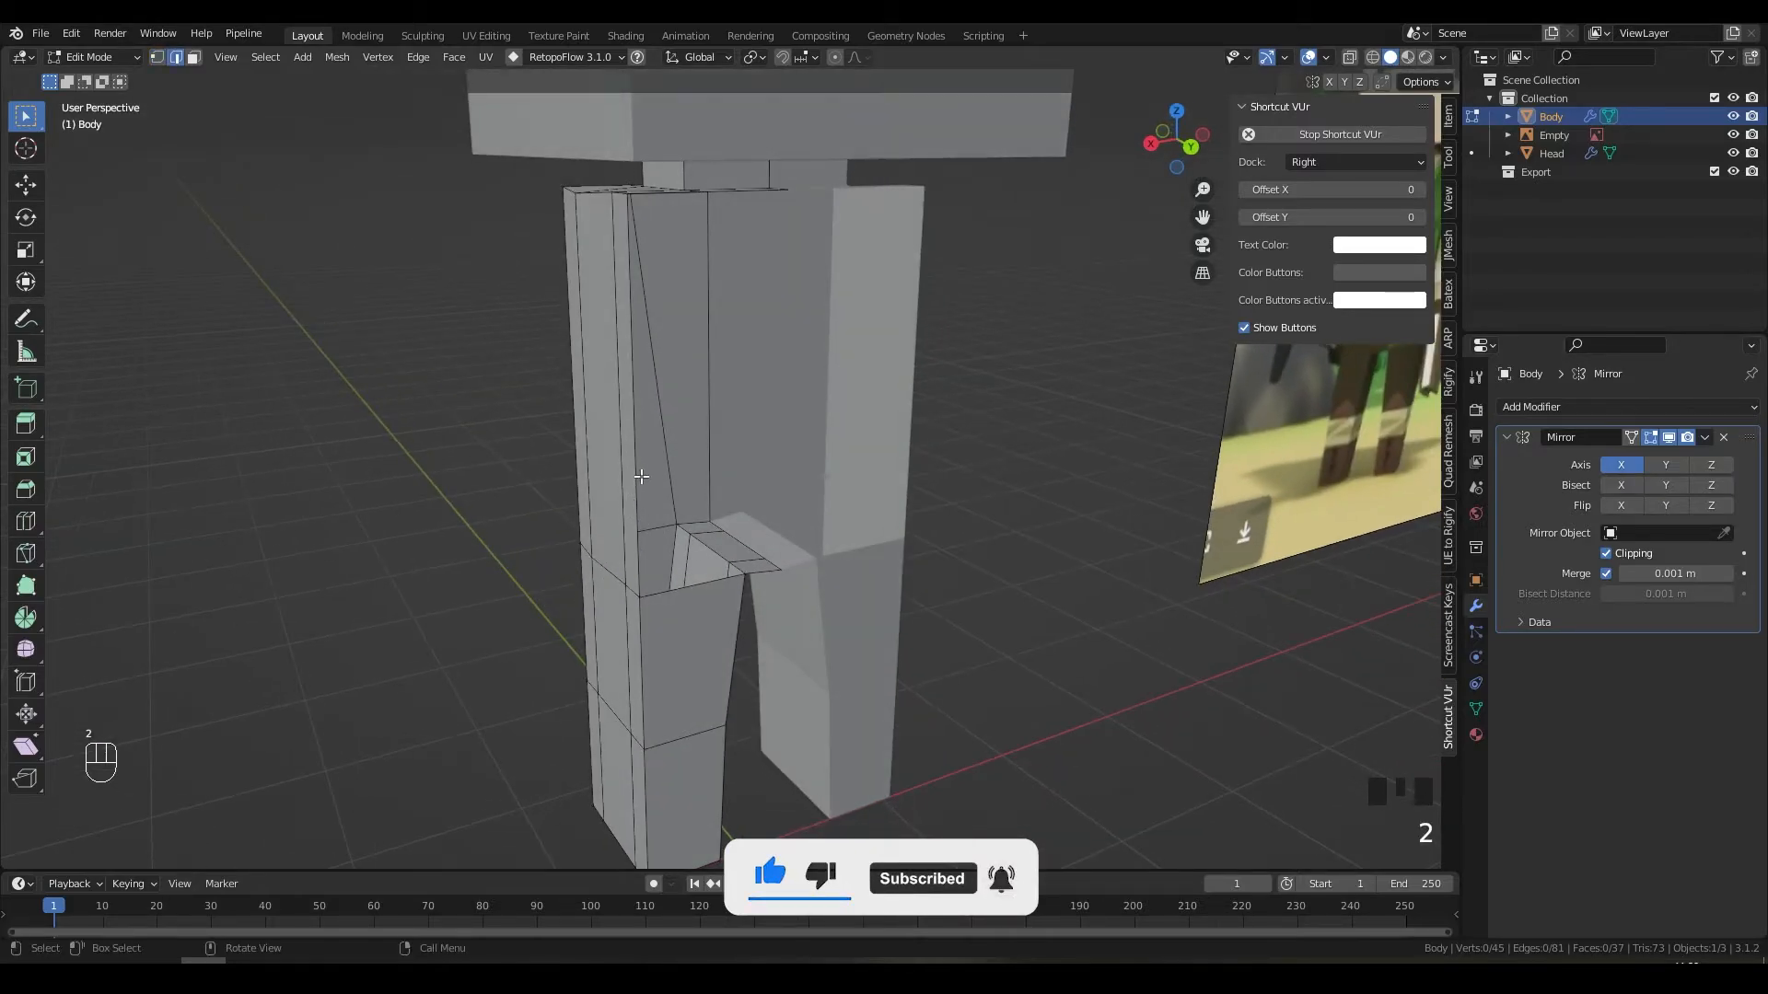
pyautogui.click(641, 476)
pyautogui.press('f')
pyautogui.press('f')
pyautogui.scroll(3, 722, 466)
pyautogui.hotkey('ctrl', 'z')
# Step: Try filling a face between selected vertices, then undo it and cancel the move
pyautogui.moveTo(753, 765); pyautogui.dragTo(762, 440, button='middle')
pyautogui.press('g')
pyautogui.rightClick(681, 765)
pyautogui.keyDown('shift'); pyautogui.click(682, 766); pyautogui.keyUp('shift')
pyautogui.keyDown('shift'); pyautogui.click(678, 320); pyautogui.keyUp('shift')
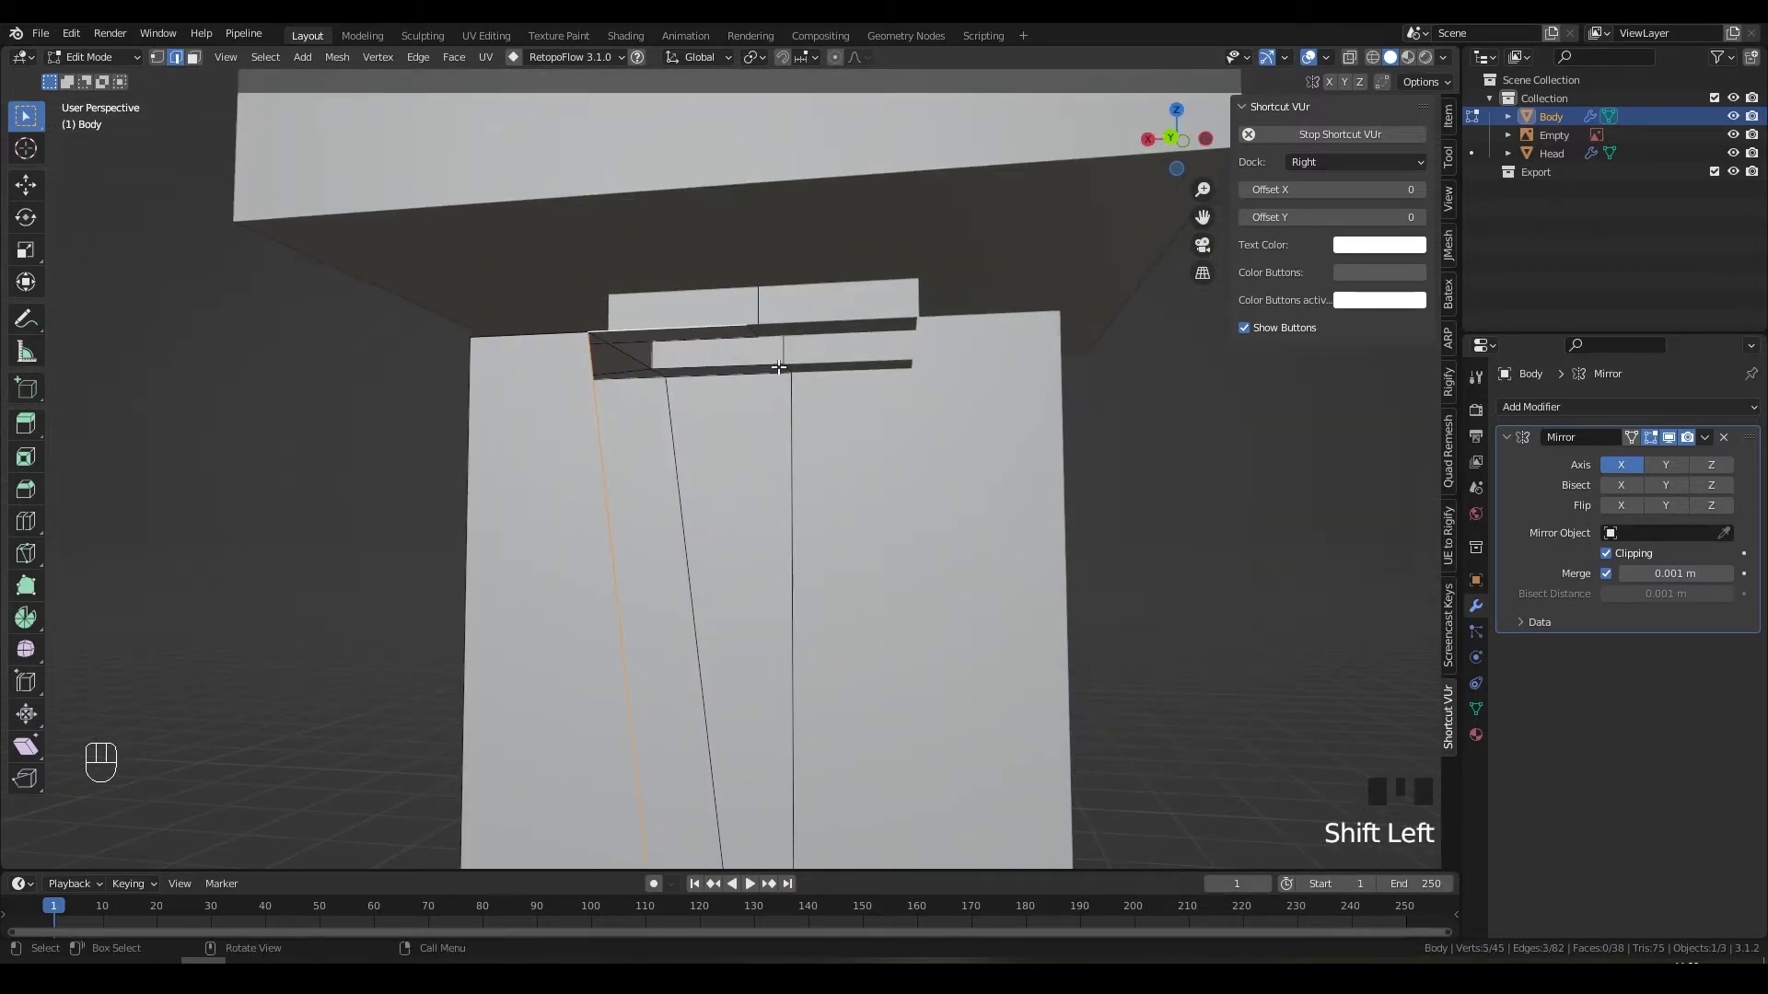
pyautogui.moveTo(679, 320); pyautogui.dragTo(604, 308, button='middle')
pyautogui.press('f')
pyautogui.hotkey('ctrl', 'z')
pyautogui.press('1')
pyautogui.press('g')
pyautogui.rightClick(622, 575)
# Step: Lower the vertex at the top of the leg along Z, flush with the upper block
pyautogui.press('2')
pyautogui.press('1')
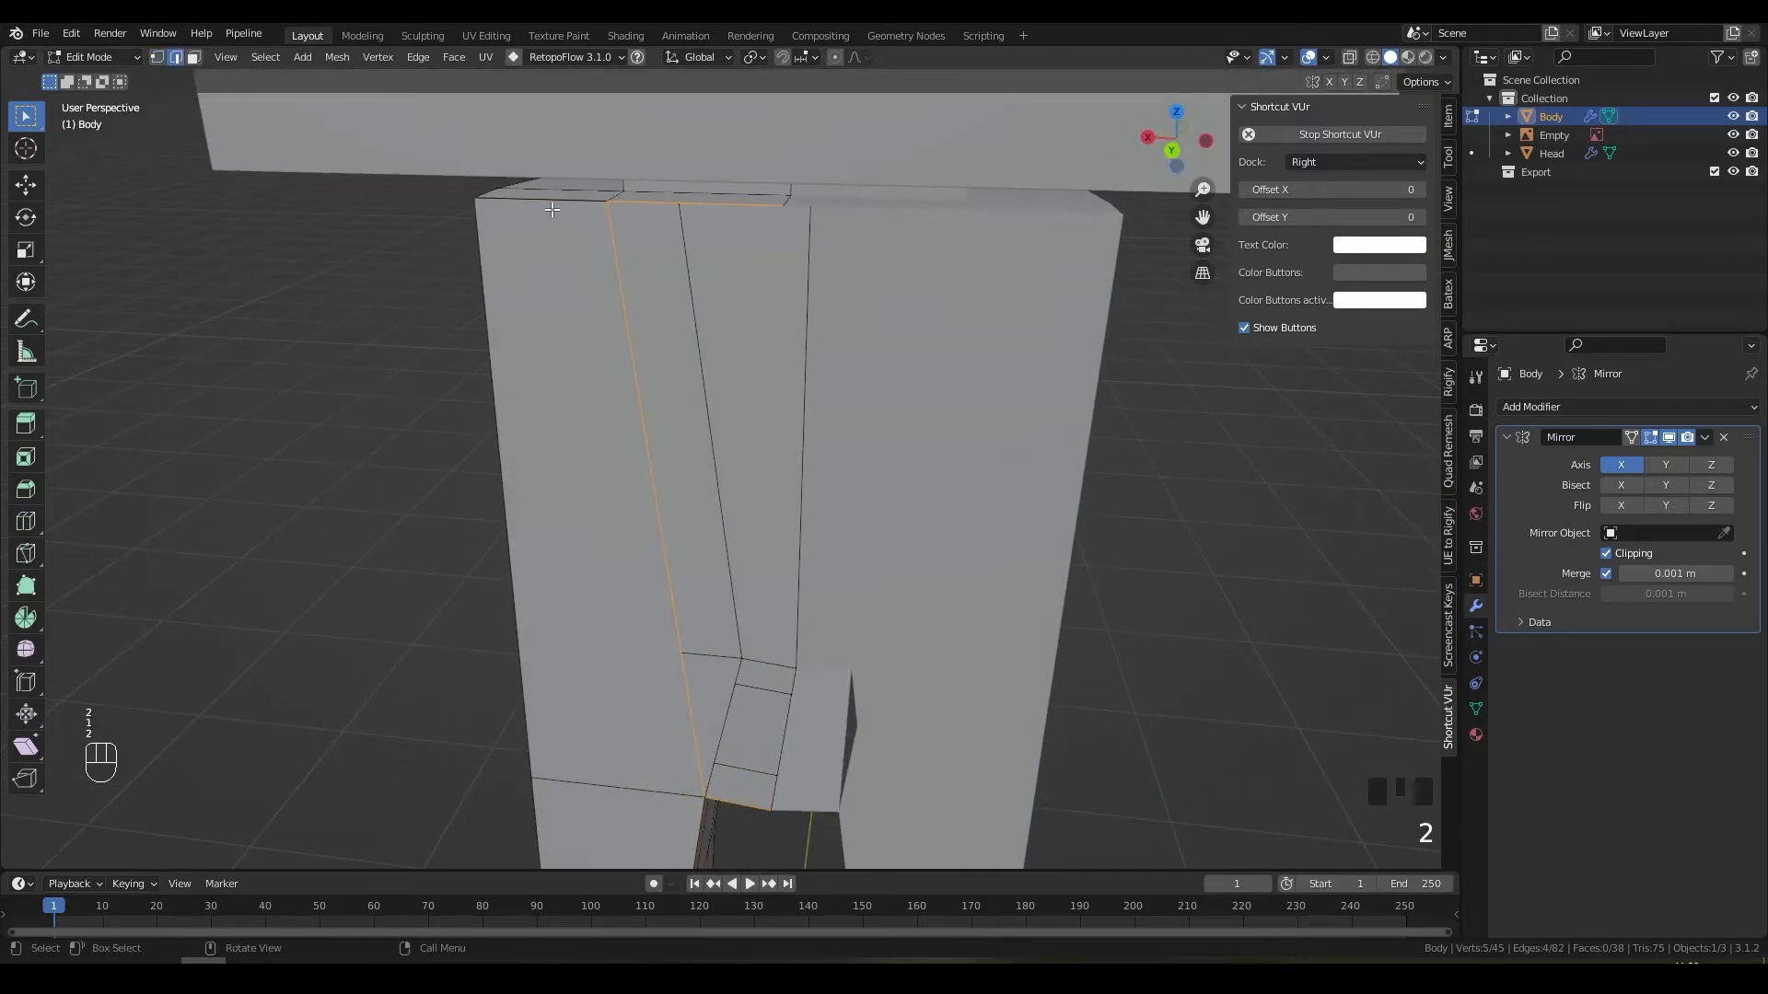
pyautogui.click(551, 210)
pyautogui.press('g')
pyautogui.press('z')
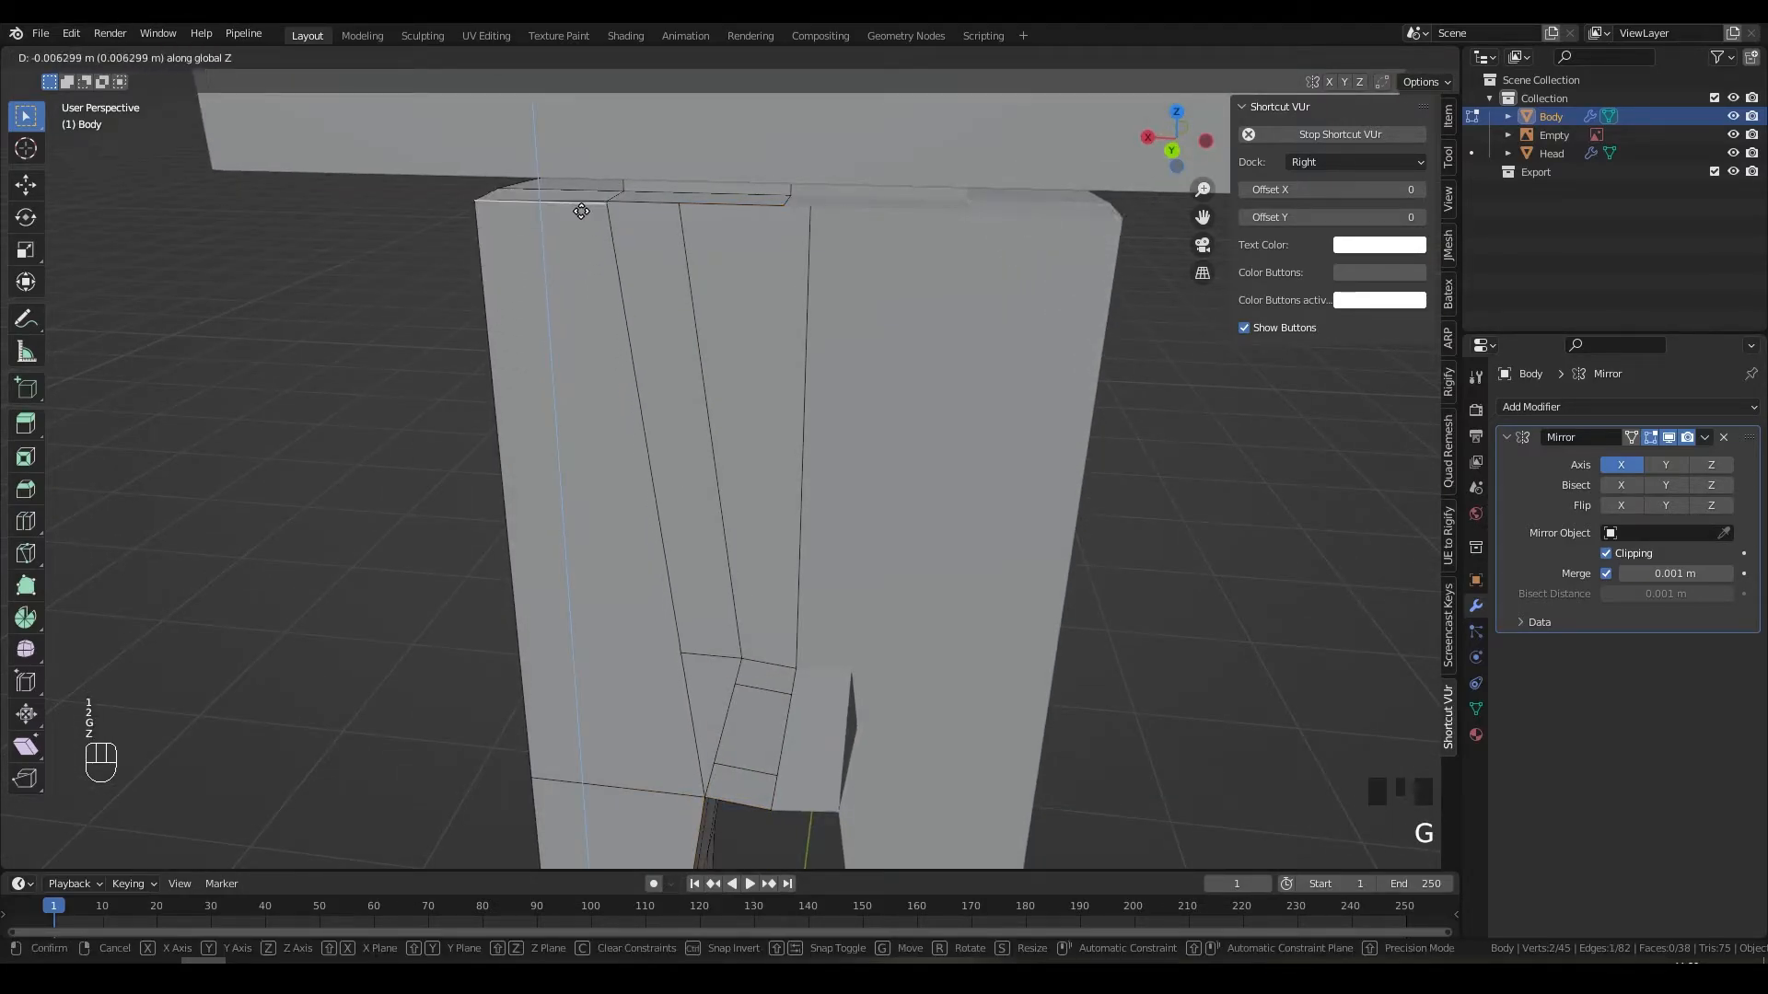
pyautogui.scroll(3, 770, 245)
pyautogui.keyDown('shift'); pyautogui.moveTo(769, 245); pyautogui.dragTo(749, 383, button='middle'); pyautogui.keyUp('shift')
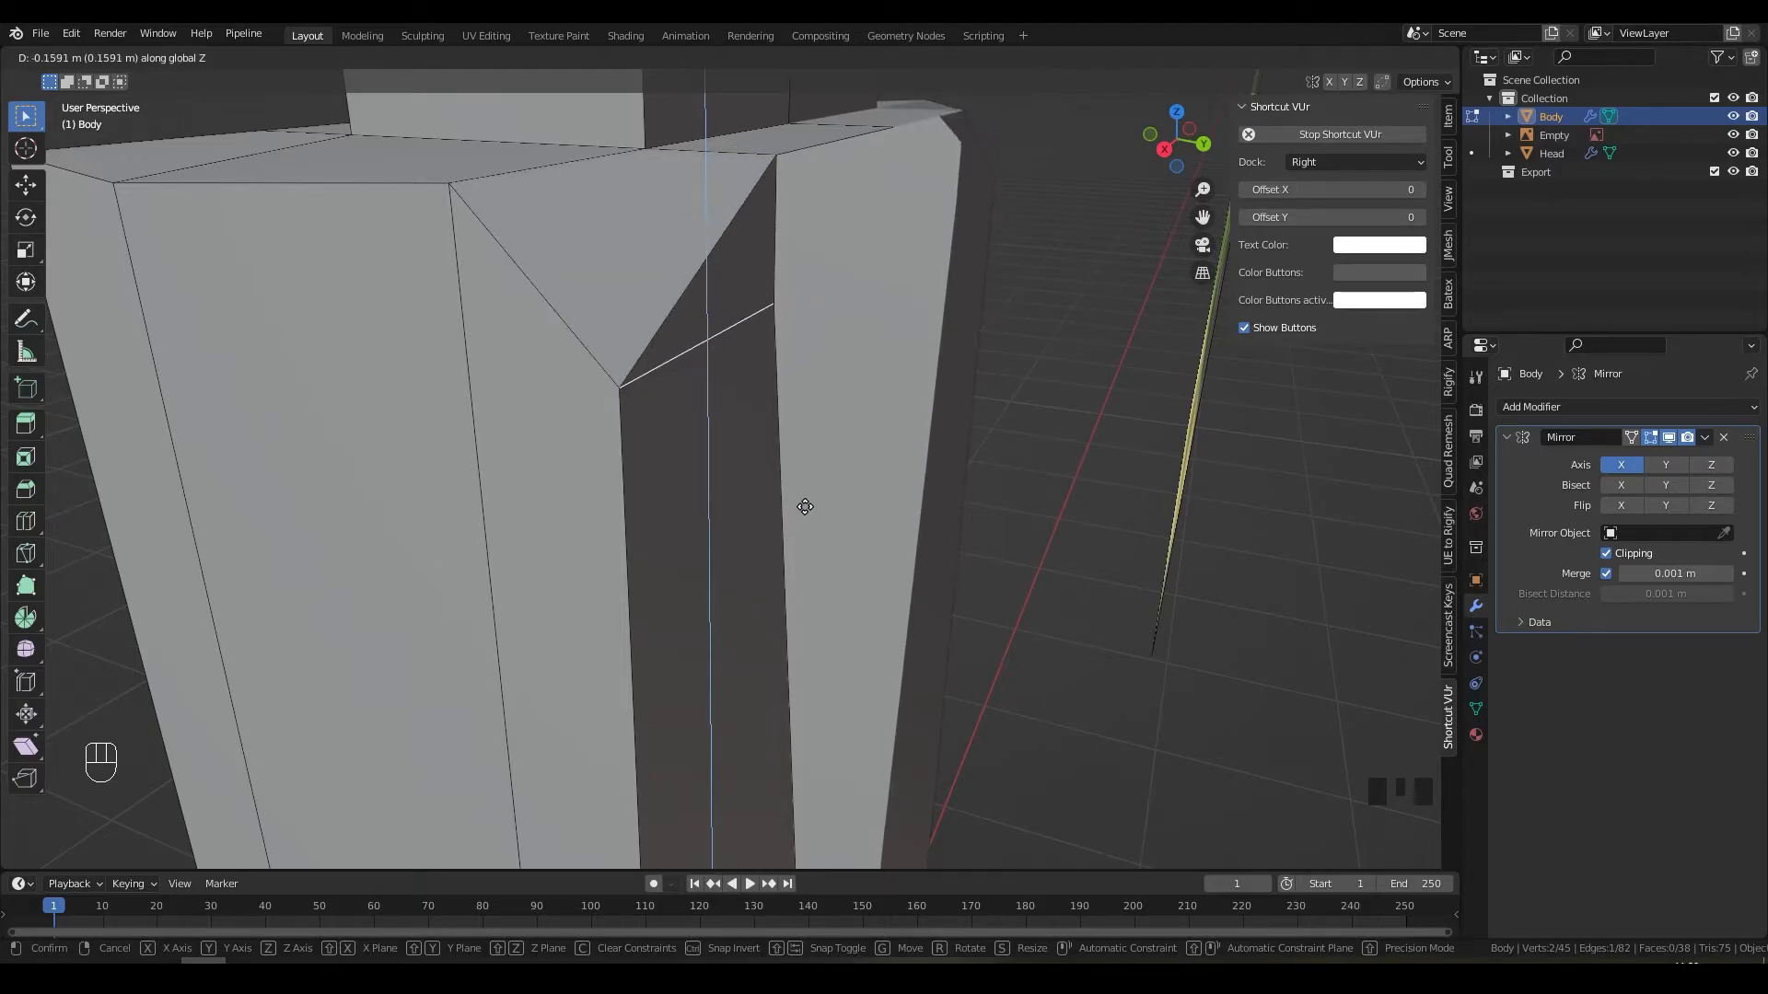
pyautogui.click(798, 329)
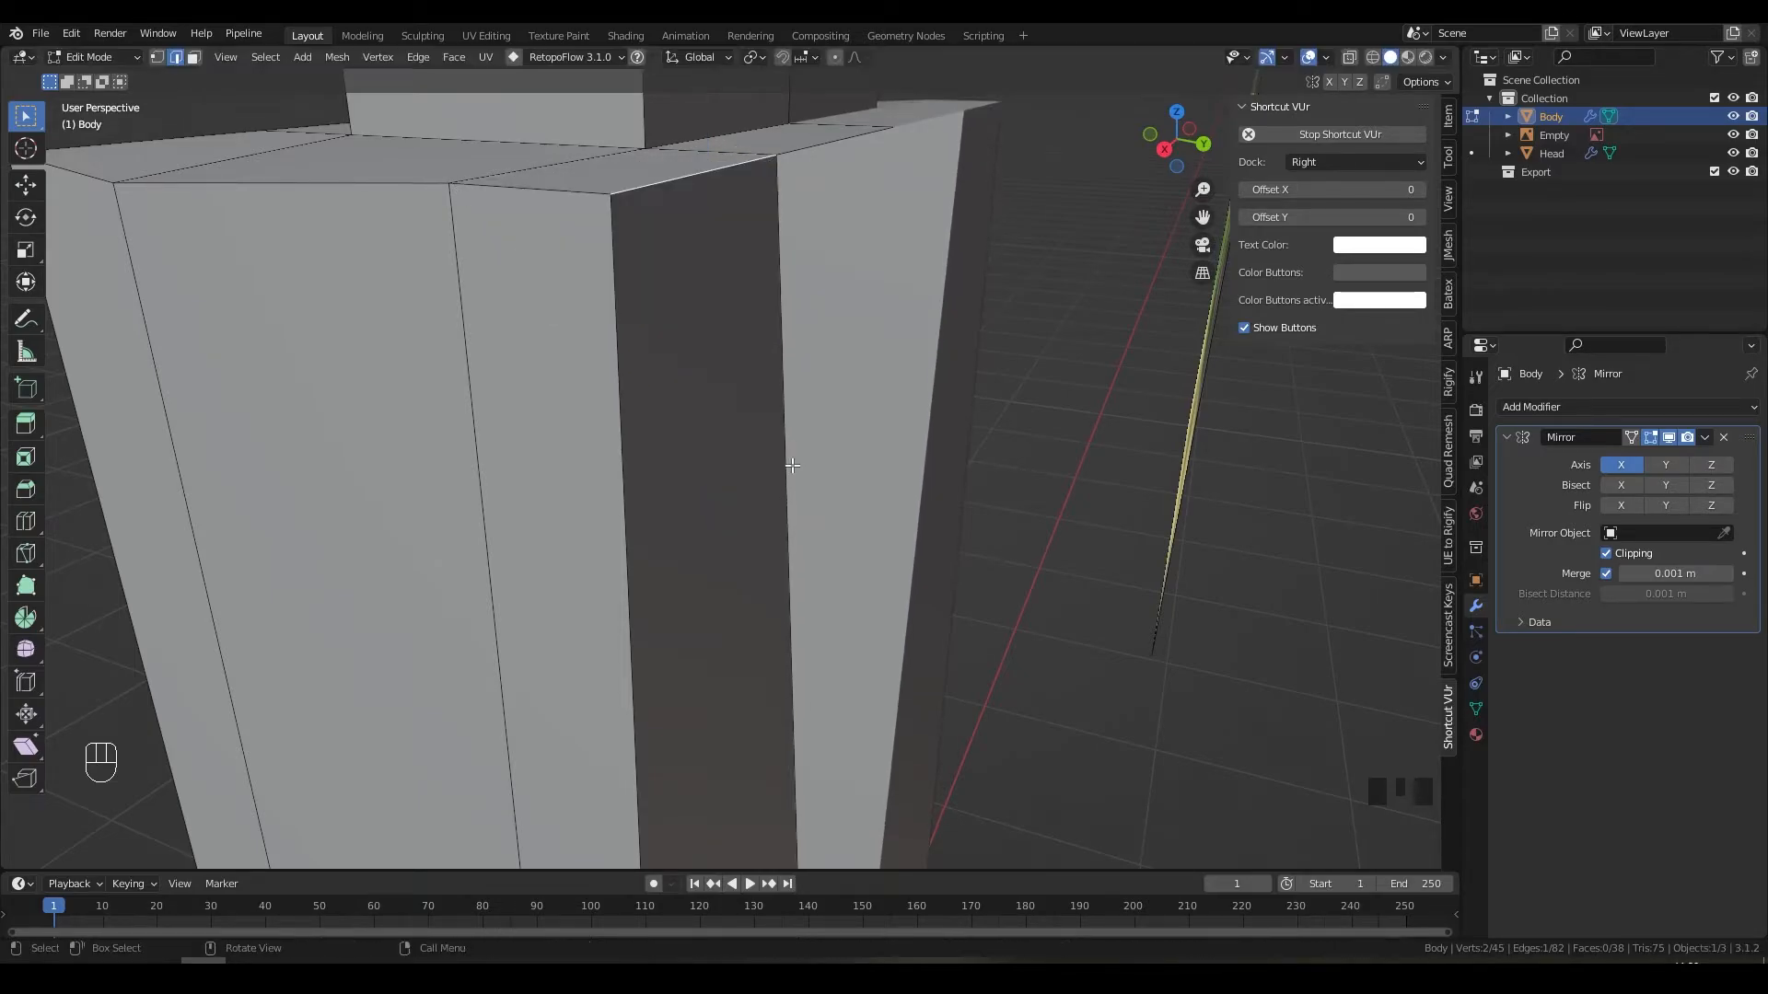
# Step: Try lowering the selection further along Z, then undo that move
pyautogui.moveTo(793, 438)
pyautogui.keyDown('shift'); pyautogui.mouseDown(button='middle')
pyautogui.moveTo(911, 616)
pyautogui.moveTo(810, 461)
pyautogui.moveTo(750, 410)
pyautogui.moveTo(750, 352)
pyautogui.moveTo(817, 415)
pyautogui.mouseUp(button='middle'); pyautogui.keyUp('shift')
pyautogui.scroll(4, 750, 411)
pyautogui.scroll(-3, 750, 352)
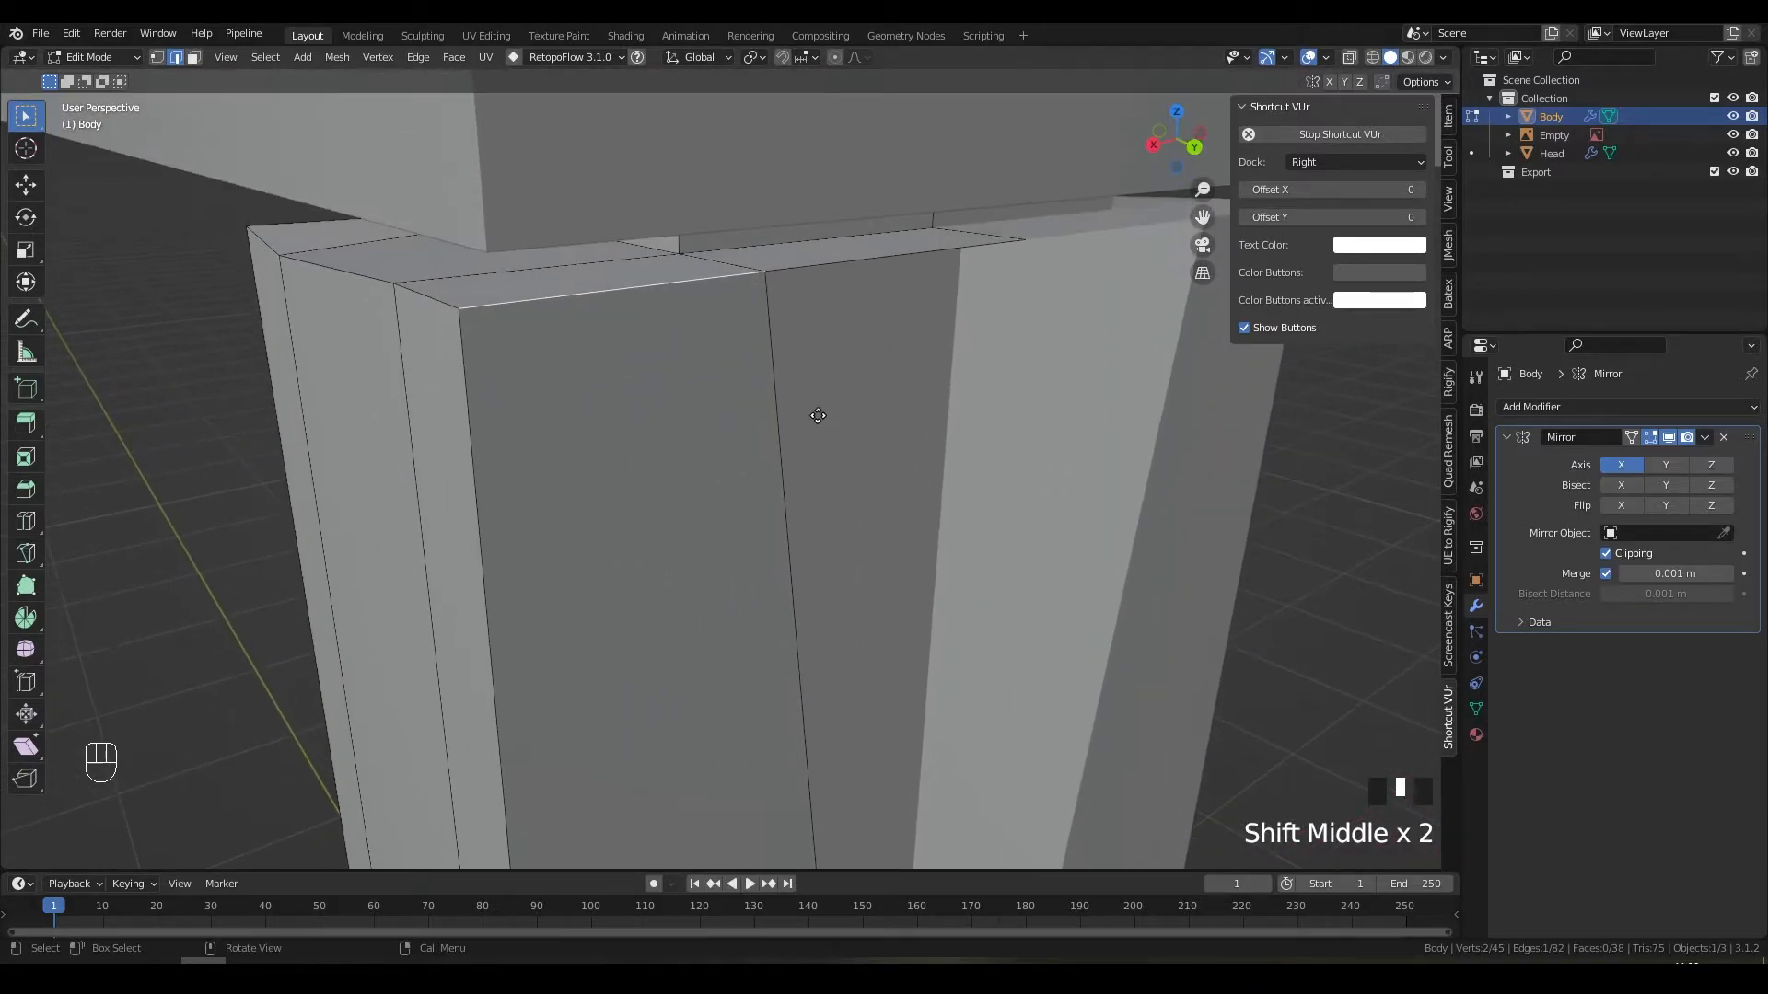
pyautogui.press('g')
pyautogui.press('z')
pyautogui.rightClick(832, 465)
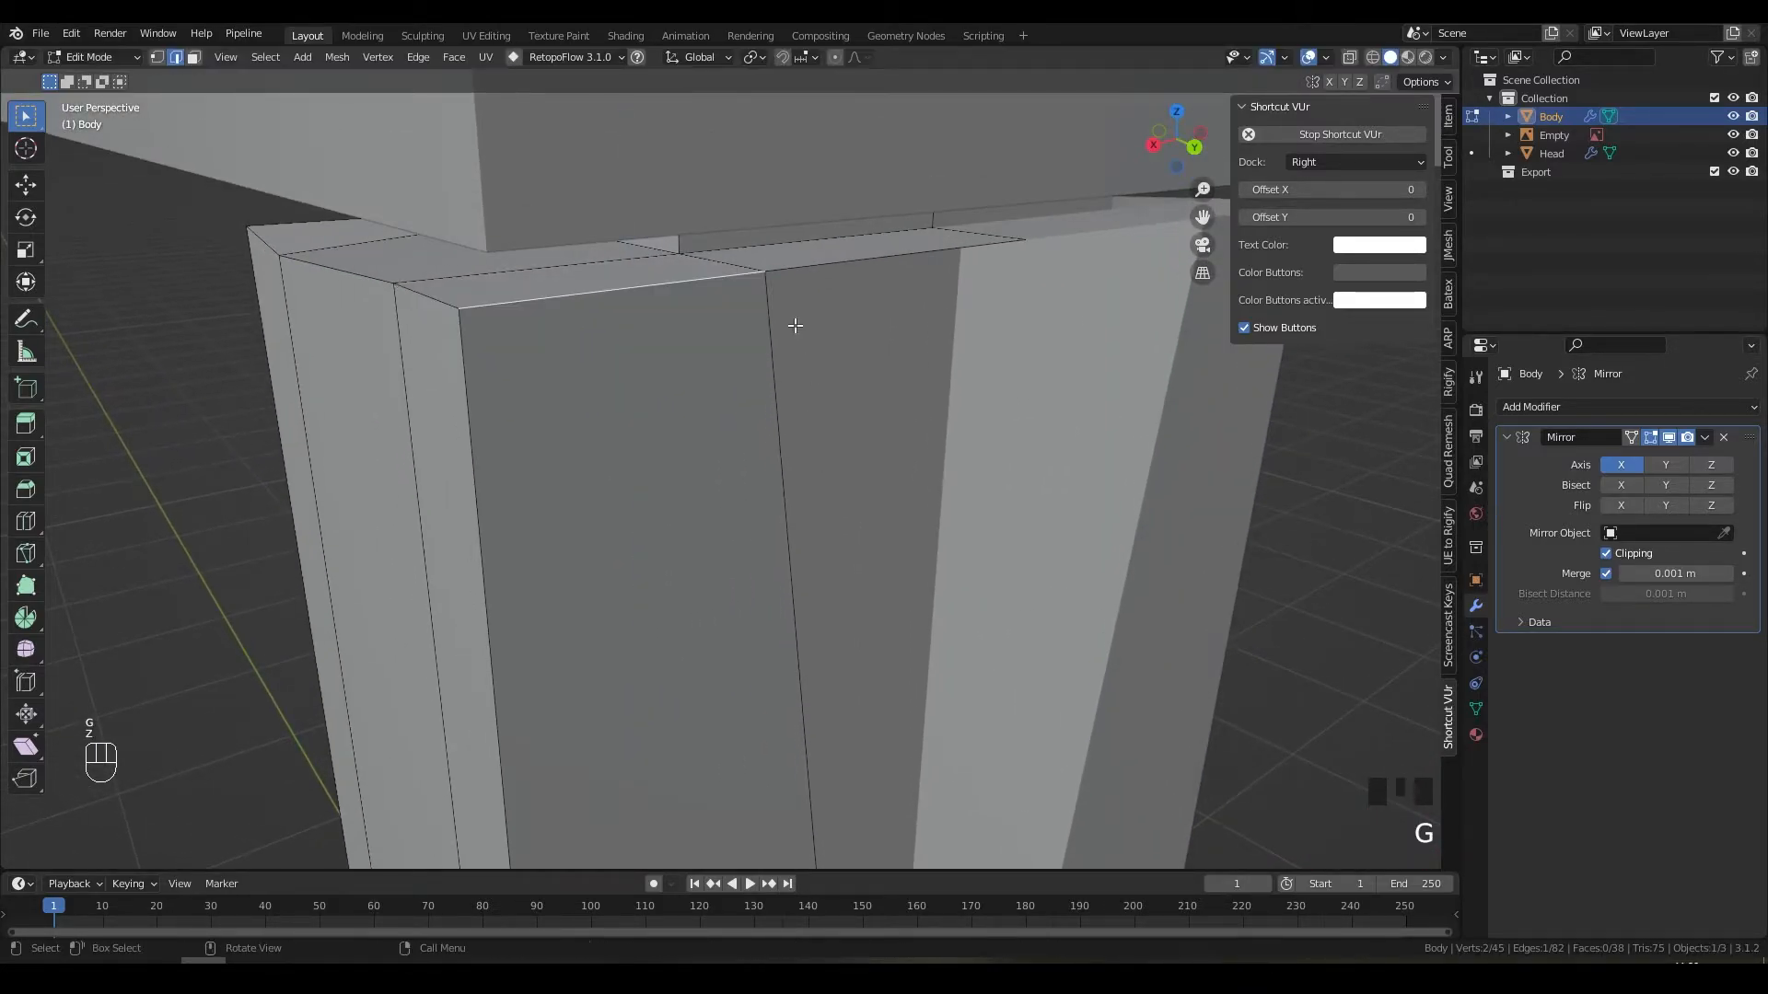
pyautogui.press('g')
pyautogui.press('z')
pyautogui.click(661, 293)
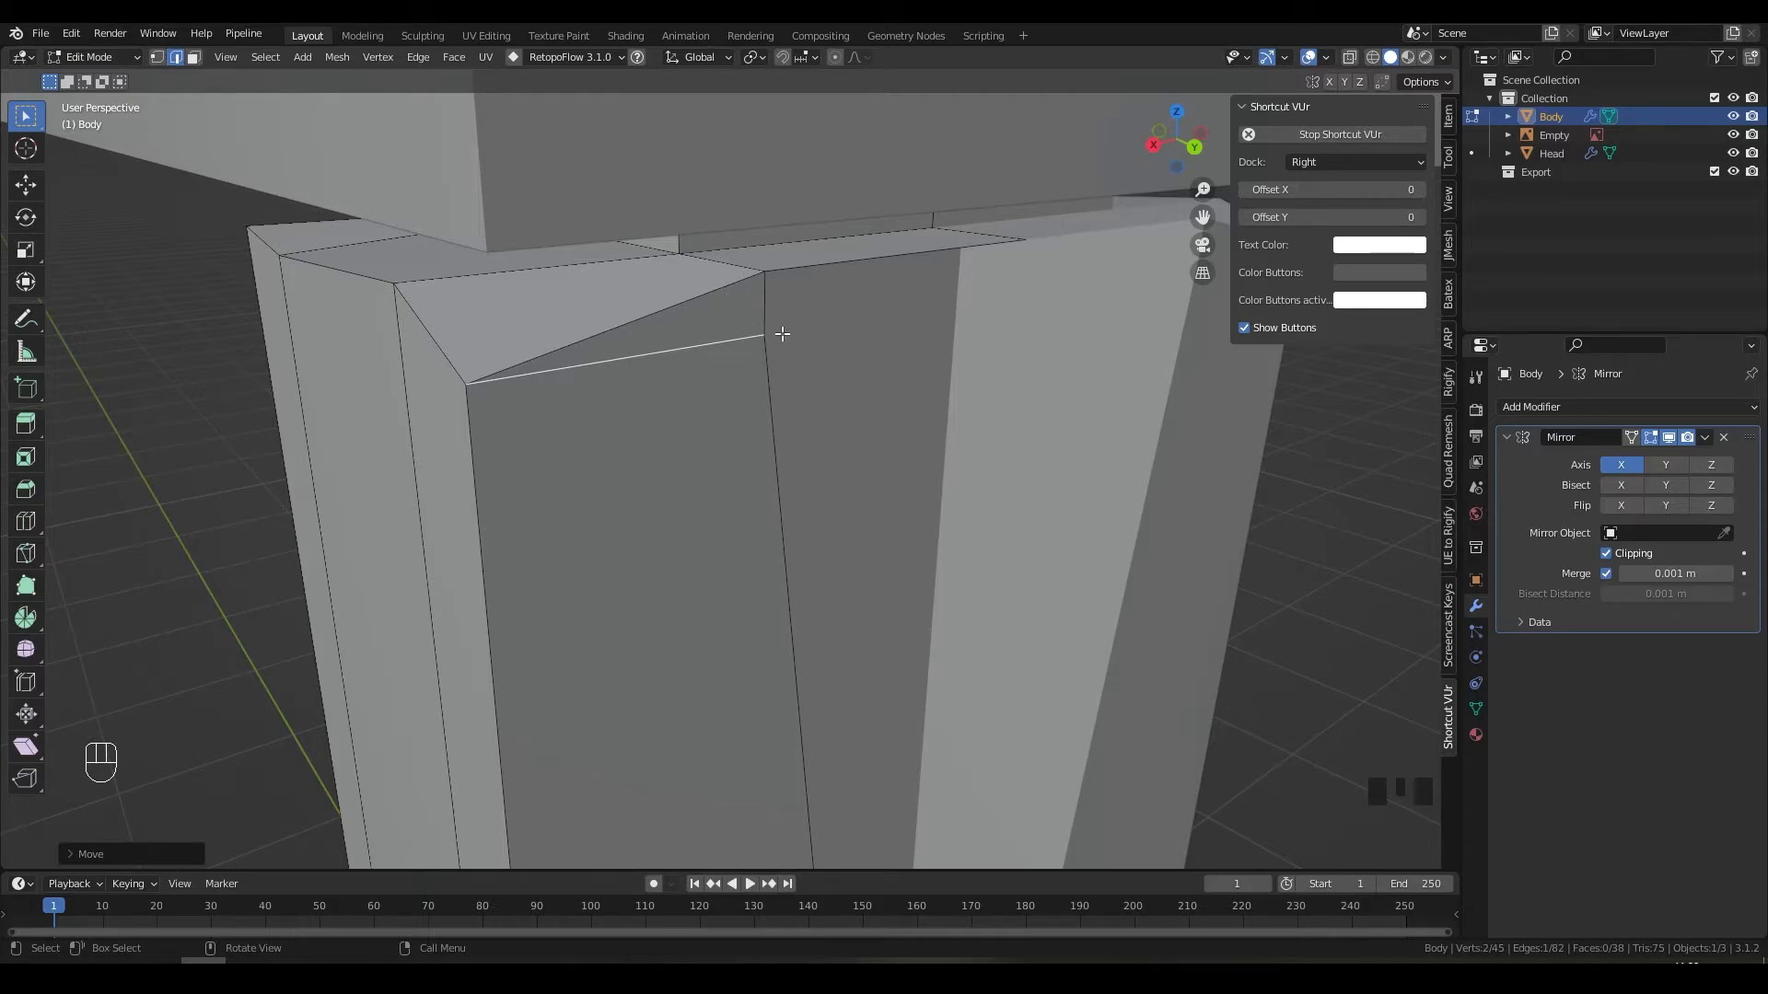
pyautogui.hotkey('ctrl', 'z')
# Step: Select every vertex of the Body mesh
pyautogui.keyDown('shift'); pyautogui.moveTo(777, 331); pyautogui.dragTo(742, 359, button='middle'); pyautogui.keyUp('shift')
pyautogui.scroll(4, 742, 359)
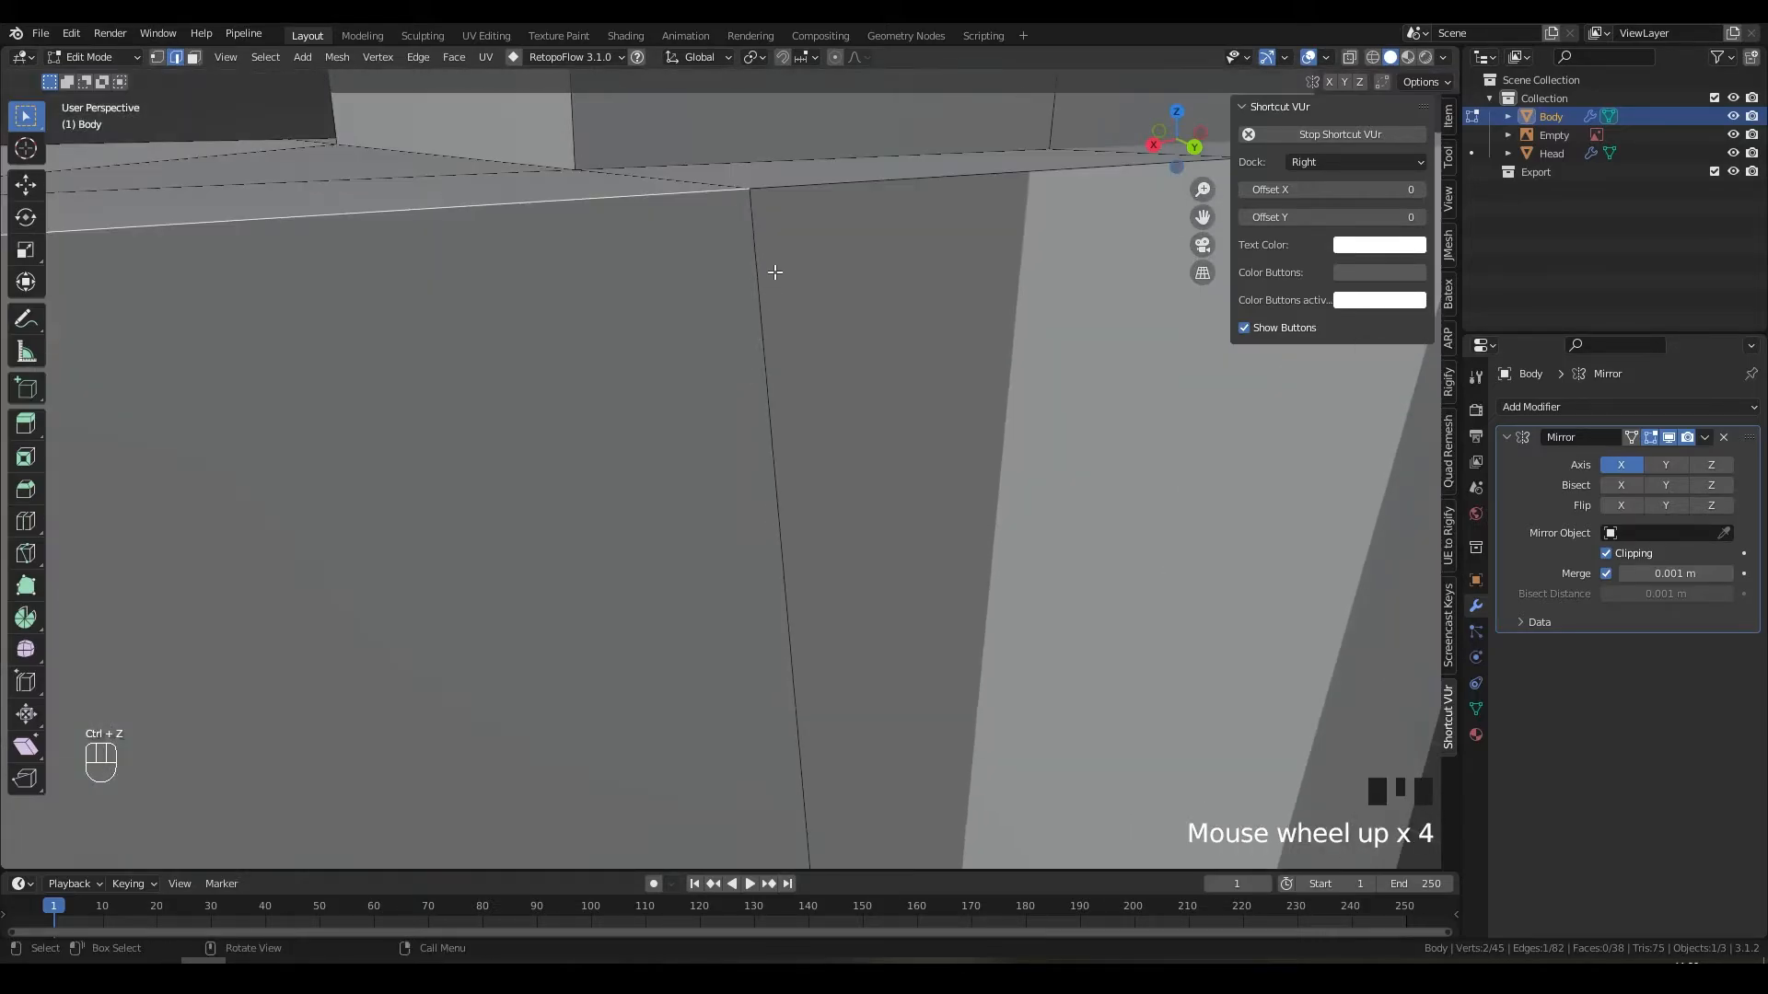
pyautogui.press('1')
pyautogui.press('g')
pyautogui.press('z')
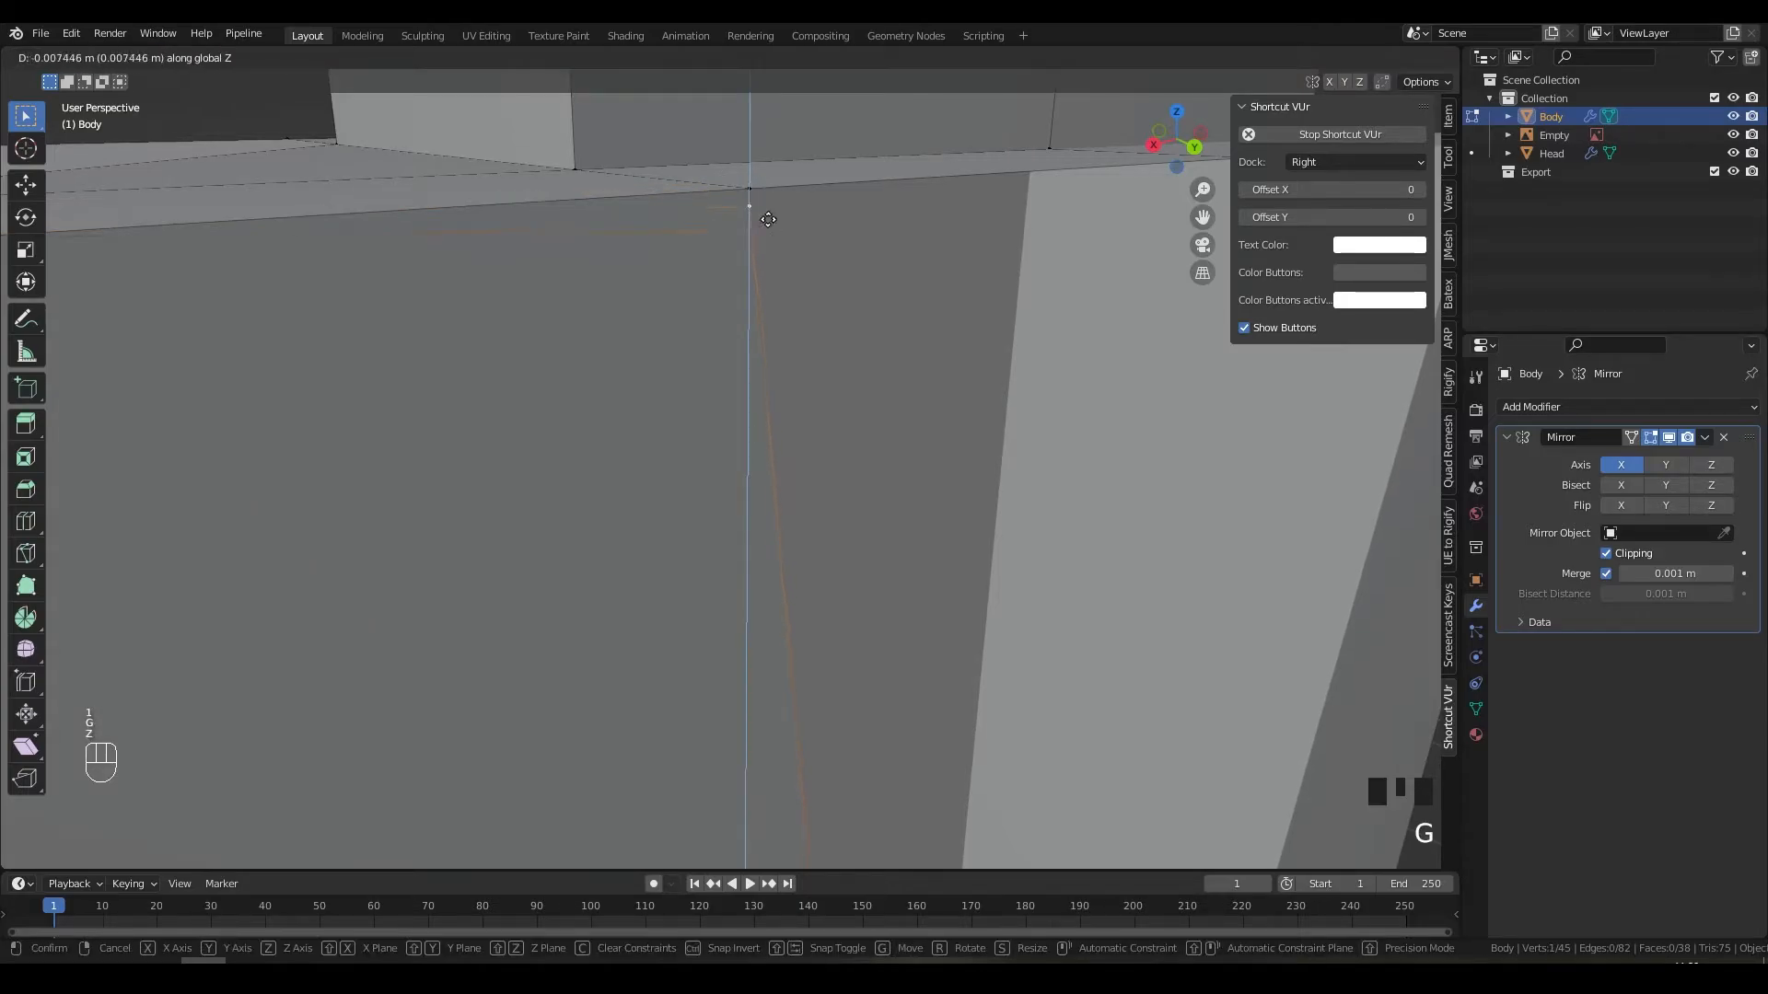
pyautogui.rightClick(768, 201)
pyautogui.scroll(-6, 827, 196)
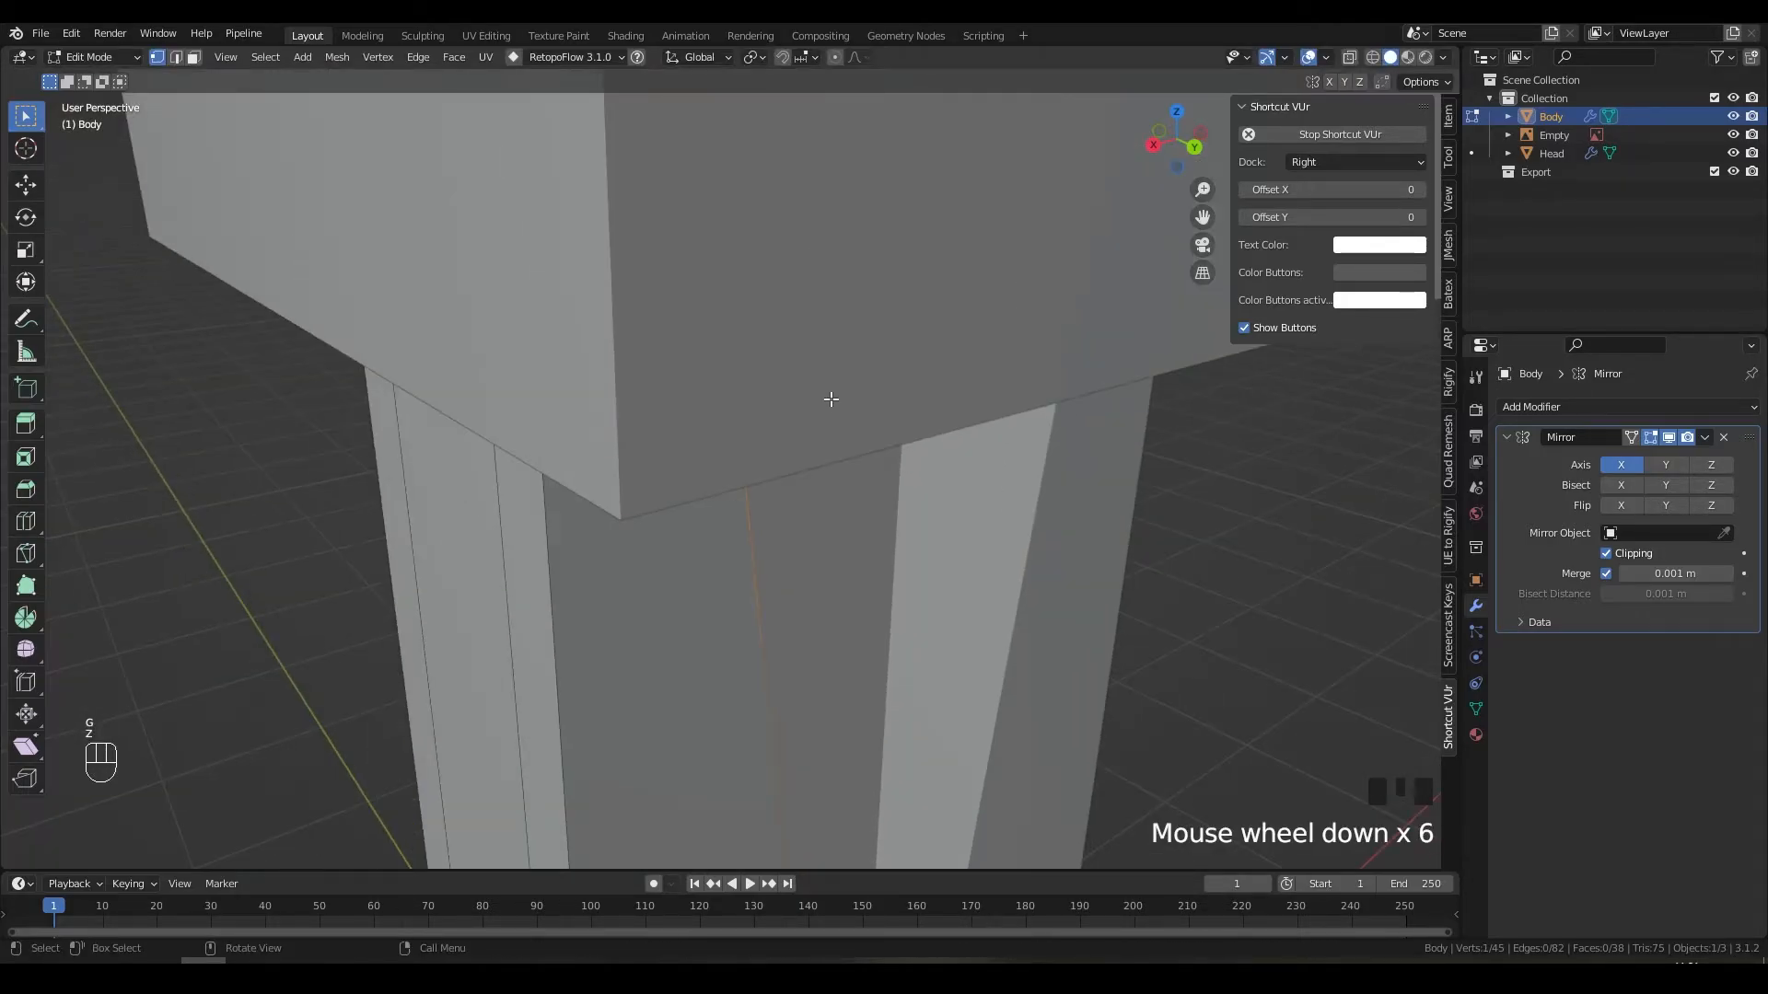
pyautogui.moveTo(829, 398); pyautogui.dragTo(800, 382, button='middle')
pyautogui.moveTo(800, 383); pyautogui.dragTo(693, 465, button='middle')
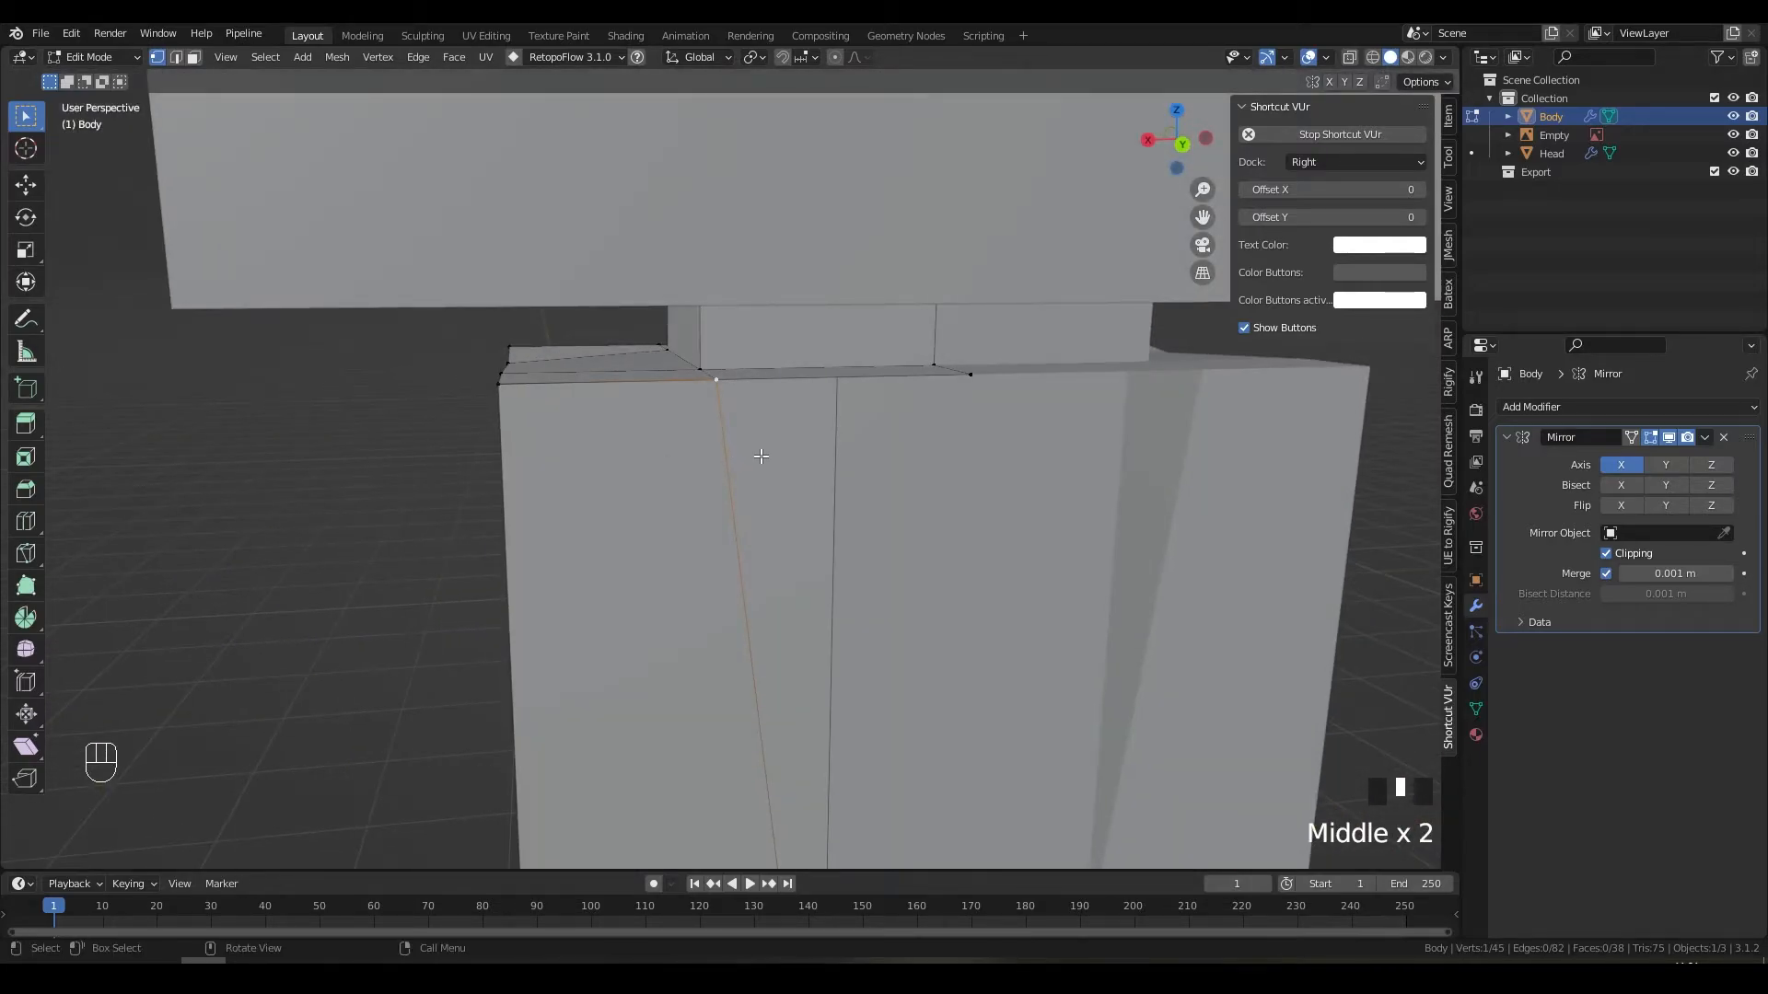
pyautogui.press('a')
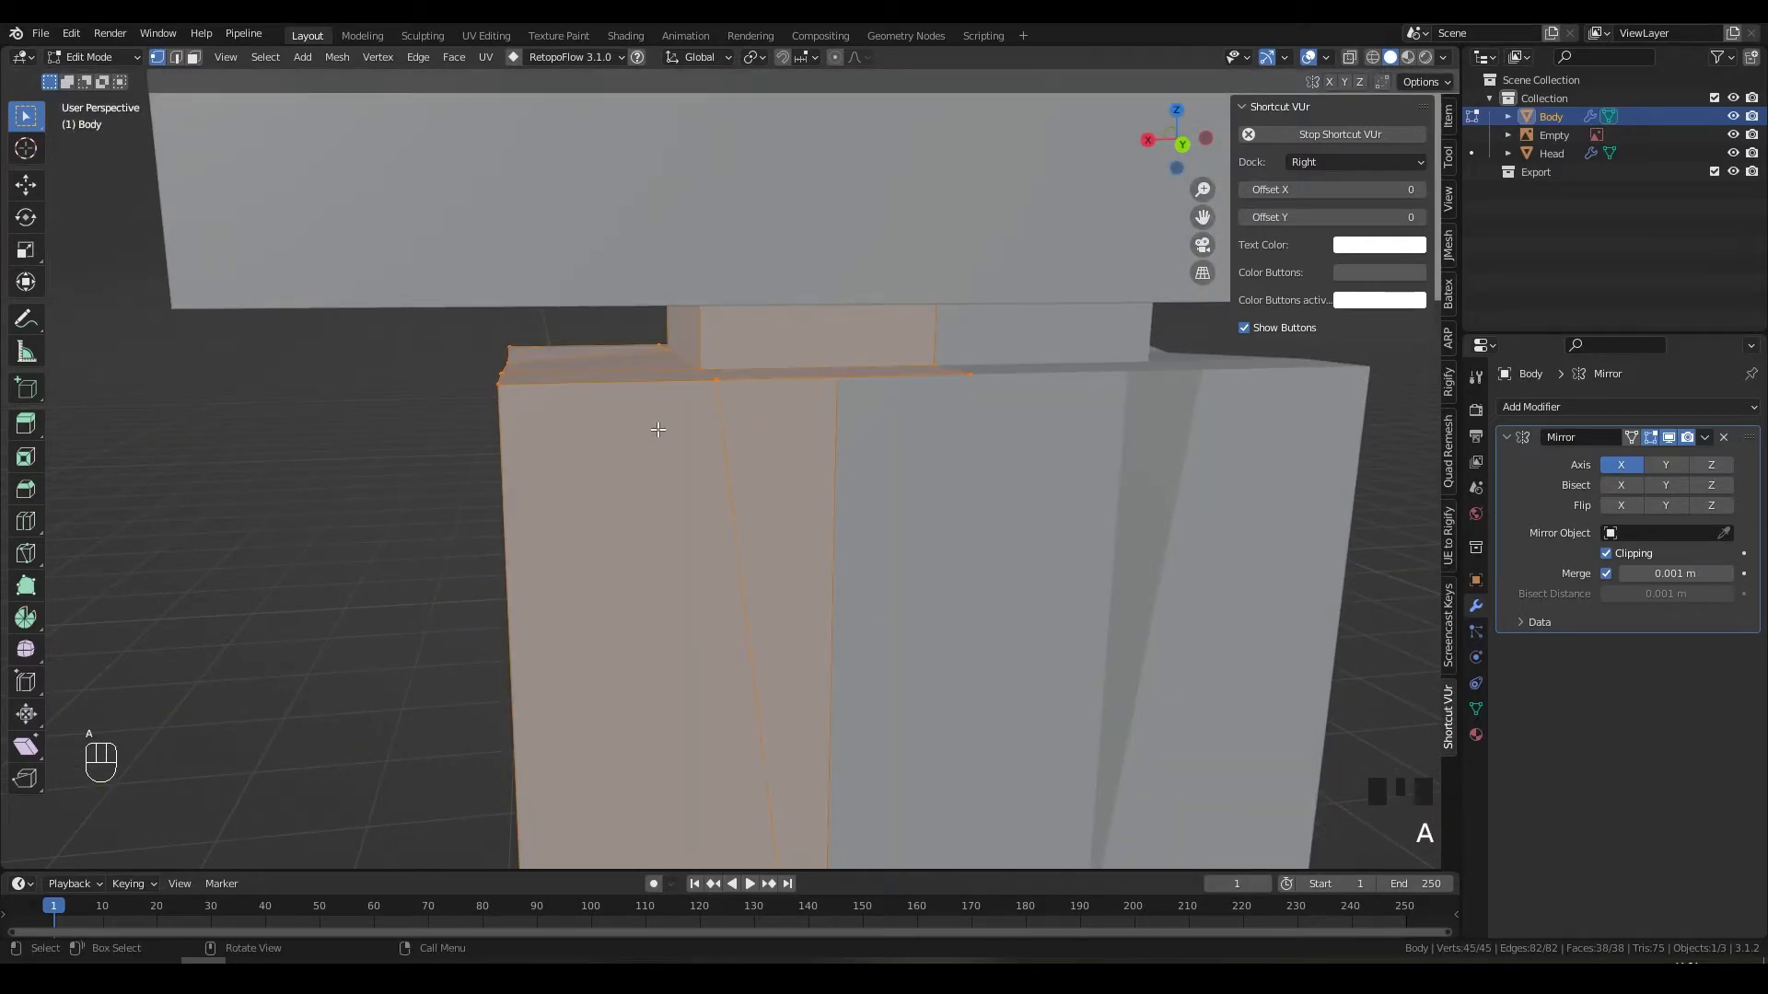
# Step: Merge the Body's duplicate vertex by distance, then move a torso-top vertex vertically
pyautogui.click(343, 58)
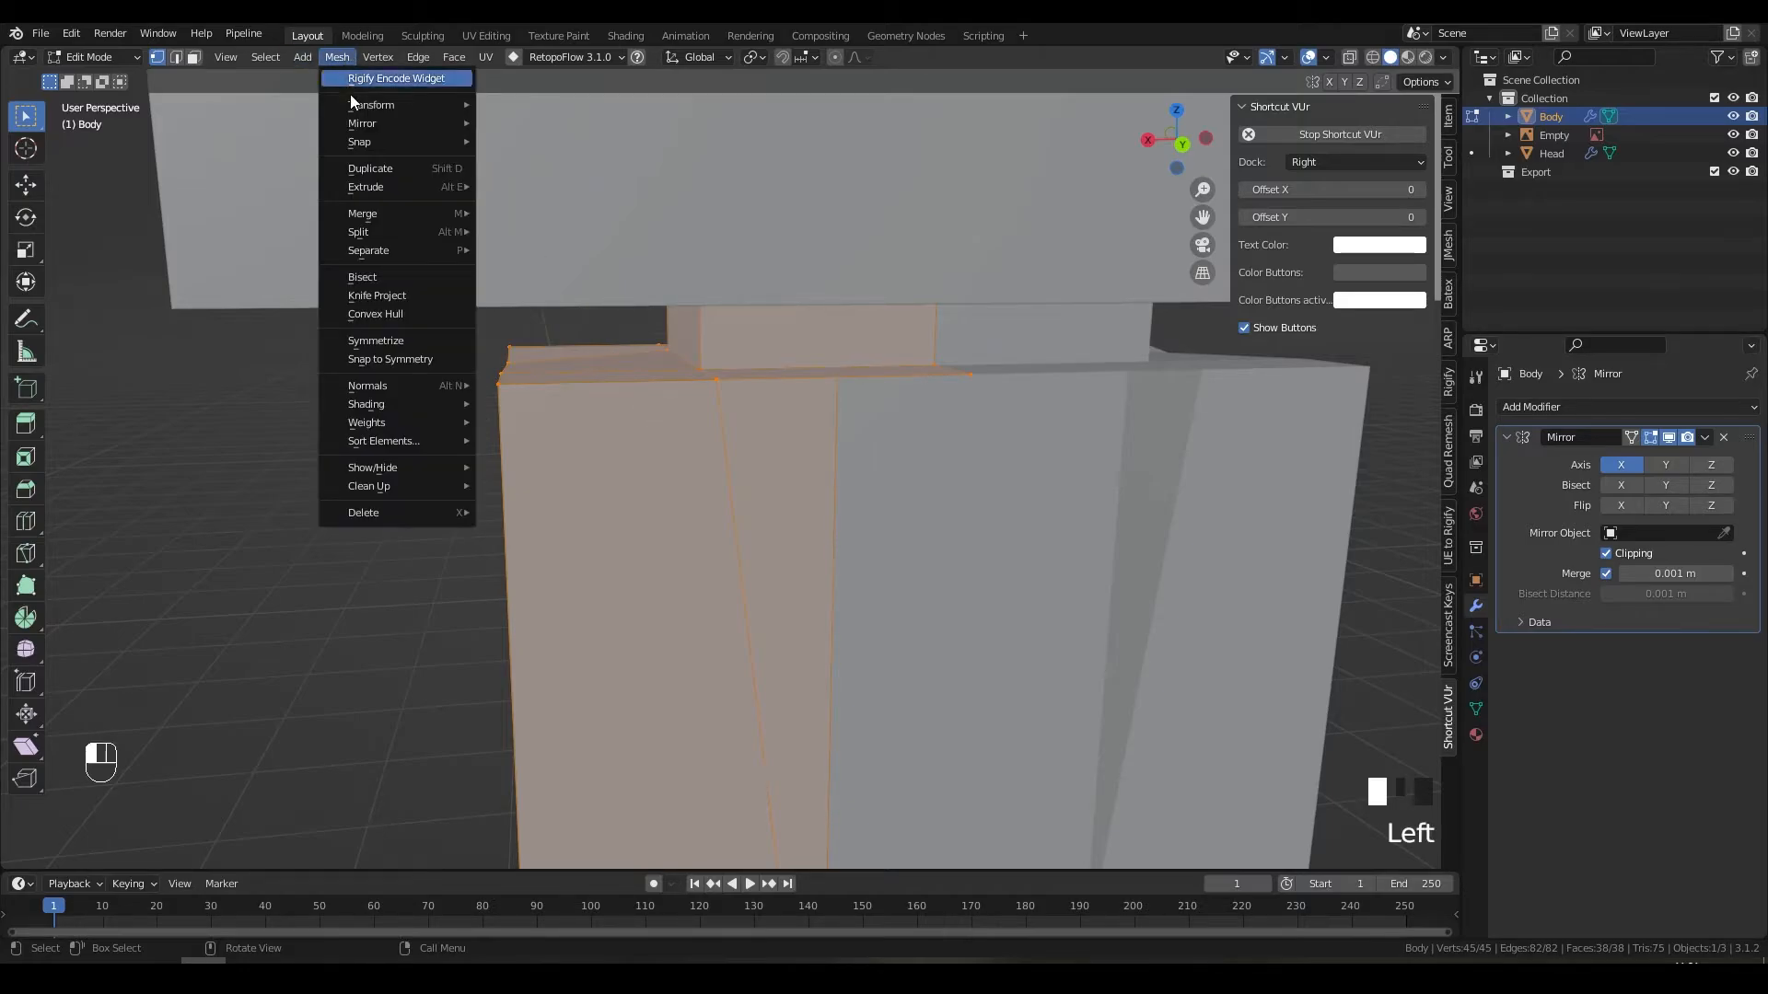
pyautogui.moveTo(405, 482)
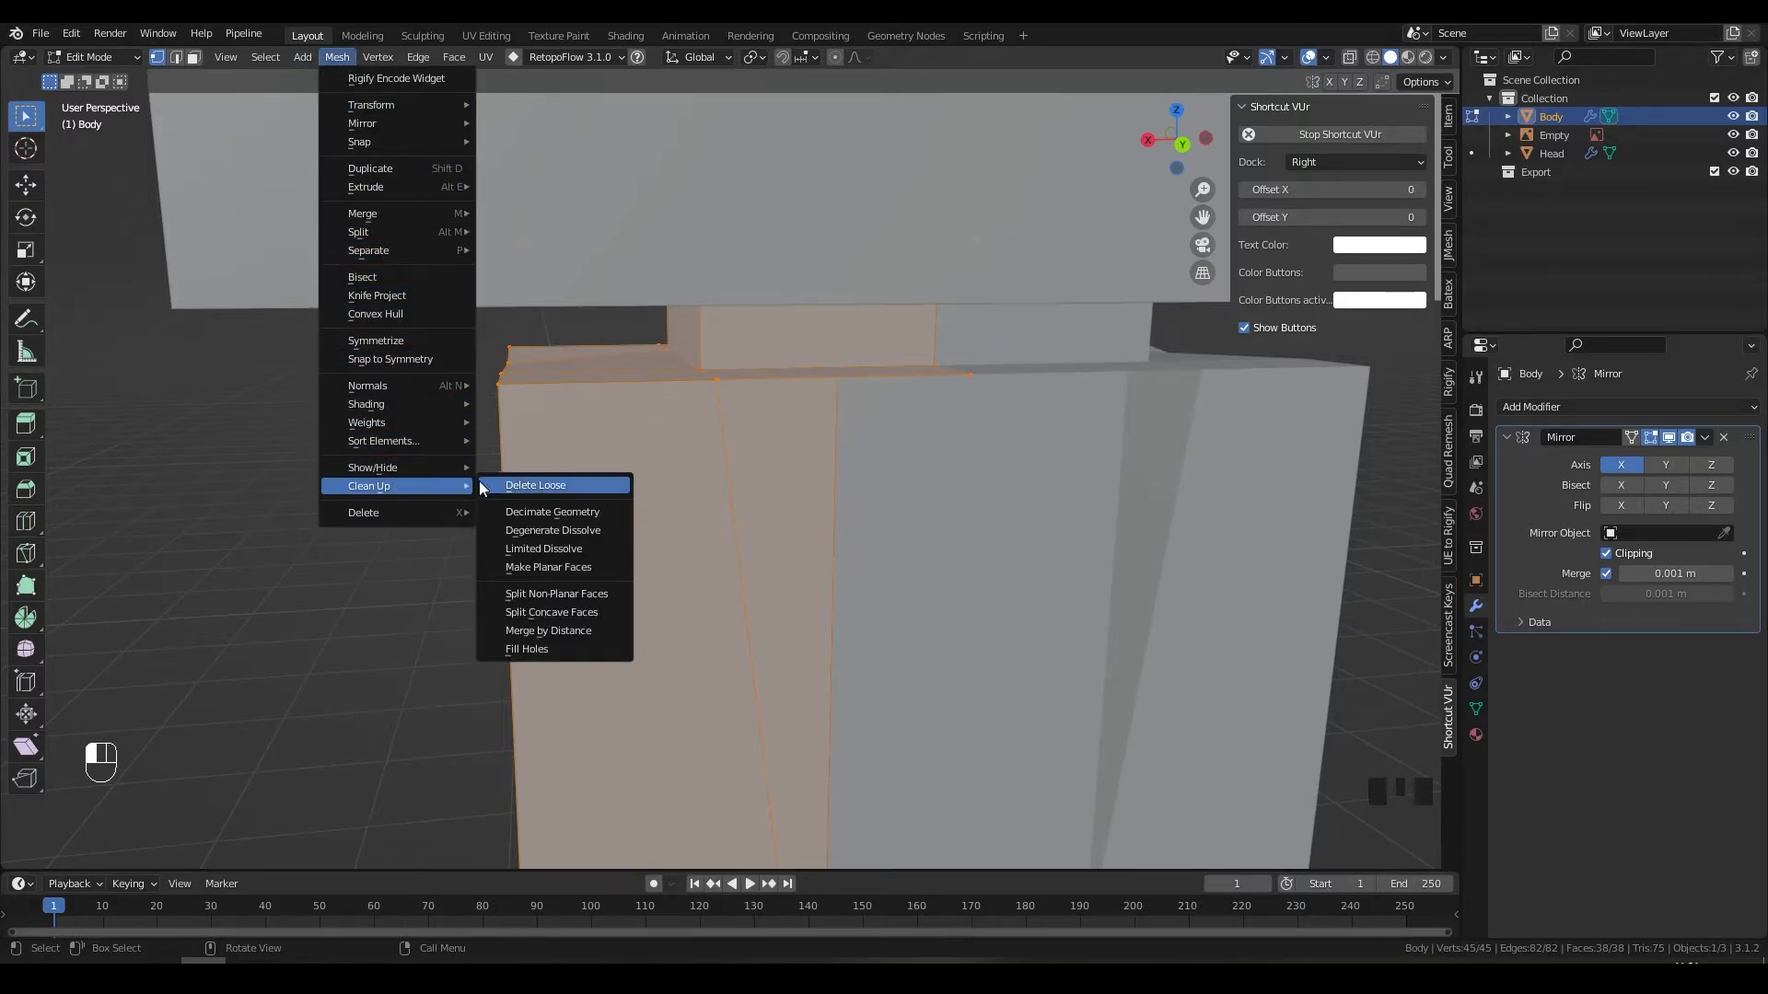
pyautogui.click(572, 630)
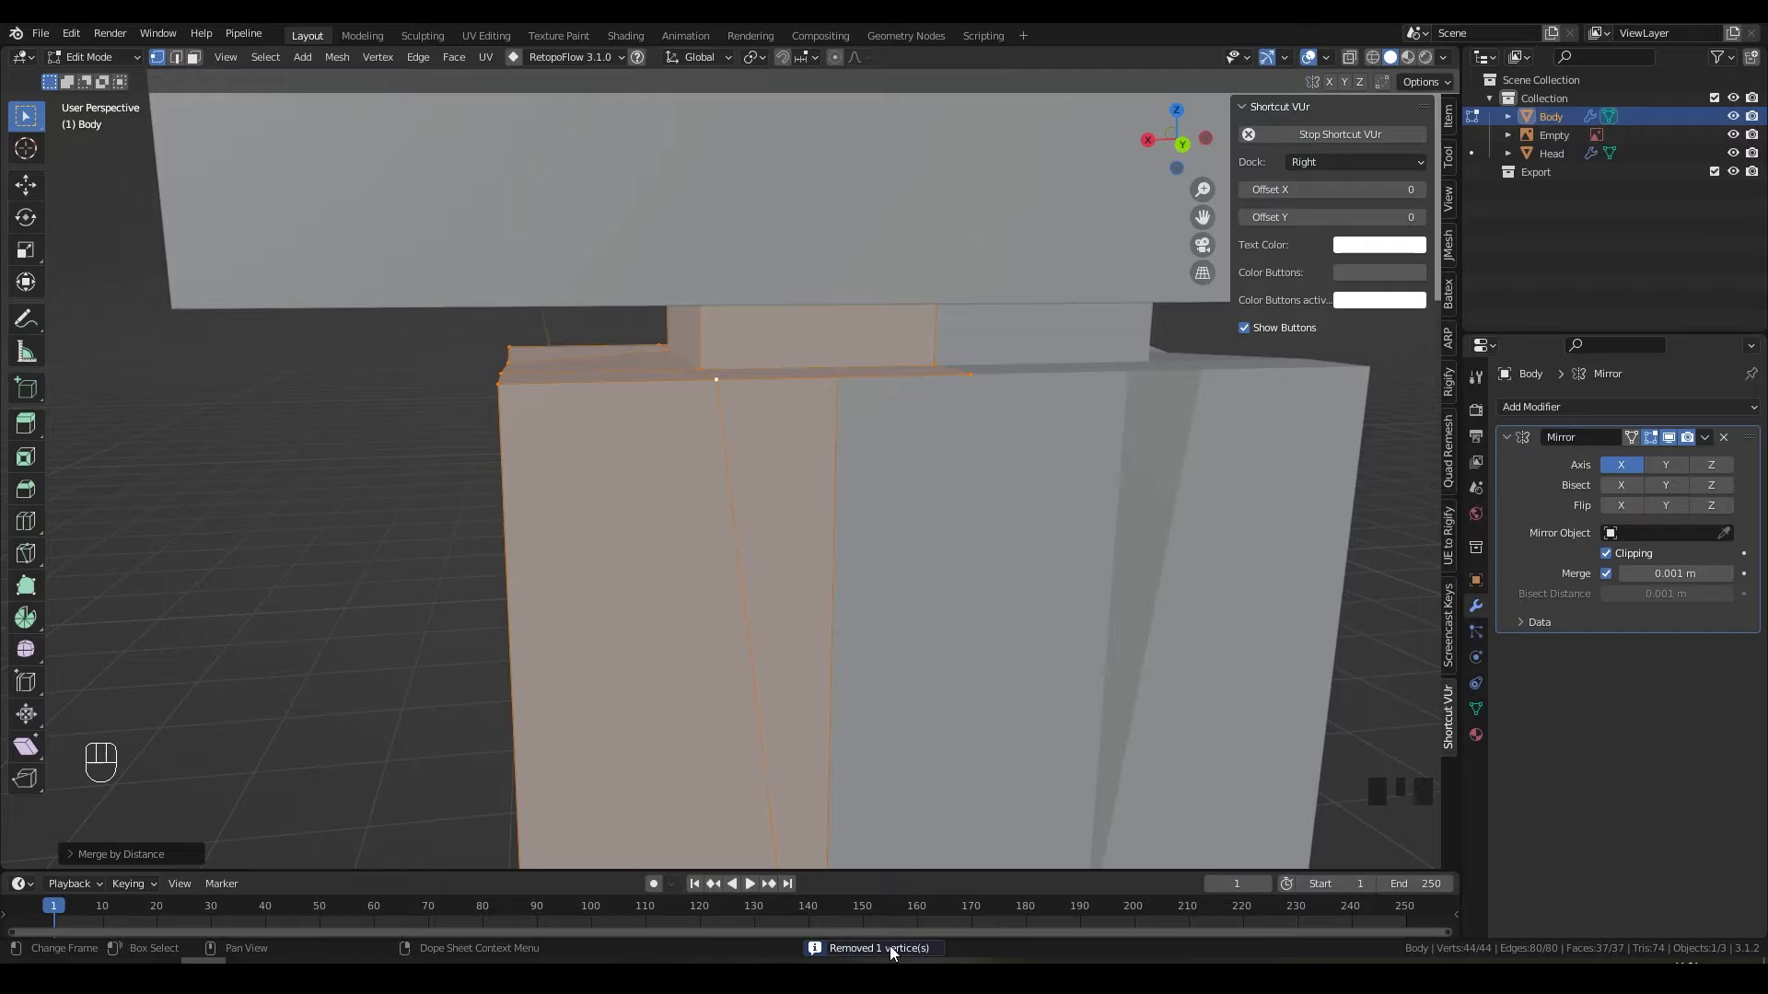
pyautogui.moveTo(782, 393); pyautogui.dragTo(728, 350, button='middle')
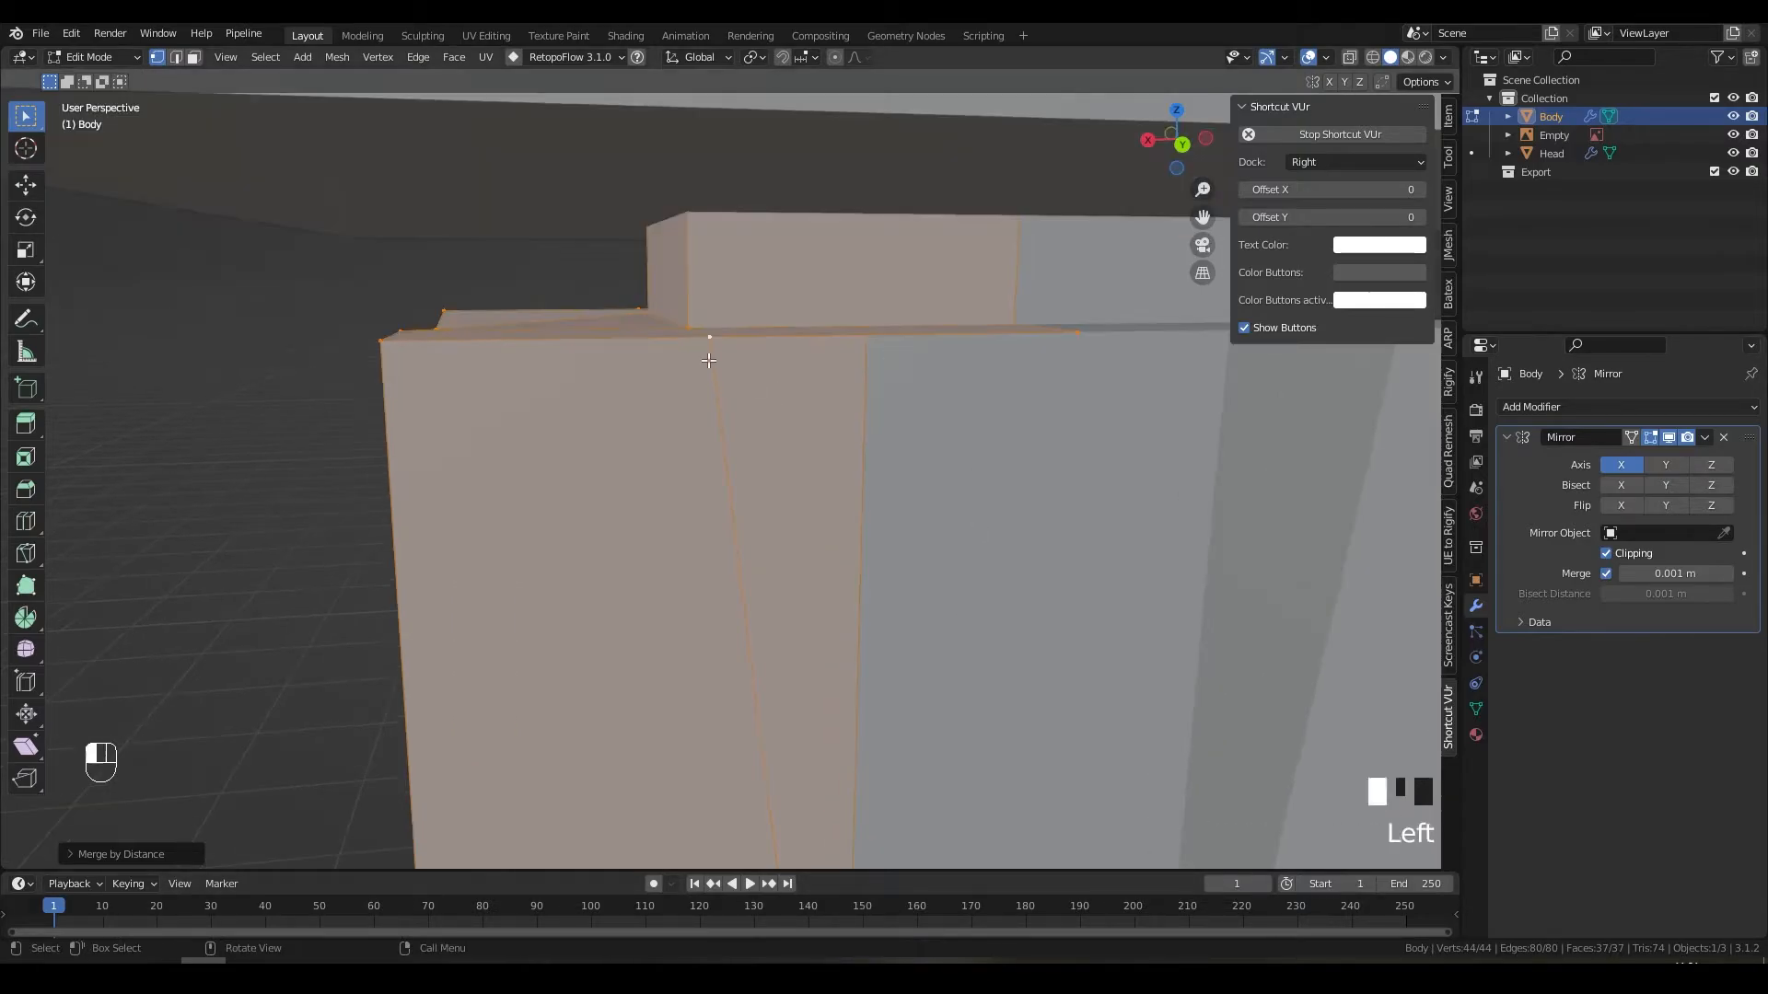
pyautogui.click(710, 339)
pyautogui.press('g')
pyautogui.press('z')
pyautogui.click(768, 386)
# Step: Select the slanted edge at the torso top and fill the gap with a new face
pyautogui.scroll(-4, 770, 428)
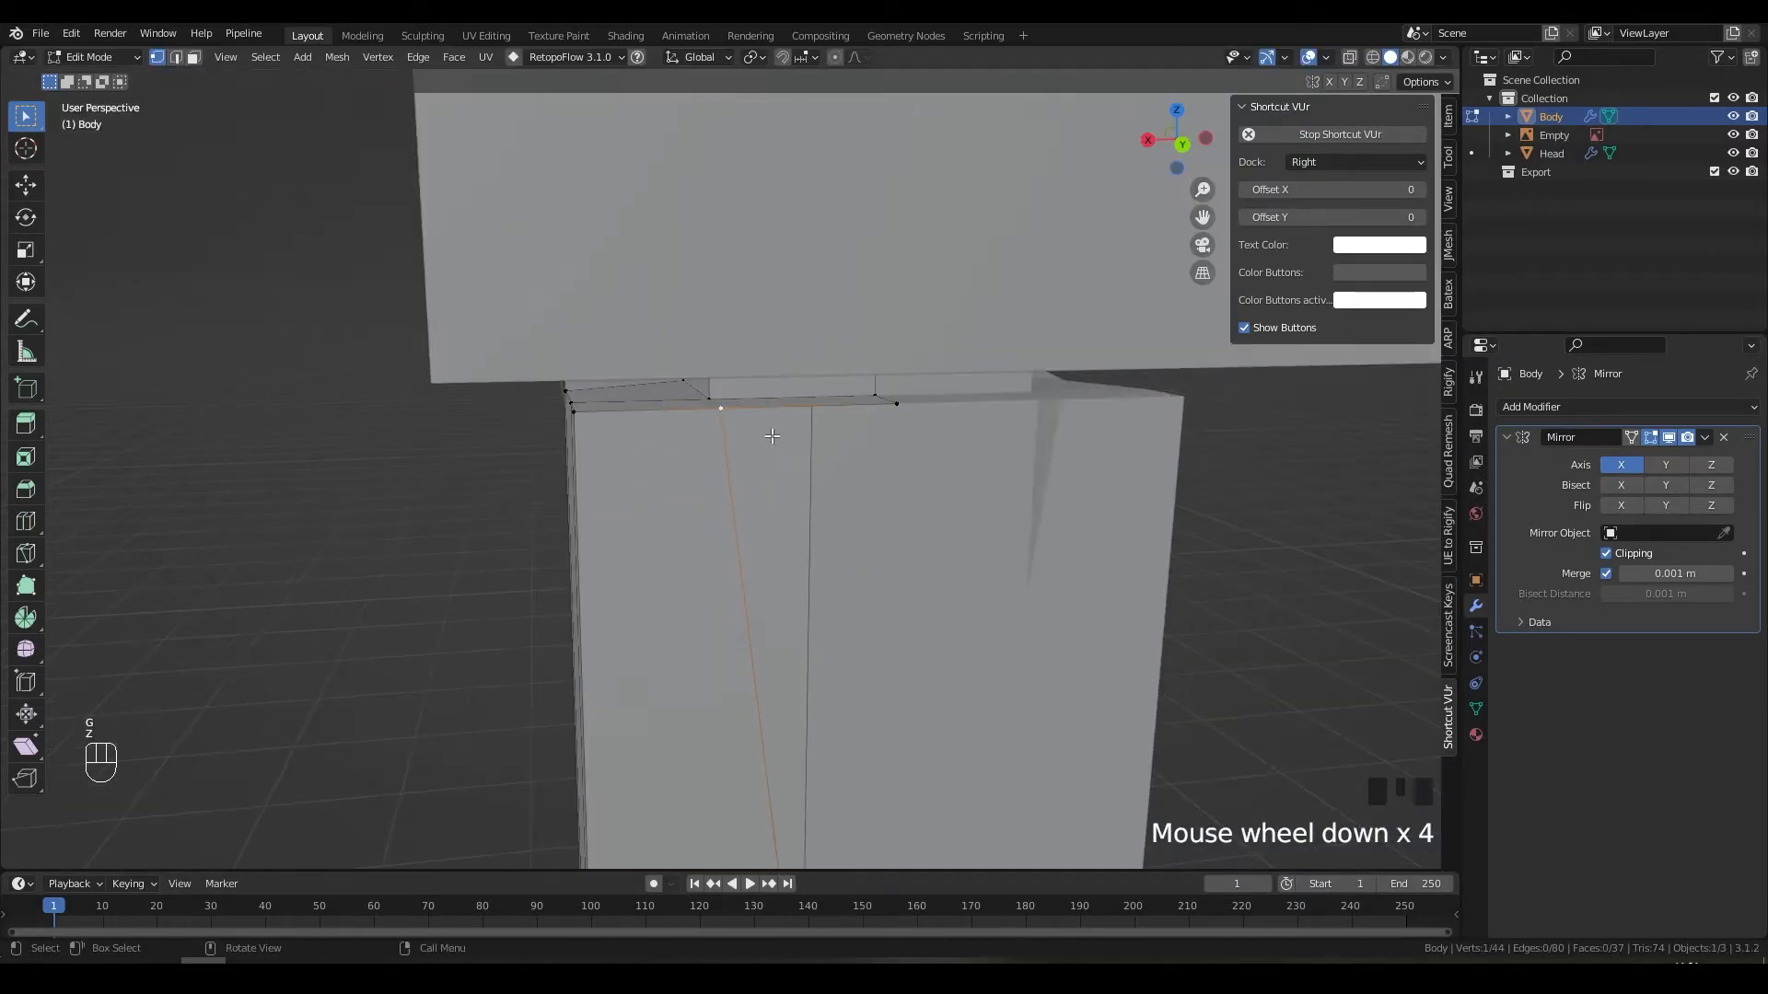
pyautogui.press('2')
pyautogui.click(742, 616)
pyautogui.keyDown('shift'); pyautogui.moveTo(787, 695); pyautogui.dragTo(663, 295, button='middle'); pyautogui.keyUp('shift')
pyautogui.press('f')
# Step: Select a top torso vertex, cancel its vertical move, and return to Object Mode
pyautogui.press('1')
pyautogui.click(522, 309)
pyautogui.press('g')
pyautogui.press('z')
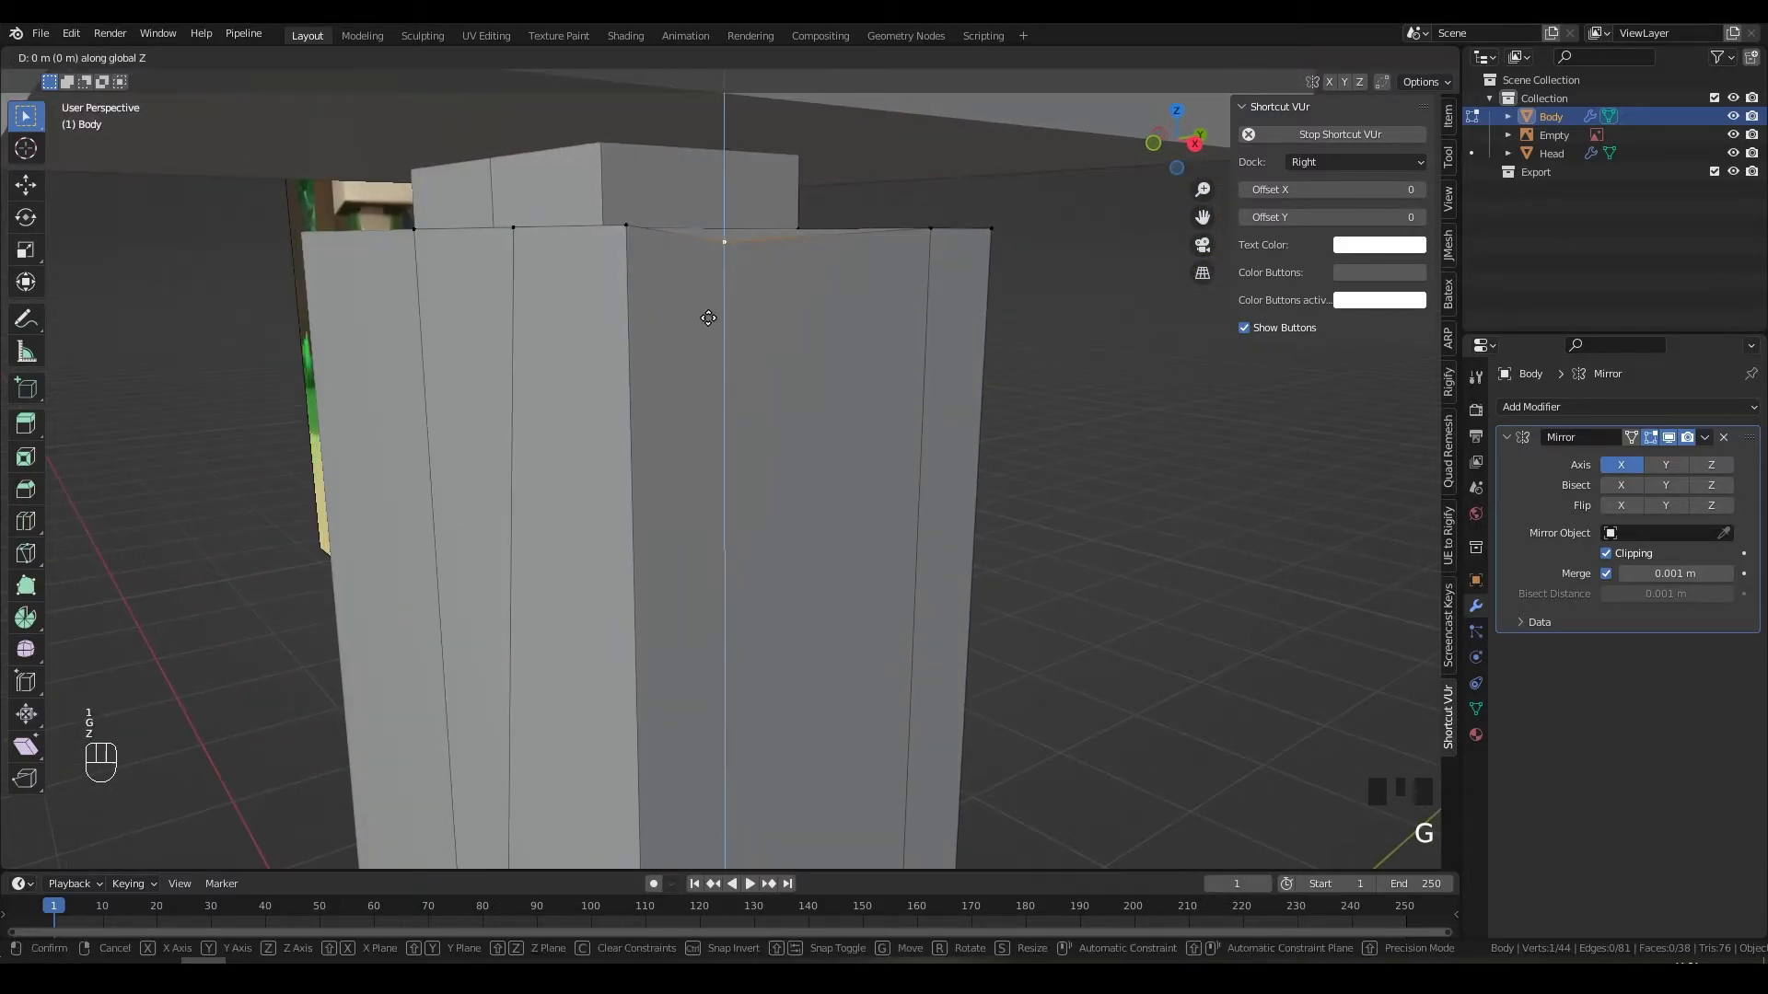
pyautogui.rightClick(708, 317)
pyautogui.moveTo(915, 347); pyautogui.dragTo(810, 473, button='middle')
pyautogui.press('Tab')
# Step: In Edit Mode, scale the Body's lower leg faces along Y to slim them
pyautogui.scroll(-5, 853, 578)
pyautogui.moveTo(854, 586); pyautogui.dragTo(816, 513, button='middle')
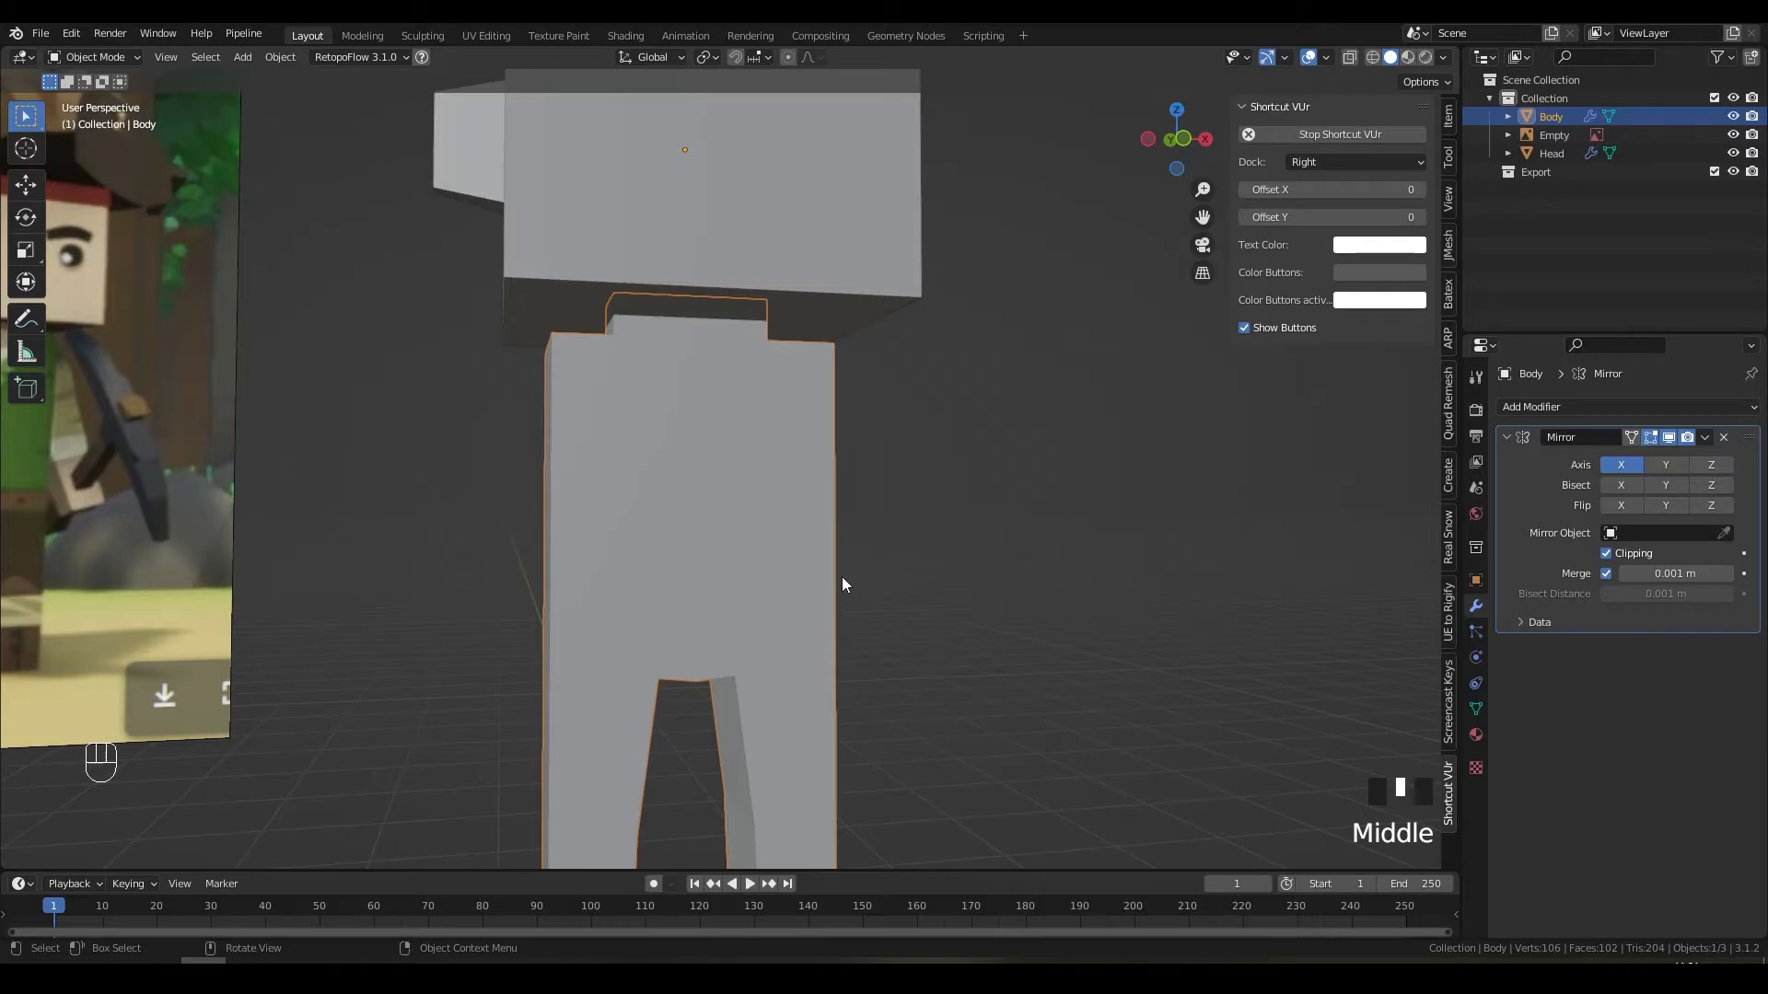
pyautogui.moveTo(854, 602); pyautogui.dragTo(771, 479, button='middle')
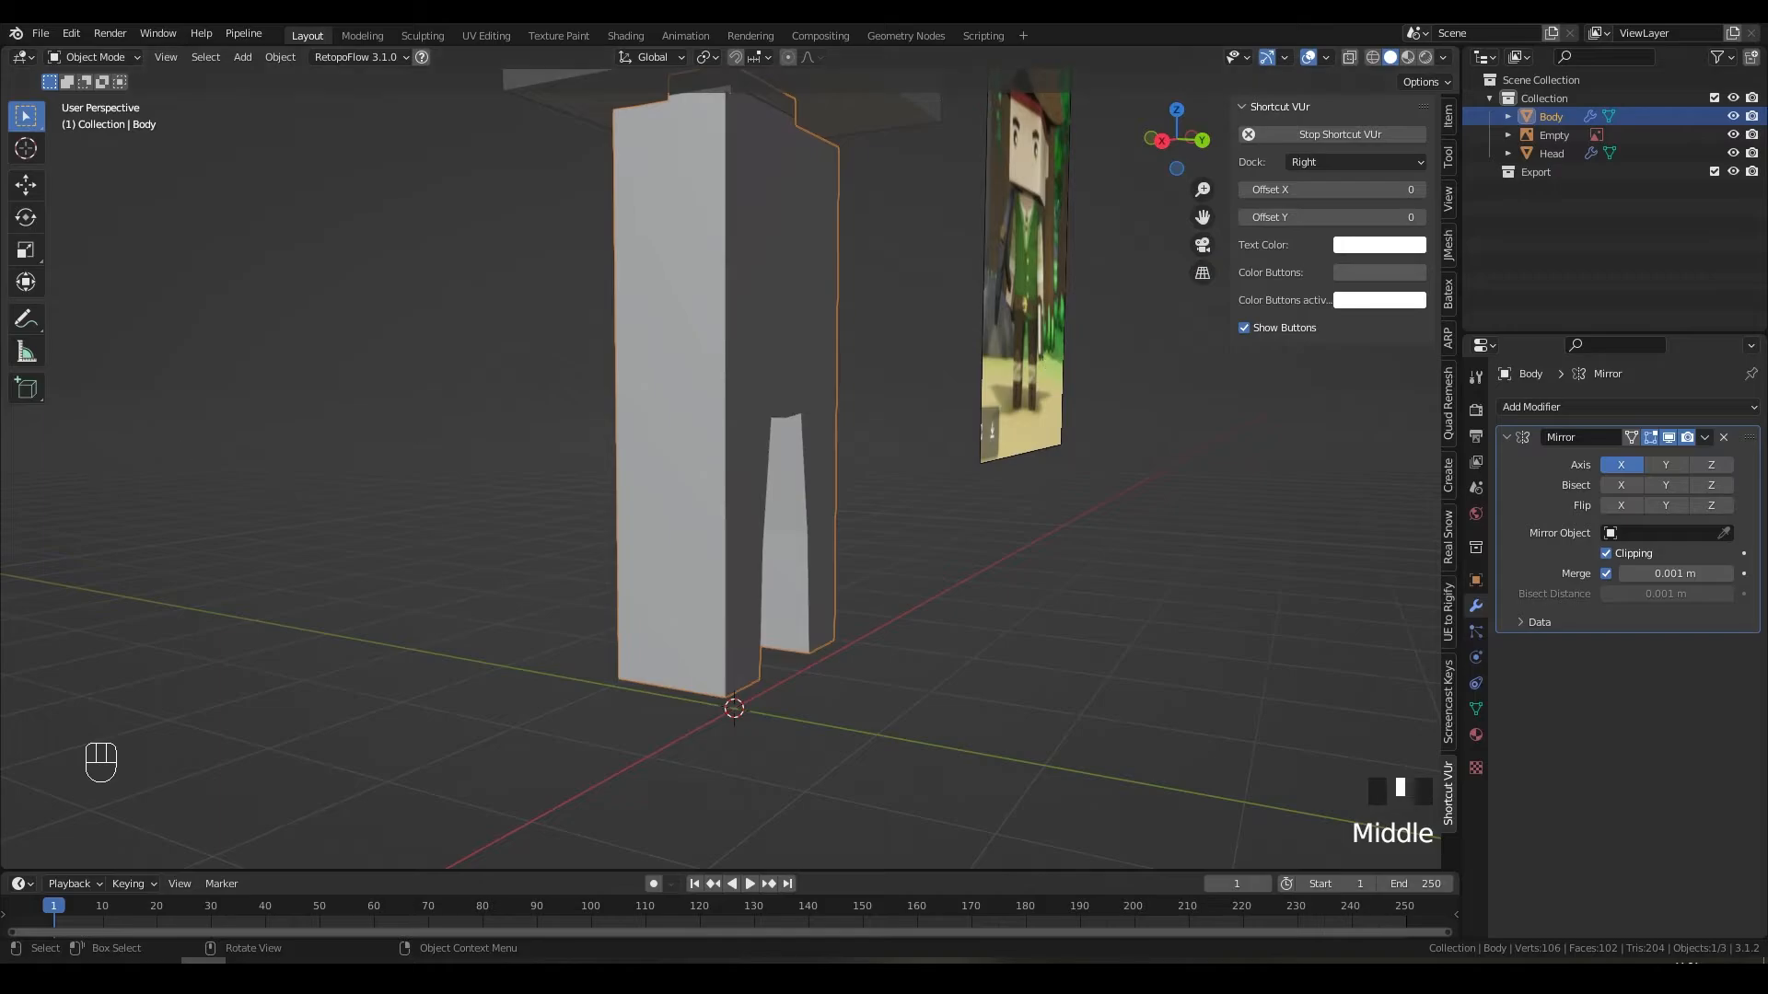
pyautogui.moveTo(644, 599); pyautogui.dragTo(685, 578, button='middle')
pyautogui.press('Tab')
pyautogui.press('2')
pyautogui.click(736, 689)
pyautogui.keyDown('shift'); pyautogui.click(720, 633); pyautogui.keyUp('shift')
pyautogui.press('3')
pyautogui.click(635, 563)
pyautogui.keyDown('shift'); pyautogui.click(745, 579); pyautogui.keyUp('shift')
pyautogui.press('s')
pyautogui.press('x')
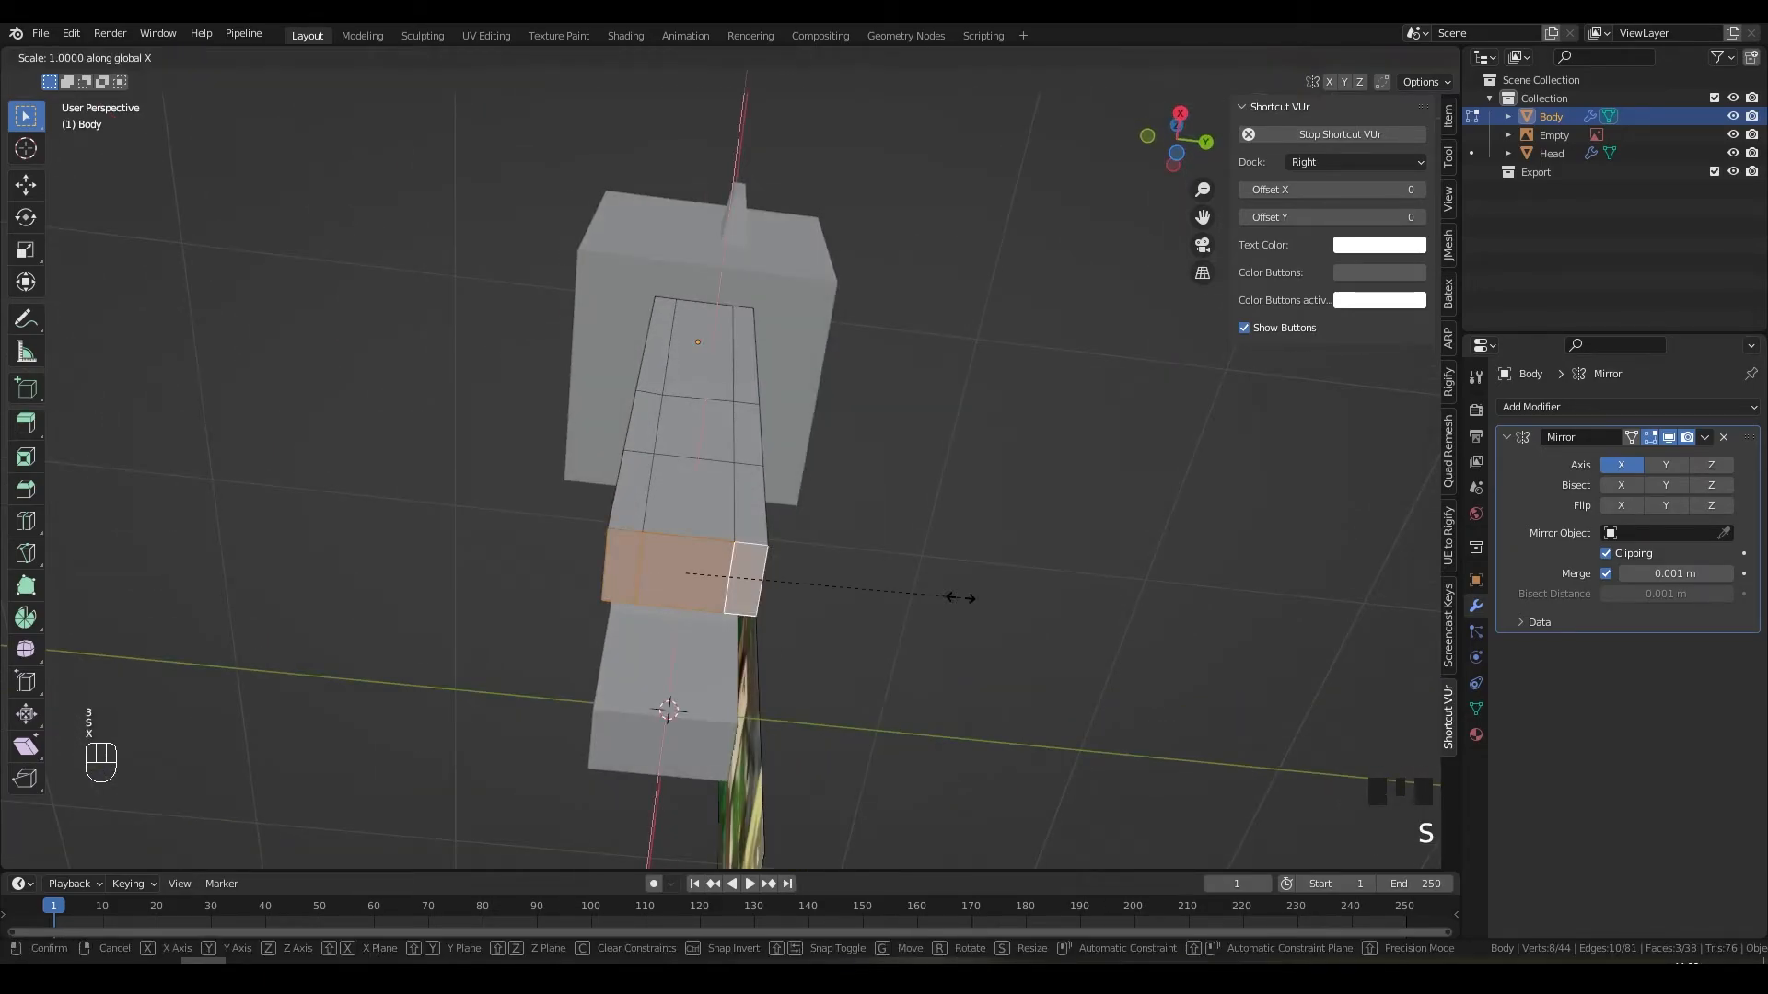
pyautogui.press('y')
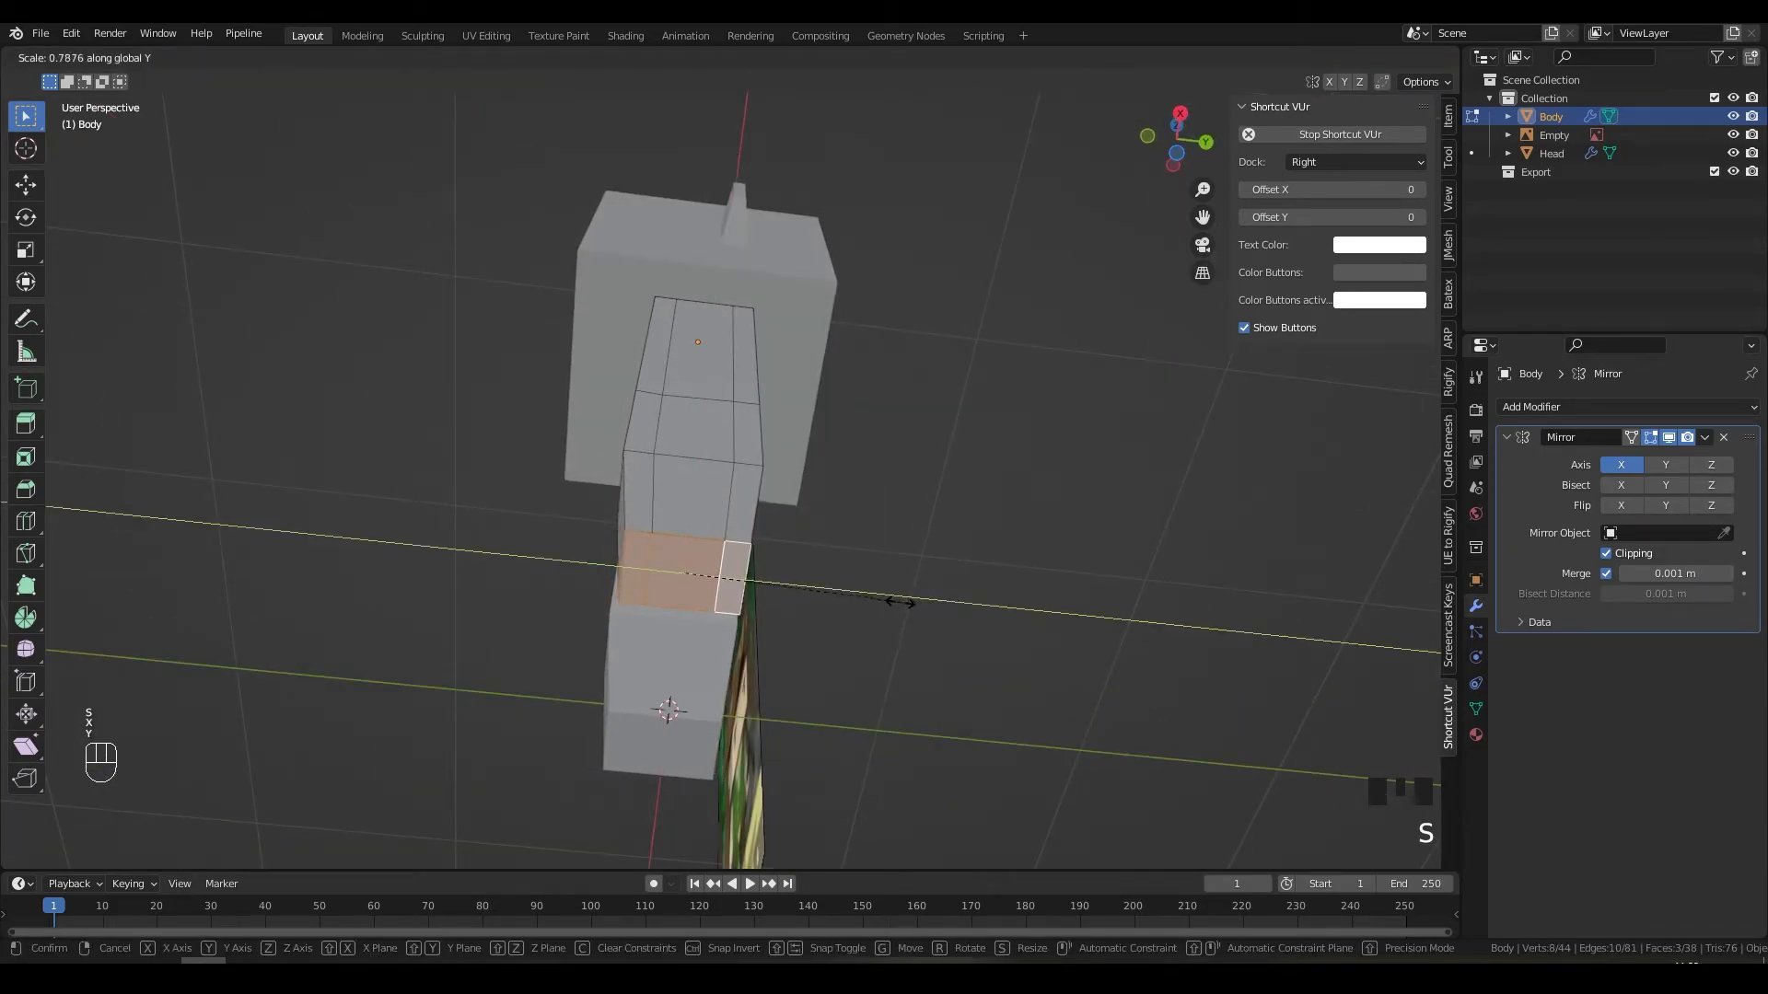
pyautogui.click(893, 606)
# Step: Scale the leg's knee edge loop along Y, then return to Object Mode
pyautogui.moveTo(893, 605); pyautogui.dragTo(861, 641, button='middle')
pyautogui.press('2')
pyautogui.keyDown('alt'); pyautogui.click(692, 483); pyautogui.keyUp('alt')
pyautogui.moveTo(813, 513); pyautogui.dragTo(690, 544, button='middle')
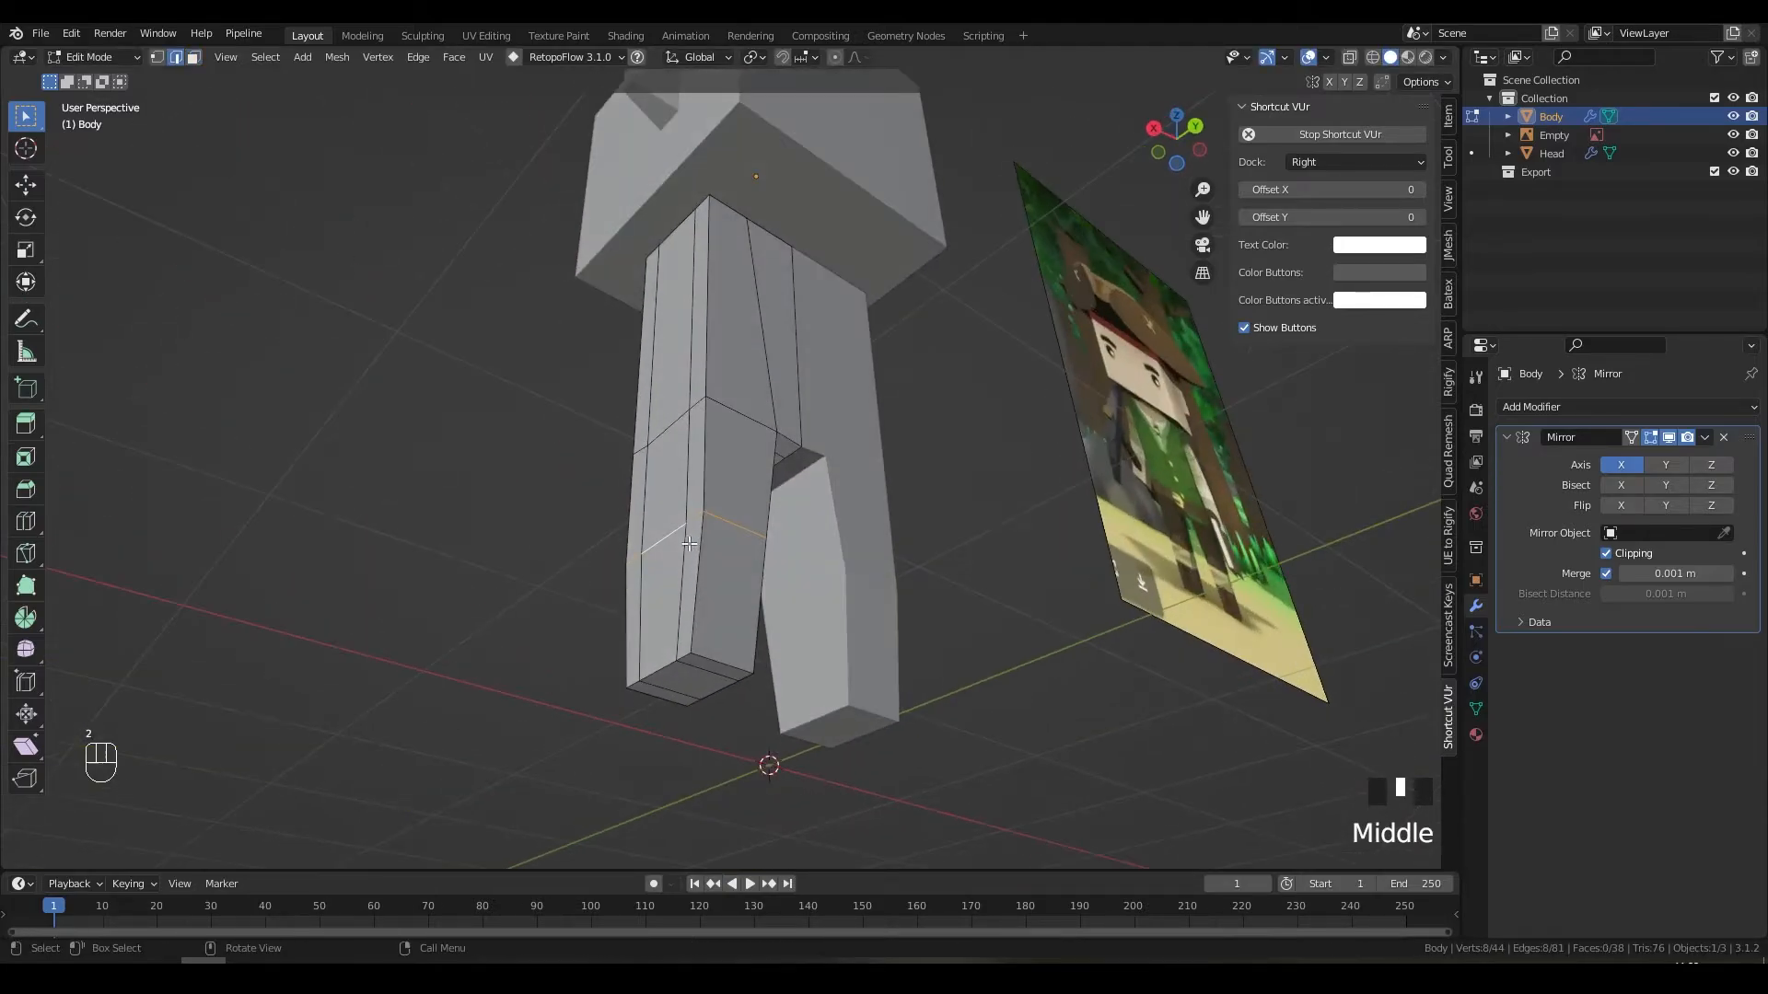
pyautogui.moveTo(869, 558); pyautogui.dragTo(770, 611, button='middle')
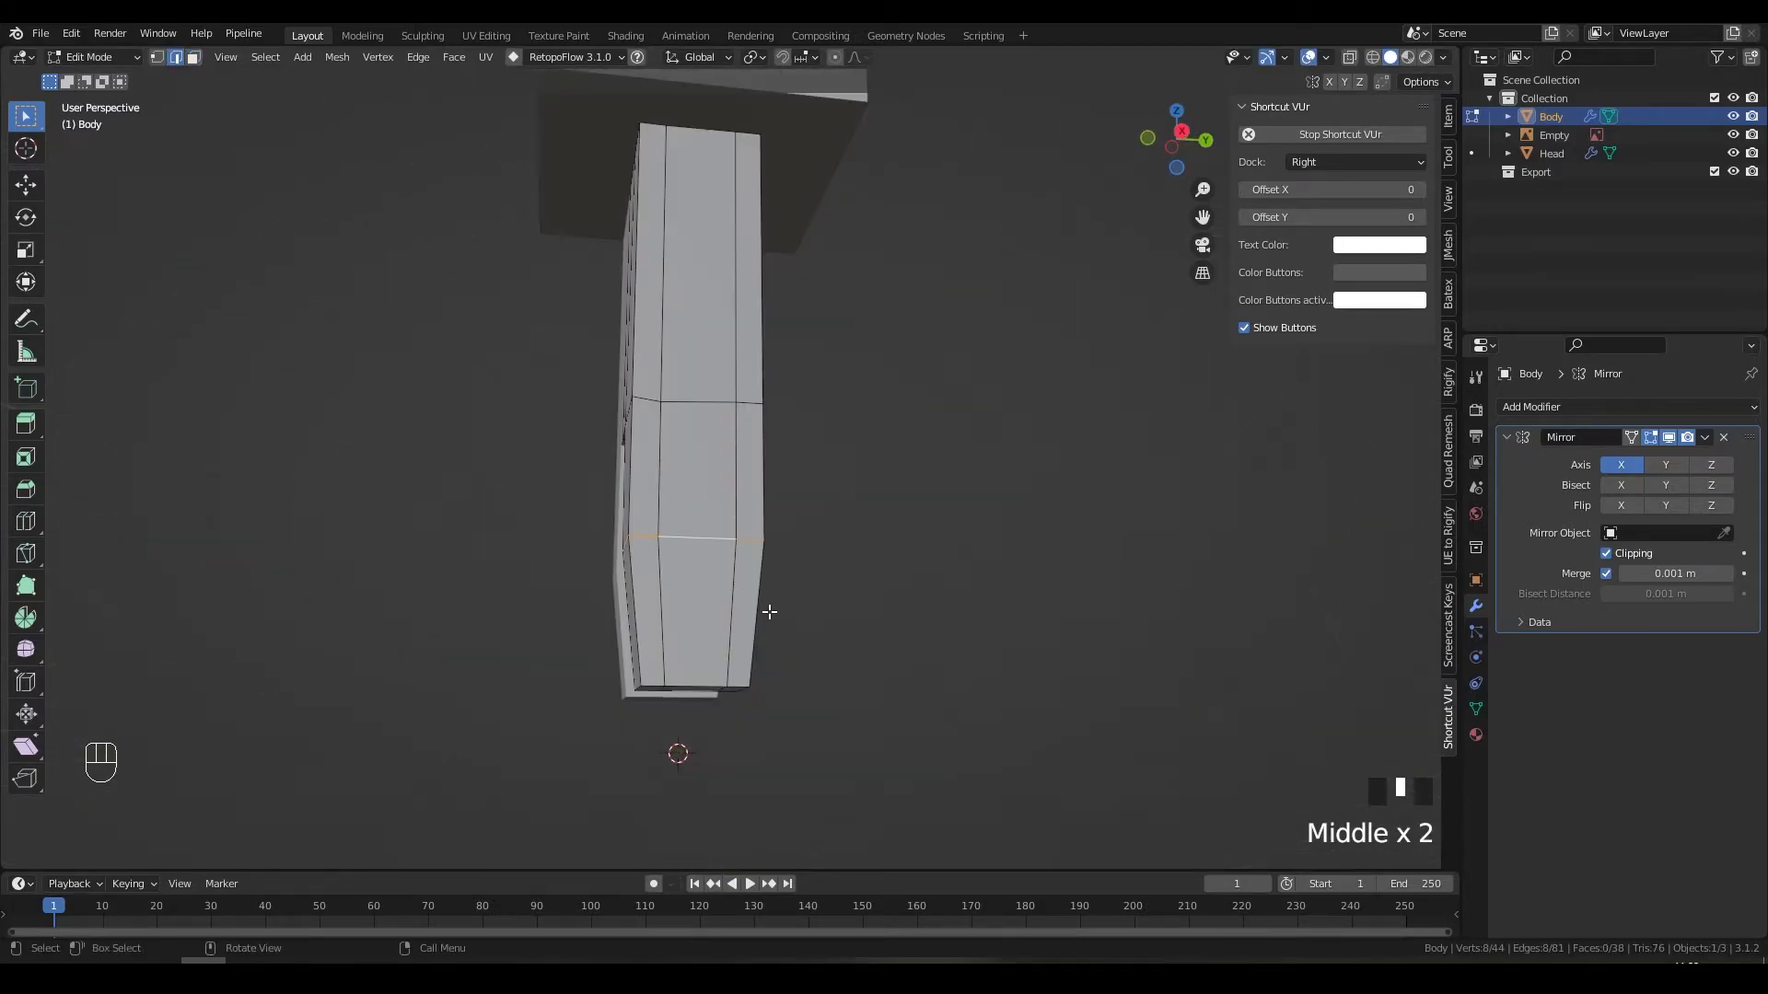
pyautogui.scroll(4, 770, 611)
pyautogui.moveTo(659, 556); pyautogui.dragTo(834, 618, button='middle')
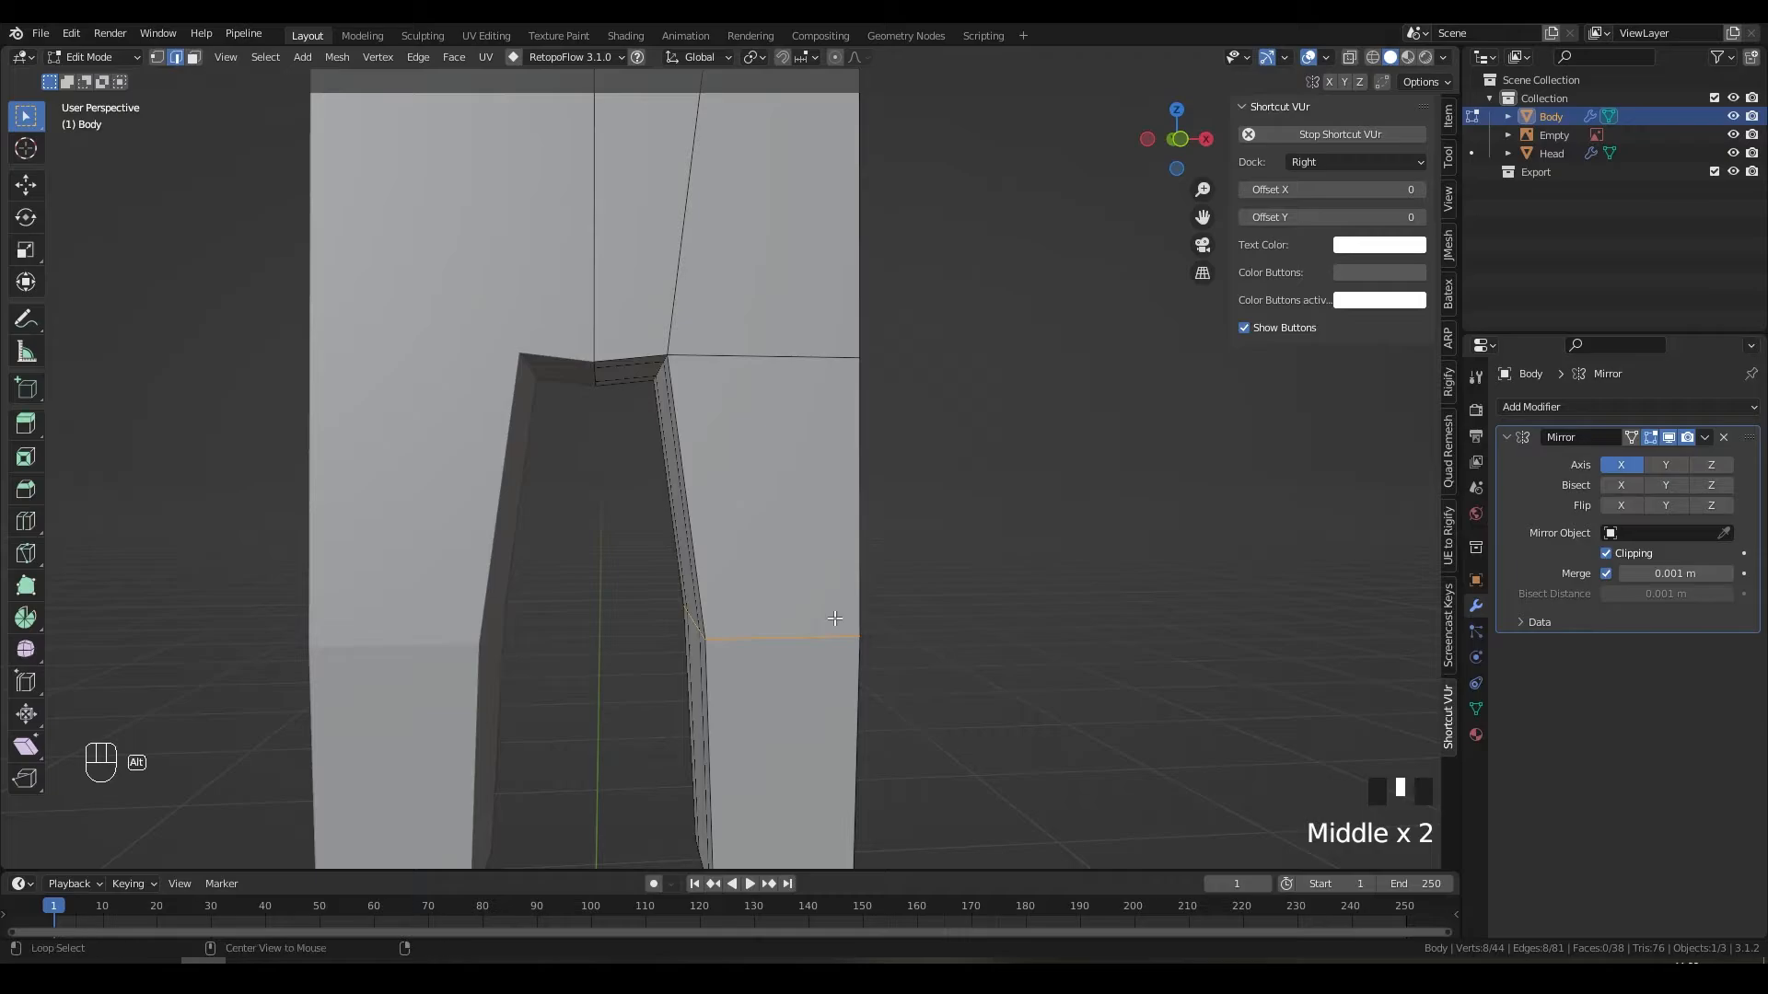
pyautogui.keyDown('alt'); pyautogui.click(834, 618); pyautogui.keyUp('alt')
pyautogui.moveTo(986, 644); pyautogui.dragTo(764, 632, button='middle')
pyautogui.press('s')
pyautogui.press('y')
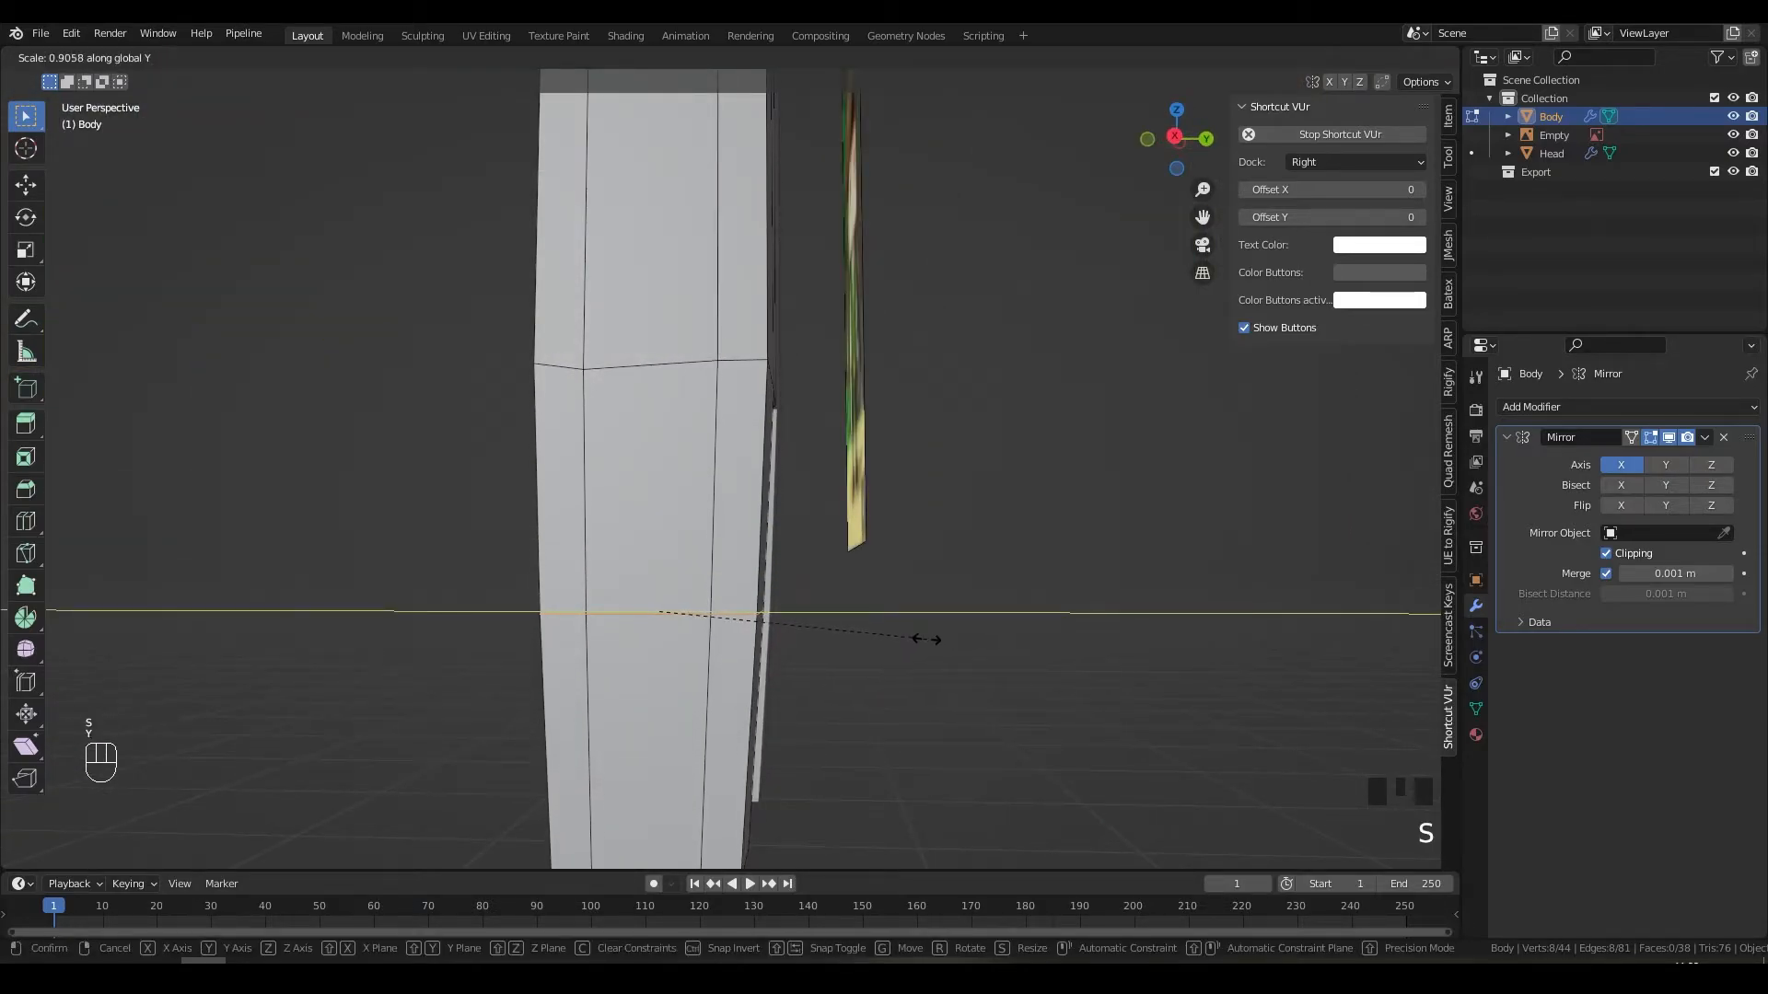
pyautogui.click(926, 638)
pyautogui.press('Tab')
pyautogui.moveTo(826, 630); pyautogui.dragTo(755, 633, button='middle')
pyautogui.scroll(-4, 937, 639)
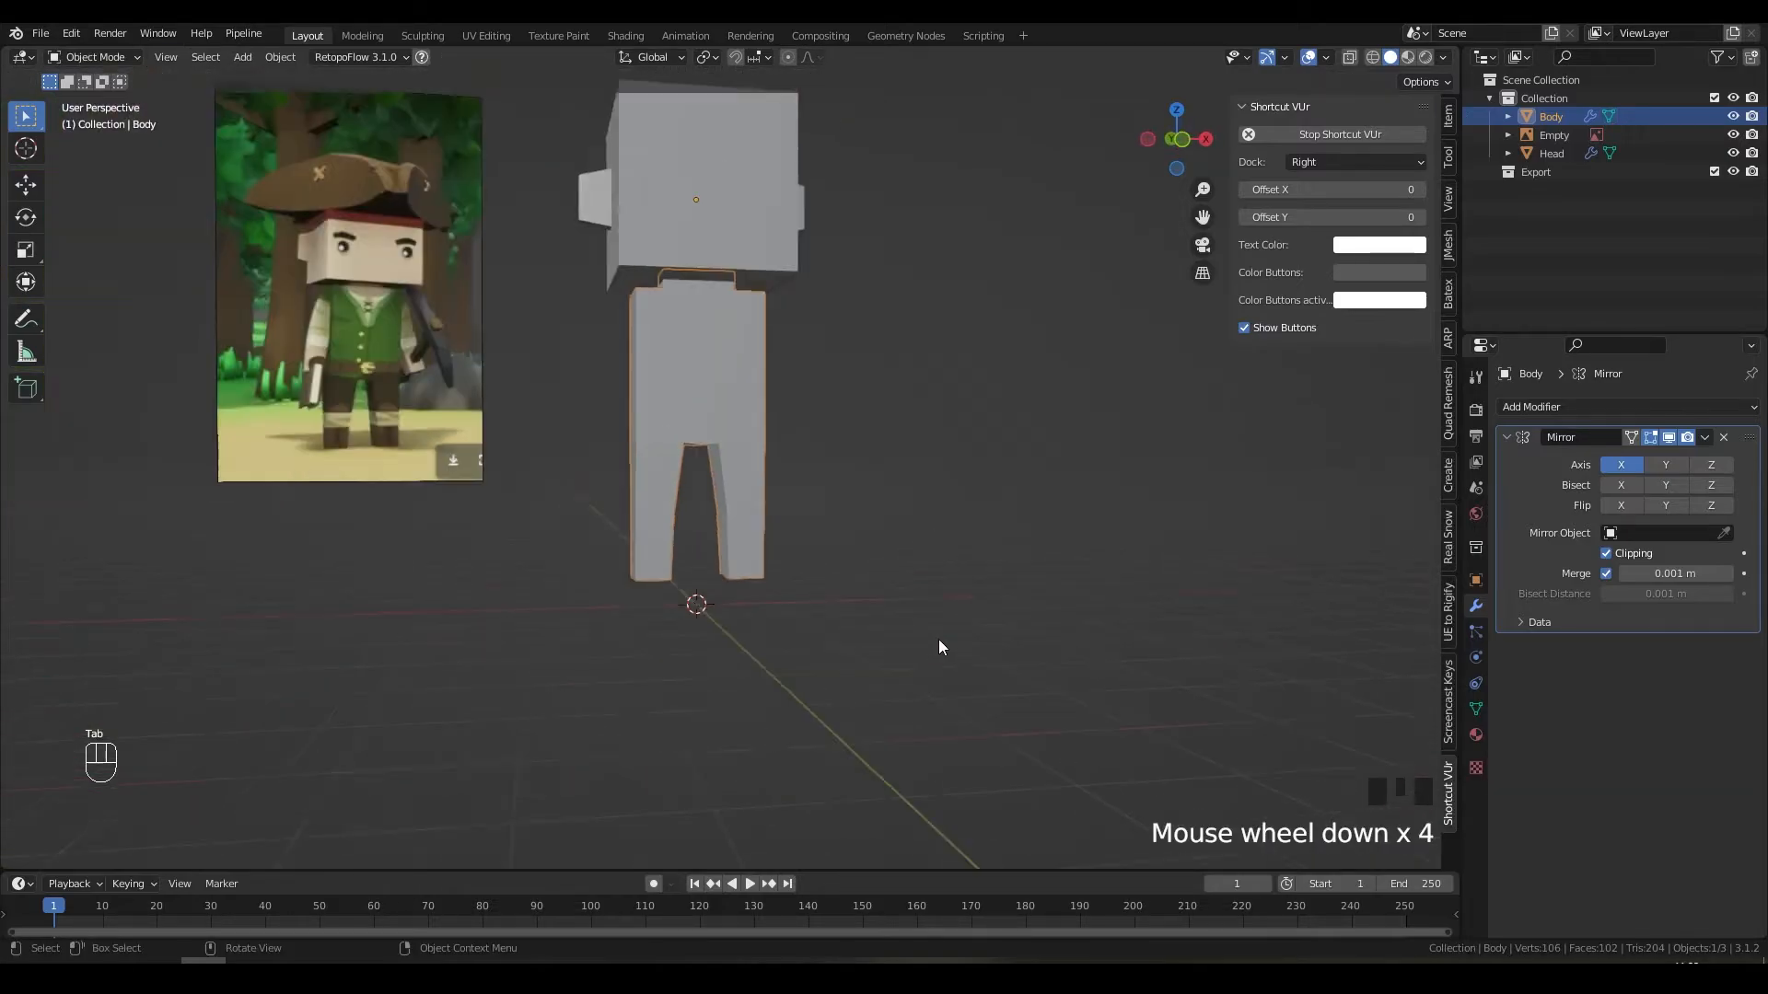
# Step: Scale the Body's lower leg face along Y to narrow it further
pyautogui.moveTo(938, 642); pyautogui.dragTo(749, 476, button='middle')
pyautogui.scroll(3, 608, 621)
pyautogui.scroll(2, 731, 520)
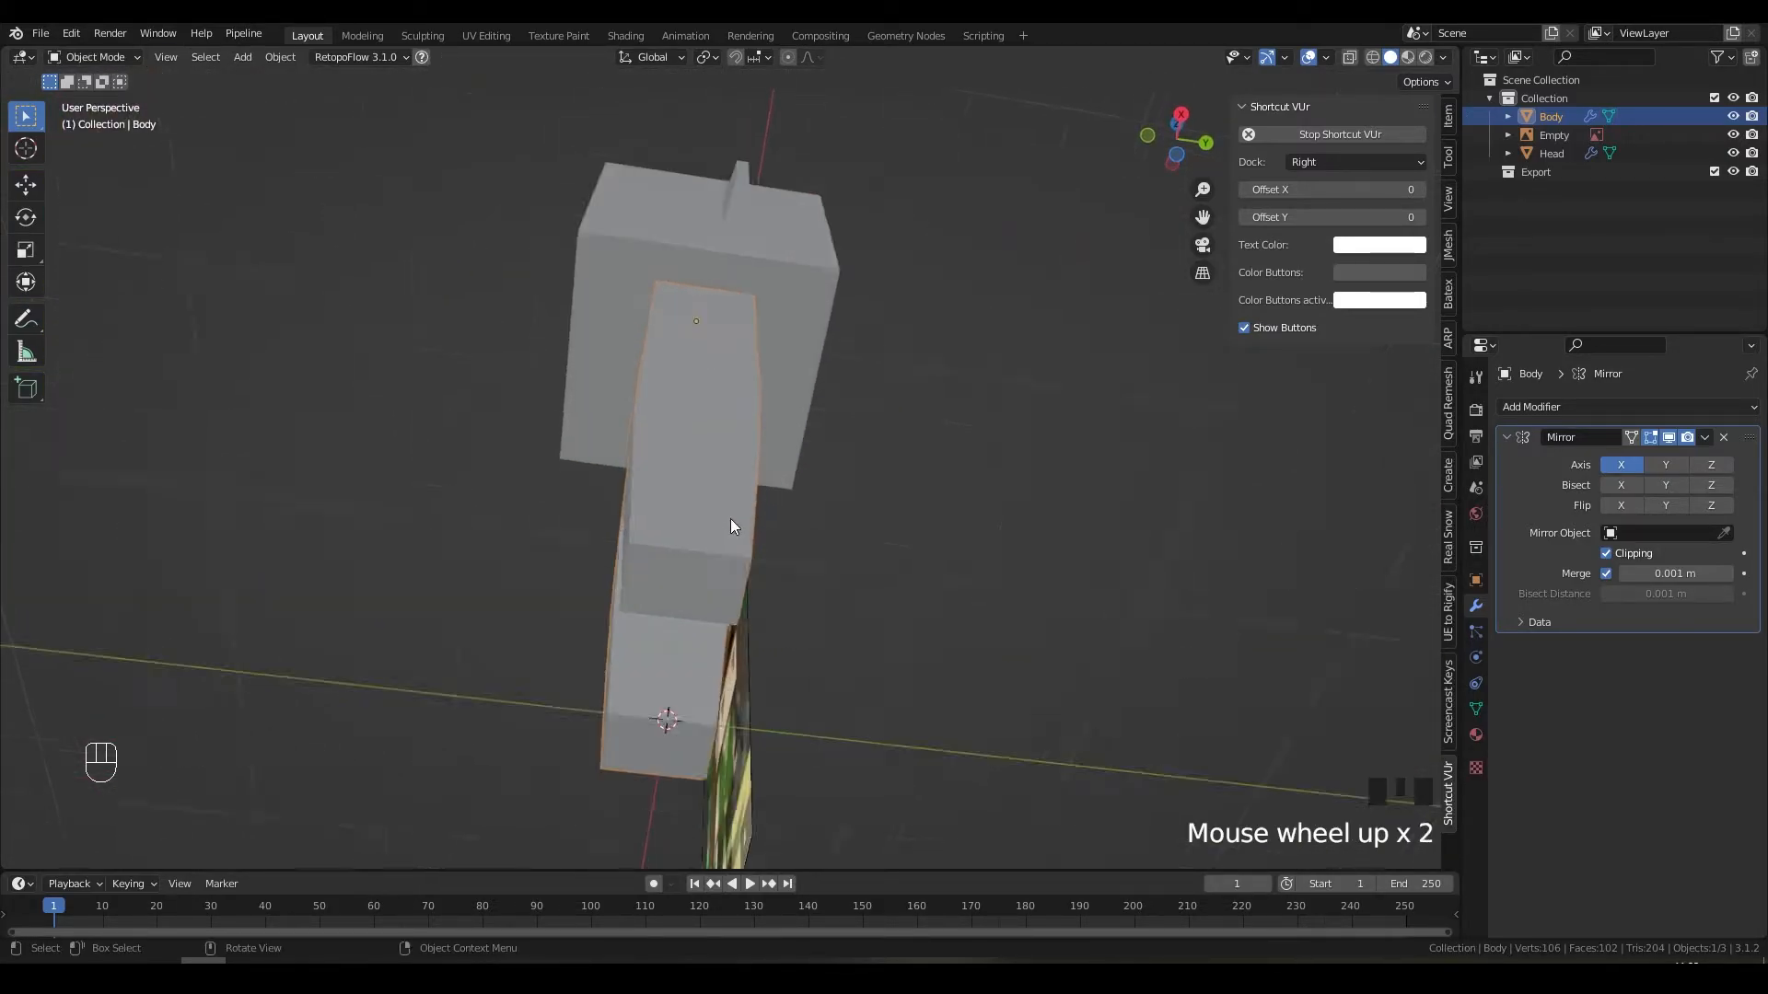
pyautogui.scroll(1, 734, 552)
pyautogui.moveTo(737, 584); pyautogui.dragTo(633, 531, button='middle')
pyautogui.press('Tab')
pyautogui.press('3')
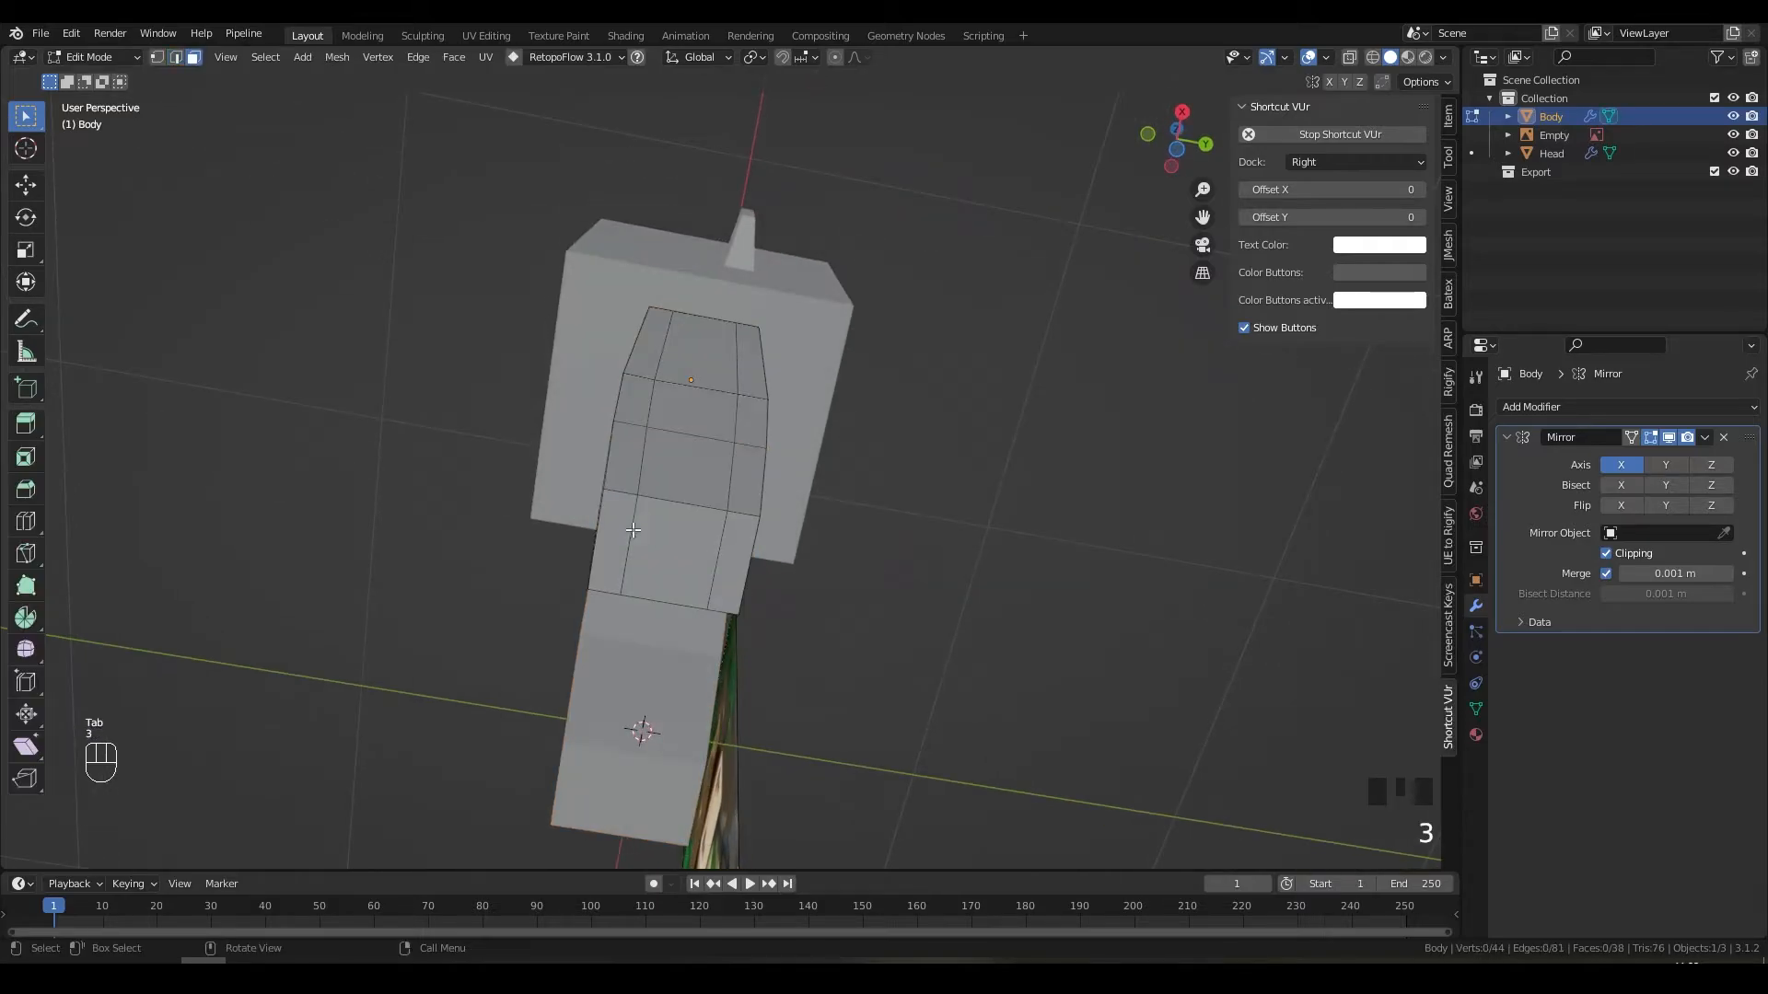
pyautogui.click(633, 530)
pyautogui.press('s')
pyautogui.press('x')
pyautogui.press('y')
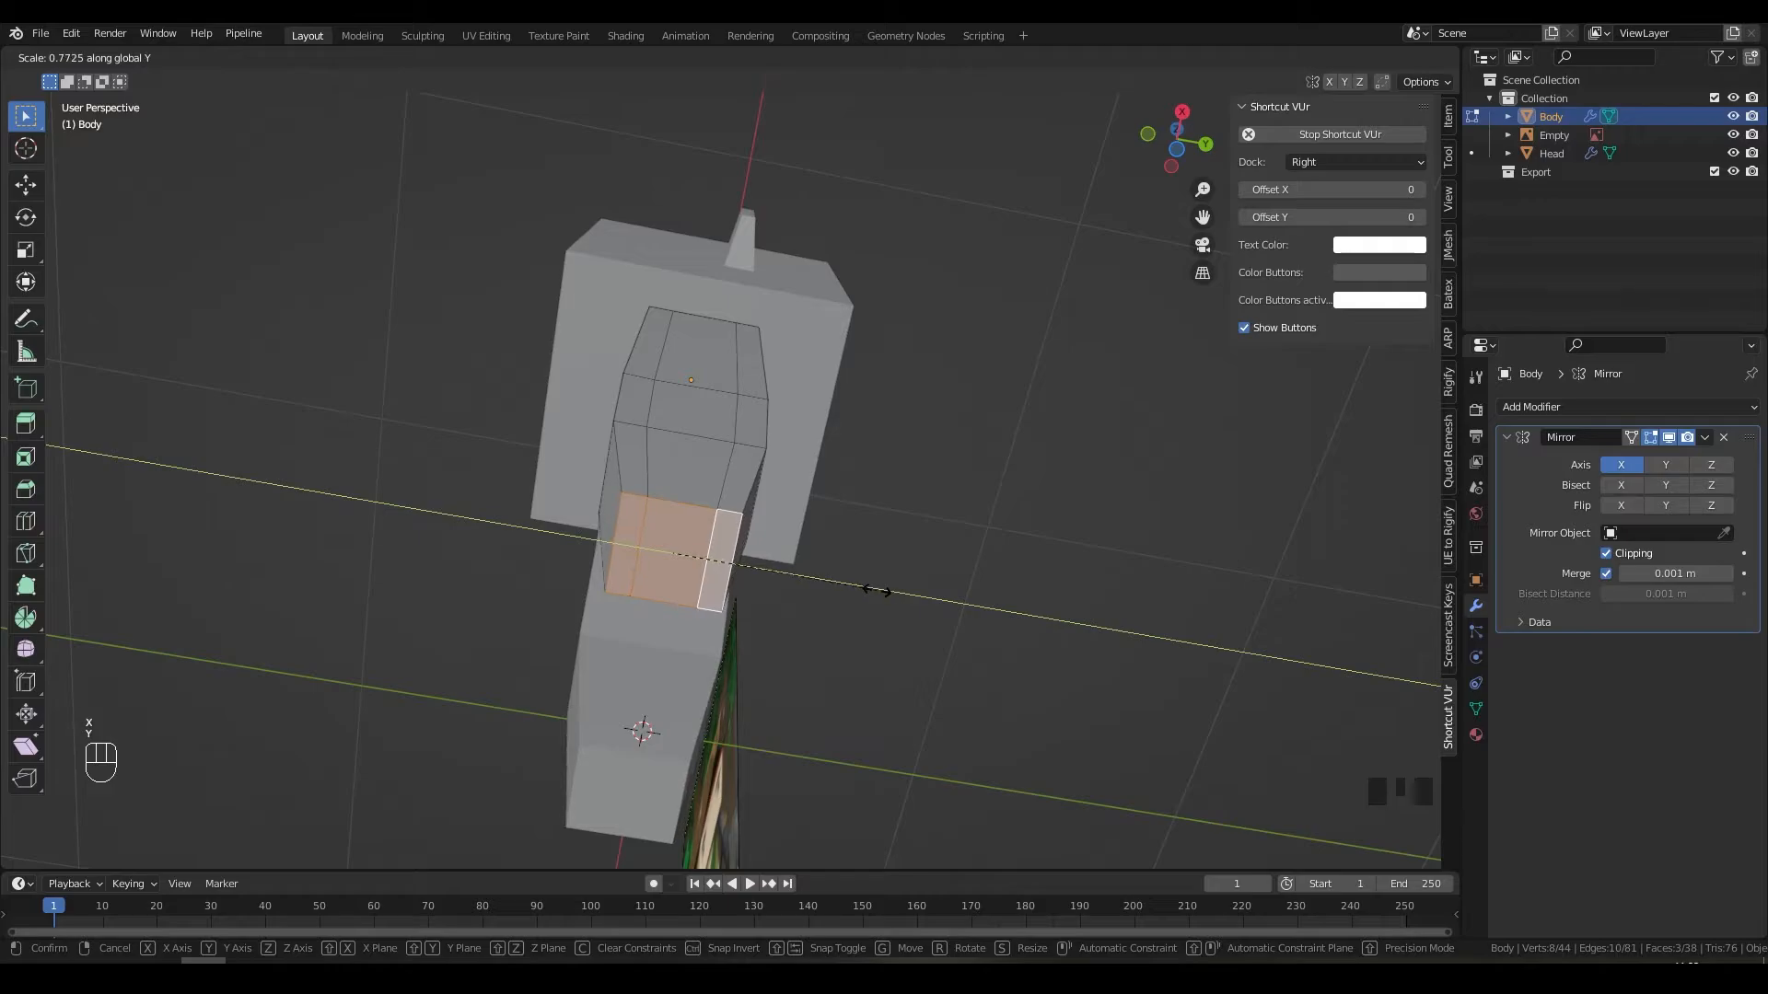
pyautogui.click(875, 590)
pyautogui.press('Tab')
# Step: Scale the horizontal leg edge loop to 0.8693 along Y and return to Object Mode
pyautogui.moveTo(844, 584); pyautogui.dragTo(730, 678, button='middle')
pyautogui.scroll(-4, 730, 679)
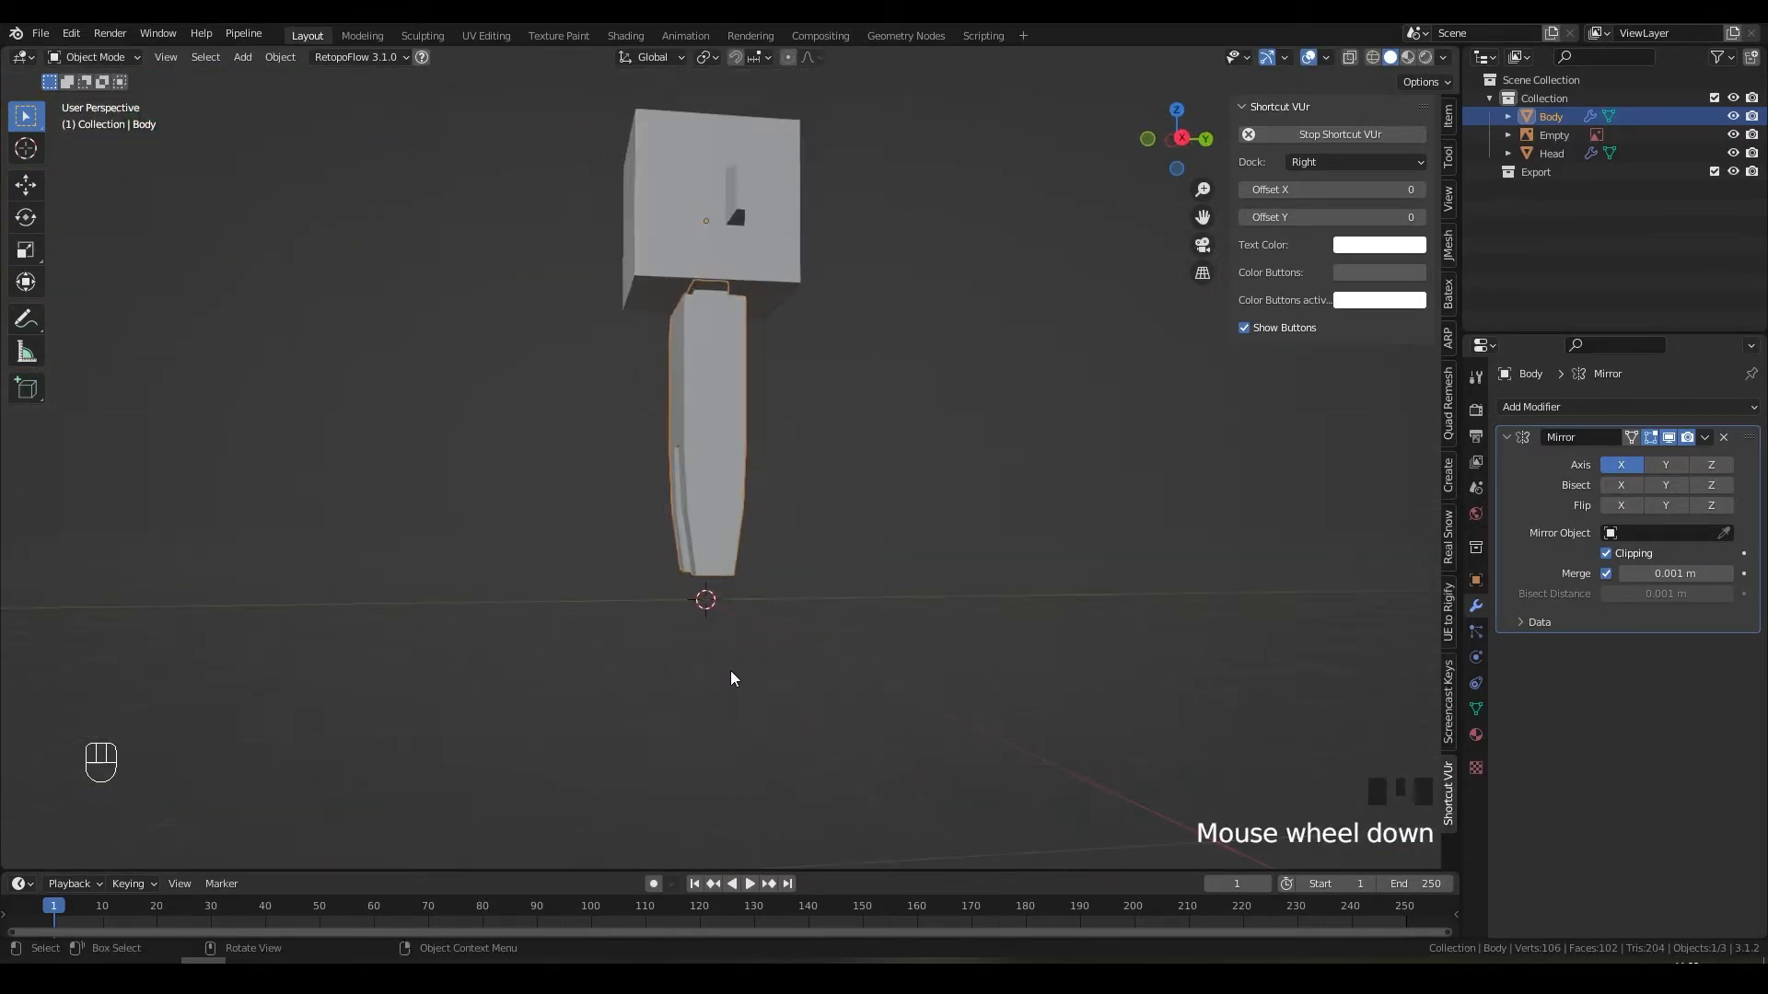
pyautogui.press('Tab')
pyautogui.press('2')
pyautogui.keyDown('alt'); pyautogui.click(714, 569); pyautogui.keyUp('alt')
pyautogui.press('s')
pyautogui.press('y')
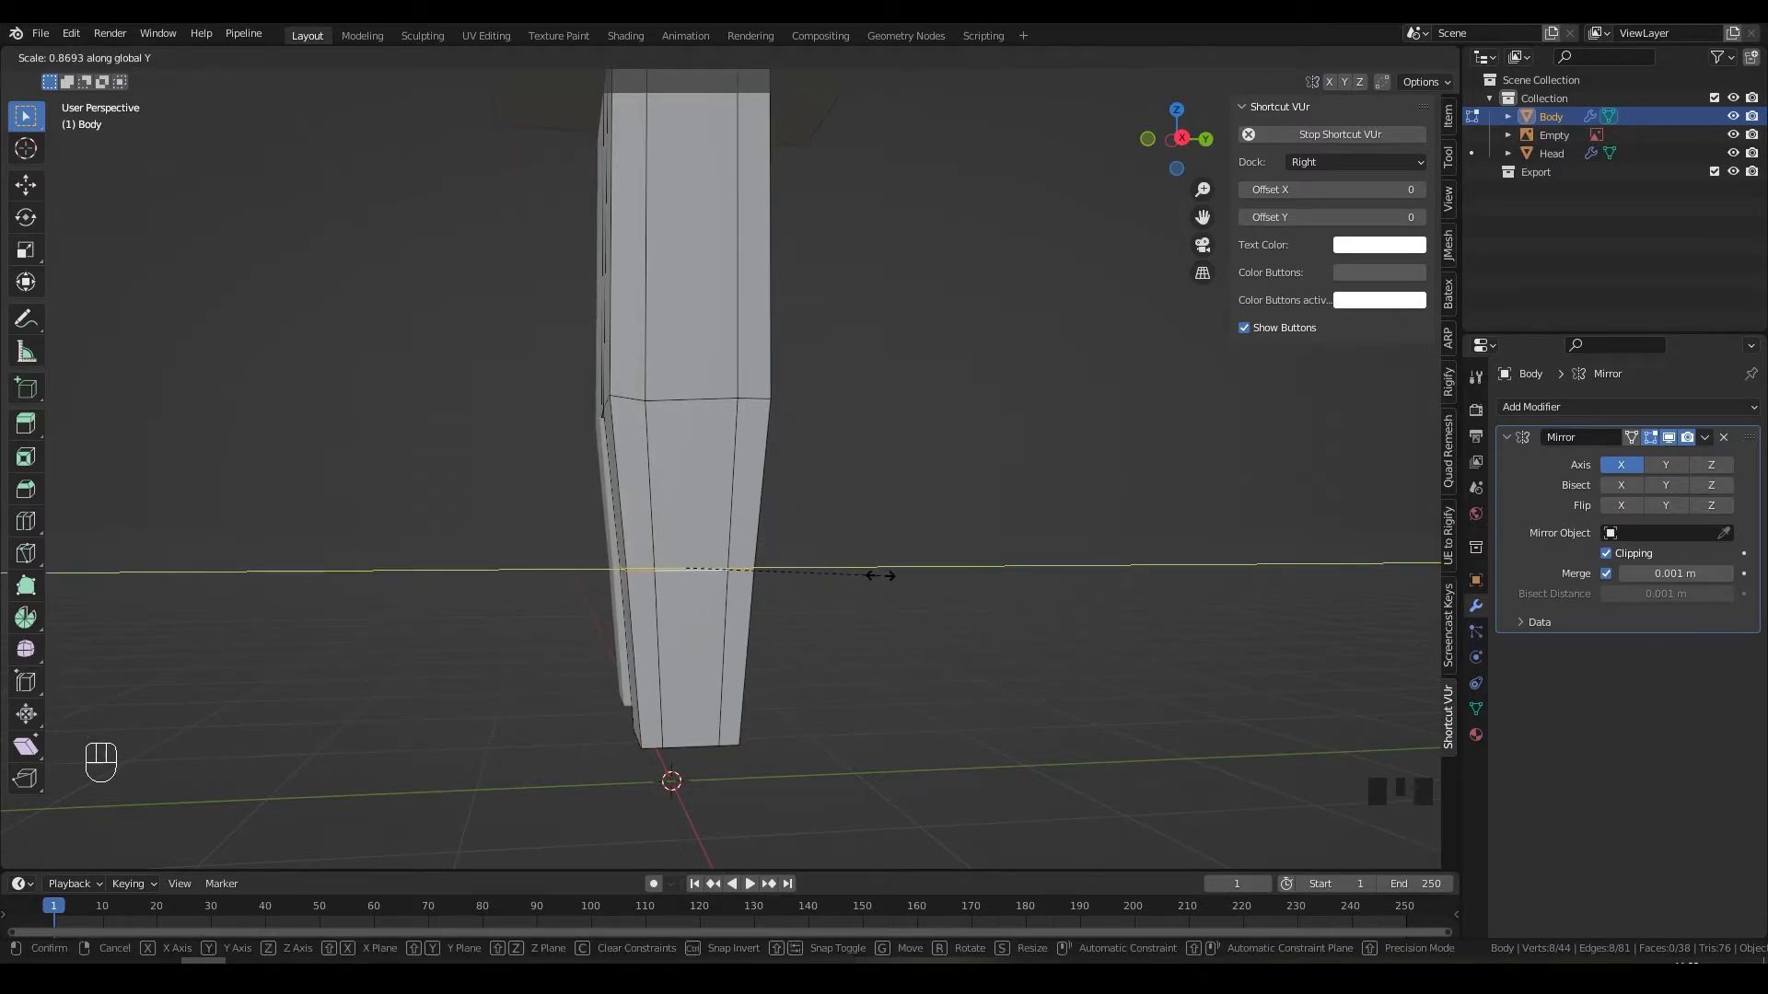
pyautogui.click(868, 576)
pyautogui.moveTo(869, 576); pyautogui.dragTo(876, 451, button='middle')
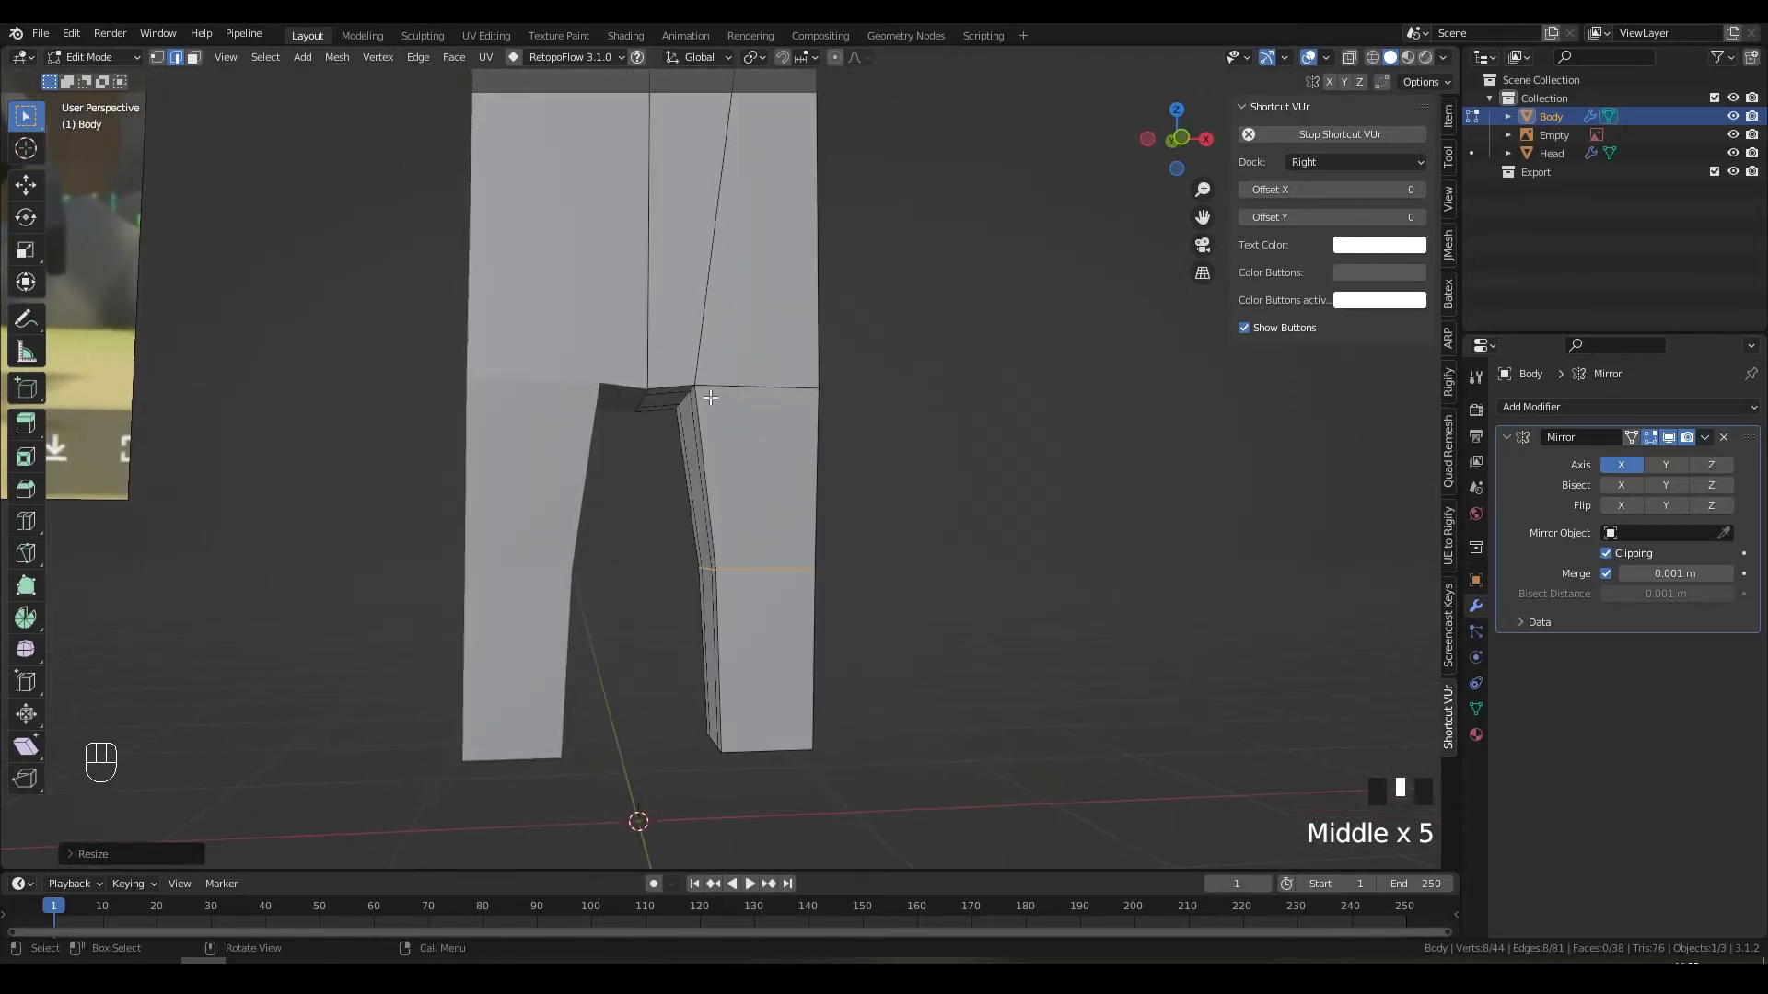
pyautogui.scroll(-1, 774, 396)
pyautogui.keyDown('shift'); pyautogui.moveTo(768, 391); pyautogui.dragTo(779, 601, button='middle'); pyautogui.keyUp('shift')
pyautogui.scroll(-3, 768, 573)
pyautogui.press('Tab')
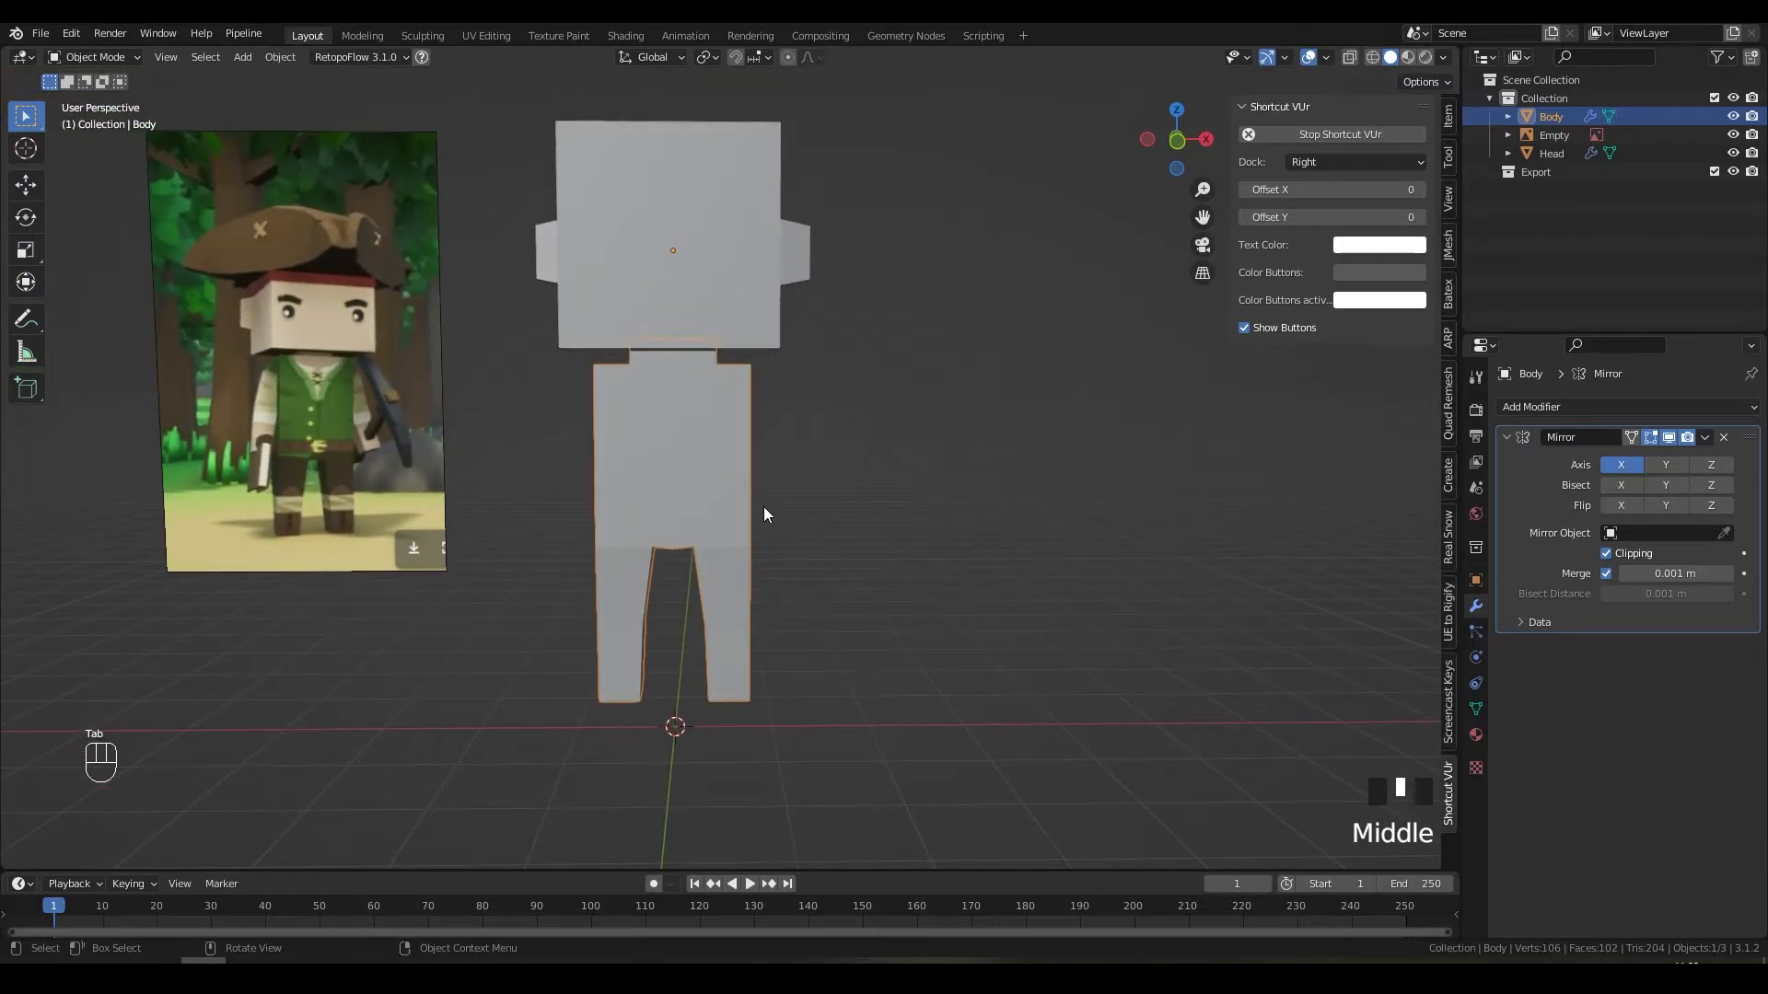
# Step: Deselect the Body and save the file as CourseCharacter.blend
pyautogui.click(815, 530)
pyautogui.moveTo(820, 532); pyautogui.dragTo(888, 543, button='middle')
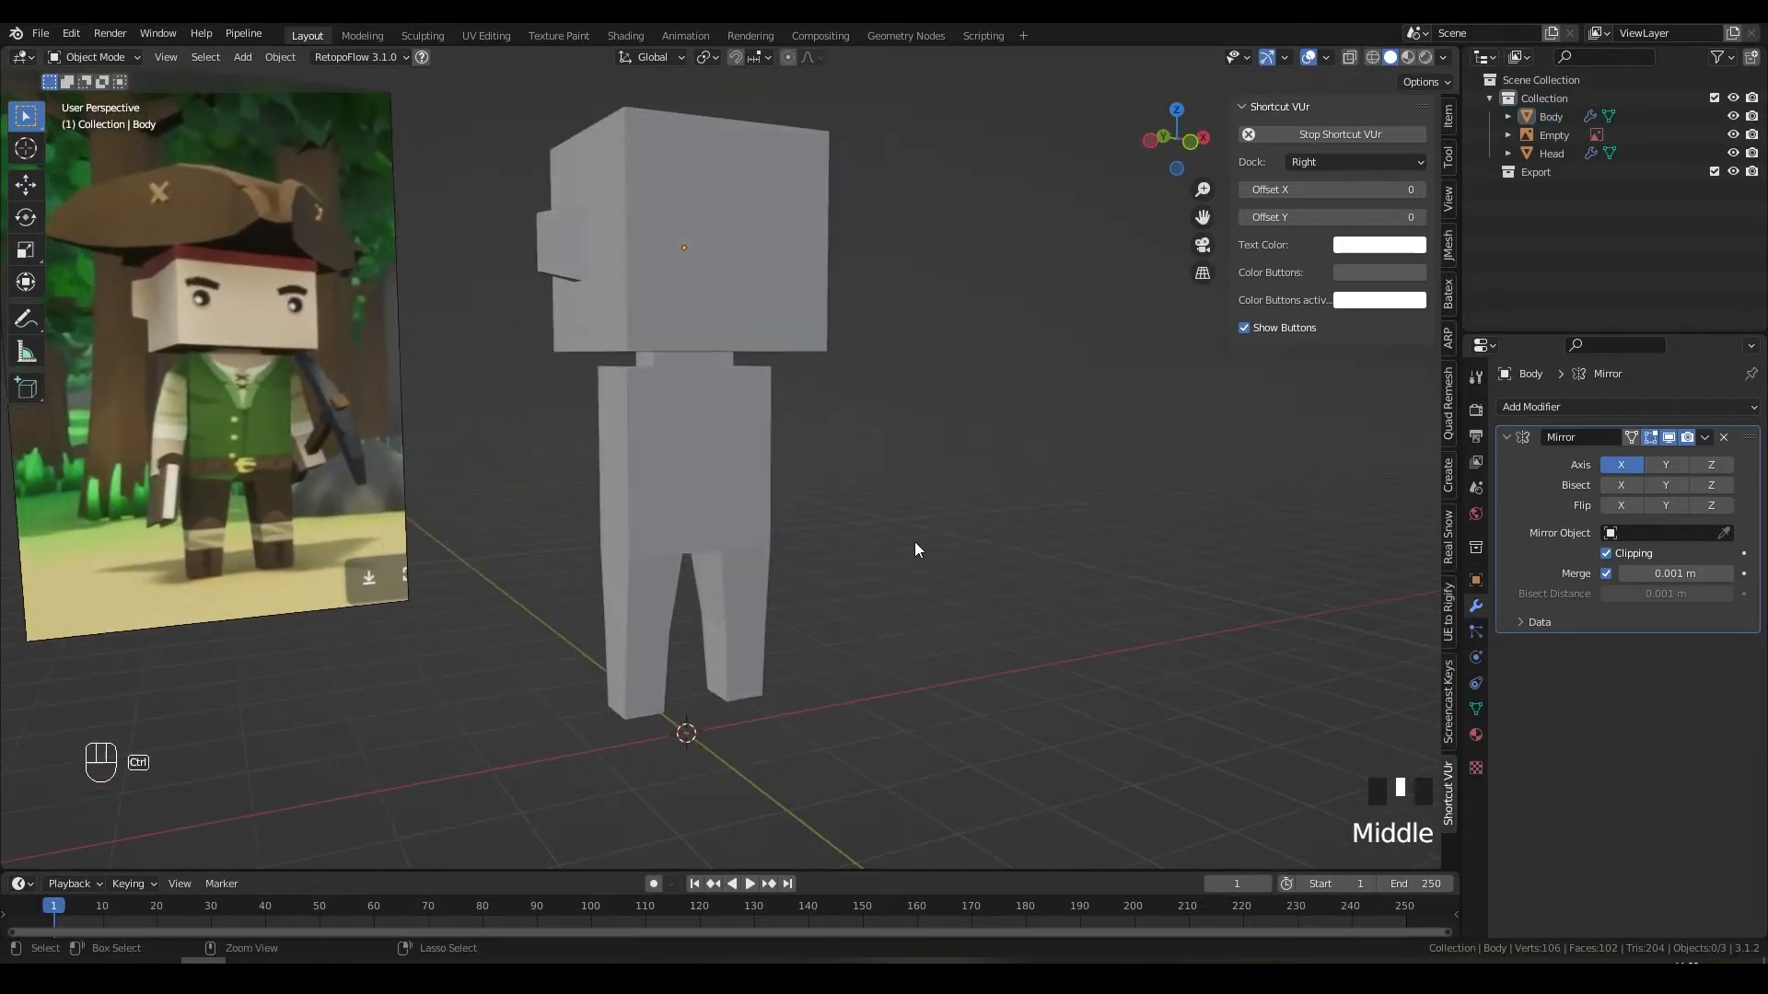
pyautogui.hotkey('ctrl', 's')
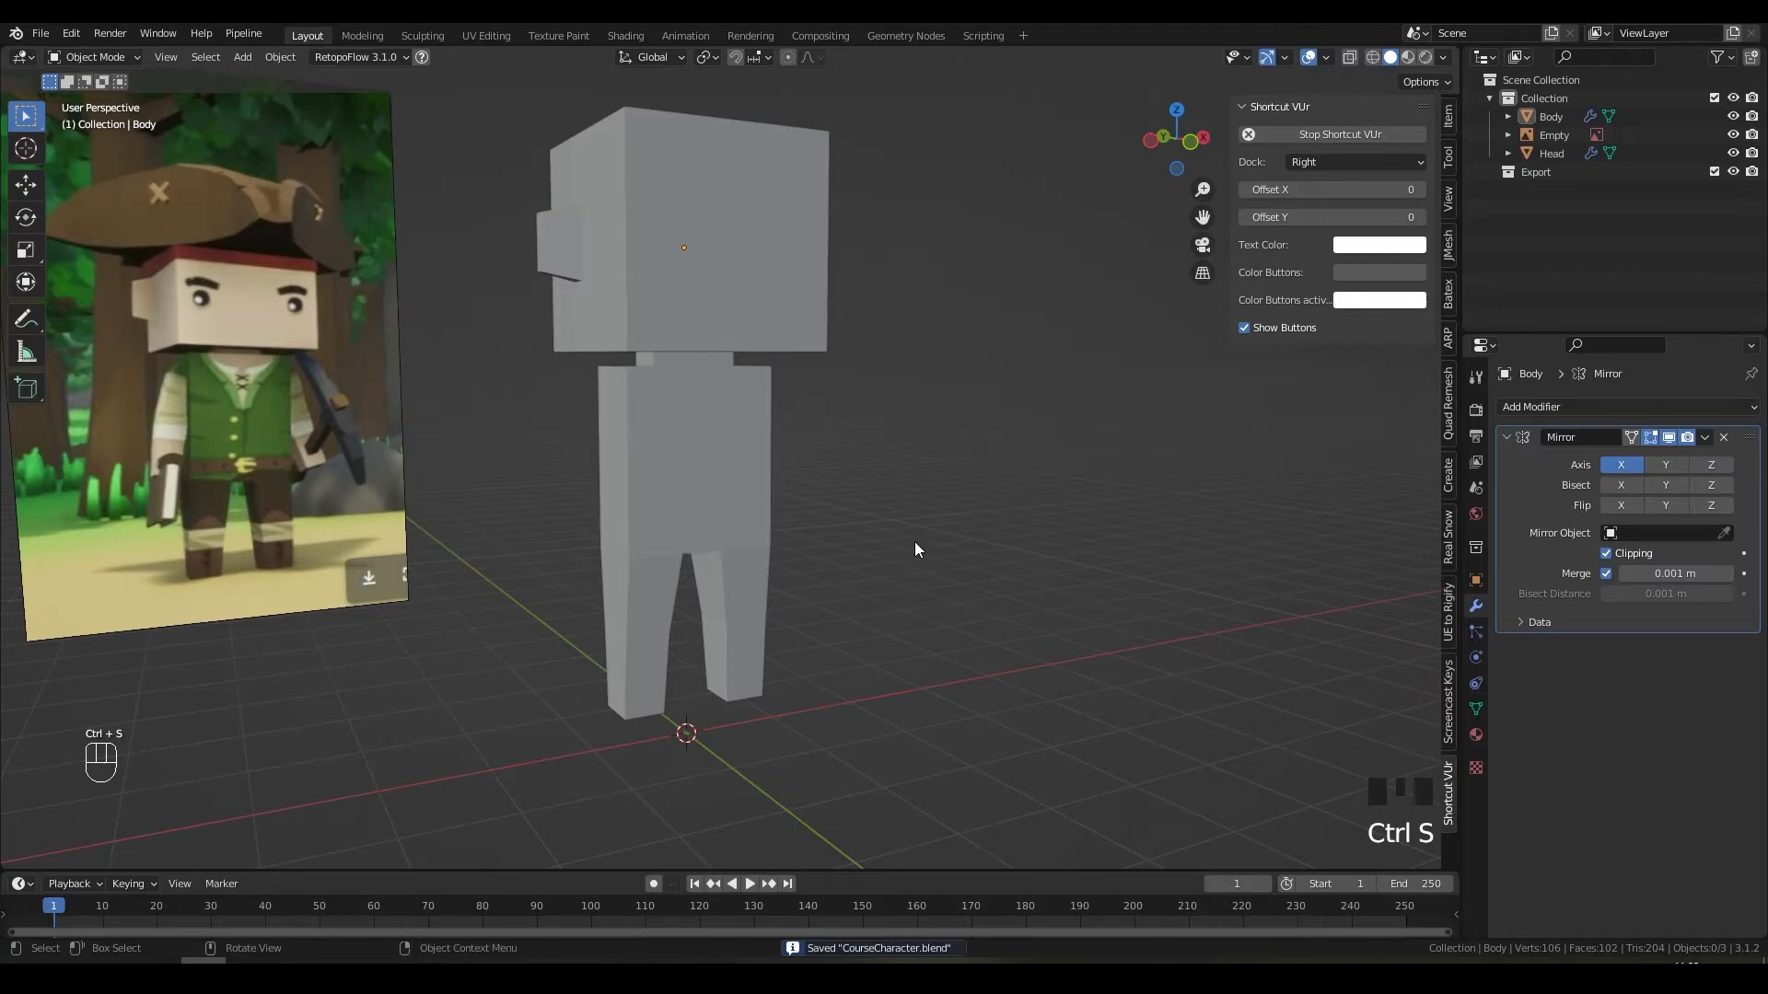
# Step: Orbit and zoom around the character to compare it with the reference image
pyautogui.moveTo(876, 544); pyautogui.dragTo(825, 550, button='middle')
pyautogui.scroll(-2, 825, 551)
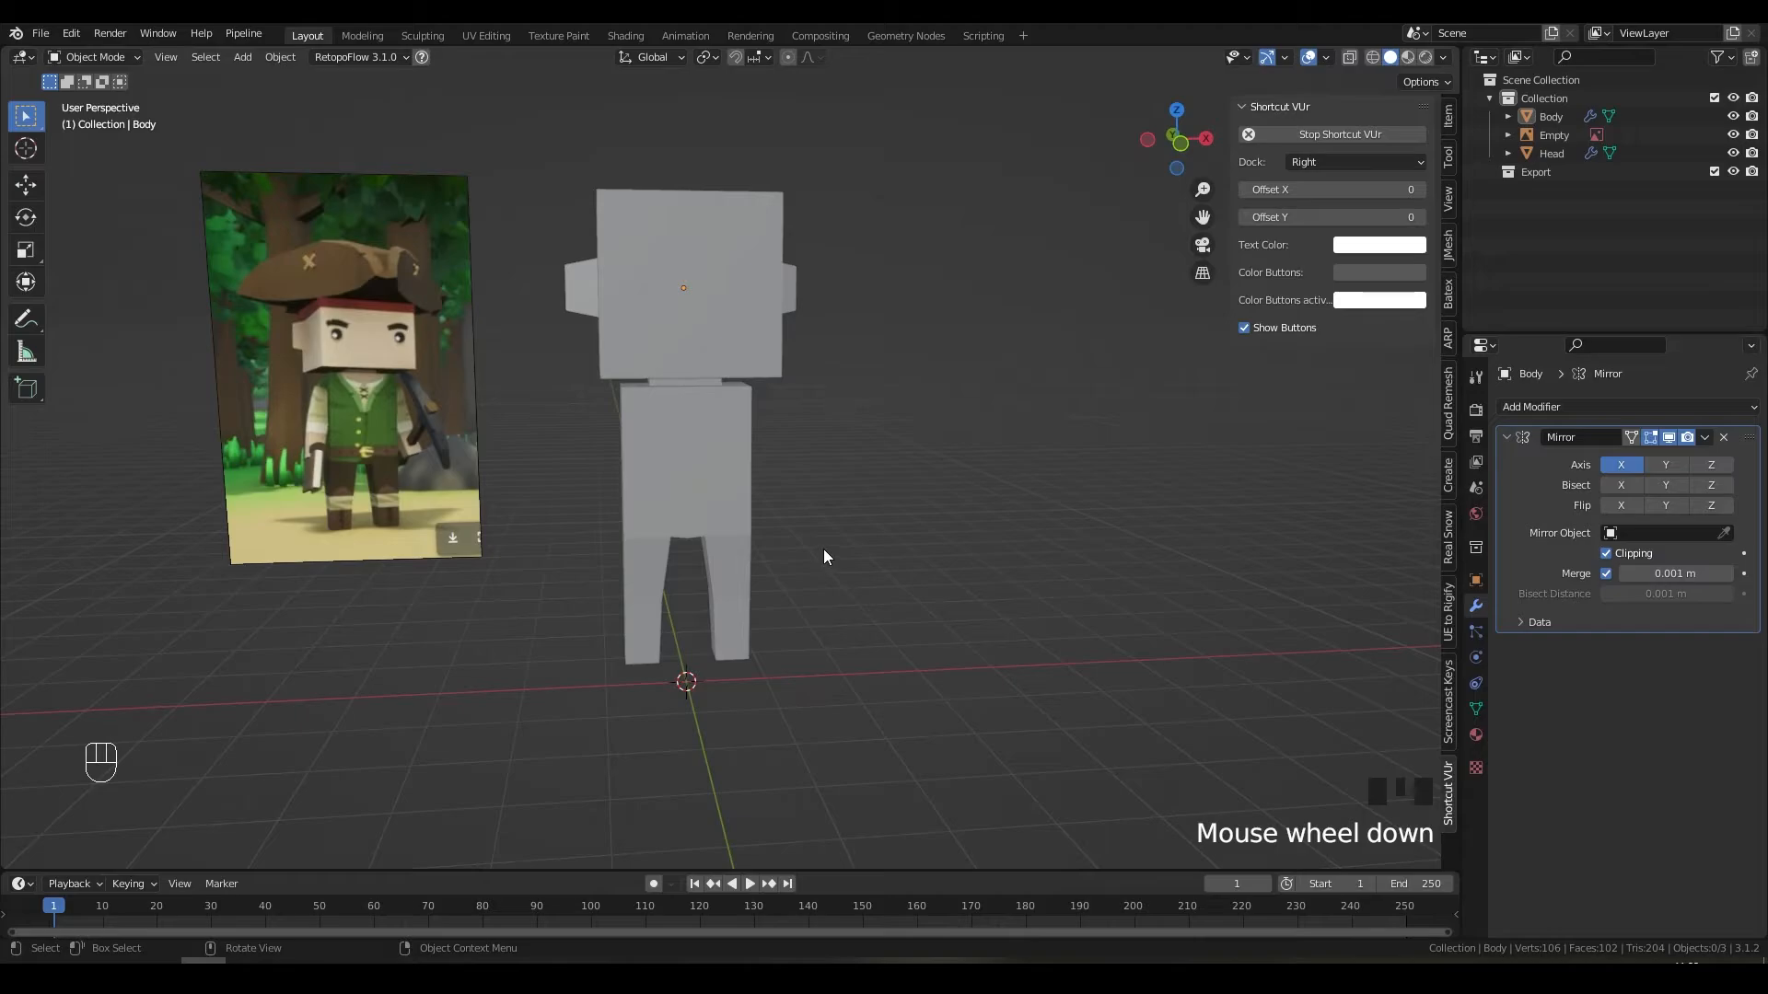
pyautogui.scroll(2, 823, 549)
pyautogui.keyDown('shift'); pyautogui.moveTo(803, 459); pyautogui.dragTo(858, 606, button='middle'); pyautogui.keyUp('shift')
pyautogui.keyDown('shift'); pyautogui.middleClick(868, 651); pyautogui.keyUp('shift')
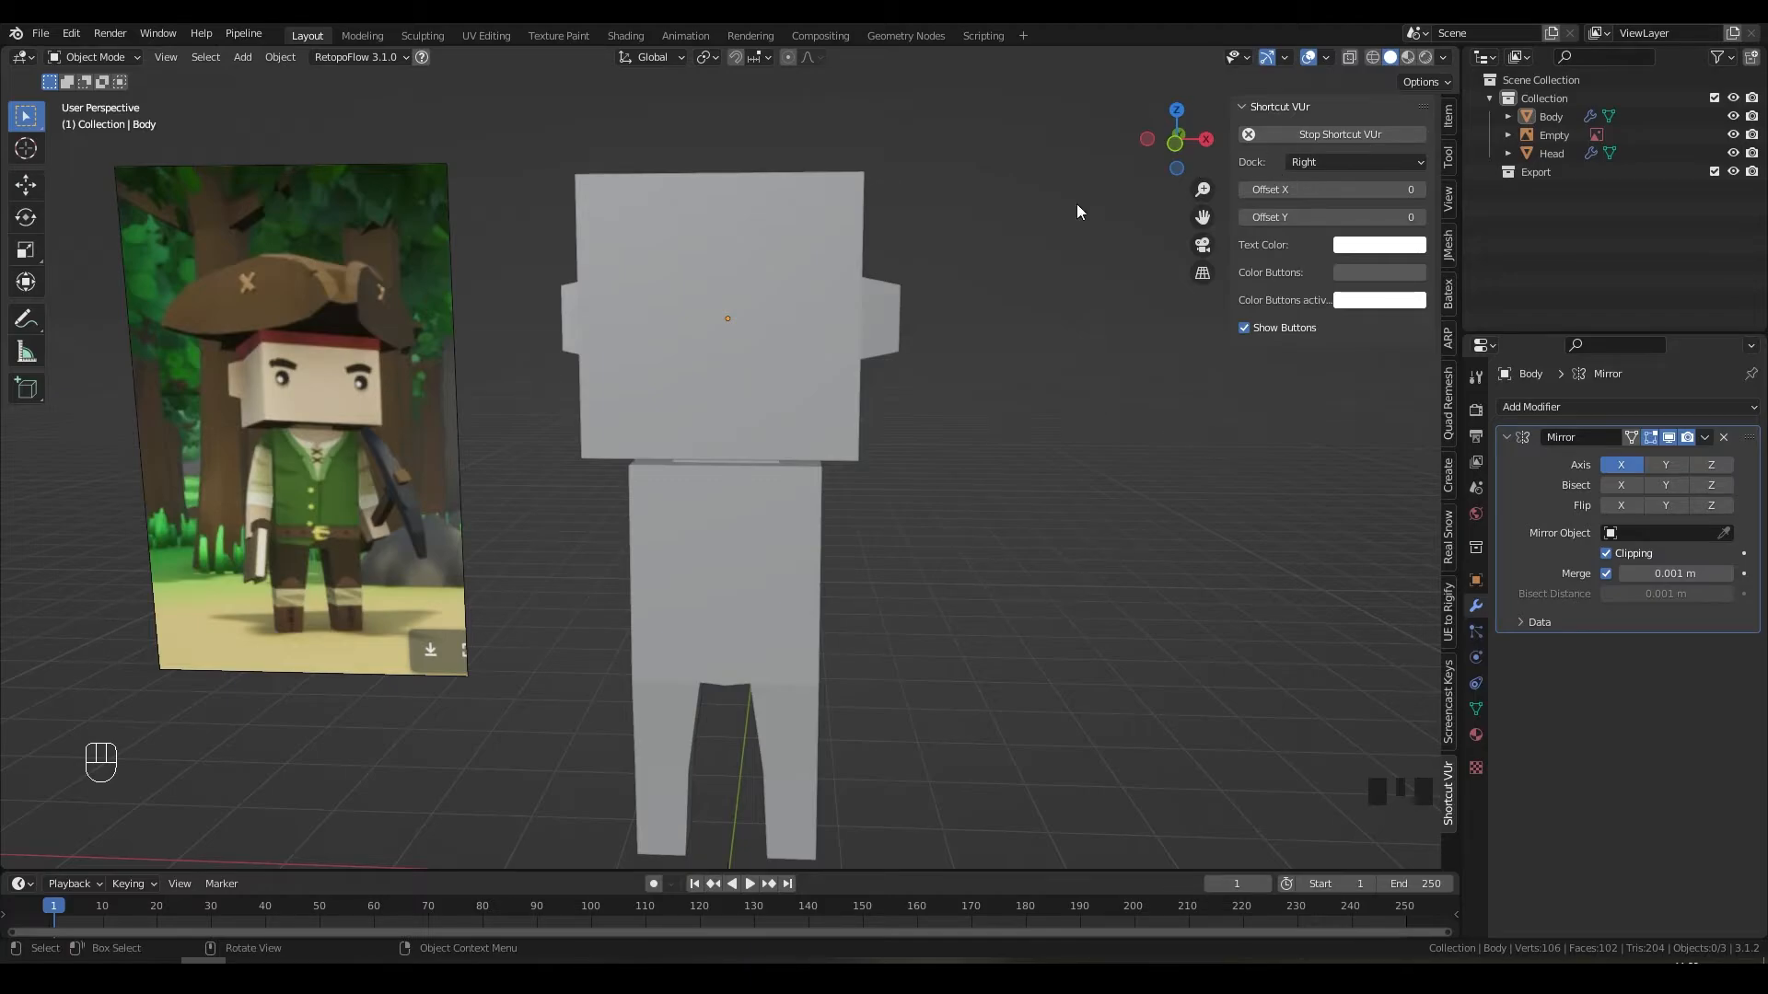
pyautogui.moveTo(473, 598); pyautogui.dragTo(750, 555, button='middle')
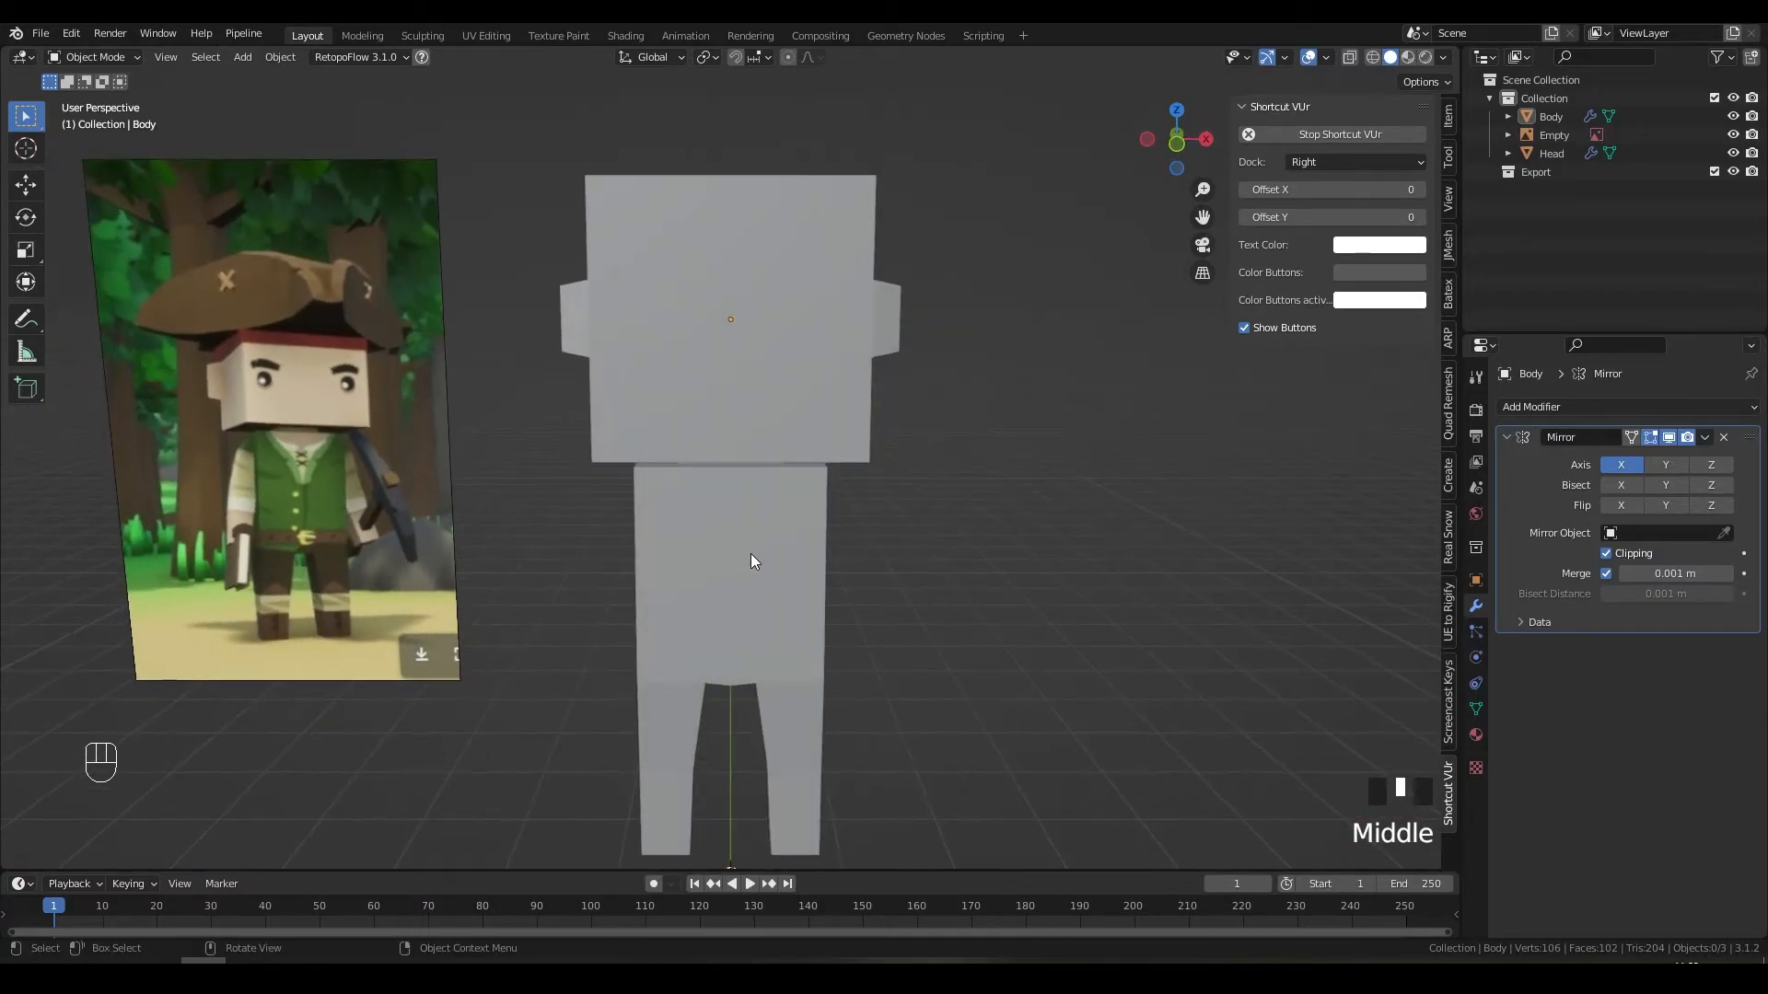
pyautogui.moveTo(1013, 473); pyautogui.dragTo(962, 500, button='middle')
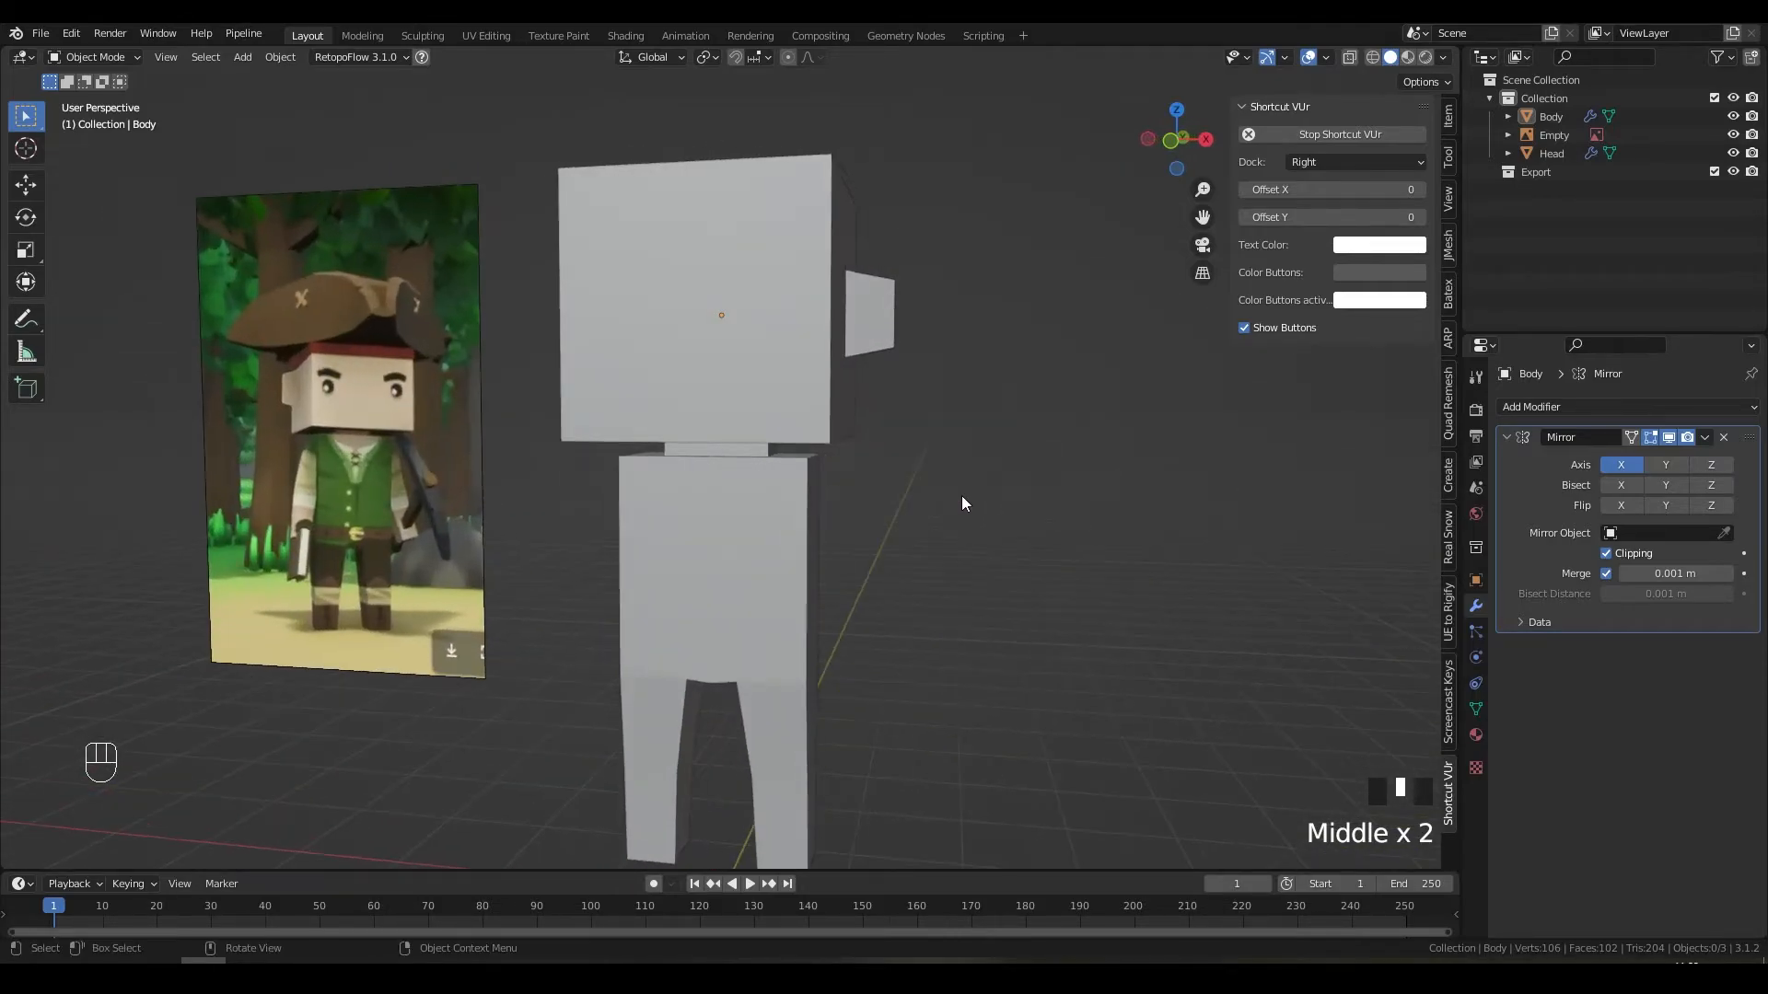
pyautogui.click(797, 539)
pyautogui.moveTo(808, 531); pyautogui.dragTo(841, 530, button='middle')
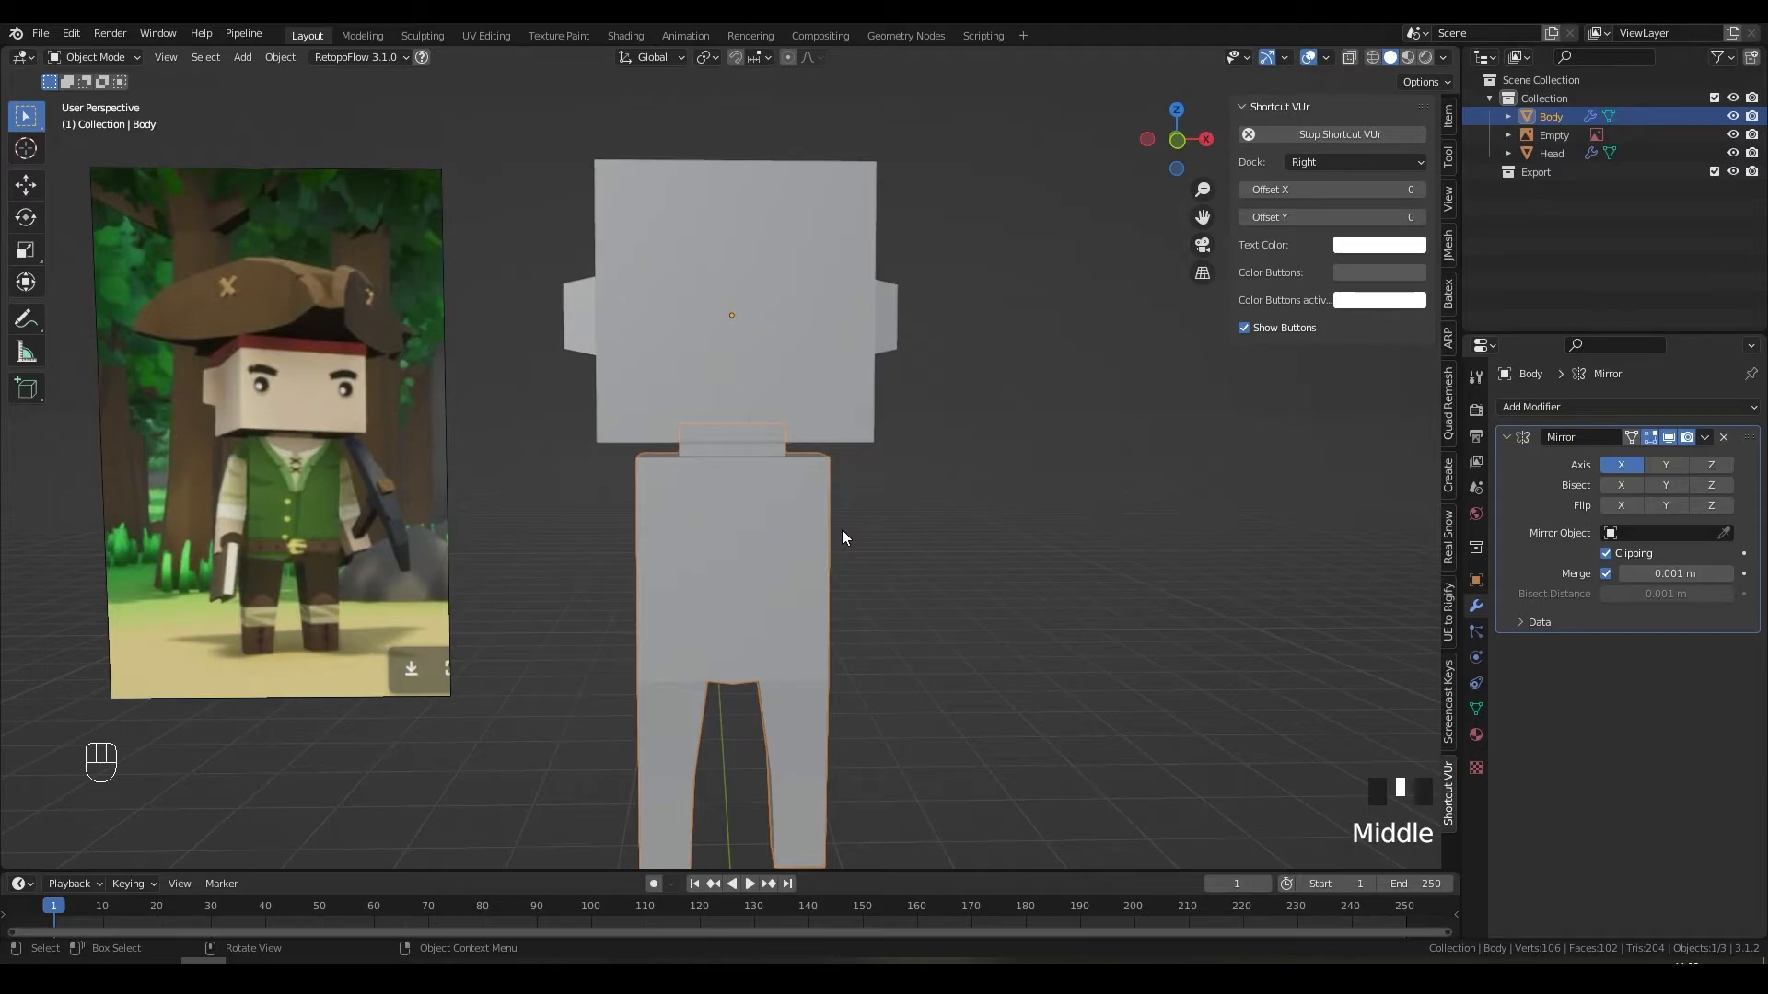
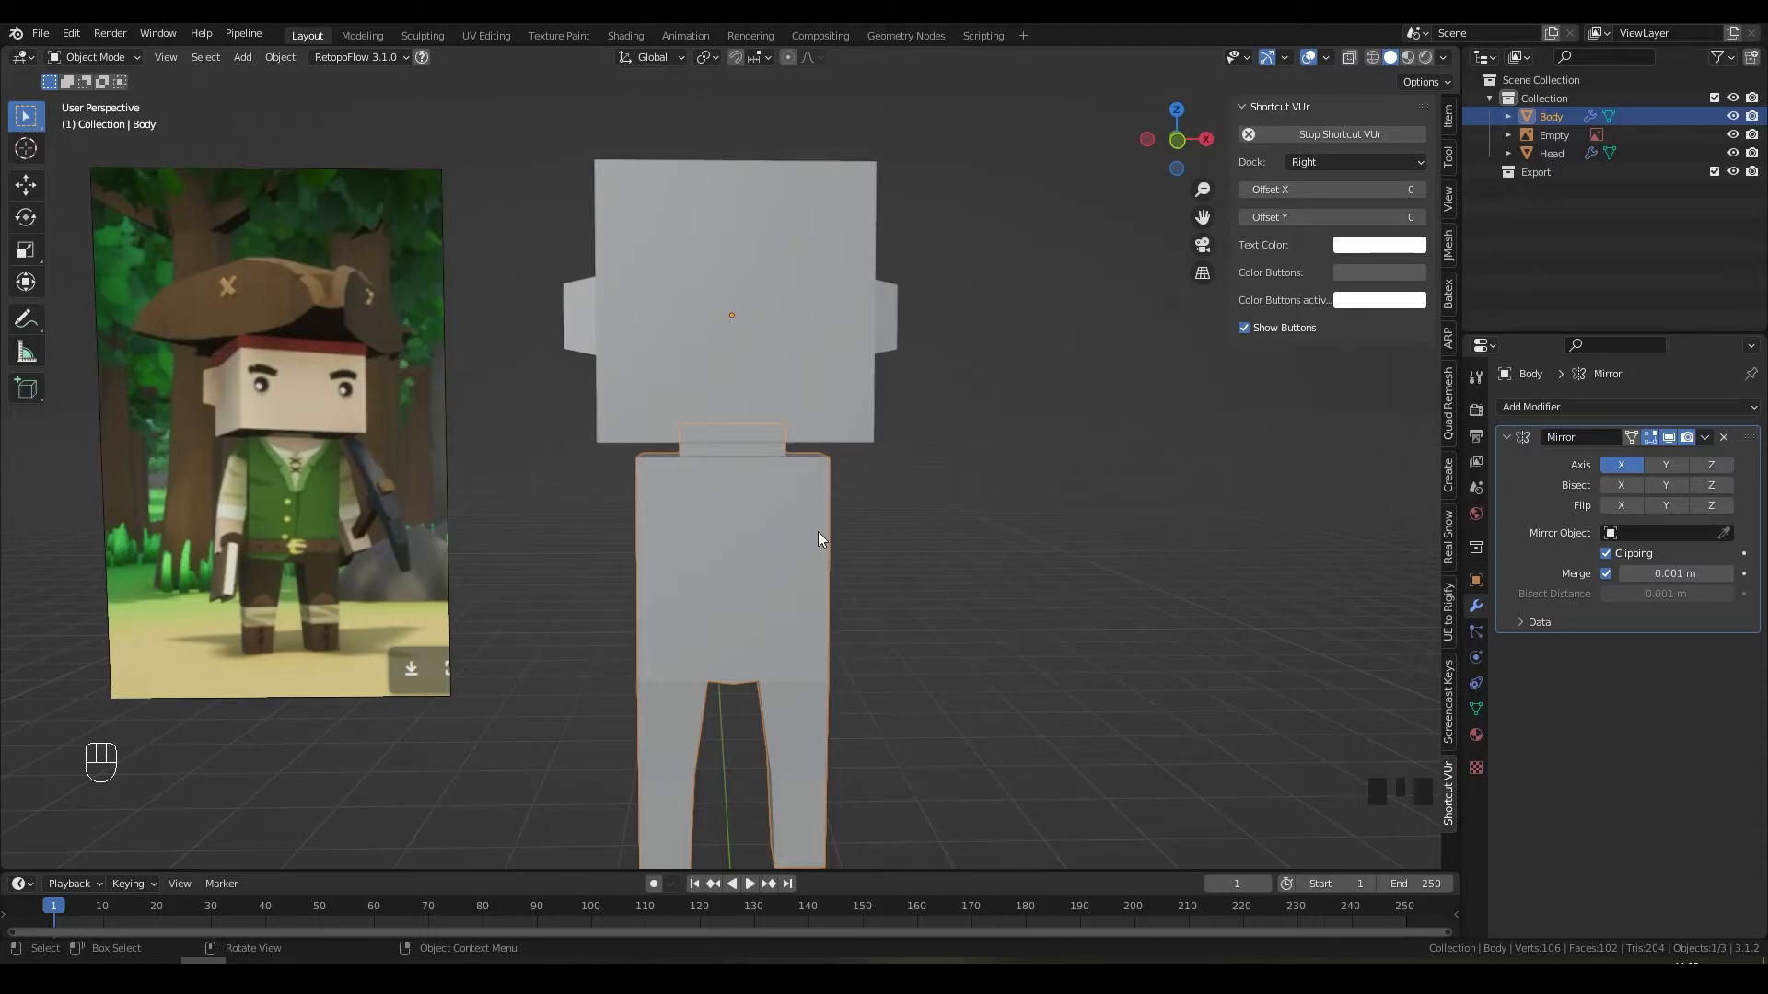
# Step: Outline the reference character's arm in red on a screen capture, then dismiss it
pyautogui.press('Print')
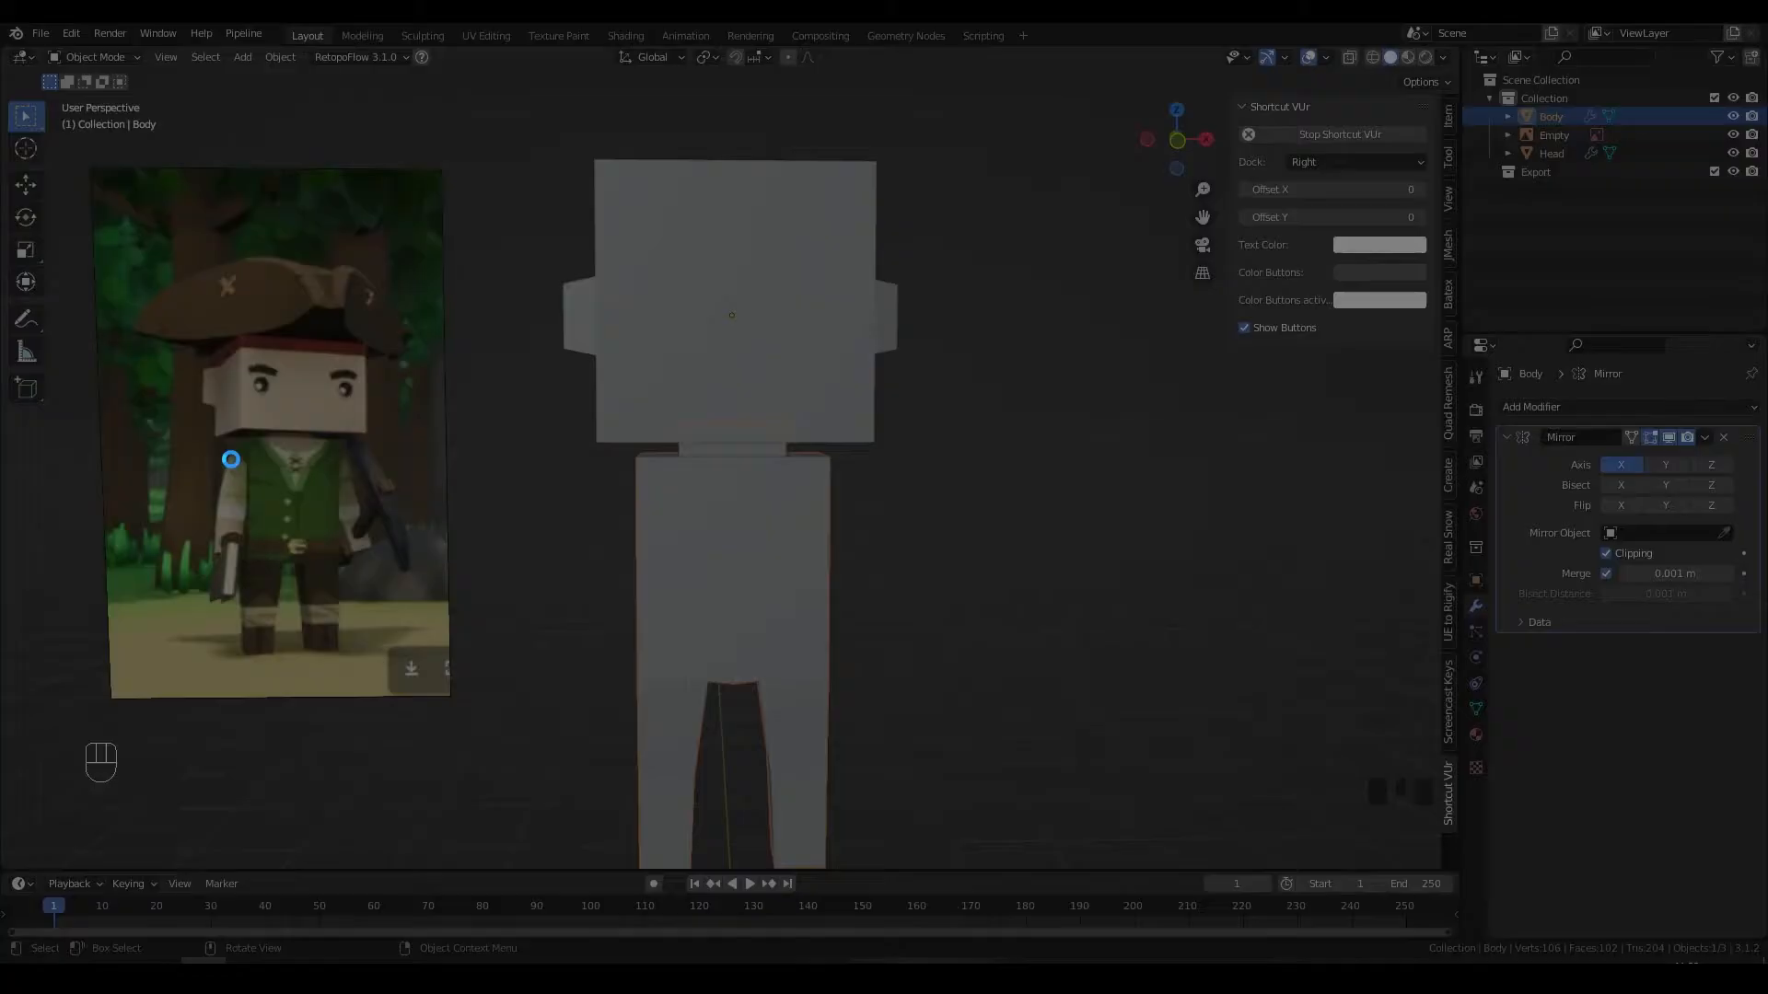
pyautogui.moveTo(136, 329); pyautogui.dragTo(444, 728)
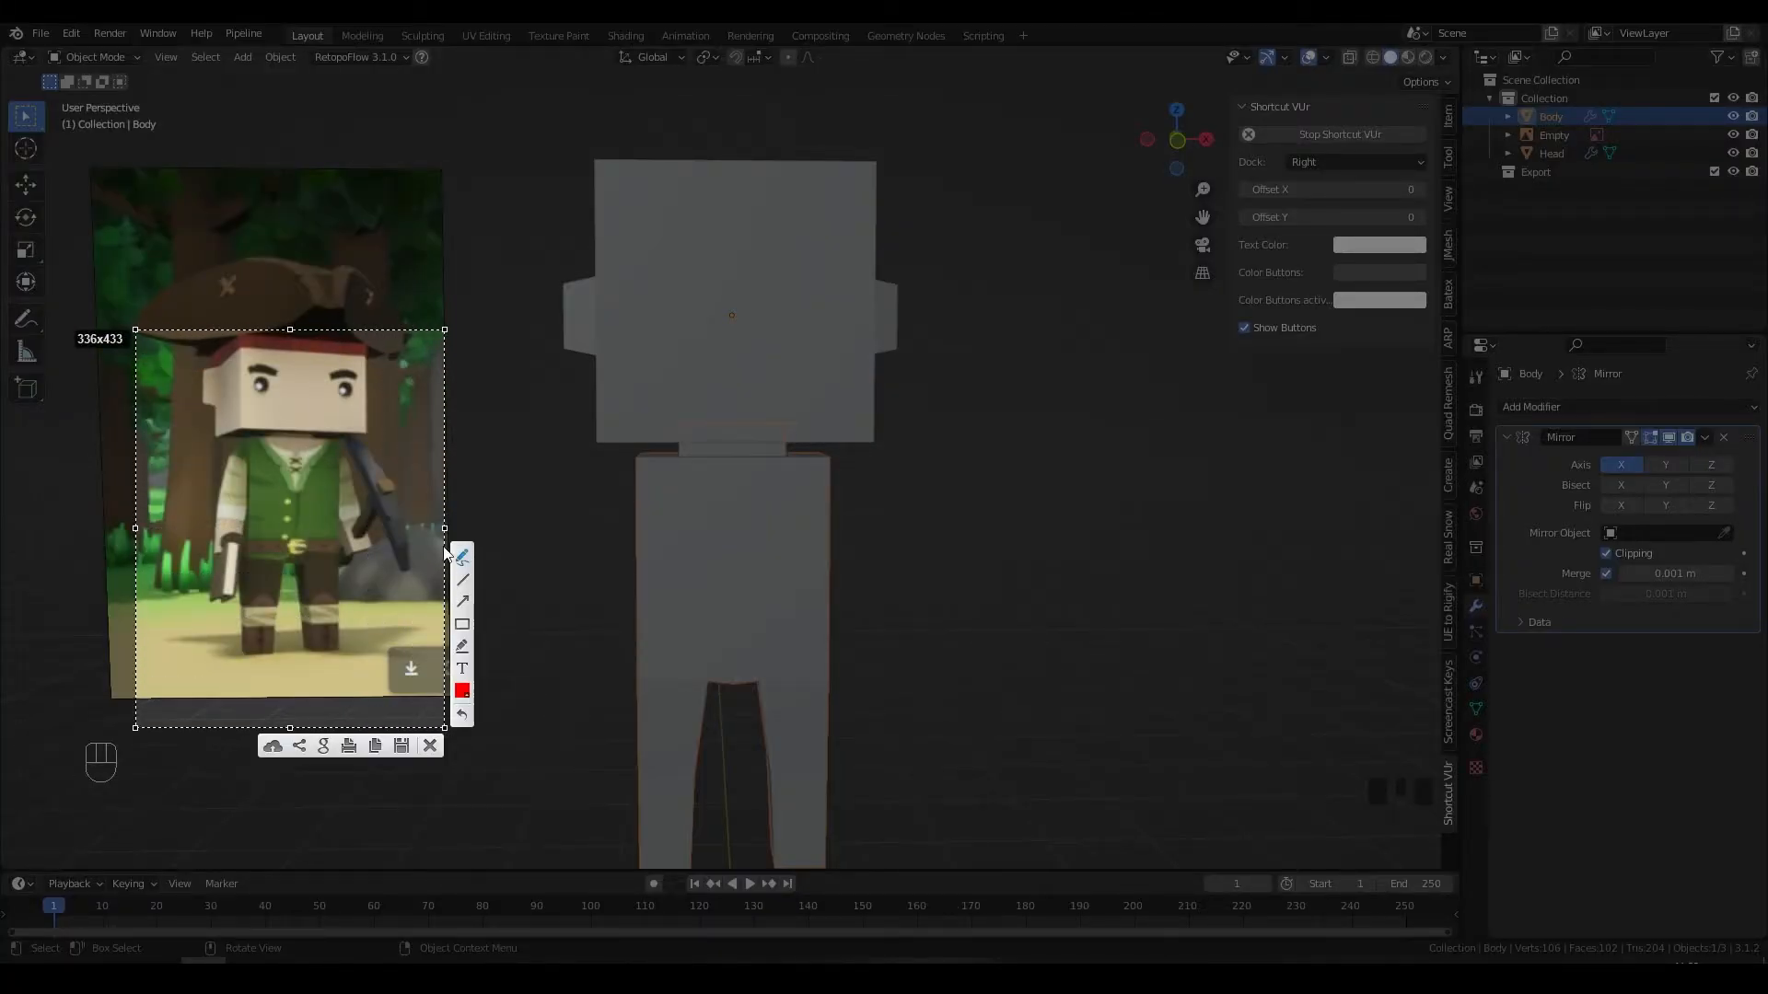
pyautogui.moveTo(210, 546); pyautogui.dragTo(239, 549)
pyautogui.hotkey('ctrl', 'z')
pyautogui.moveTo(212, 554); pyautogui.dragTo(234, 553)
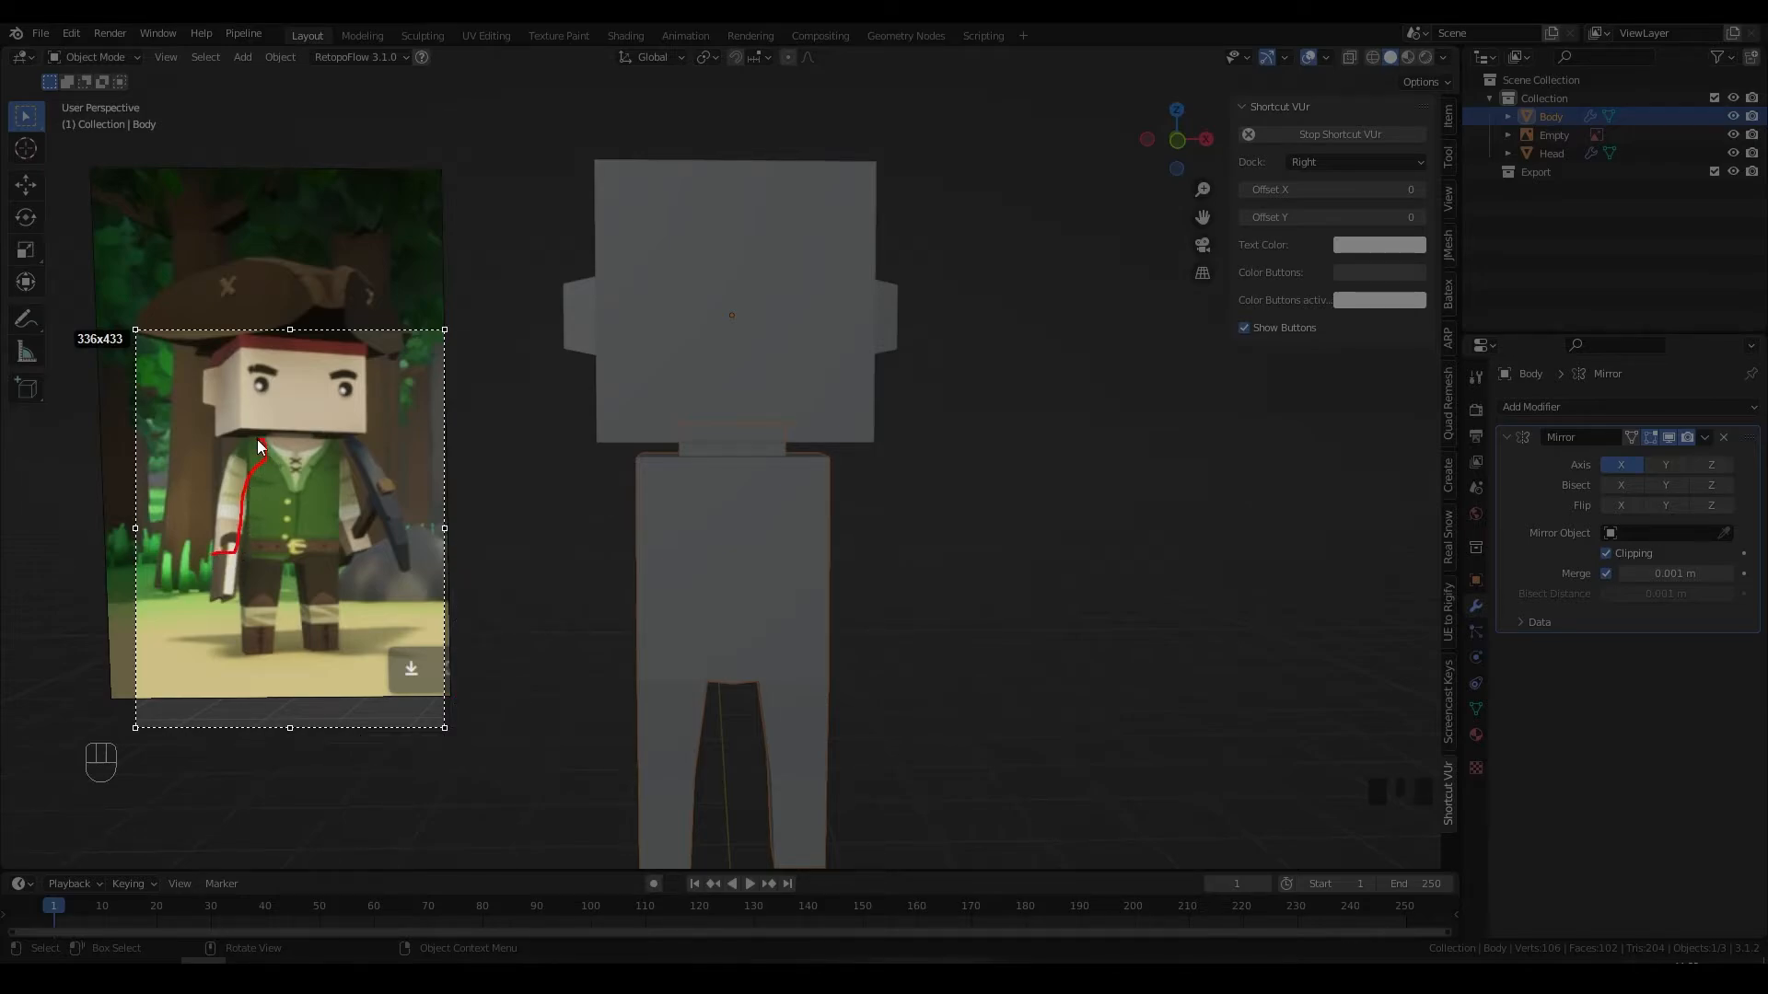
pyautogui.moveTo(213, 523); pyautogui.dragTo(209, 554)
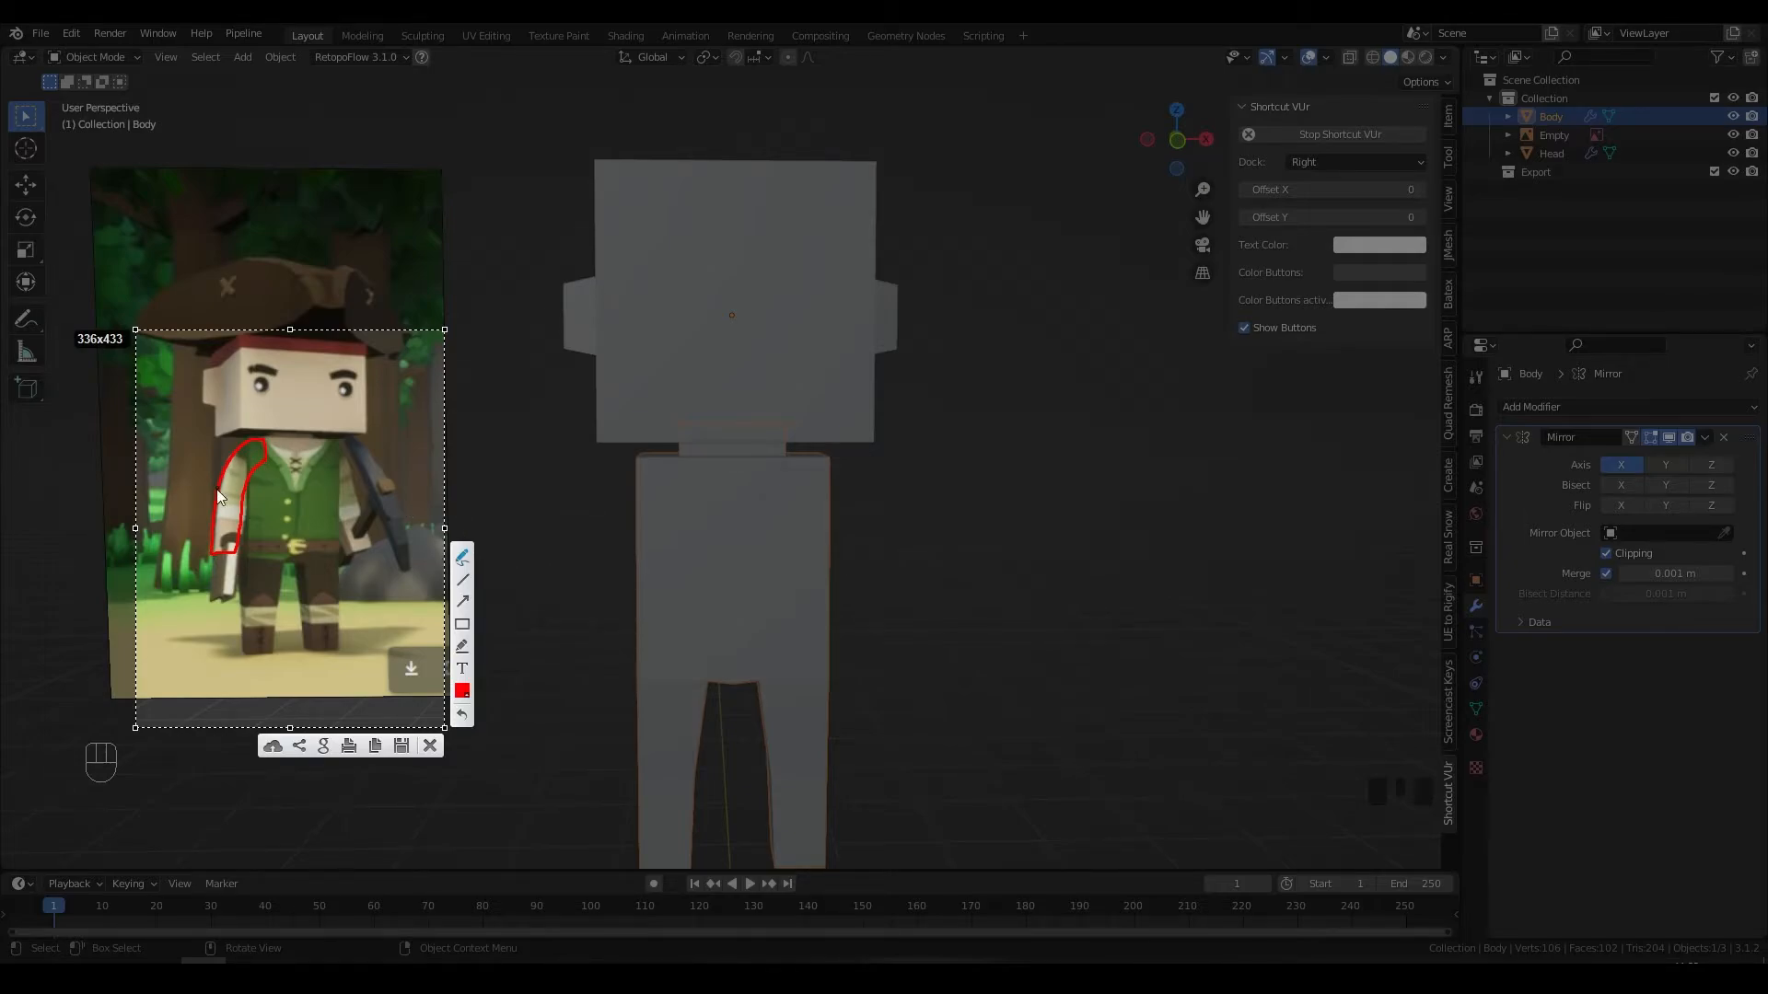
pyautogui.press('Escape')
# Step: Zoom in on the reference character's torso and arm for a closer look
pyautogui.keyDown('alt'); pyautogui.scroll(6, 195, 488); pyautogui.keyUp('alt')
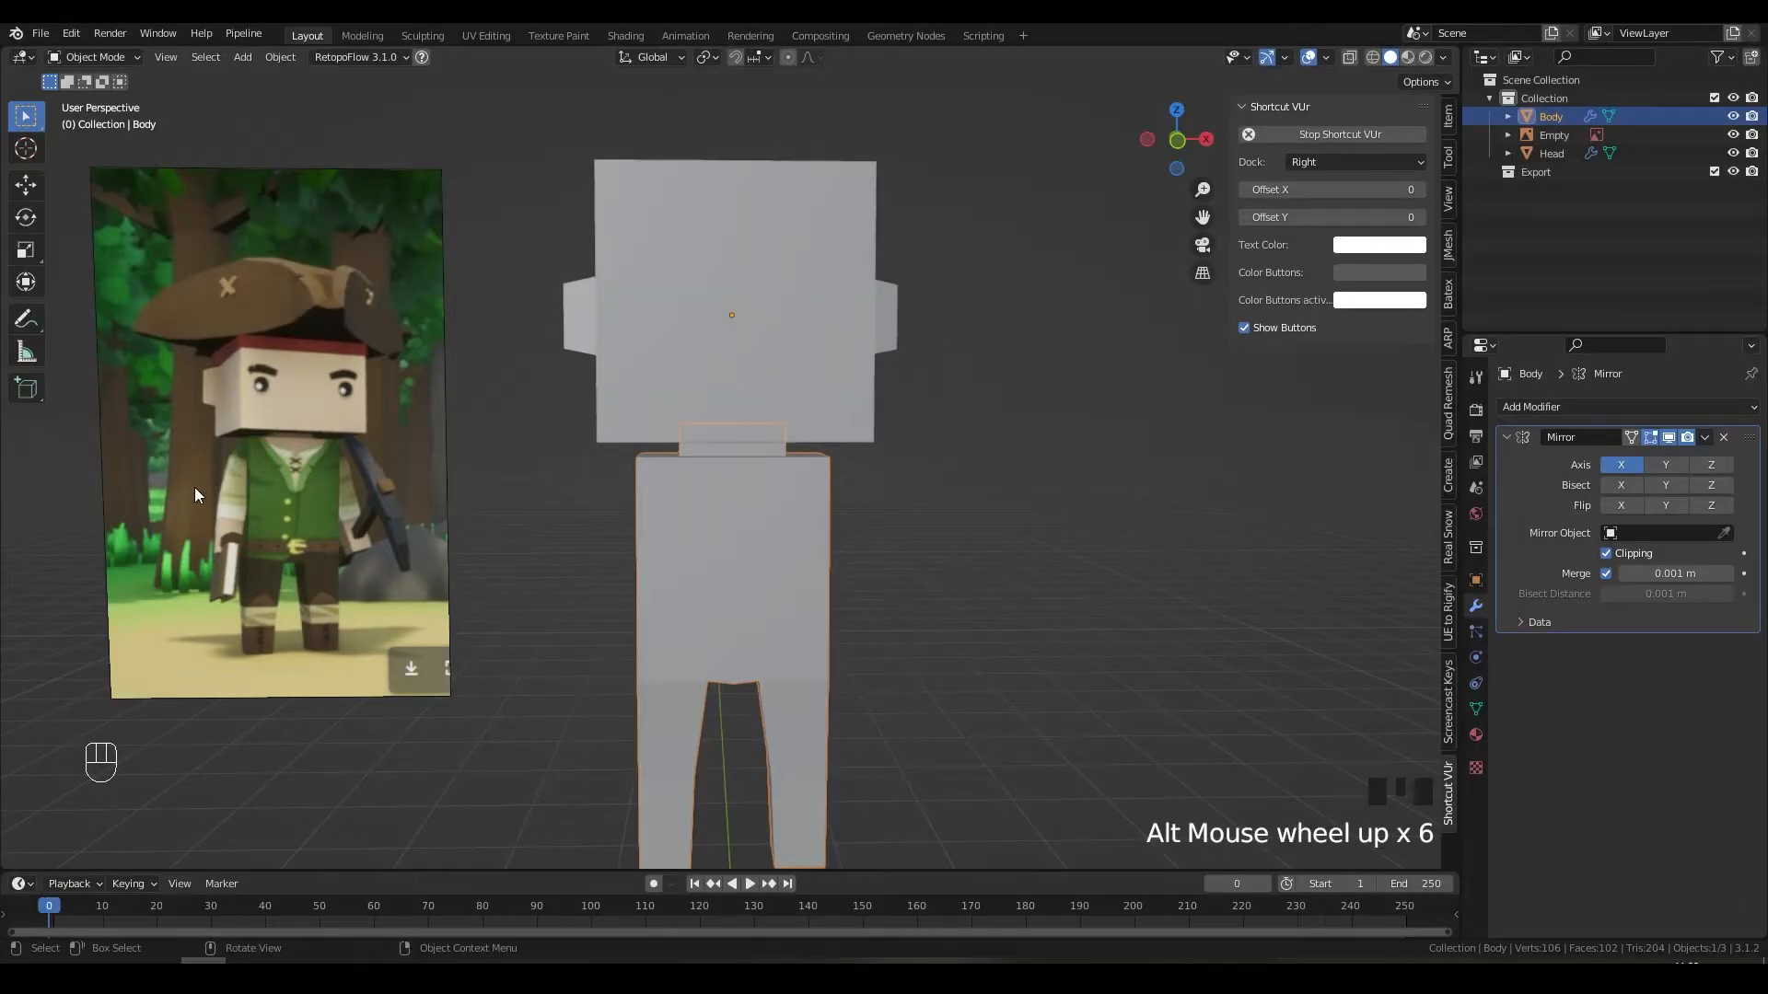
pyautogui.keyDown('alt'); pyautogui.middleClick(263, 525); pyautogui.keyUp('alt')
pyautogui.scroll(-2, 651, 506)
pyautogui.moveTo(652, 506); pyautogui.dragTo(462, 510, button='middle')
pyautogui.scroll(8, 606, 537)
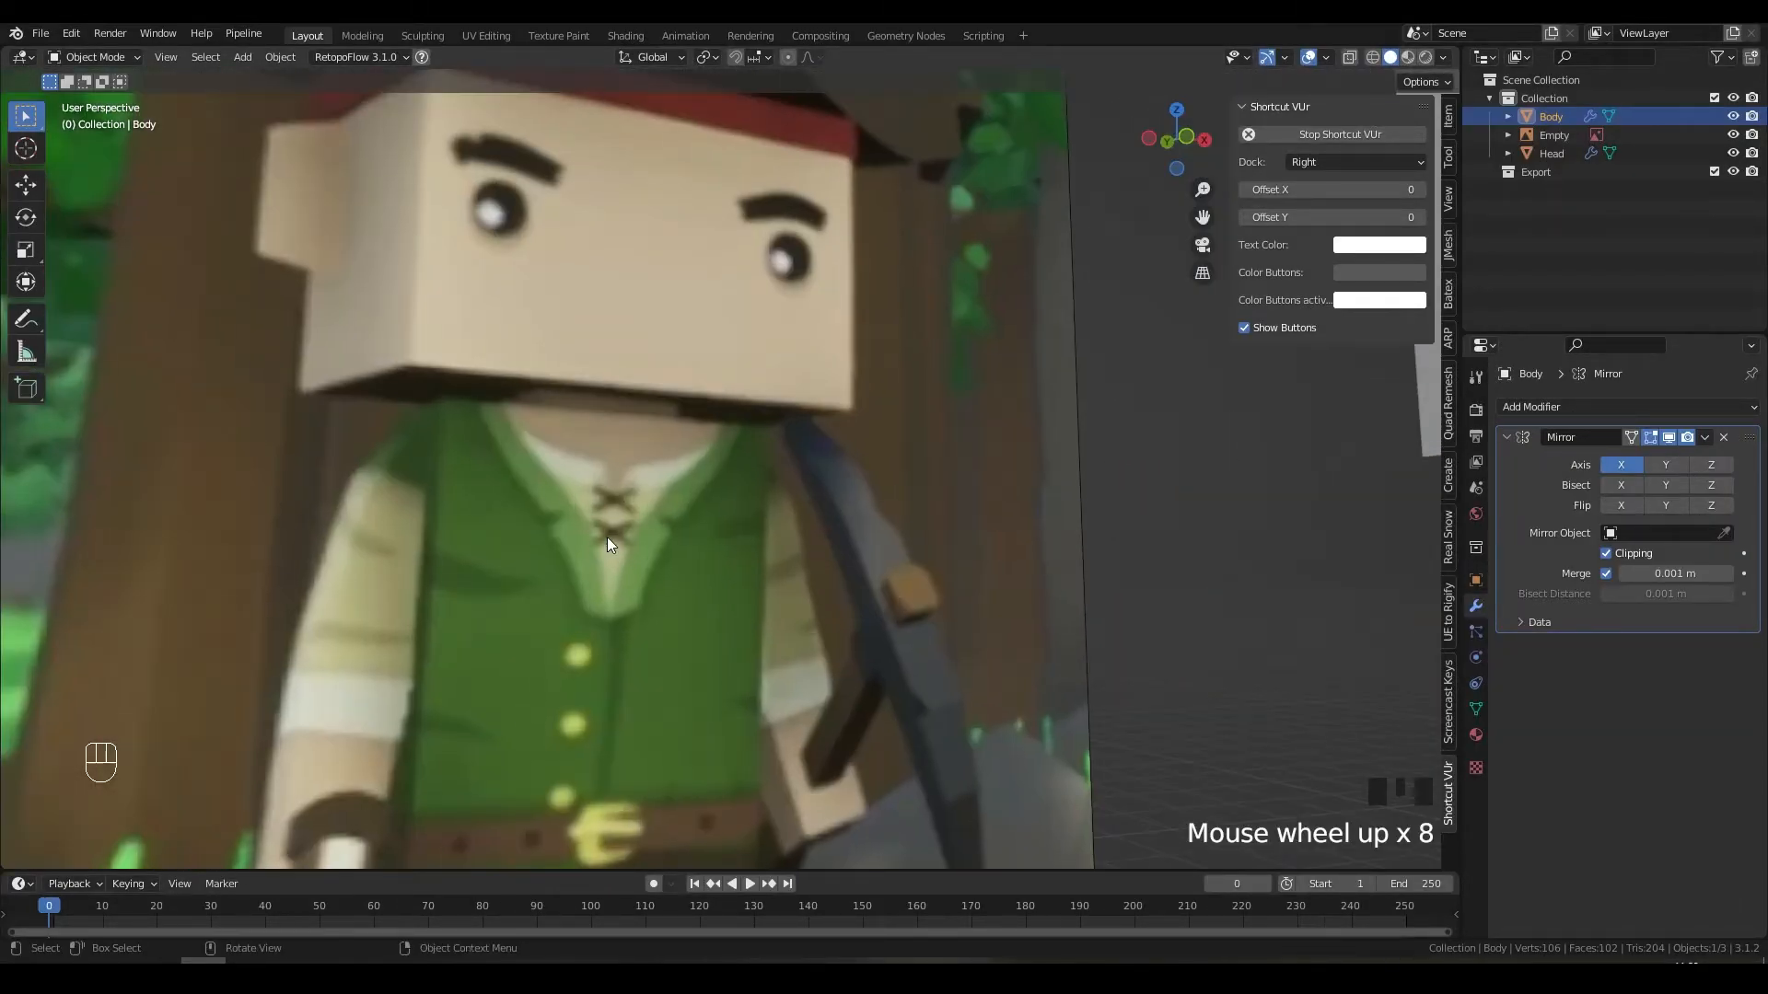
pyautogui.moveTo(606, 537); pyautogui.dragTo(634, 583, button='middle')
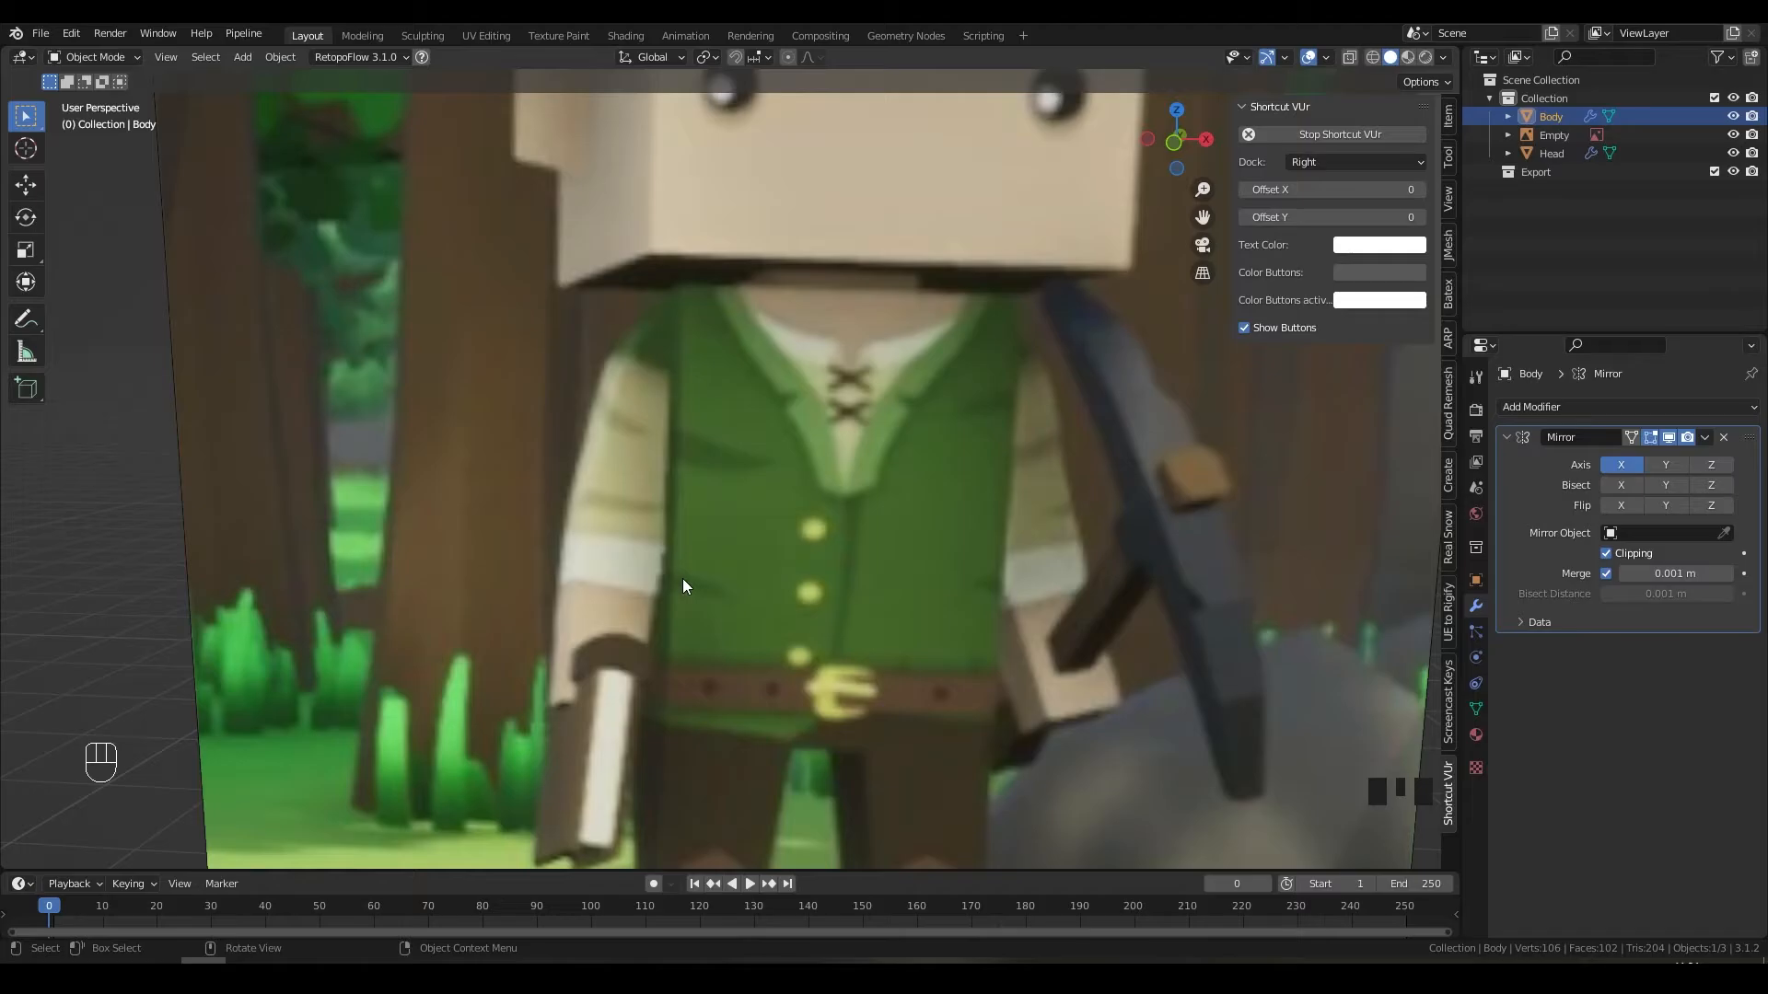
# Step: Annotate the reference's shoulder, upper arm and forearm in red, numbered 1 to 3
pyautogui.press('Print')
pyautogui.moveTo(408, 239); pyautogui.dragTo(941, 764)
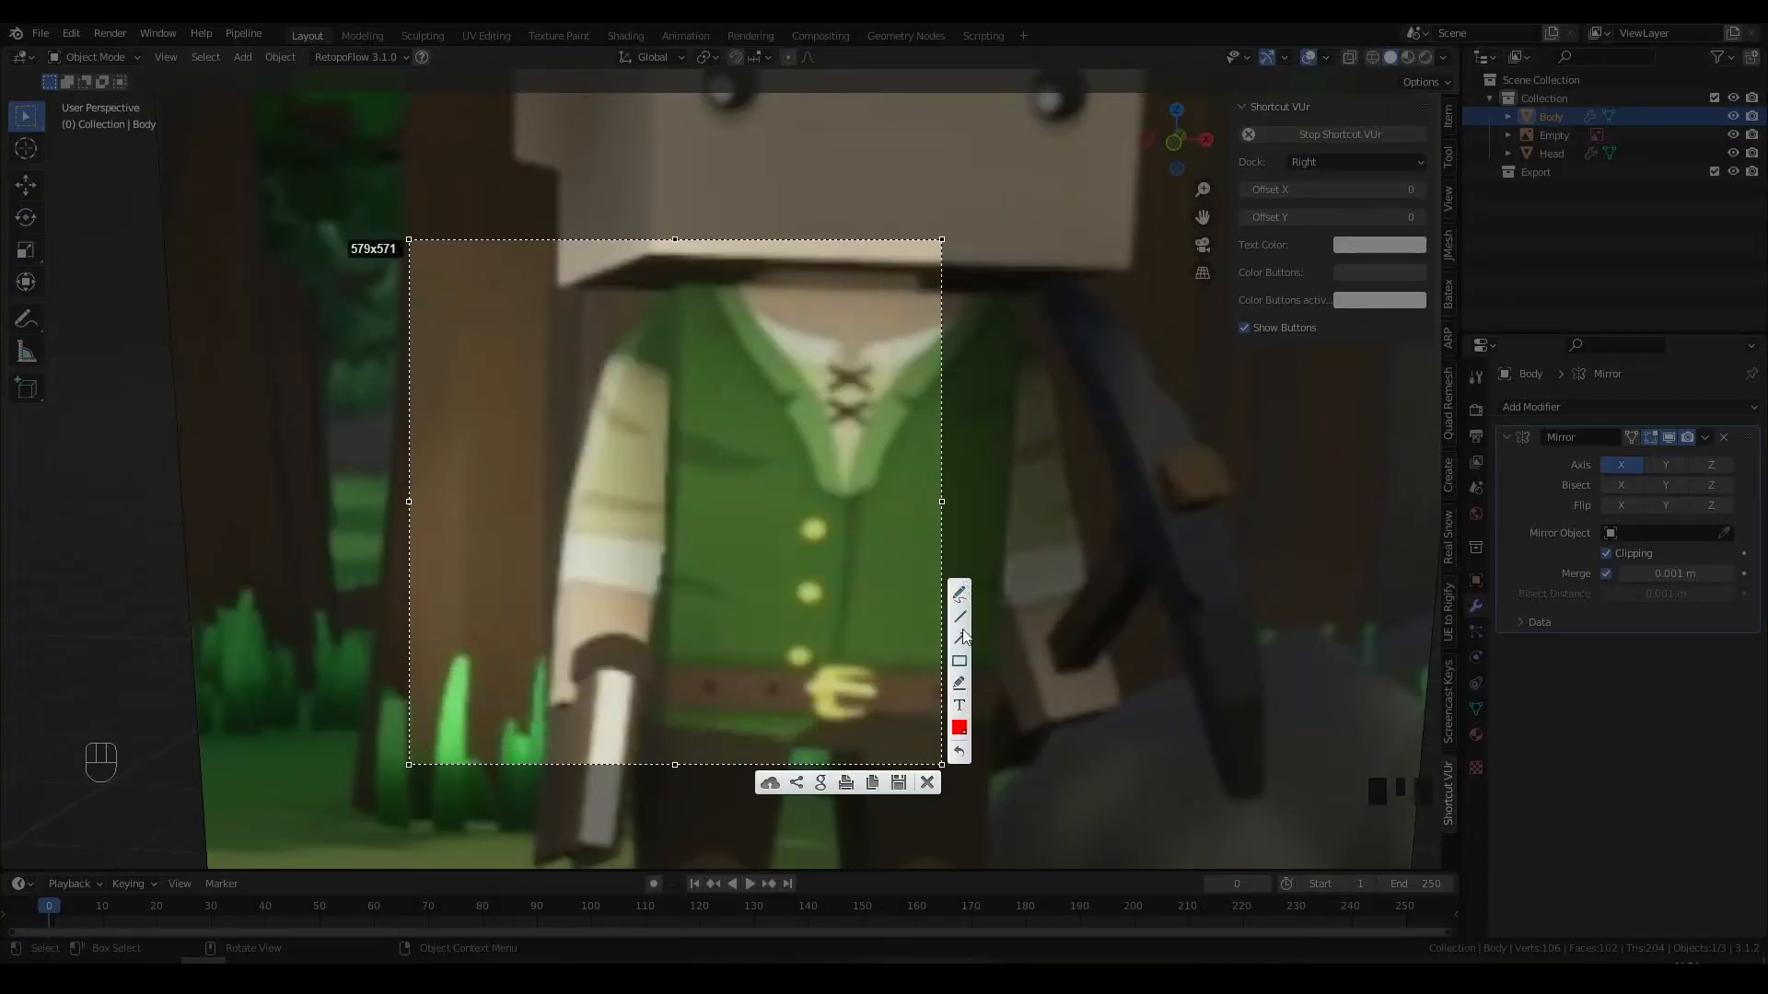
pyautogui.click(960, 588)
pyautogui.moveTo(716, 281)
pyautogui.mouseDown()
pyautogui.moveTo(739, 376)
pyautogui.moveTo(625, 322)
pyautogui.mouseUp()
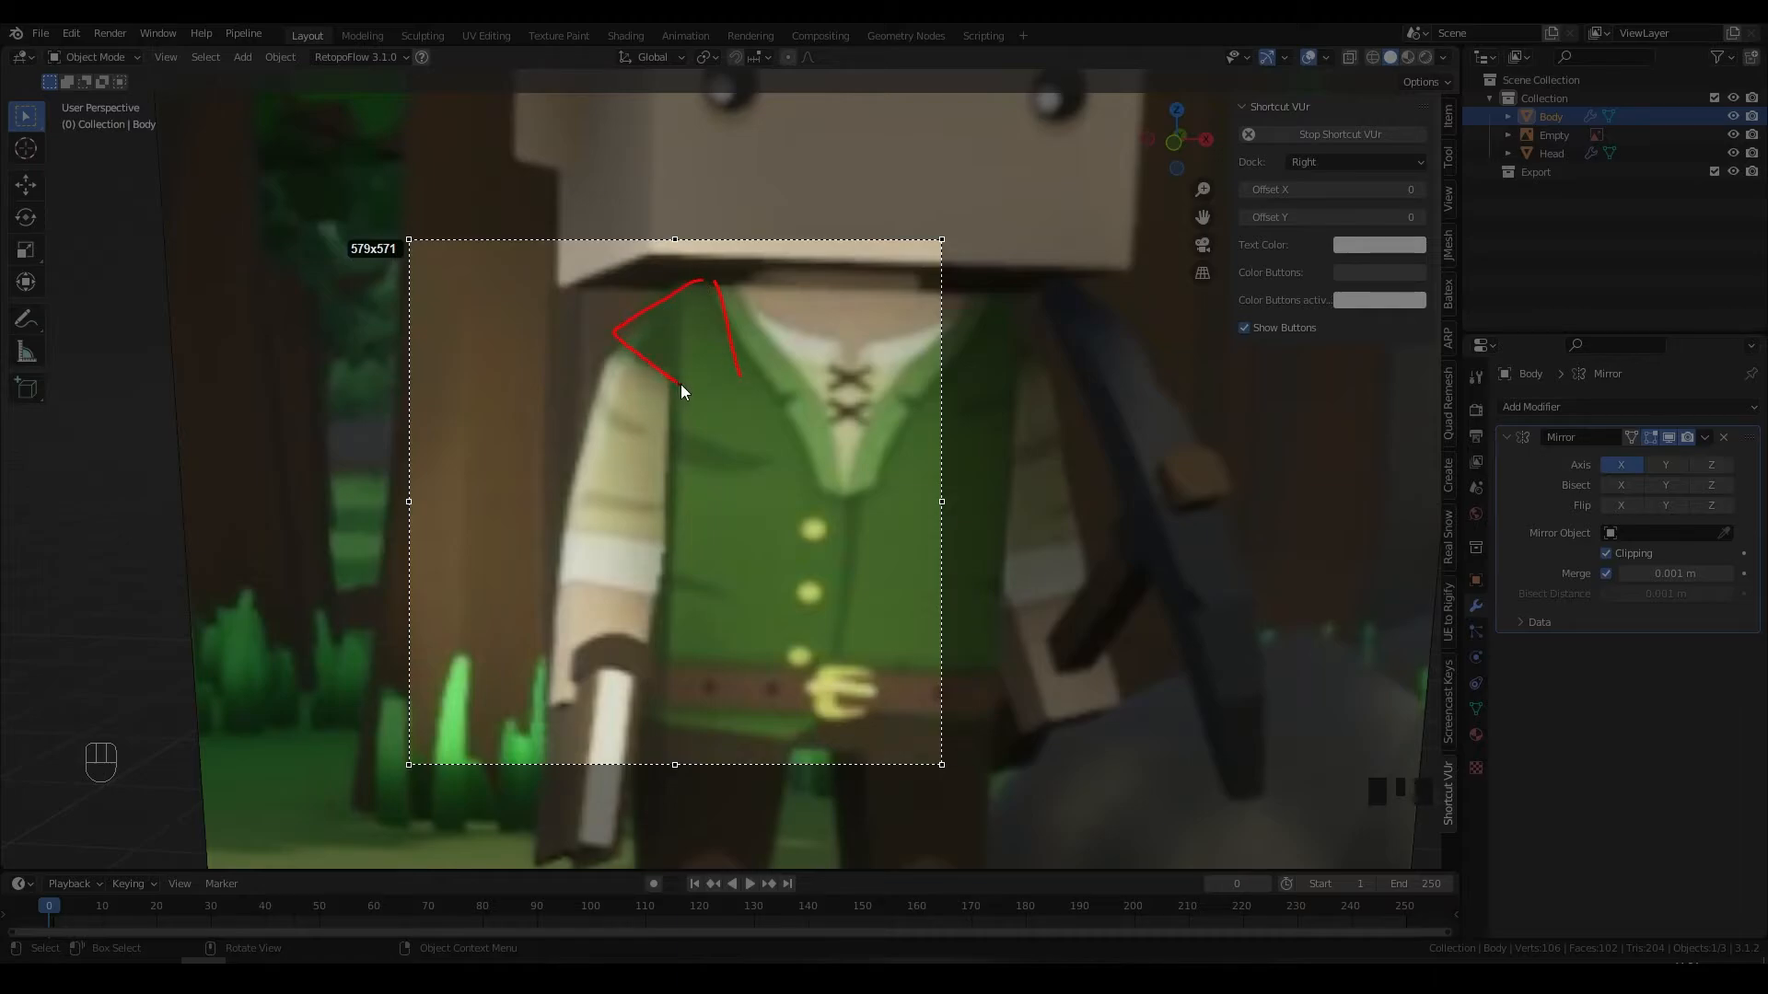
pyautogui.moveTo(681, 384); pyautogui.dragTo(746, 378)
pyautogui.moveTo(652, 481); pyautogui.dragTo(700, 373)
pyautogui.moveTo(574, 501); pyautogui.dragTo(628, 721)
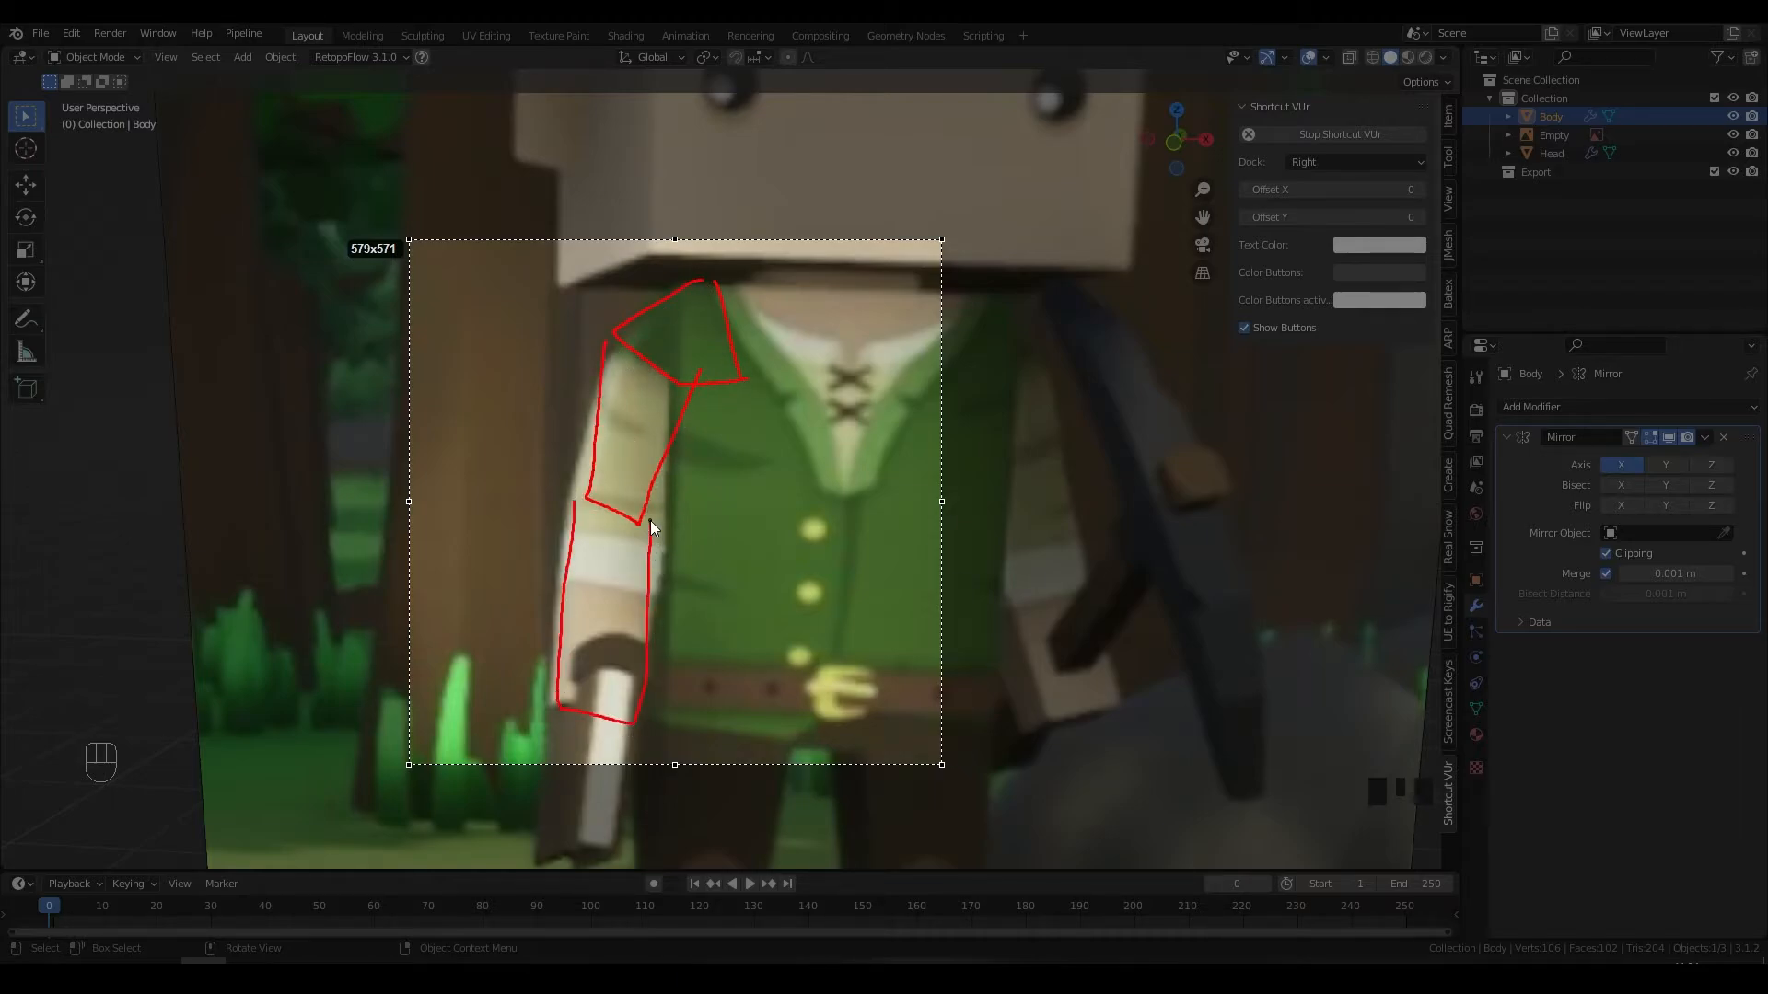
pyautogui.moveTo(683, 324); pyautogui.dragTo(689, 341)
pyautogui.moveTo(632, 408); pyautogui.dragTo(646, 441)
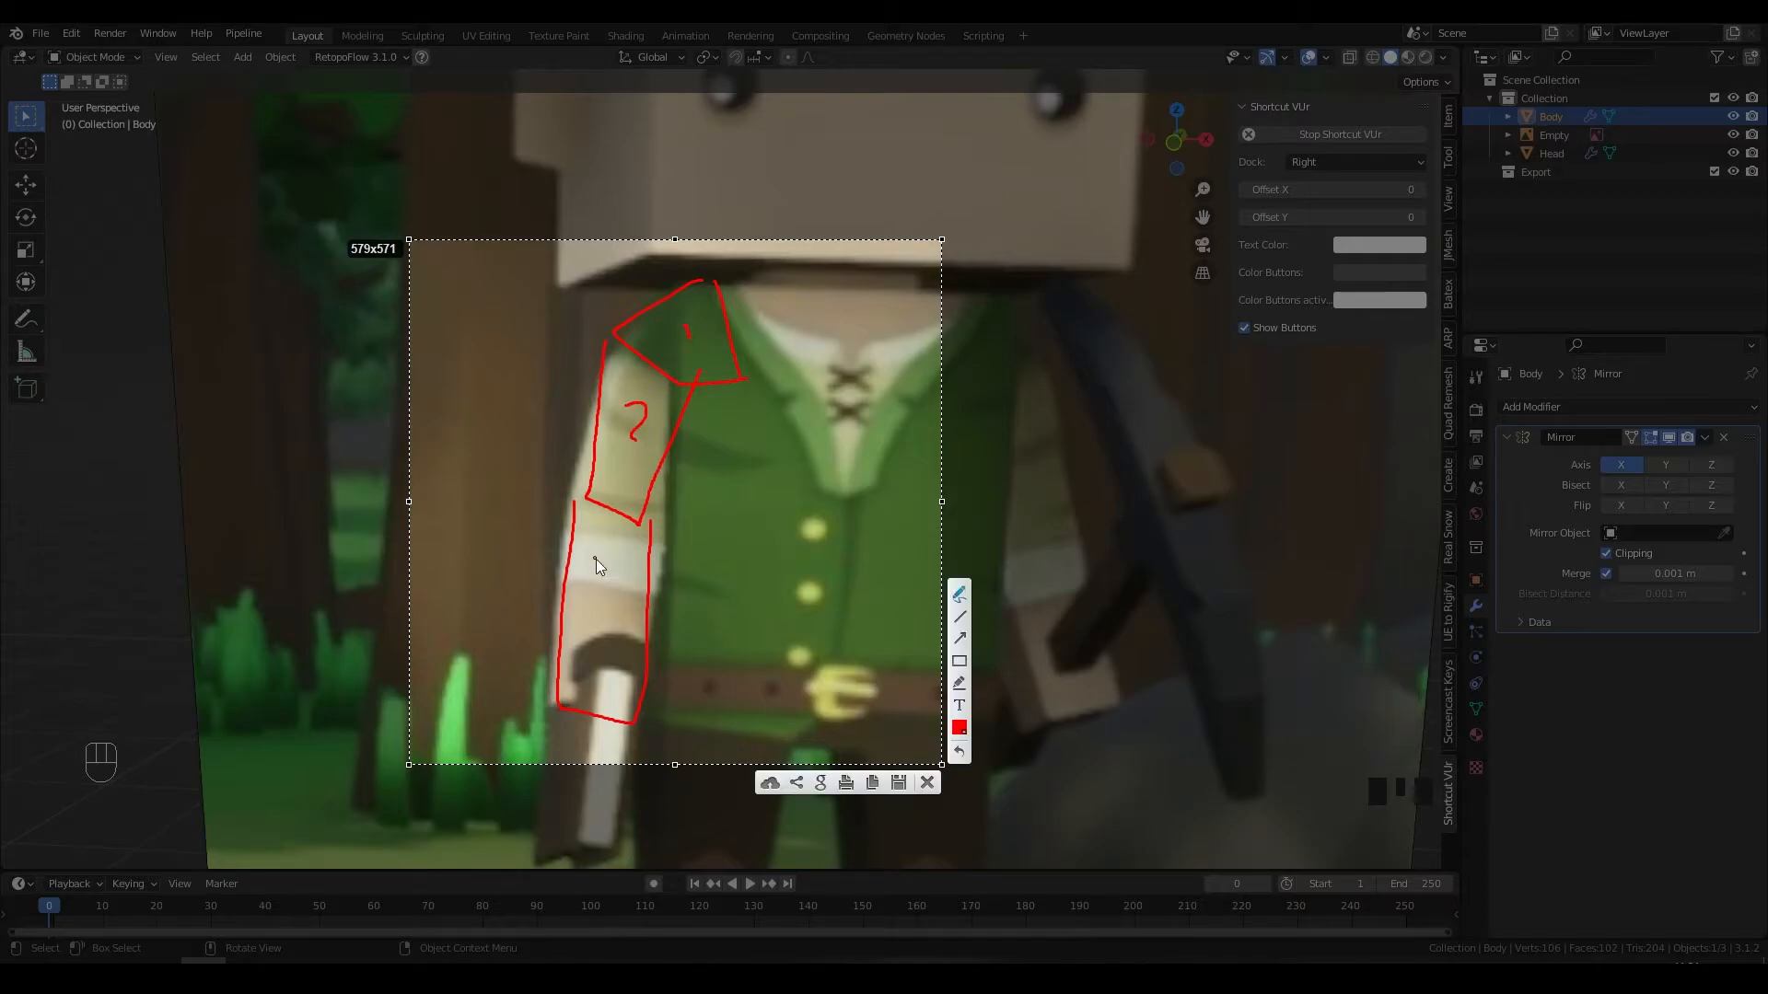
pyautogui.moveTo(604, 571); pyautogui.dragTo(599, 622)
pyautogui.press('Escape')
# Step: In front view, move Body and Head down along Z until the feet touch the ground line
pyautogui.scroll(-13, 781, 570)
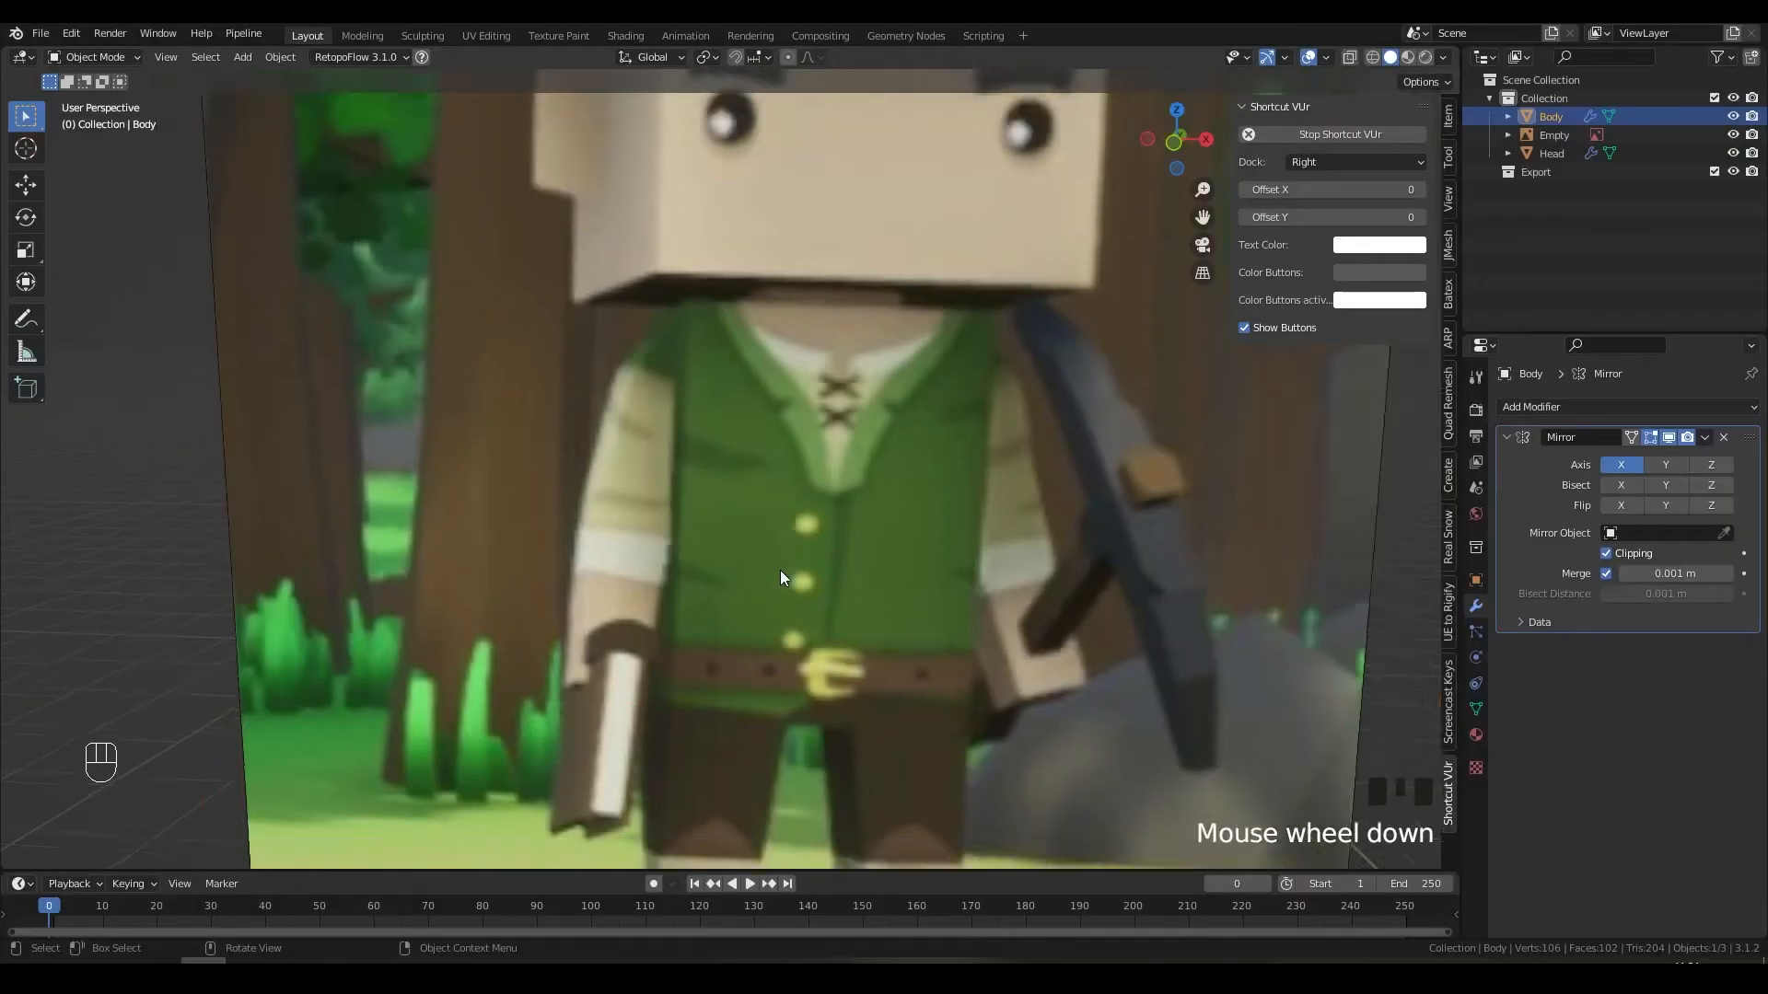
pyautogui.keyDown('shift'); pyautogui.moveTo(1069, 549); pyautogui.dragTo(952, 532, button='middle'); pyautogui.keyUp('shift')
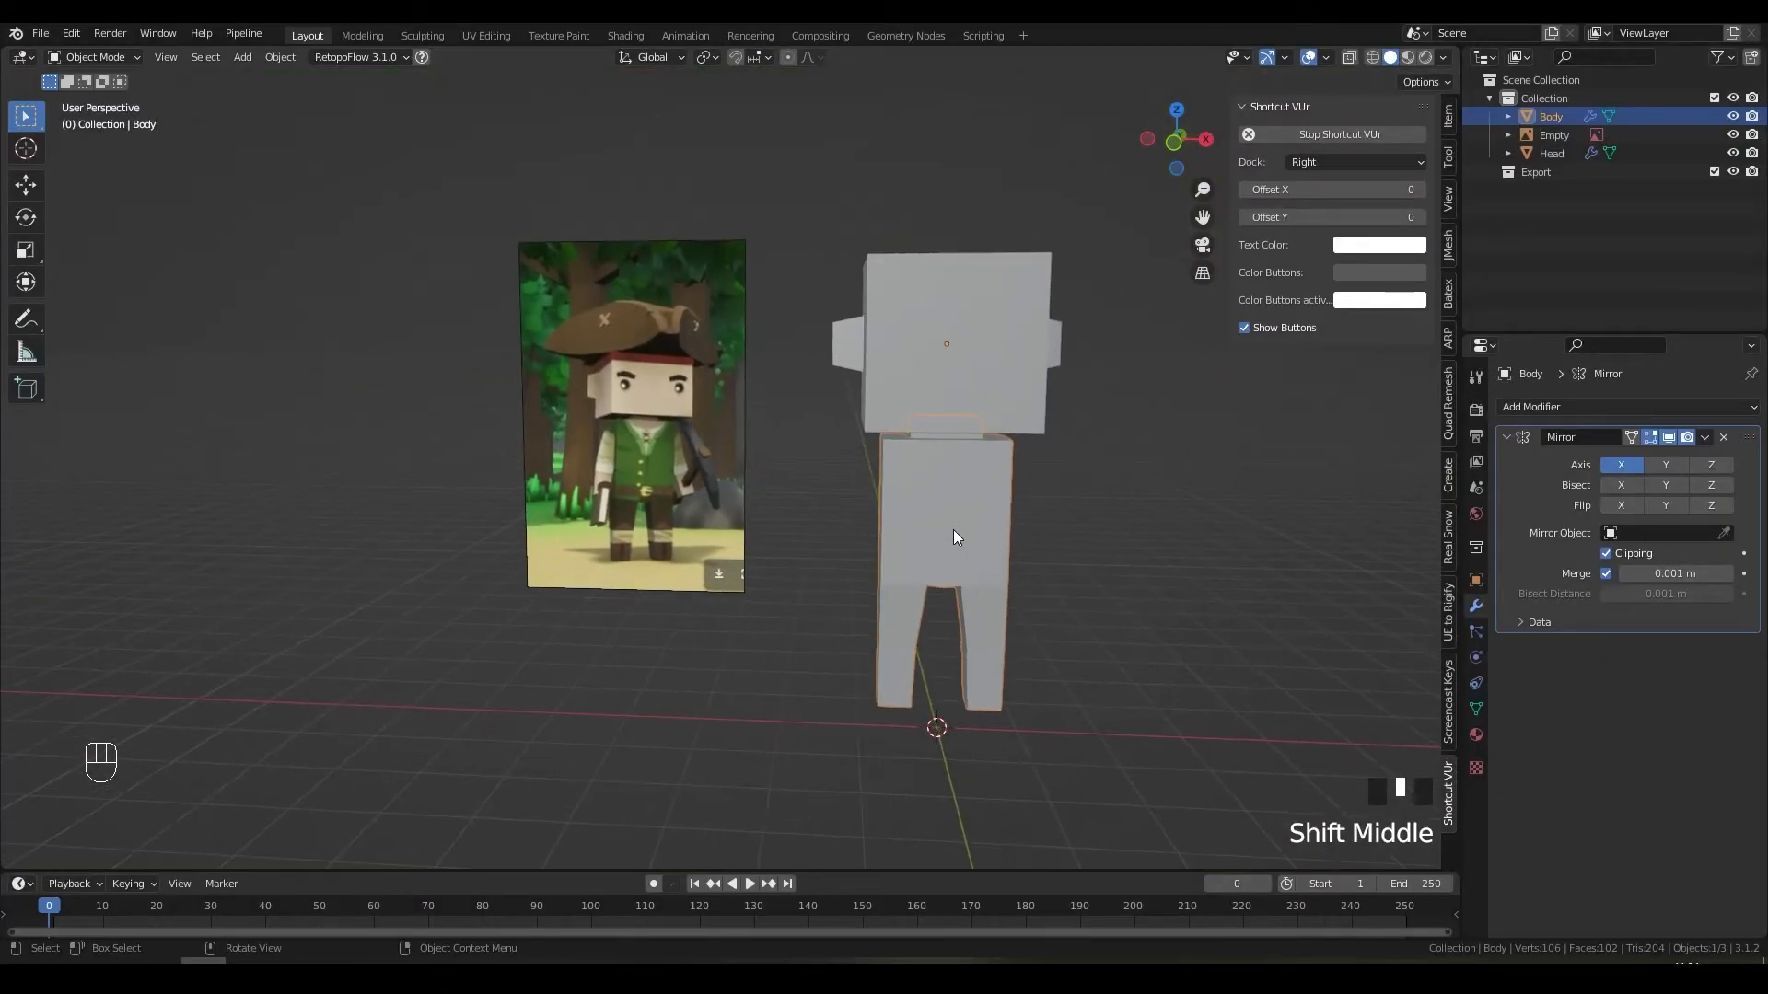
pyautogui.press('KP_1')
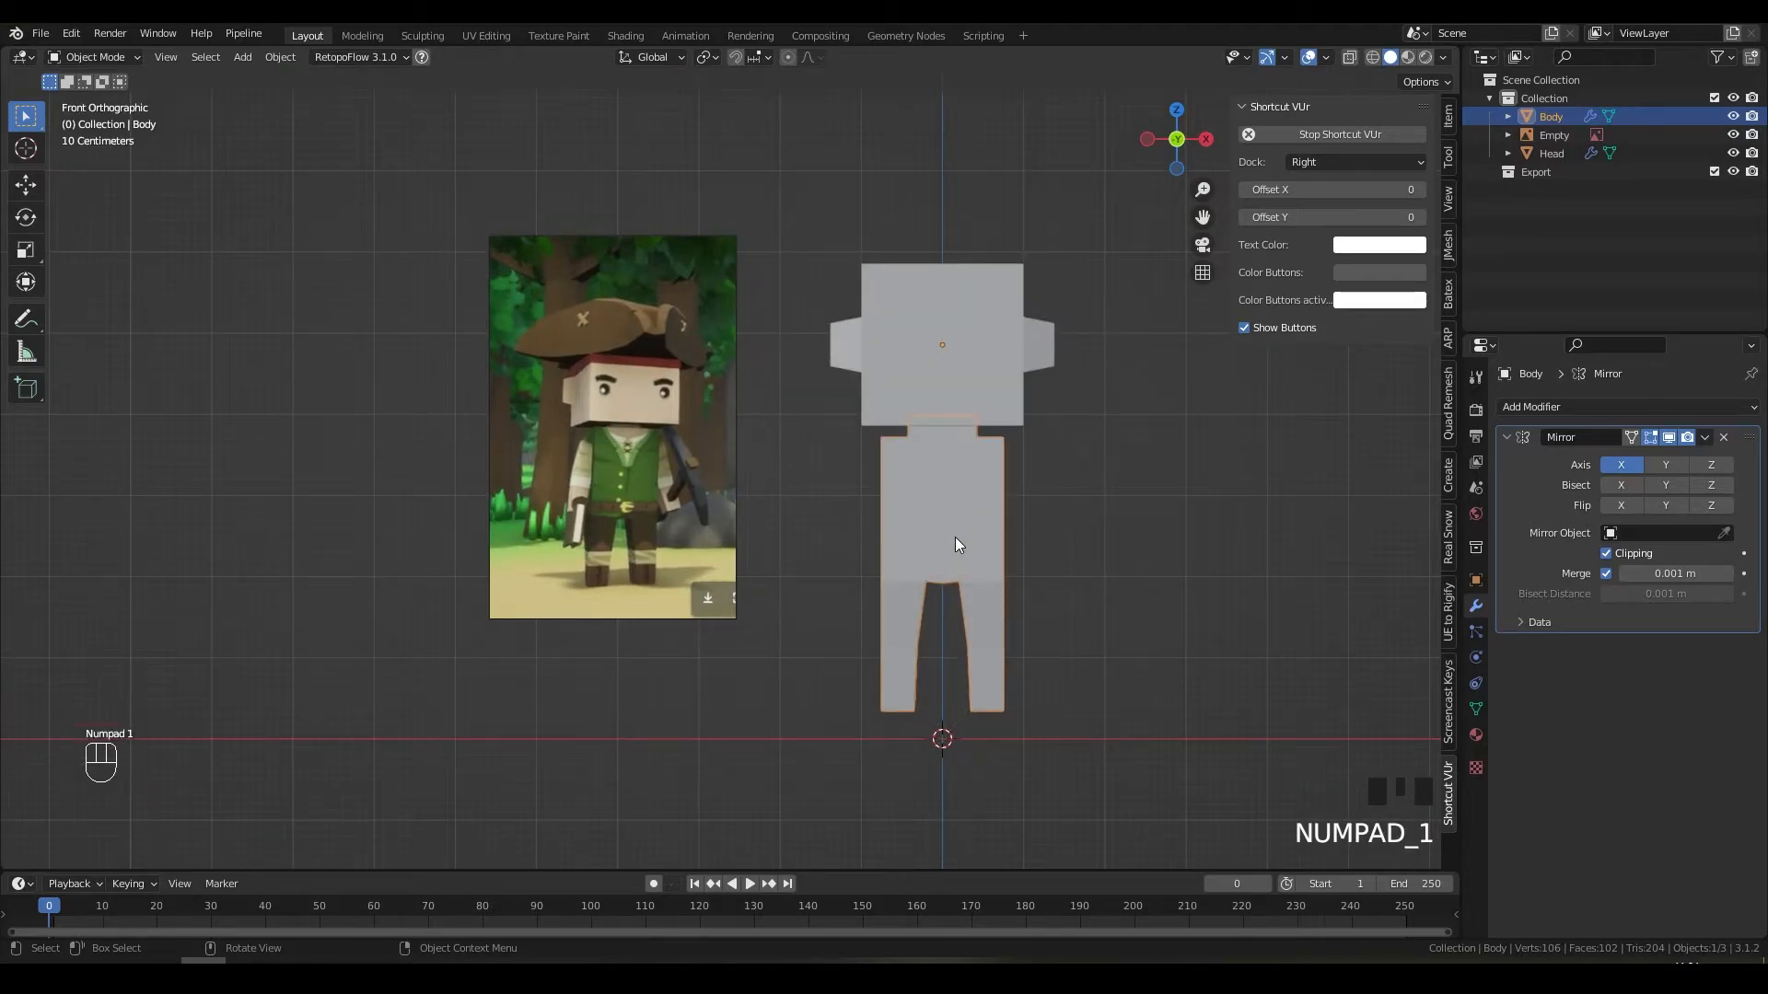
pyautogui.click(829, 365)
pyautogui.press('g')
pyautogui.press('z')
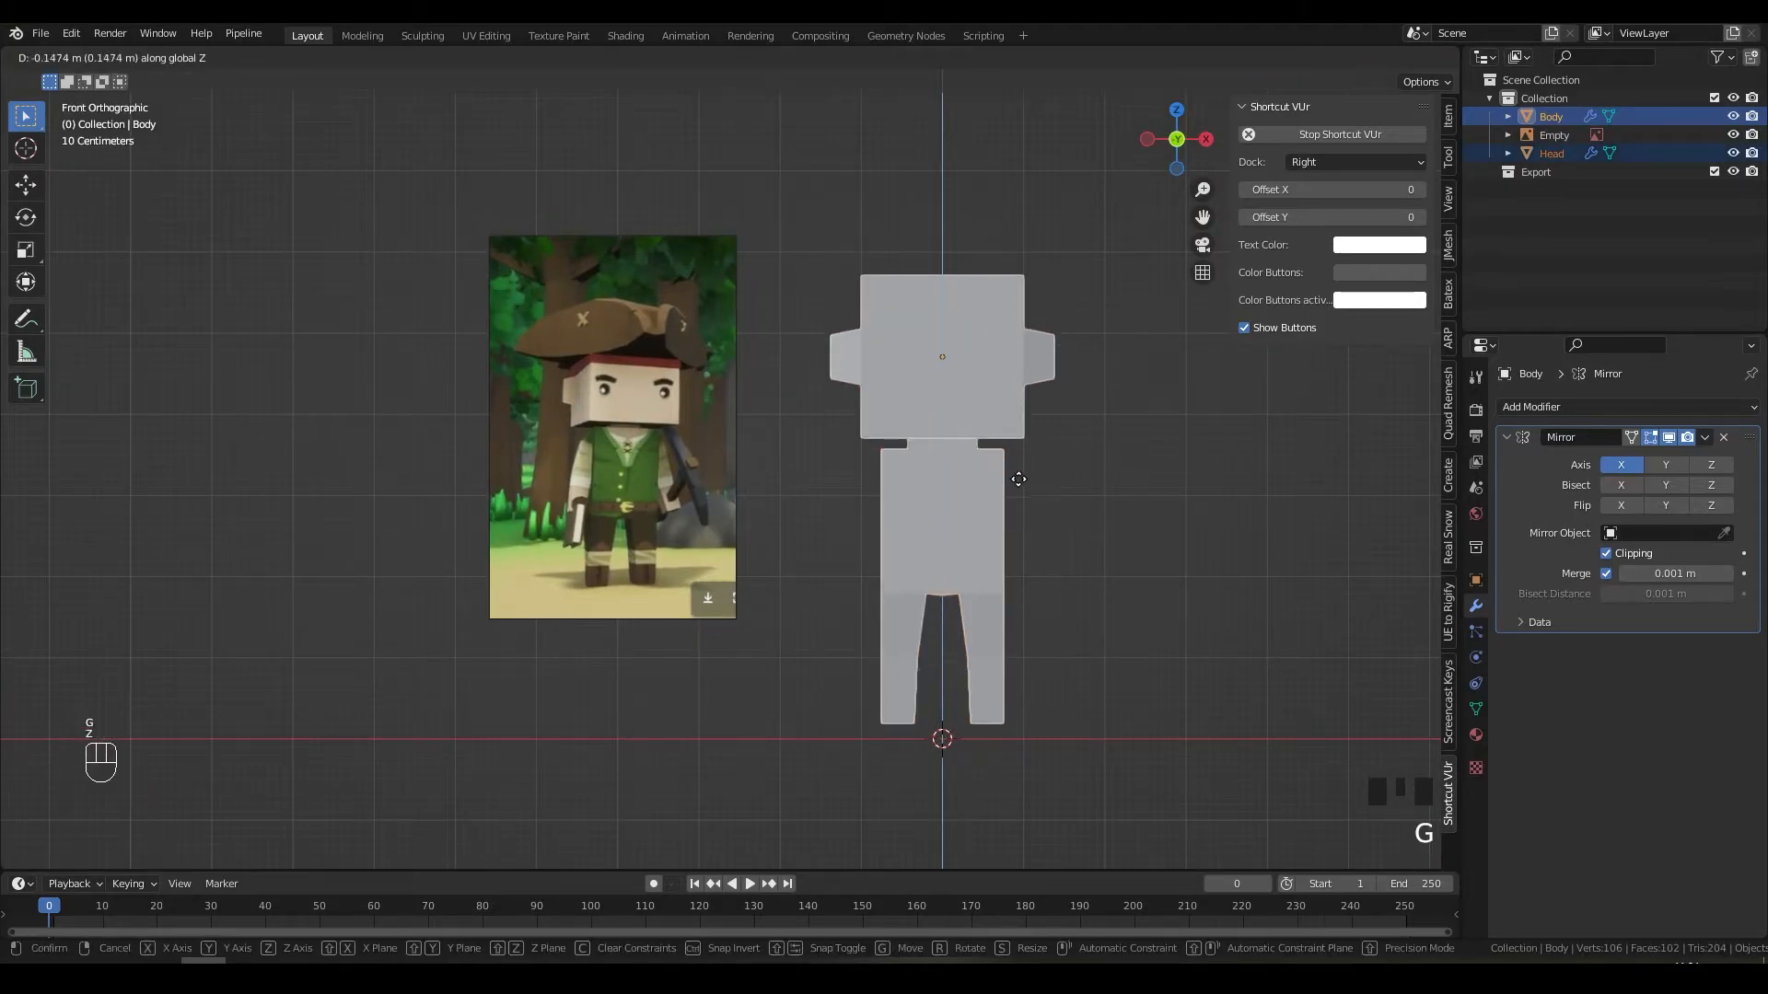
pyautogui.click(1029, 500)
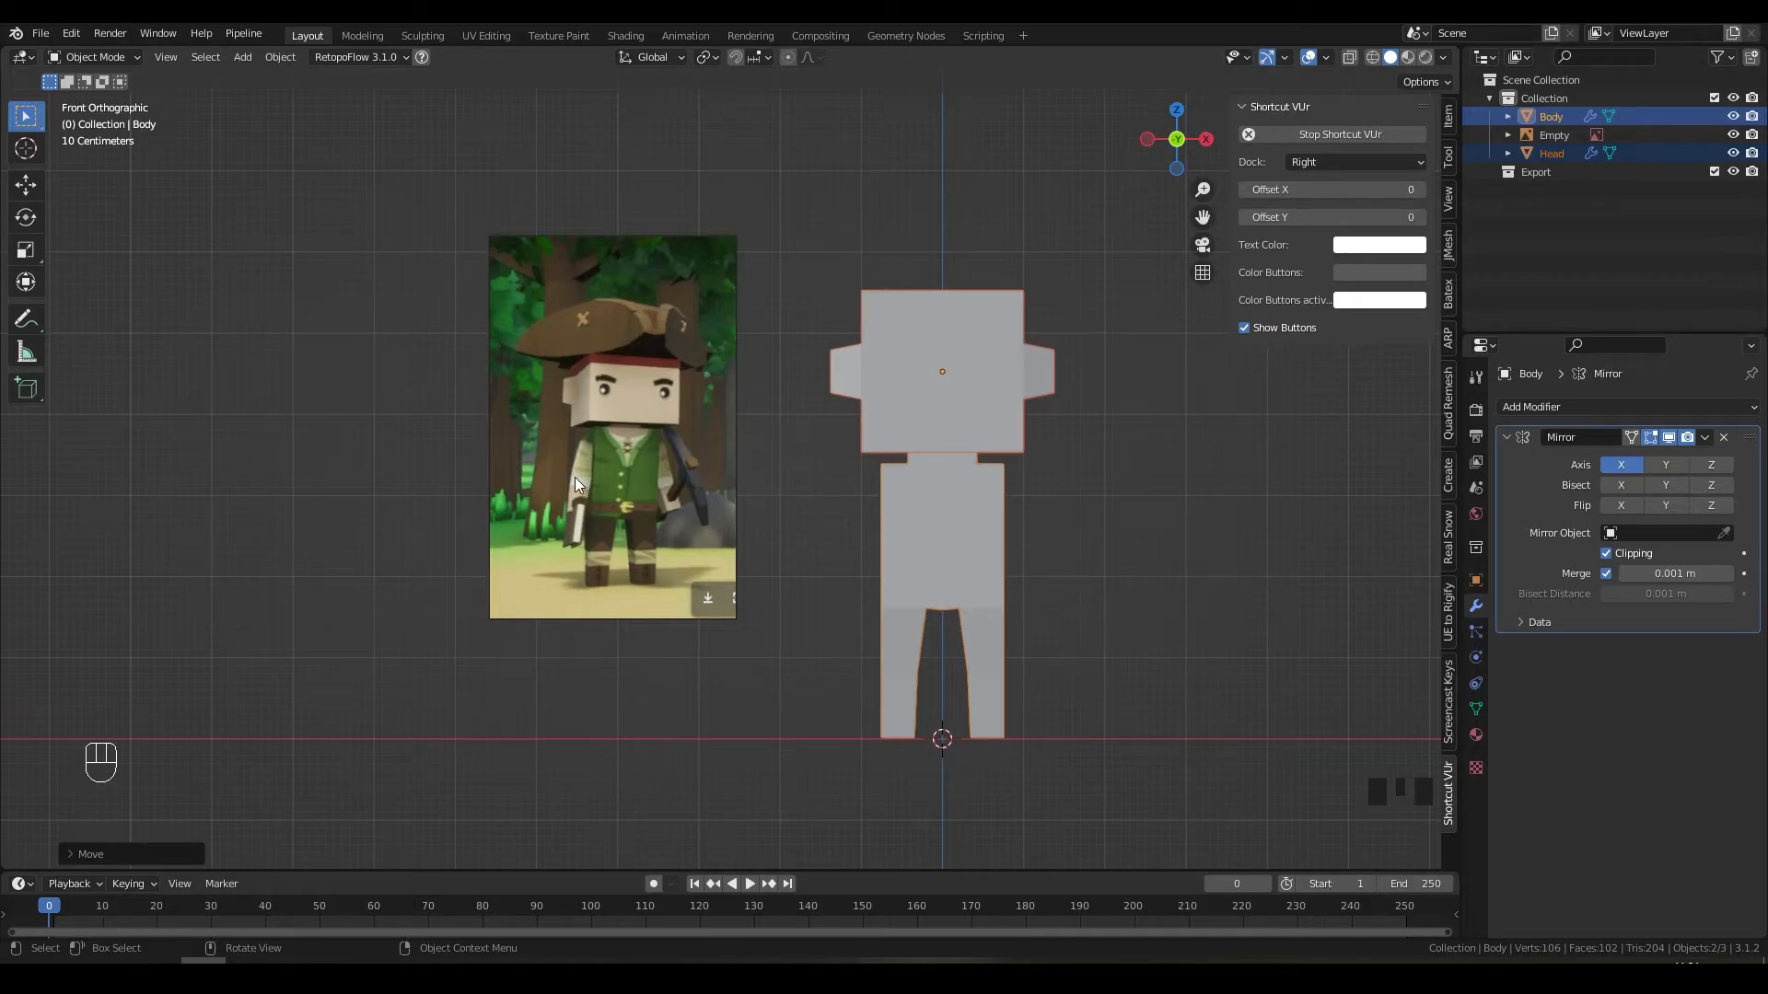
# Step: Frame the view toward the reference picture and begin a new screen capture
pyautogui.scroll(2, 983, 541)
pyautogui.keyDown('shift'); pyautogui.moveTo(1022, 580); pyautogui.dragTo(765, 561, button='middle'); pyautogui.keyUp('shift')
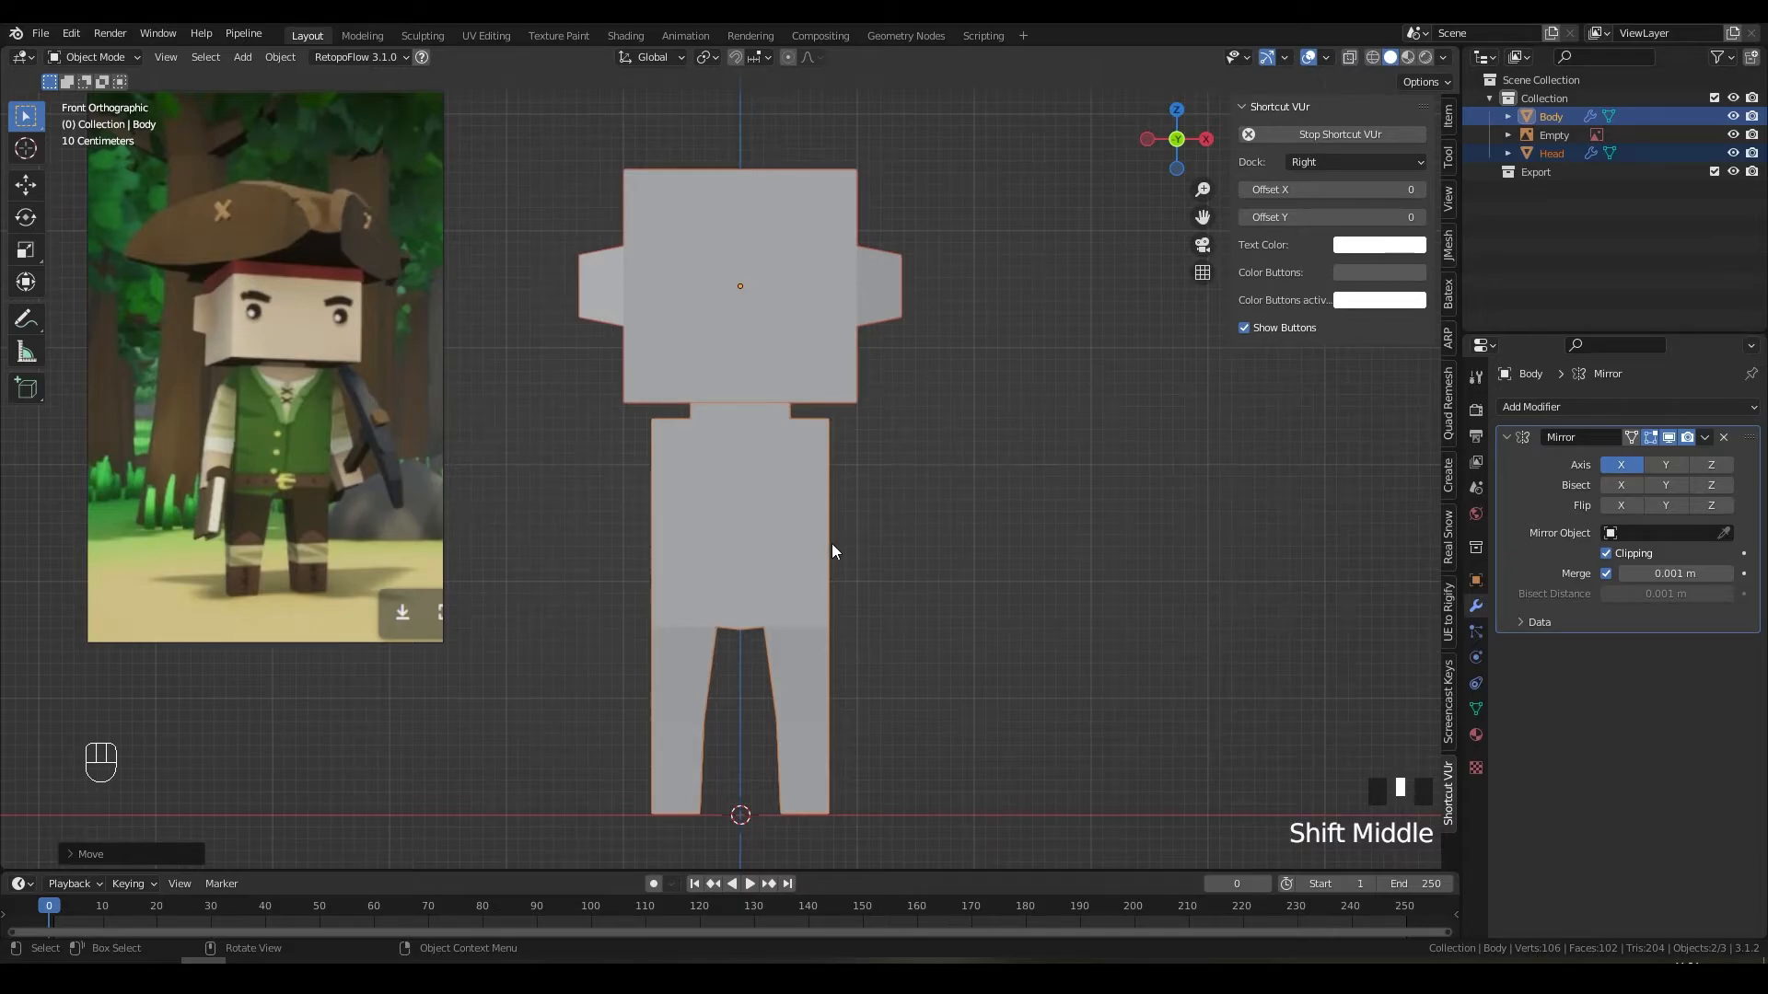
pyautogui.scroll(-1, 773, 540)
pyautogui.press('Print')
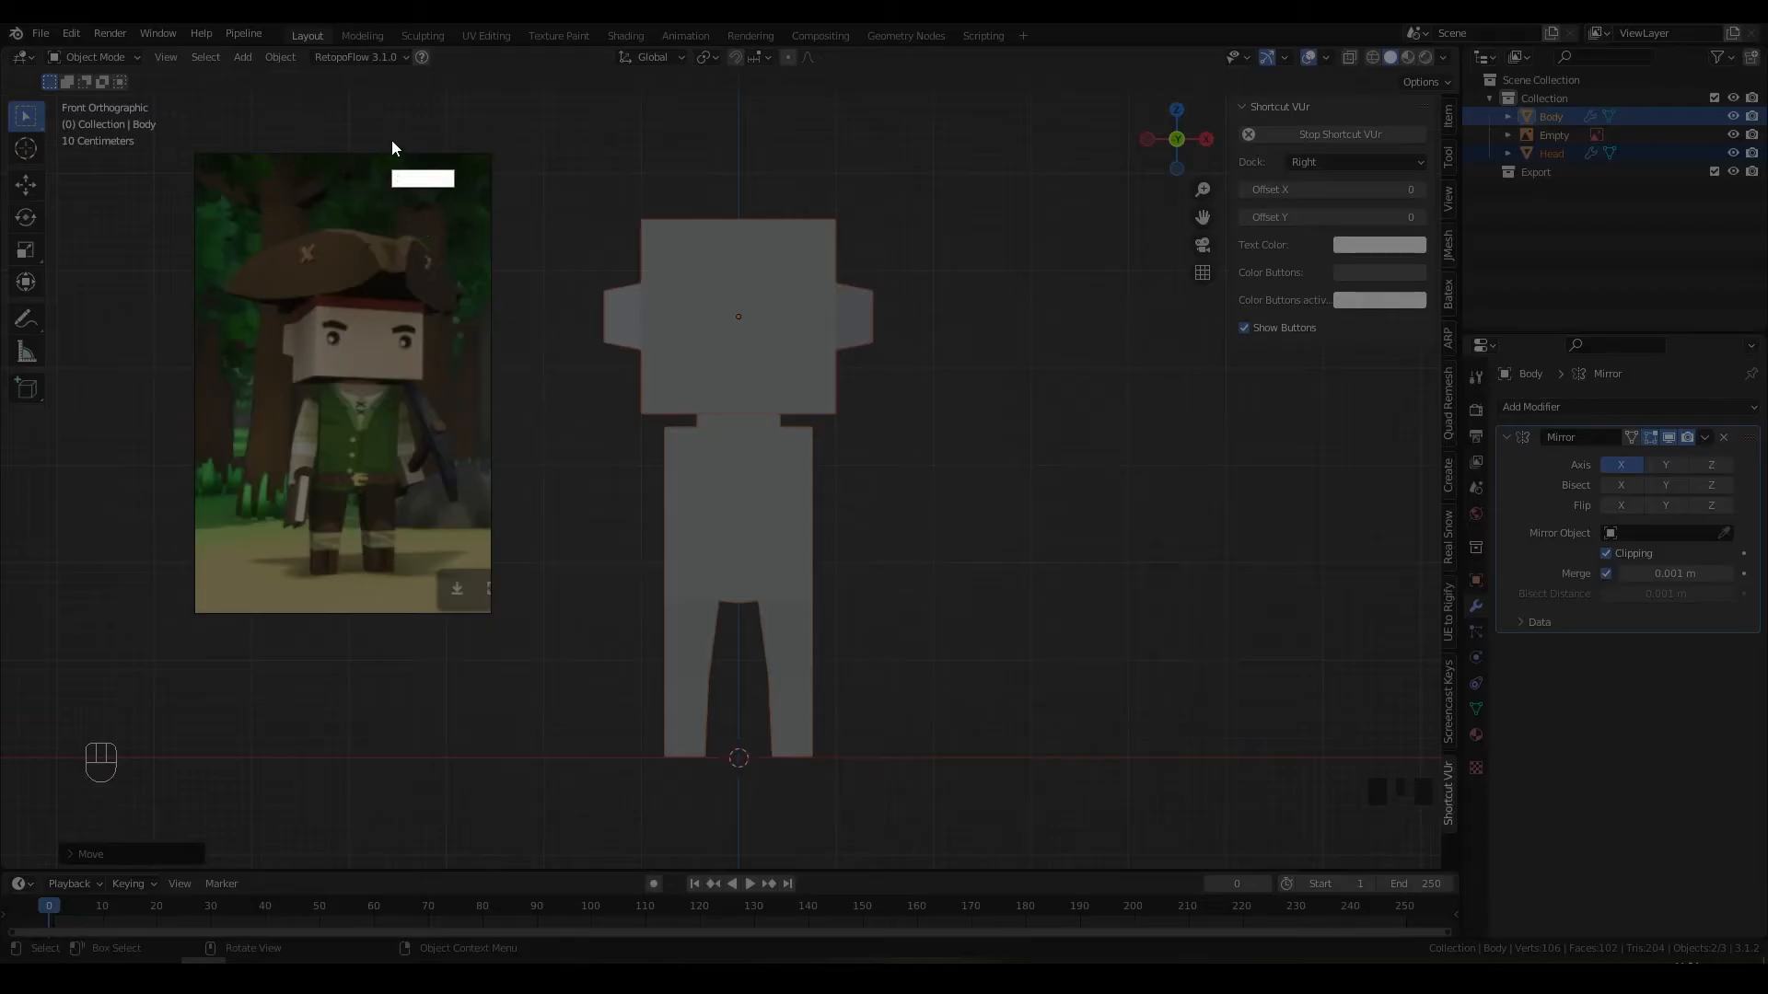
# Step: Capture the body model area and sketch trial lines from the neck, then undo them
pyautogui.moveTo(383, 137); pyautogui.dragTo(1045, 815)
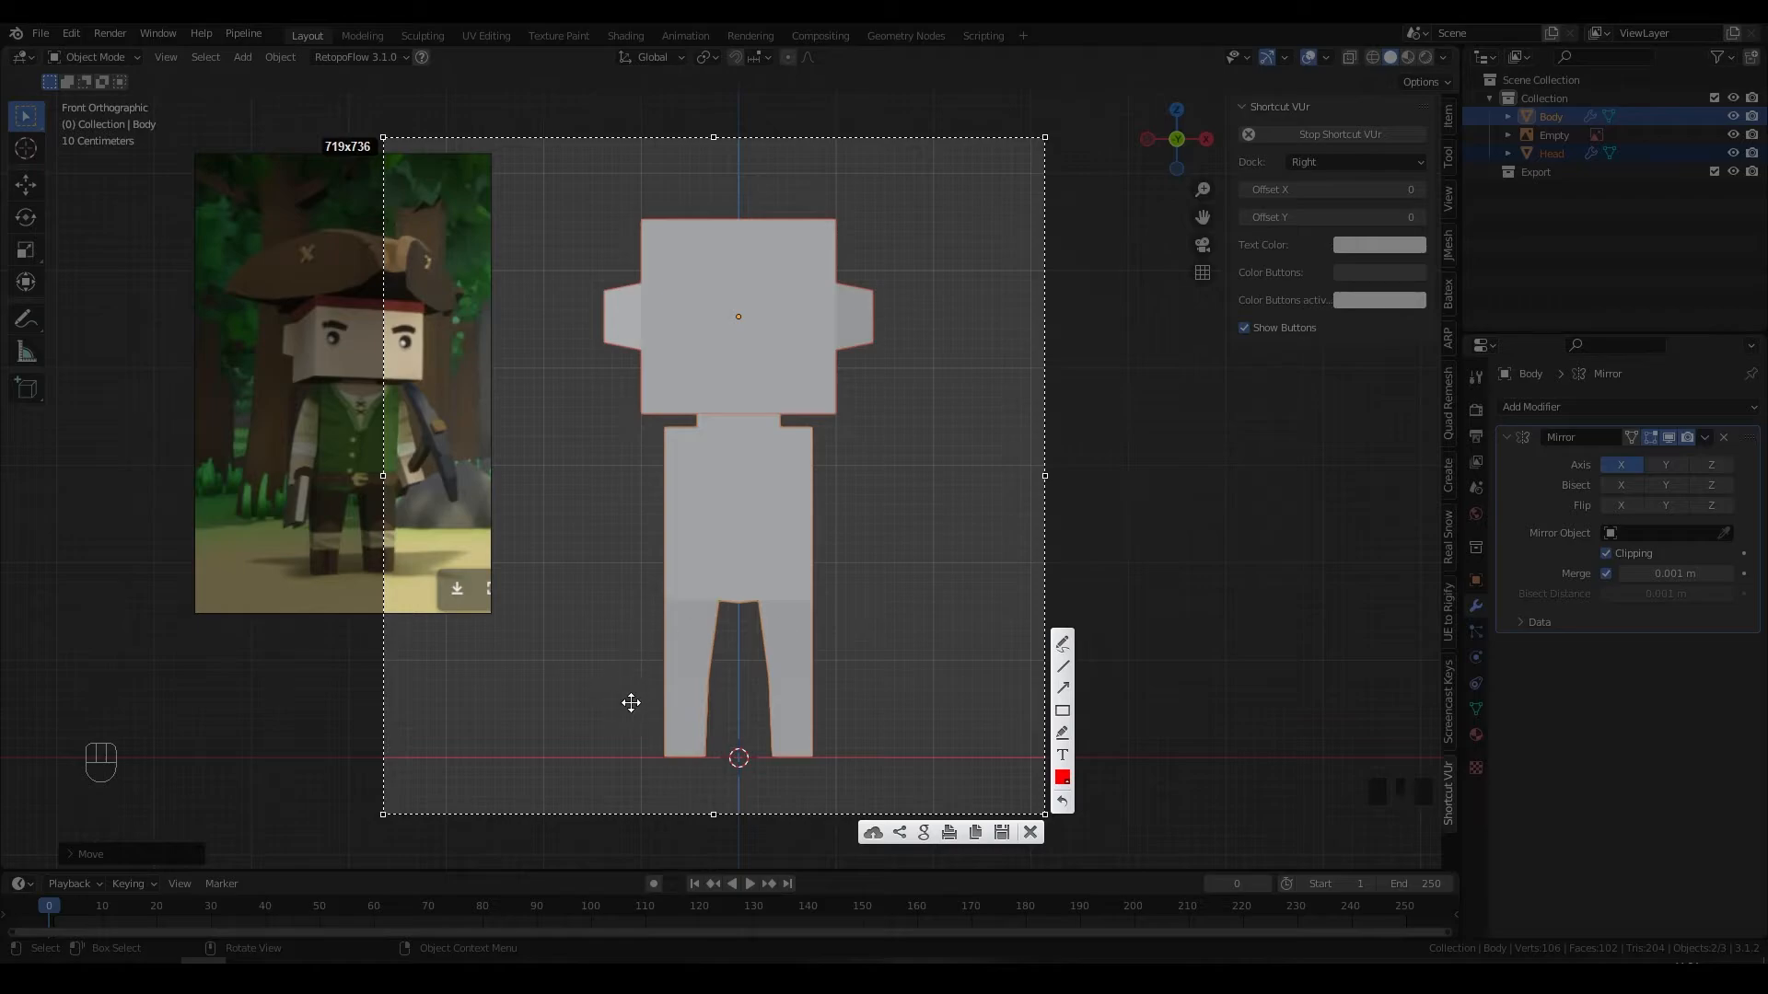
pyautogui.click(1063, 644)
pyautogui.moveTo(598, 738)
pyautogui.mouseDown()
pyautogui.moveTo(758, 376)
pyautogui.moveTo(897, 782)
pyautogui.mouseUp()
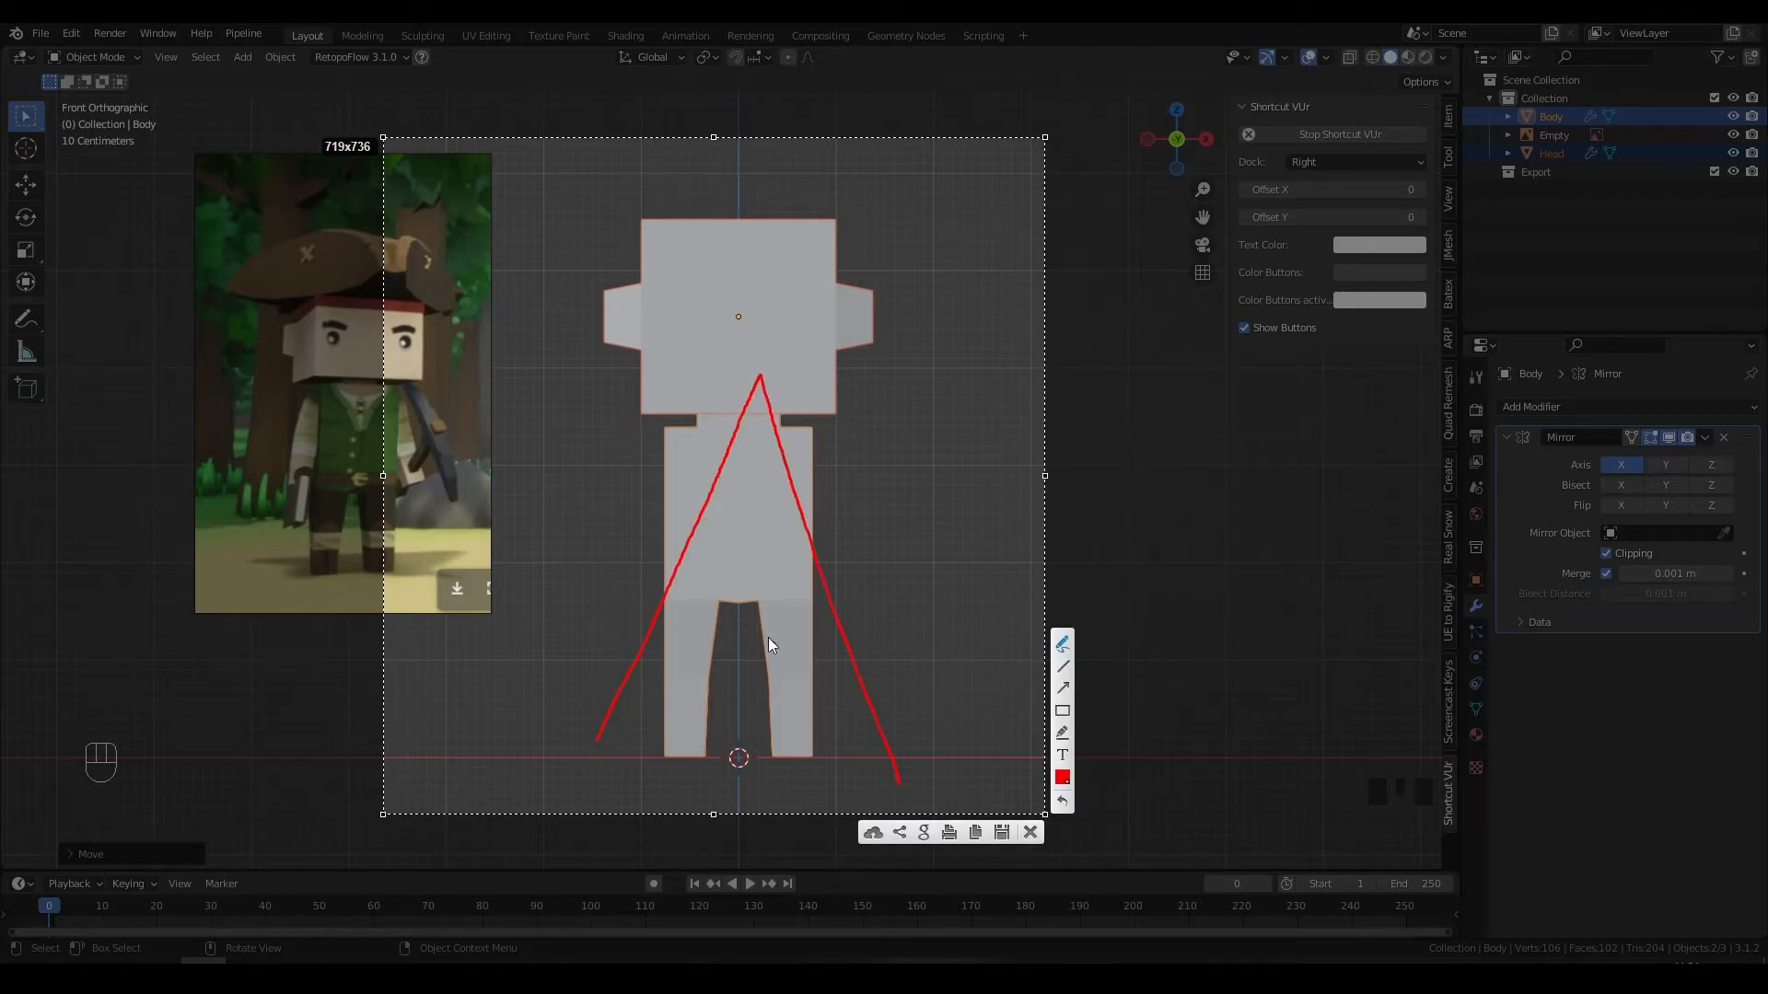
pyautogui.moveTo(684, 568); pyautogui.dragTo(836, 578)
pyautogui.hotkey('ctrl', 'z')
pyautogui.hotkey('ctrl', 'z')
pyautogui.hotkey('ctrl', 'z')
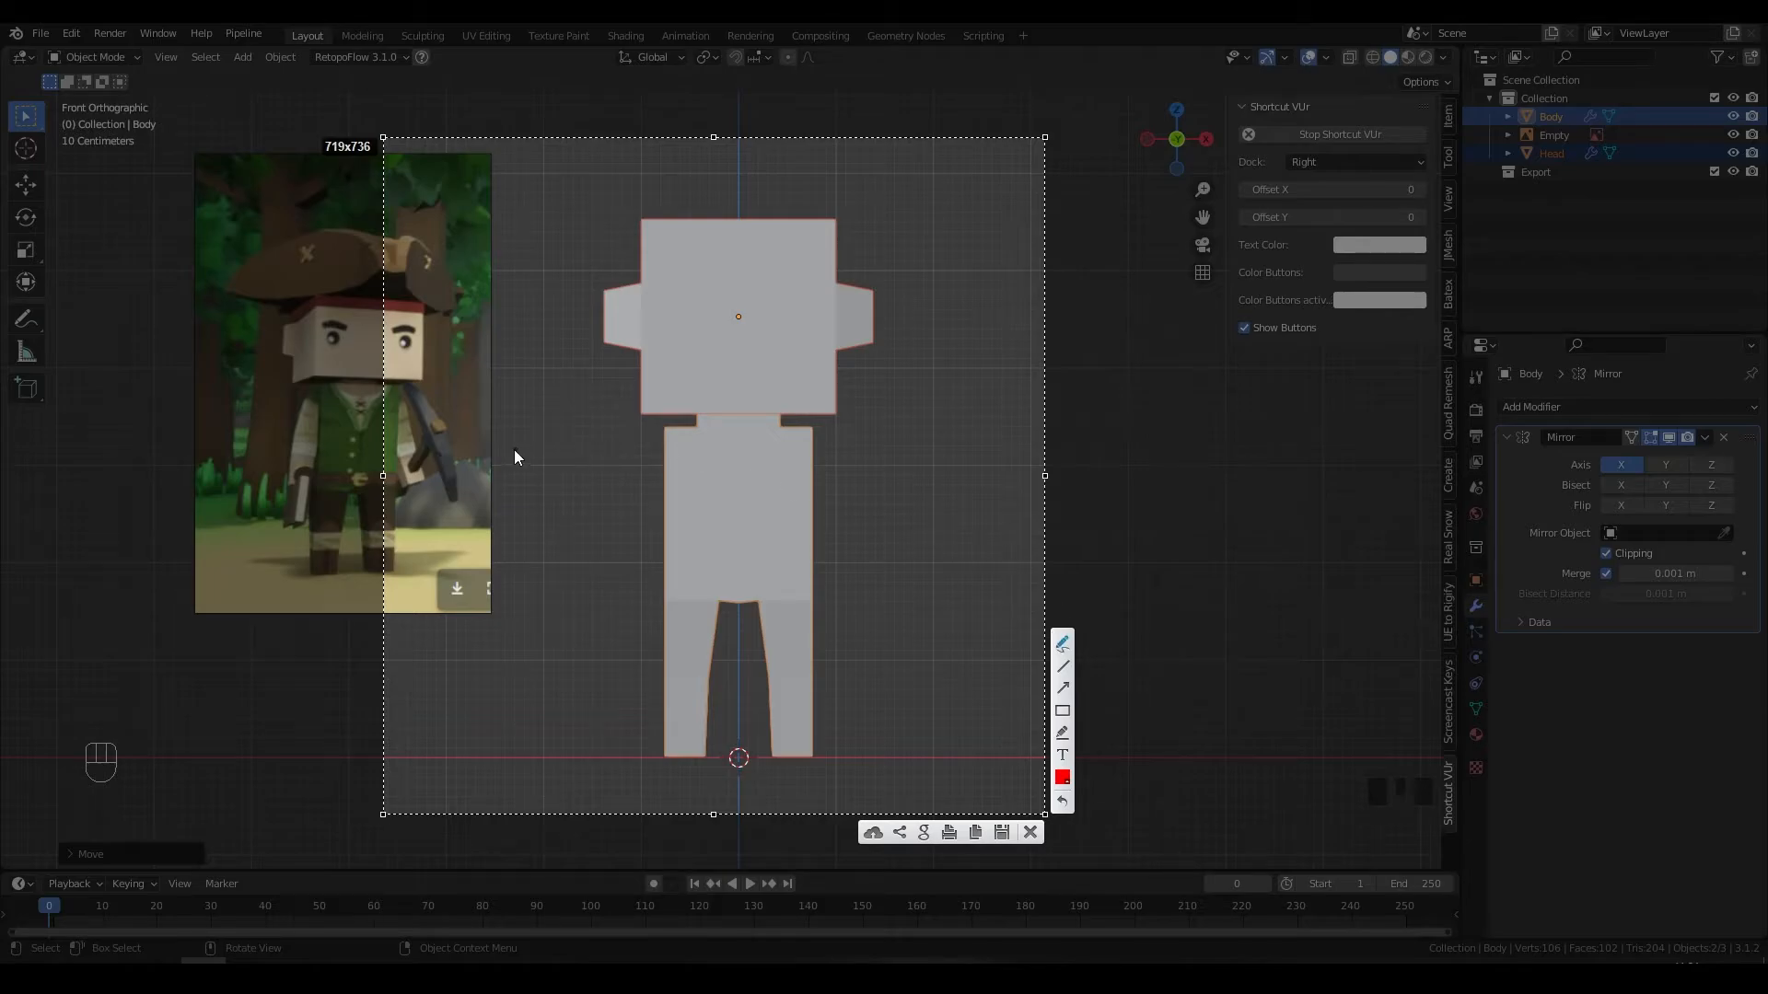
# Step: Sketch shoulder and centre guide lines with outstretched arm outlines, then undo the last strokes
pyautogui.moveTo(514, 449); pyautogui.dragTo(972, 477)
pyautogui.moveTo(735, 460); pyautogui.dragTo(735, 781)
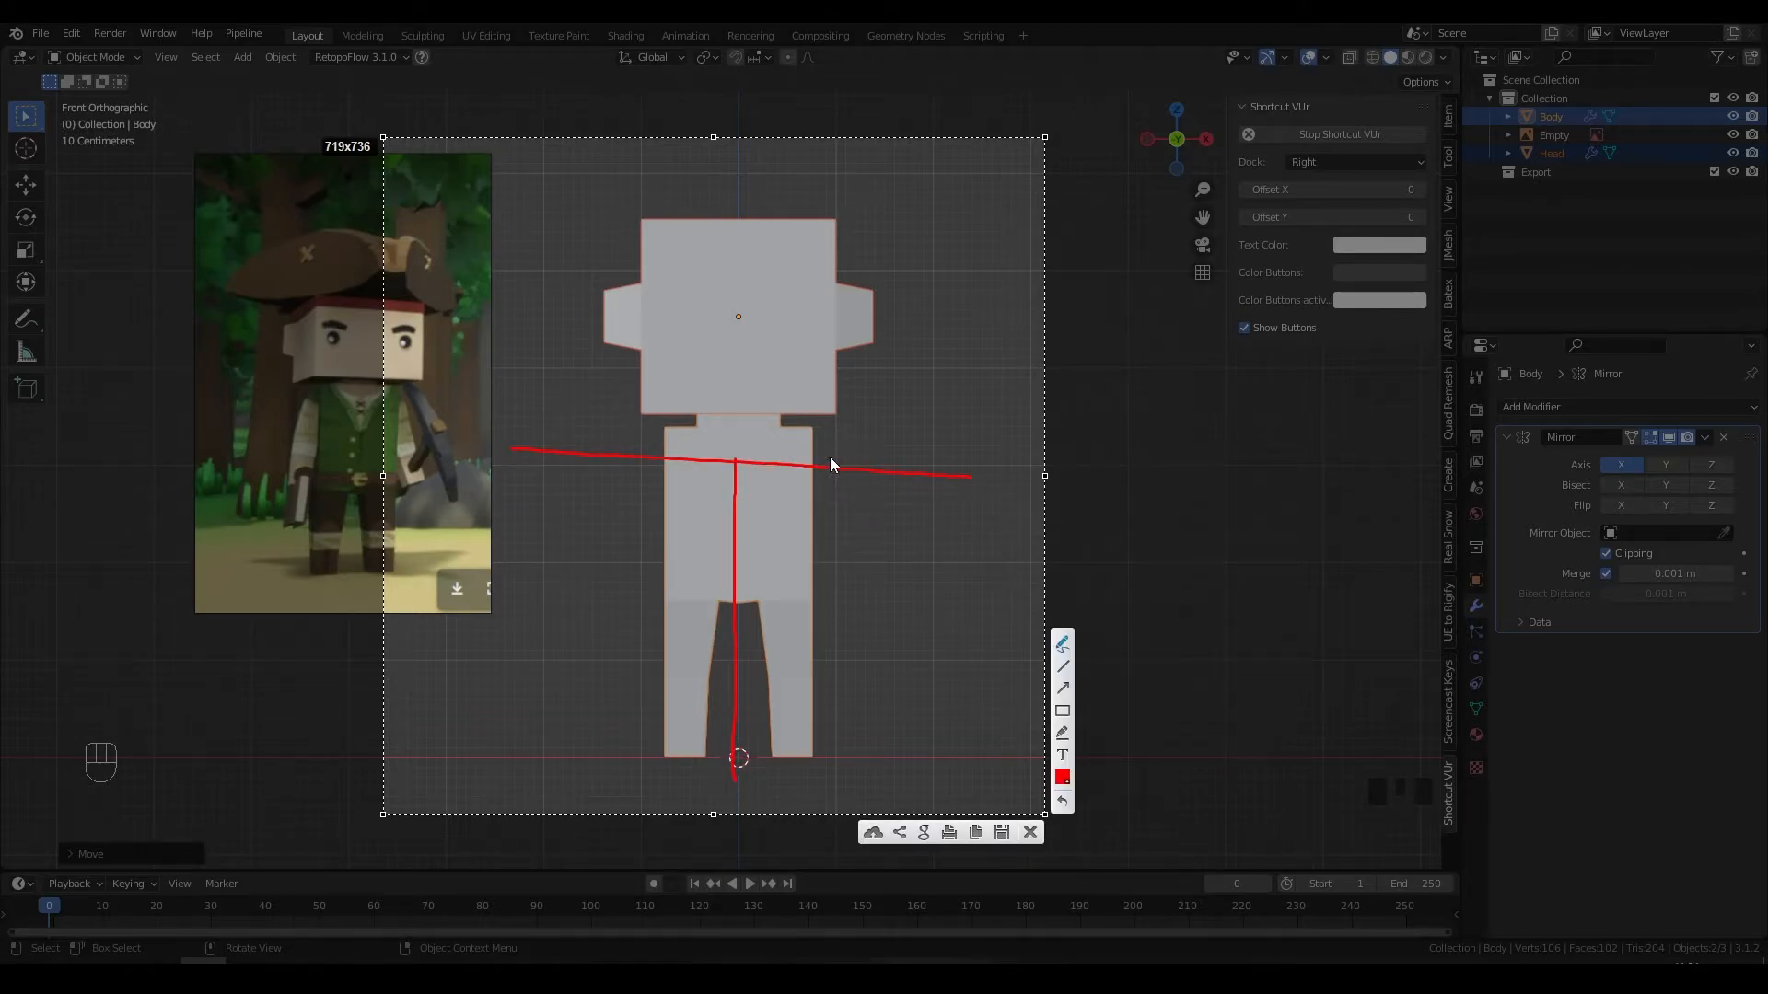
pyautogui.moveTo(801, 439); pyautogui.dragTo(924, 446)
pyautogui.moveTo(1011, 502); pyautogui.dragTo(810, 497)
pyautogui.moveTo(658, 438); pyautogui.dragTo(475, 449)
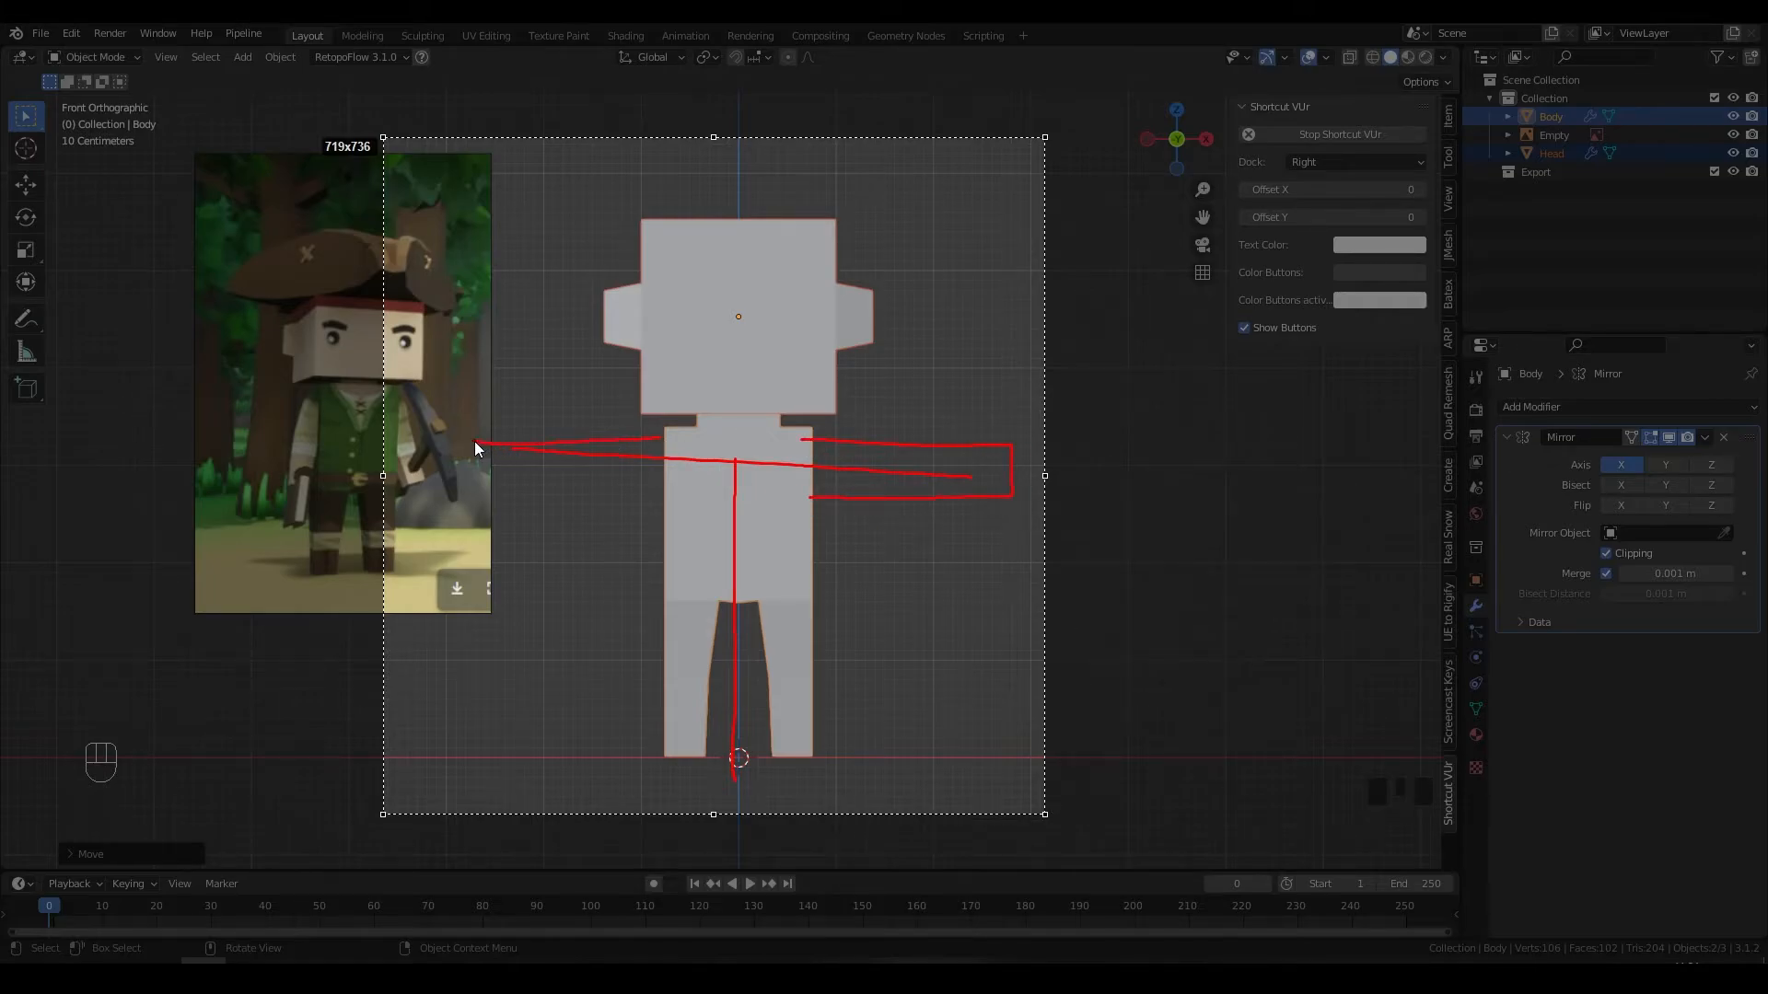
pyautogui.moveTo(599, 500); pyautogui.dragTo(672, 505)
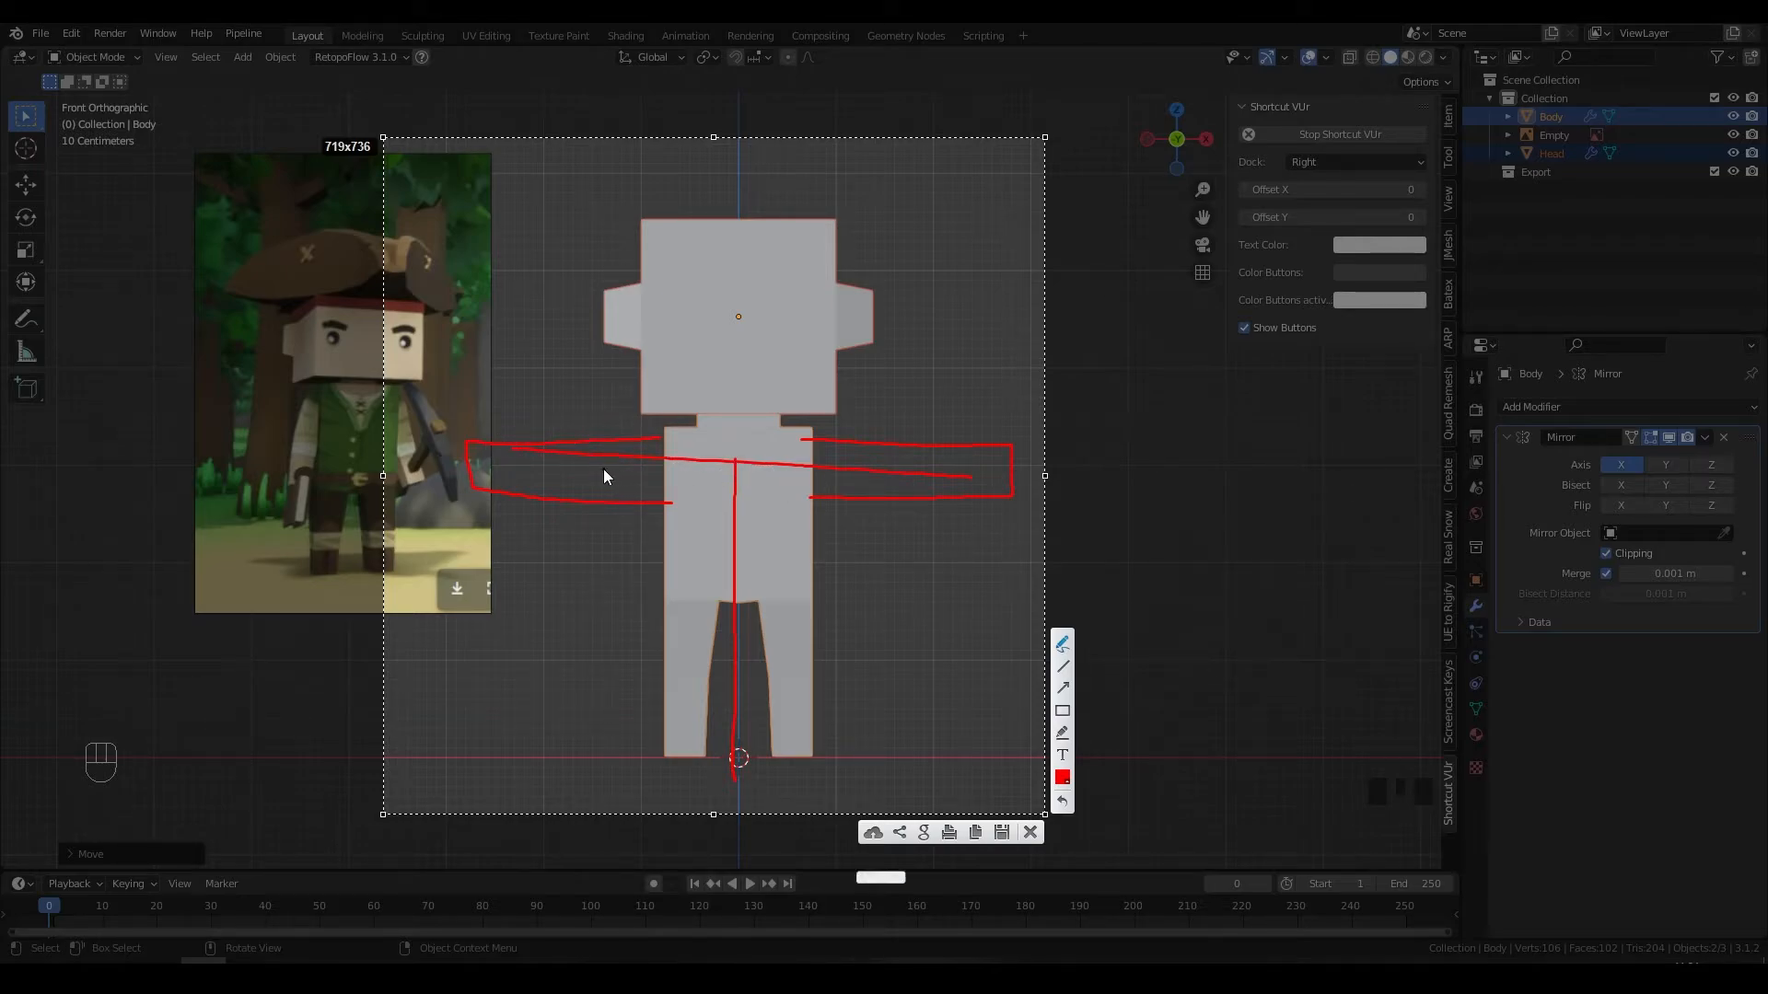
pyautogui.moveTo(771, 310); pyautogui.dragTo(764, 356)
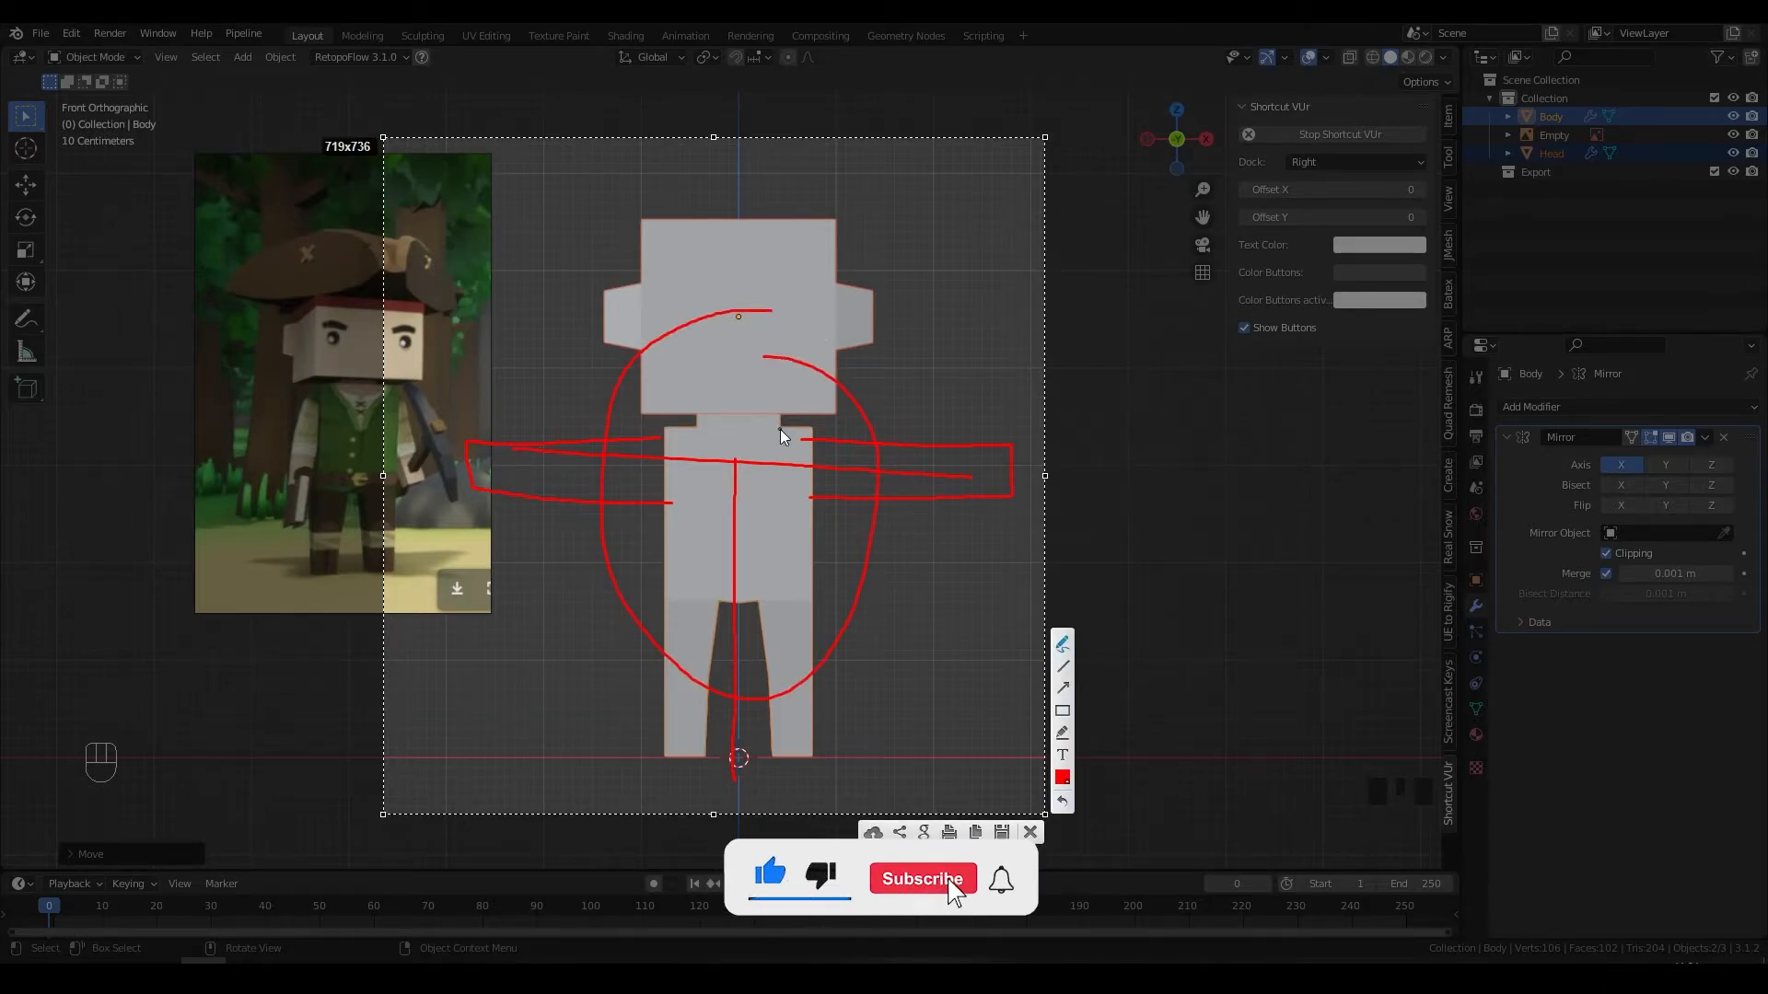
pyautogui.hotkey('ctrl', 'z')
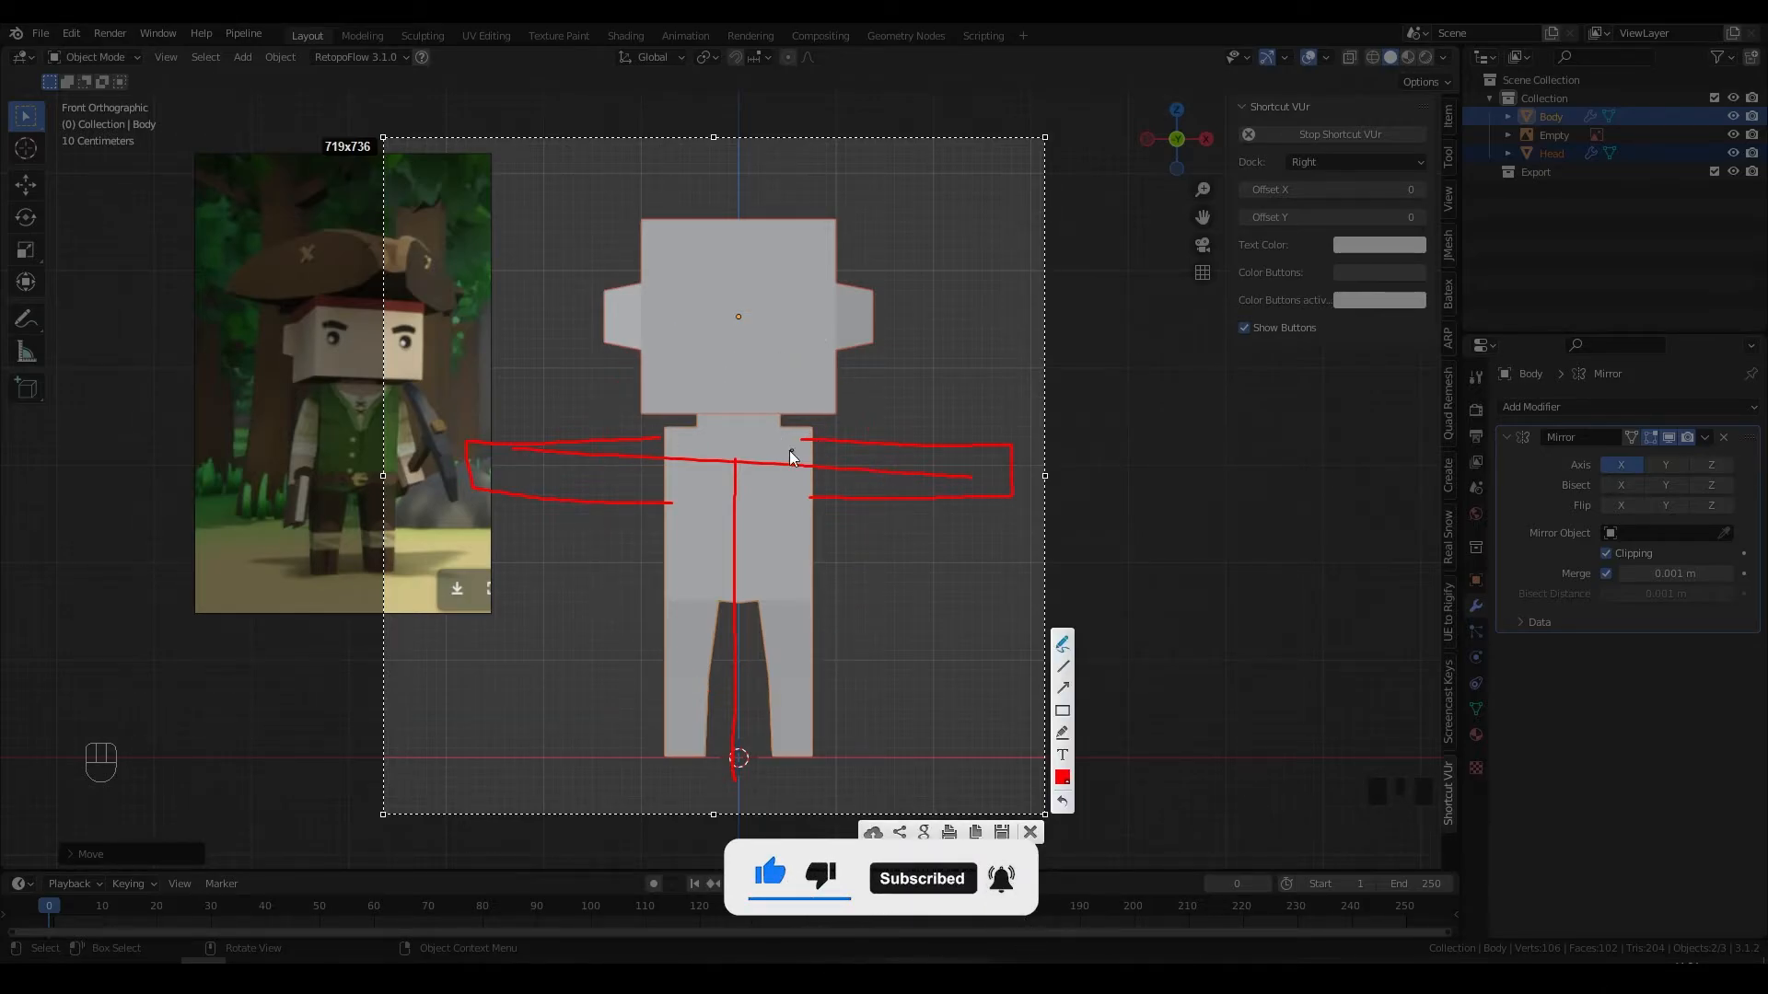
pyautogui.hotkey('ctrl', 'z')
pyautogui.hotkey('ctrl', 'z')
pyautogui.hotkey('ctrl', 'z')
pyautogui.hotkey('ctrl', 'z')
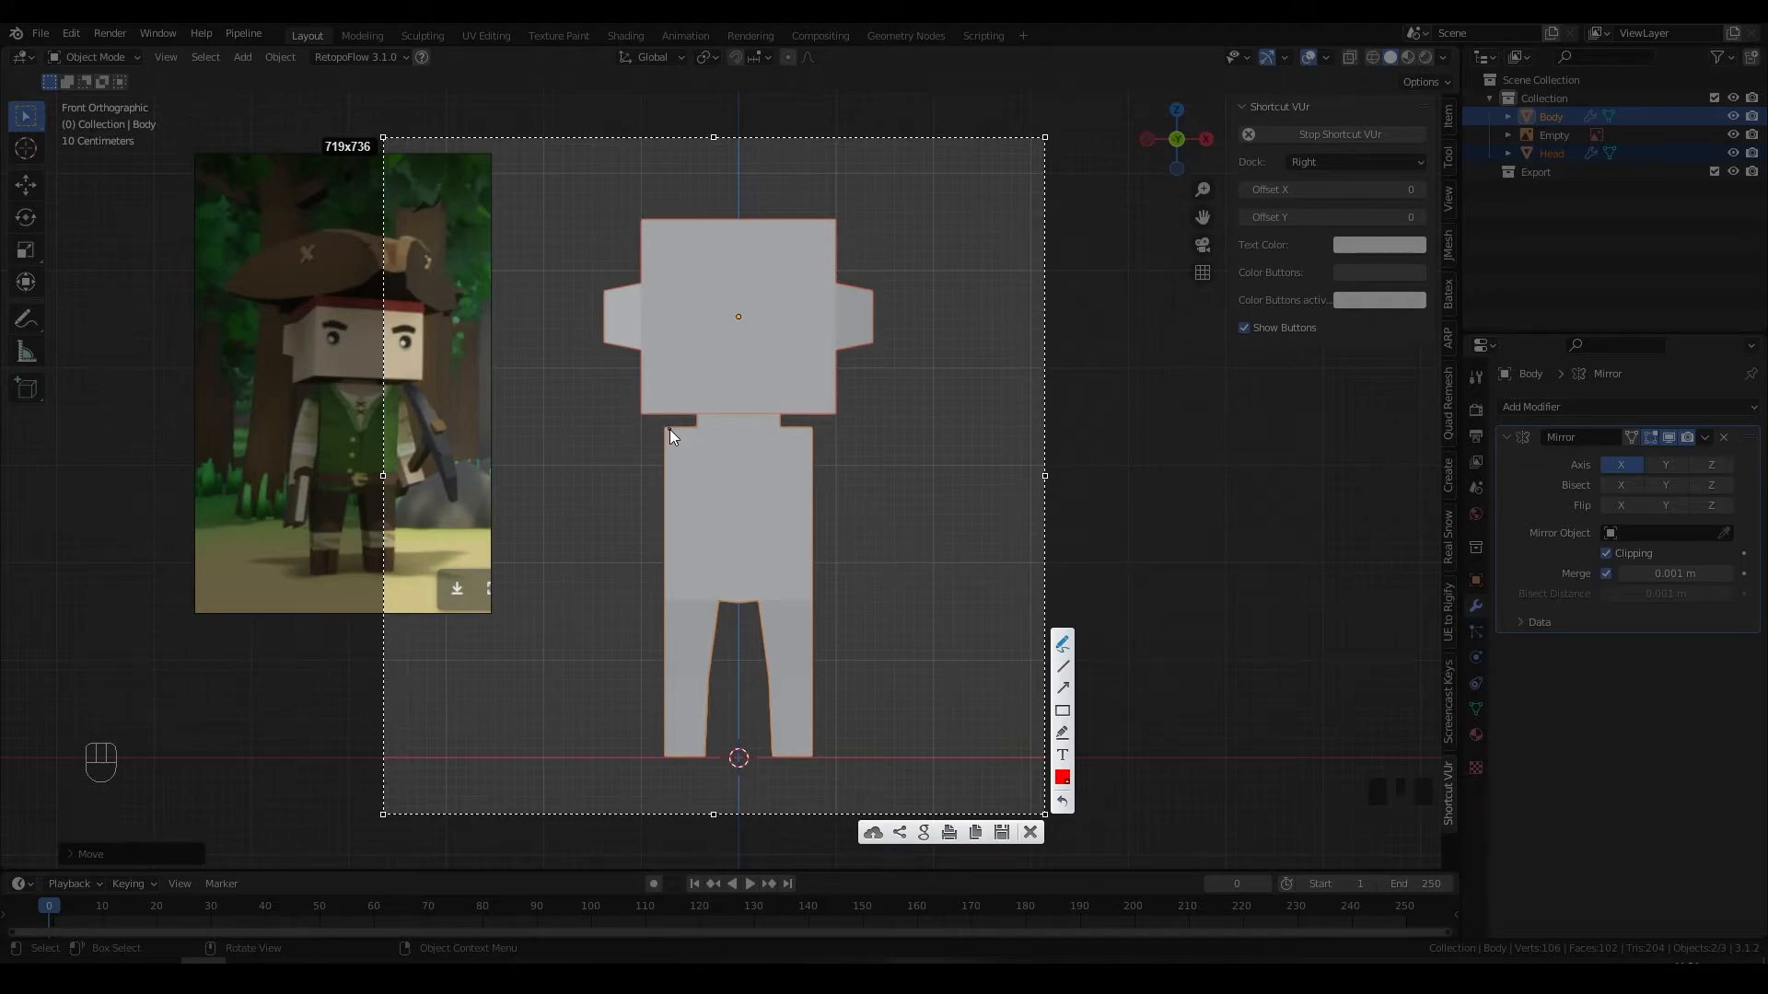
# Step: Mark the shoulder corner and sketch trial arm and joint shapes in red, undoing strays
pyautogui.moveTo(679, 428); pyautogui.dragTo(668, 430)
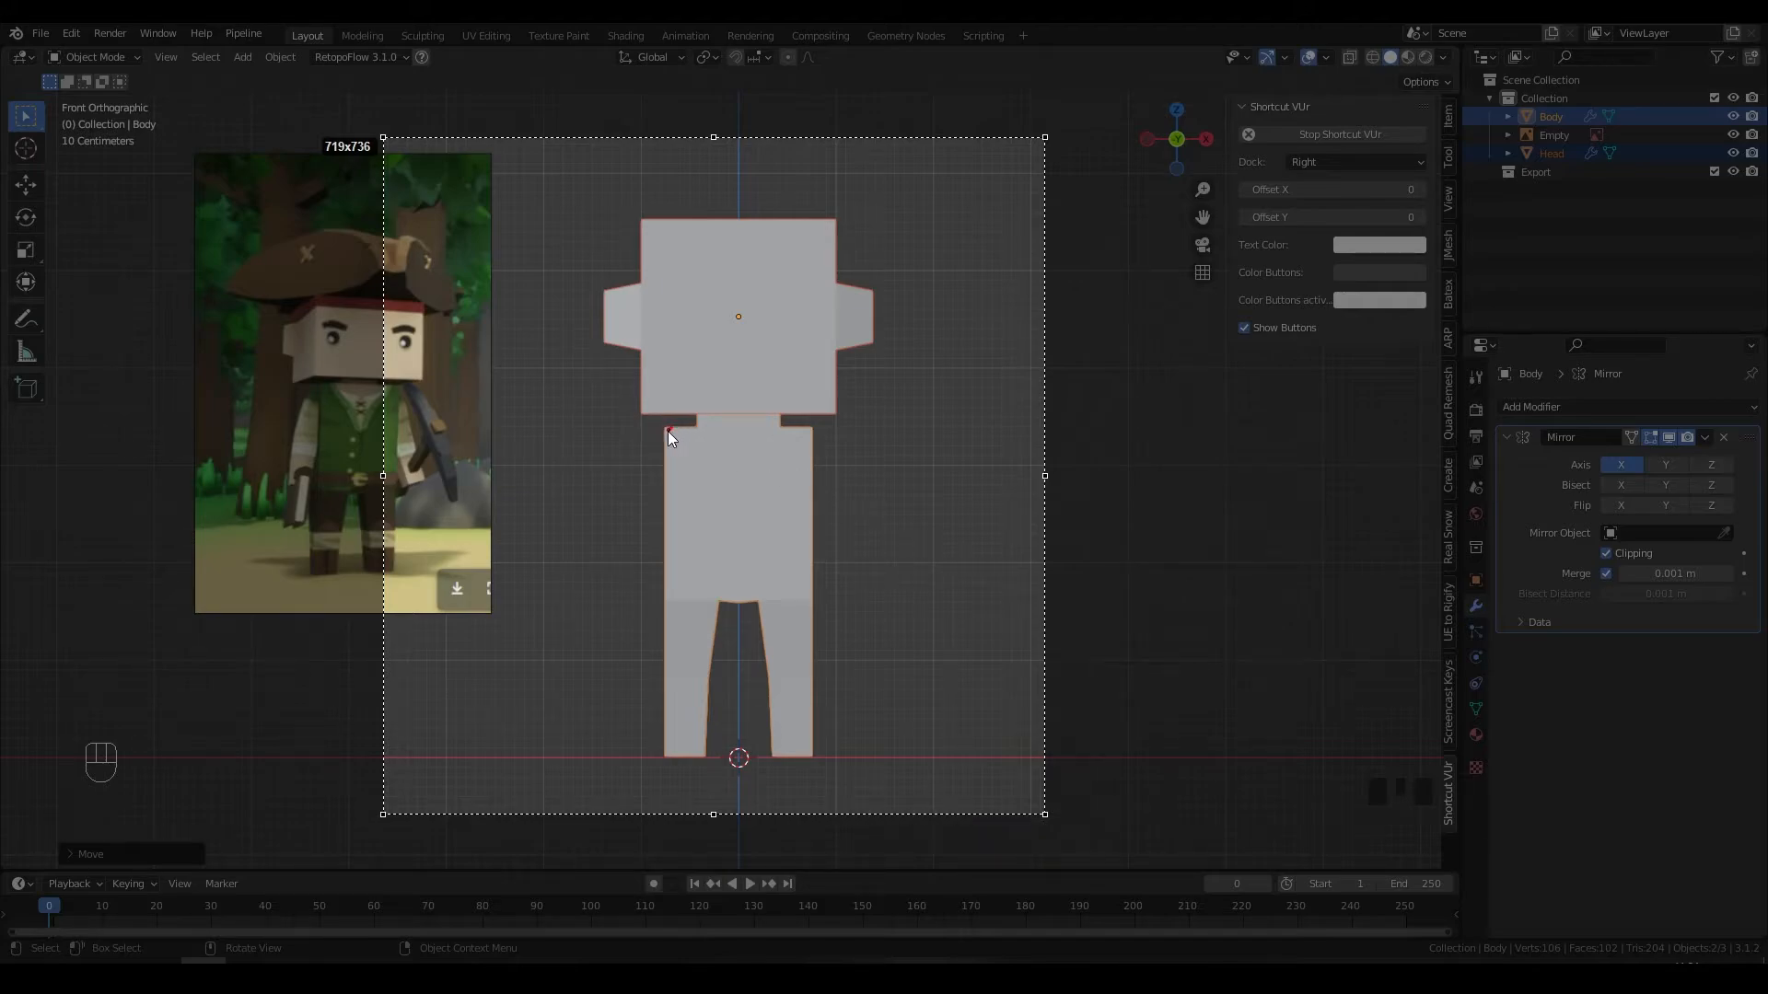
pyautogui.moveTo(641, 512)
pyautogui.mouseDown()
pyautogui.moveTo(686, 468)
pyautogui.moveTo(655, 486)
pyautogui.moveTo(671, 439)
pyautogui.mouseUp()
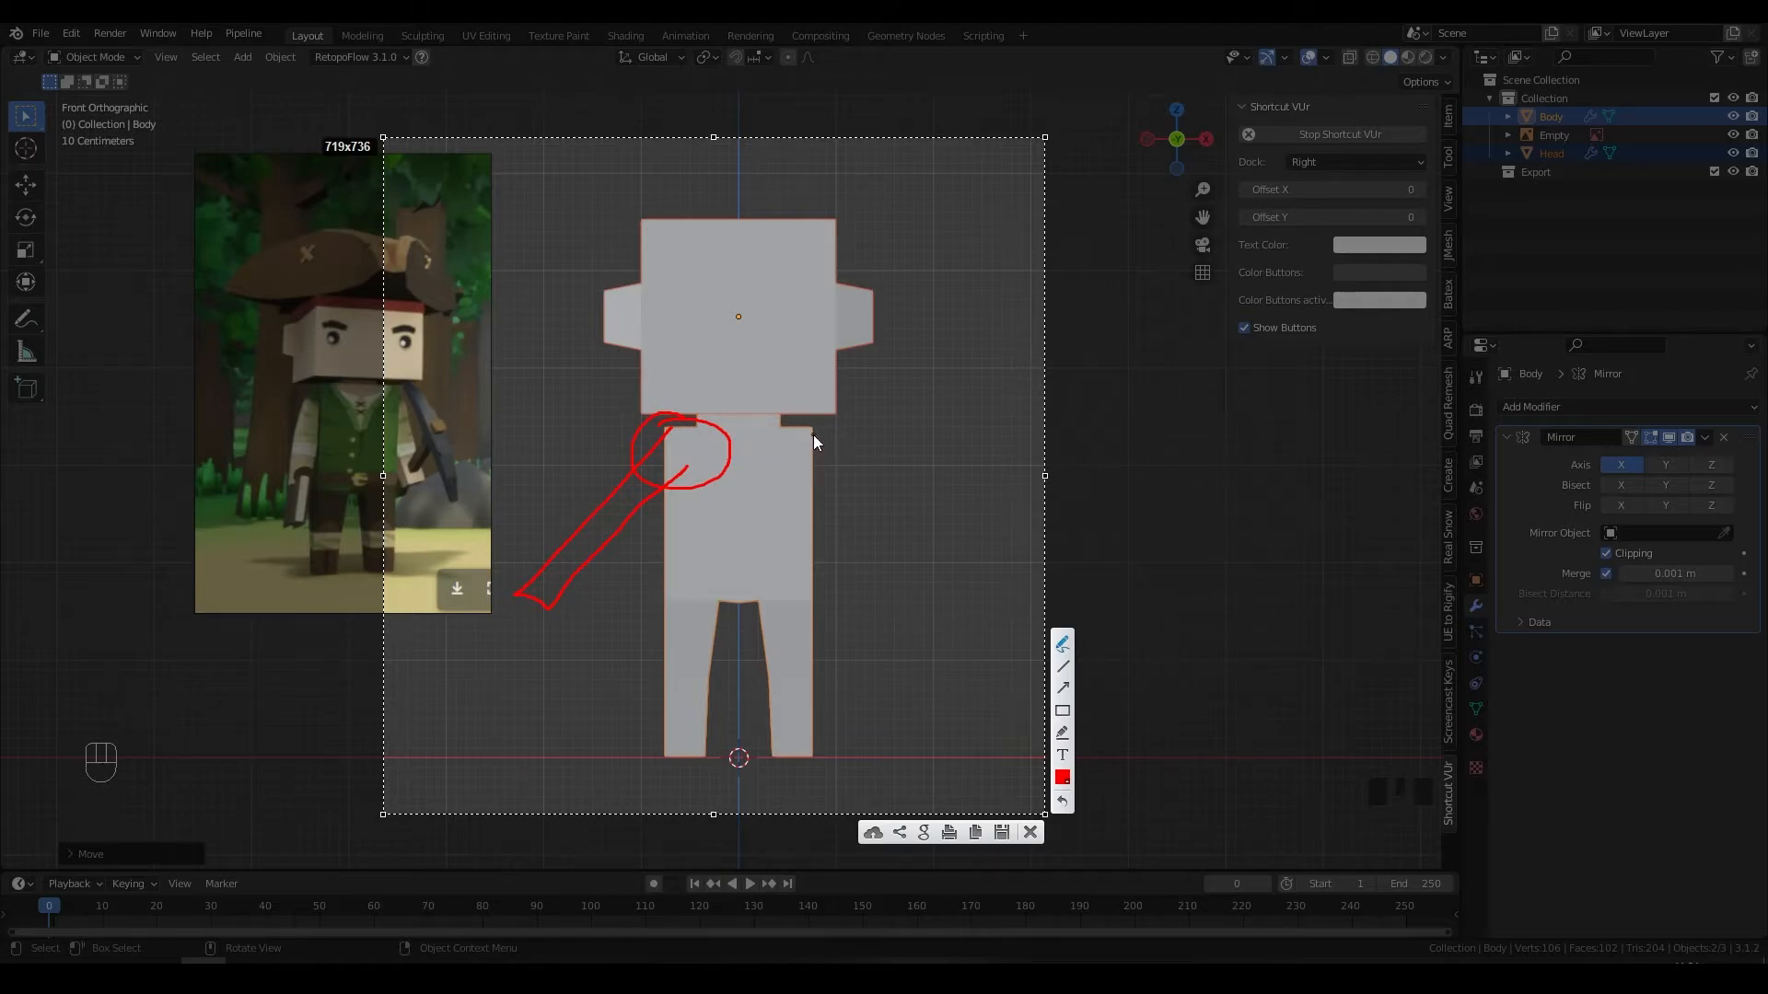
pyautogui.moveTo(781, 446); pyautogui.dragTo(822, 330)
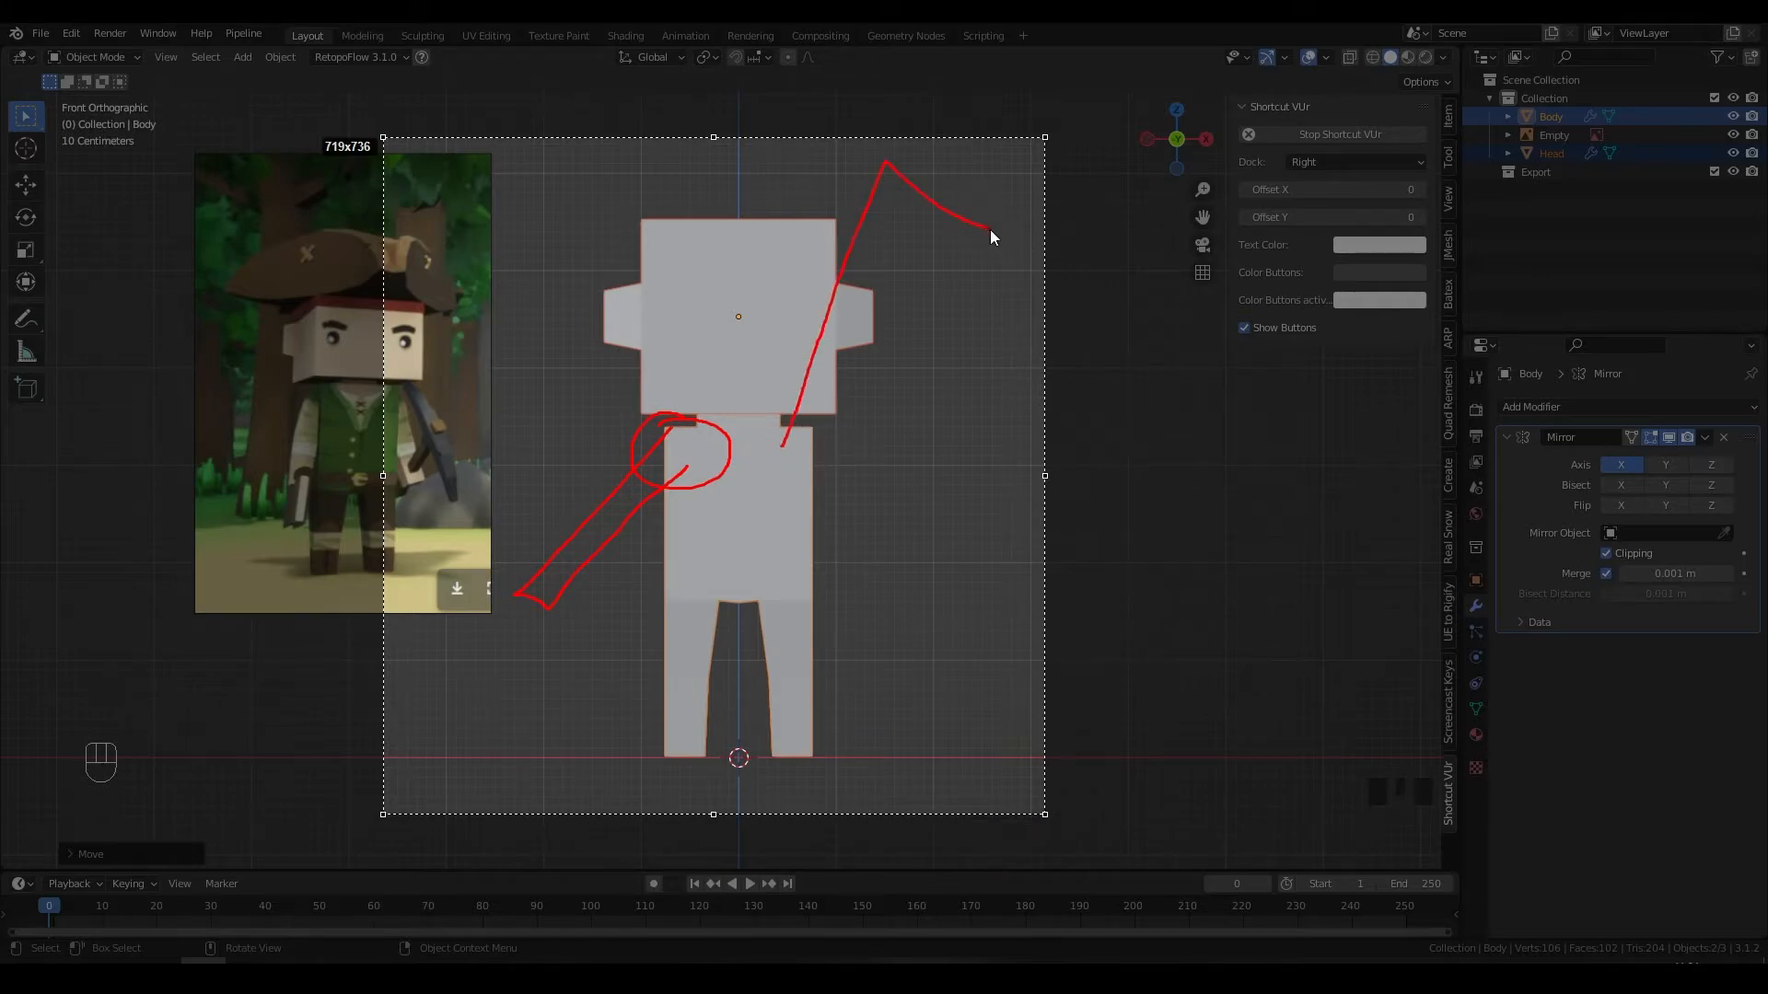
pyautogui.moveTo(788, 454); pyautogui.dragTo(772, 445)
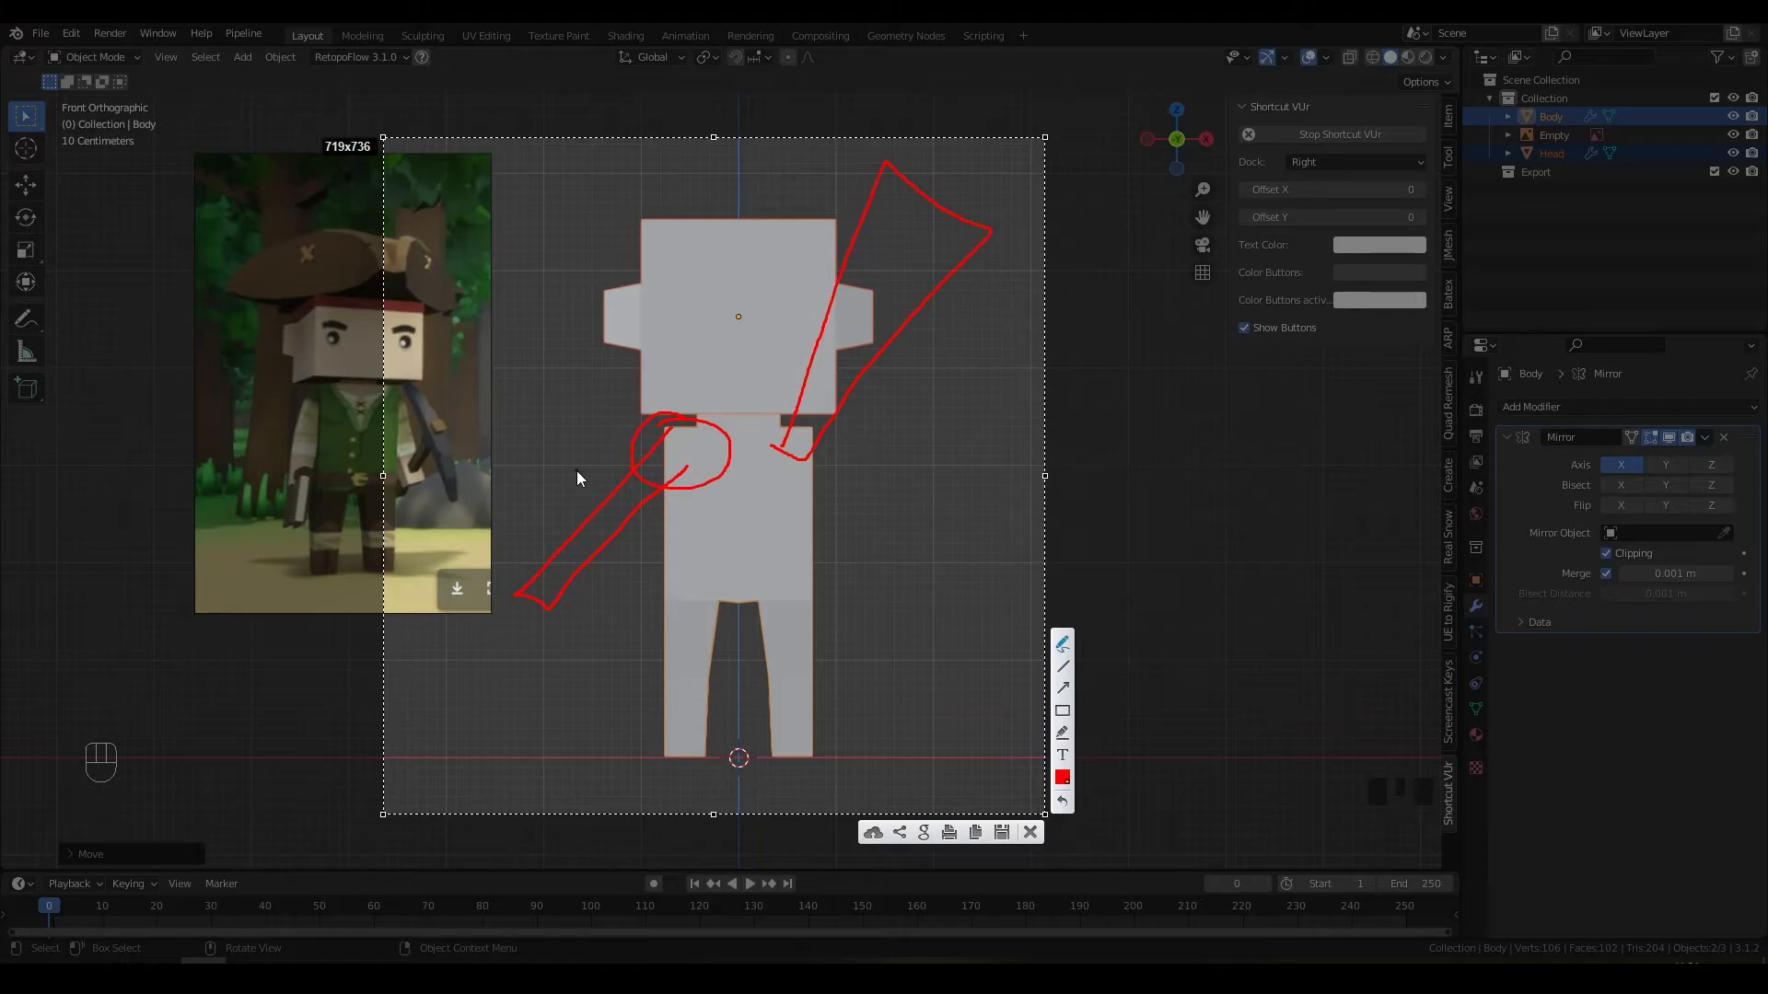
pyautogui.moveTo(549, 459); pyautogui.dragTo(615, 388)
pyautogui.moveTo(921, 419); pyautogui.dragTo(804, 328)
pyautogui.moveTo(799, 314); pyautogui.dragTo(826, 373)
pyautogui.moveTo(809, 214)
pyautogui.mouseDown()
pyautogui.moveTo(899, 368)
pyautogui.moveTo(769, 221)
pyautogui.mouseUp()
pyautogui.hotkey('ctrl', 'z')
pyautogui.hotkey('ctrl', 'z')
pyautogui.hotkey('ctrl', 'z')
pyautogui.hotkey('ctrl', 'z')
pyautogui.hotkey('ctrl', 'z')
pyautogui.hotkey('ctrl', 'z')
pyautogui.hotkey('ctrl', 'z')
pyautogui.hotkey('ctrl', 'z')
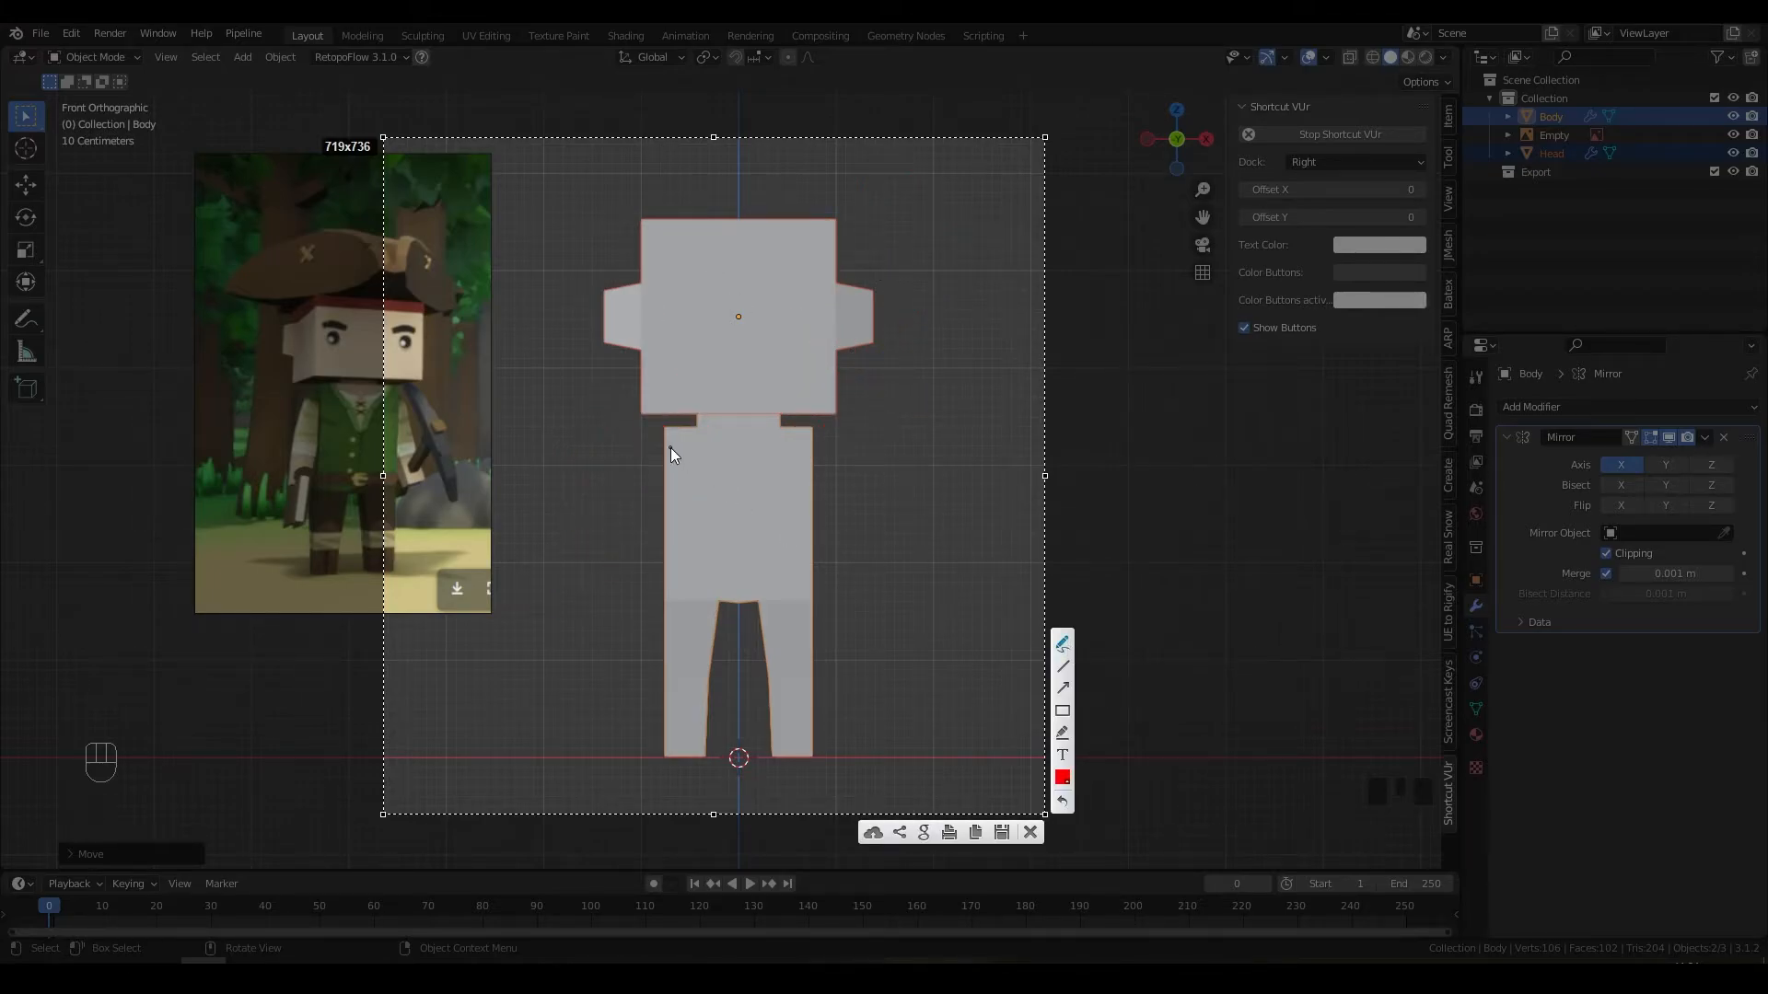
# Step: Sketch both arms angling down and outward from the torso, then close the sketch overlay
pyautogui.moveTo(669, 446)
pyautogui.mouseDown()
pyautogui.moveTo(574, 558)
pyautogui.moveTo(702, 481)
pyautogui.moveTo(874, 584)
pyautogui.mouseUp()
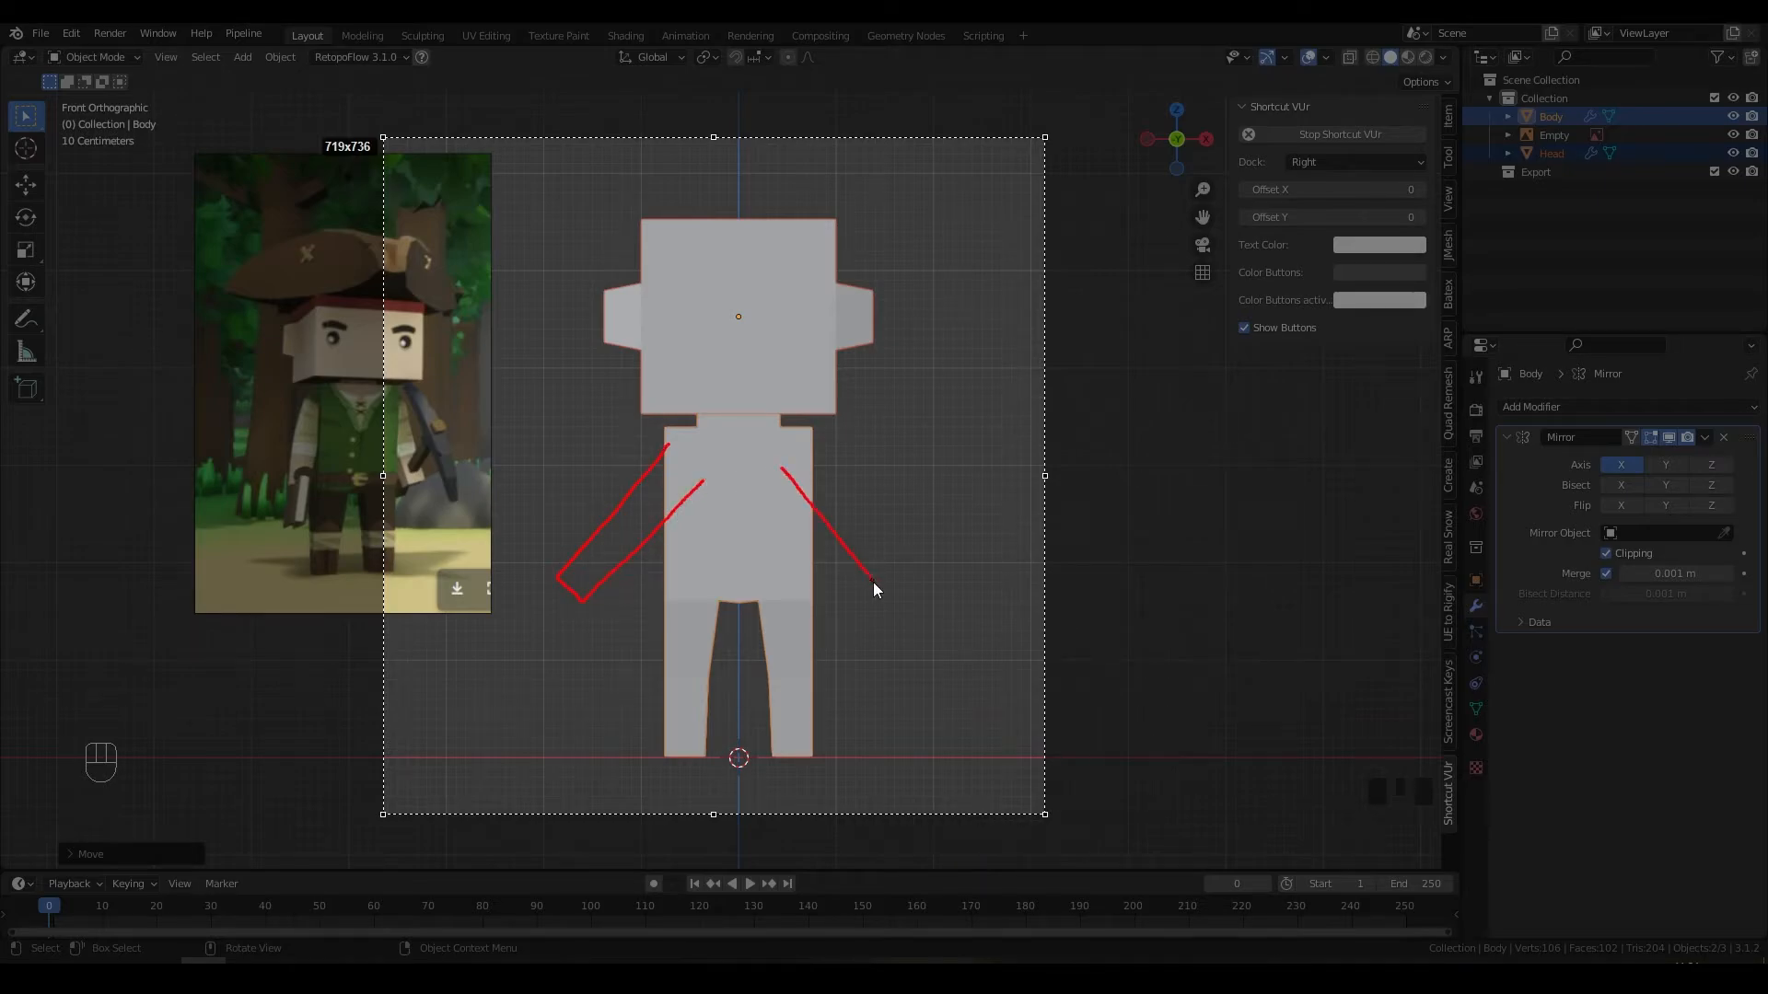
pyautogui.moveTo(956, 536); pyautogui.dragTo(812, 443)
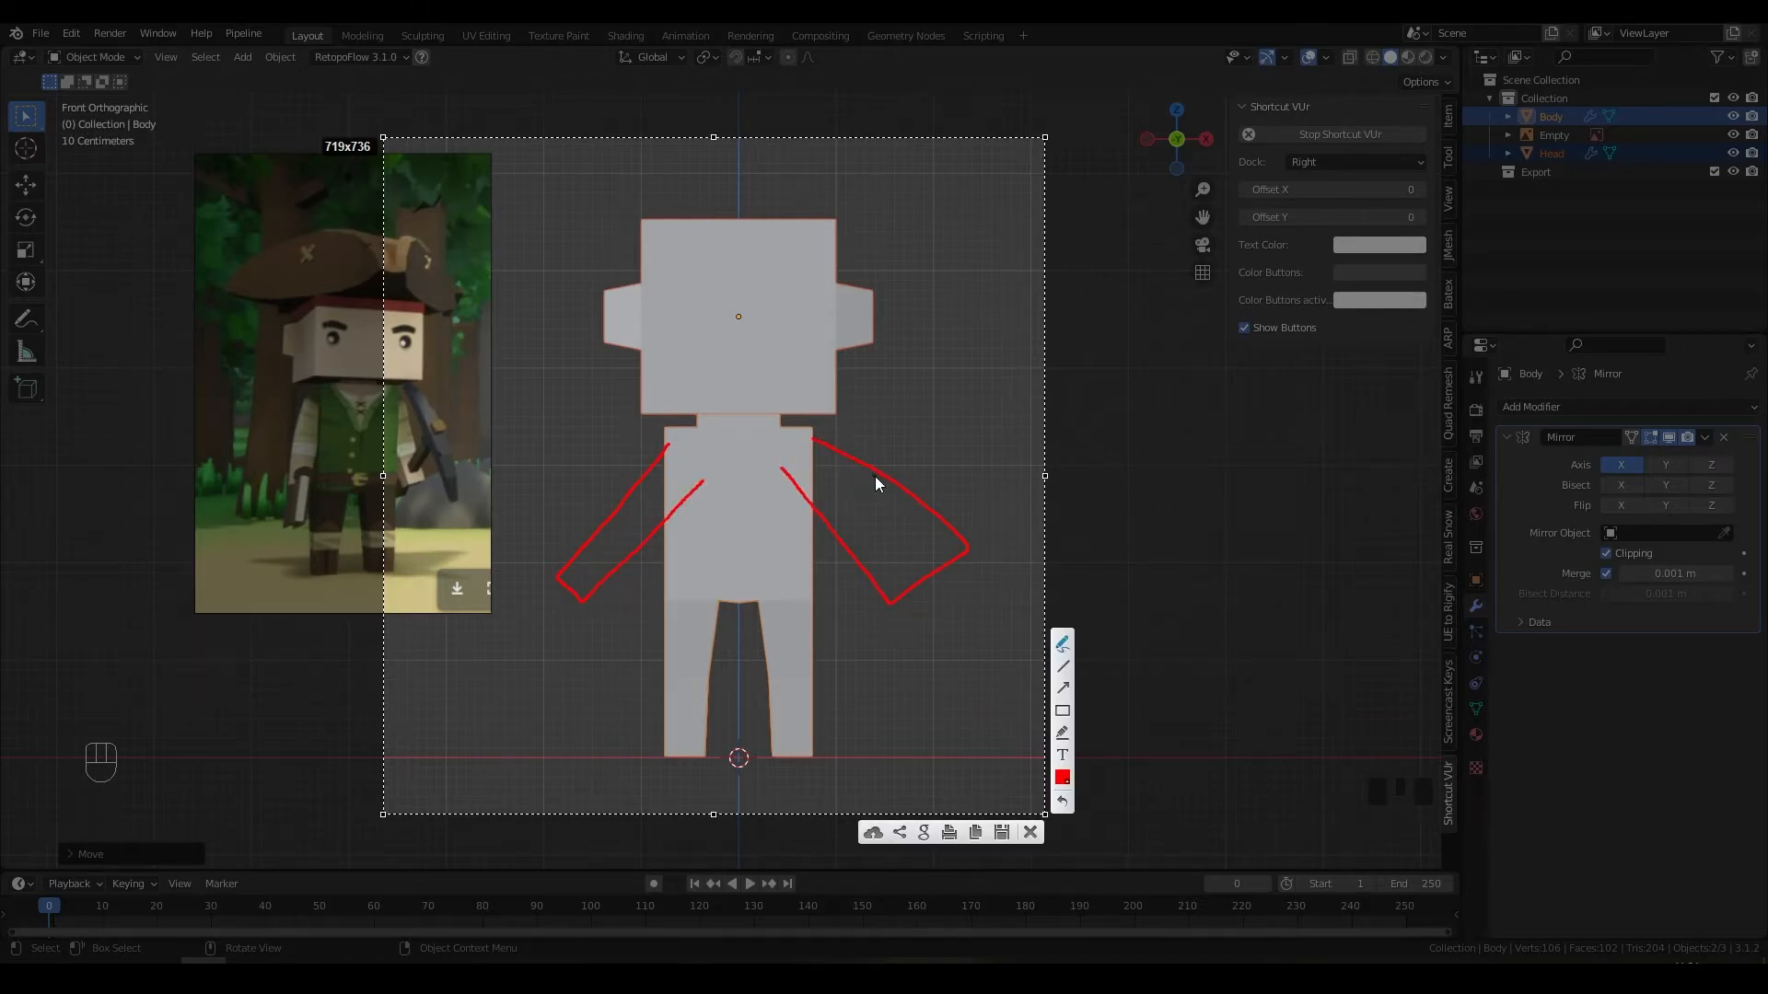
pyautogui.press('Escape')
pyautogui.moveTo(948, 457); pyautogui.dragTo(828, 471, button='middle')
# Step: Select Body, enter Edit Mode, pick a torso edge and switch to face selection
pyautogui.click(808, 477)
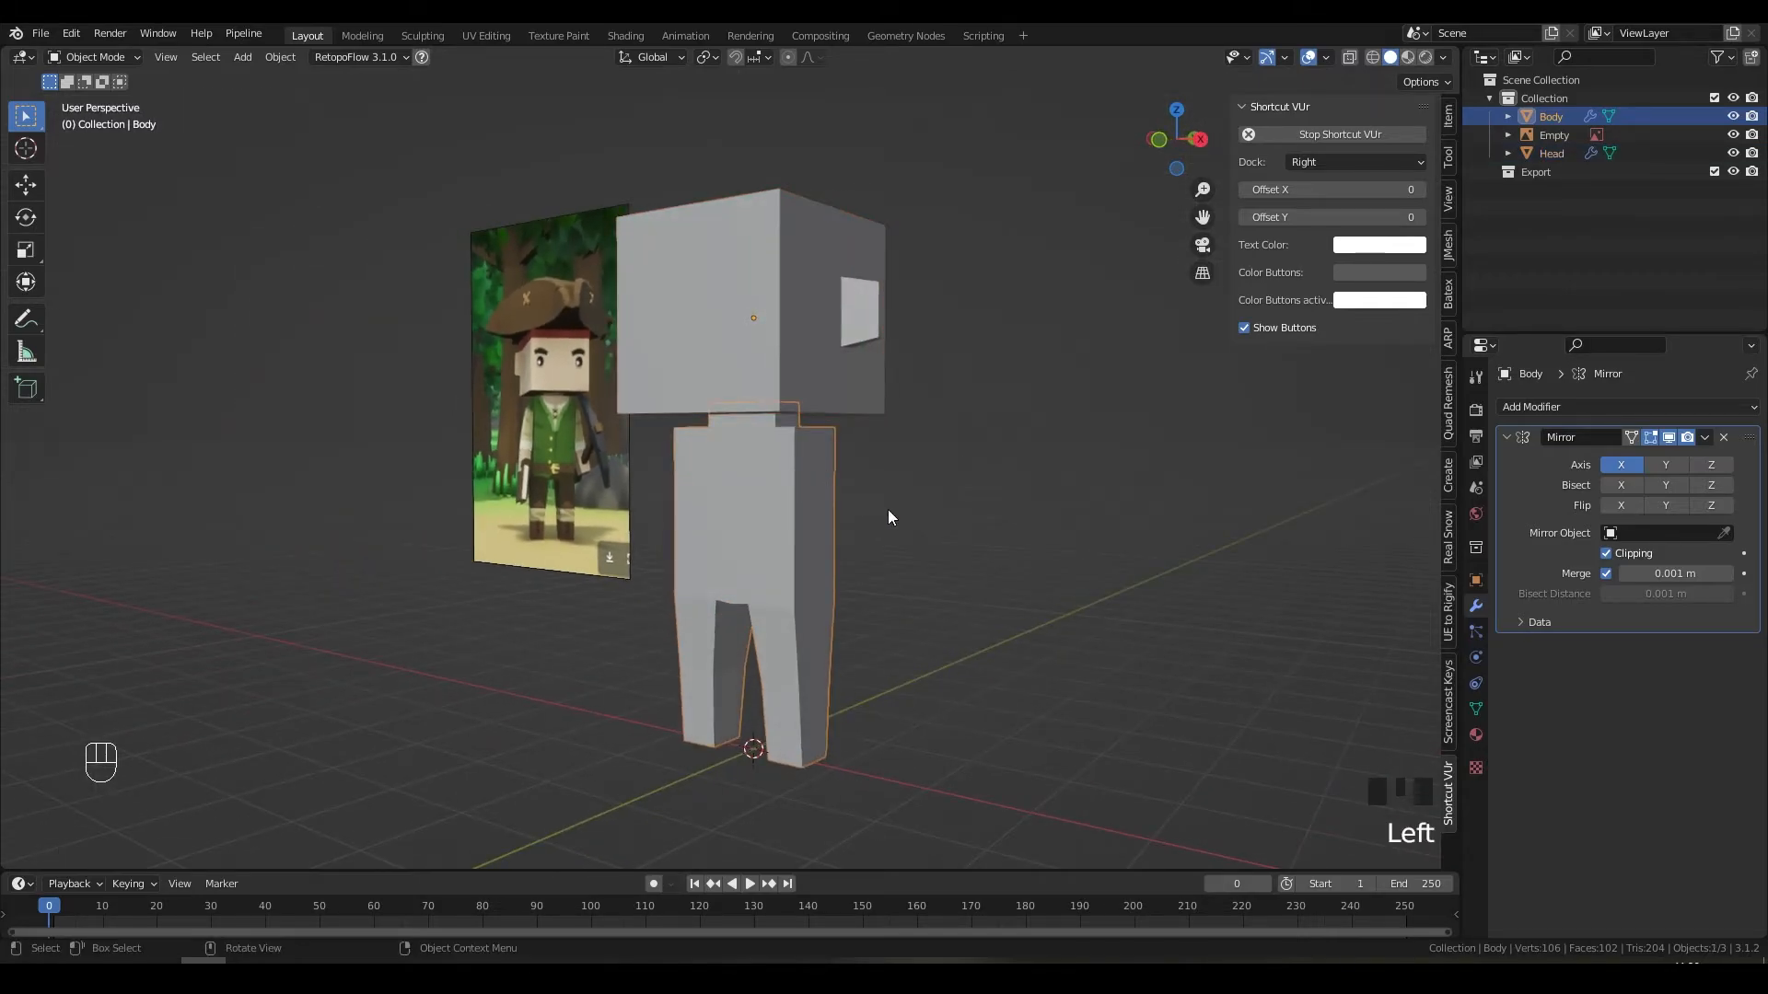
pyautogui.moveTo(924, 516); pyautogui.dragTo(914, 521, button='middle')
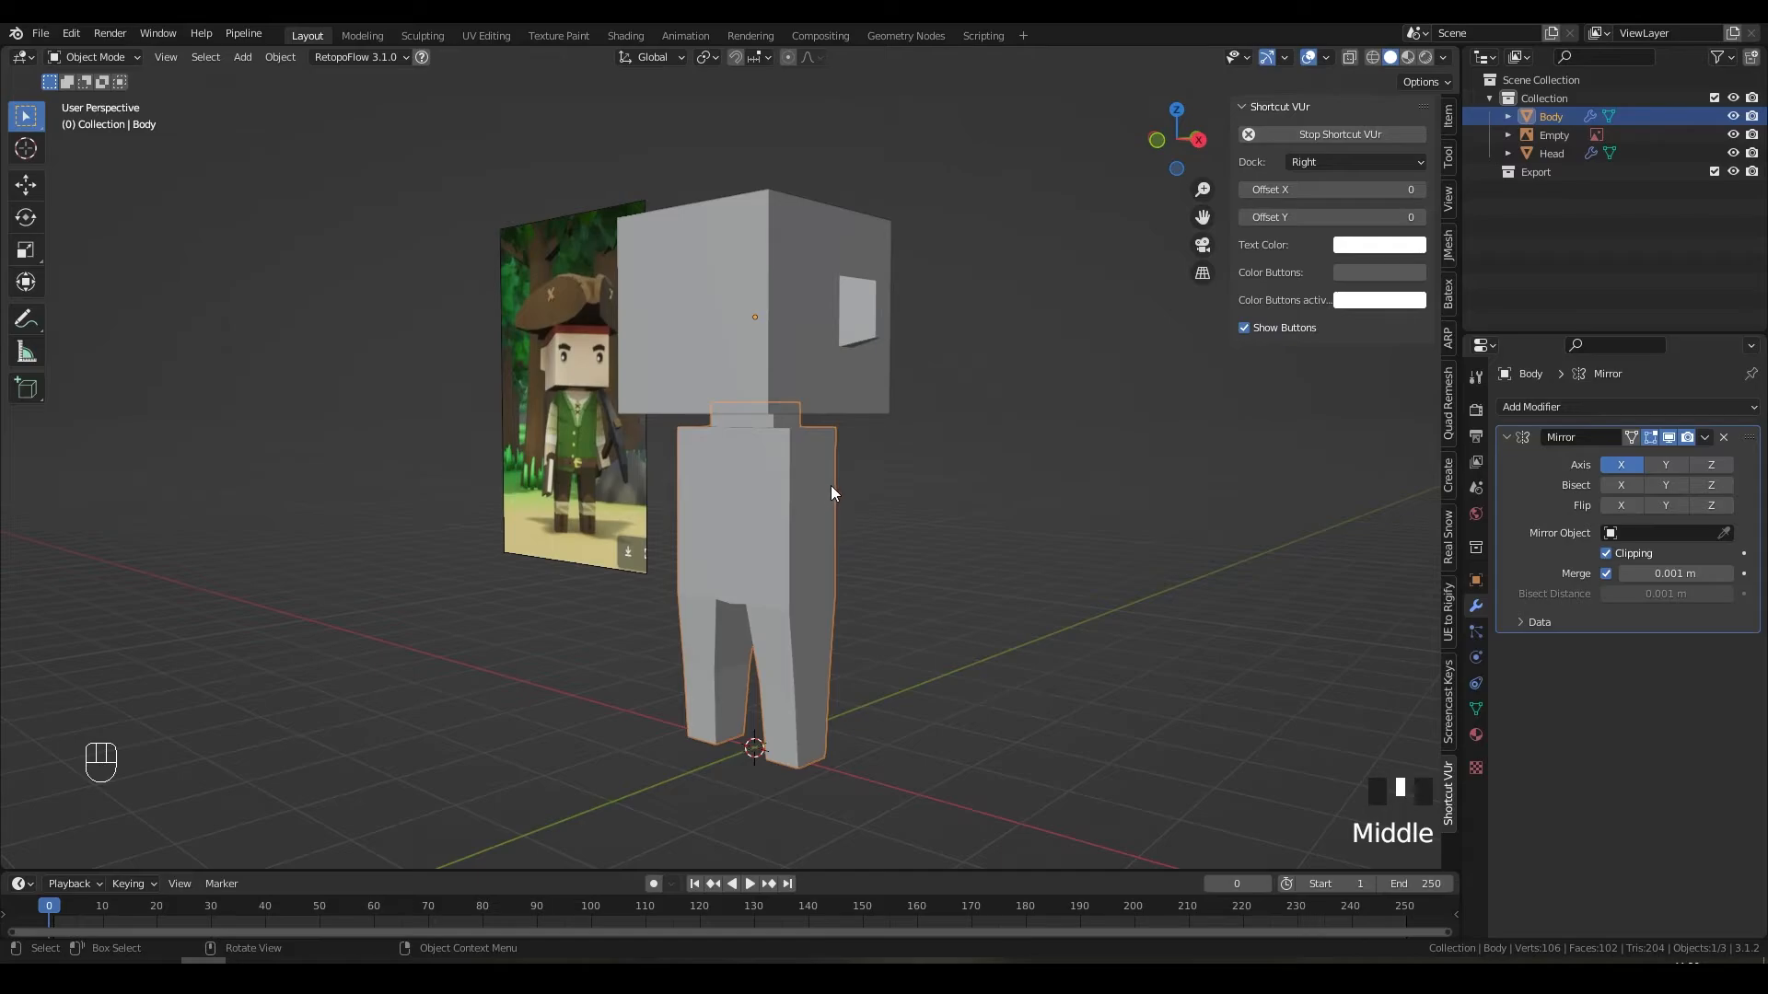
pyautogui.press('Tab')
pyautogui.press('2')
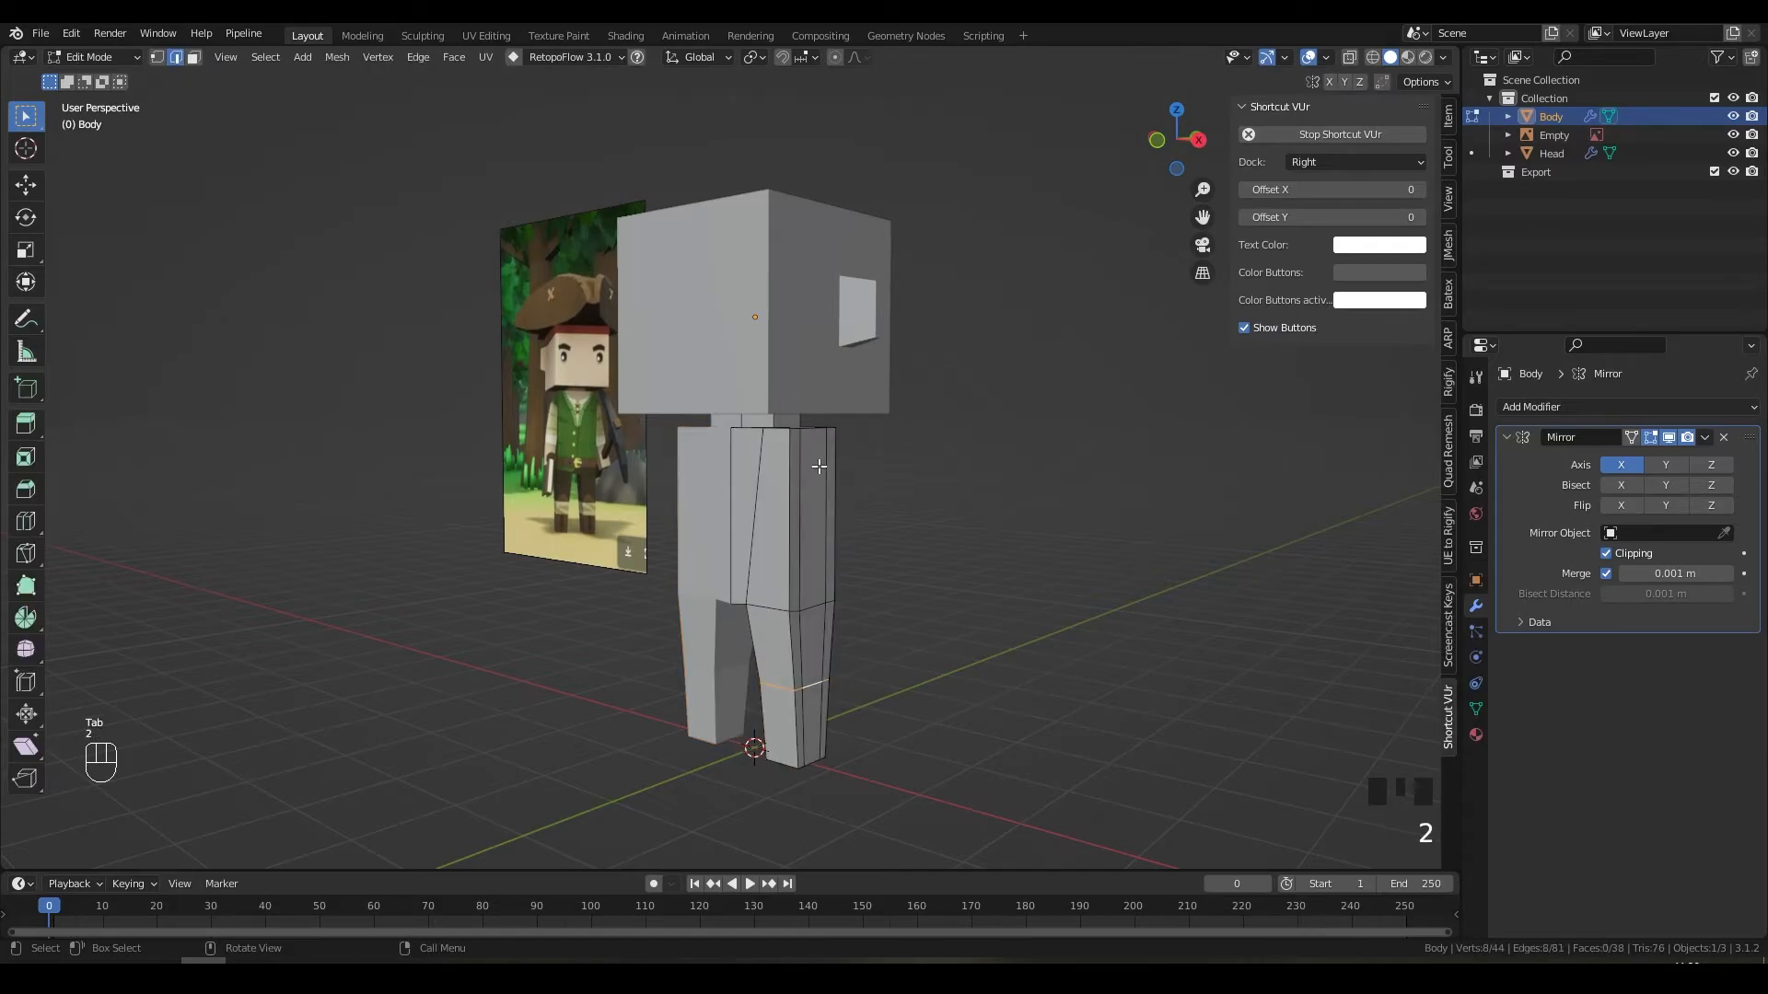
pyautogui.click(839, 471)
pyautogui.press('3')
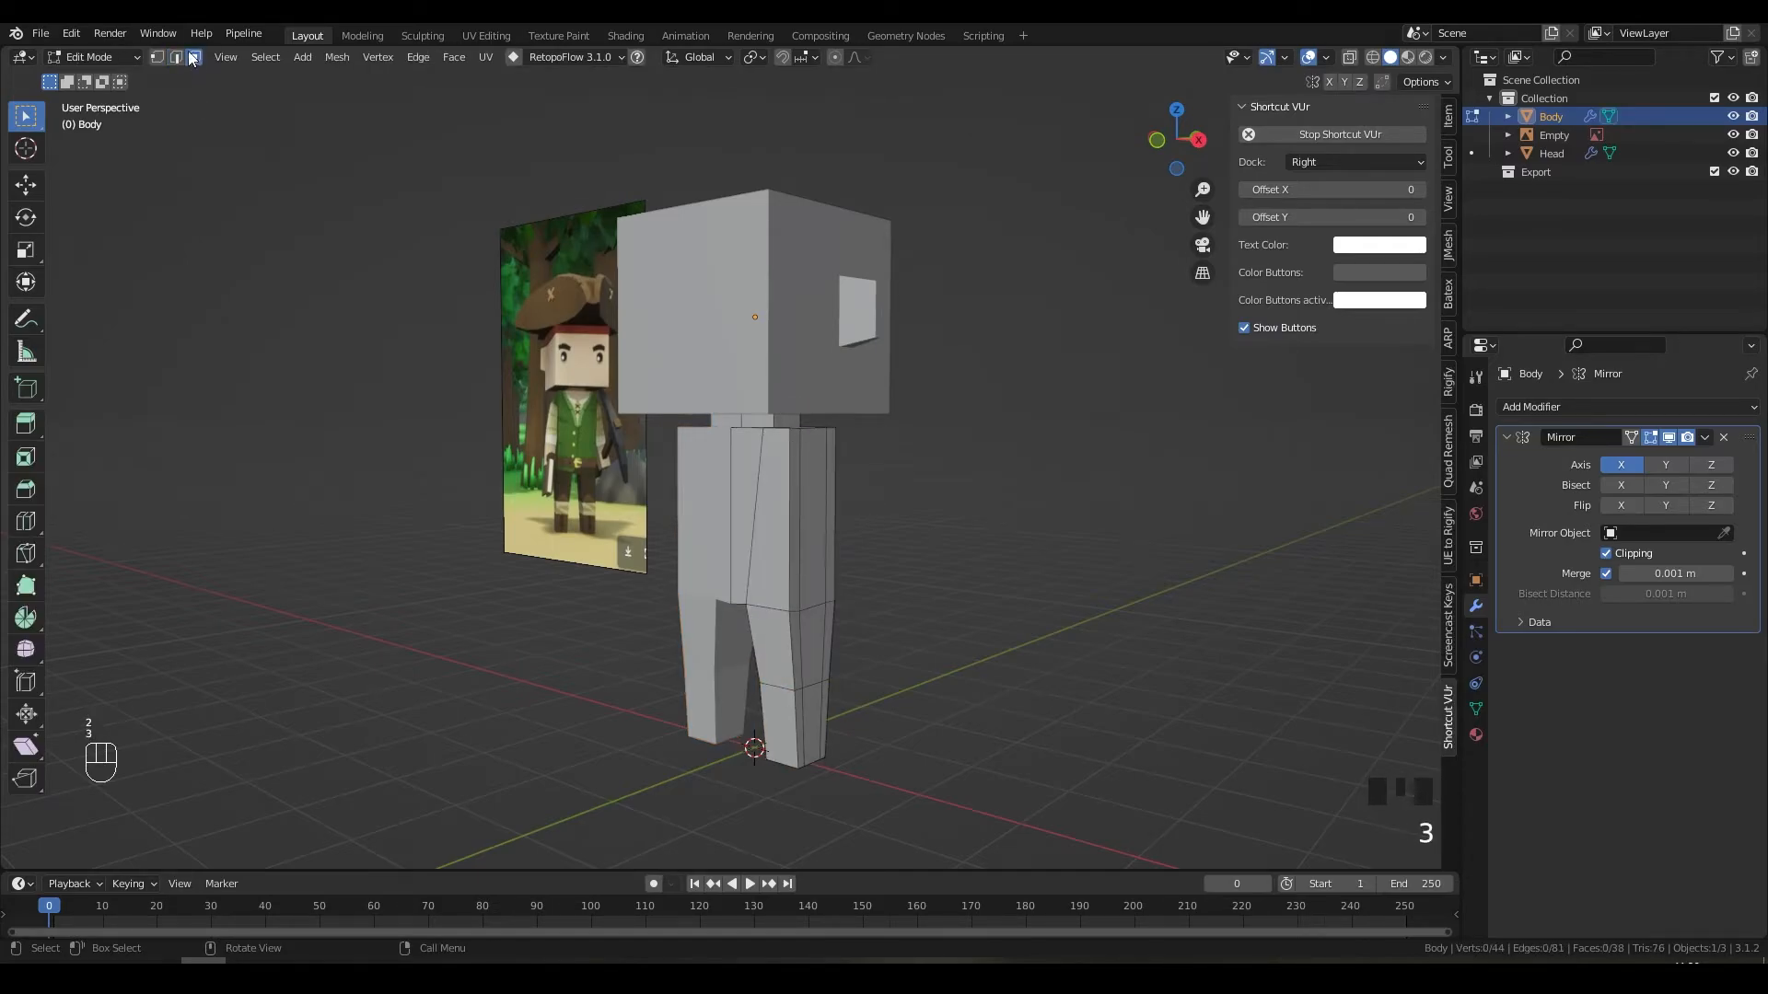
# Step: Duplicate the torso's right side face, move it out along X, and separate it as Body.001
pyautogui.click(819, 486)
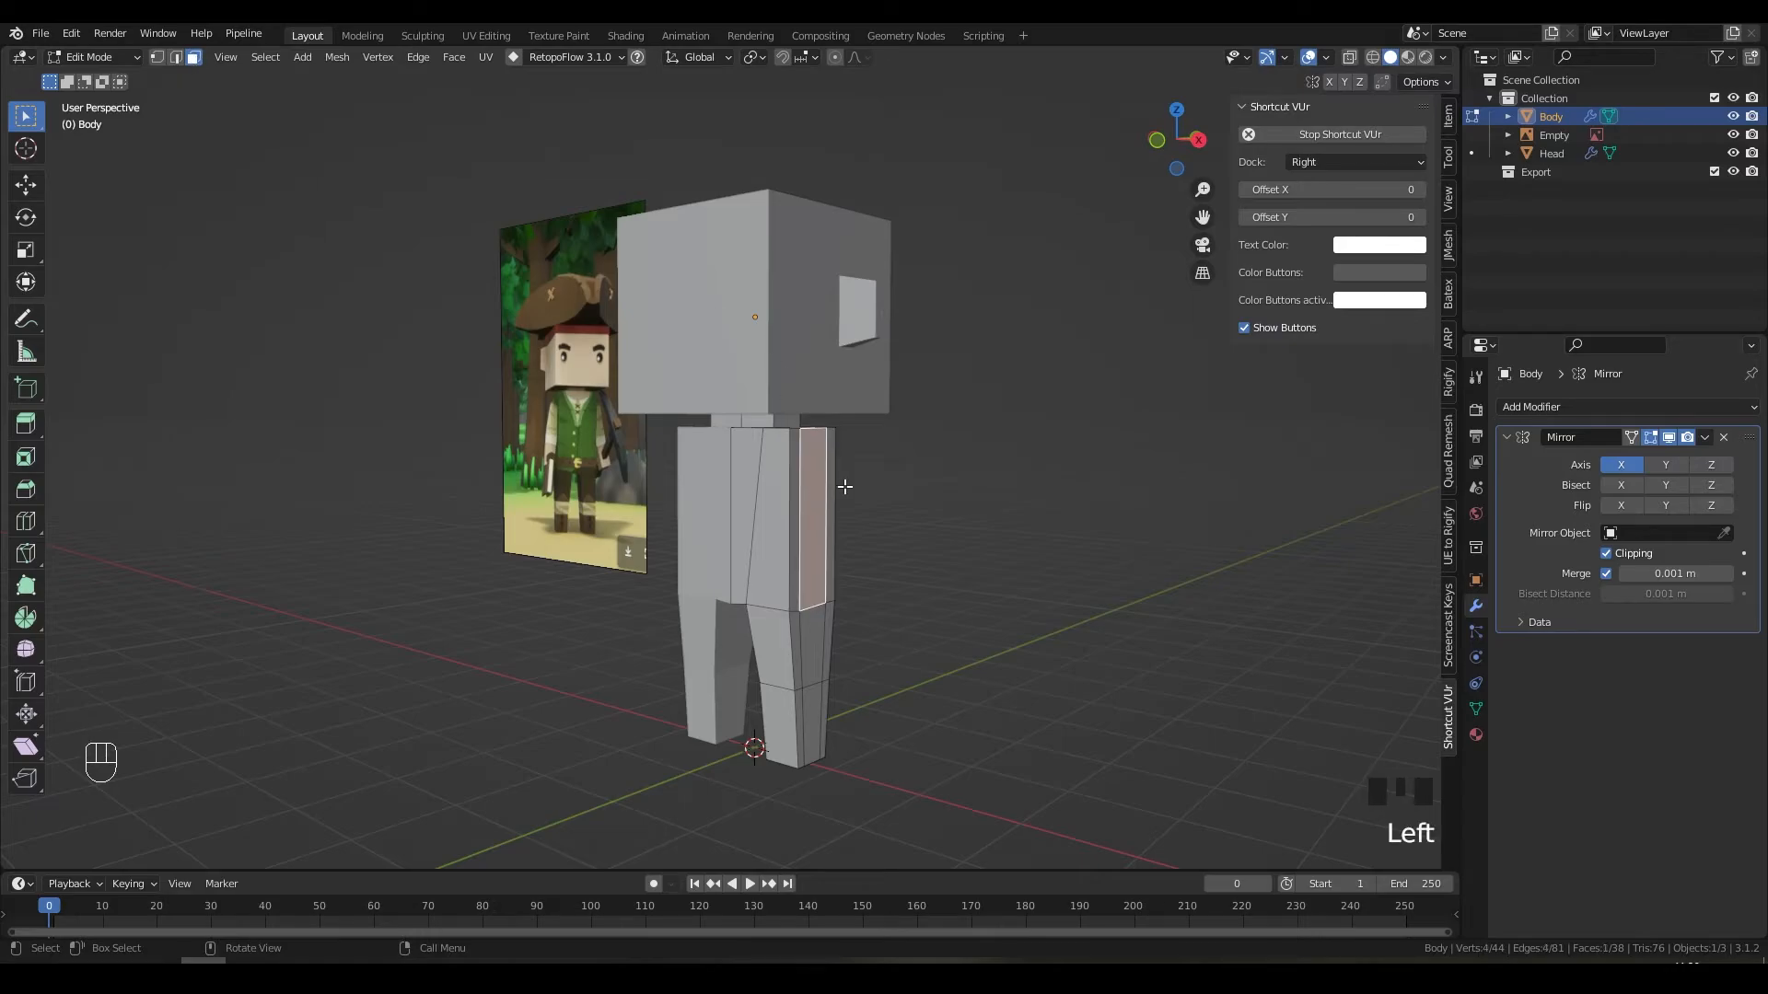
pyautogui.moveTo(837, 488); pyautogui.dragTo(935, 493, button='middle')
pyautogui.hotkey('shift', 'd')
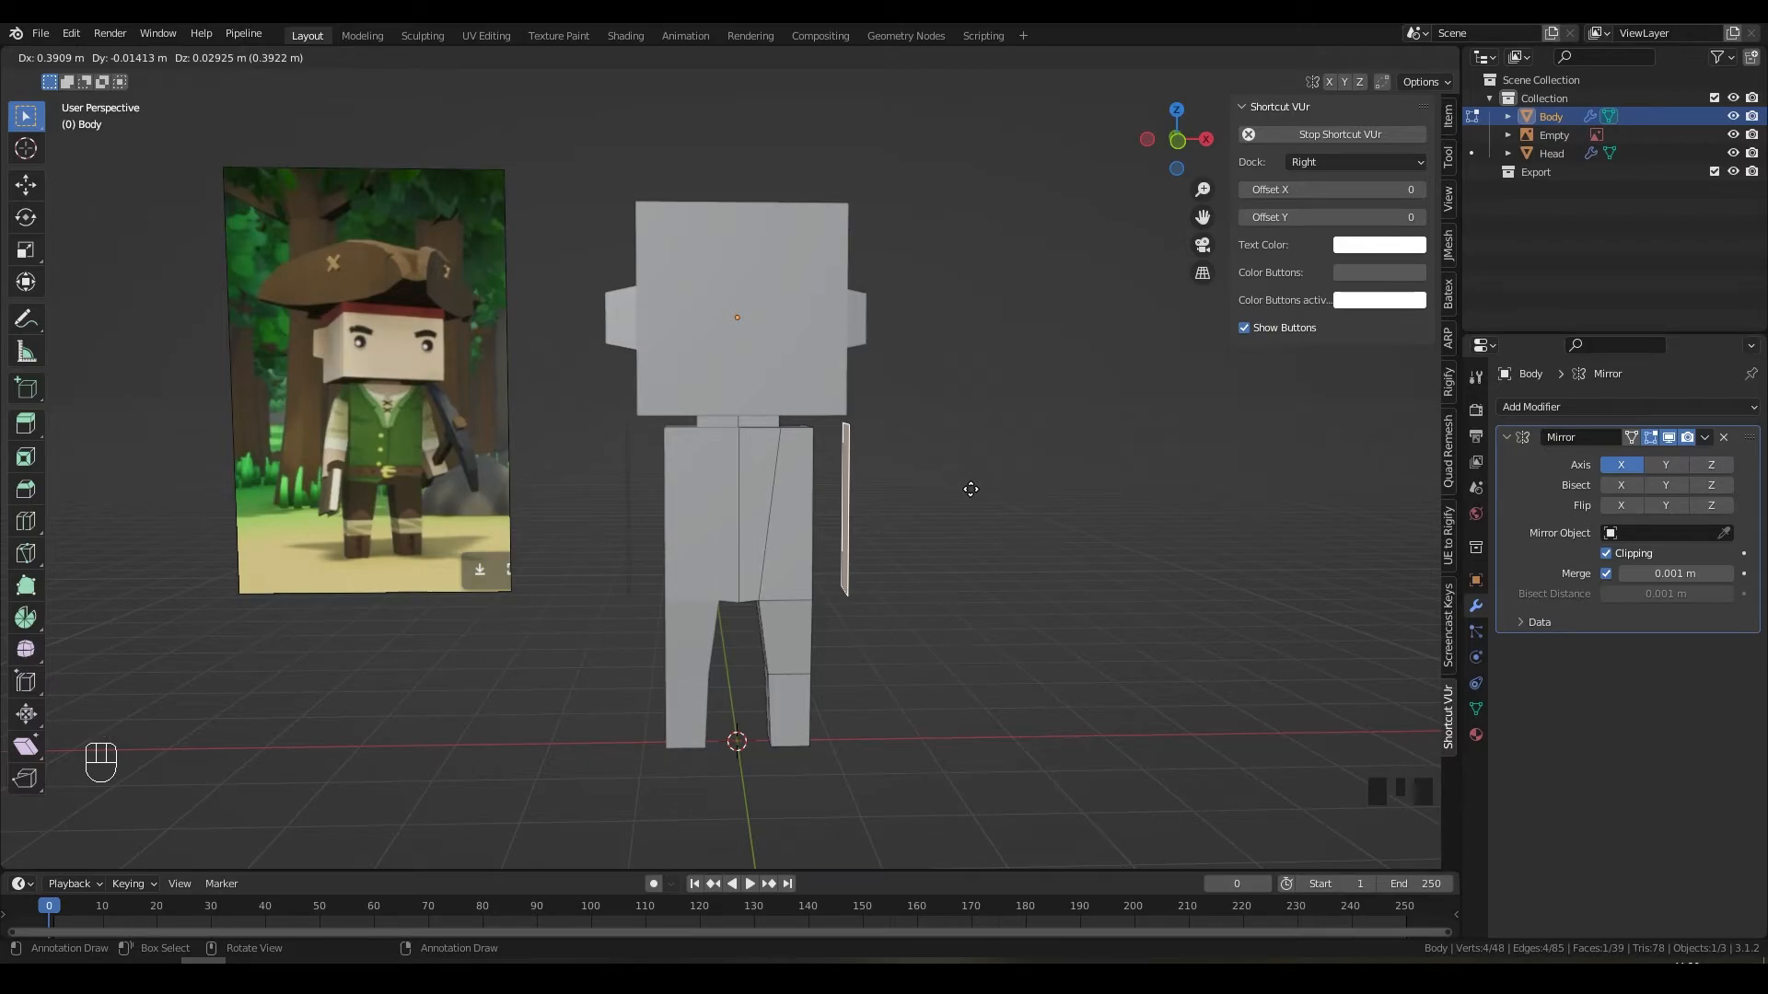
pyautogui.press('x')
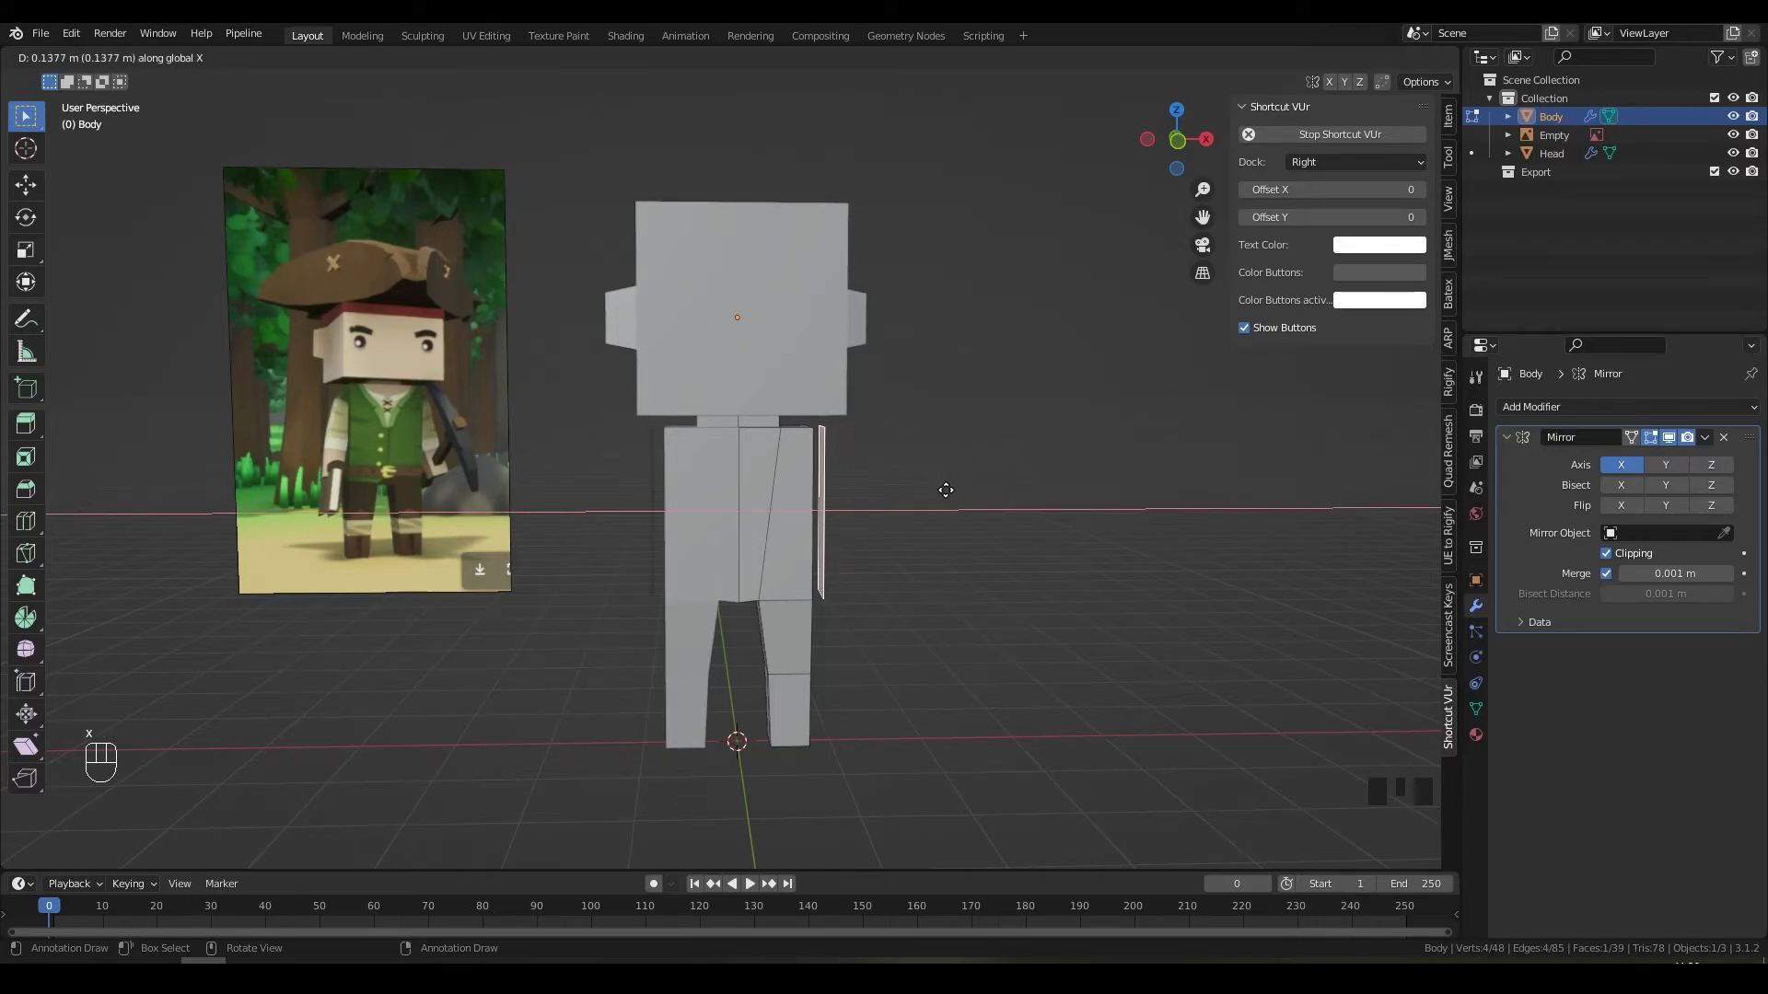
pyautogui.click(944, 490)
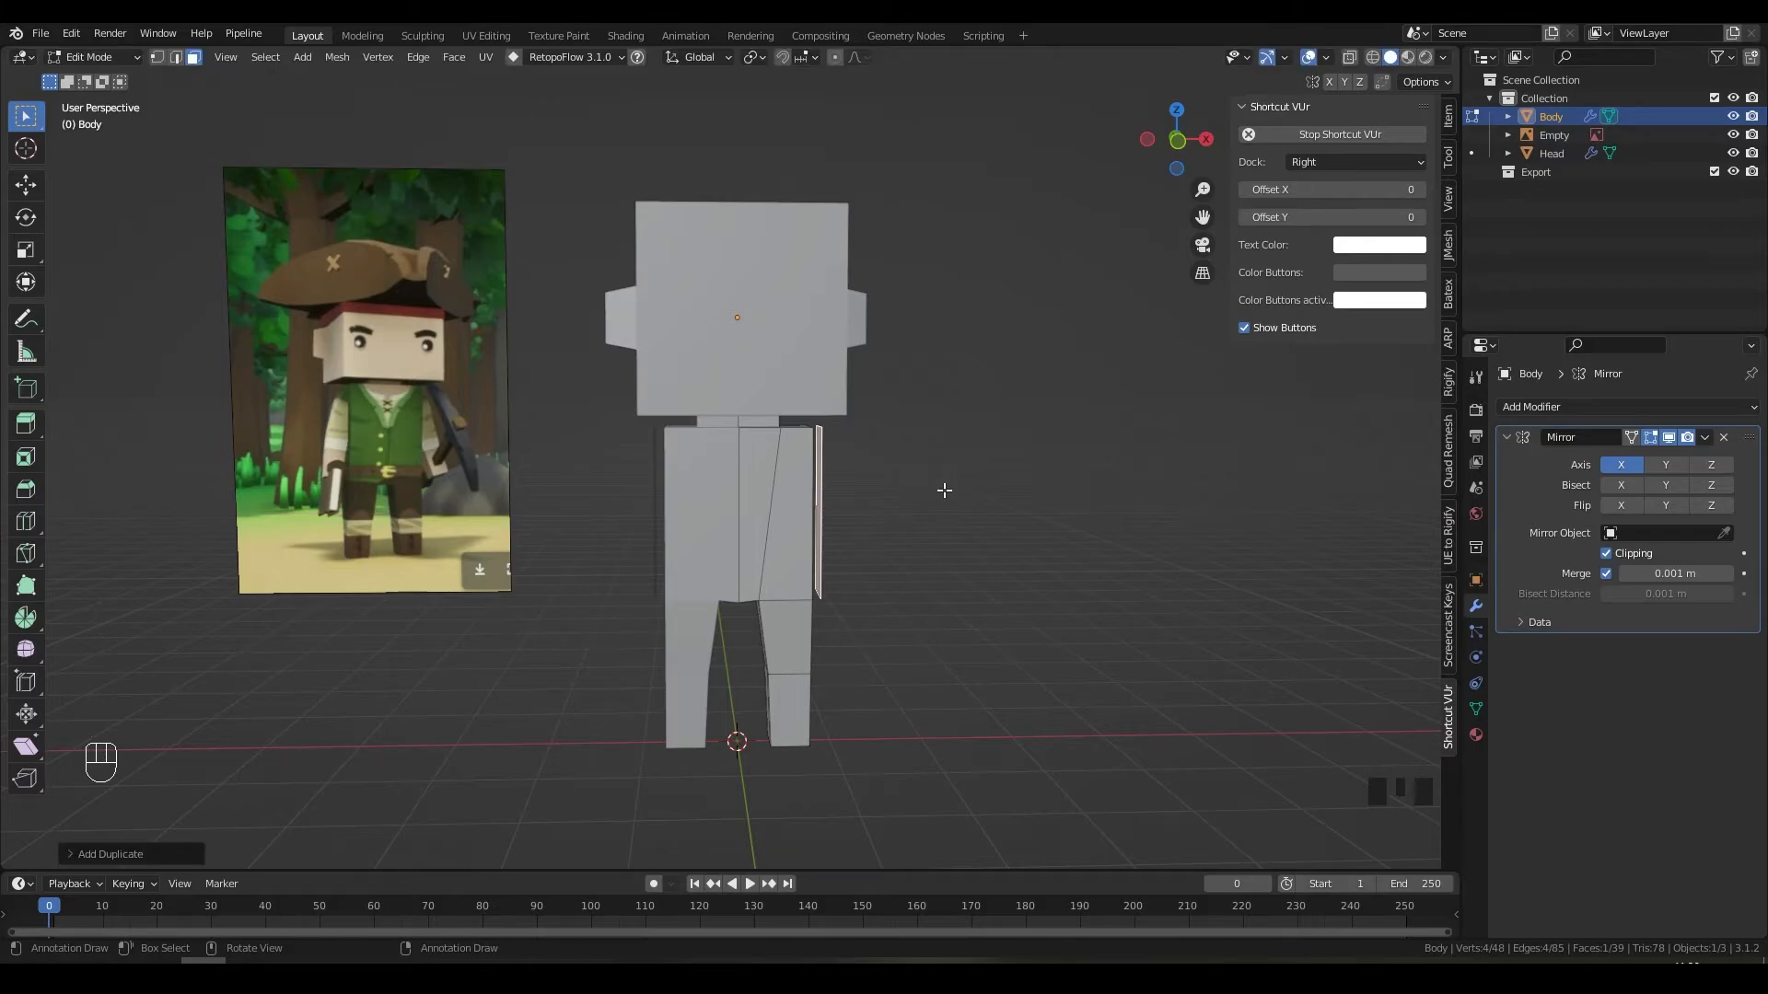
pyautogui.press('p')
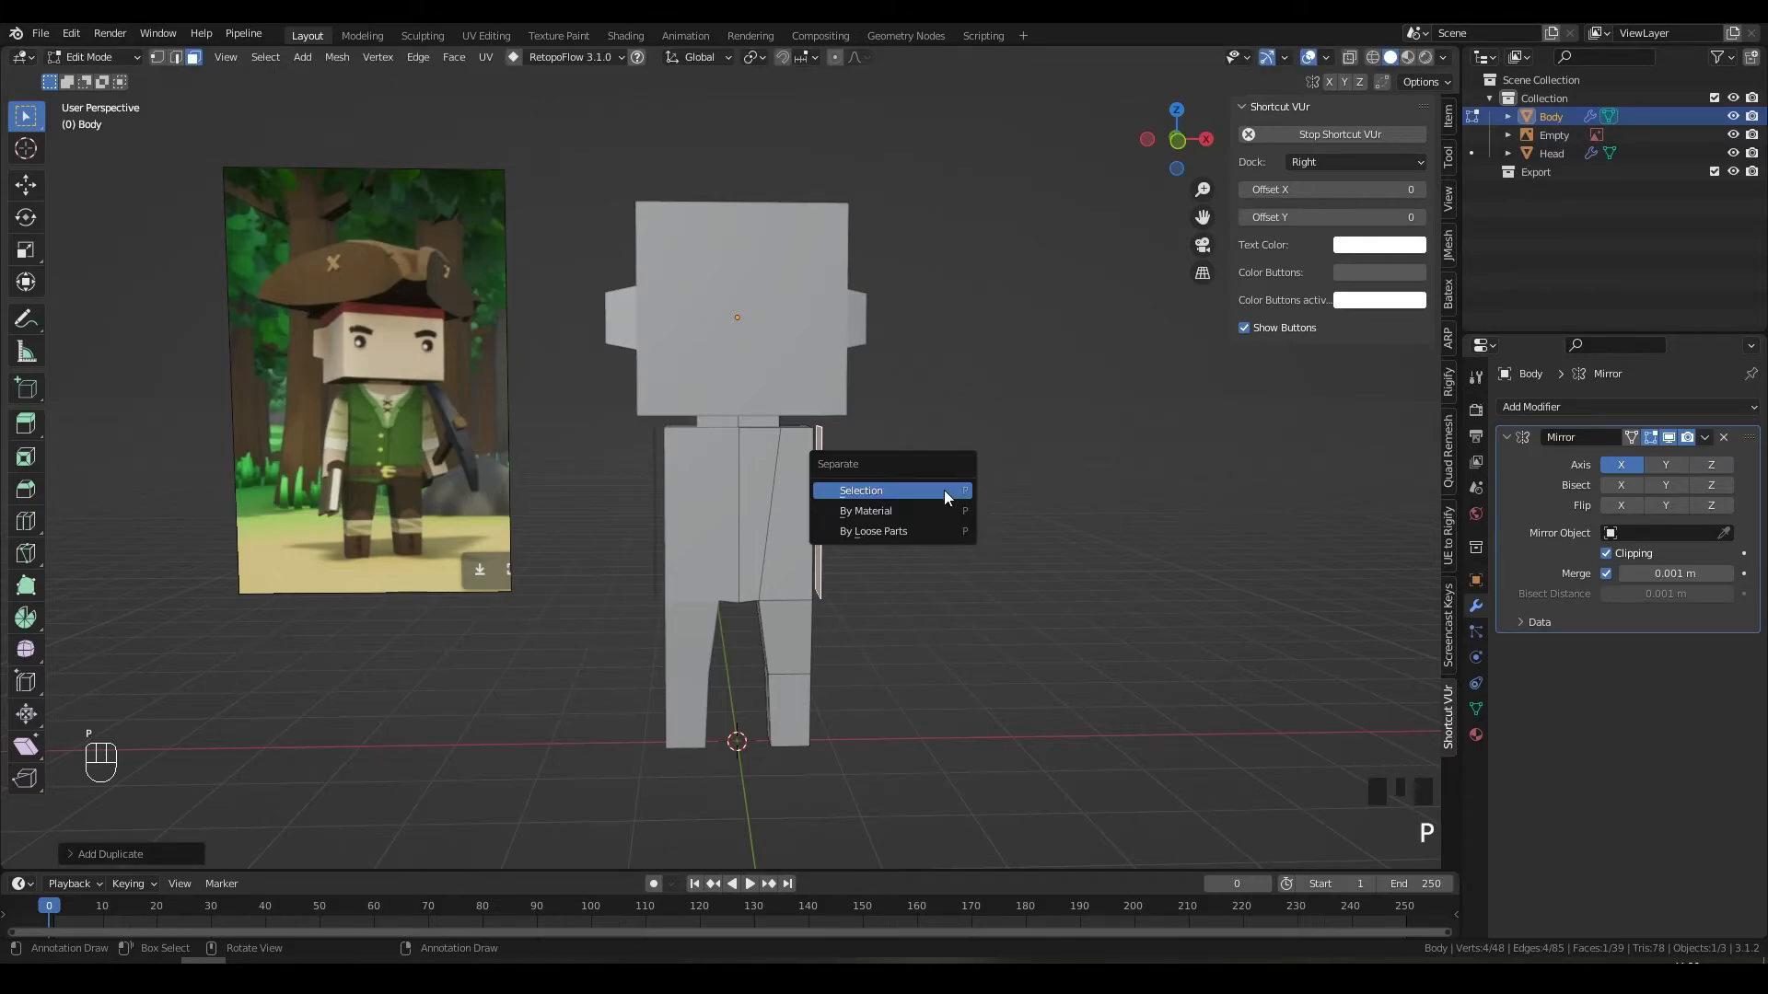
pyautogui.click(942, 490)
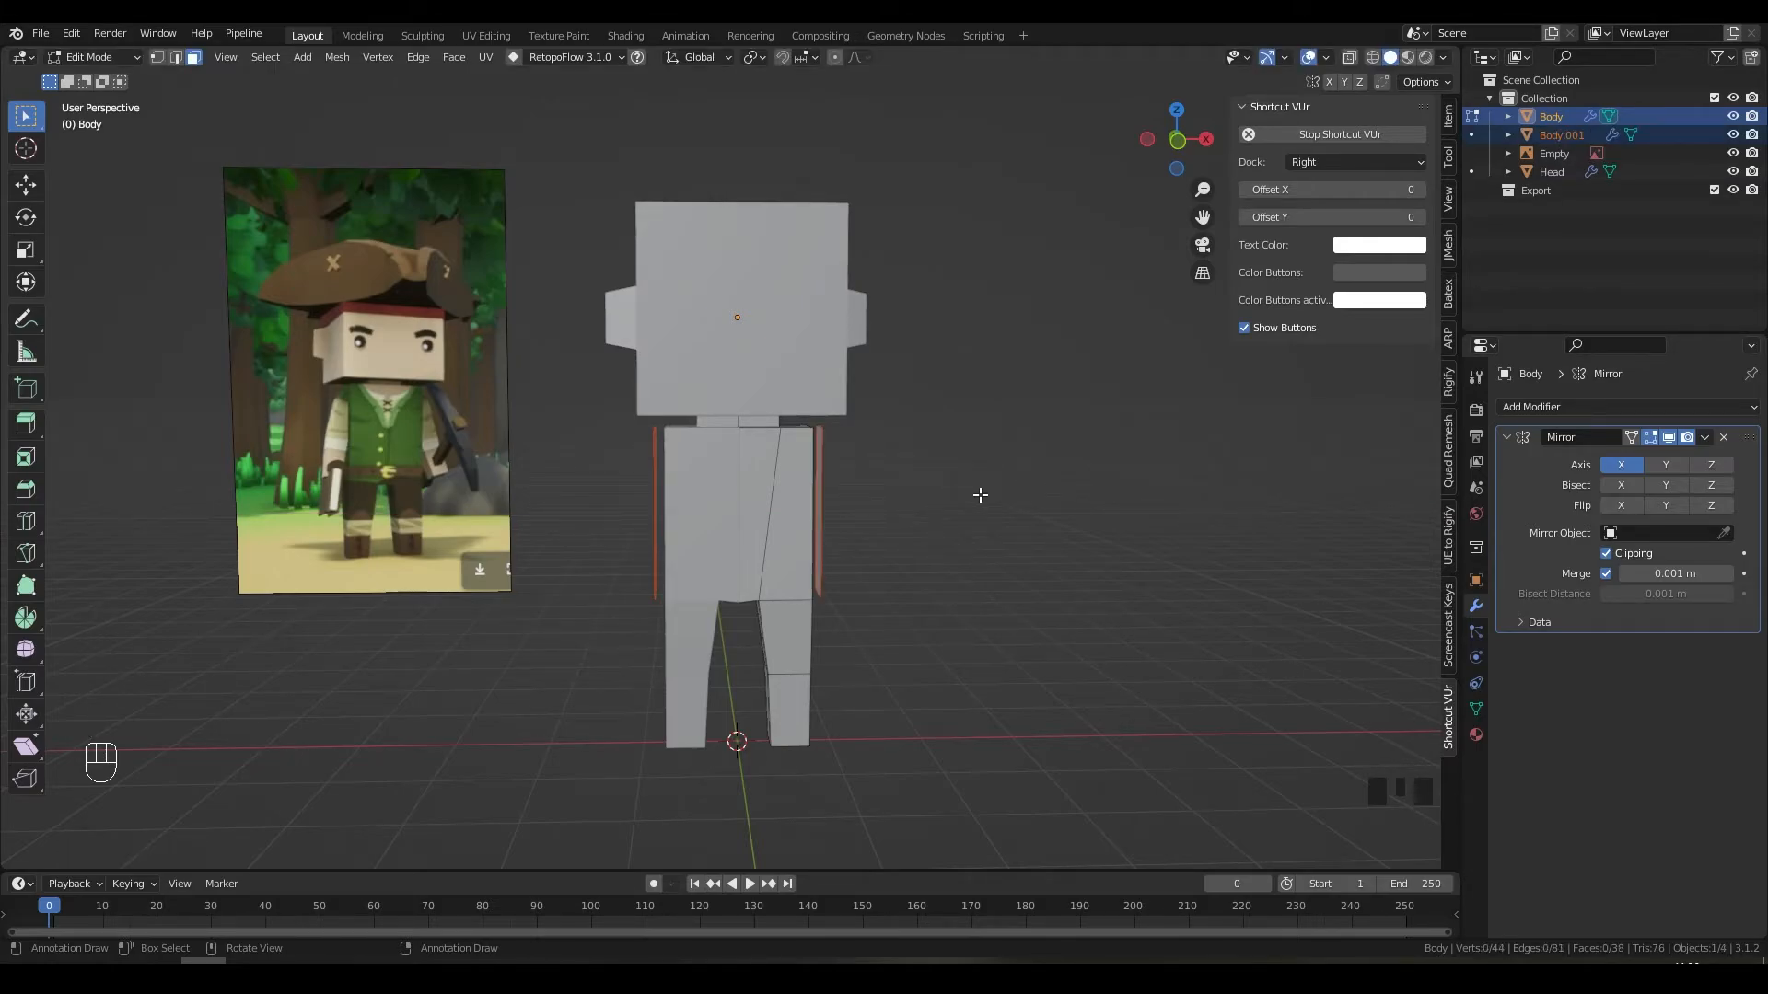
pyautogui.press('Tab')
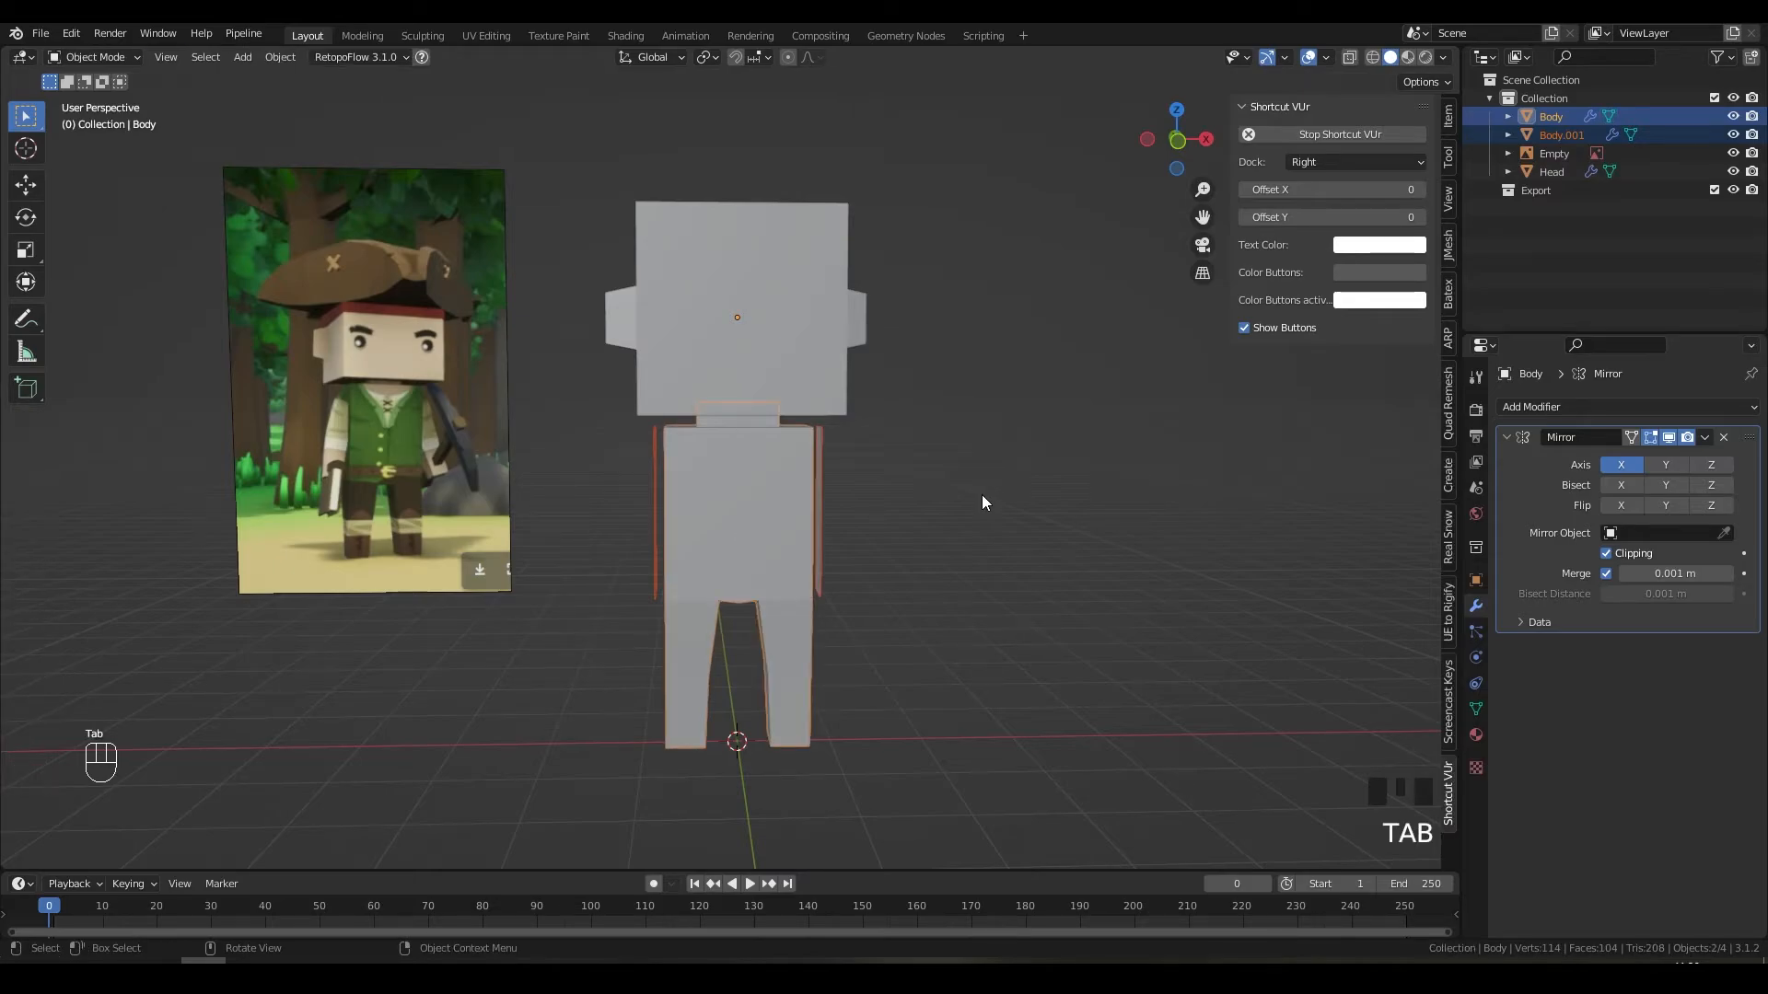
pyautogui.moveTo(983, 497); pyautogui.dragTo(881, 500, button='middle')
# Step: Select Body.001 and enter Edit Mode in the right side view
pyautogui.click(827, 491)
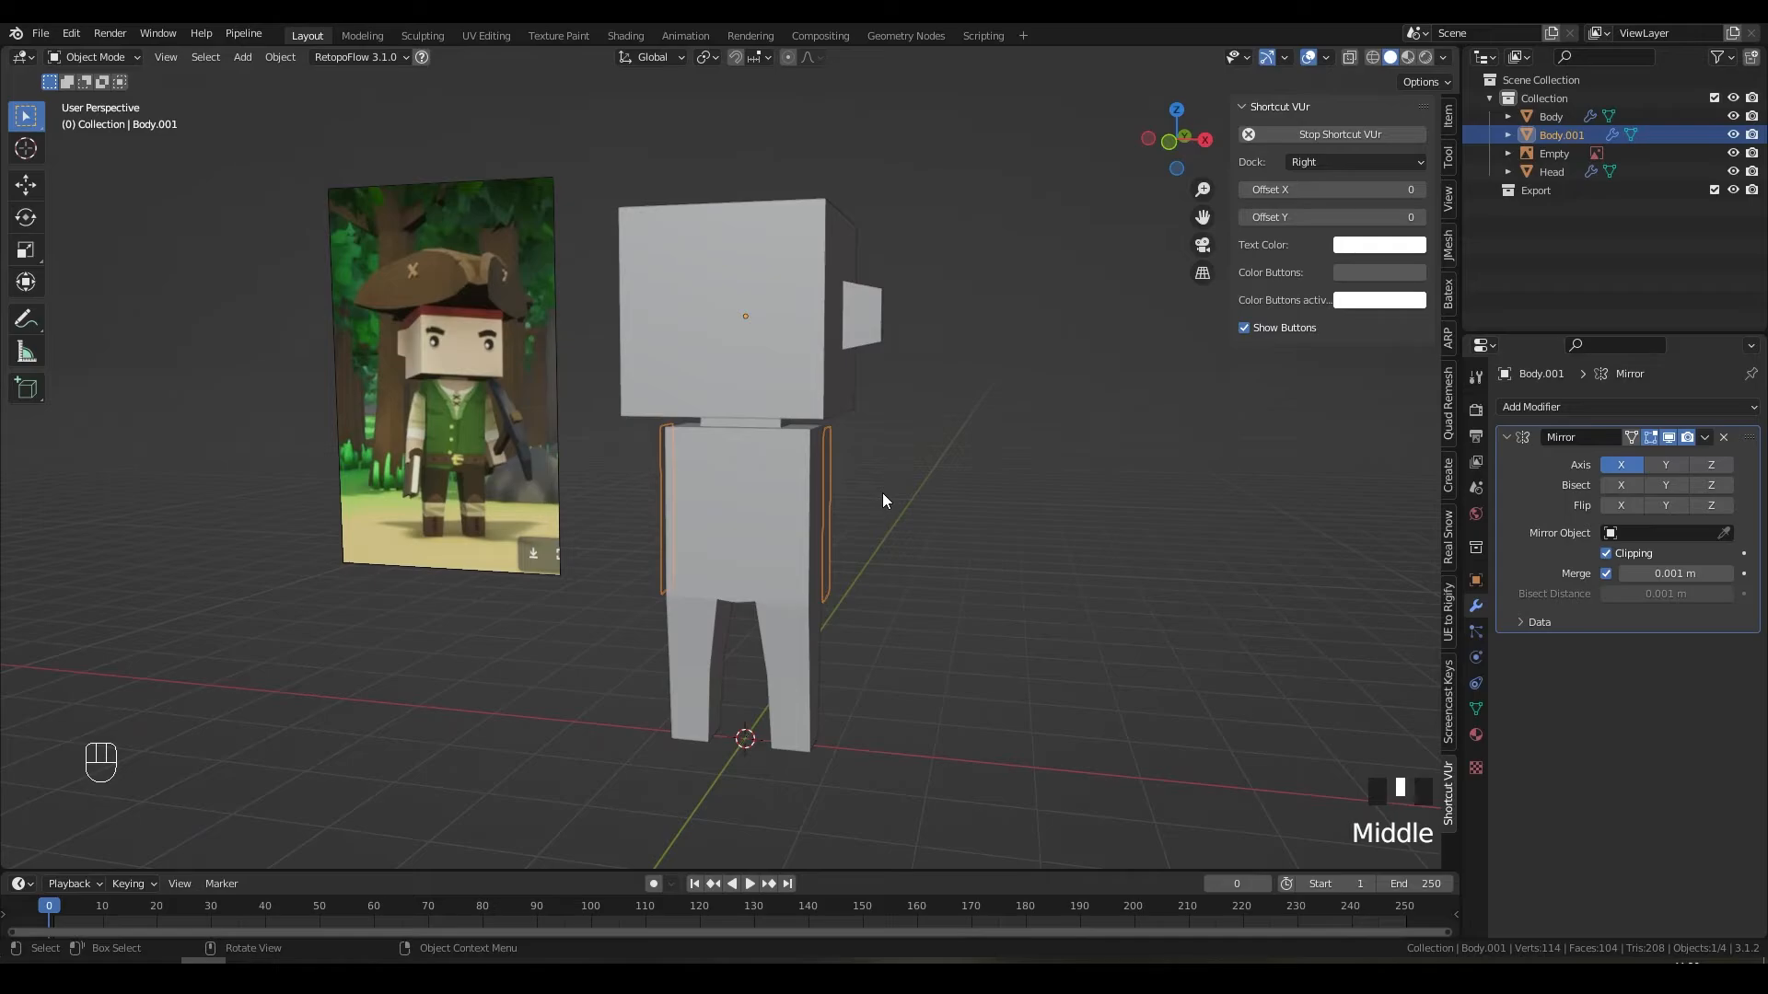
pyautogui.press('KP_3')
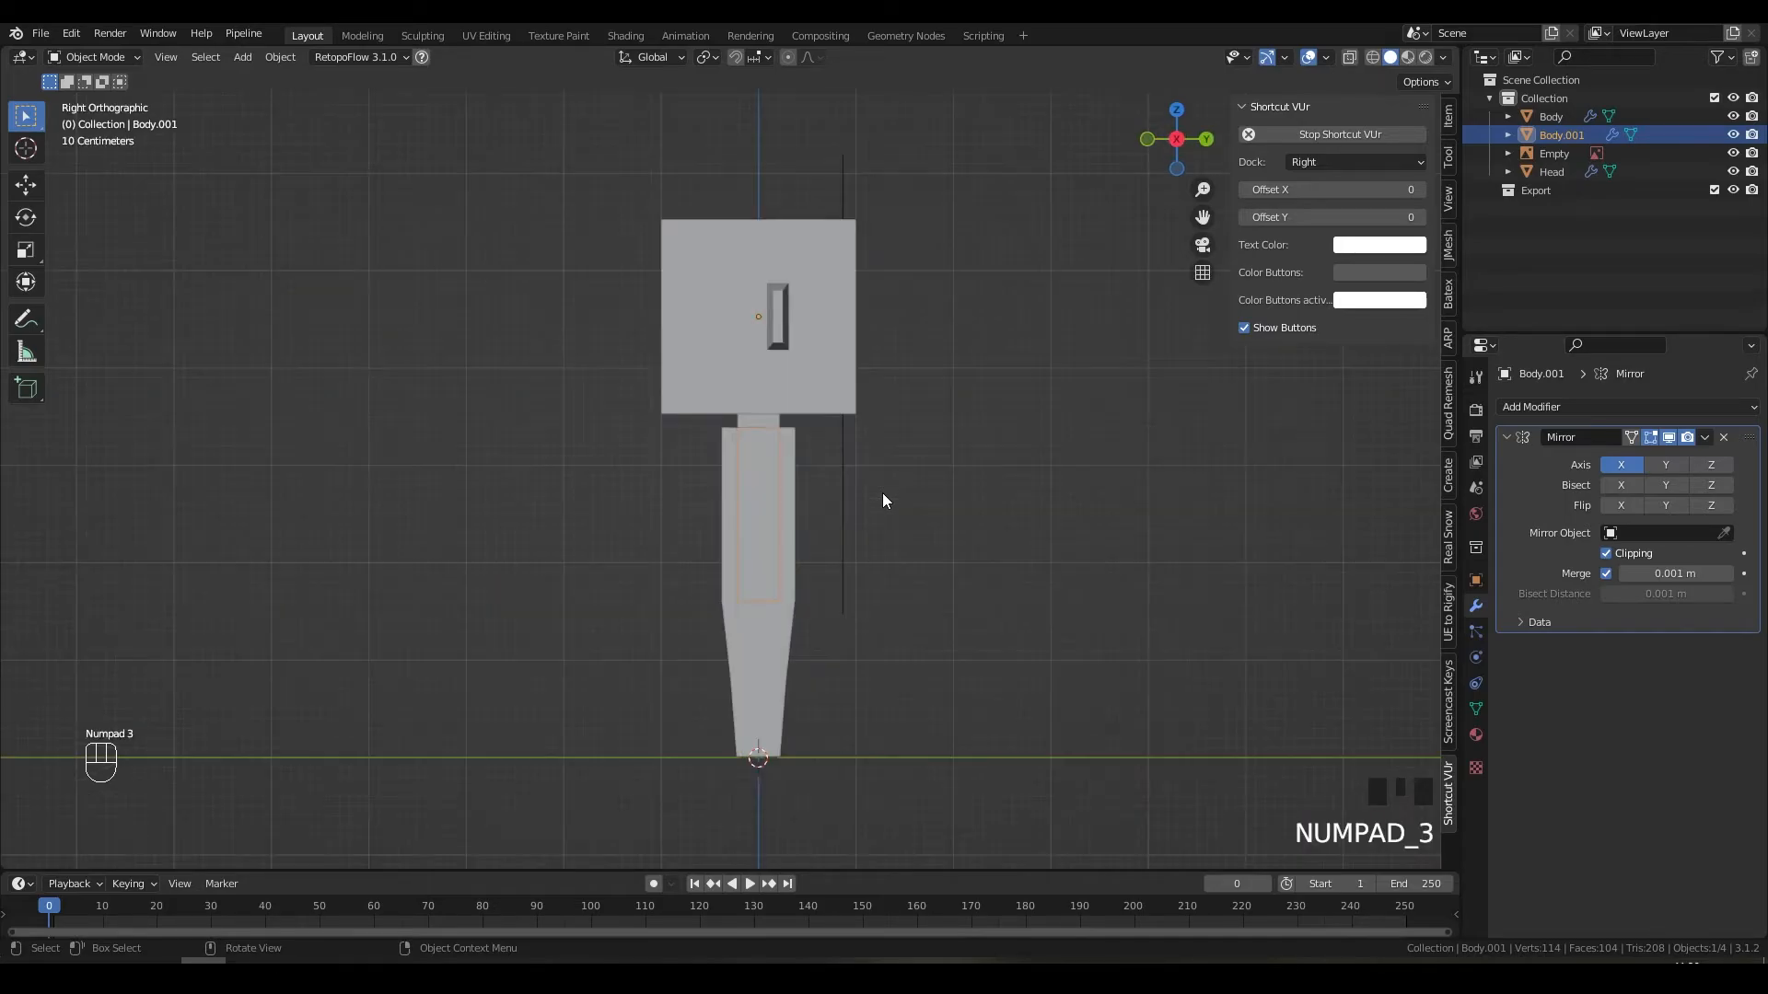
pyautogui.scroll(2, 880, 497)
pyautogui.keyDown('shift'); pyautogui.moveTo(921, 505); pyautogui.dragTo(958, 438, button='middle'); pyautogui.keyUp('shift')
pyautogui.press('Tab')
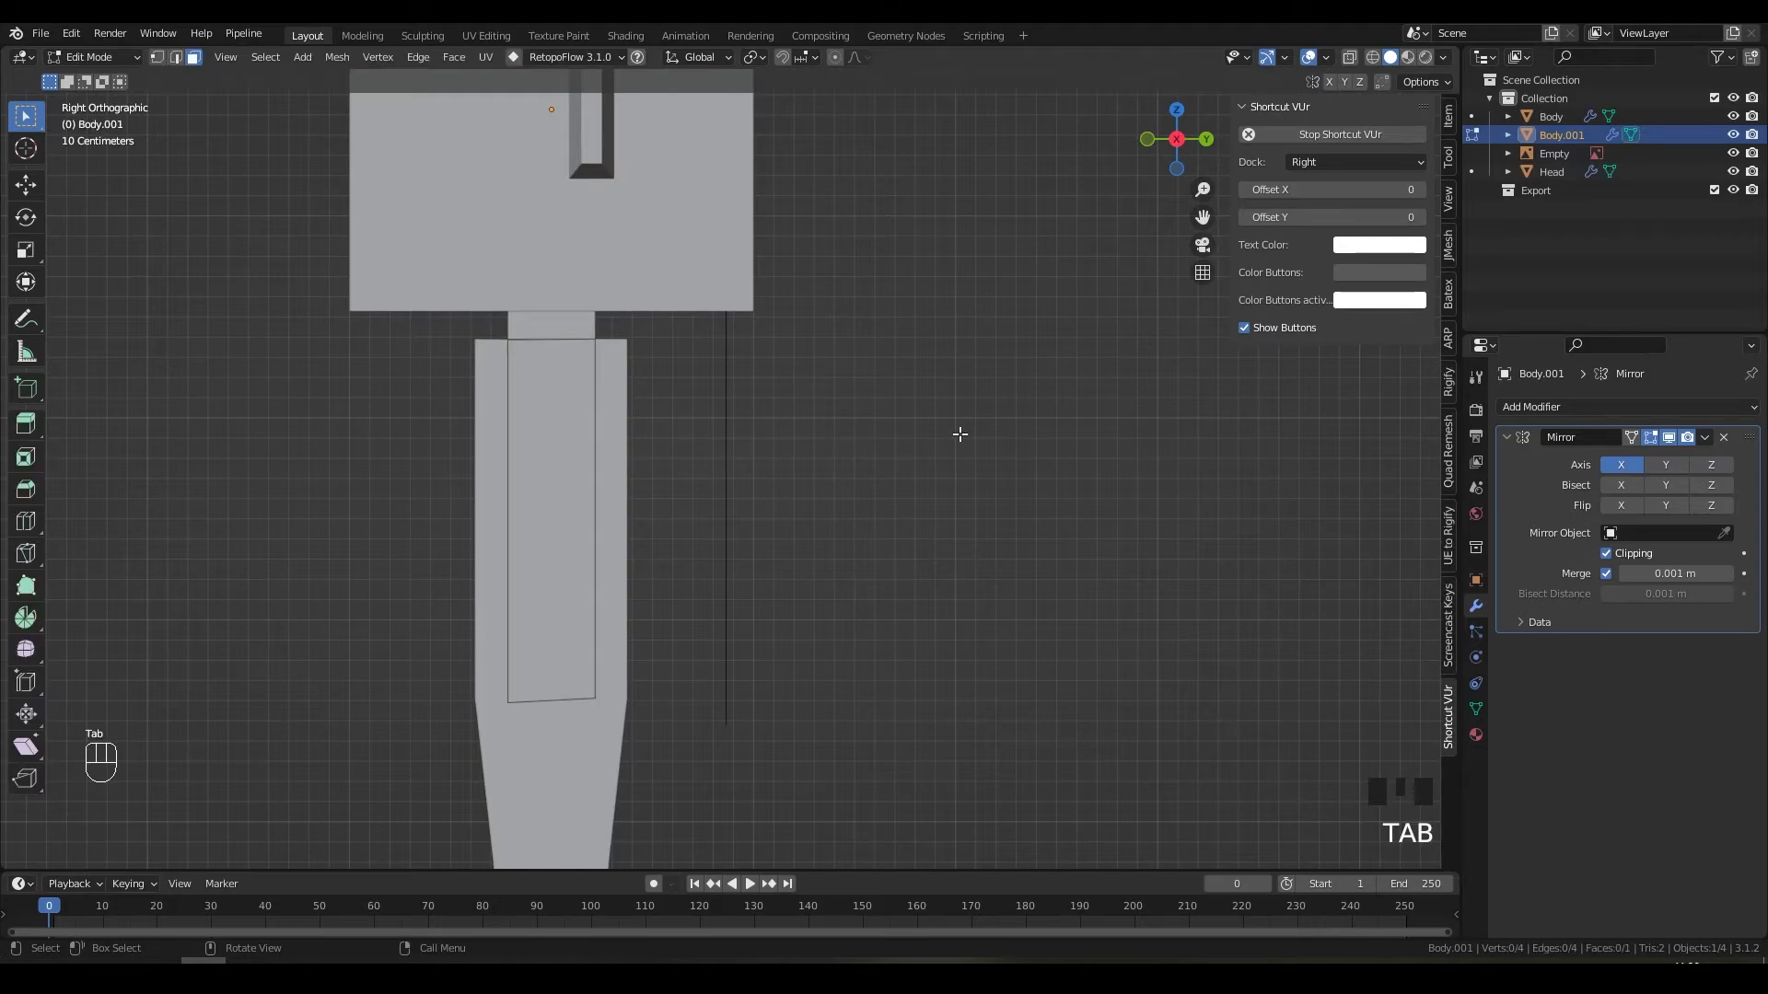
# Step: Raise the face's bottom edge about 1.376 m along Z to near the torso top
pyautogui.click(563, 697)
pyautogui.press('2')
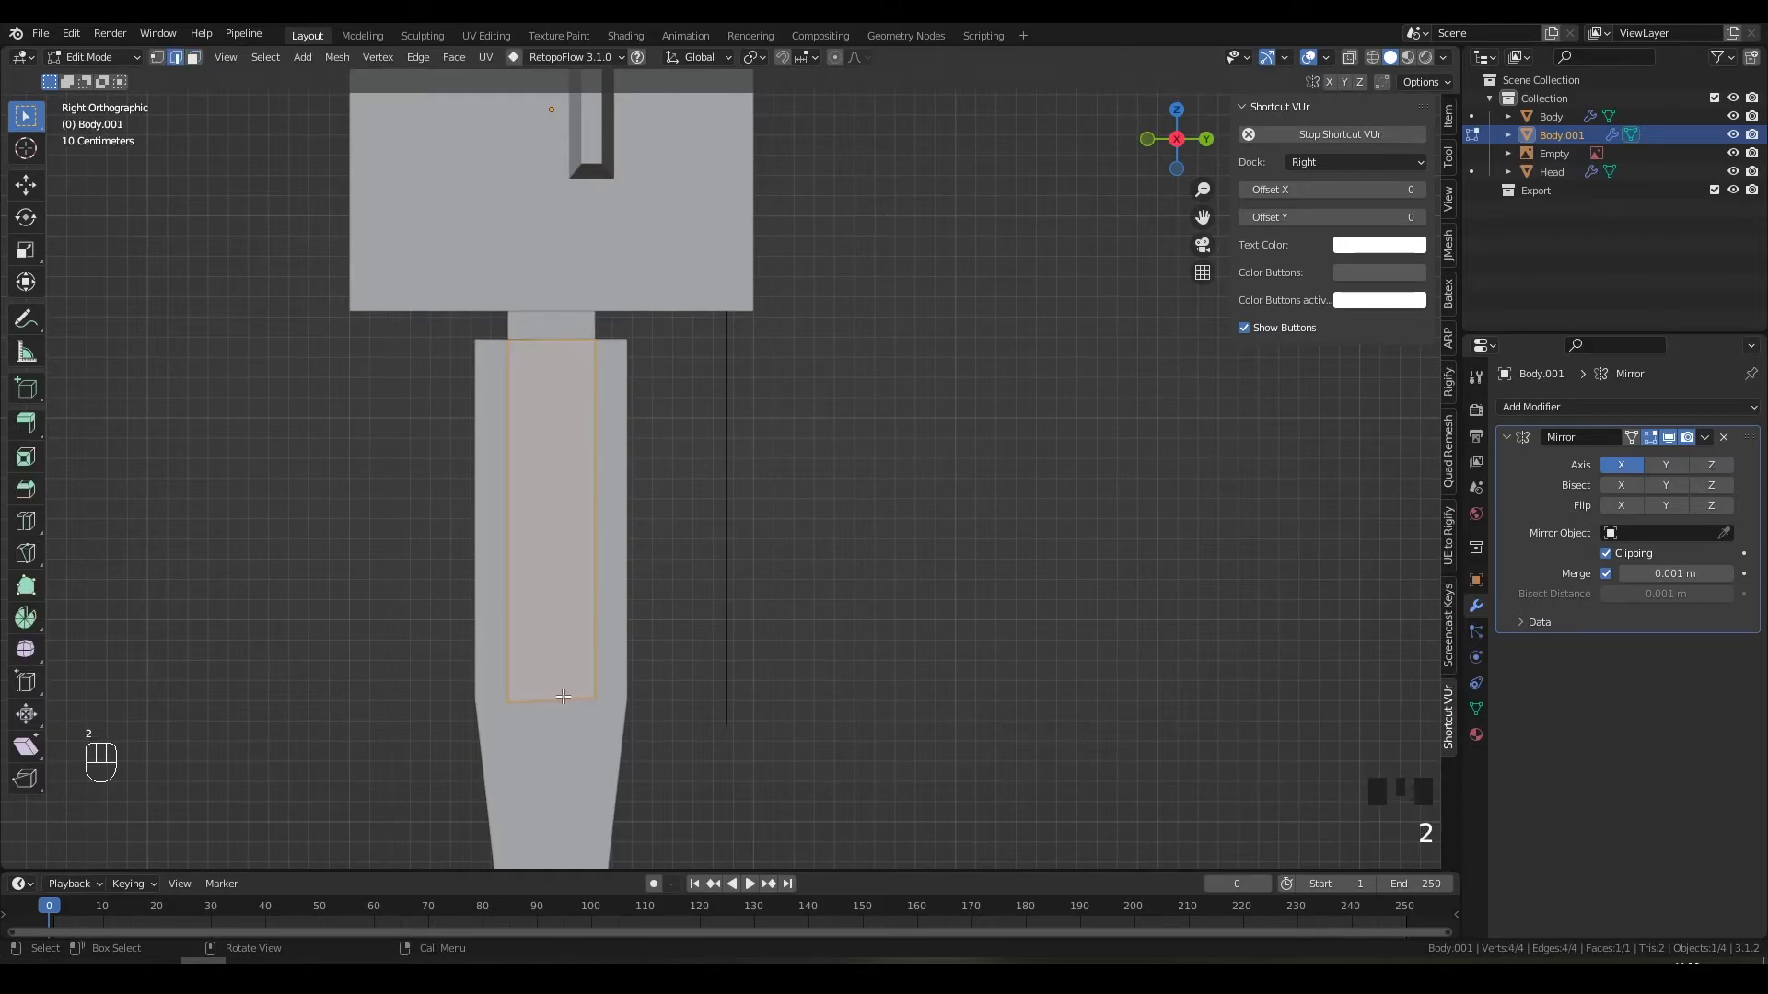
pyautogui.click(564, 697)
pyautogui.press('g')
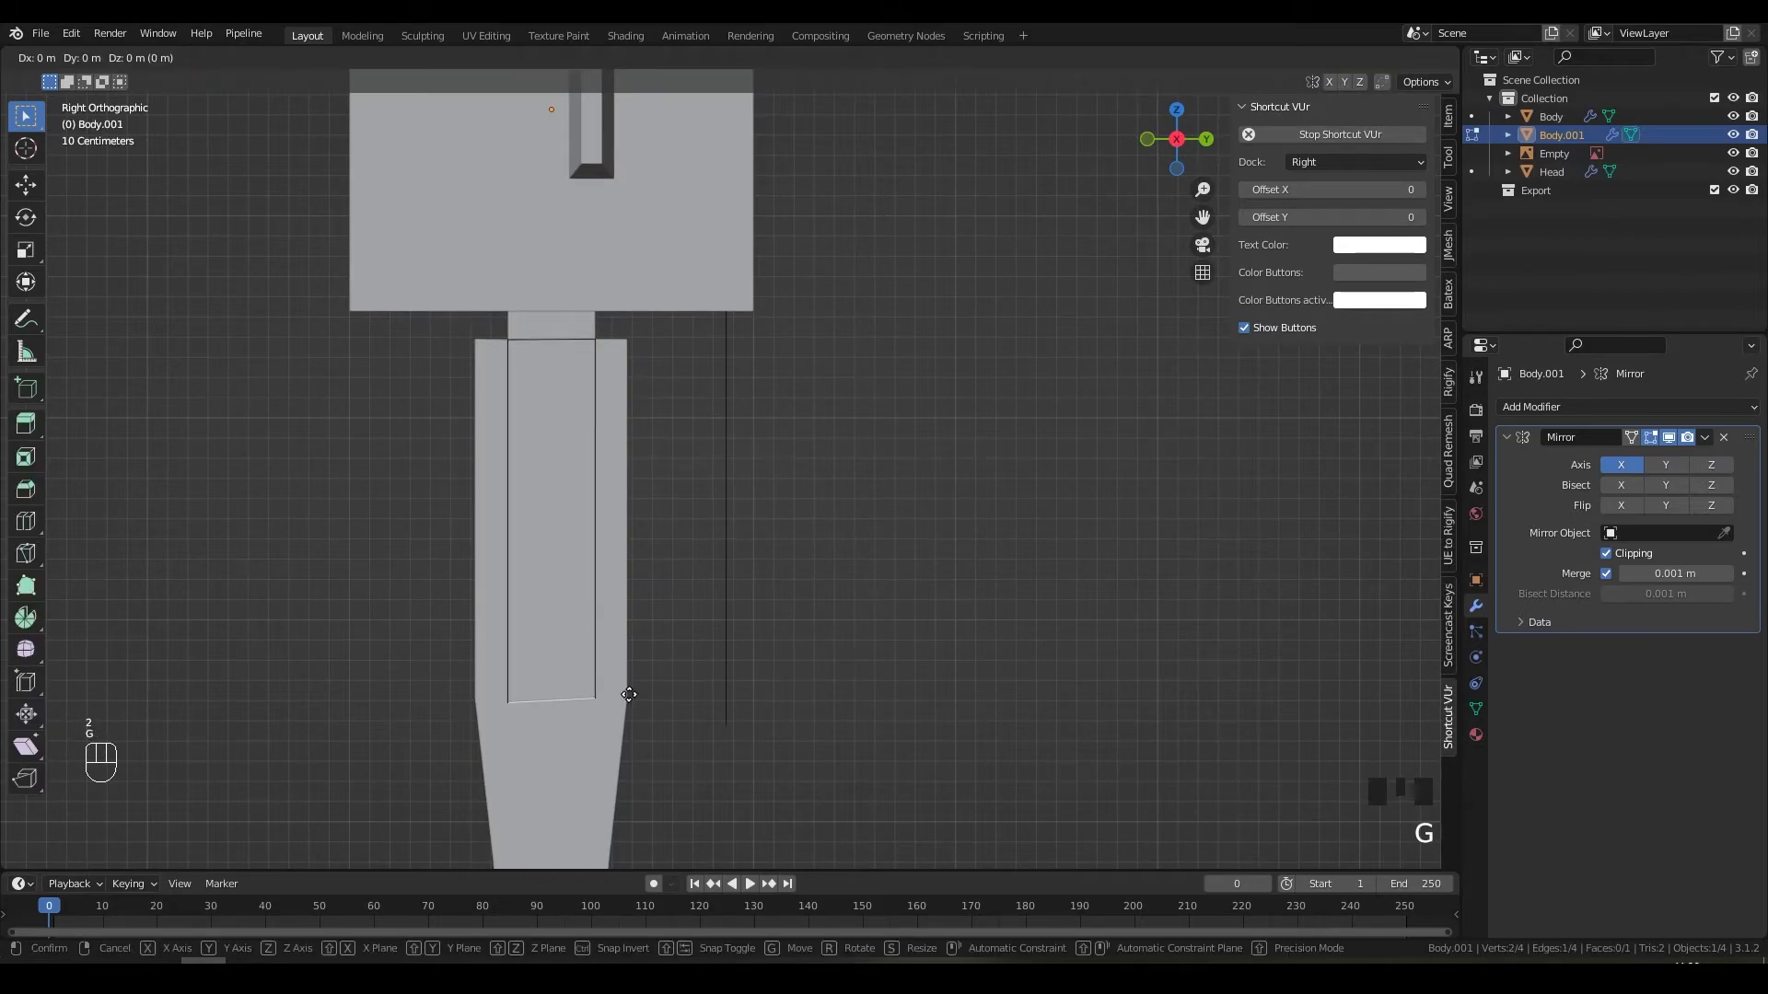
pyautogui.press('z')
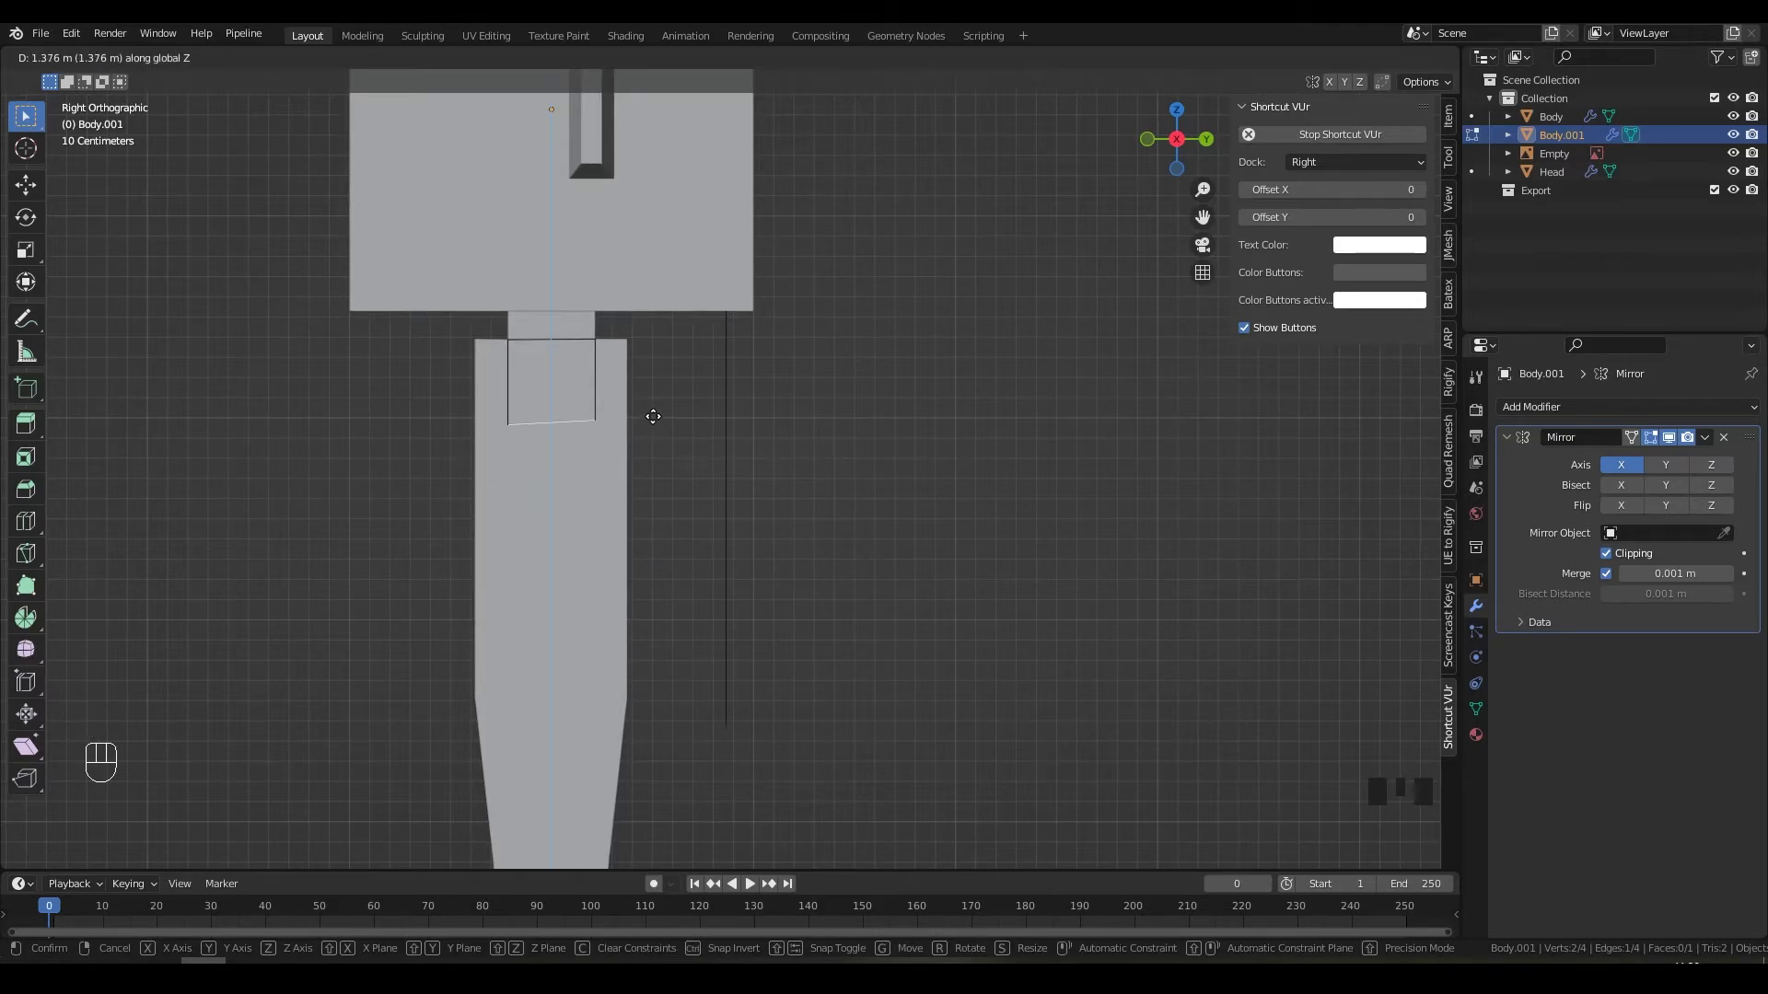
pyautogui.click(653, 416)
pyautogui.scroll(5, 447, 411)
pyautogui.keyDown('shift'); pyautogui.moveTo(448, 412); pyautogui.dragTo(715, 513, button='middle'); pyautogui.keyUp('shift')
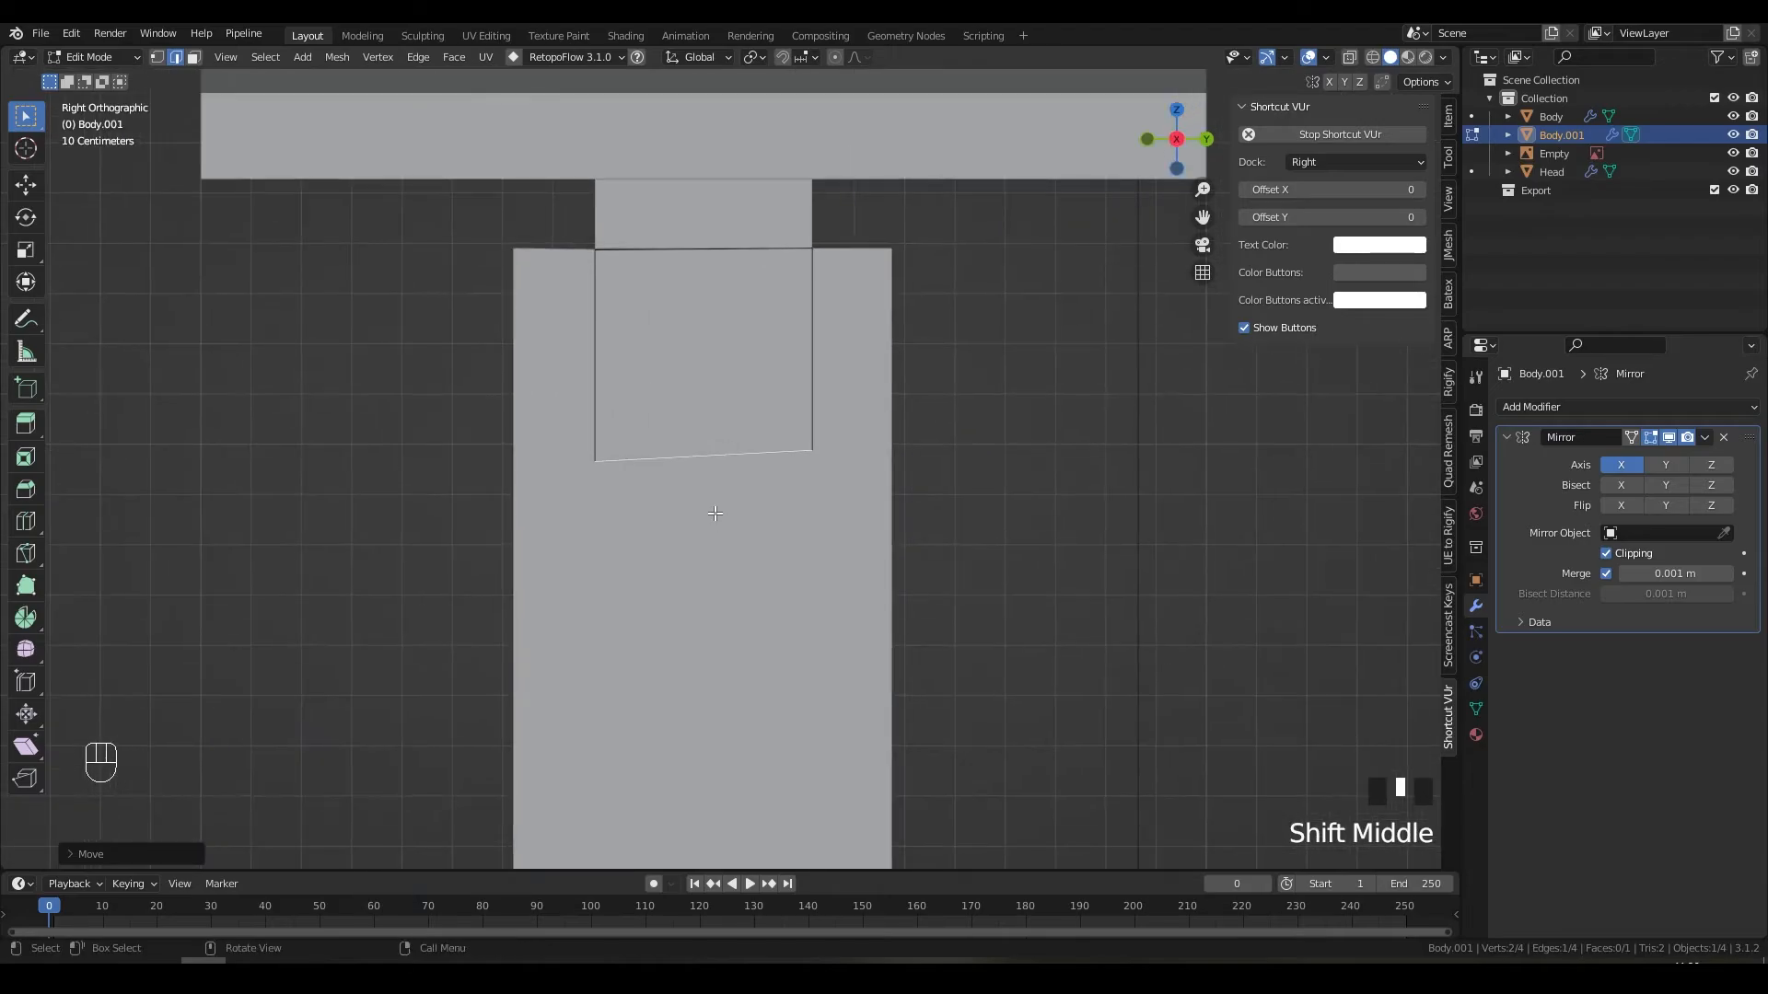
pyautogui.scroll(2, 715, 513)
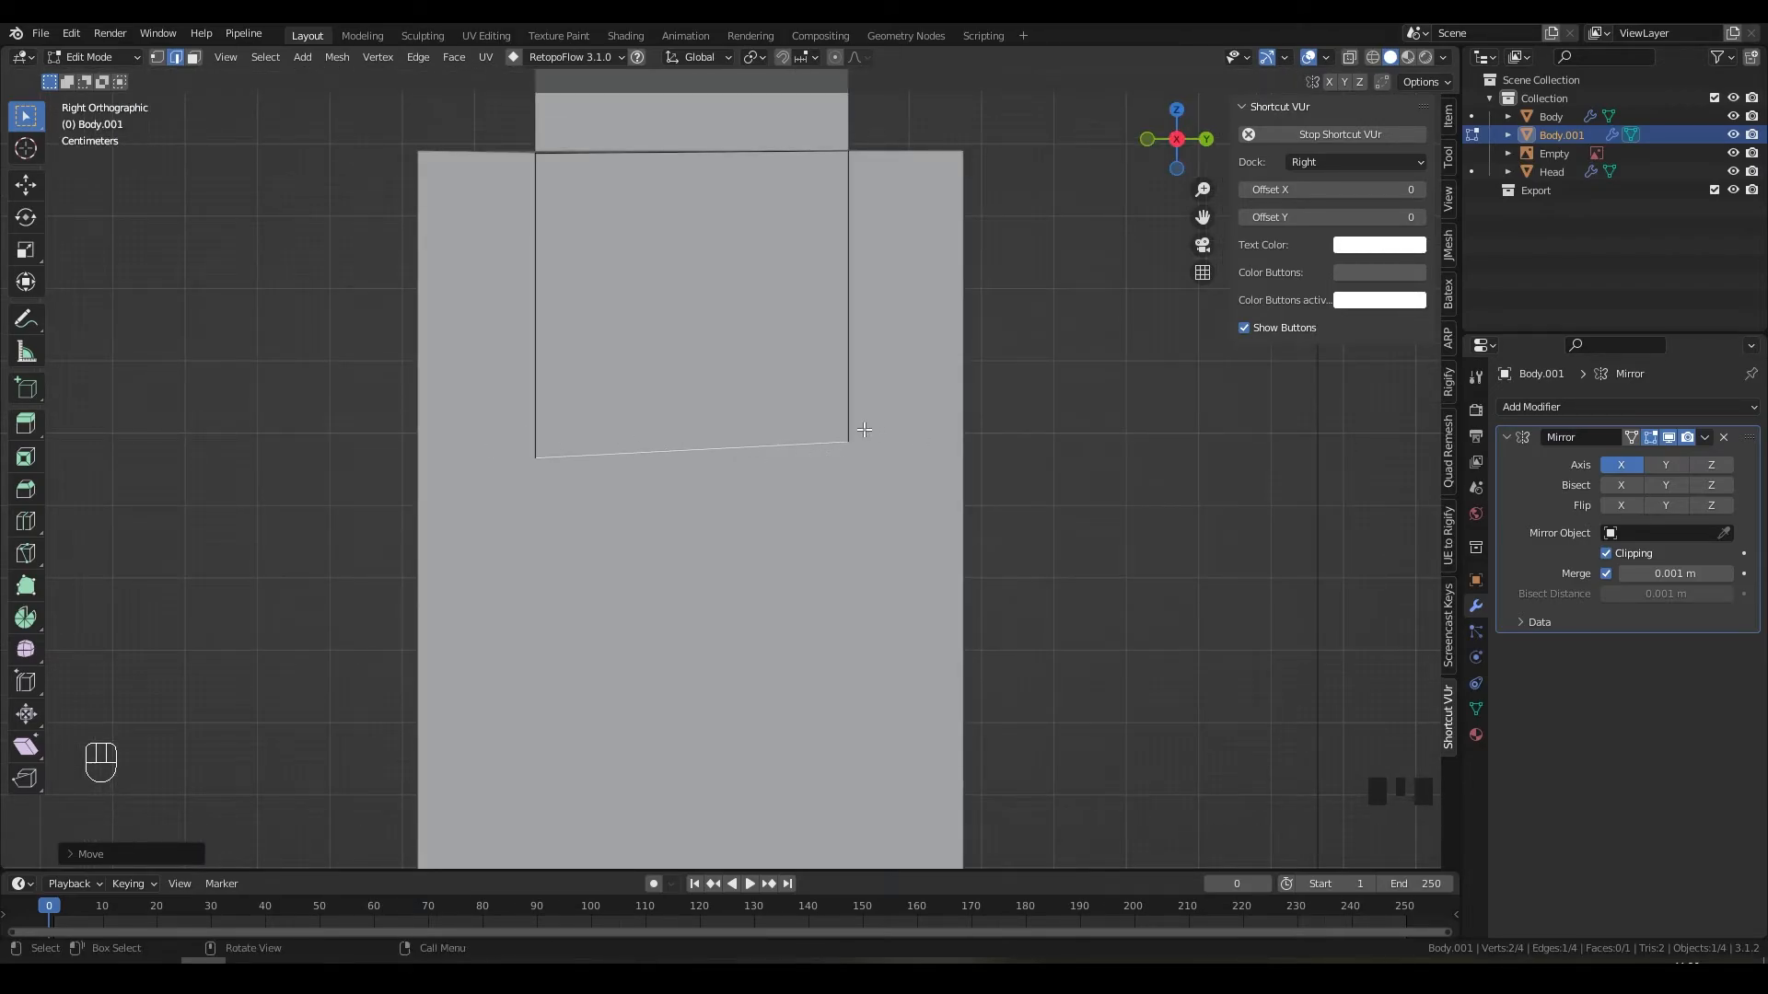
# Step: Select the two bottom vertices and try a vertical scale, then undo it
pyautogui.press('1')
pyautogui.click(730, 437)
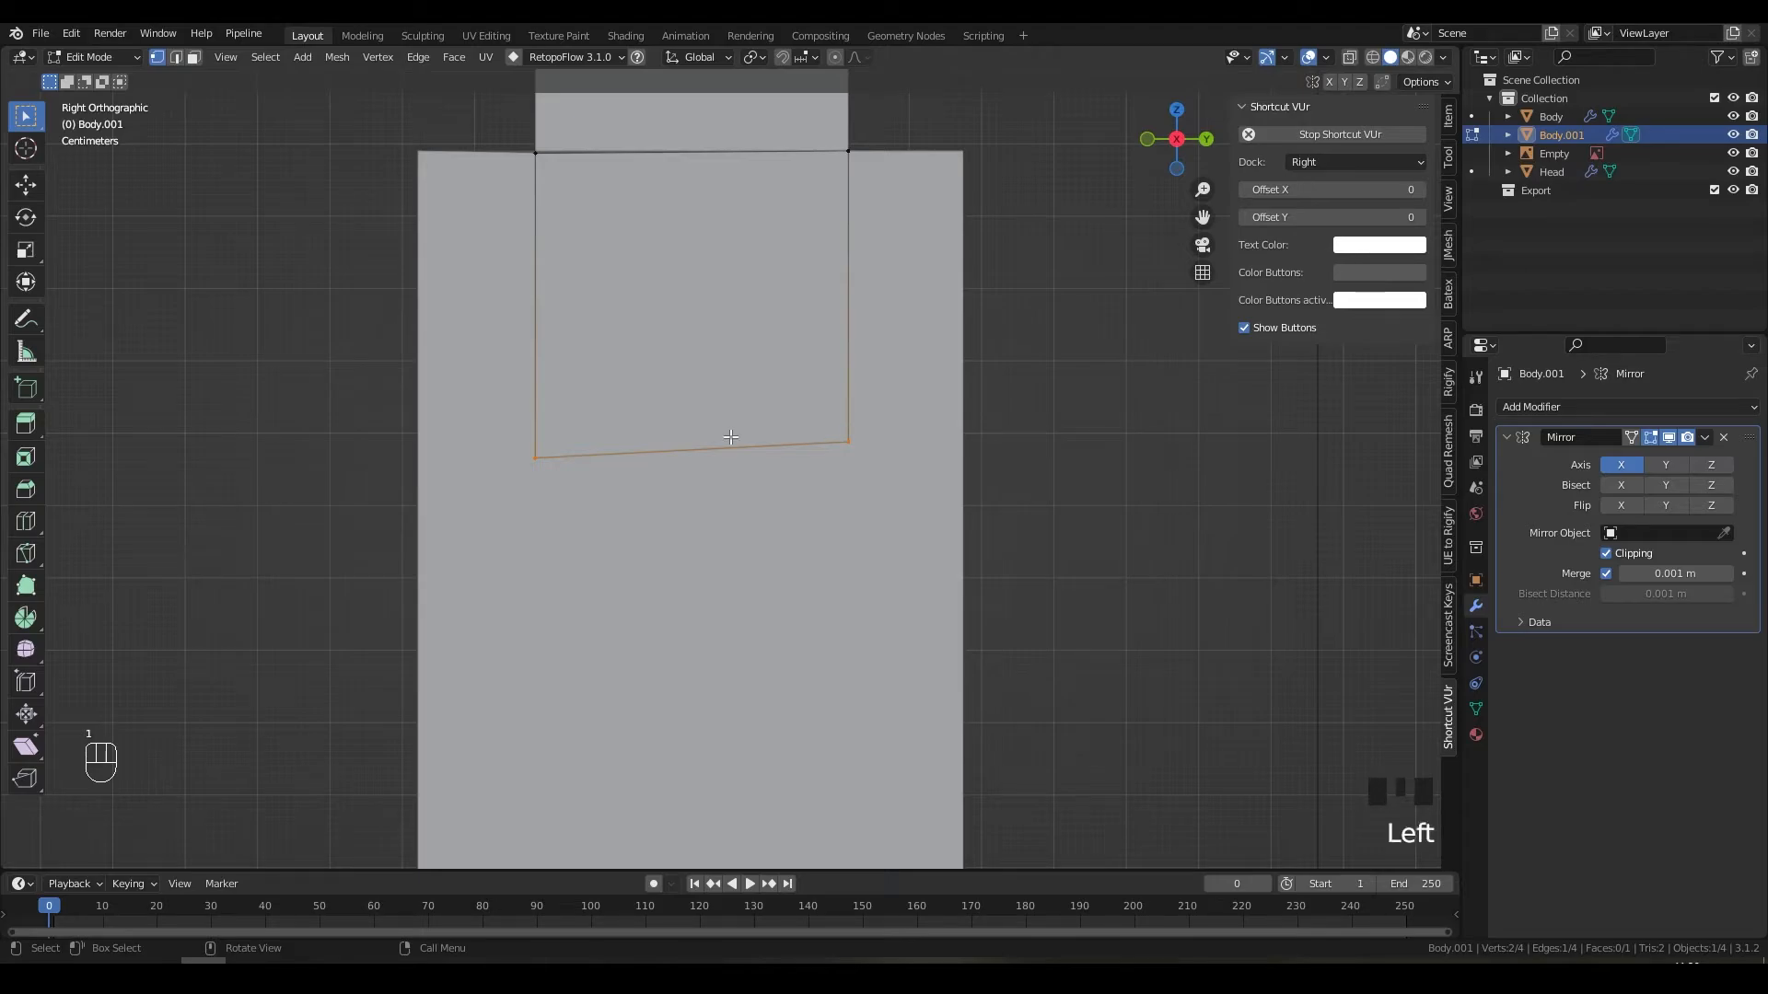
pyautogui.keyDown('shift'); pyautogui.click(730, 437); pyautogui.keyUp('shift')
pyautogui.keyDown('shift'); pyautogui.click(728, 440); pyautogui.keyUp('shift')
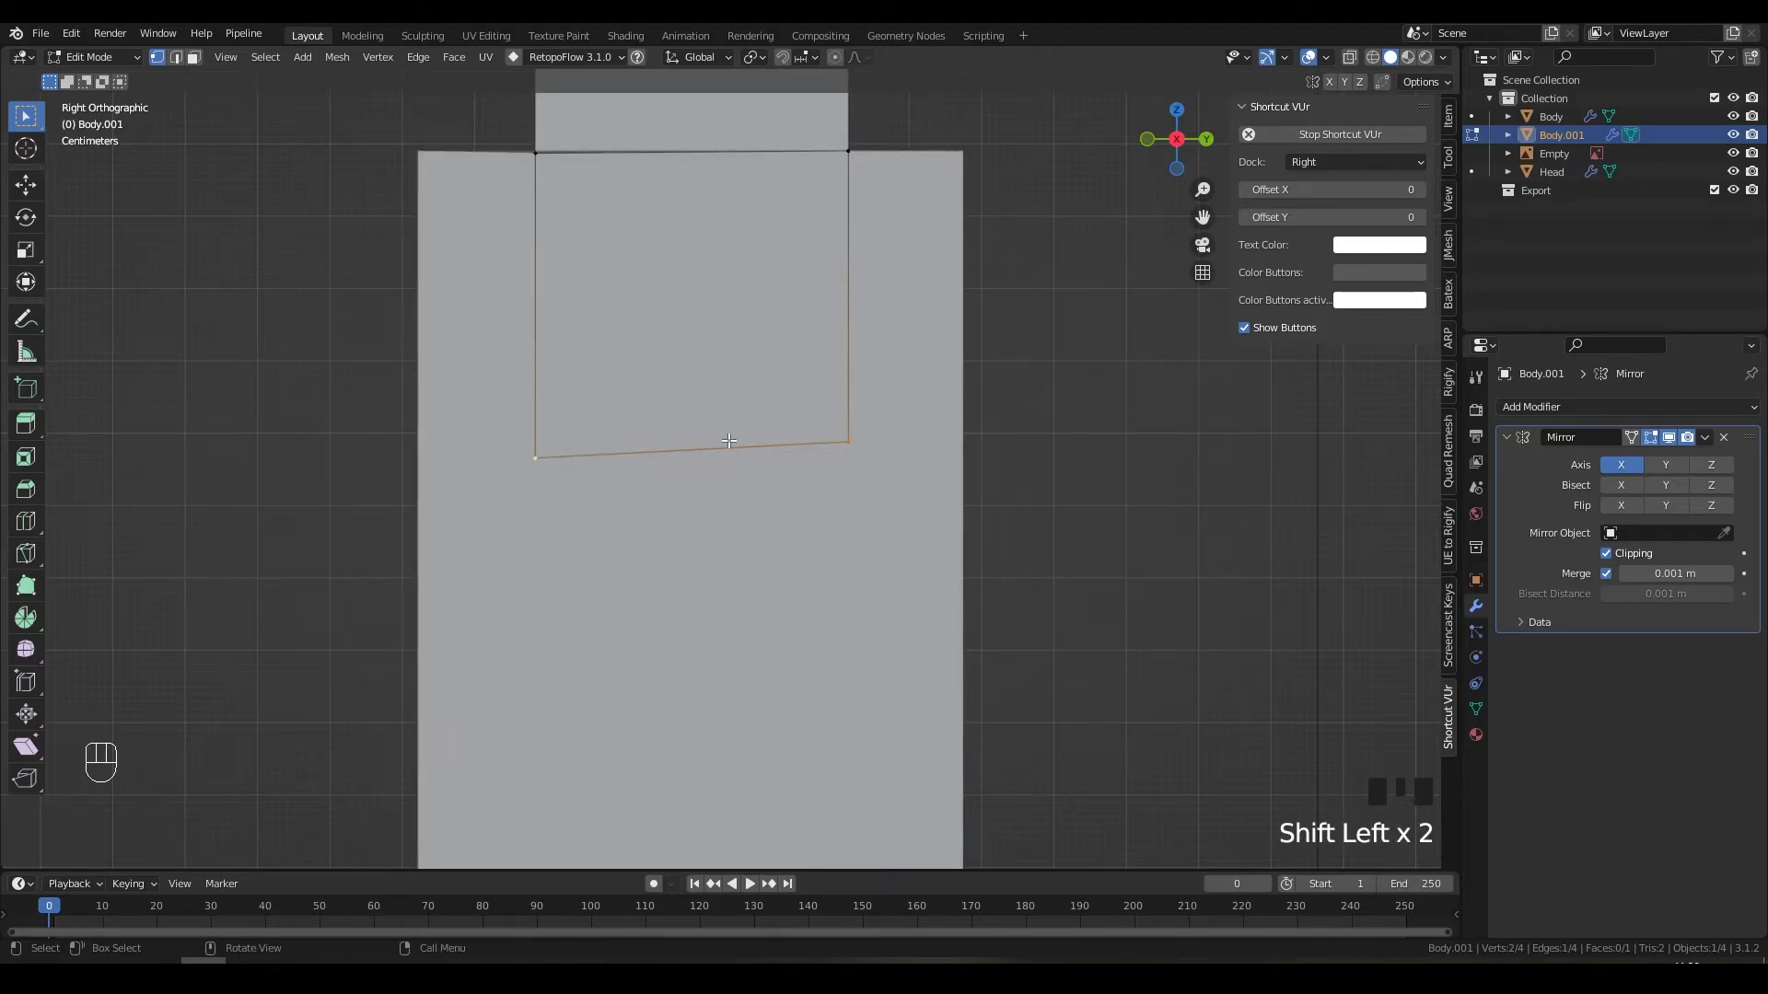
pyautogui.press('s')
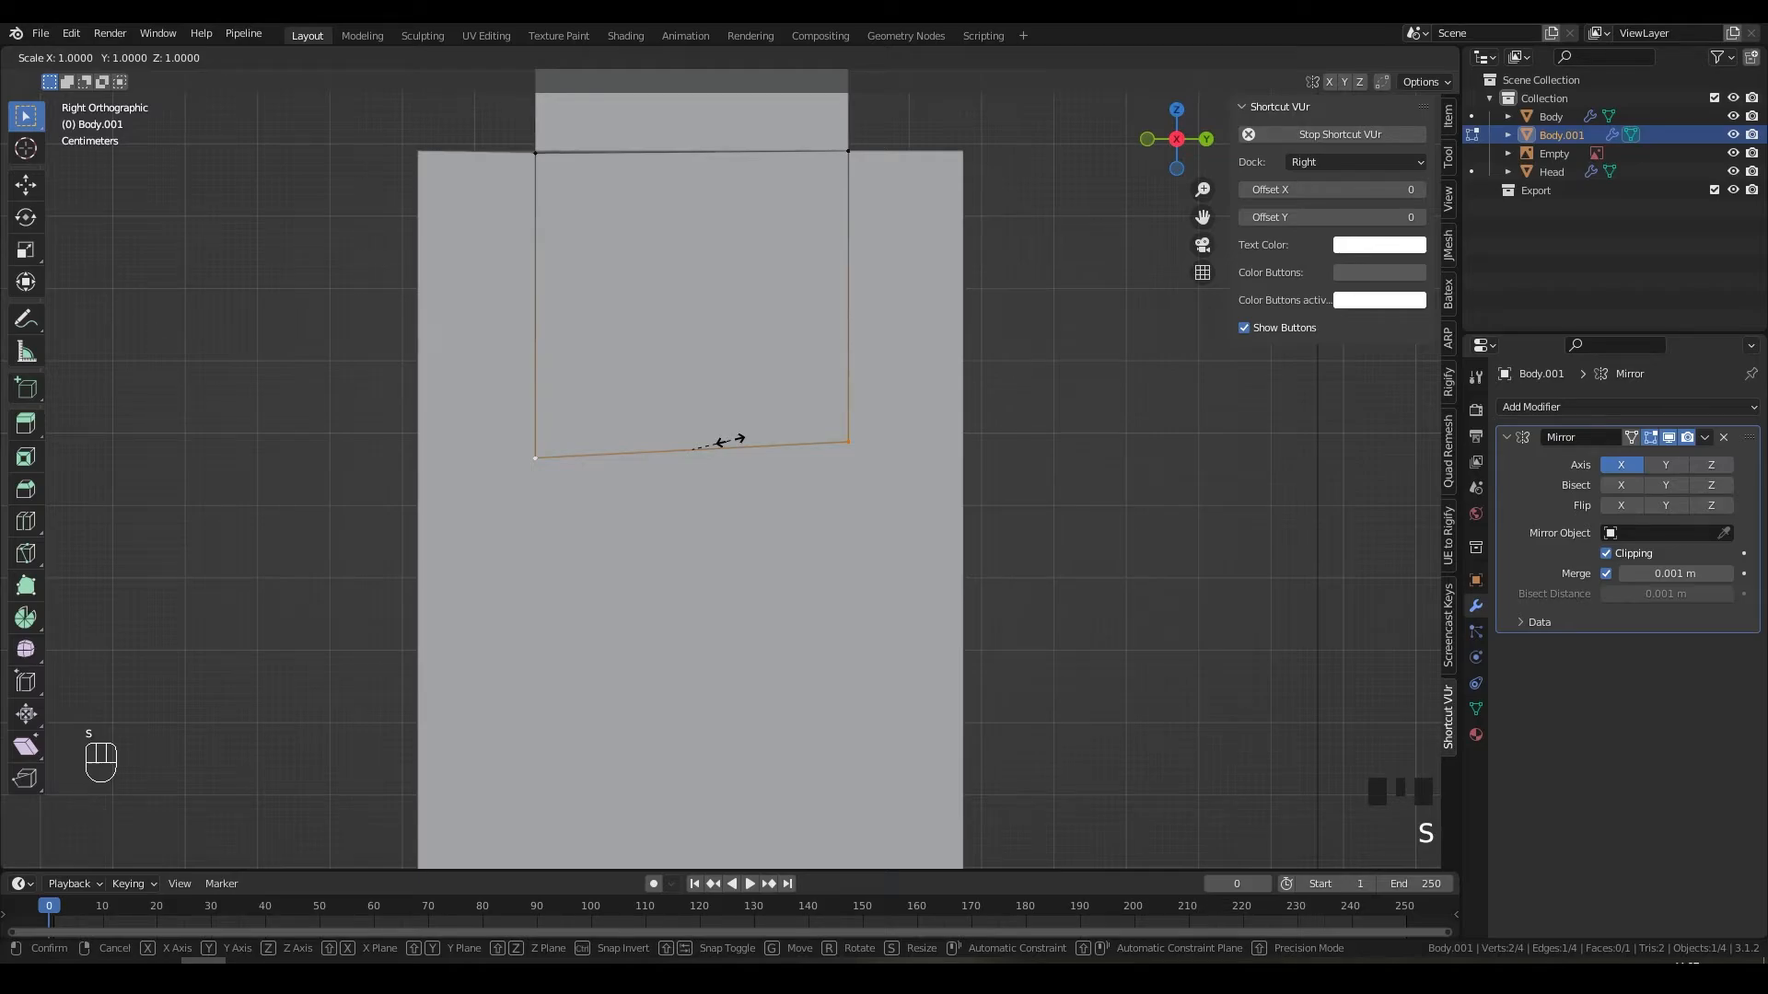
pyautogui.press('z')
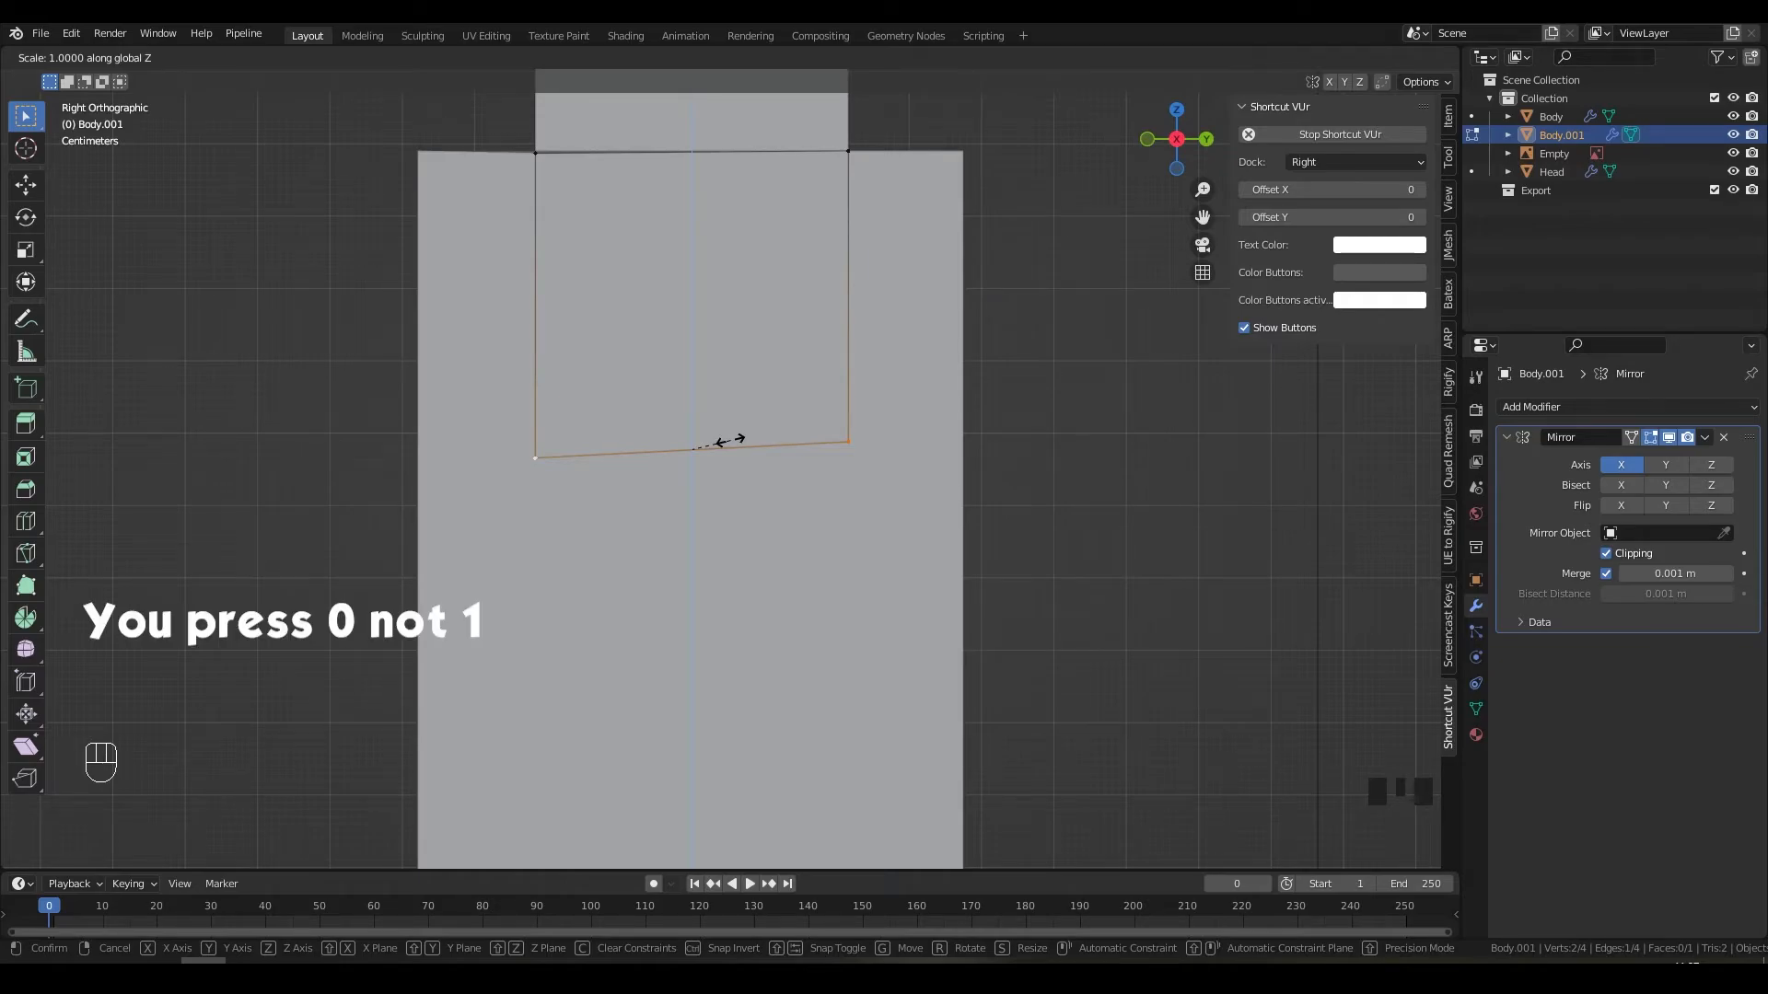
pyautogui.press('KP_1')
pyautogui.press('KP_Enter')
pyautogui.moveTo(727, 440); pyautogui.dragTo(807, 501, button='middle')
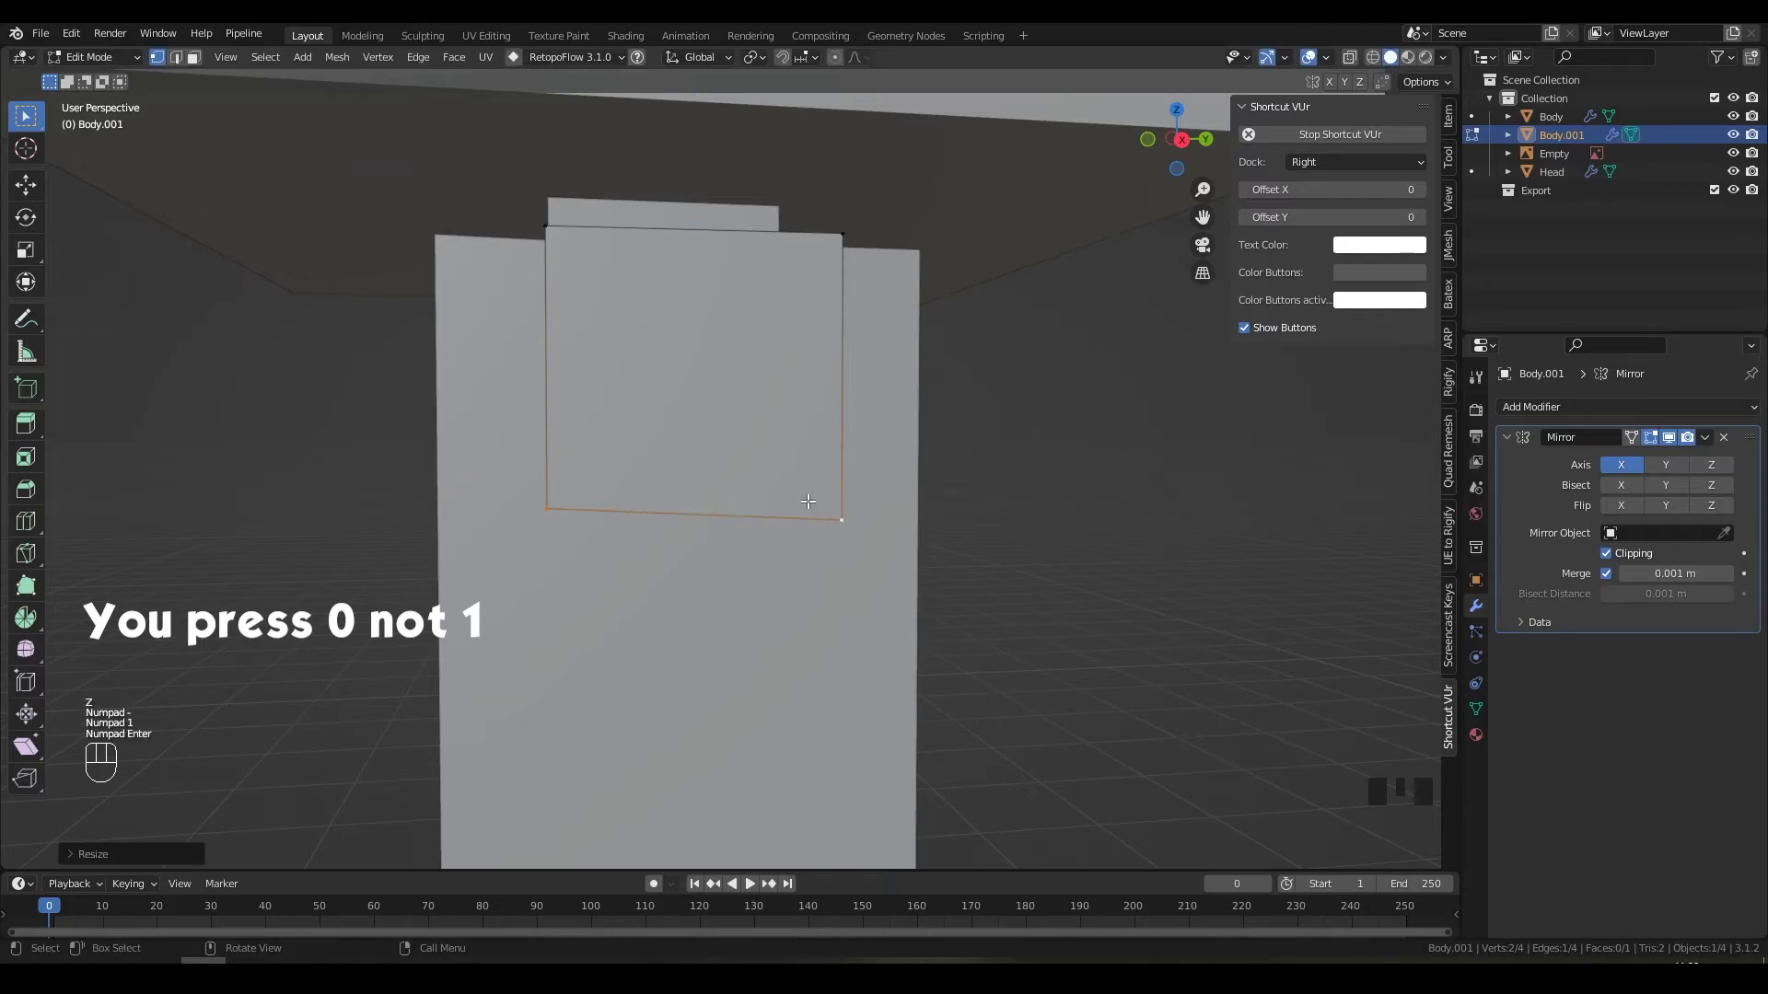
pyautogui.press('ctrl')
pyautogui.hotkey('ctrl', 'z')
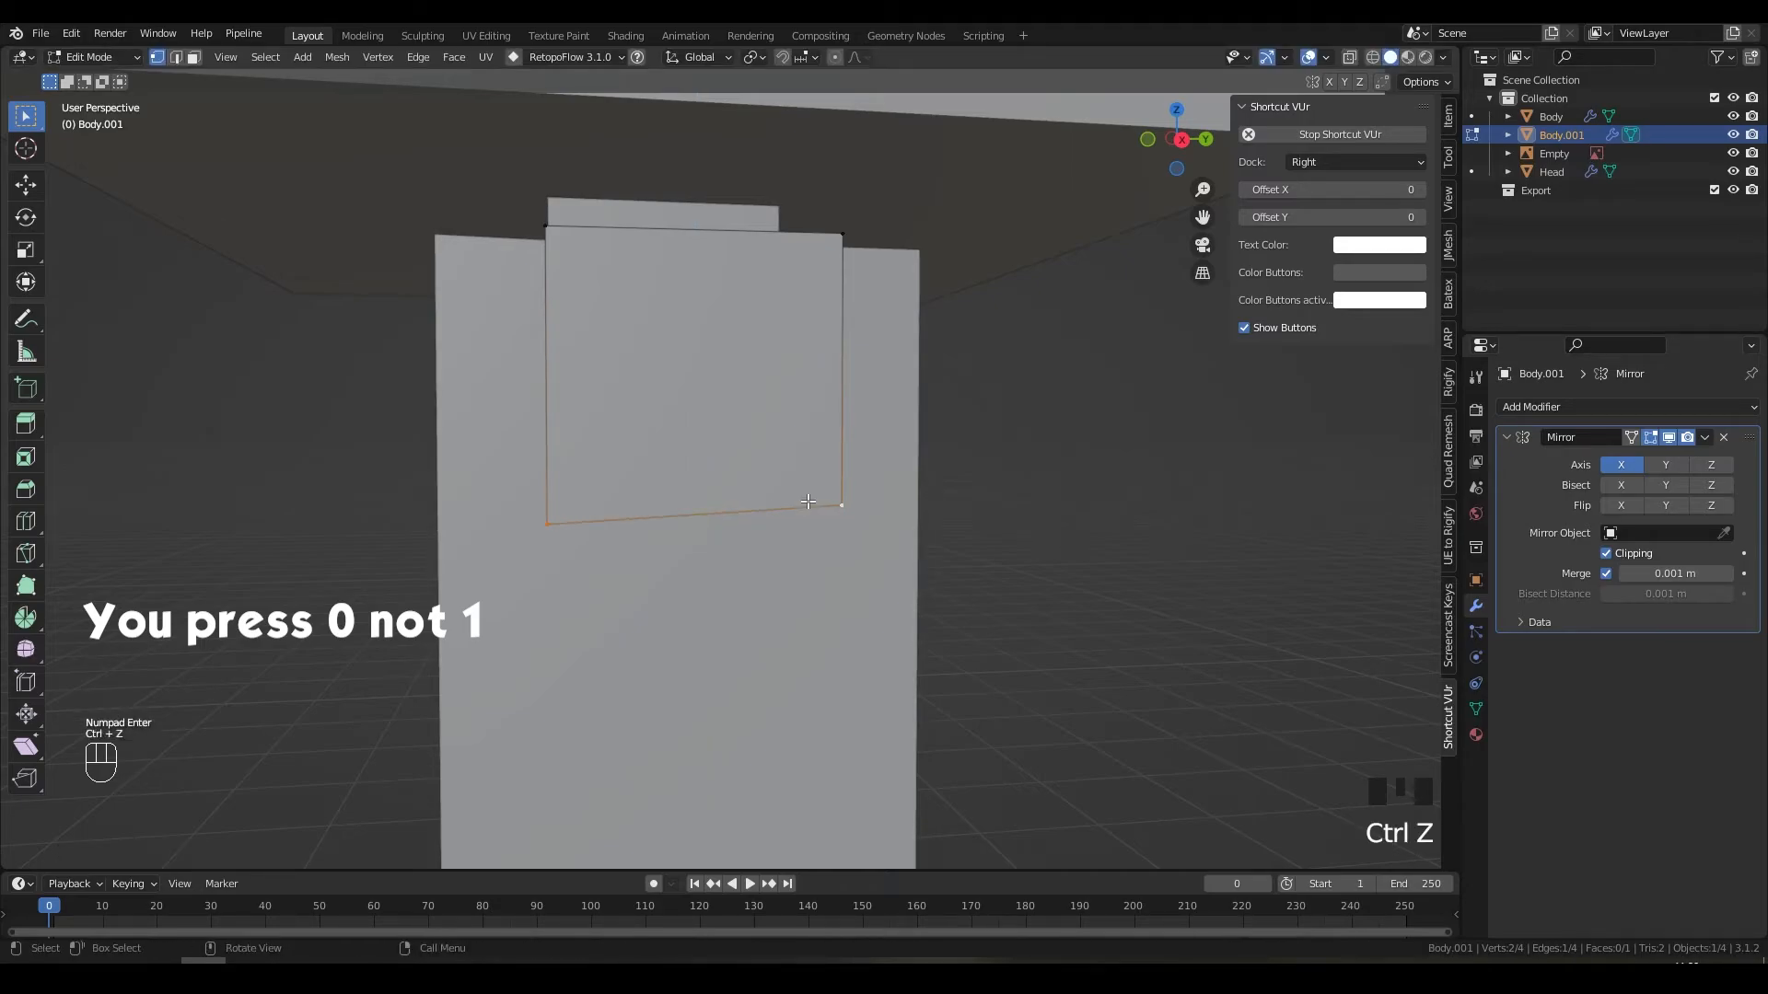
# Step: Scale the bottom vertices to 0 along Z so the edge is perfectly level
pyautogui.press('s')
pyautogui.press('z')
pyautogui.press('KP_0')
pyautogui.press('KP_Enter')
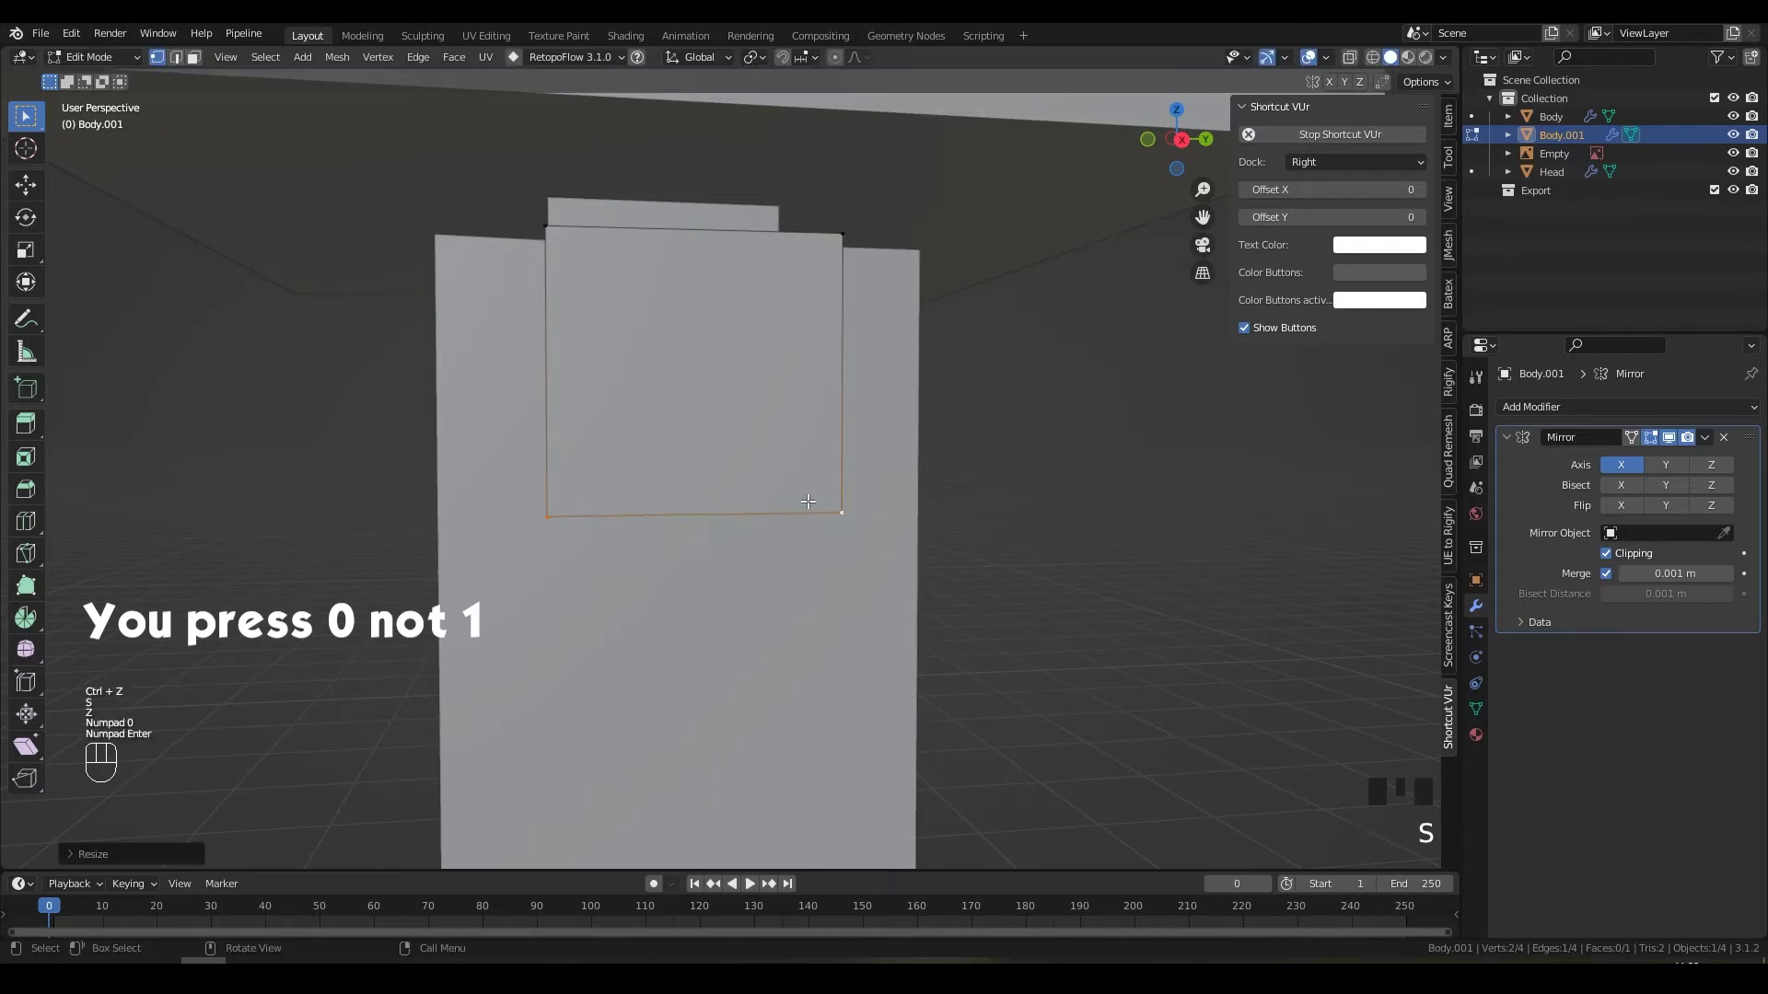
pyautogui.hotkey('ctrl', 'z')
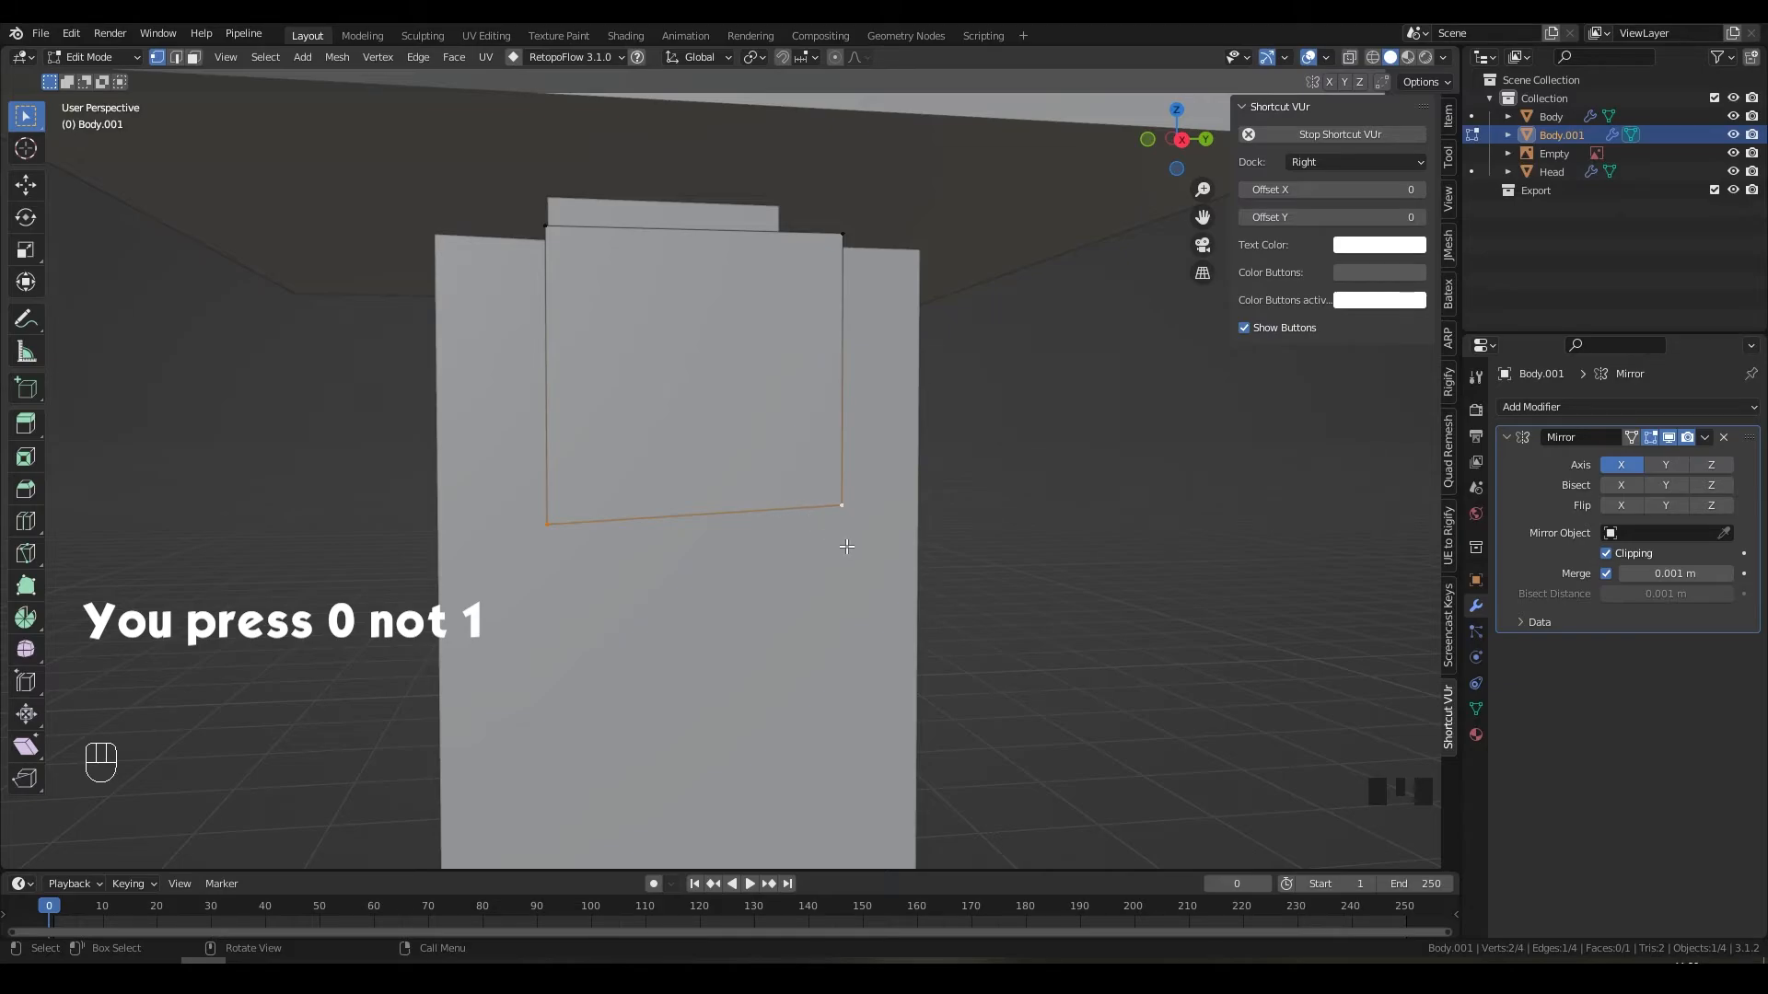
pyautogui.moveTo(853, 548); pyautogui.dragTo(844, 556, button='middle')
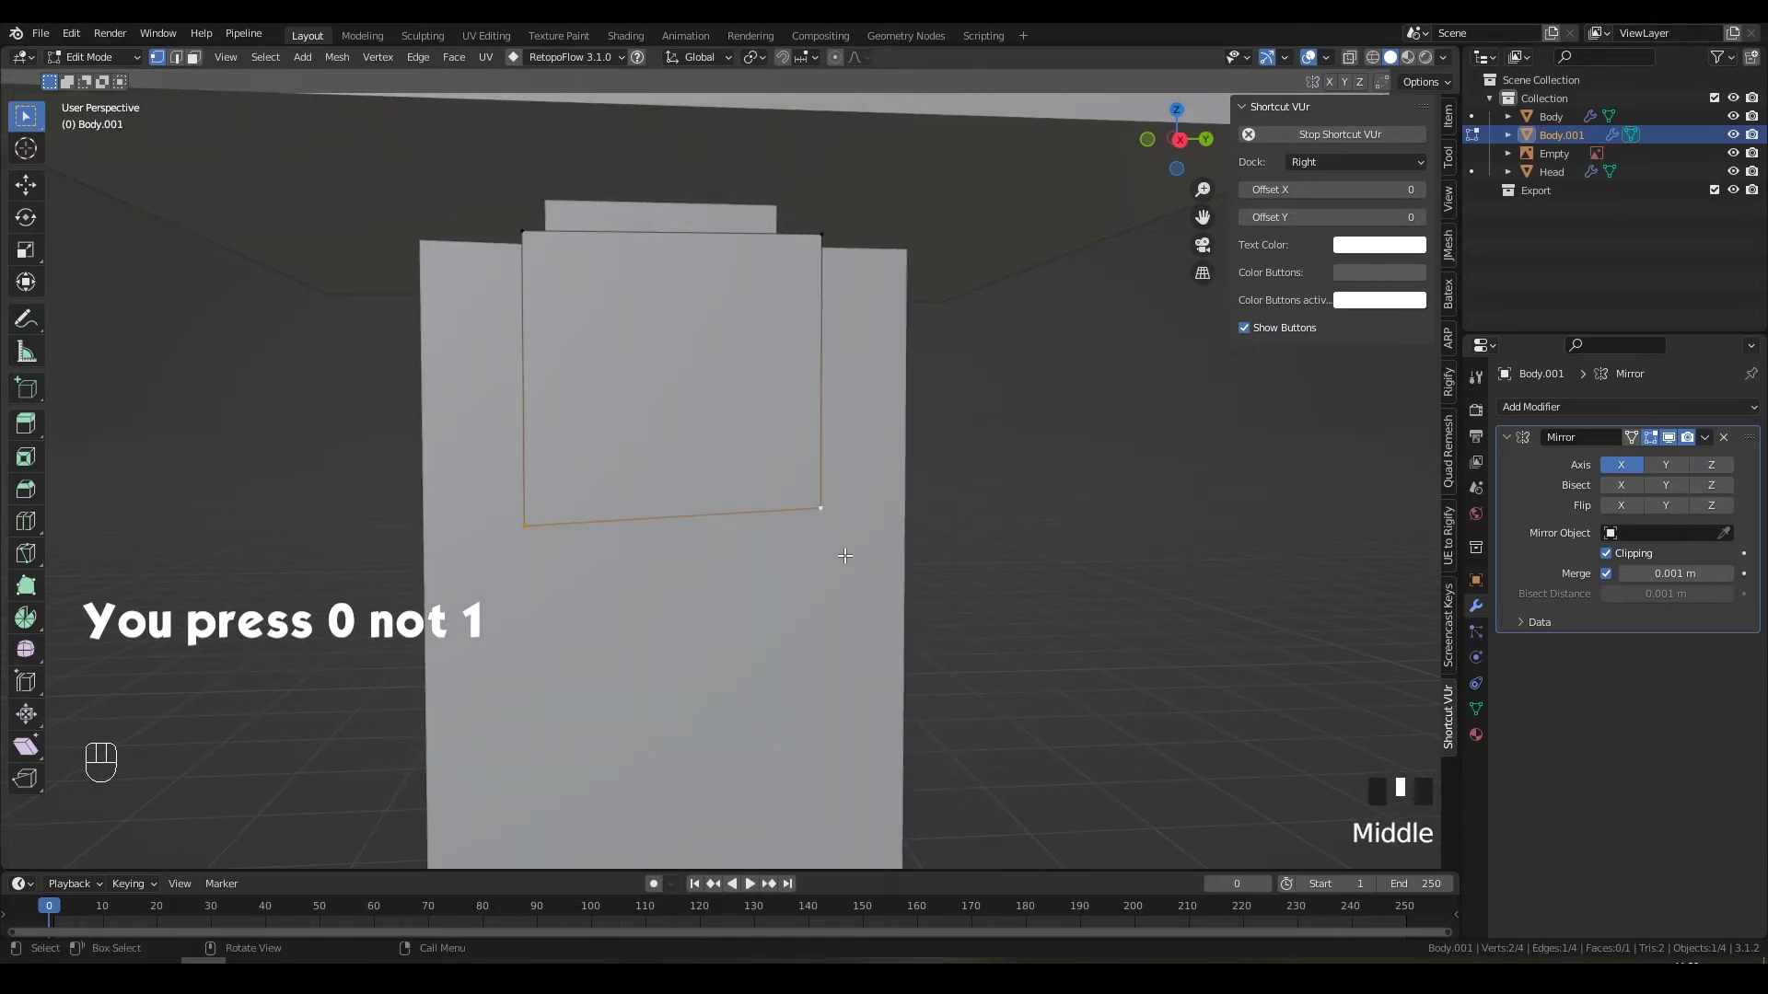
pyautogui.press('s')
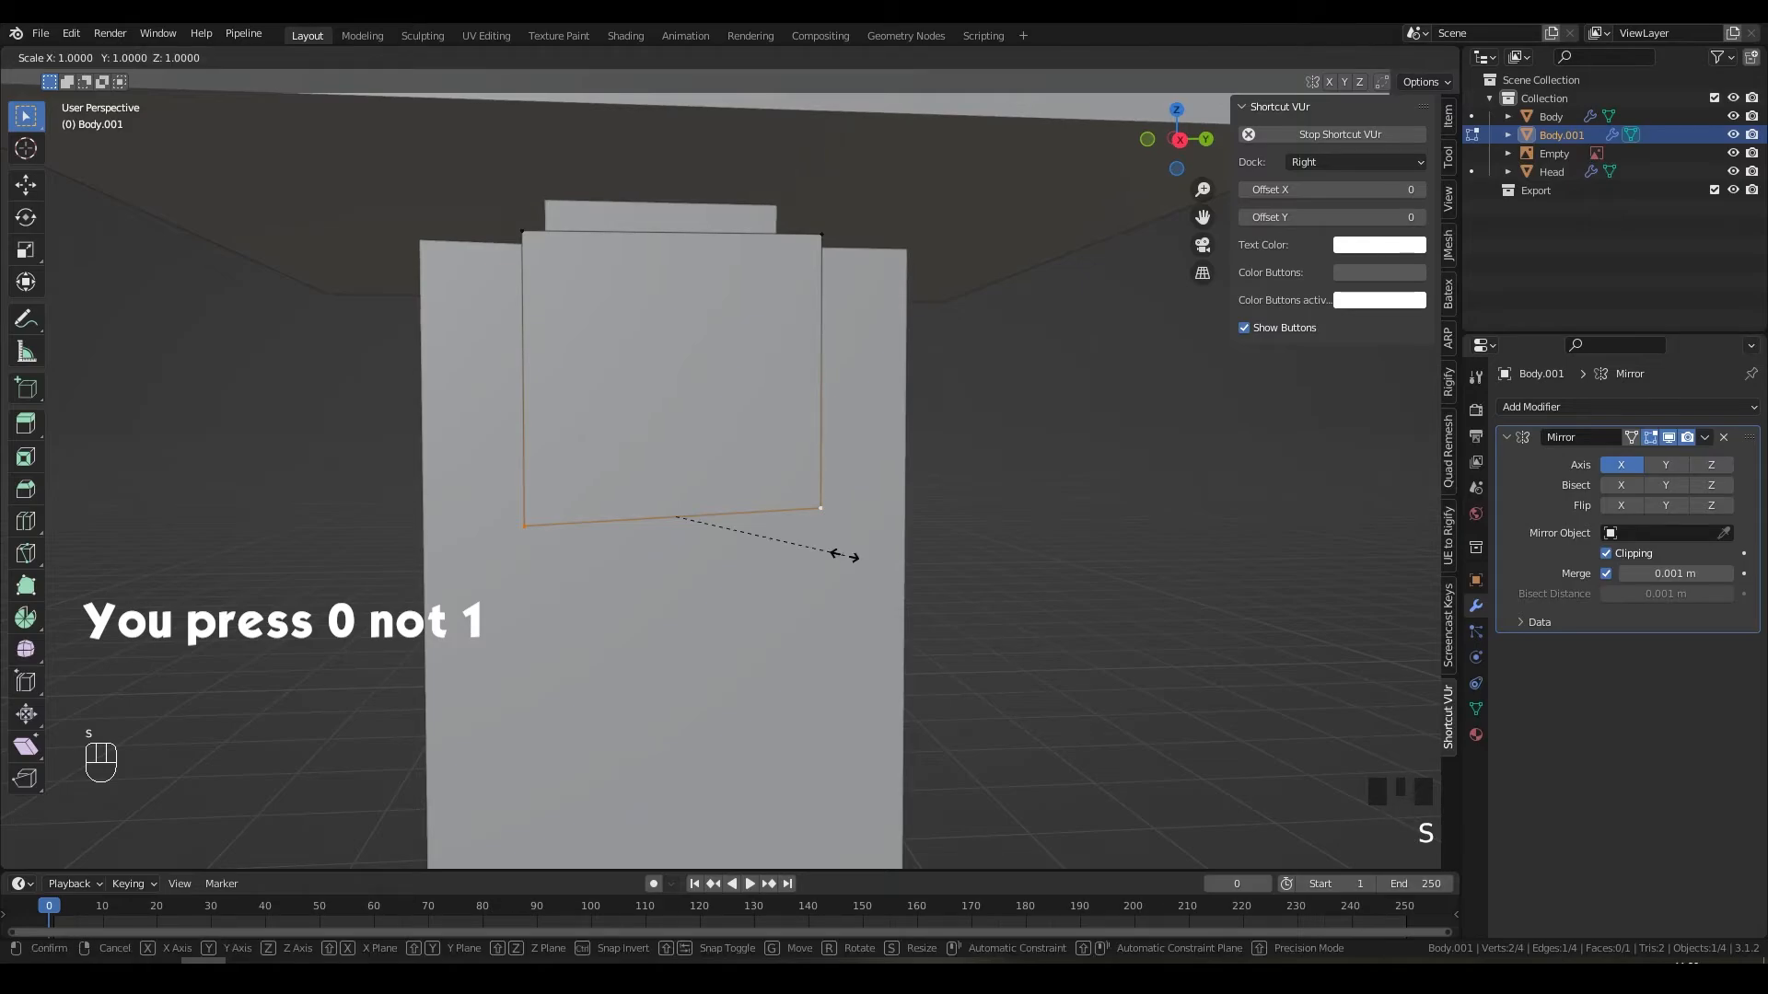
pyautogui.press('z')
pyautogui.press('KP_0')
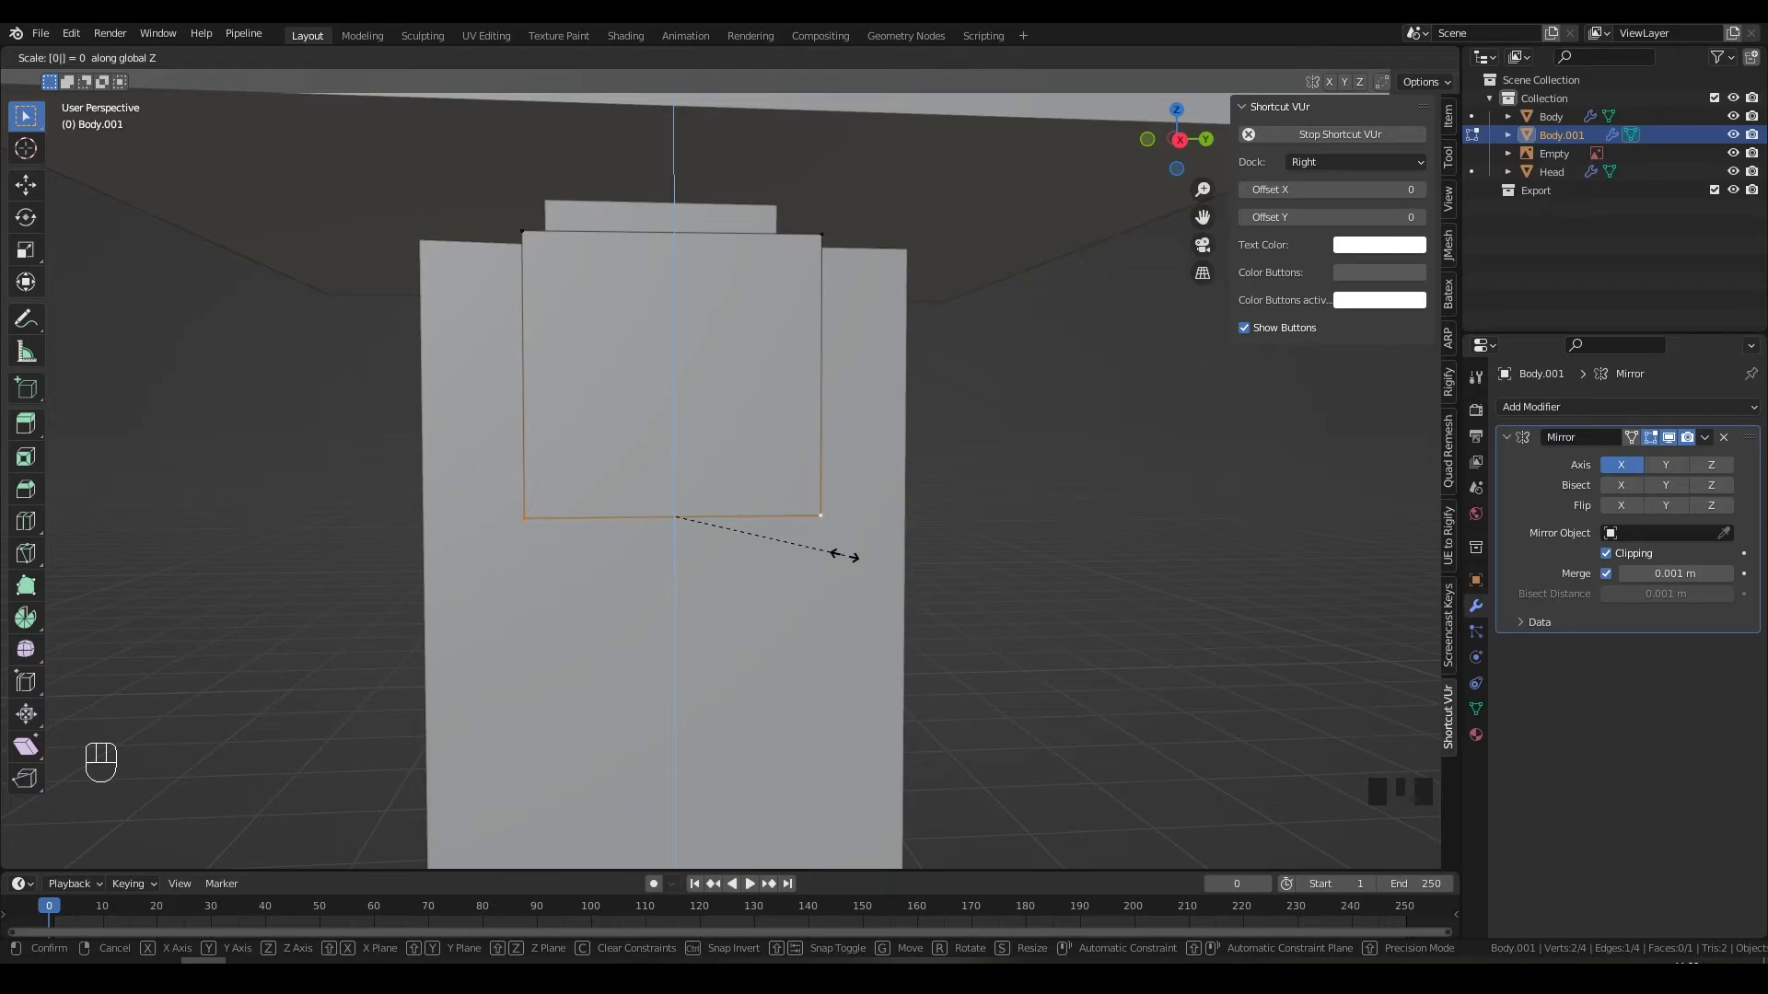
pyautogui.press('KP_Enter')
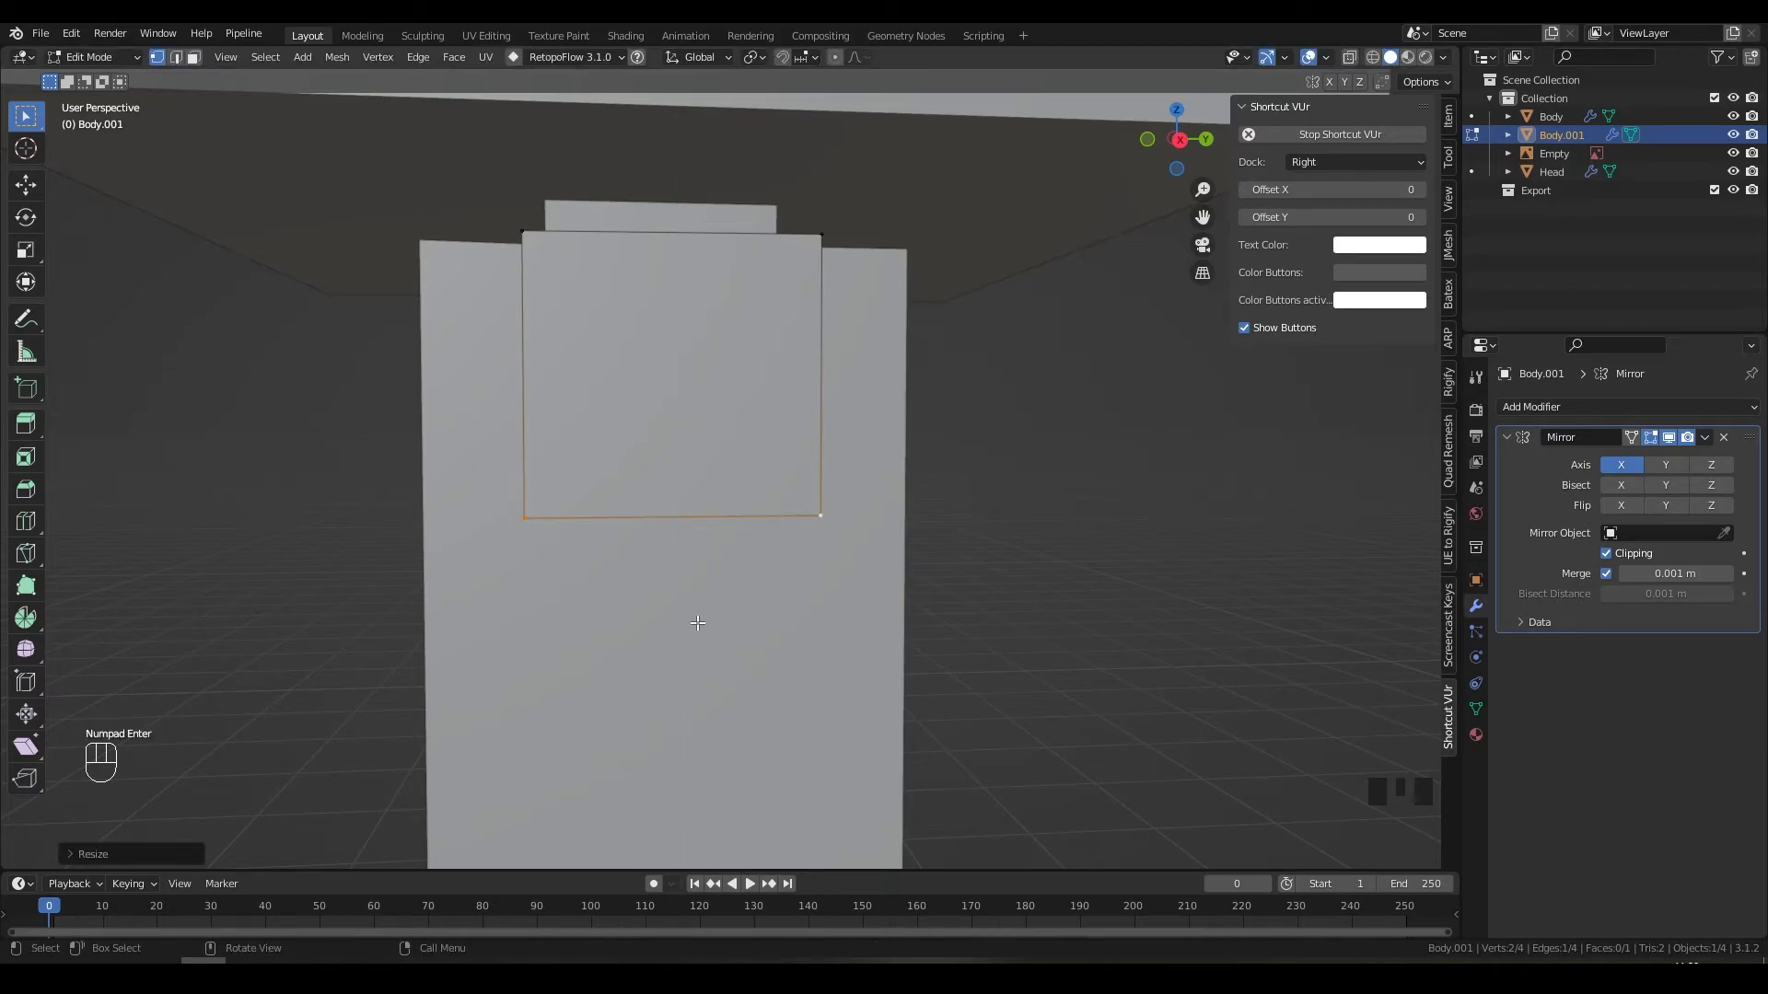
pyautogui.press('KP_1')
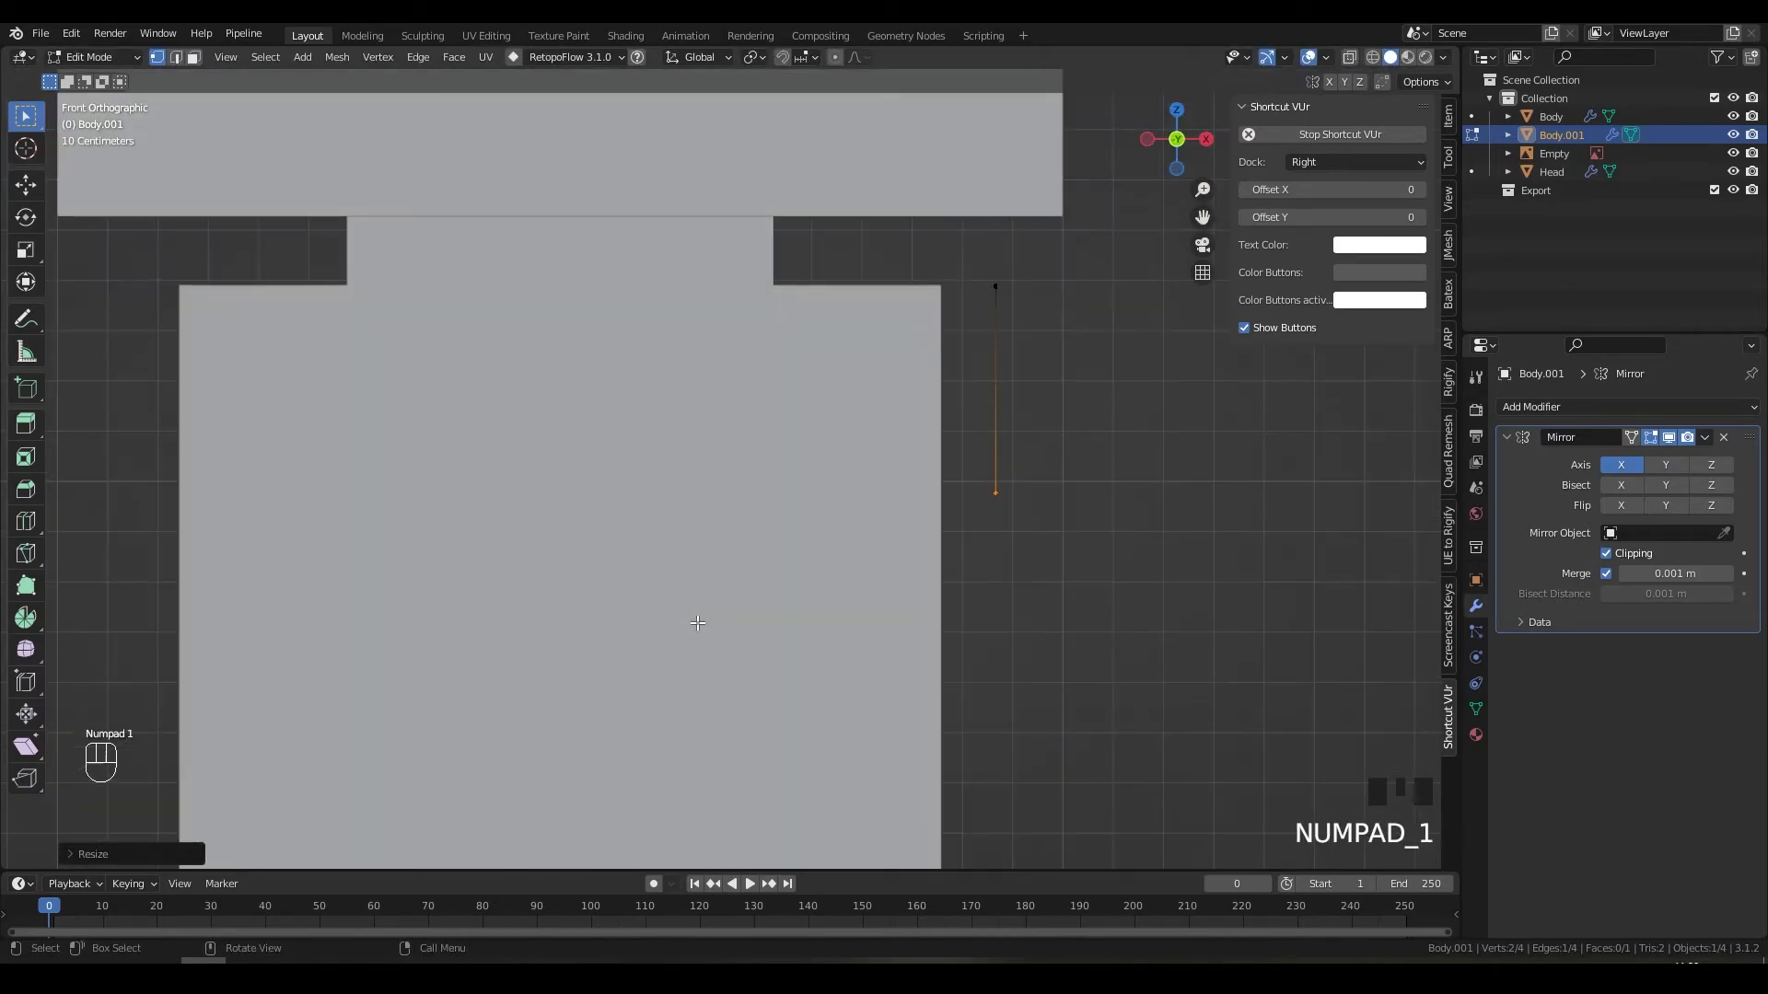
# Step: Extrude the small shoulder face outward from the torso
pyautogui.press('KP_3')
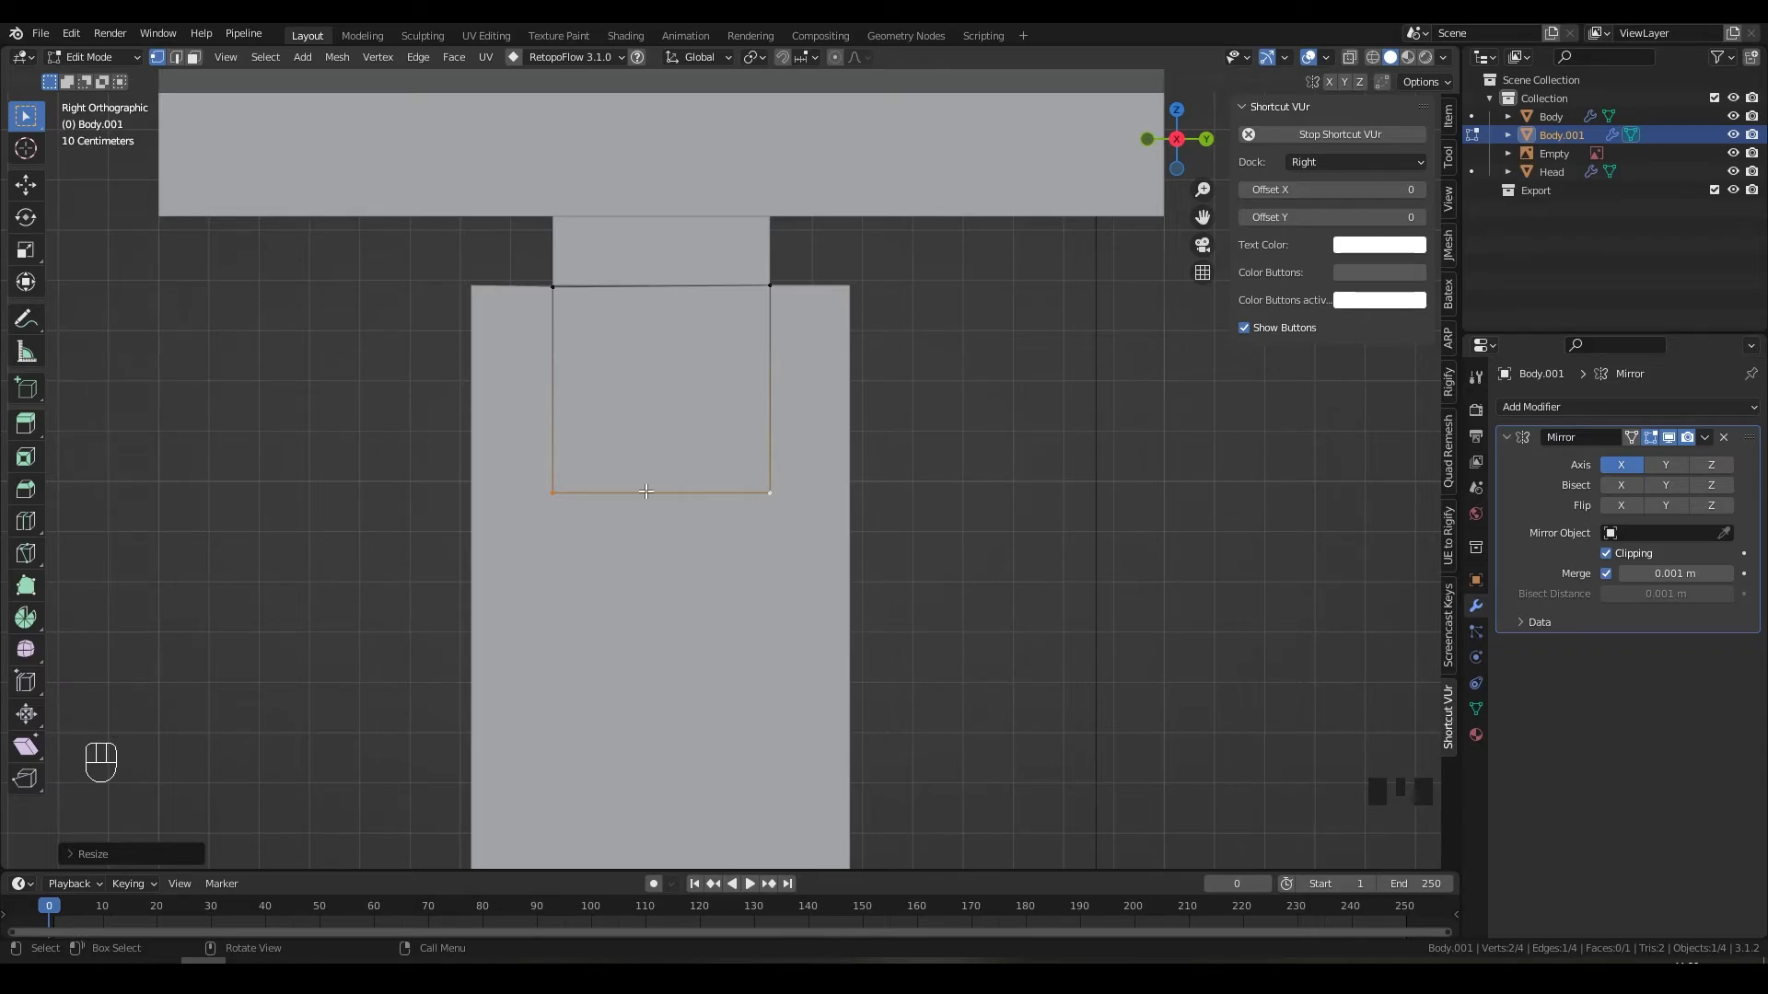
pyautogui.moveTo(727, 483); pyautogui.dragTo(794, 507, button='middle')
pyautogui.press('3')
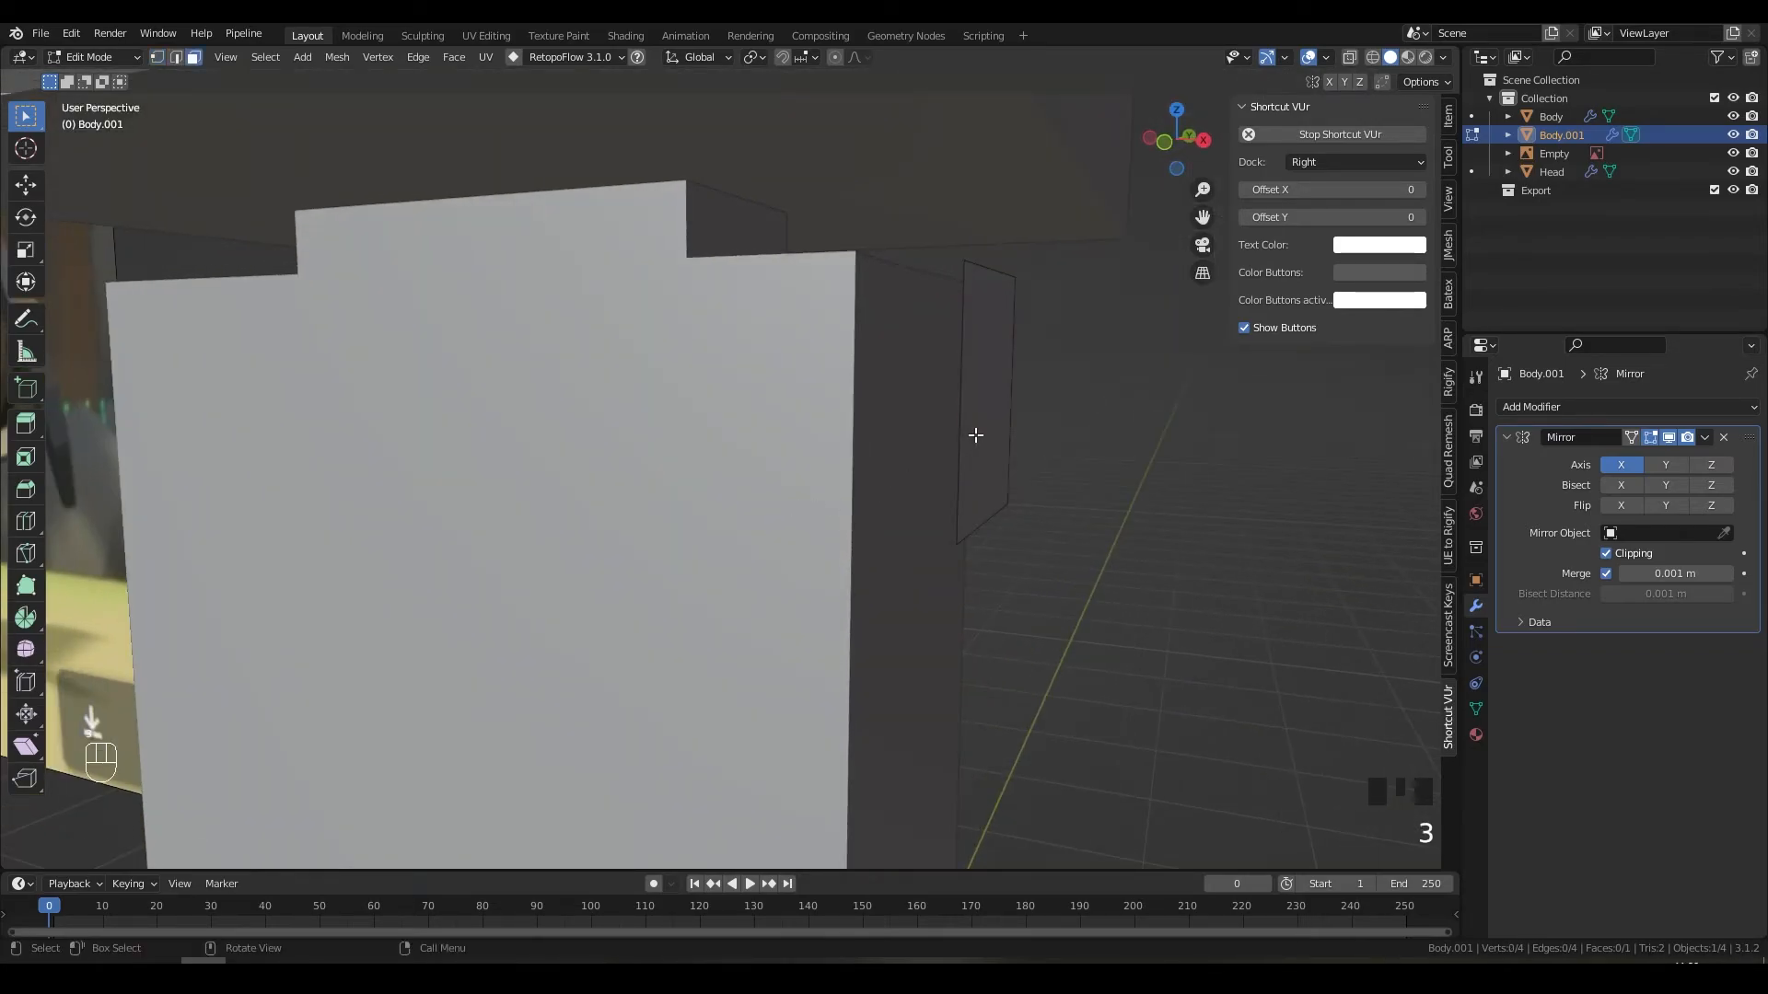
pyautogui.click(974, 435)
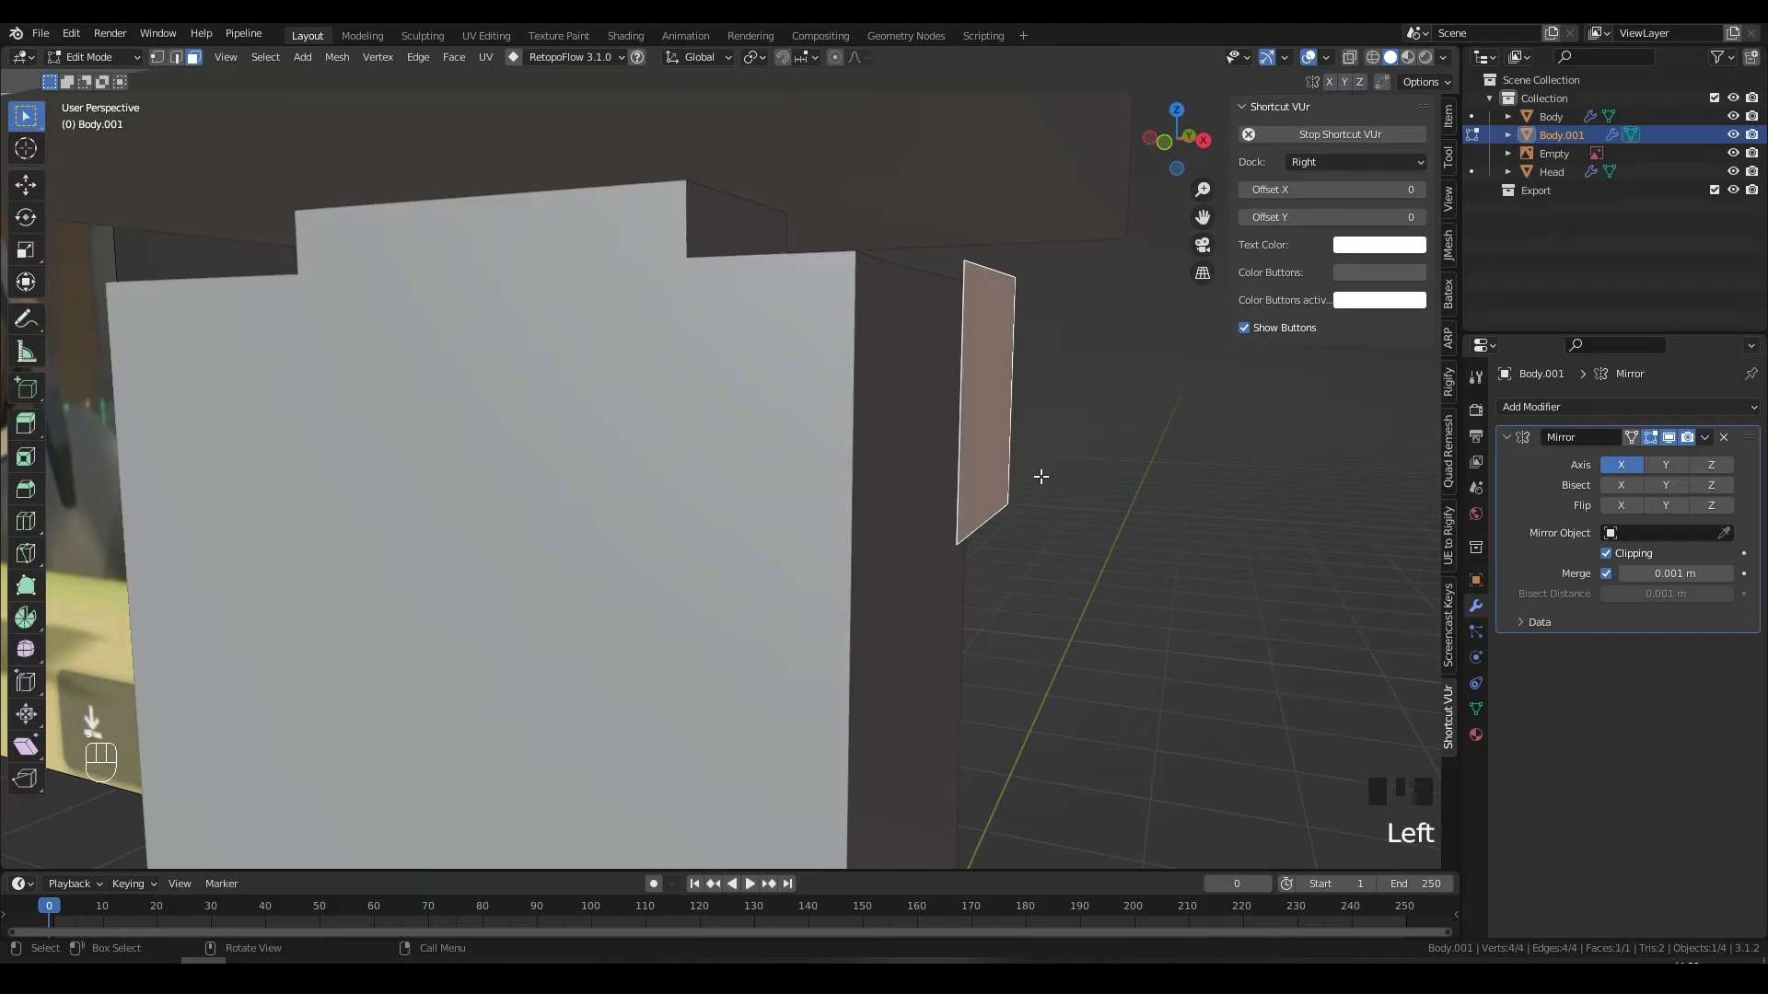
pyautogui.press('e')
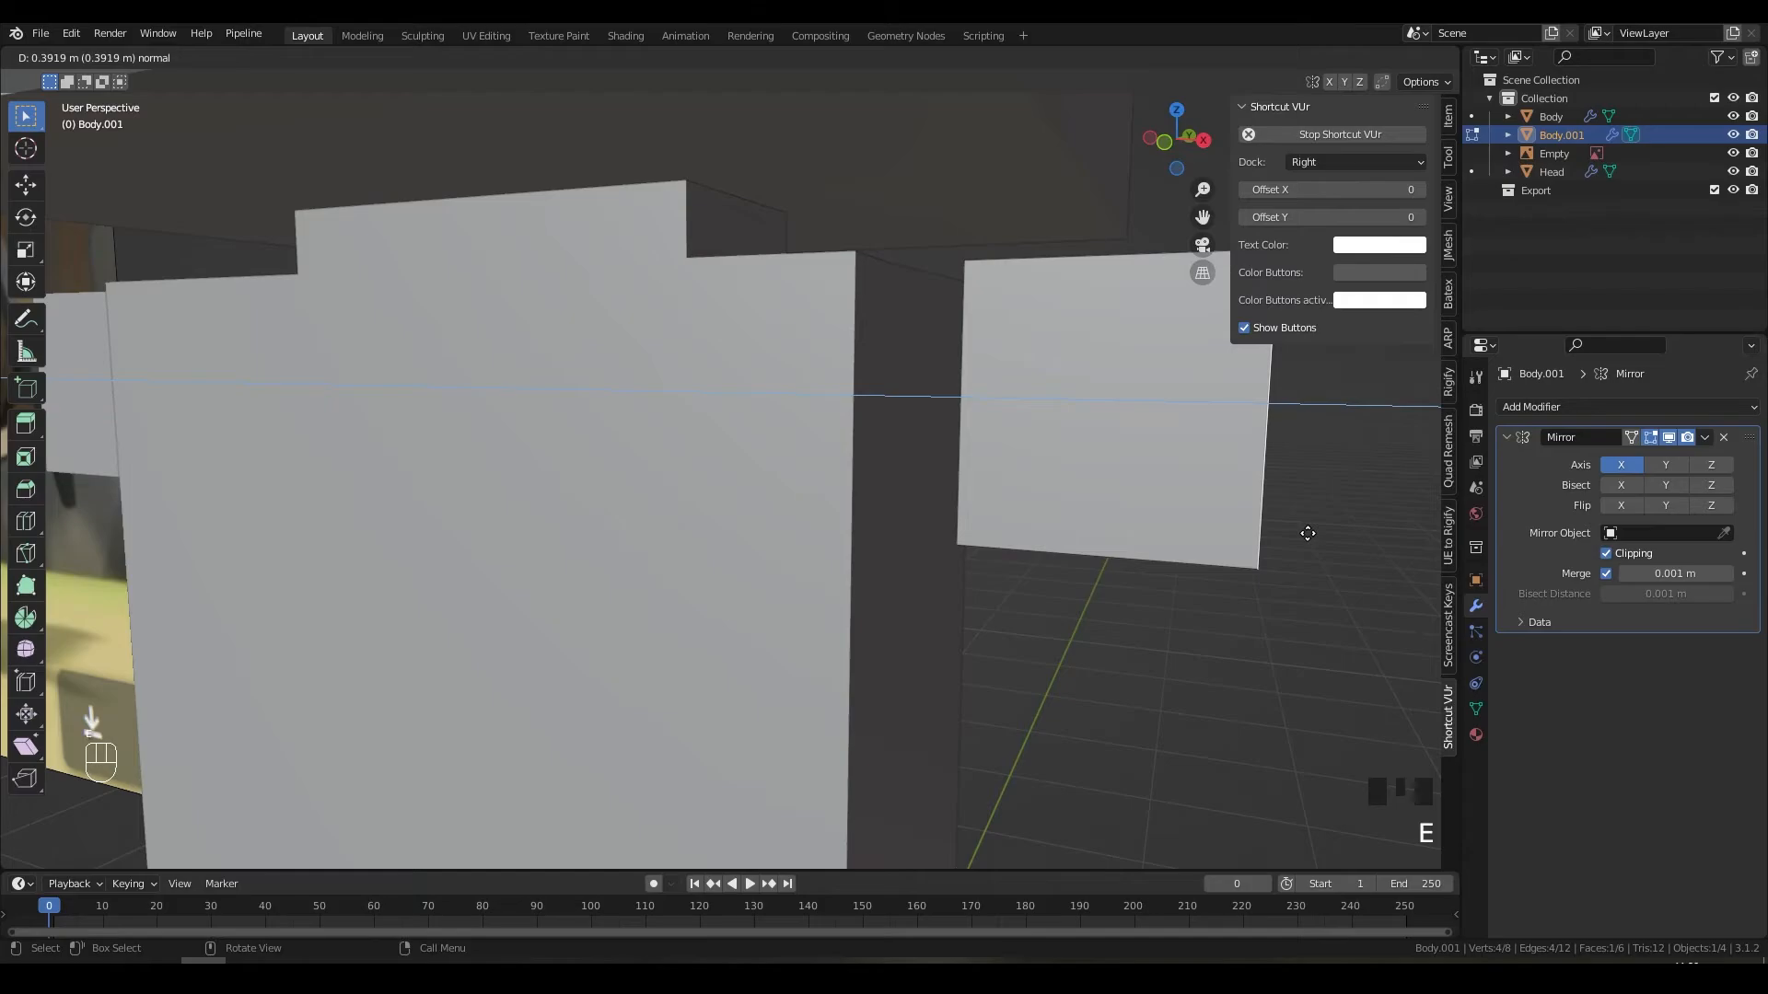
pyautogui.click(1306, 533)
# Step: In front view, slide the new end face sideways along the X axis
pyautogui.press('KP_1')
pyautogui.keyDown('shift'); pyautogui.moveTo(1301, 533); pyautogui.dragTo(878, 553, button='middle'); pyautogui.keyUp('shift')
pyautogui.press('g')
pyautogui.press('y')
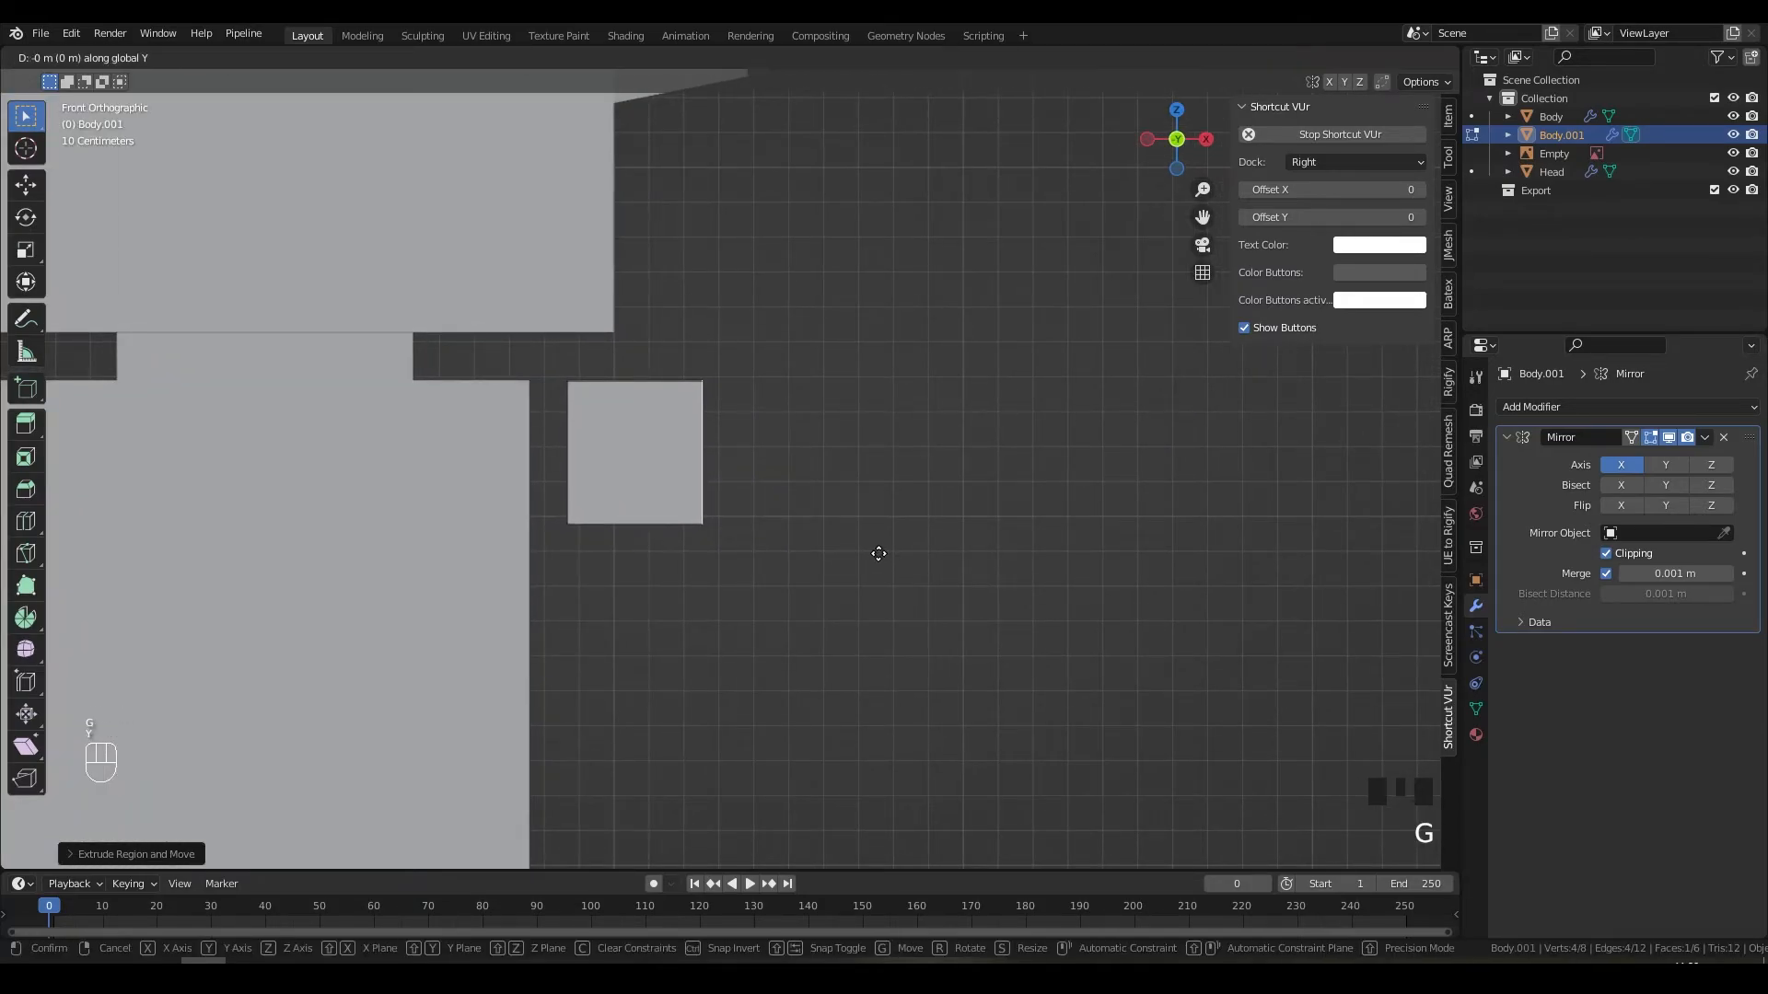
pyautogui.rightClick(886, 560)
pyautogui.press('g')
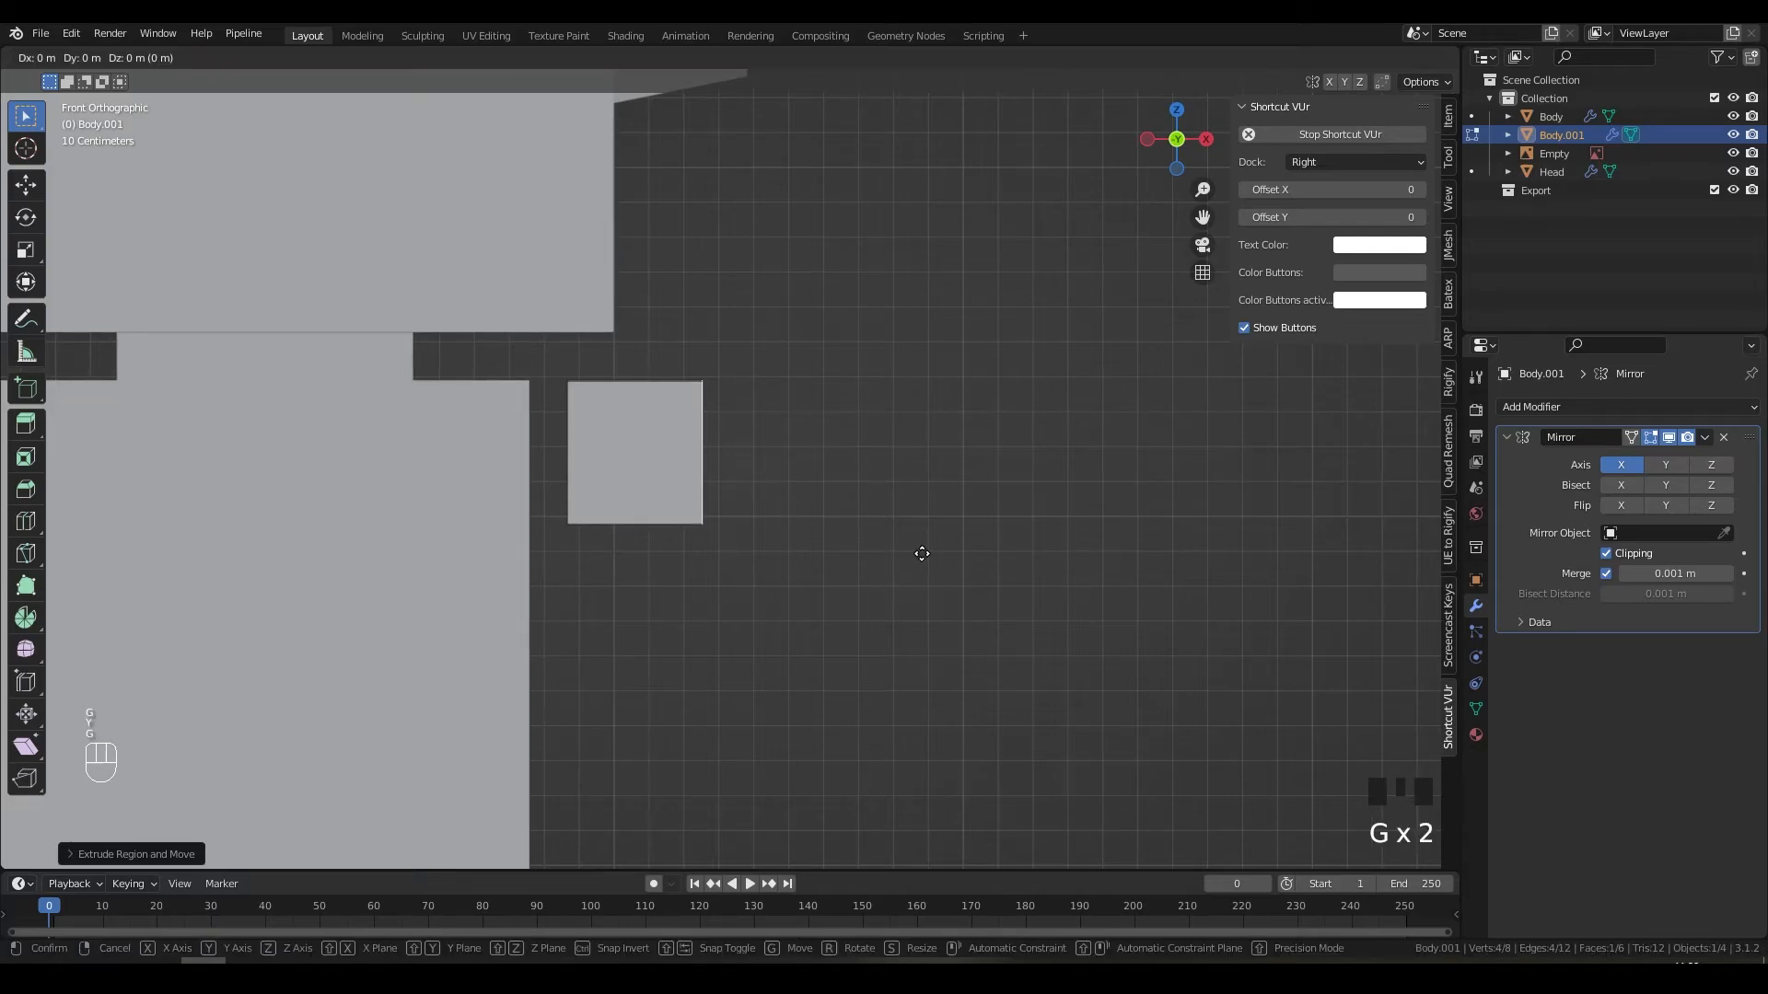
pyautogui.press('x')
pyautogui.click(924, 553)
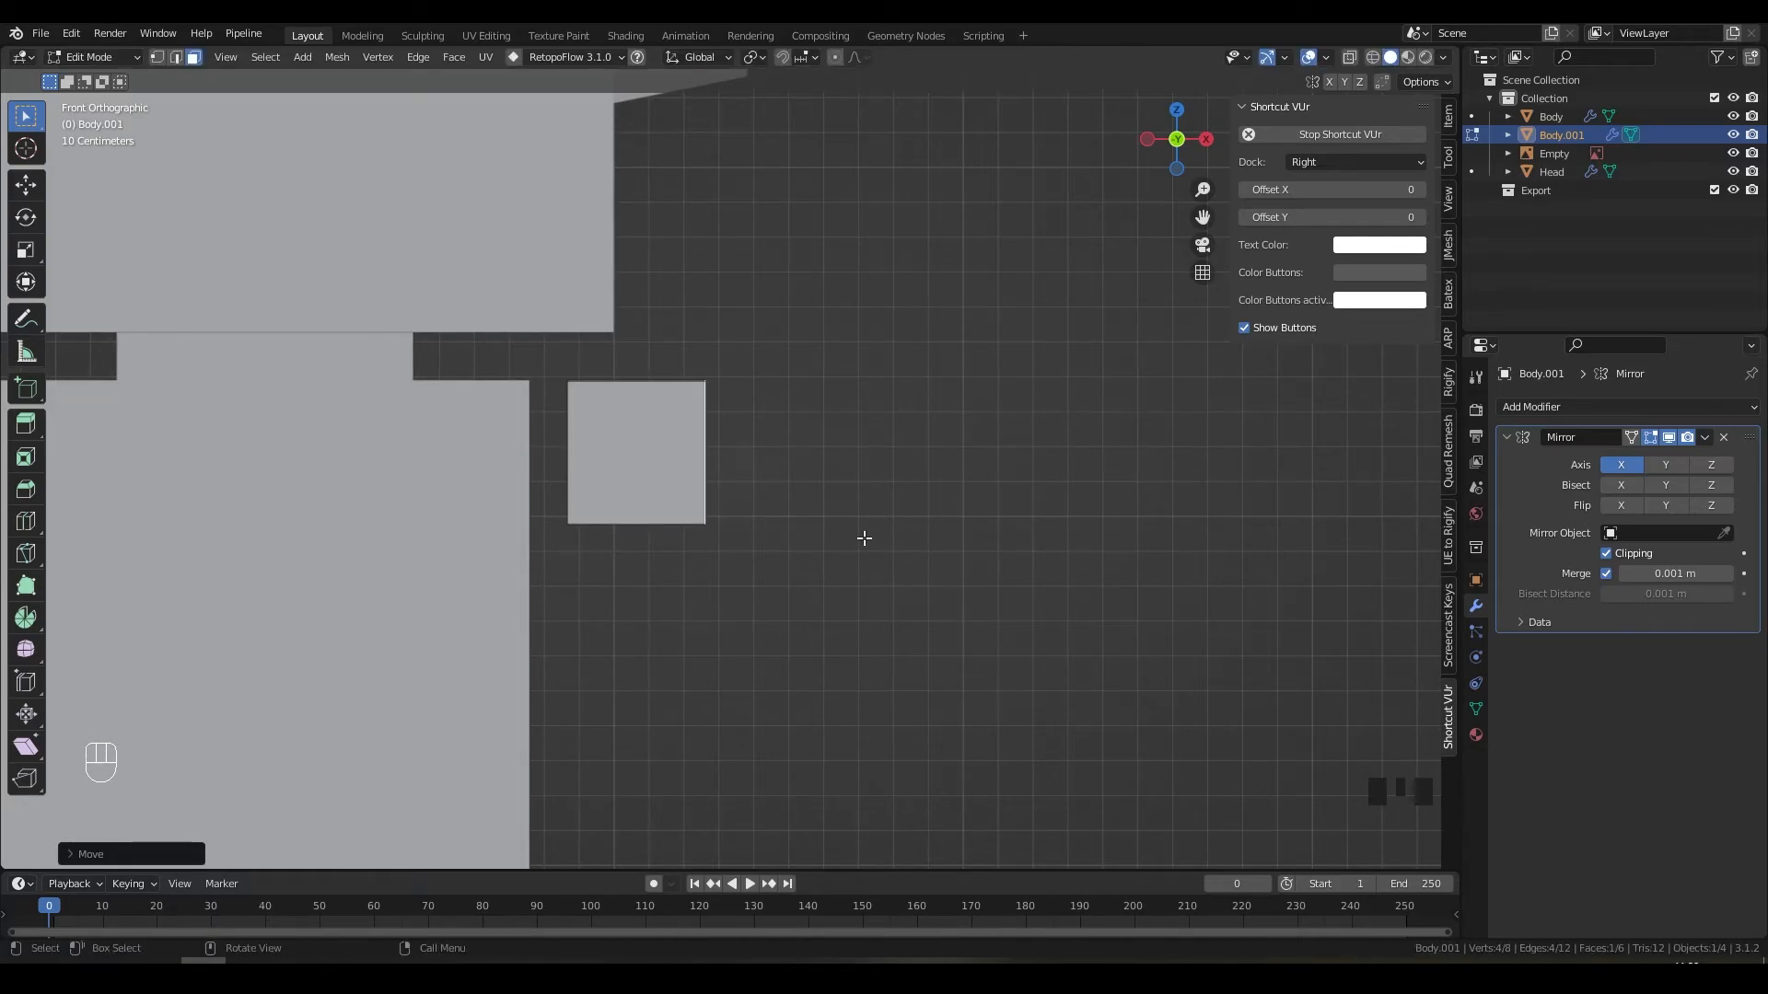
# Step: Extrude the end face twice more to lengthen the arm into two sections
pyautogui.press('e')
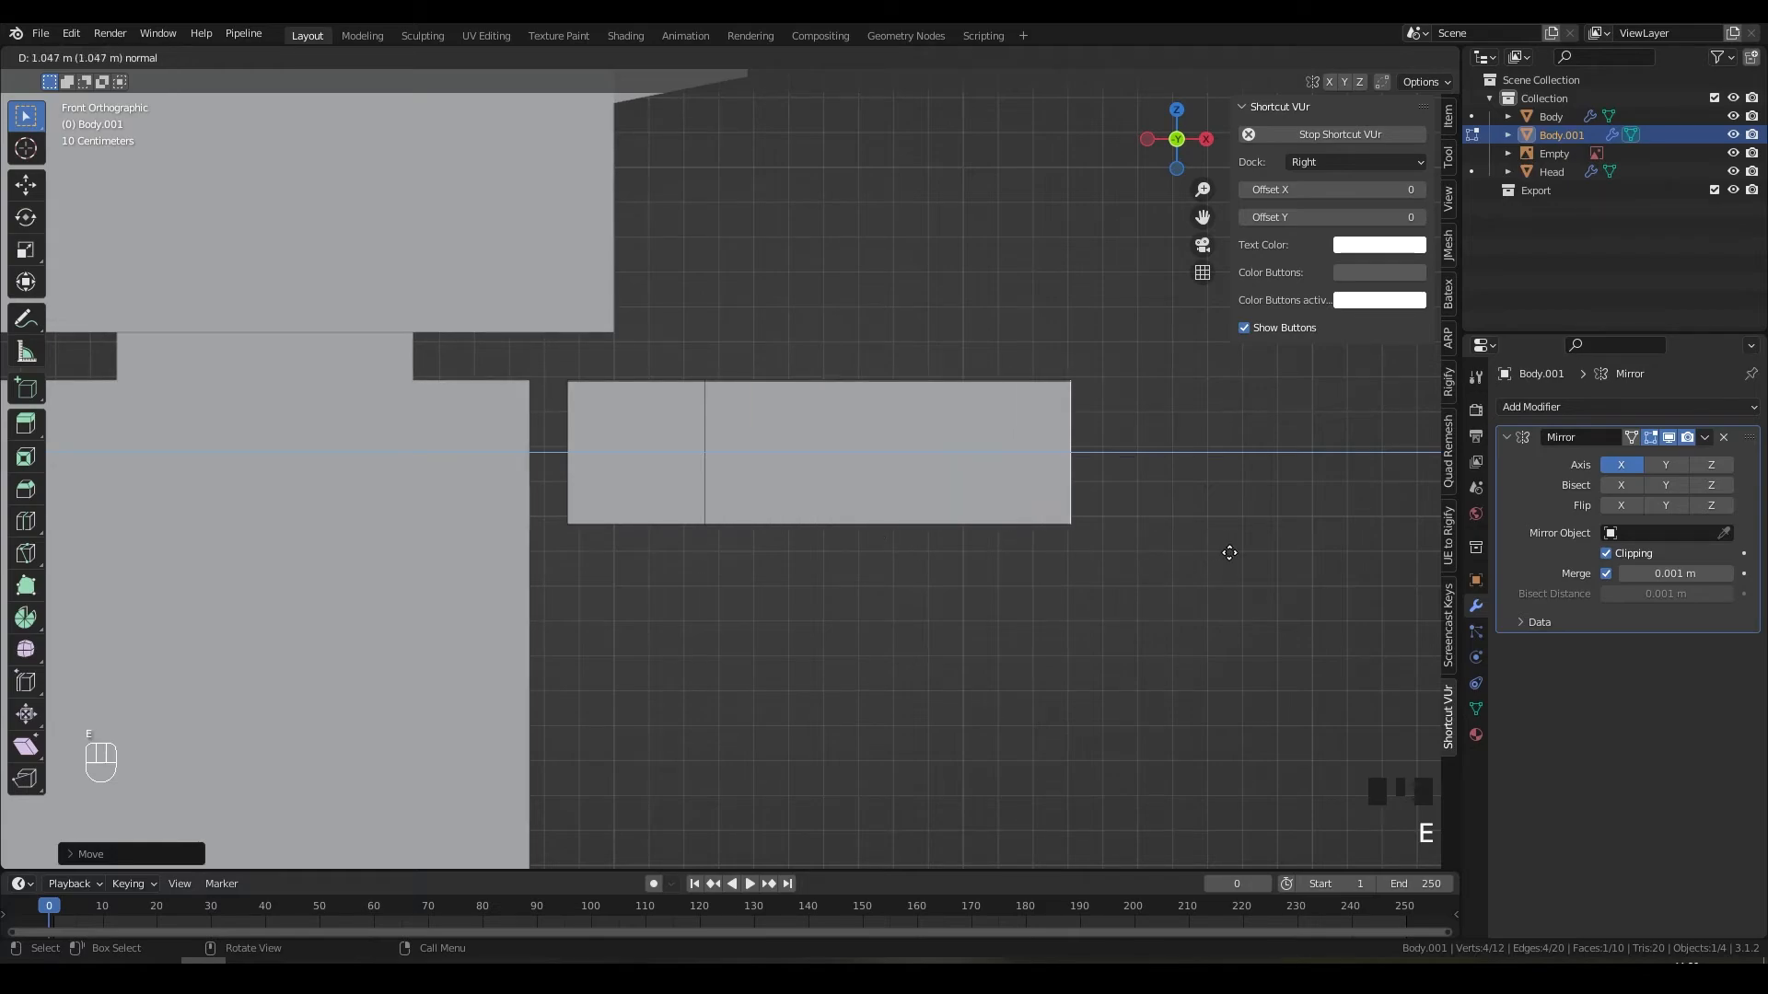
pyautogui.click(1229, 553)
pyautogui.press('e')
pyautogui.keyDown('shift'); pyautogui.moveTo(1222, 553); pyautogui.dragTo(816, 577, button='middle'); pyautogui.keyUp('shift')
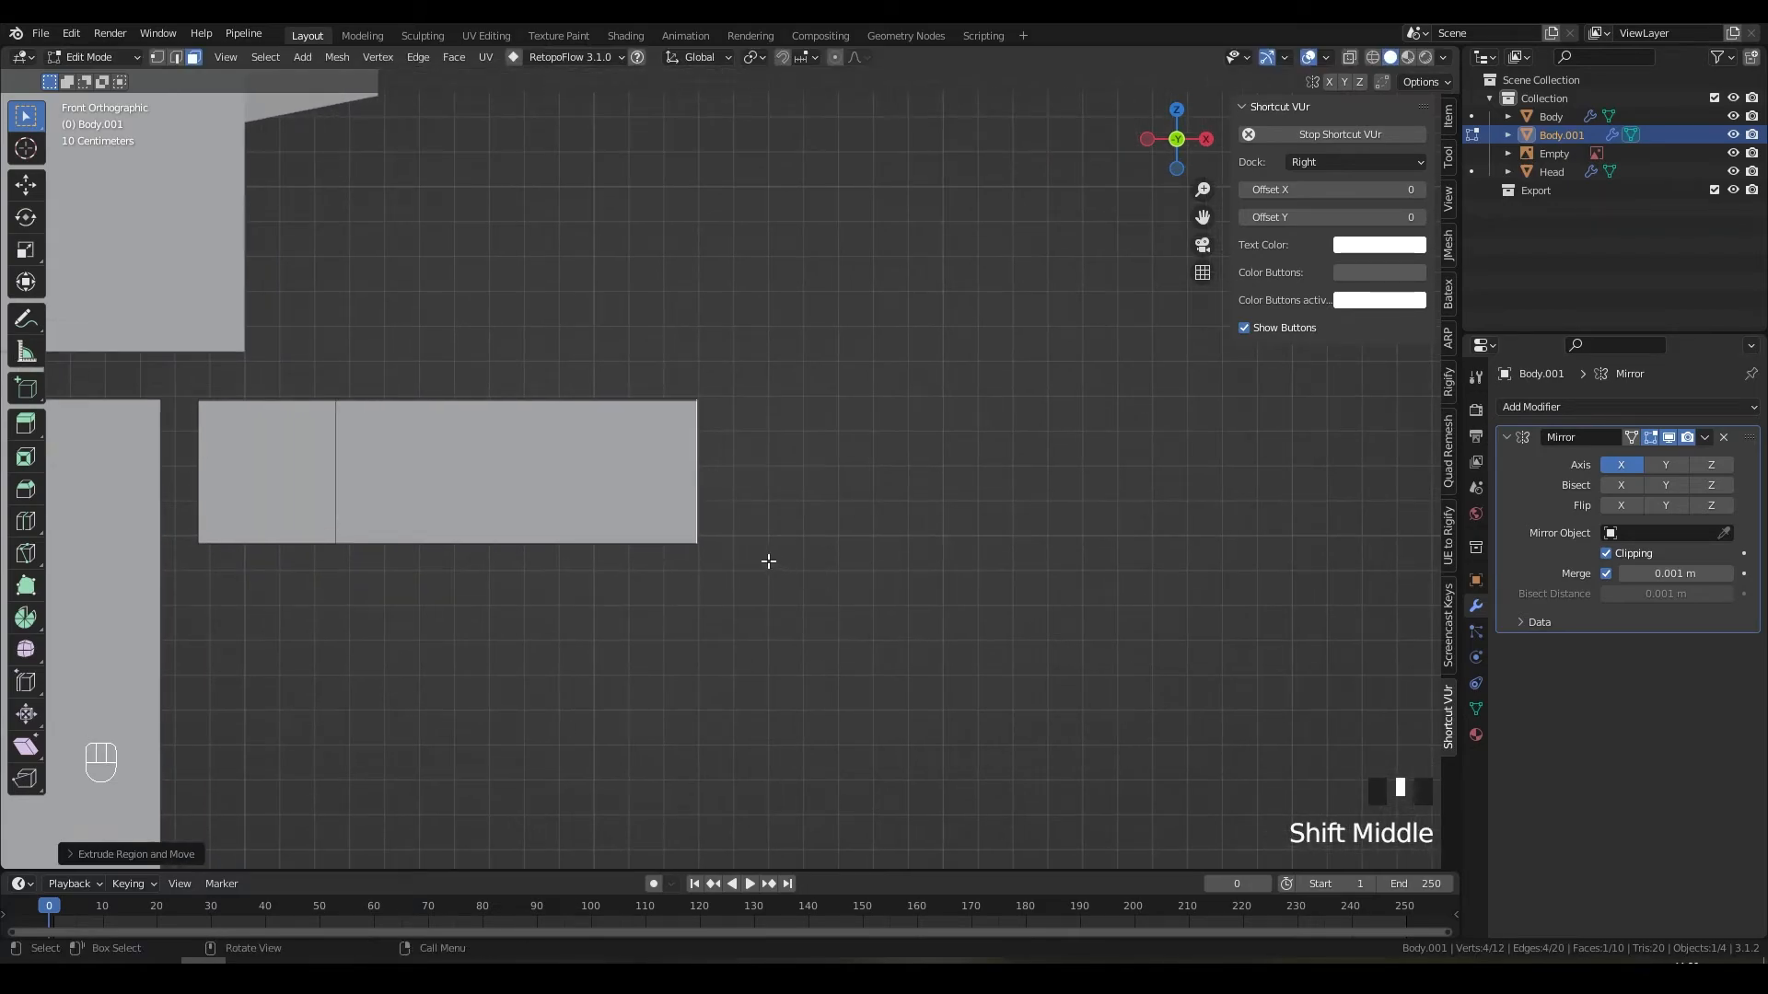
pyautogui.click(1143, 574)
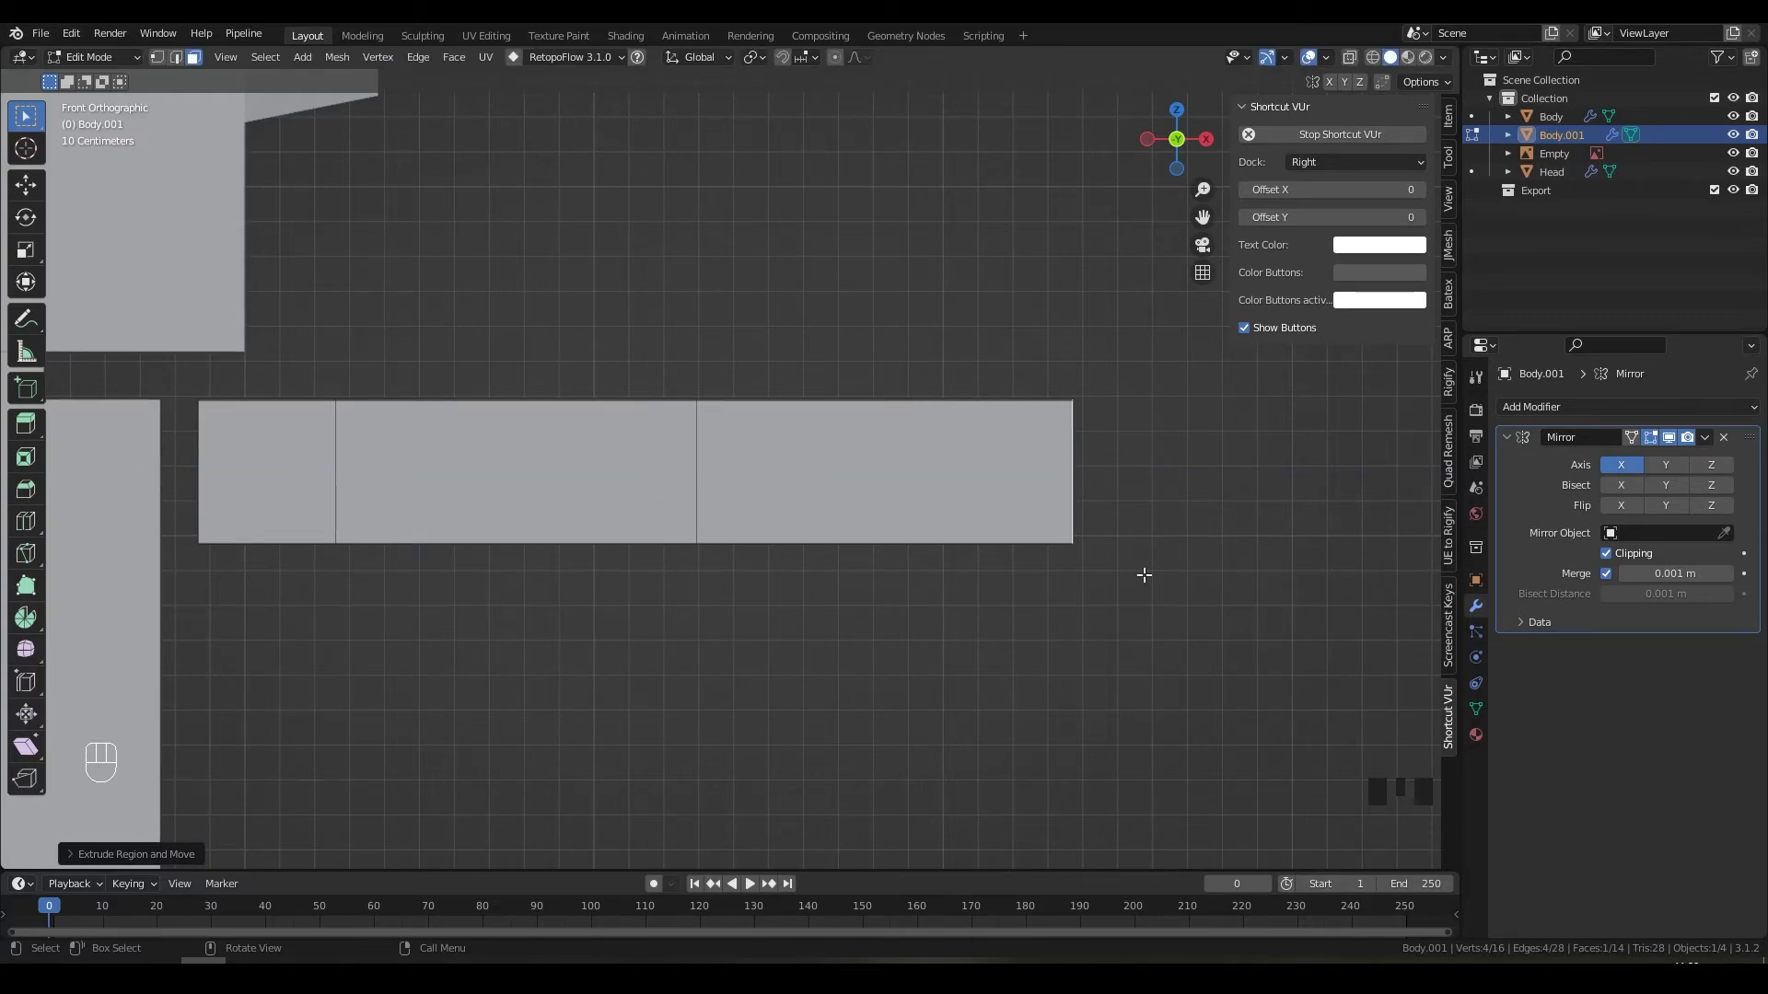
# Step: Add a loop cut near the arm end and shrink the end face to taper it
pyautogui.hotkey('ctrl', 'r')
pyautogui.click(942, 414)
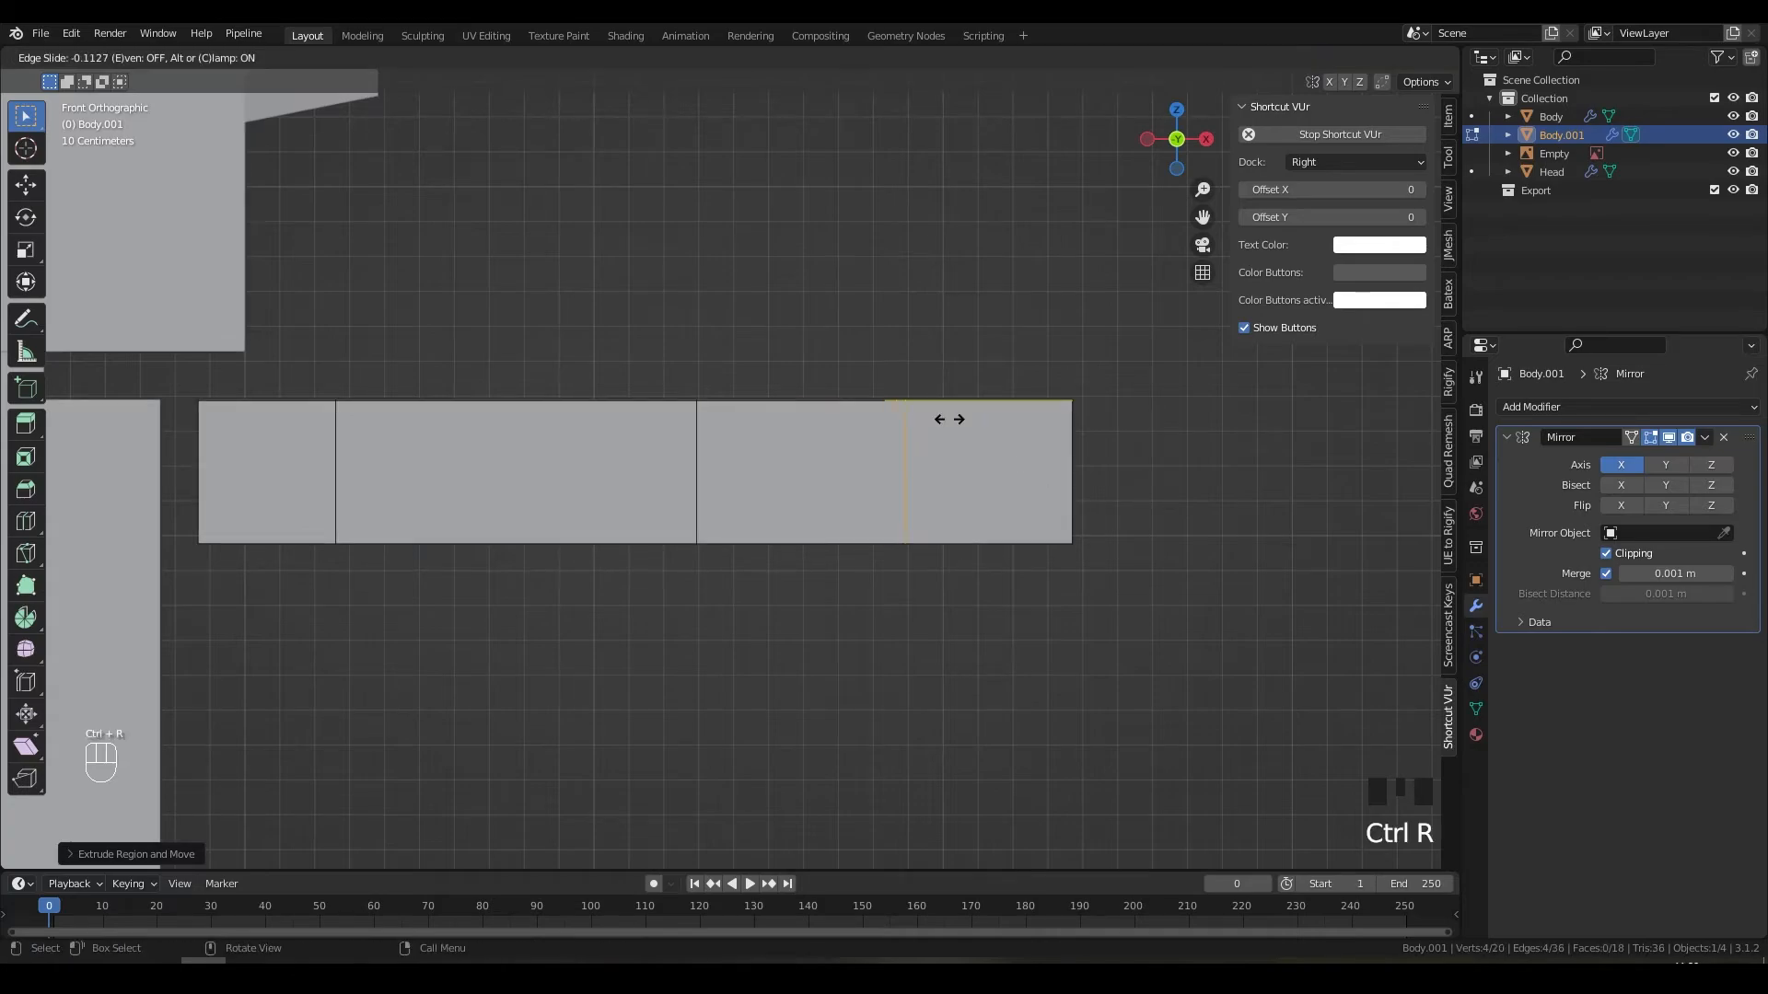
pyautogui.click(986, 418)
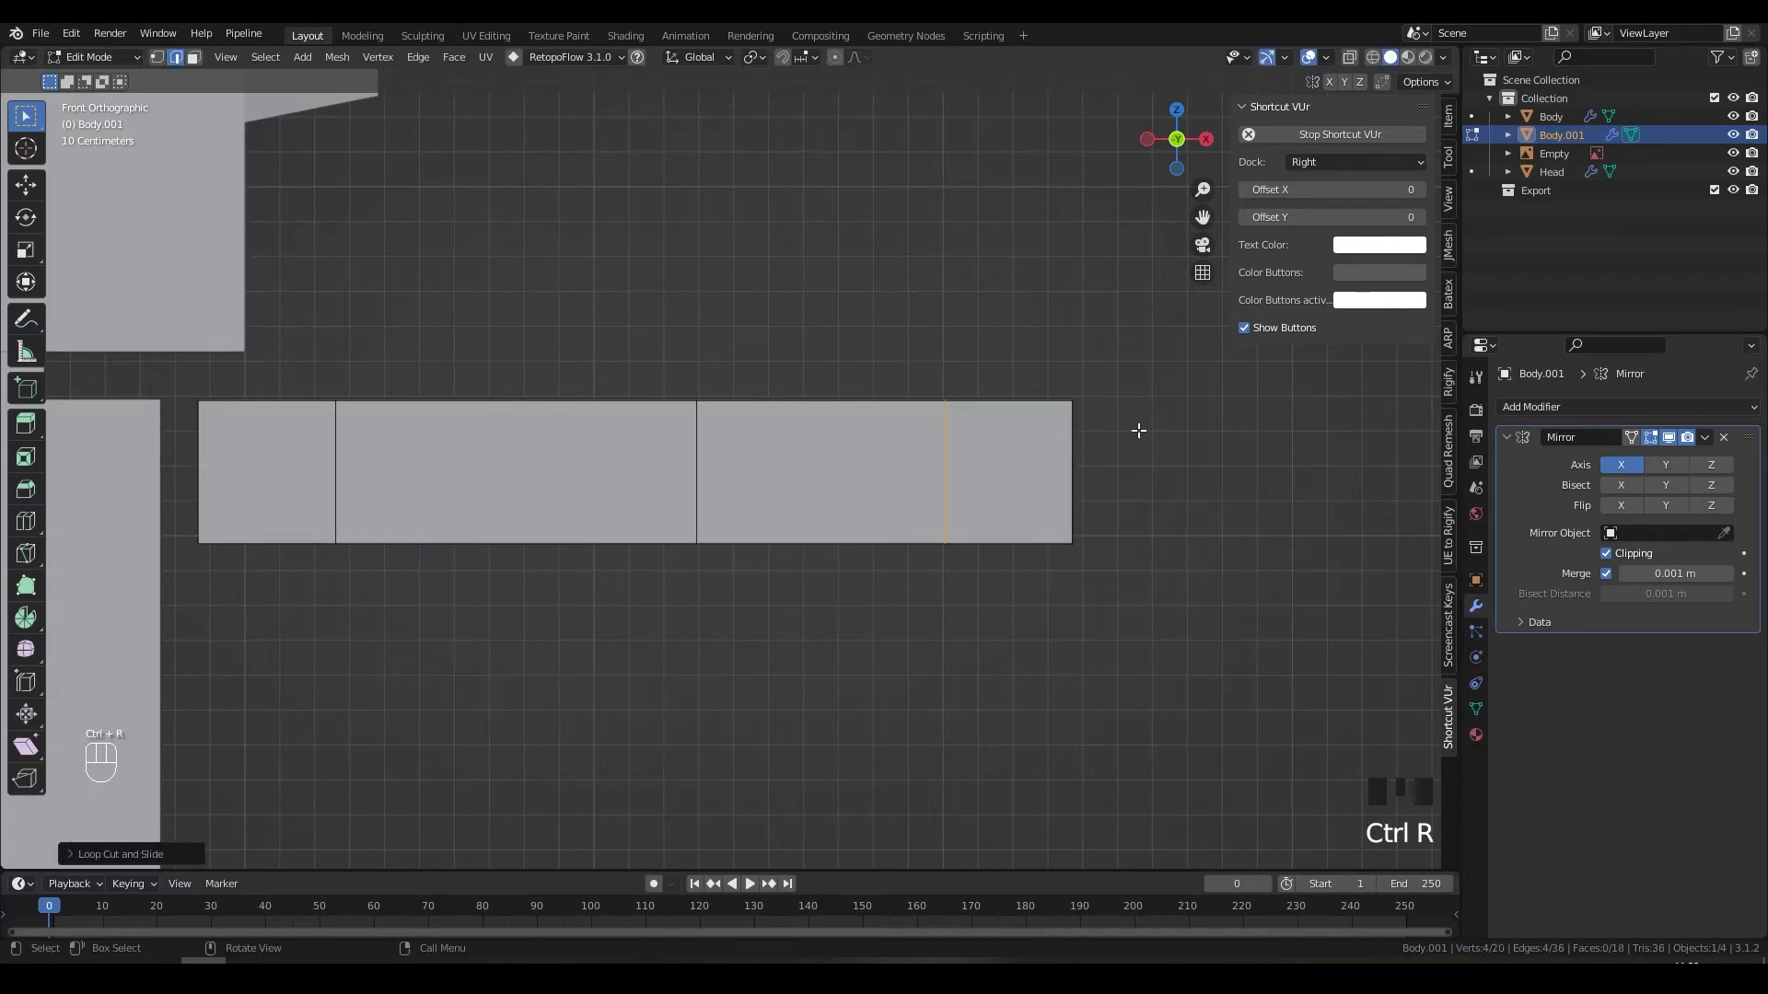
pyautogui.moveTo(1136, 430); pyautogui.dragTo(1026, 501, button='middle')
pyautogui.press('3')
pyautogui.click(1025, 500)
pyautogui.press('s')
pyautogui.click(1208, 509)
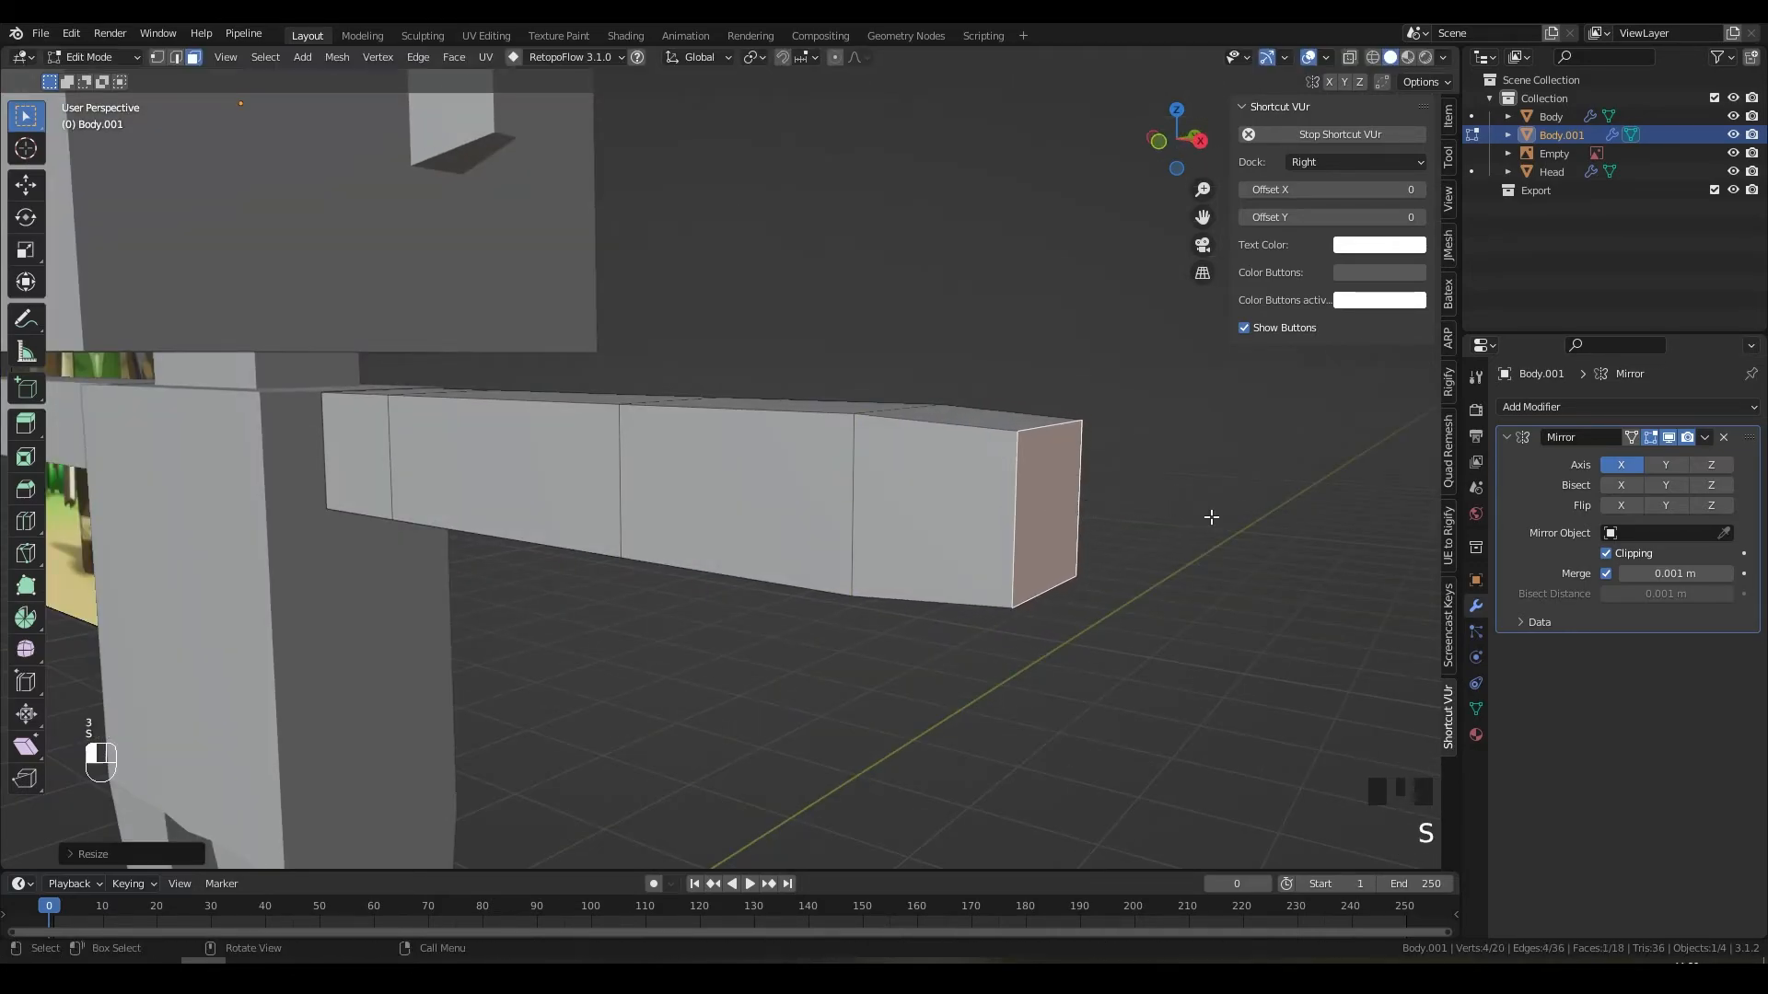
# Step: In Object Mode, line the view up with the reference image
pyautogui.press('Tab')
pyautogui.moveTo(915, 558); pyautogui.dragTo(1020, 549, button='middle')
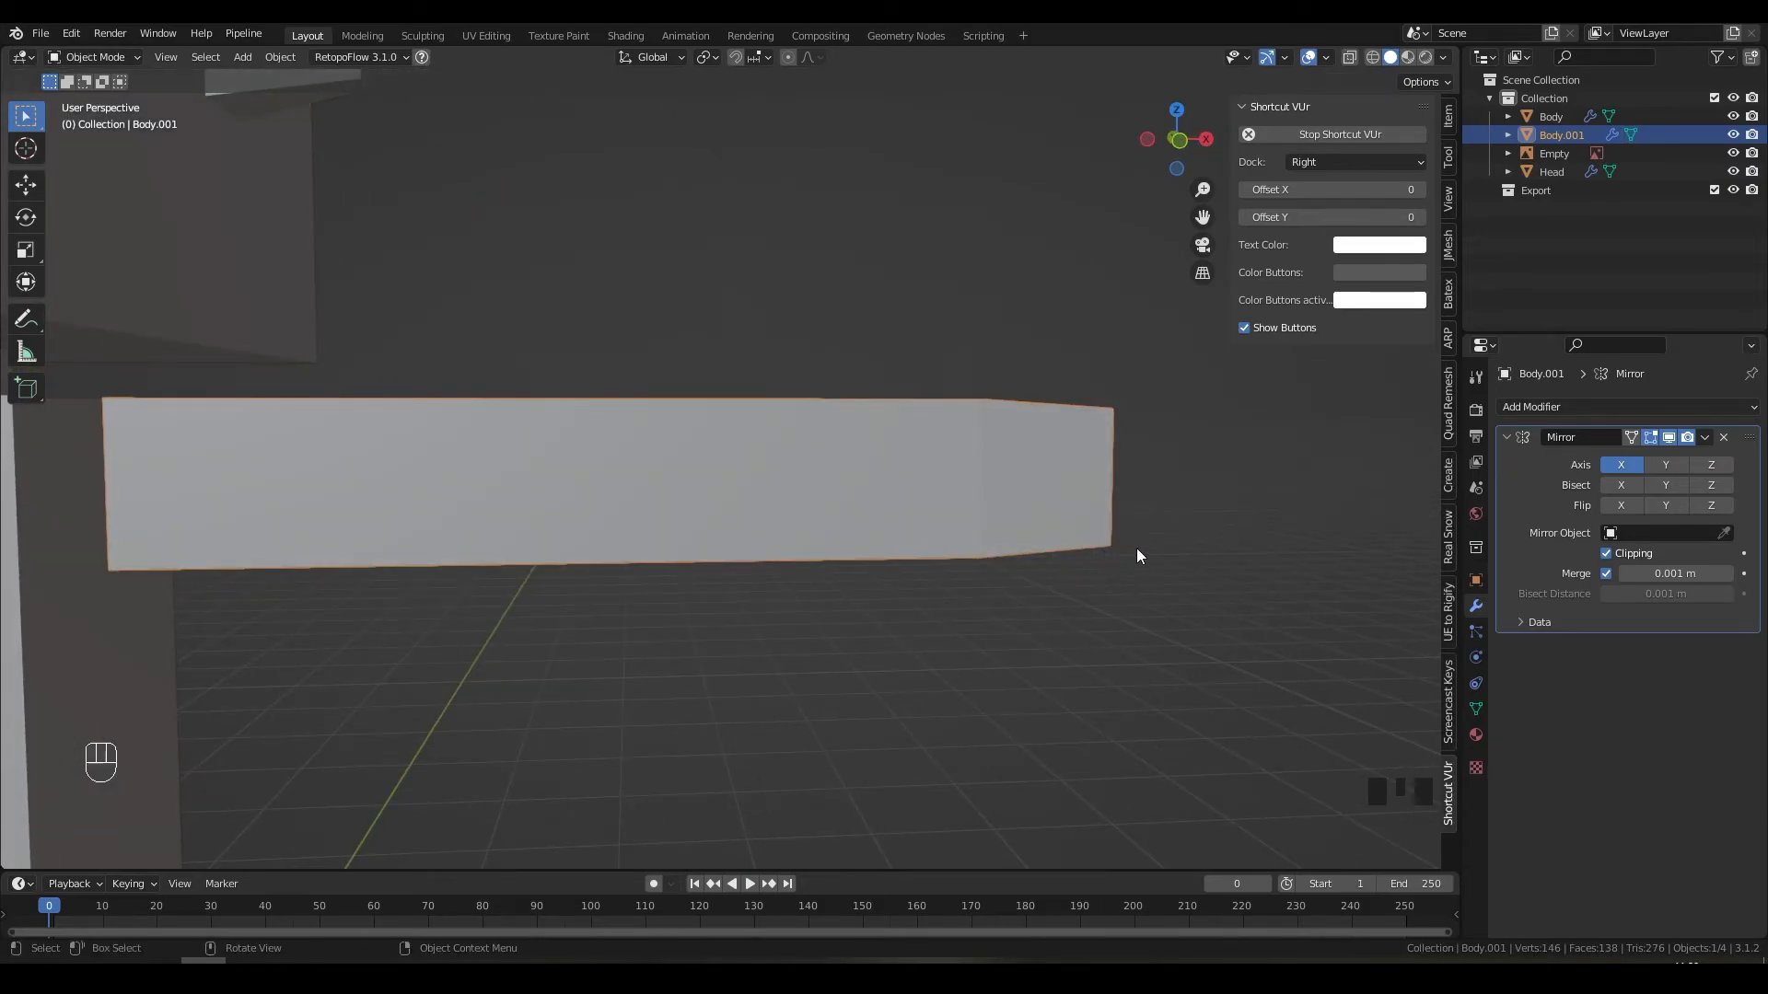
pyautogui.moveTo(1087, 542)
pyautogui.mouseDown(button='middle')
pyautogui.moveTo(970, 542)
pyautogui.moveTo(1082, 541)
pyautogui.mouseUp(button='middle')
pyautogui.scroll(-5, 921, 542)
pyautogui.keyDown('shift'); pyautogui.moveTo(578, 542); pyautogui.dragTo(1105, 554, button='middle'); pyautogui.keyUp('shift')
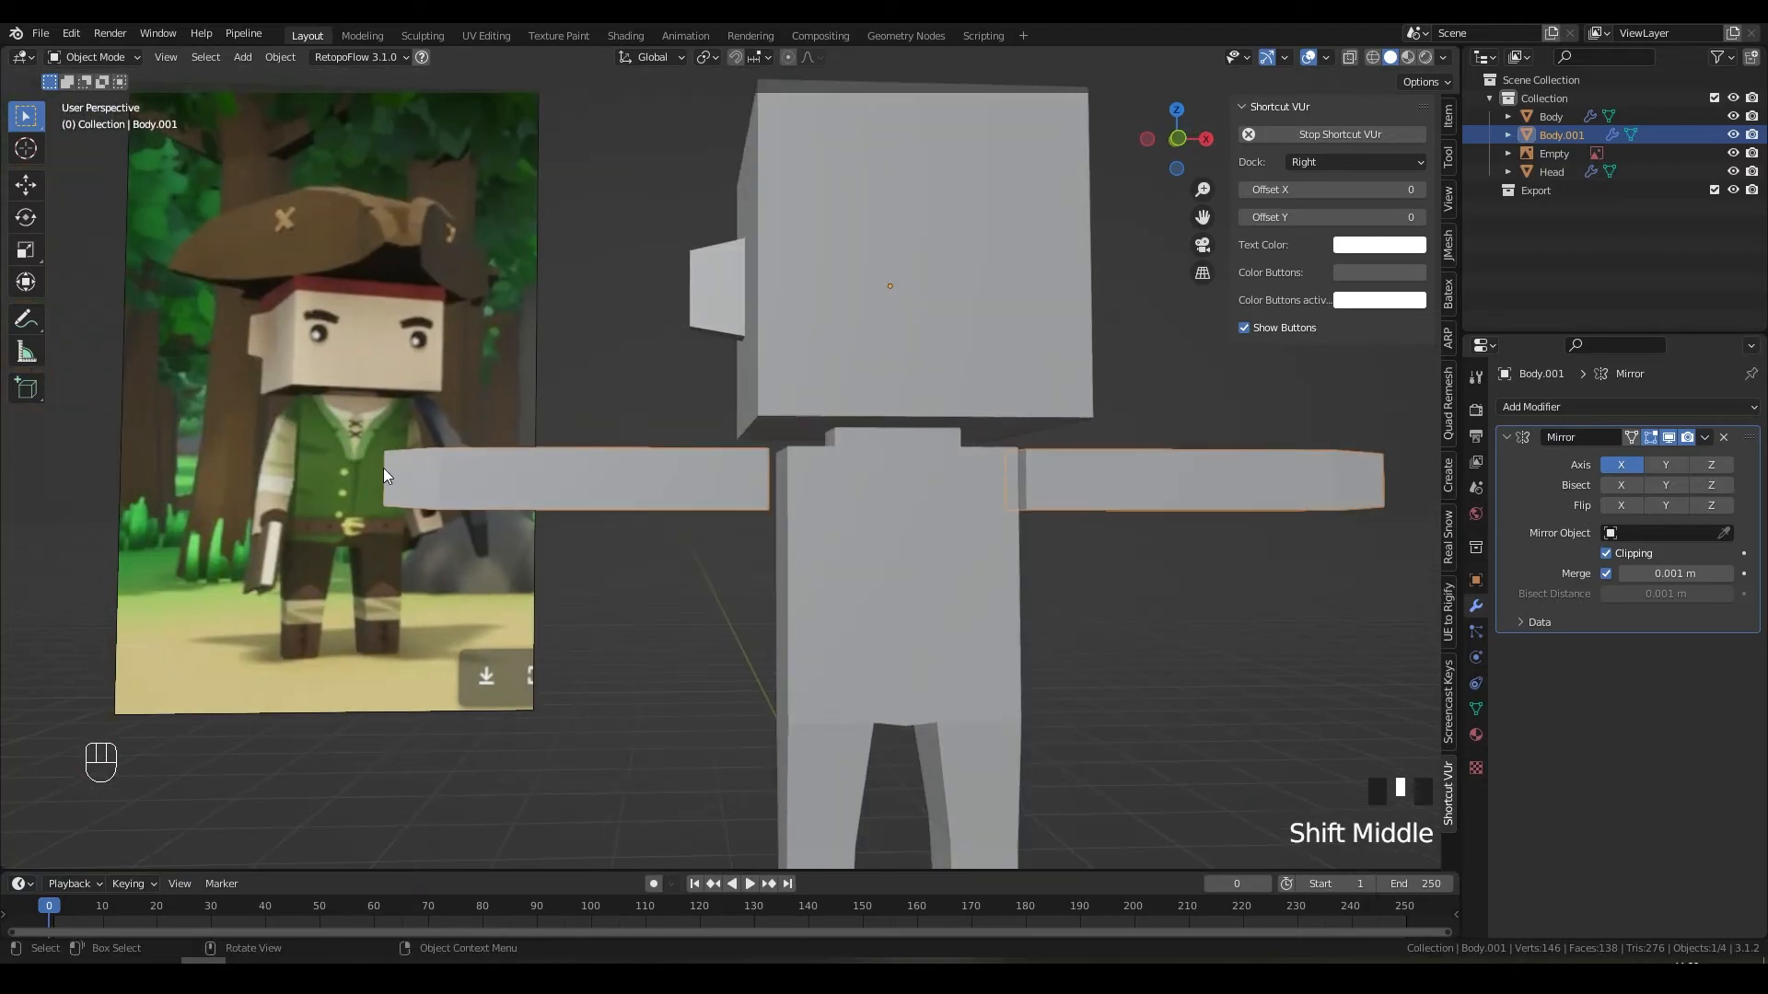
pyautogui.scroll(4, 589, 534)
pyautogui.keyDown('shift'); pyautogui.moveTo(387, 506); pyautogui.dragTo(1090, 561, button='middle'); pyautogui.keyUp('shift')
pyautogui.moveTo(842, 555); pyautogui.dragTo(810, 553, button='middle')
# Step: Mark the reference character's arm angle with a red line and arrows in a screen capture
pyautogui.press('Print')
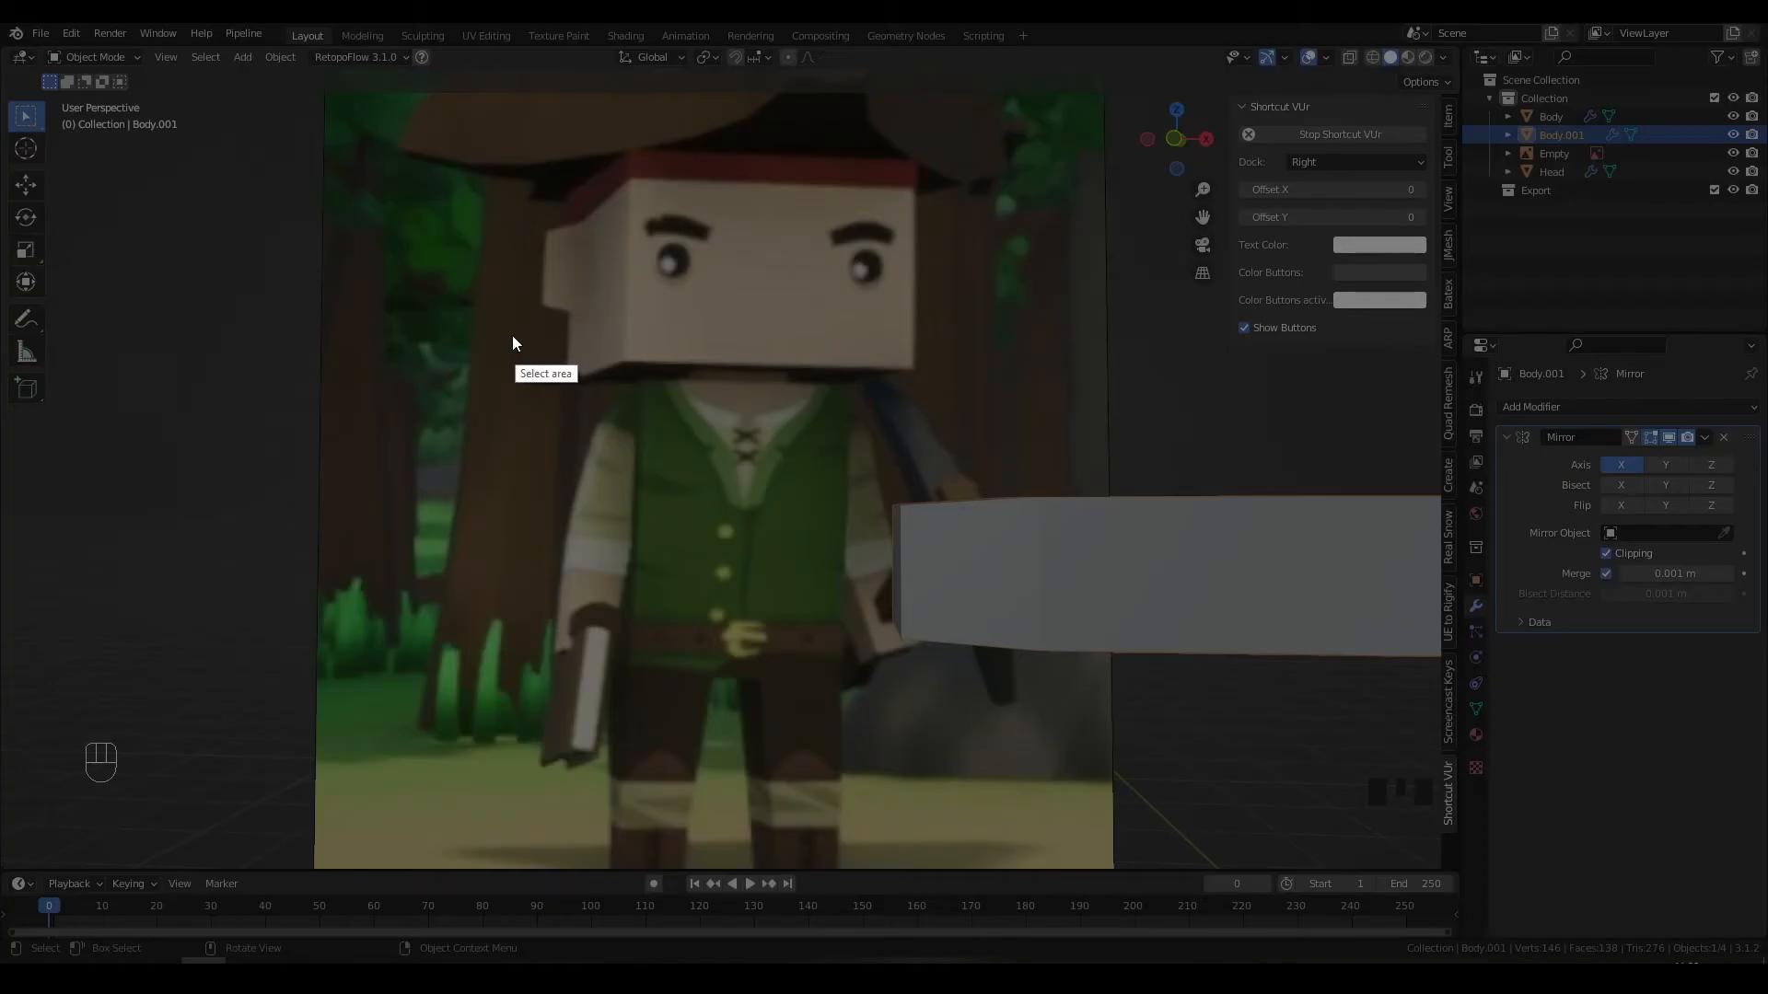
pyautogui.moveTo(494, 336); pyautogui.dragTo(716, 712)
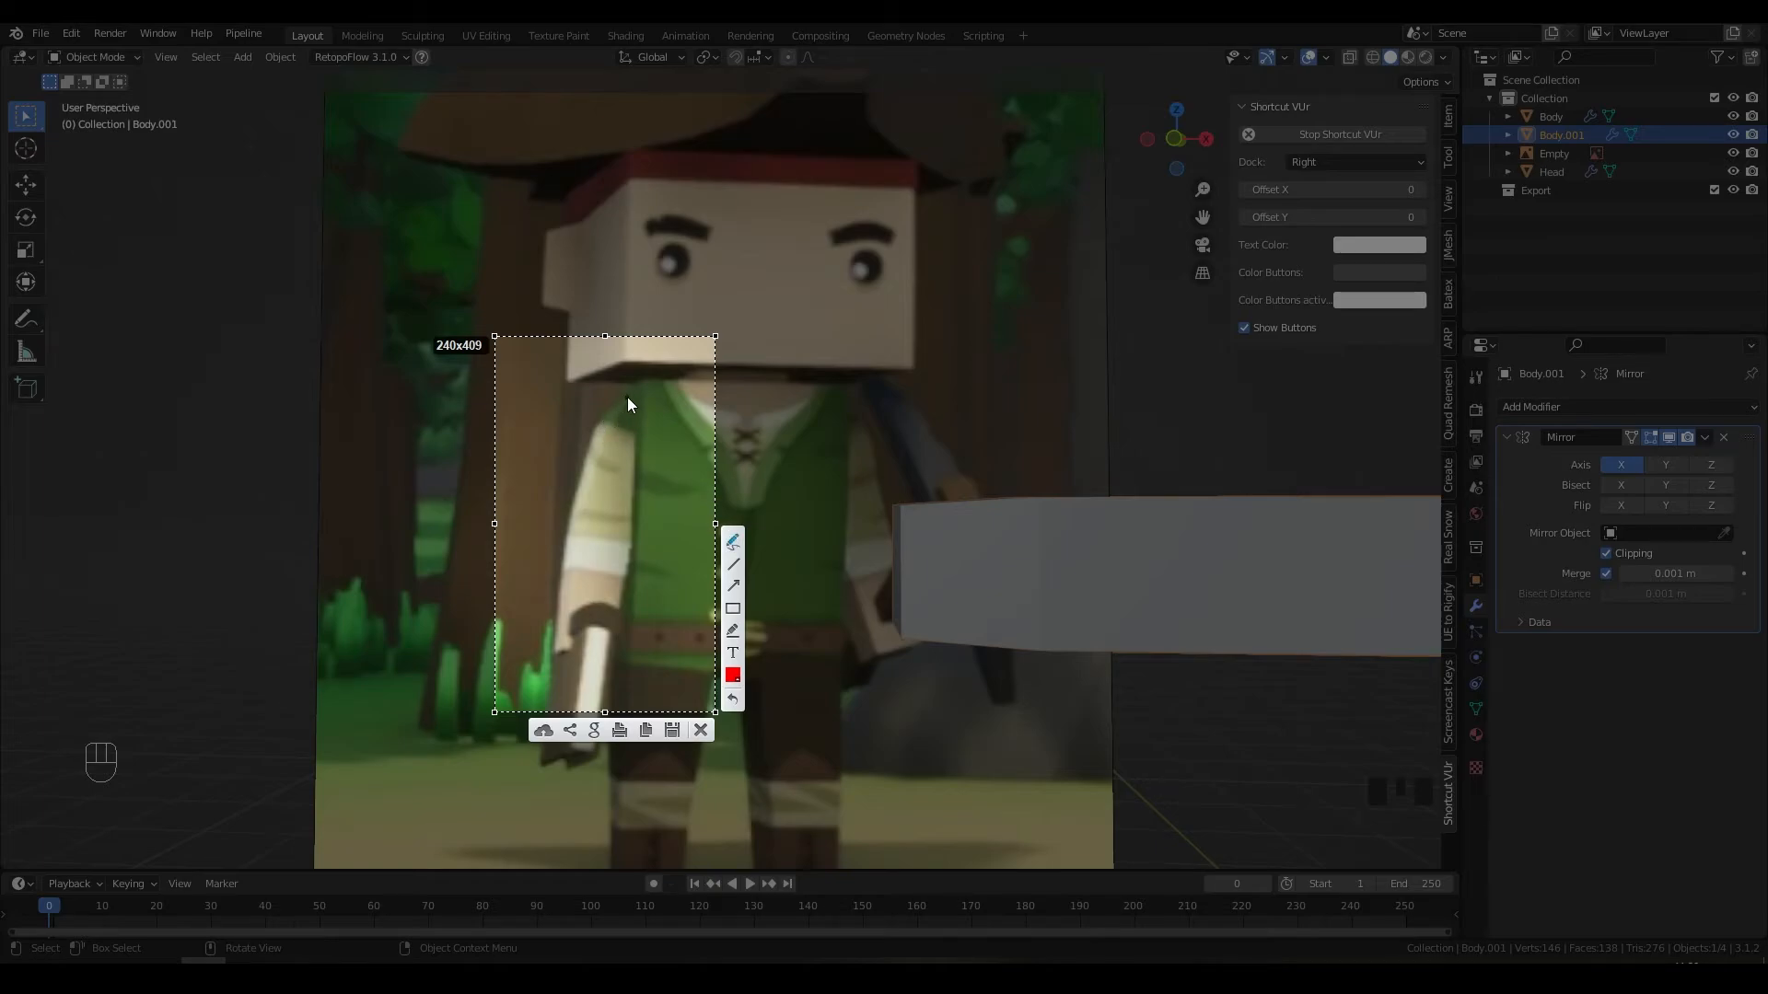
pyautogui.moveTo(627, 398)
pyautogui.mouseDown()
pyautogui.moveTo(581, 501)
pyautogui.moveTo(664, 437)
pyautogui.mouseUp()
pyautogui.moveTo(679, 543); pyautogui.dragTo(656, 543)
pyautogui.moveTo(534, 494); pyautogui.dragTo(560, 504)
pyautogui.hotkey('ctrl', 'c')
# Step: Frame the whole character and return to Edit Mode on the body piece
pyautogui.scroll(-2, 970, 550)
pyautogui.keyDown('shift'); pyautogui.moveTo(970, 550); pyautogui.dragTo(591, 582, button='middle'); pyautogui.keyUp('shift')
pyautogui.scroll(2, 842, 571)
pyautogui.moveTo(843, 570); pyautogui.dragTo(958, 586, button='middle')
pyautogui.press('Tab')
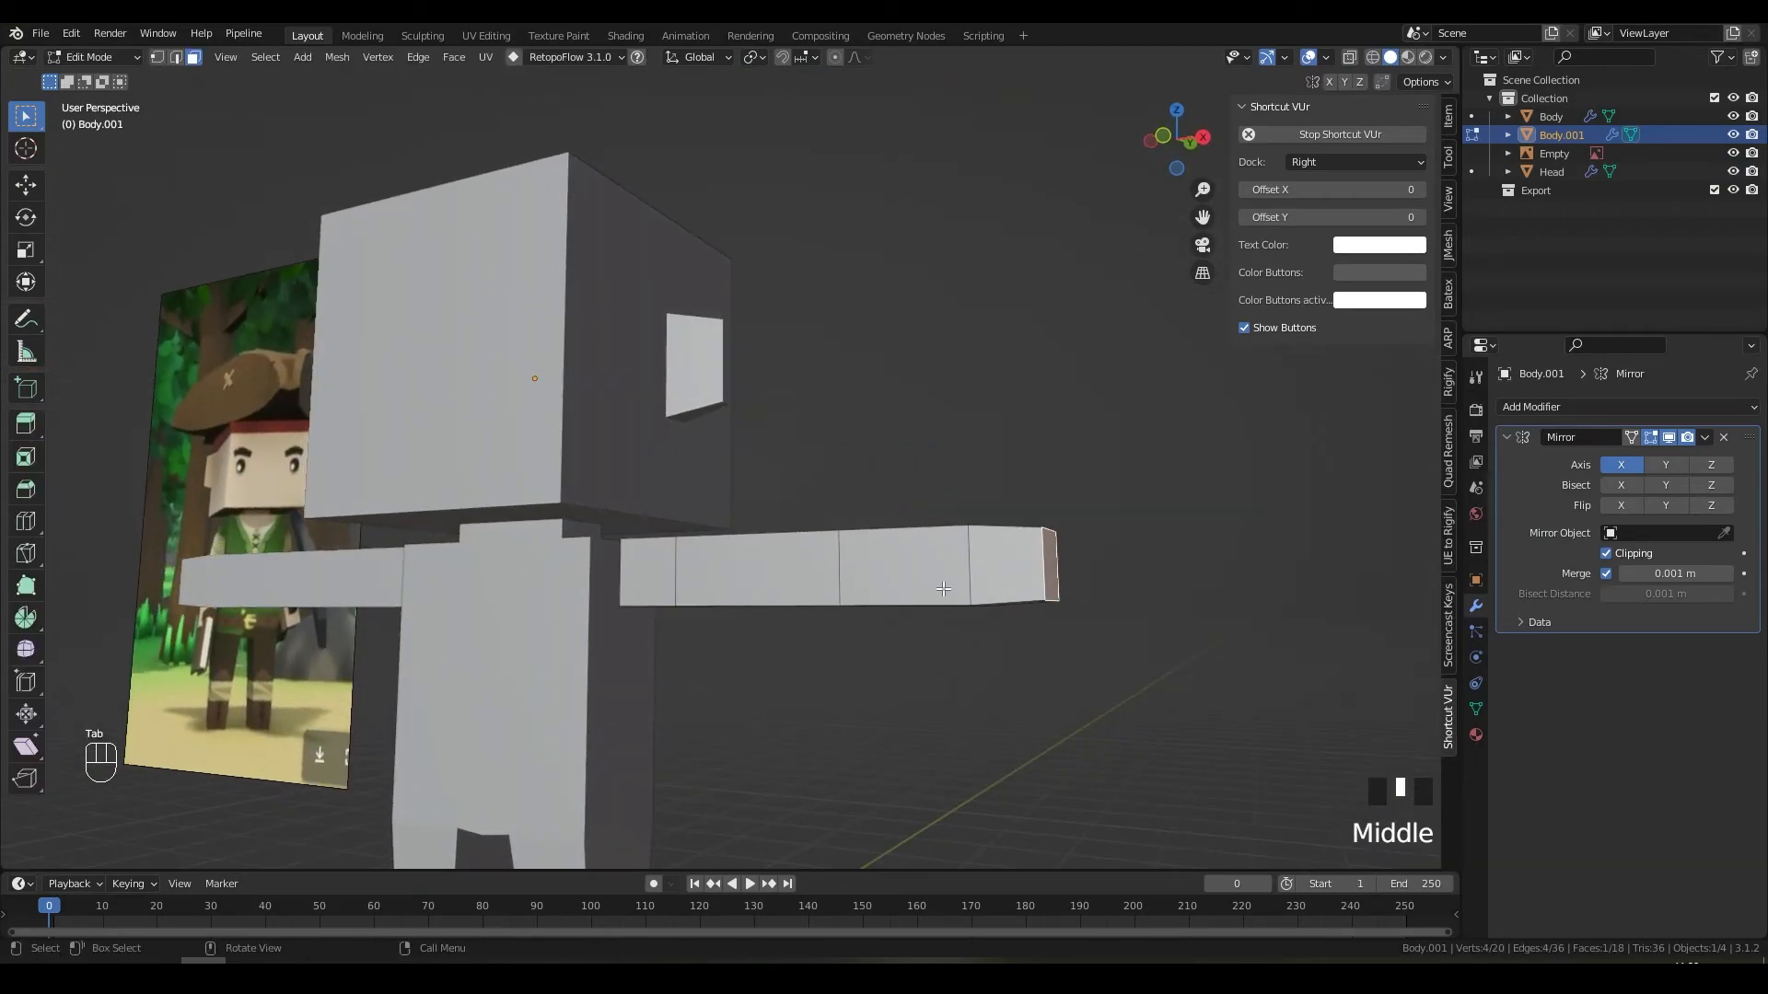
# Step: Select the whole arm mesh and scale it down along Z to make it slimmer
pyautogui.press('a')
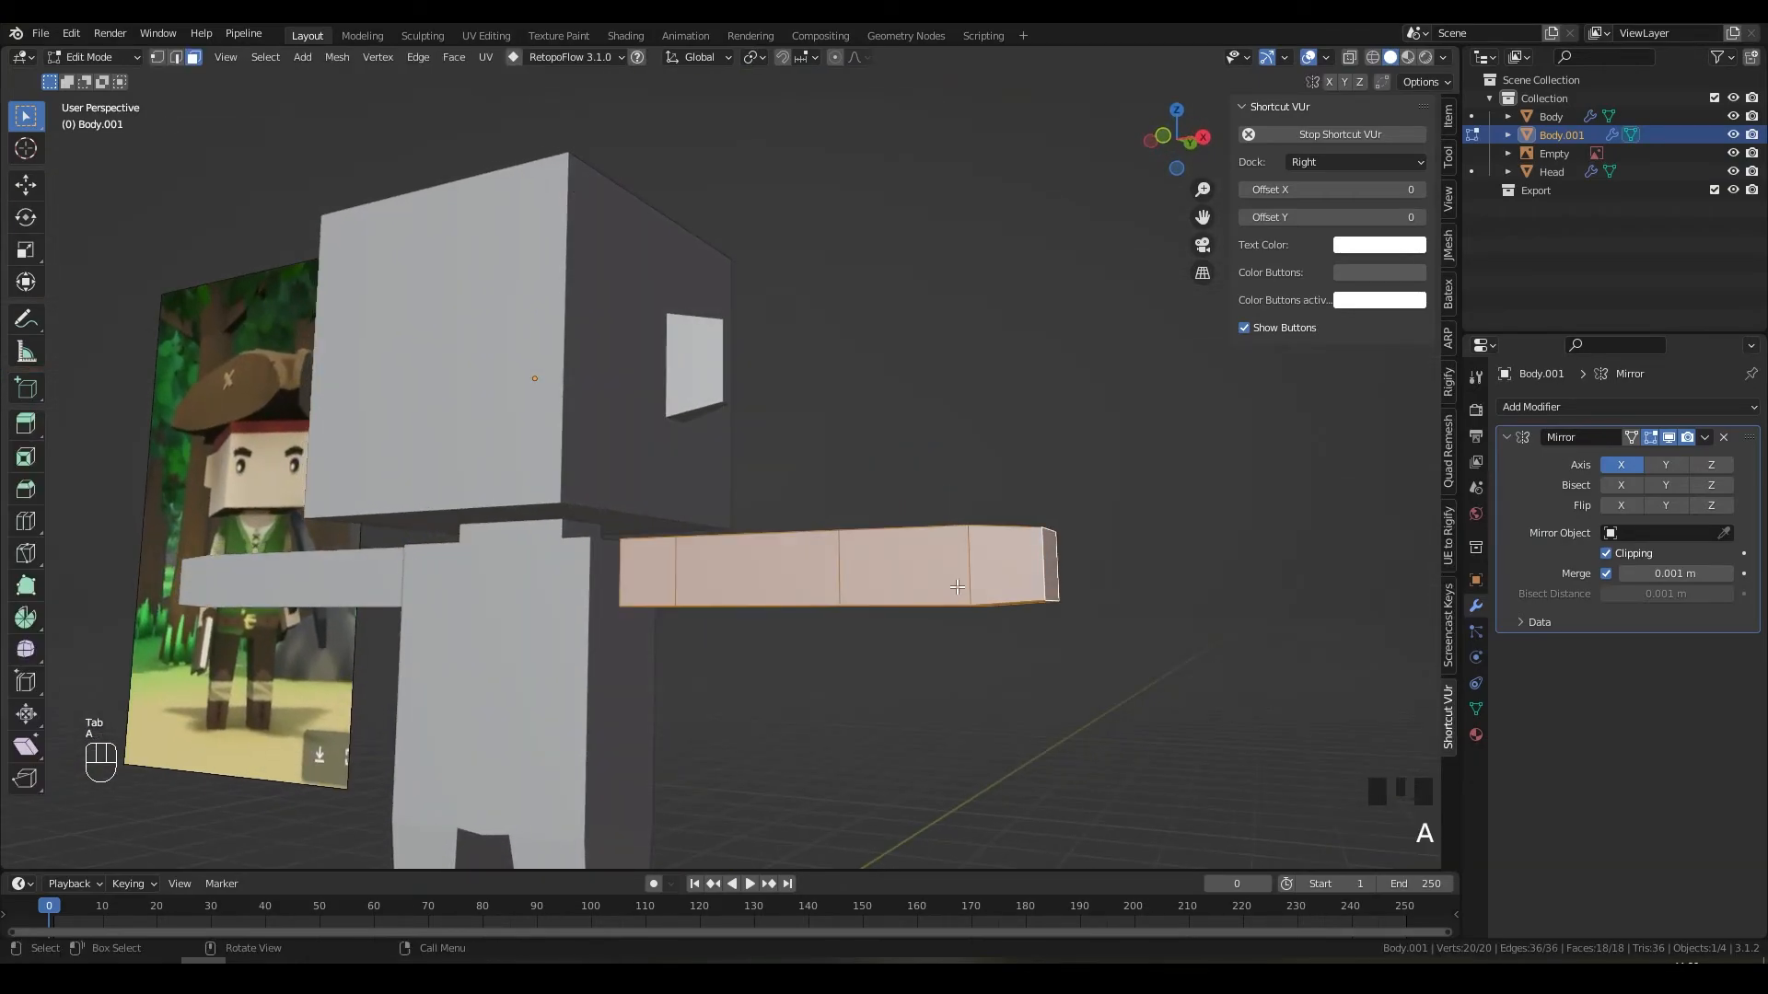
pyautogui.press('s')
pyautogui.rightClick(1139, 559)
pyautogui.press('s')
pyautogui.press('z')
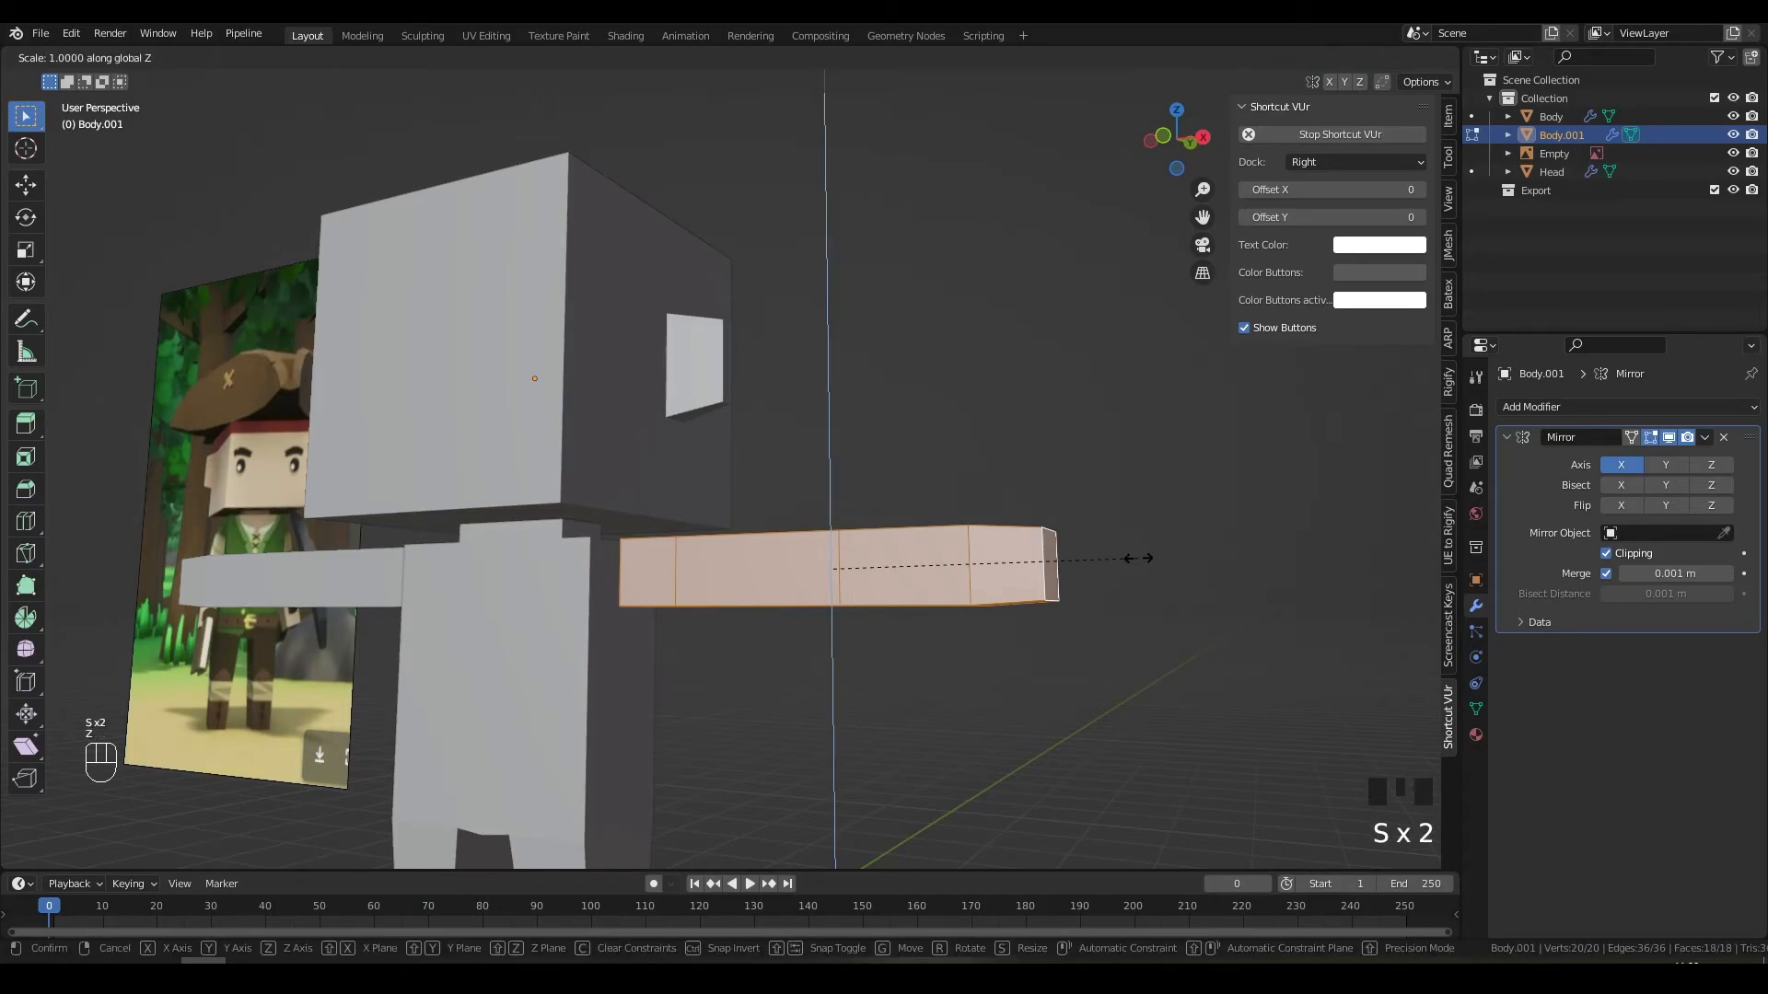
pyautogui.click(1124, 559)
# Step: In front view, move the arm slightly lower against the torso
pyautogui.moveTo(1085, 557); pyautogui.dragTo(1141, 505, button='middle')
pyautogui.press('KP_1')
pyautogui.press('g')
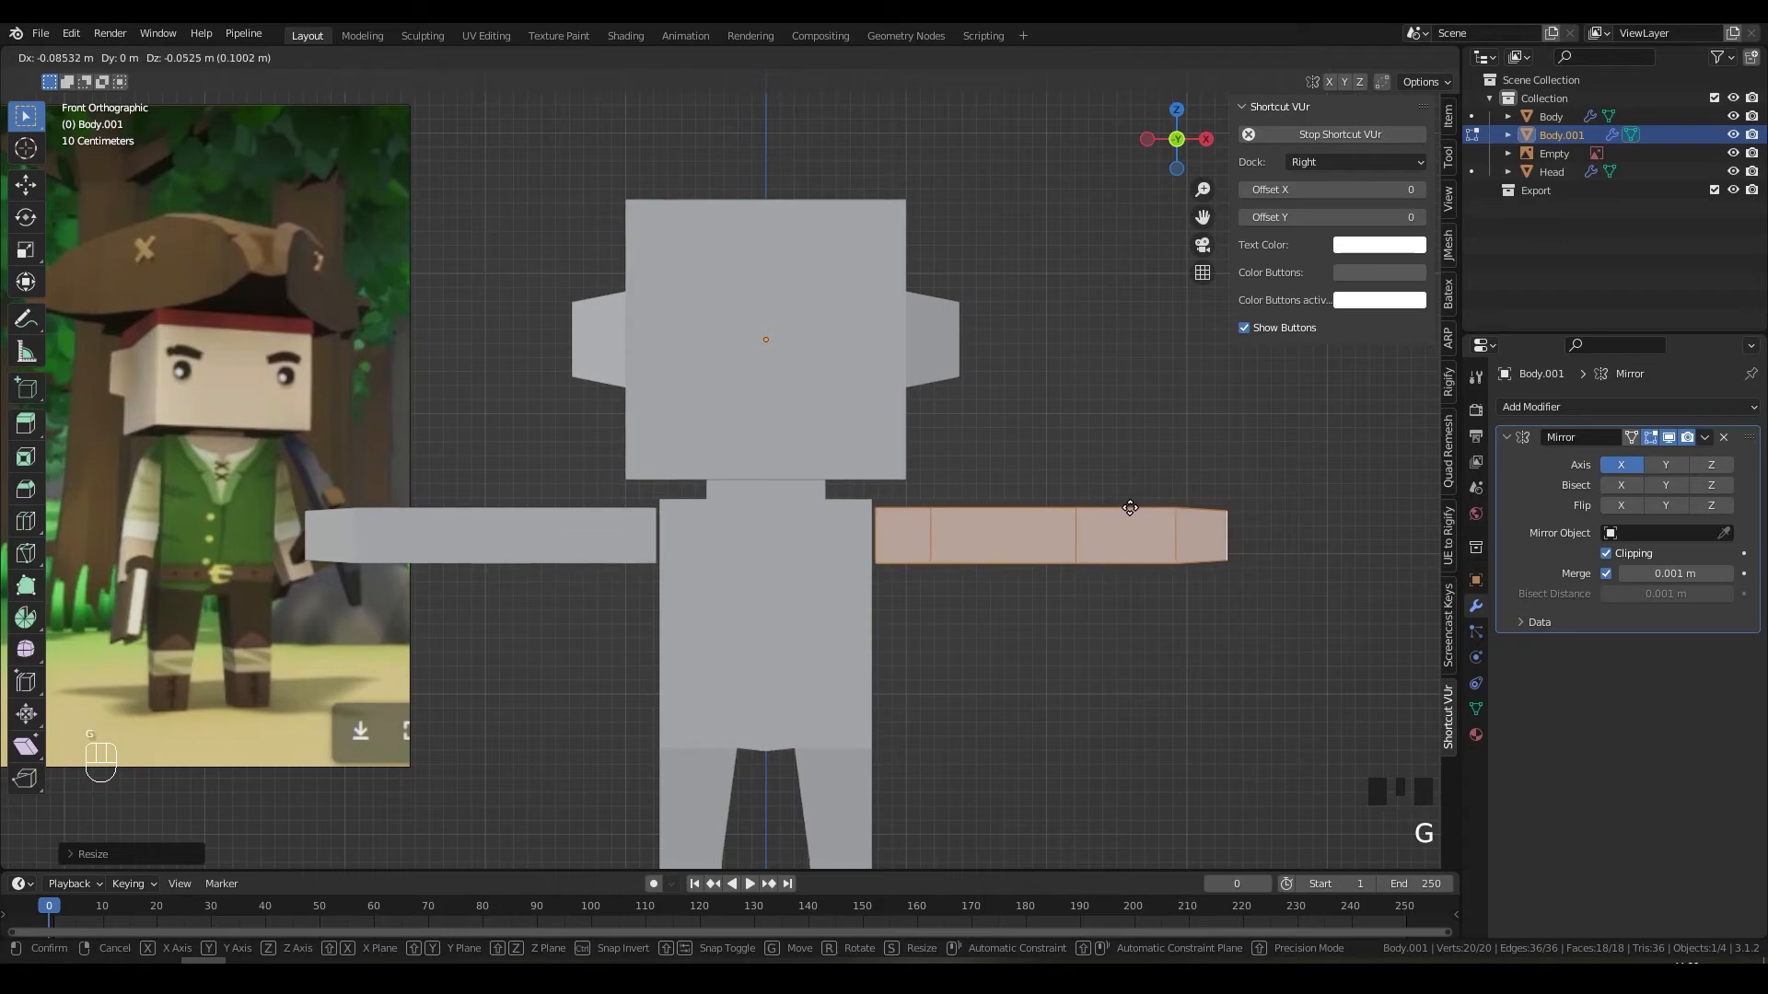
pyautogui.click(1119, 508)
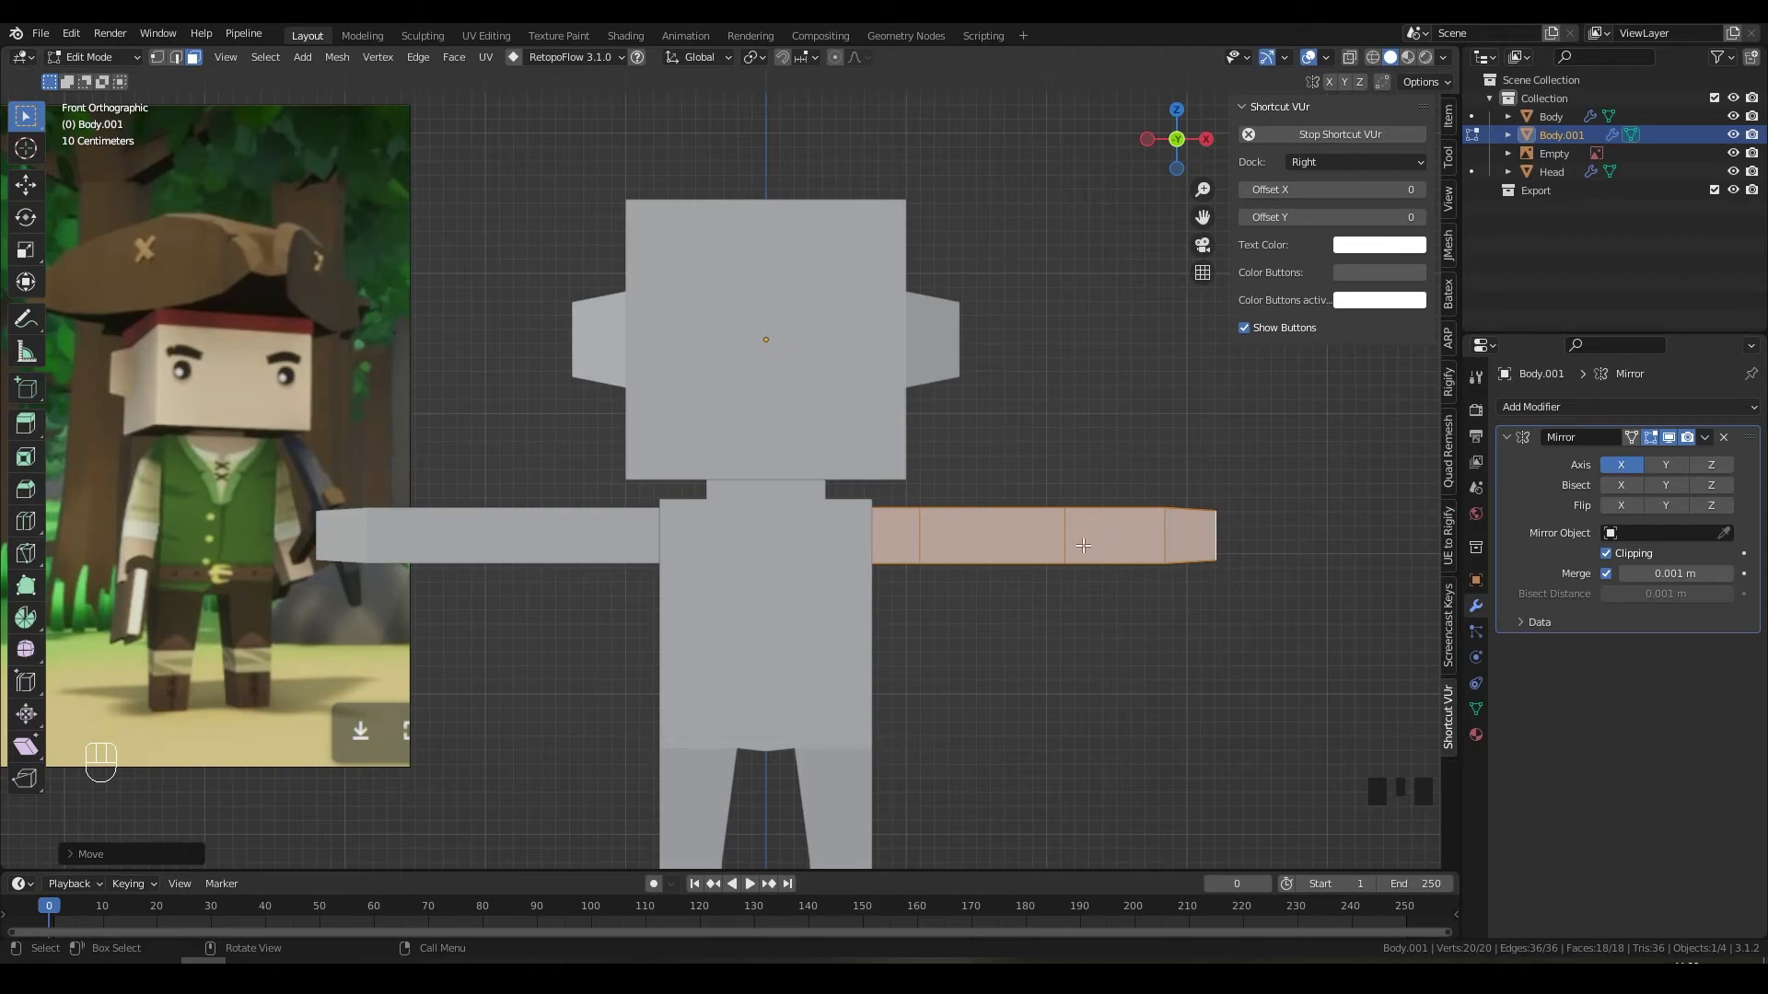
# Step: Compare the character with the reference in Object Mode, then reopen the arms piece for editing
pyautogui.keyDown('shift'); pyautogui.moveTo(1082, 546); pyautogui.dragTo(1009, 488, button='middle'); pyautogui.keyUp('shift')
pyautogui.press('Tab')
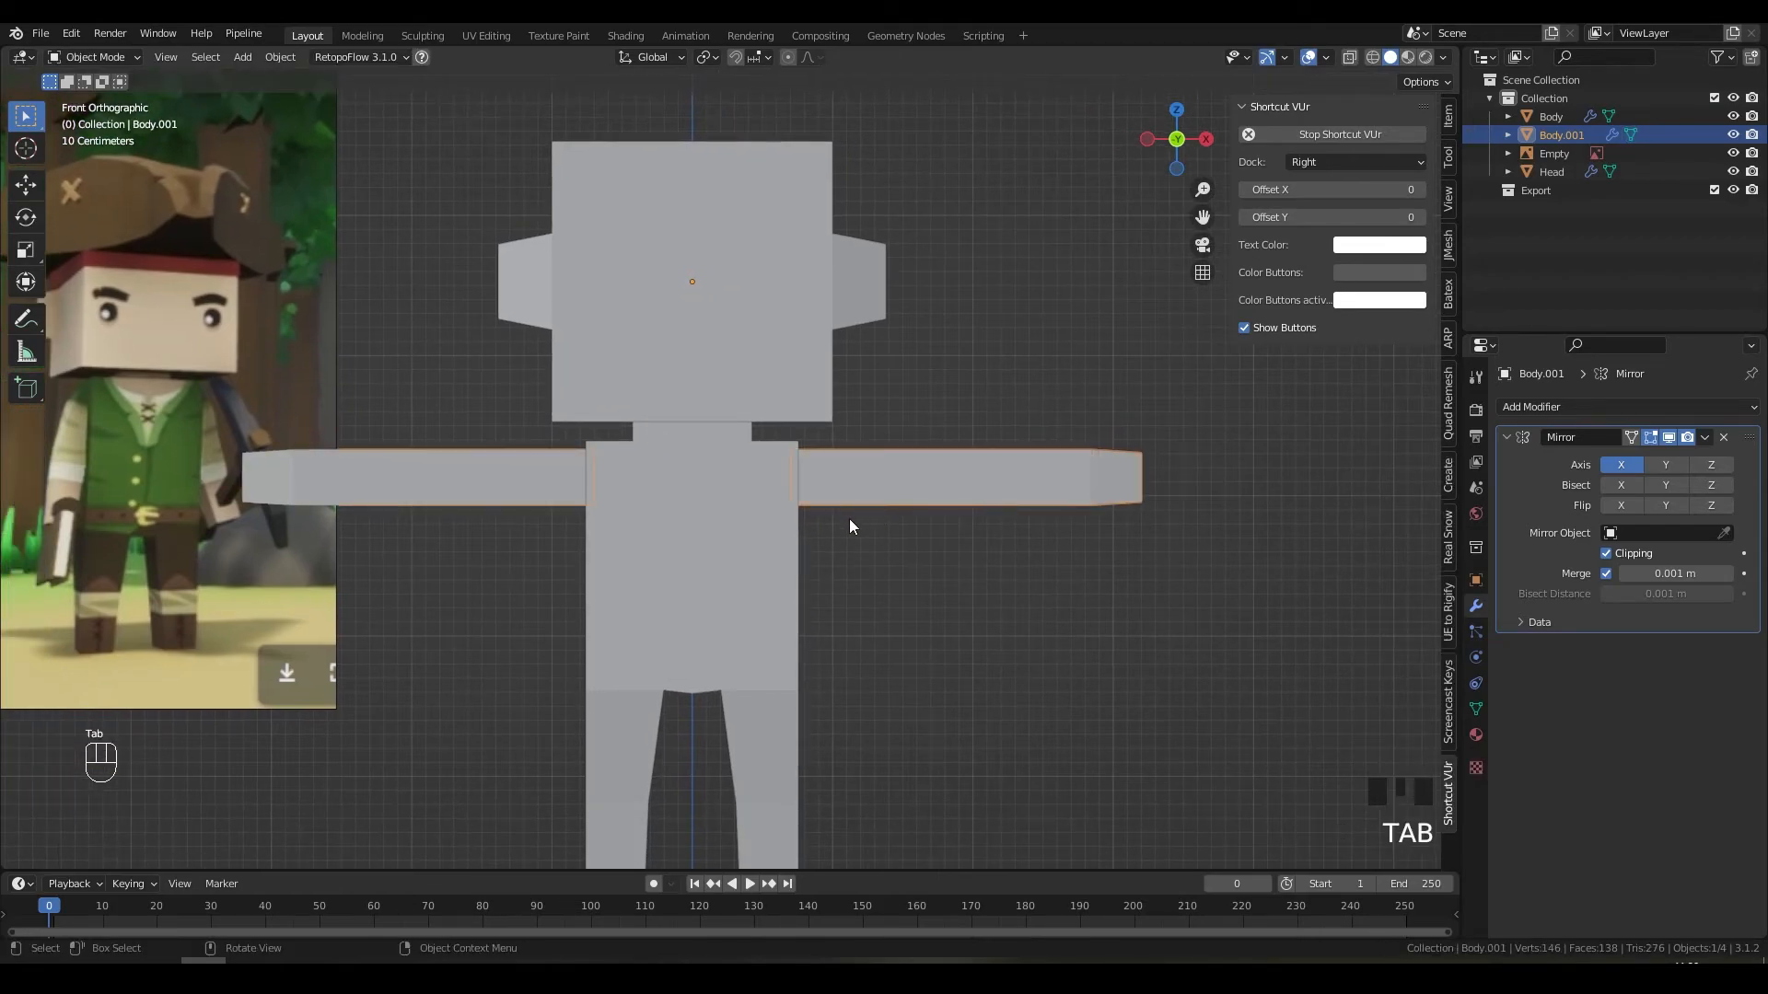
pyautogui.moveTo(849, 526); pyautogui.dragTo(959, 571, button='middle')
pyautogui.scroll(-4, 1002, 580)
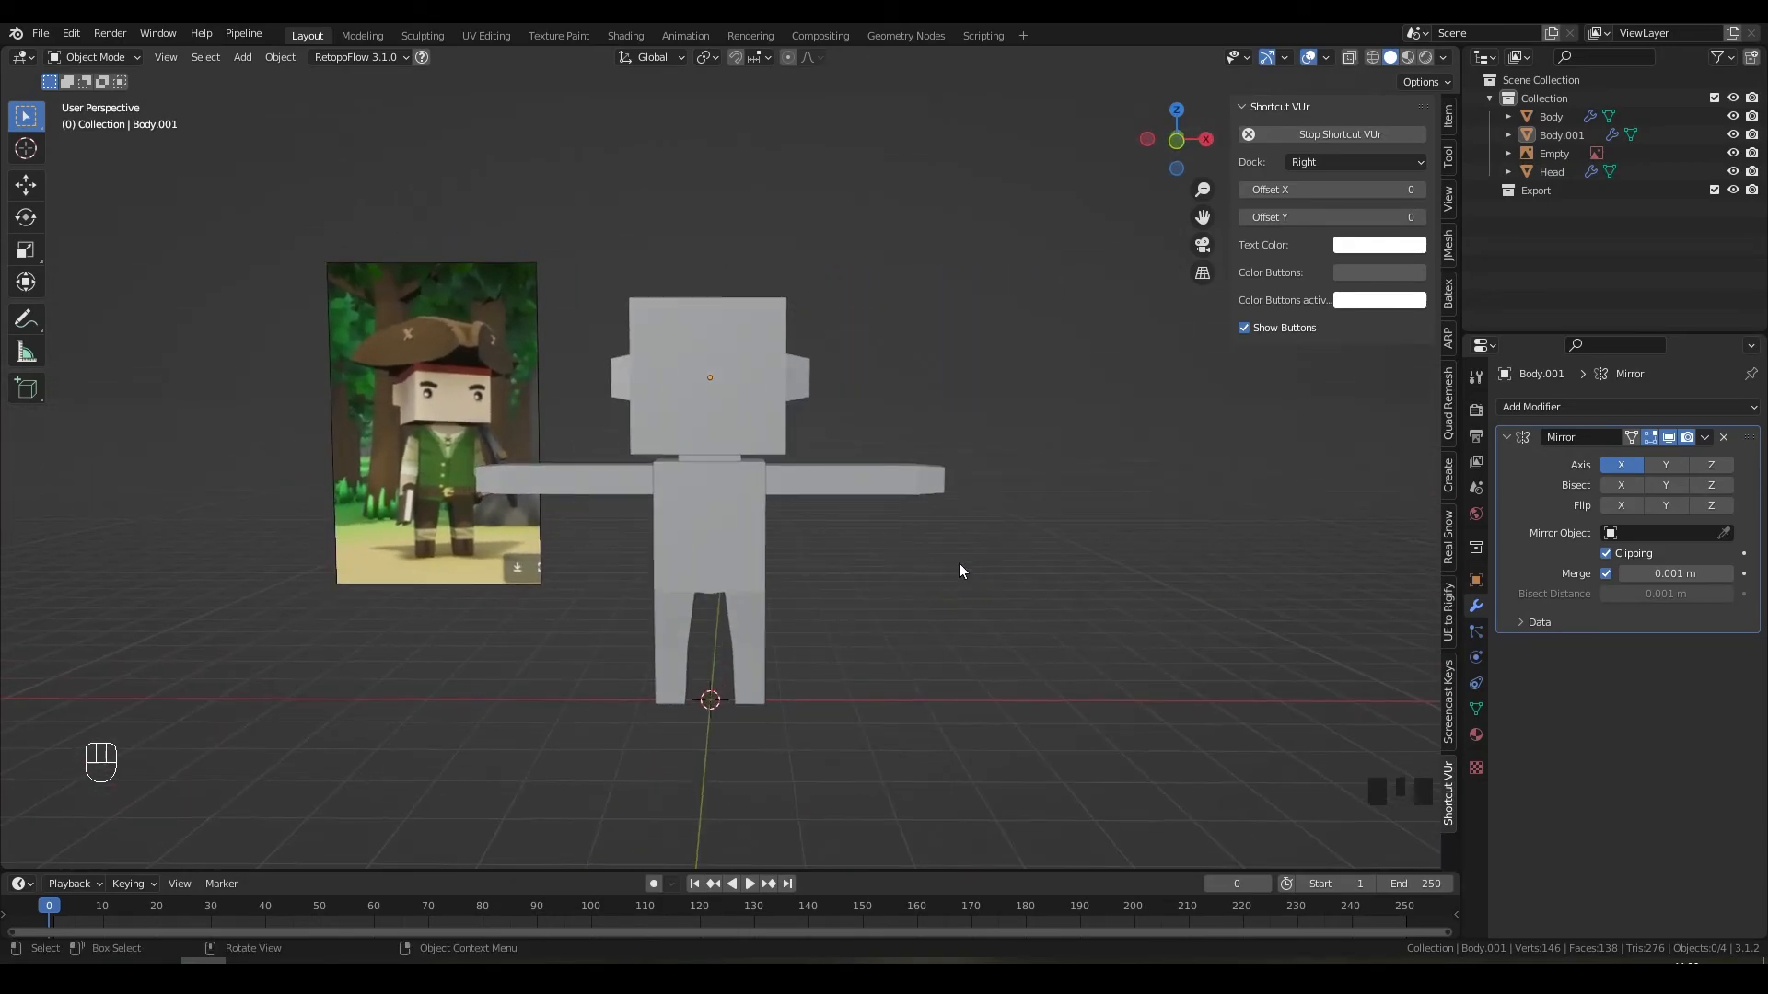
pyautogui.scroll(4, 959, 563)
pyautogui.keyDown('shift'); pyautogui.moveTo(447, 453); pyautogui.dragTo(768, 475, button='middle'); pyautogui.keyUp('shift')
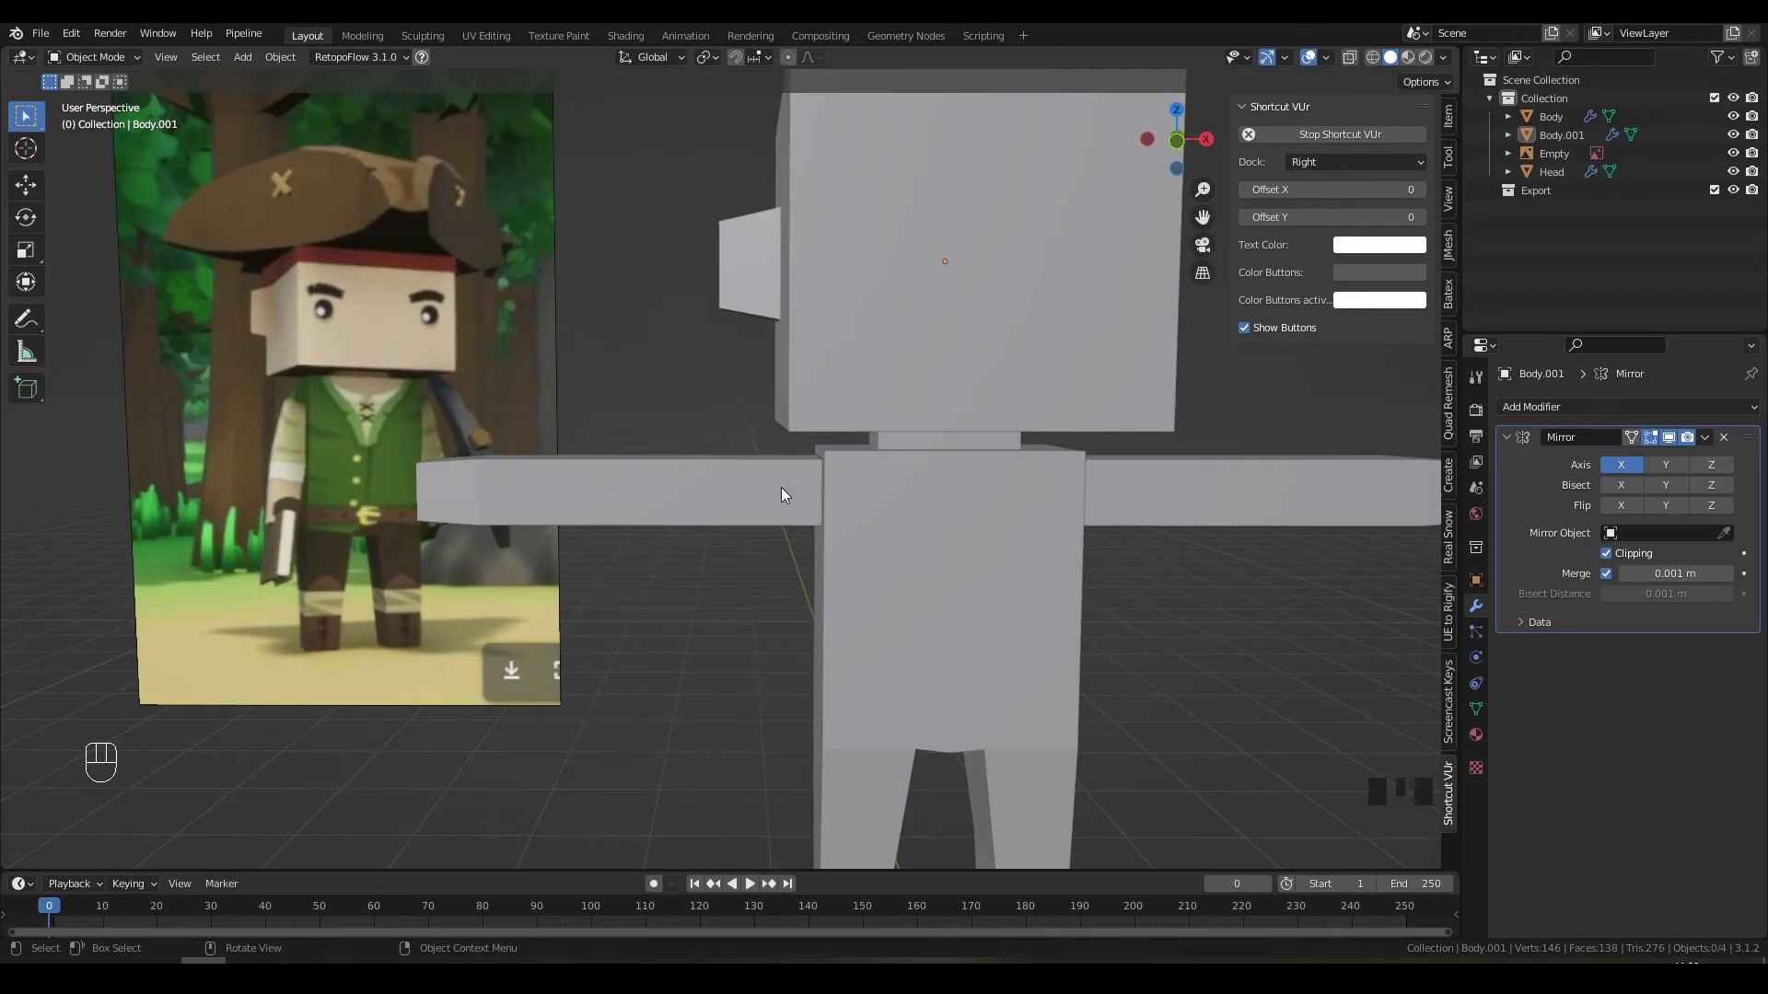
pyautogui.scroll(-2, 979, 528)
pyautogui.moveTo(979, 529)
pyautogui.mouseDown(button='middle')
pyautogui.moveTo(954, 531)
pyautogui.moveTo(983, 537)
pyautogui.mouseUp(button='middle')
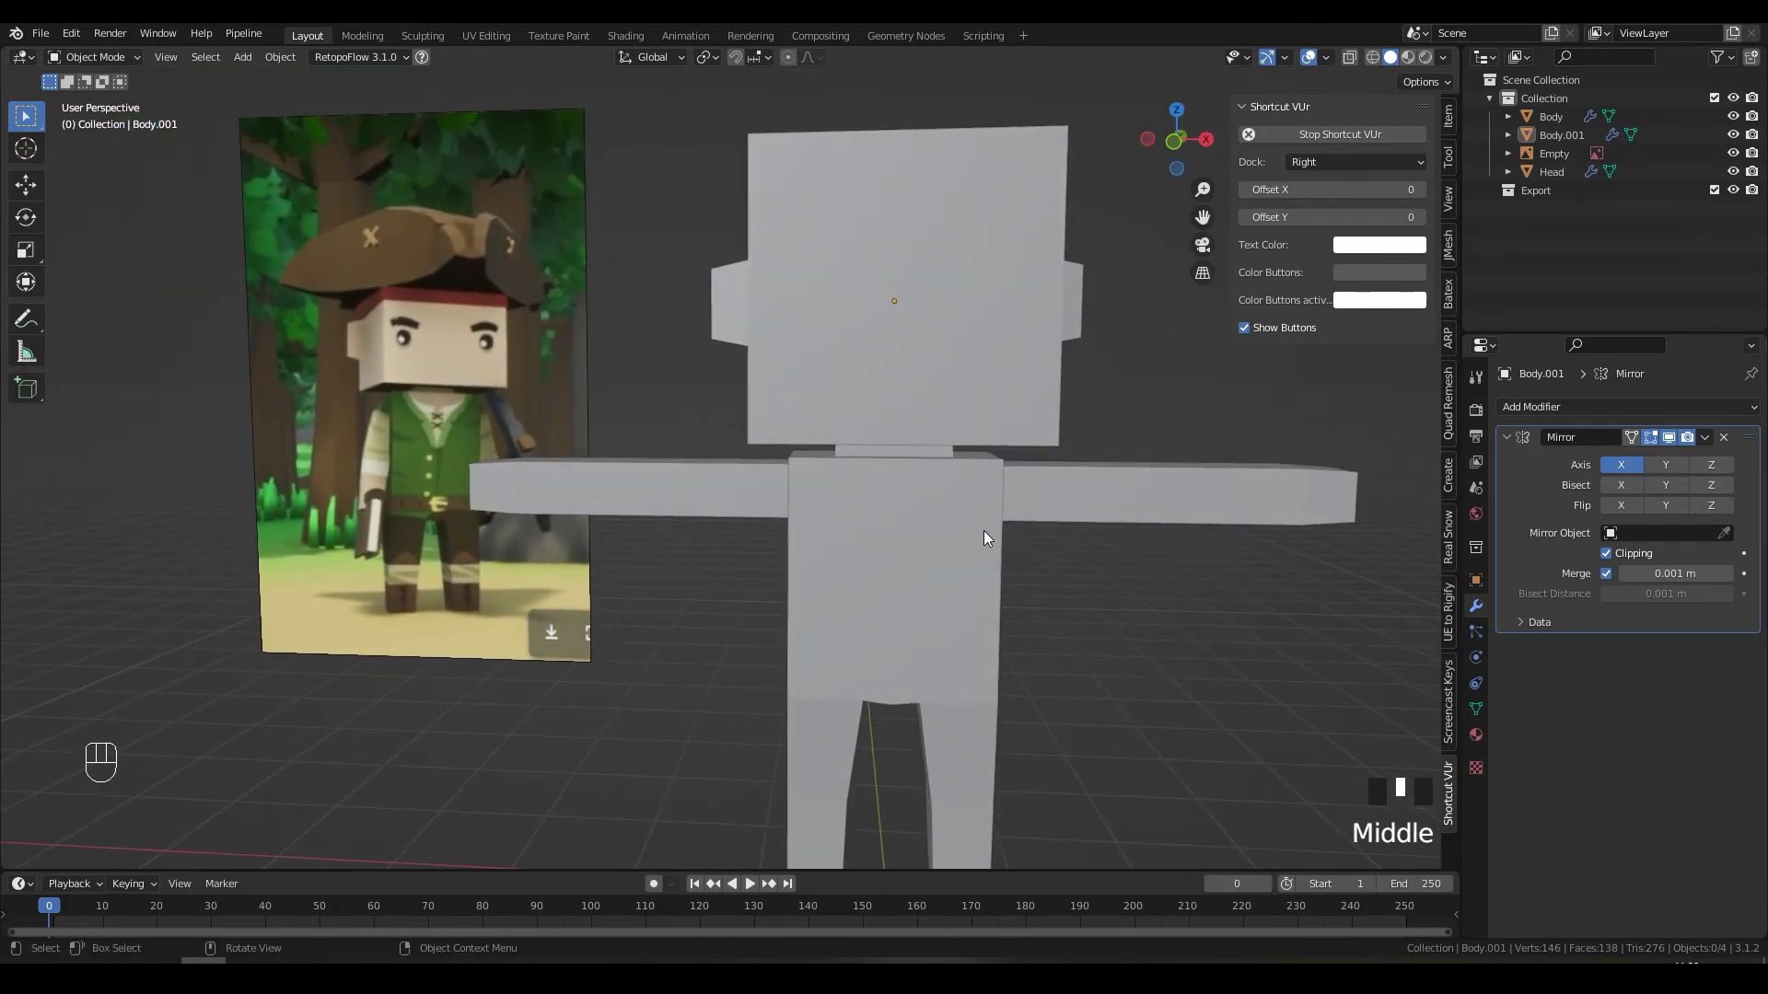
pyautogui.click(1065, 503)
pyautogui.keyDown('shift'); pyautogui.moveTo(1068, 503); pyautogui.dragTo(793, 505, button='middle'); pyautogui.keyUp('shift')
pyautogui.press('Tab')
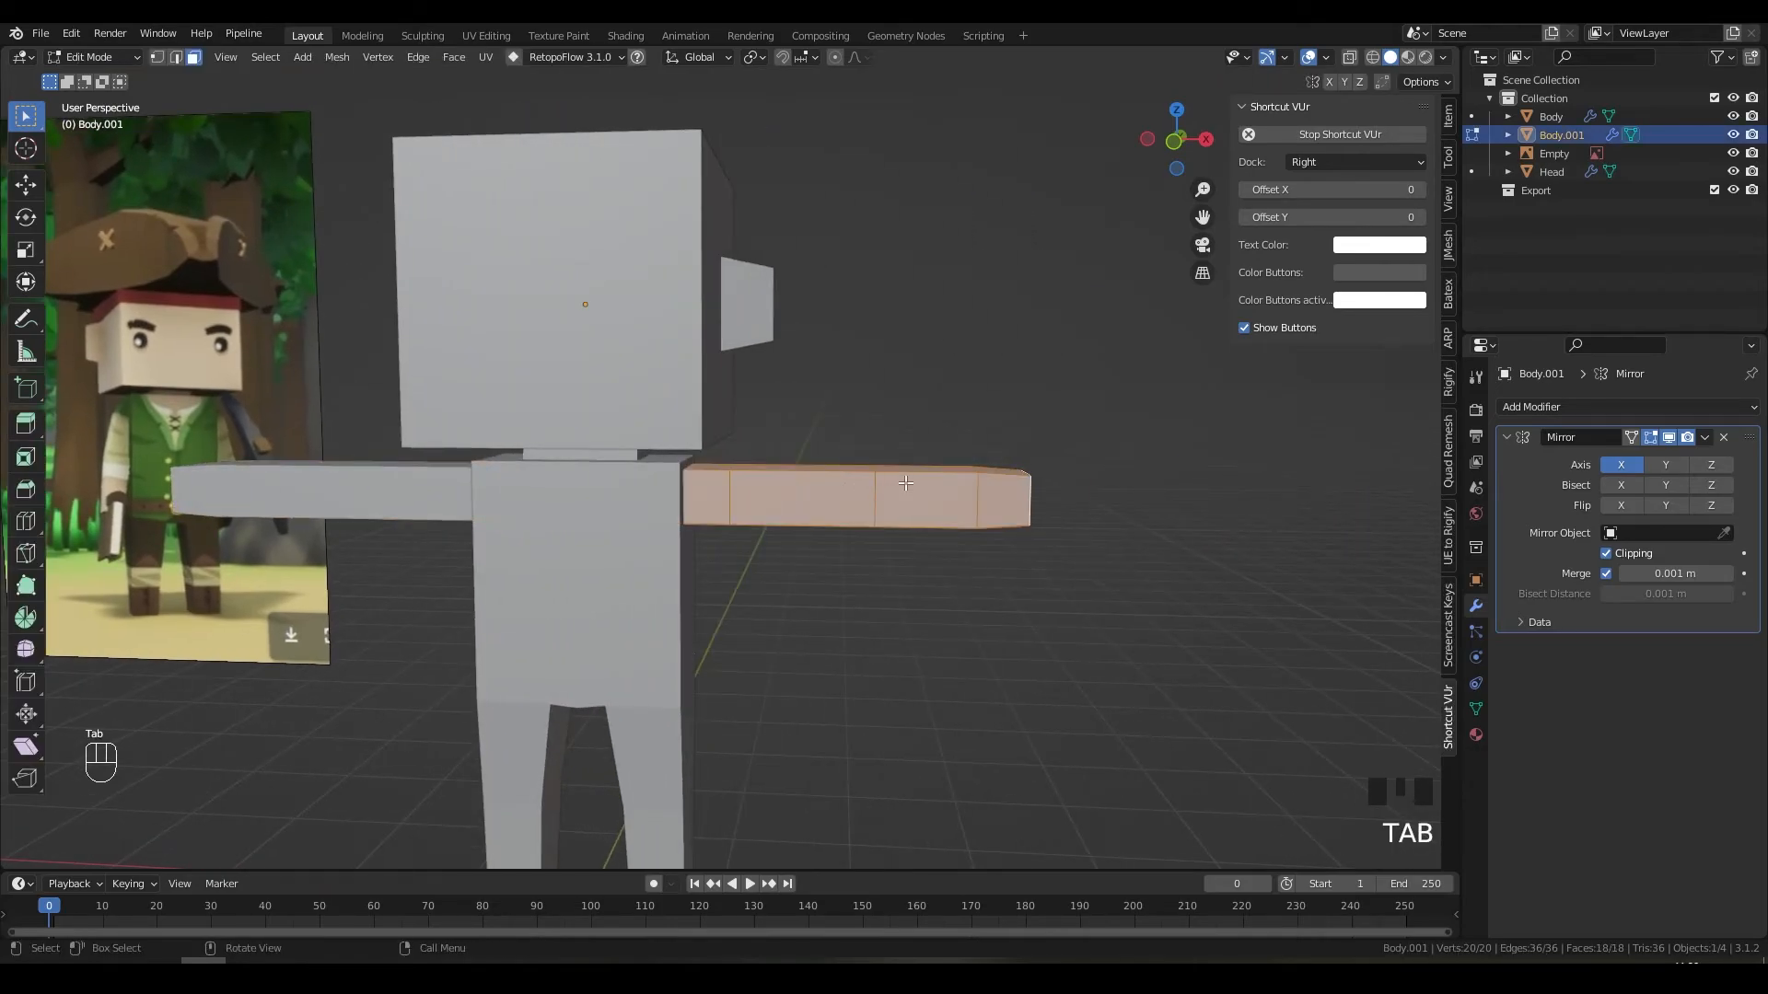
pyautogui.press('r')
pyautogui.press('z')
pyautogui.press('x')
pyautogui.press('y')
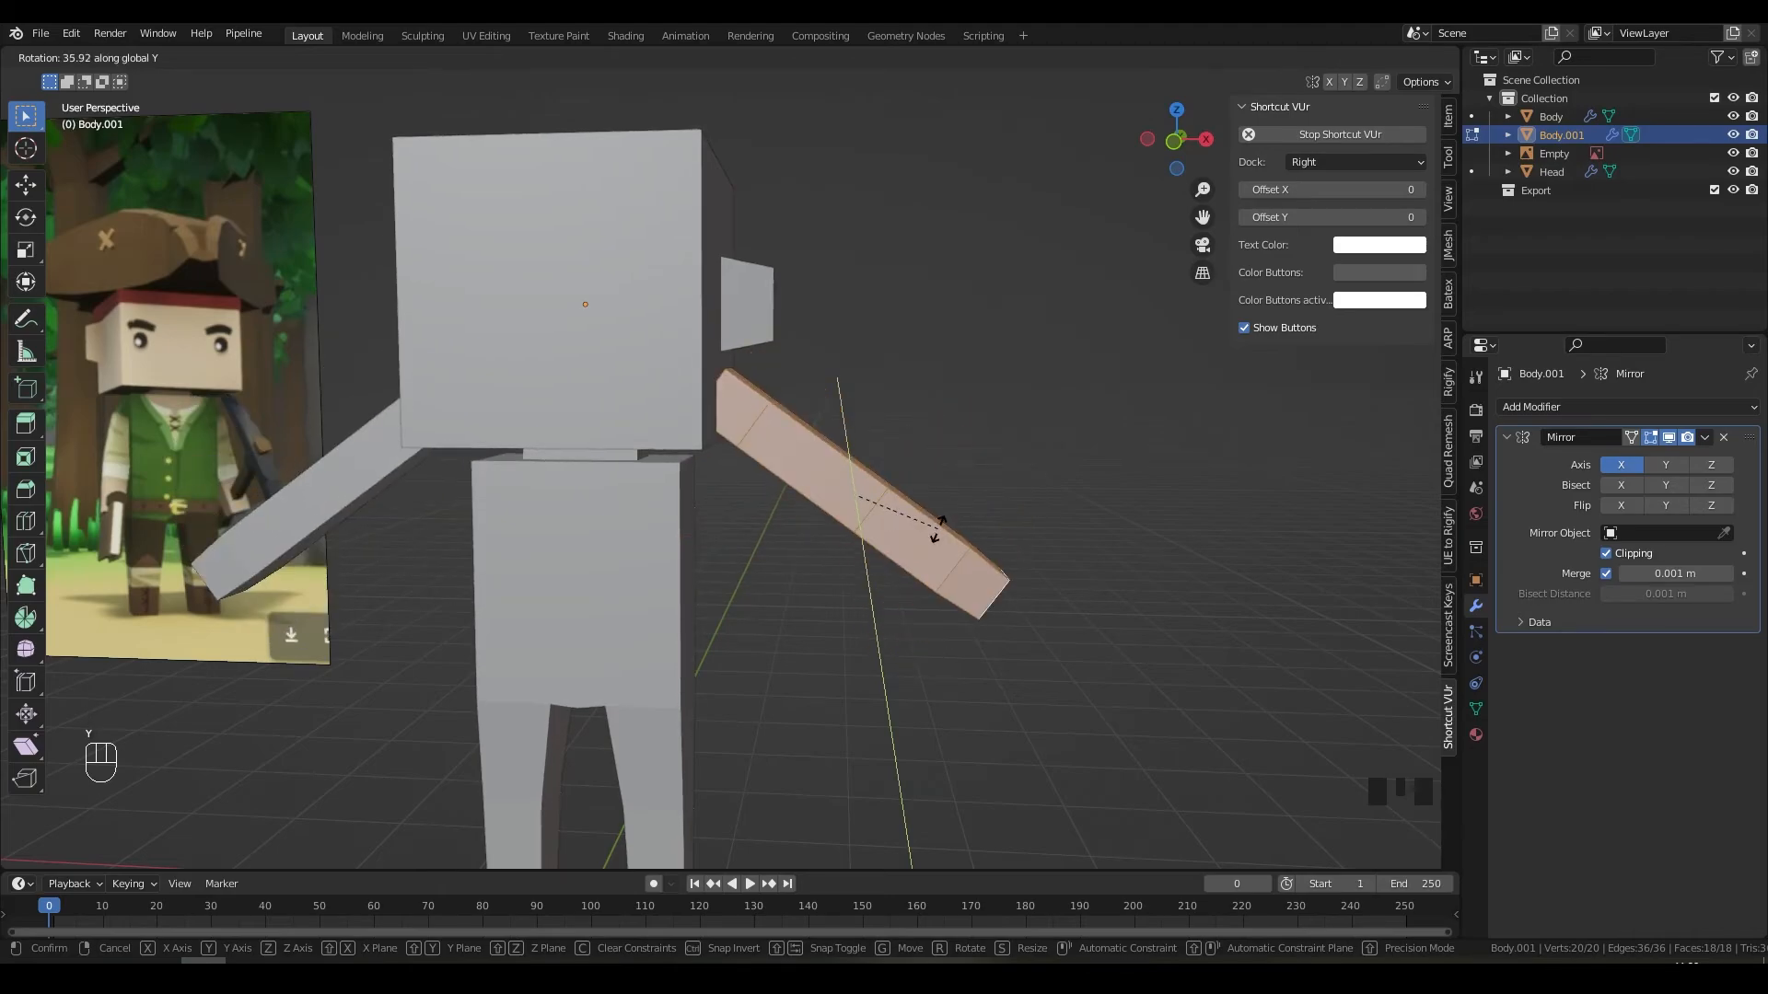
pyautogui.rightClick(937, 527)
pyautogui.press('KP_1')
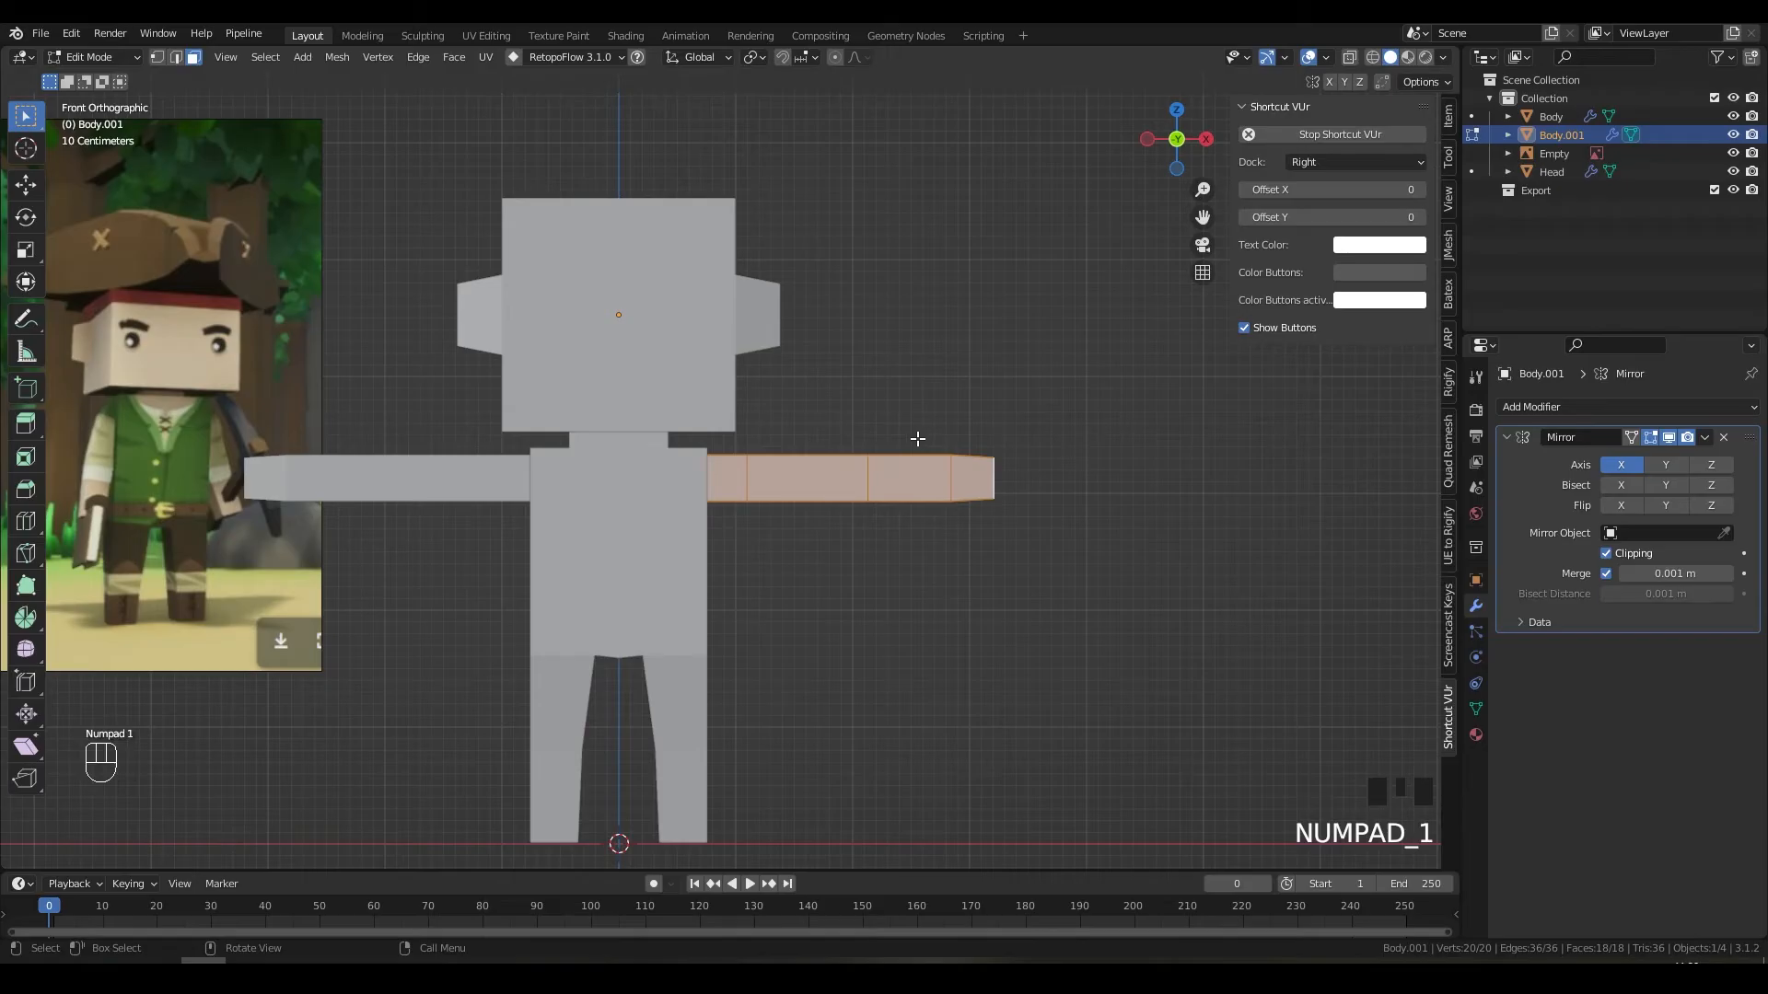
pyautogui.press('Print')
pyautogui.moveTo(188, 129); pyautogui.dragTo(1061, 870)
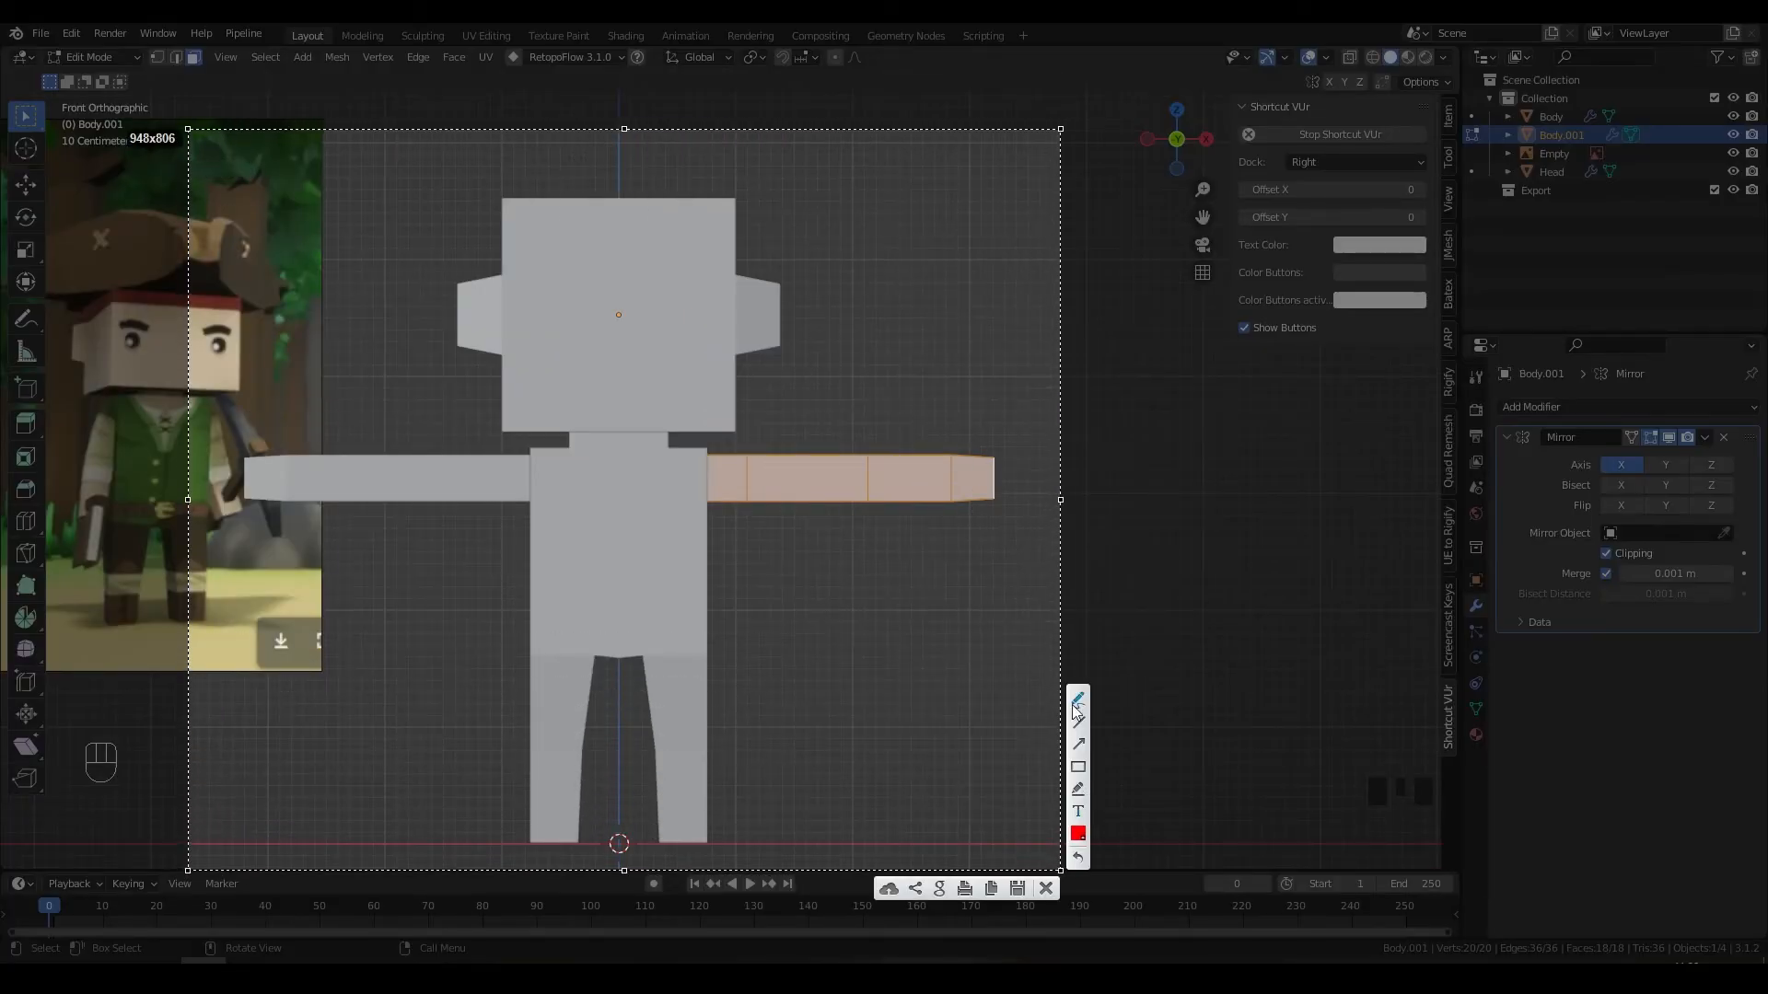
pyautogui.moveTo(303, 481); pyautogui.dragTo(822, 490)
pyautogui.moveTo(620, 492); pyautogui.dragTo(607, 840)
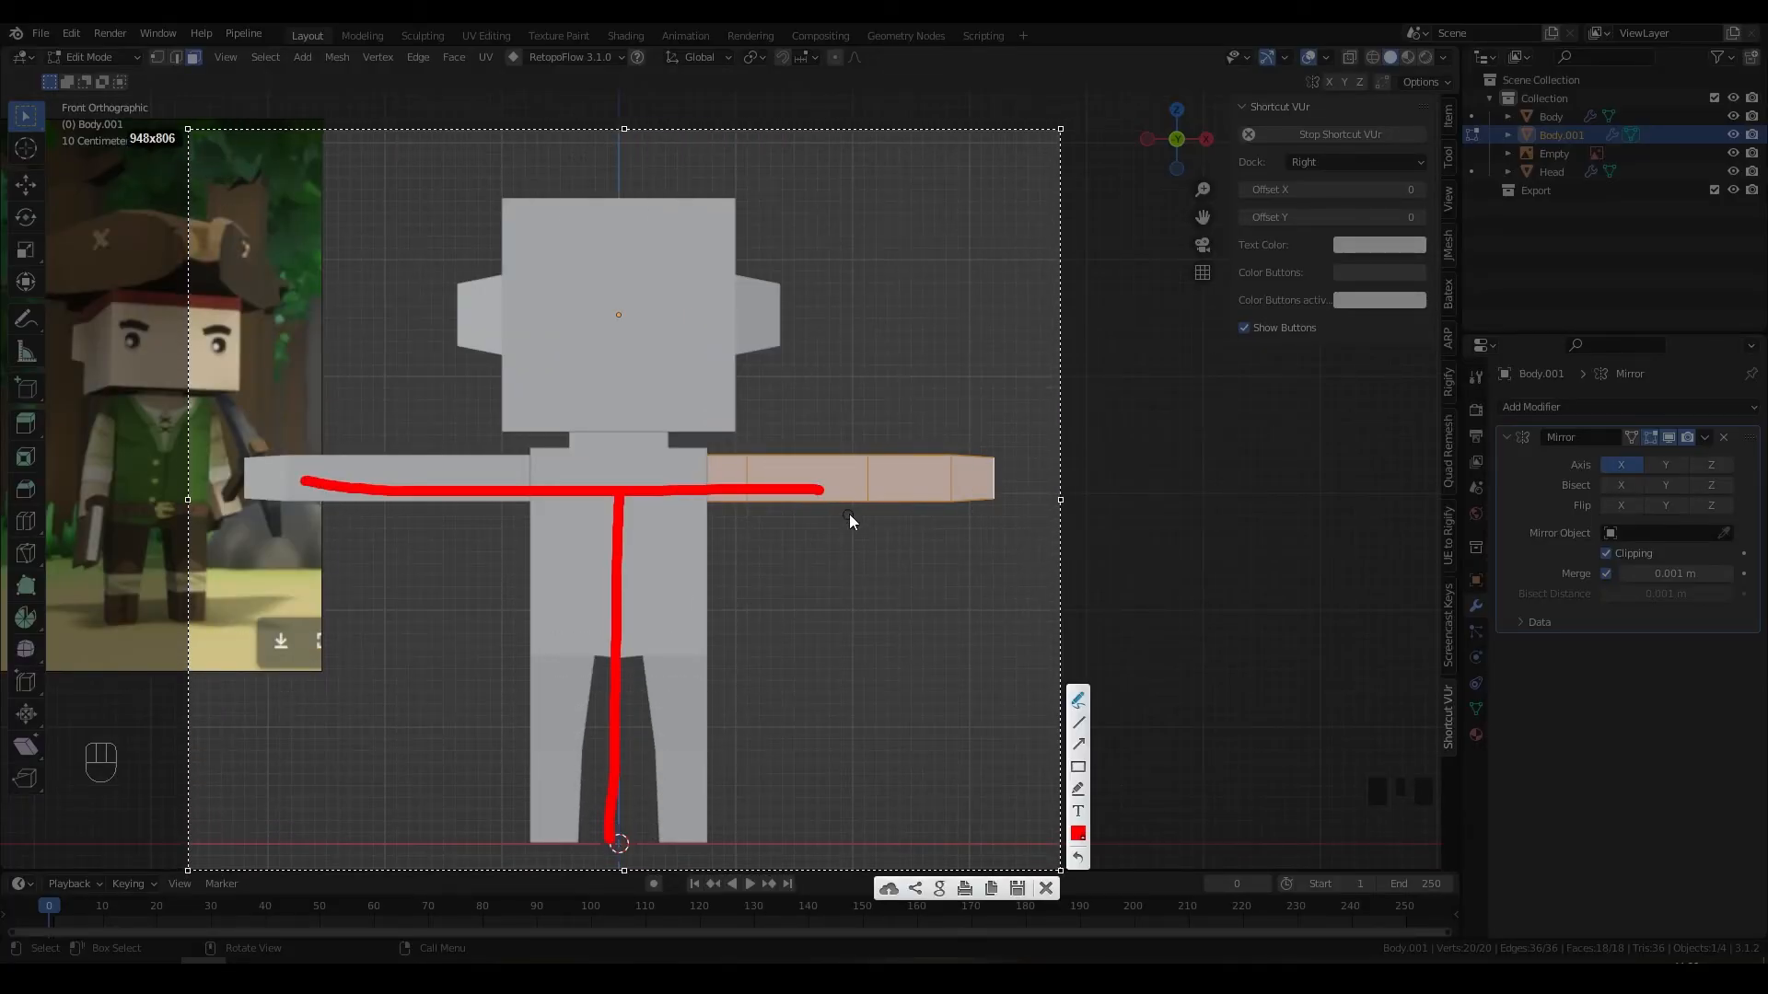
pyautogui.press('Escape')
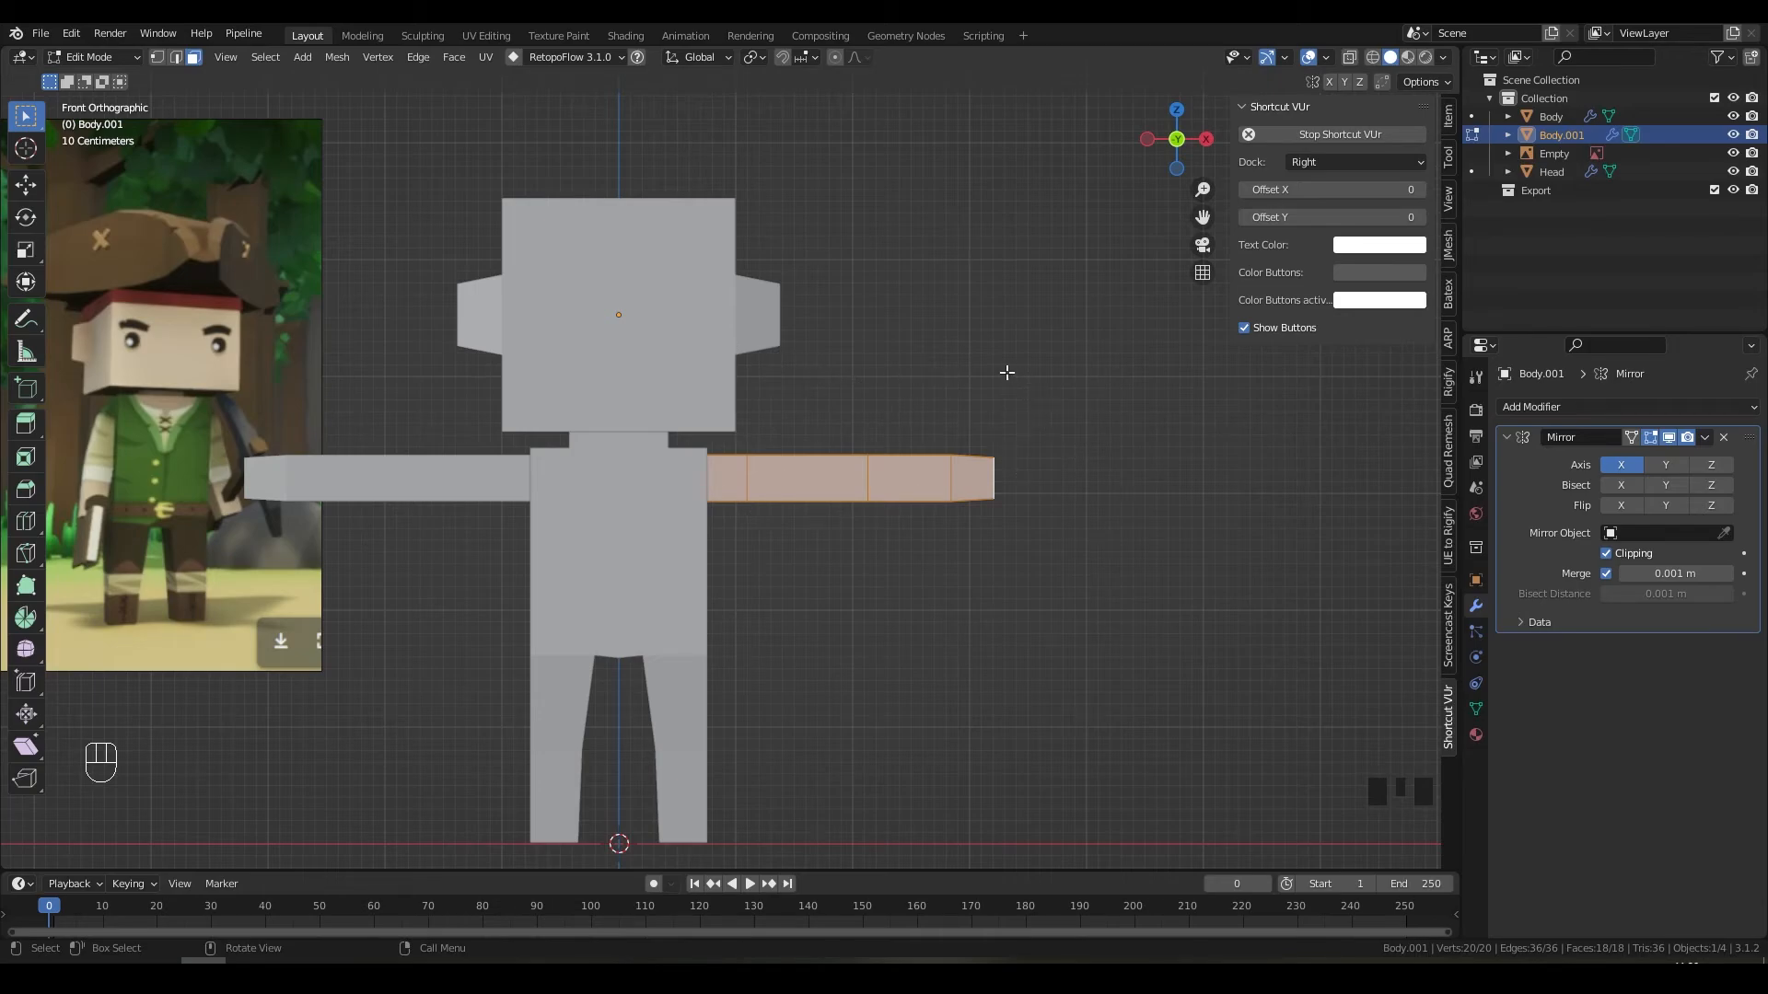
pyautogui.press('r')
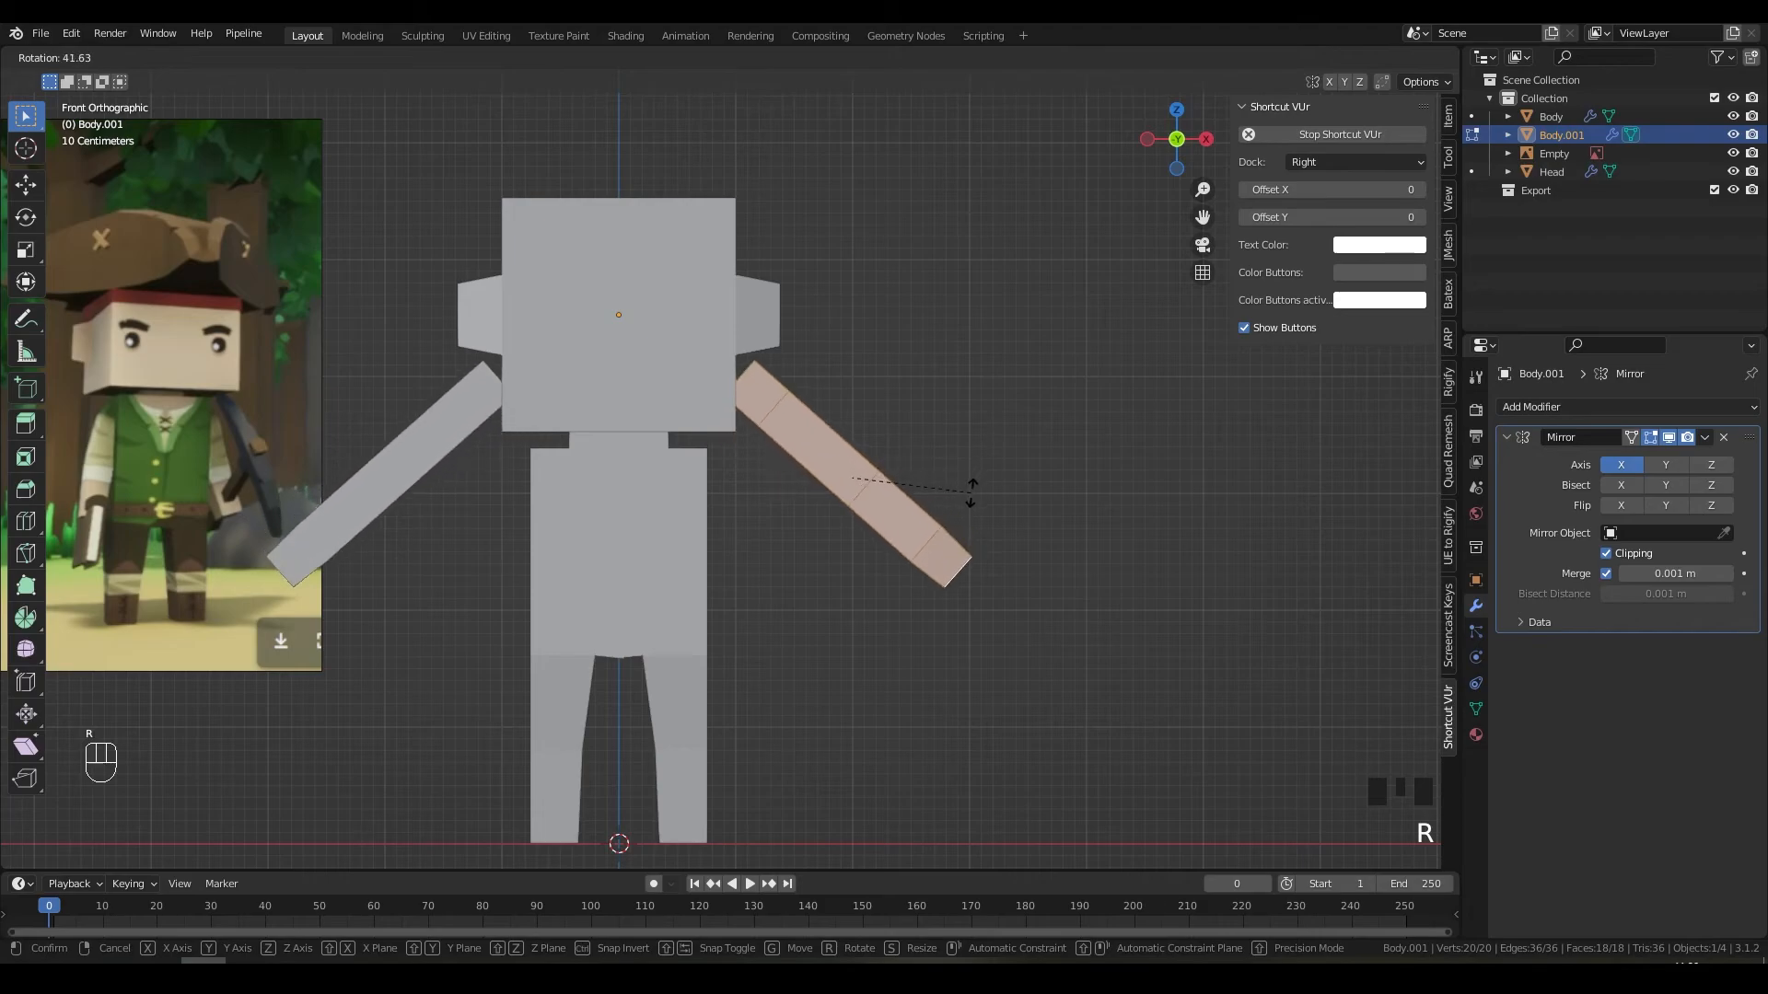
pyautogui.click(960, 498)
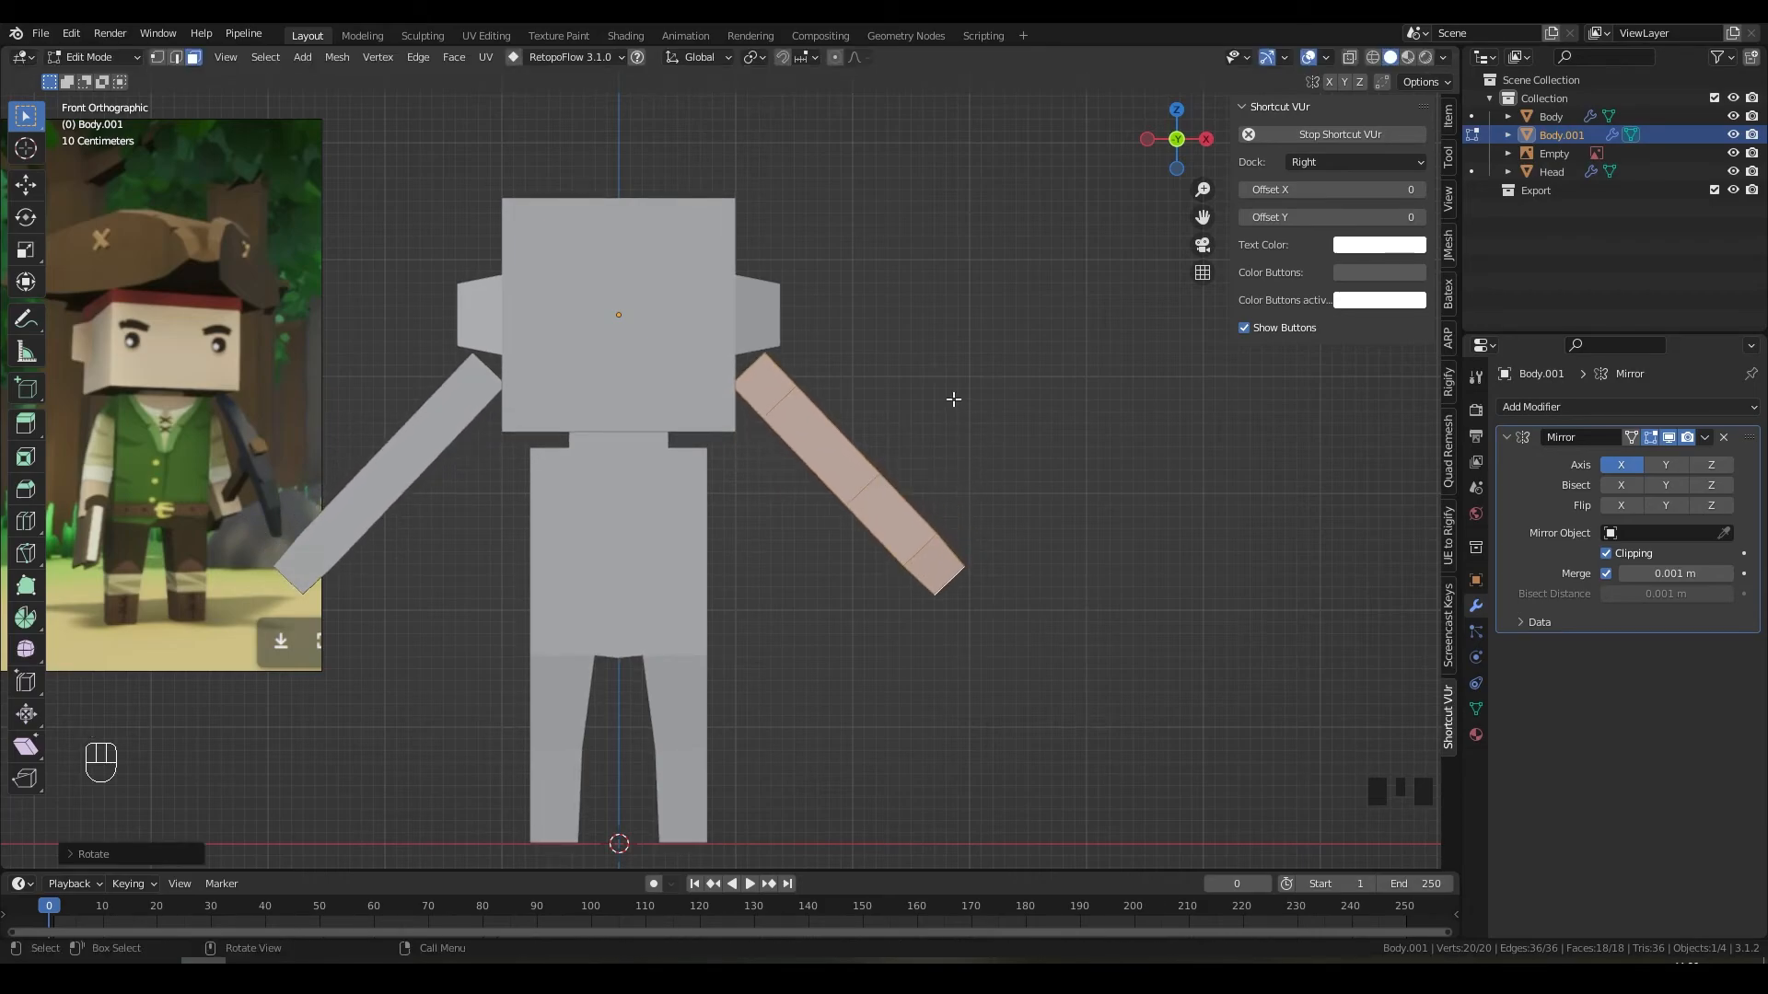
pyautogui.press('g')
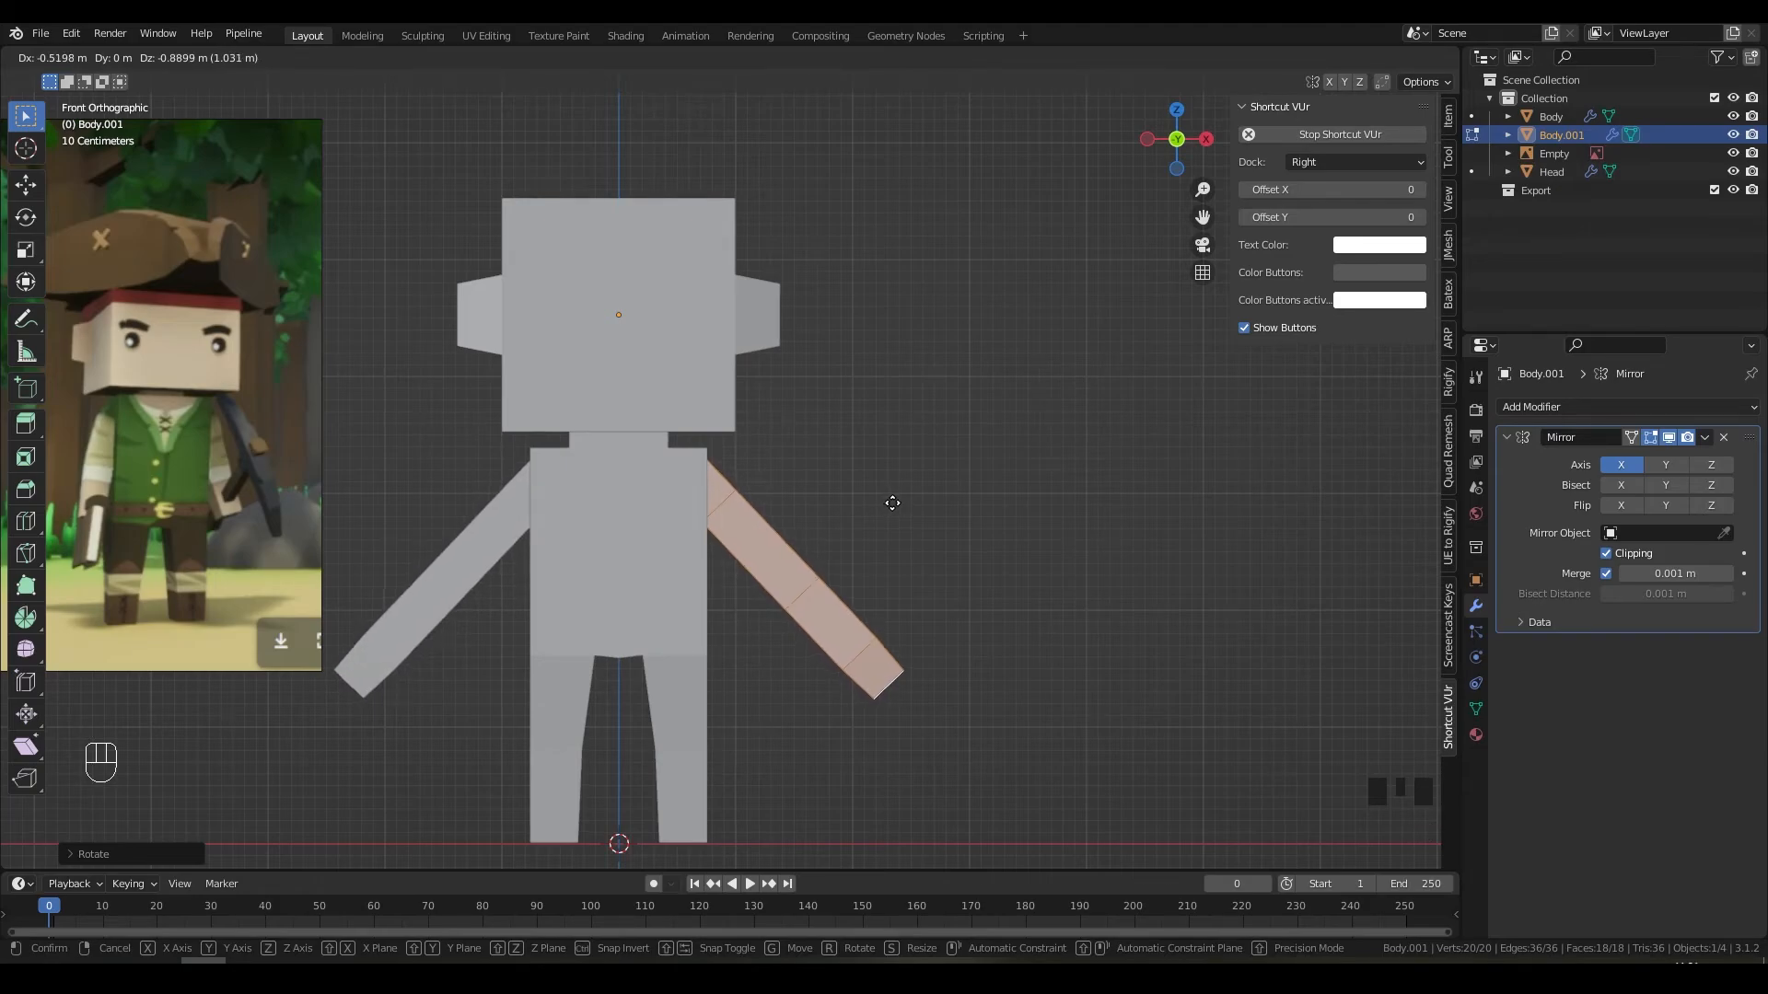
pyautogui.click(900, 500)
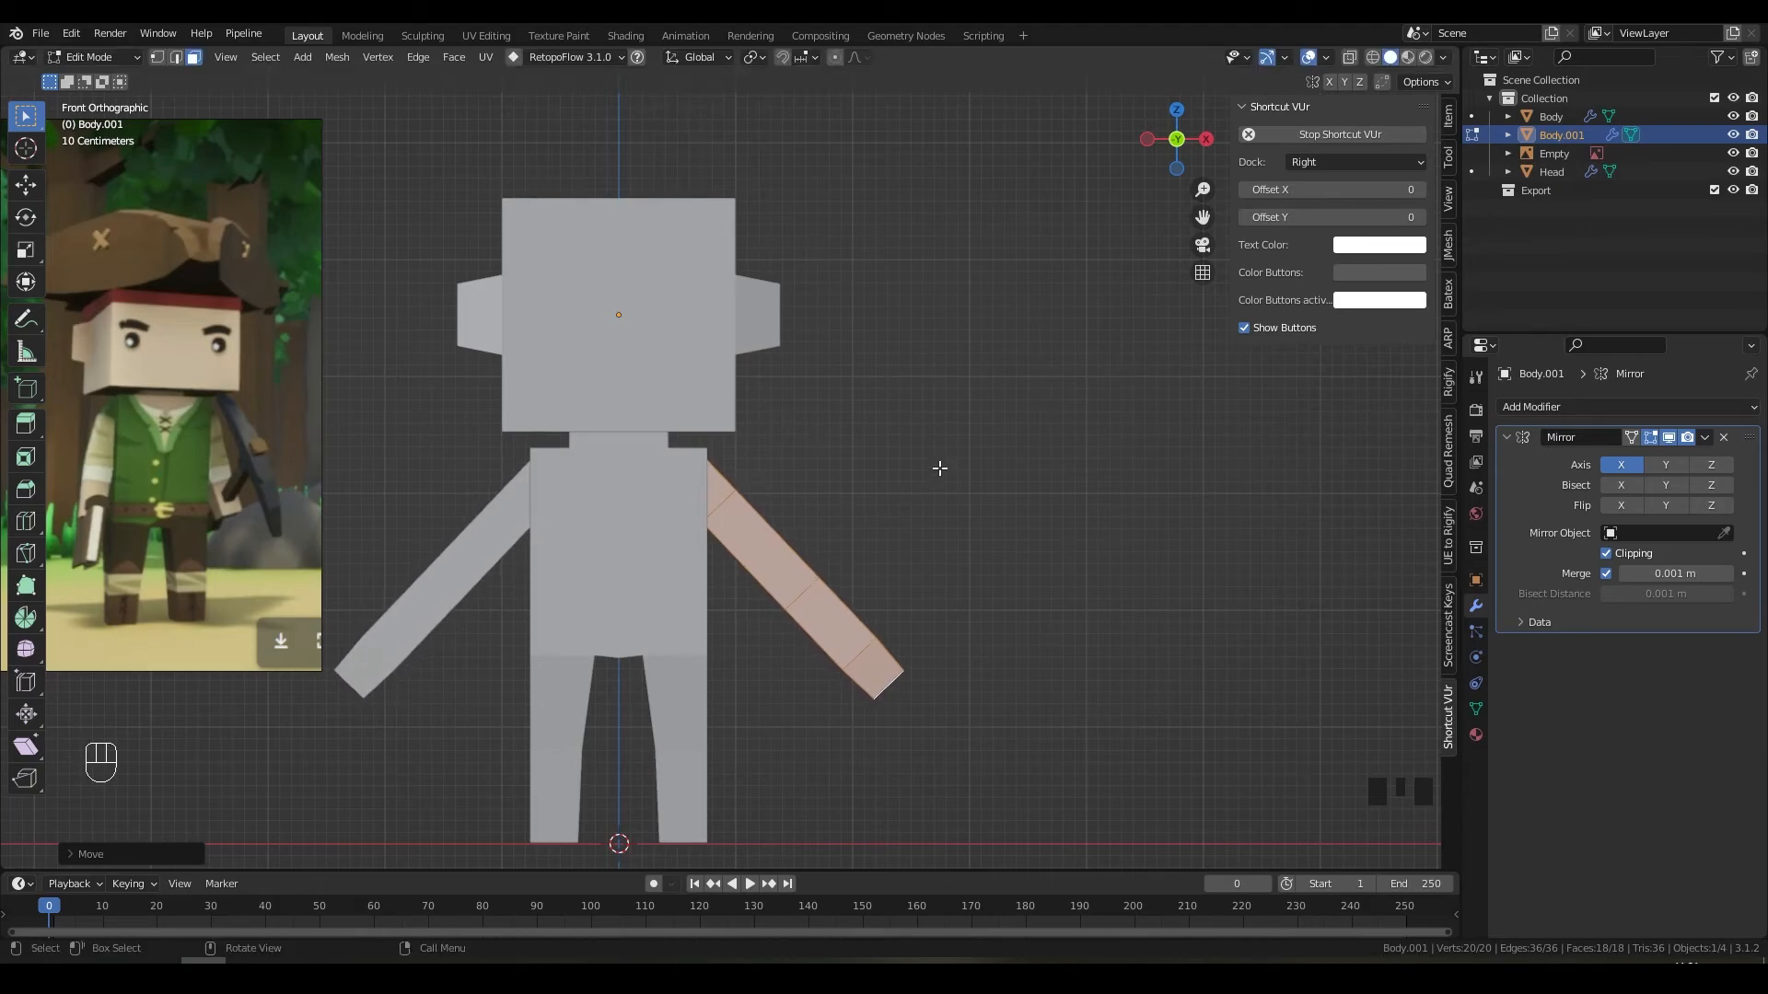
pyautogui.press('r')
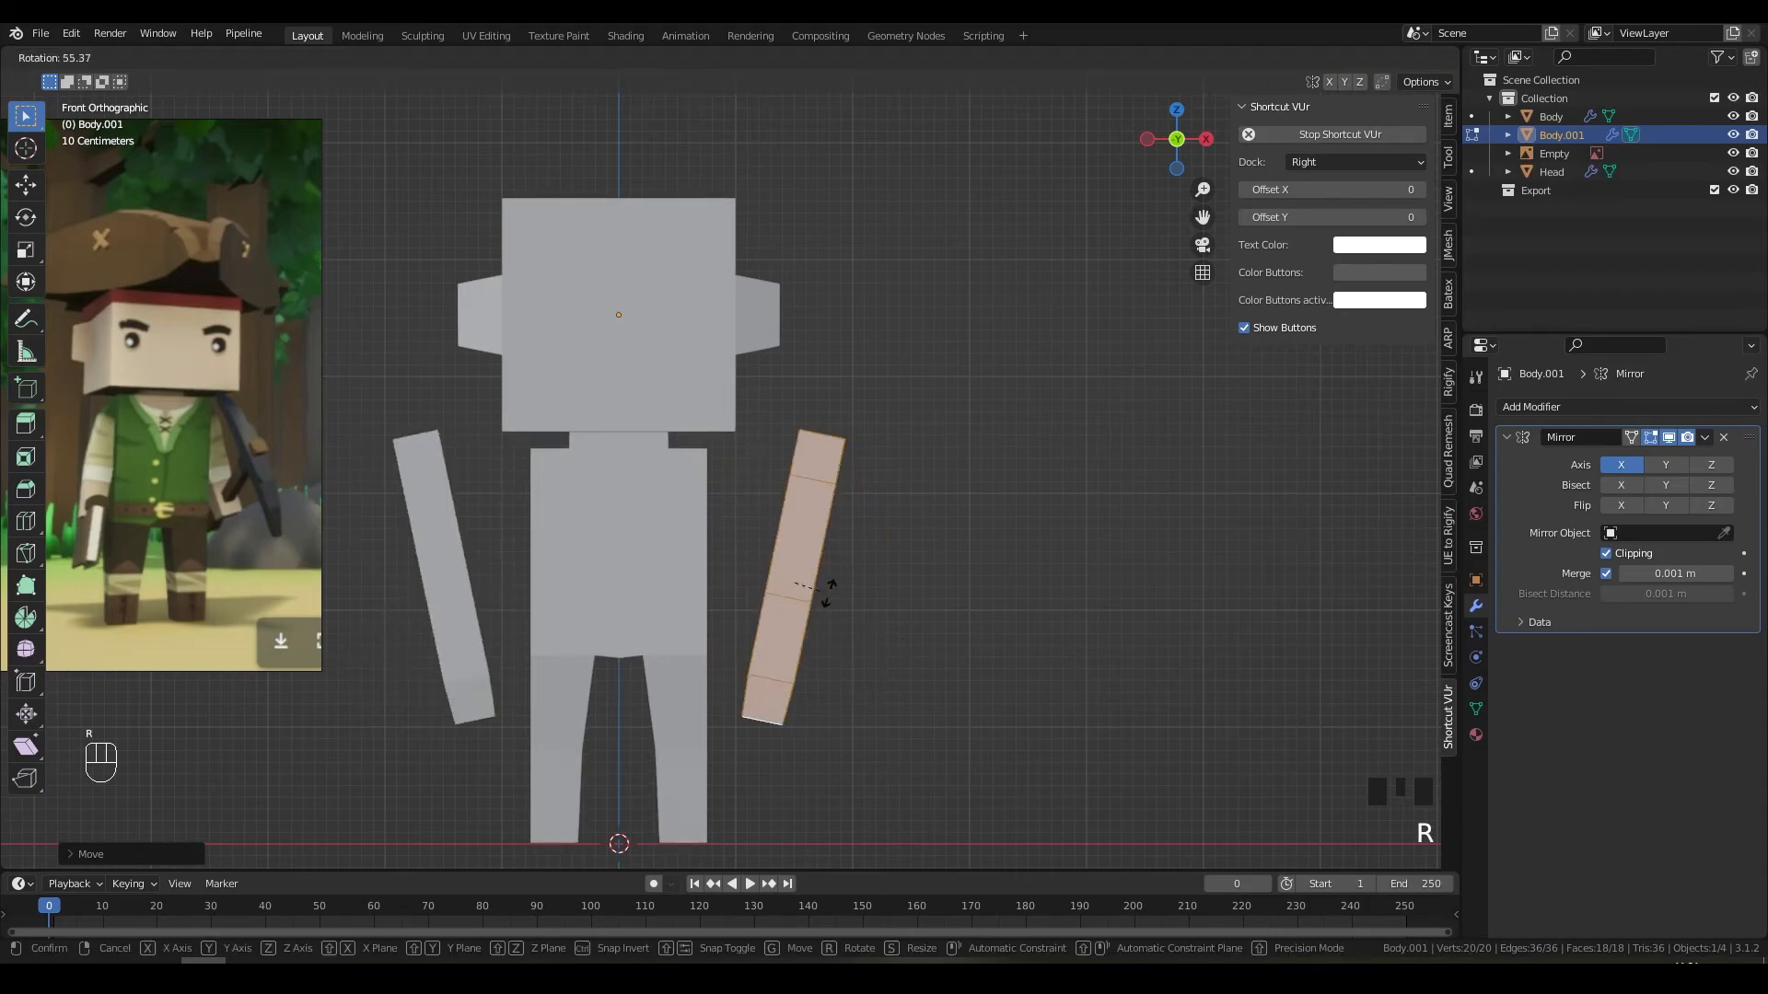
pyautogui.click(845, 586)
pyautogui.press('g')
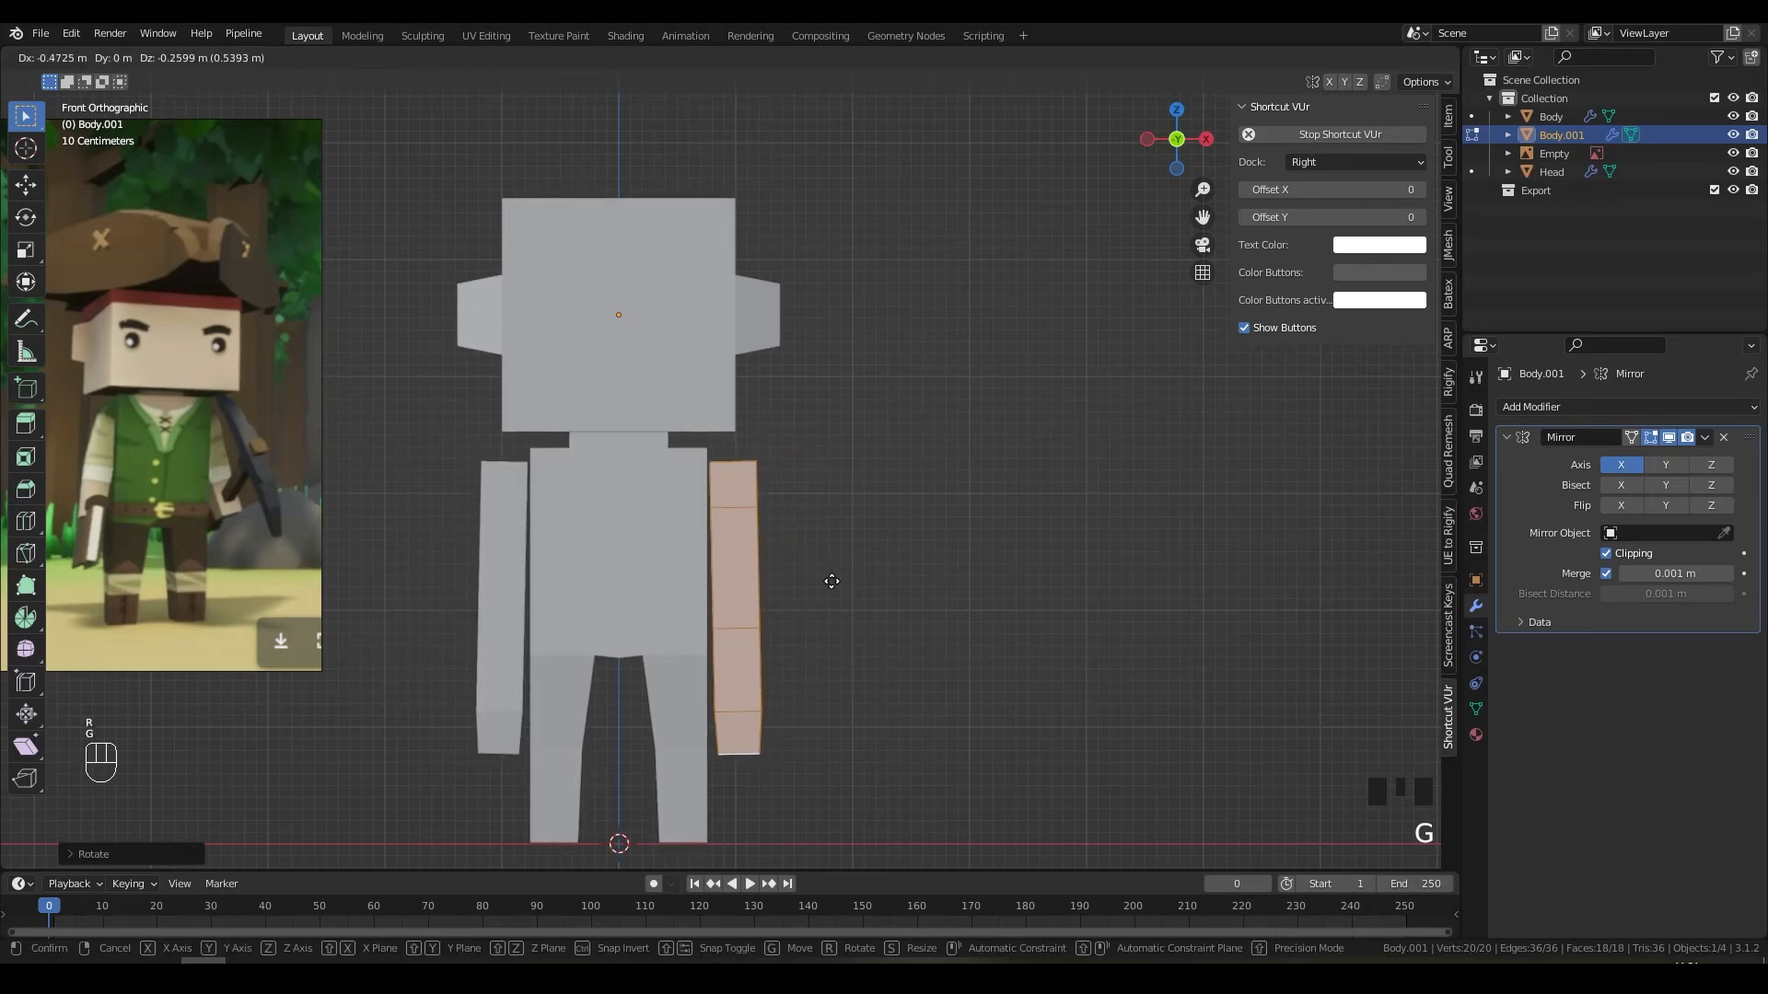
pyautogui.click(832, 583)
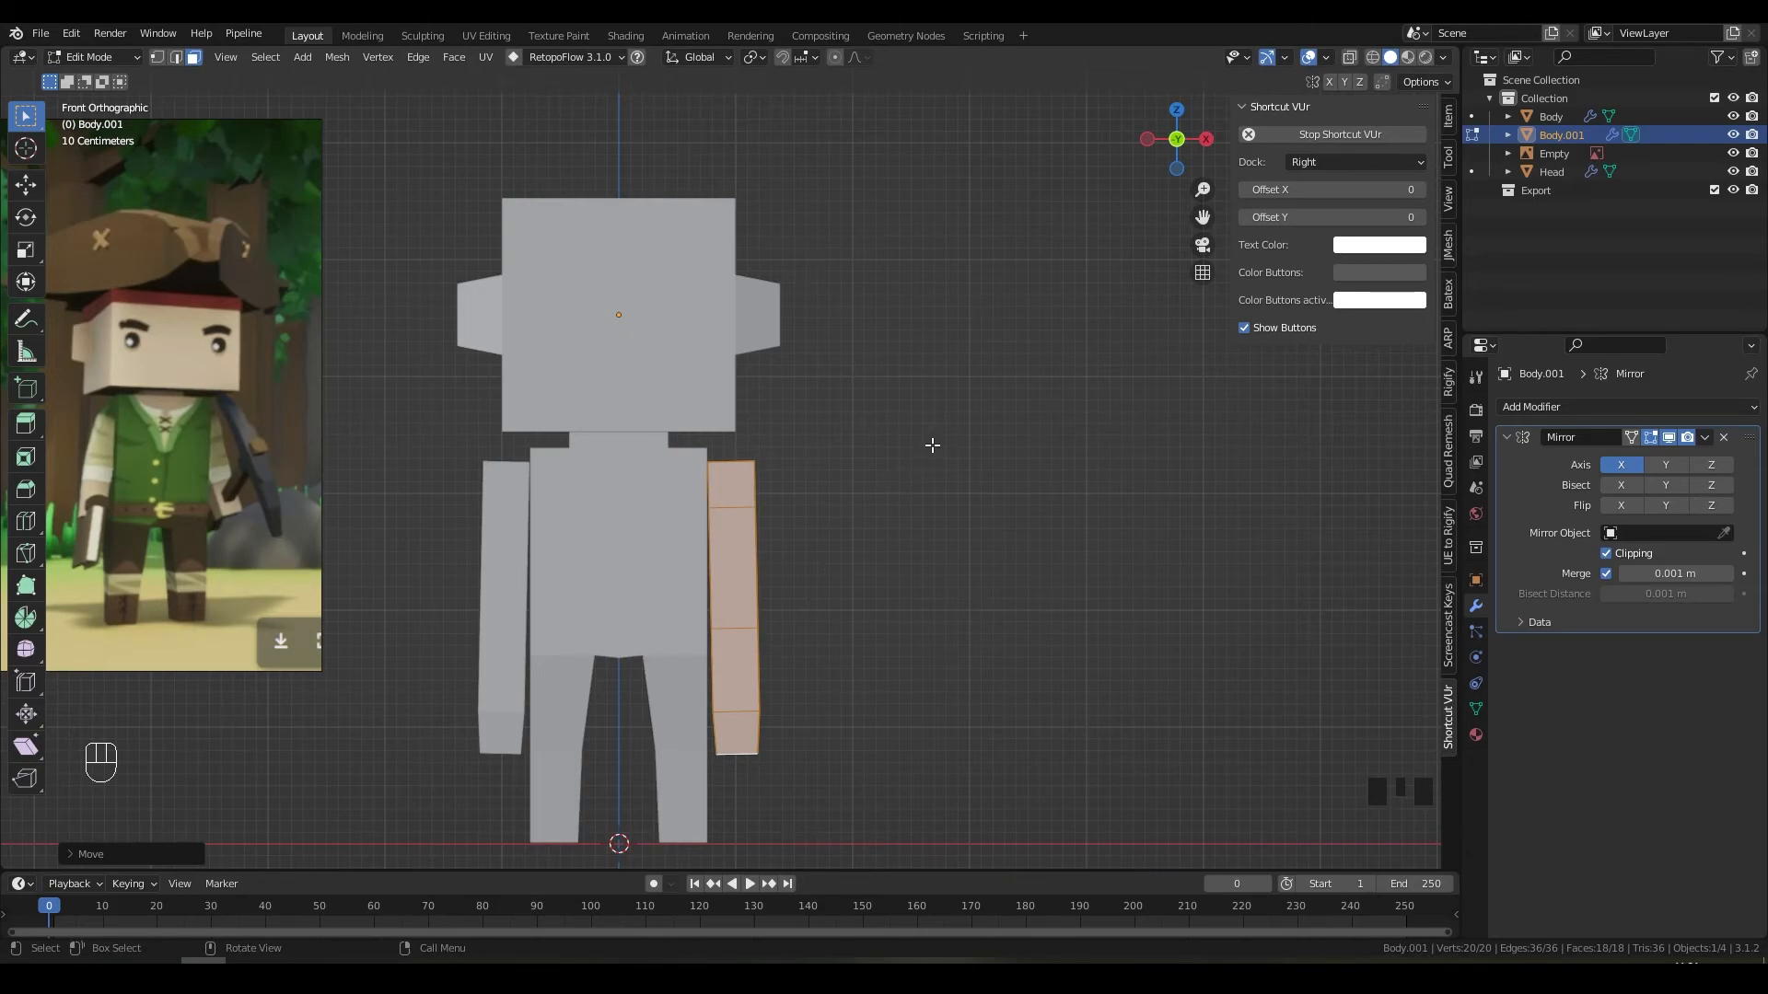
pyautogui.press('ctrl')
pyautogui.hotkey('ctrl', 'z')
pyautogui.hotkey('ctrl', 'z')
pyautogui.hotkey('ctrl', 'z')
pyautogui.hotkey('ctrl', 'z')
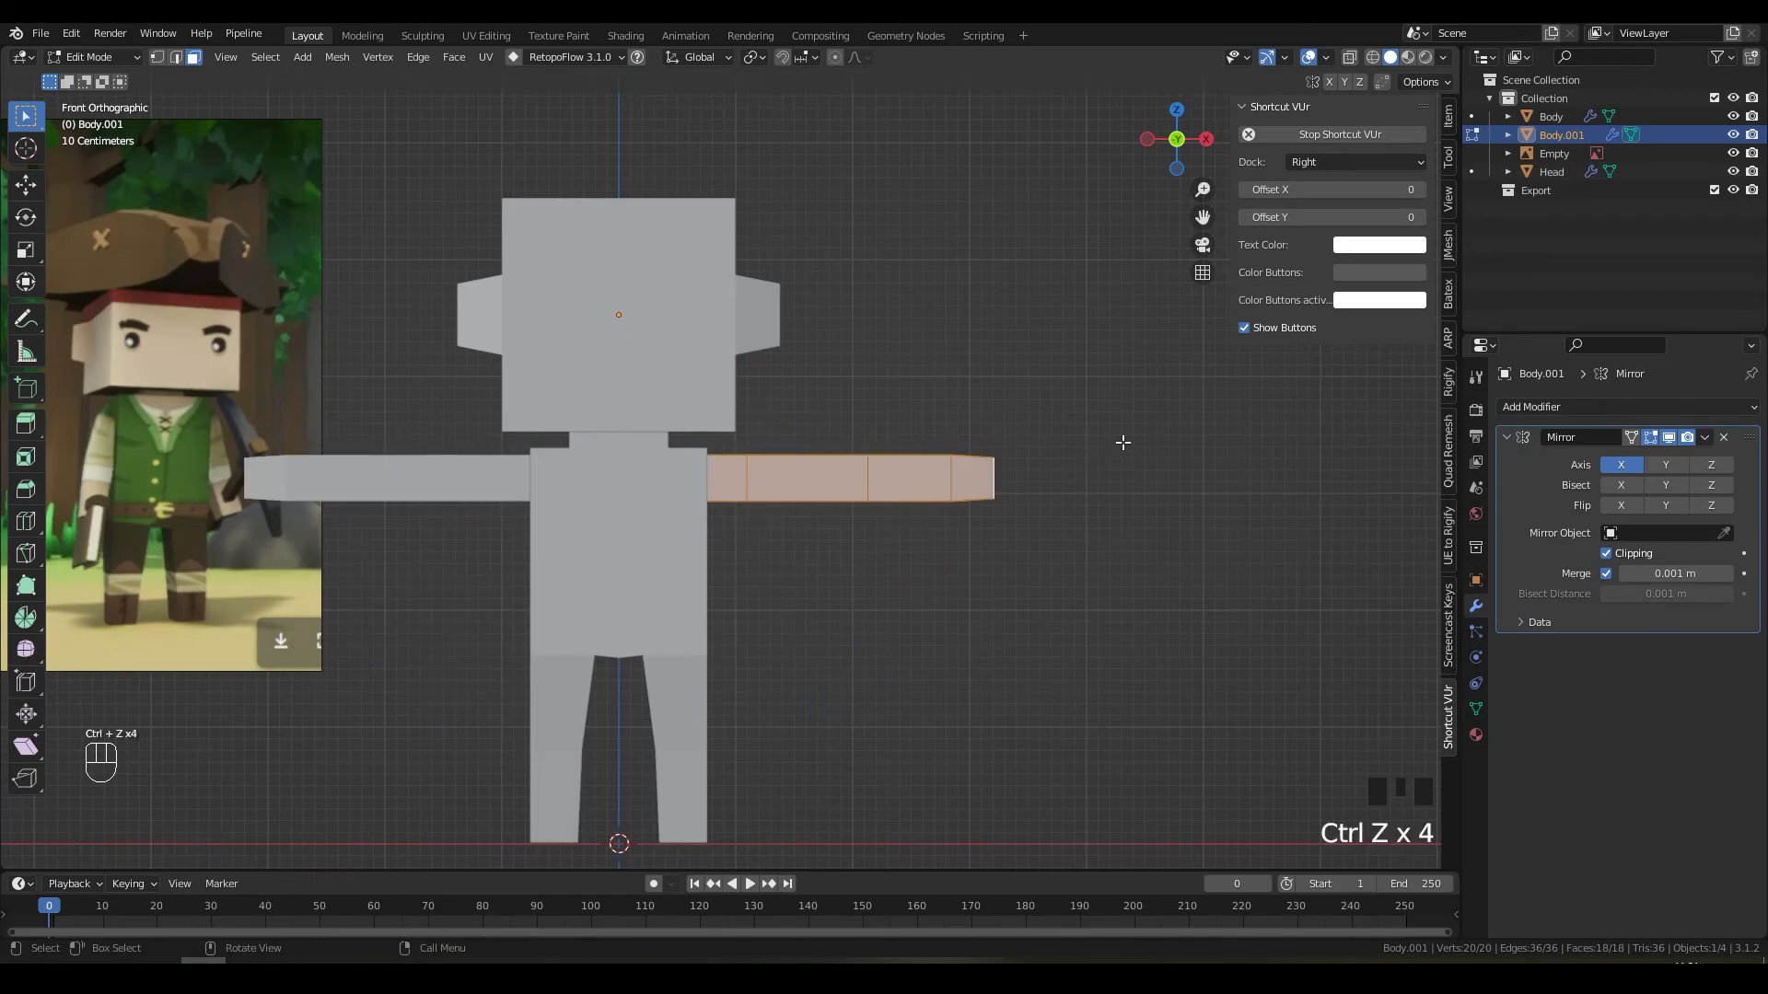
# Step: Shorten the arm along X and move it sideways toward the body
pyautogui.moveTo(1123, 442); pyautogui.dragTo(1148, 489, button='middle')
pyautogui.press('s')
pyautogui.press('x')
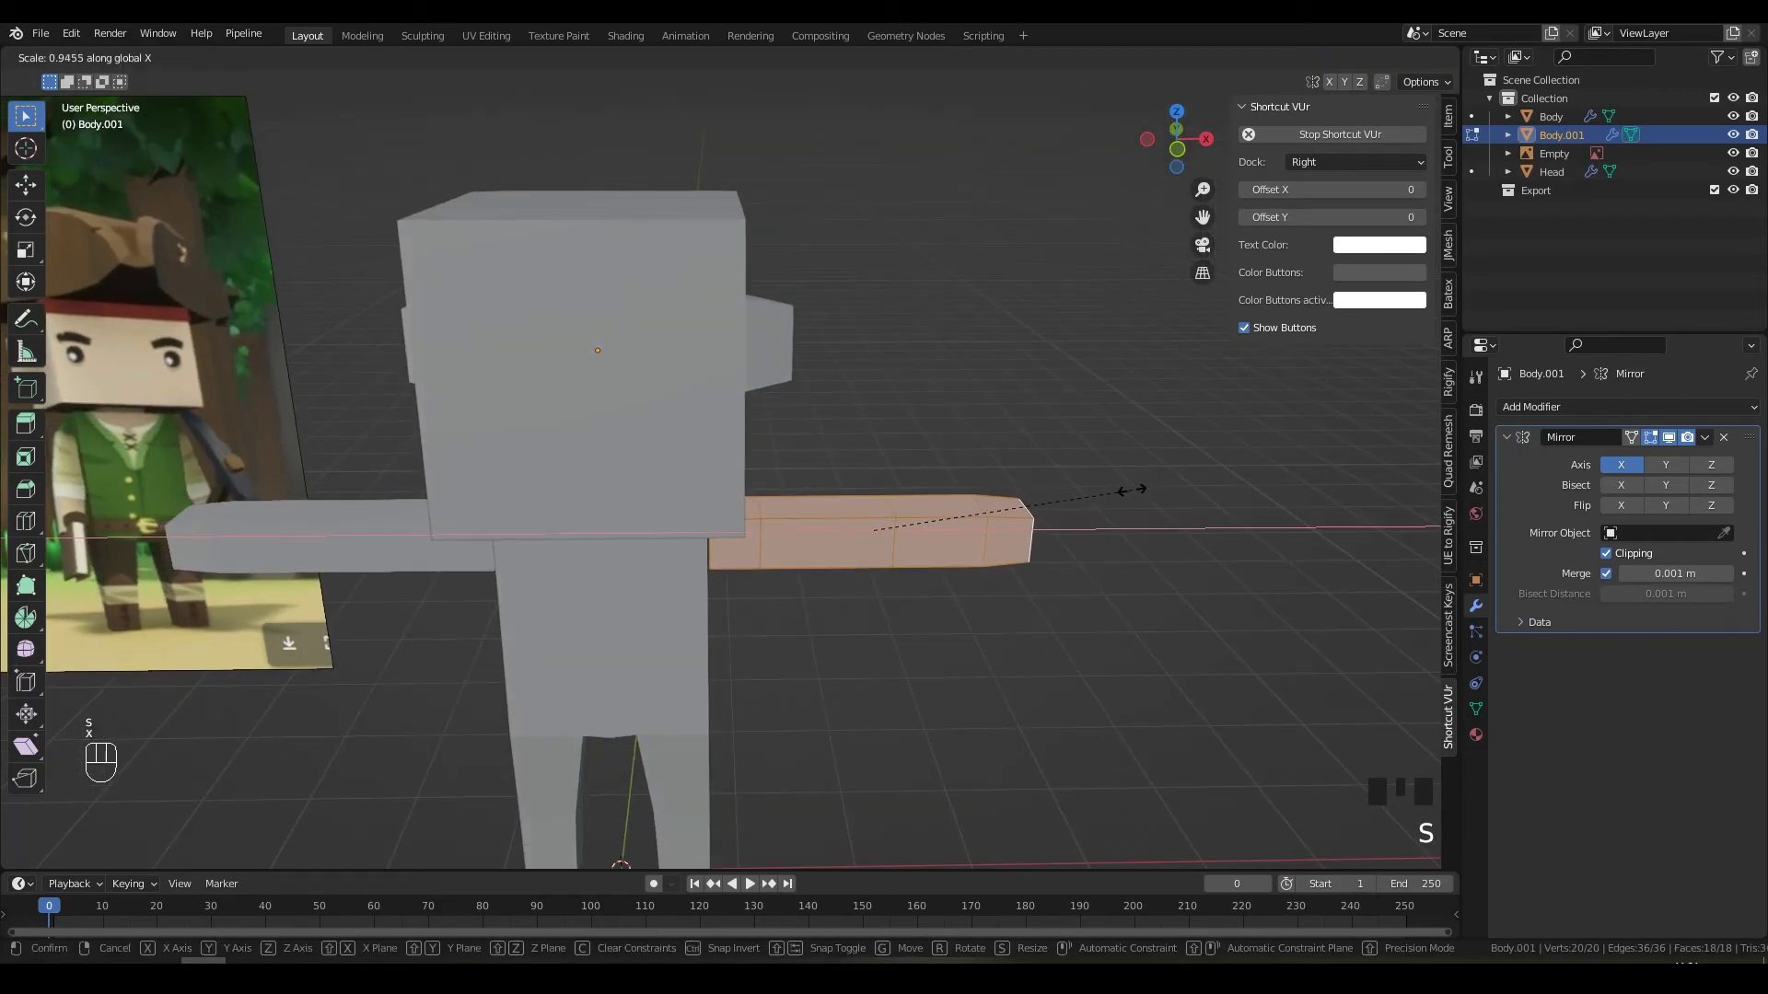
pyautogui.click(1089, 502)
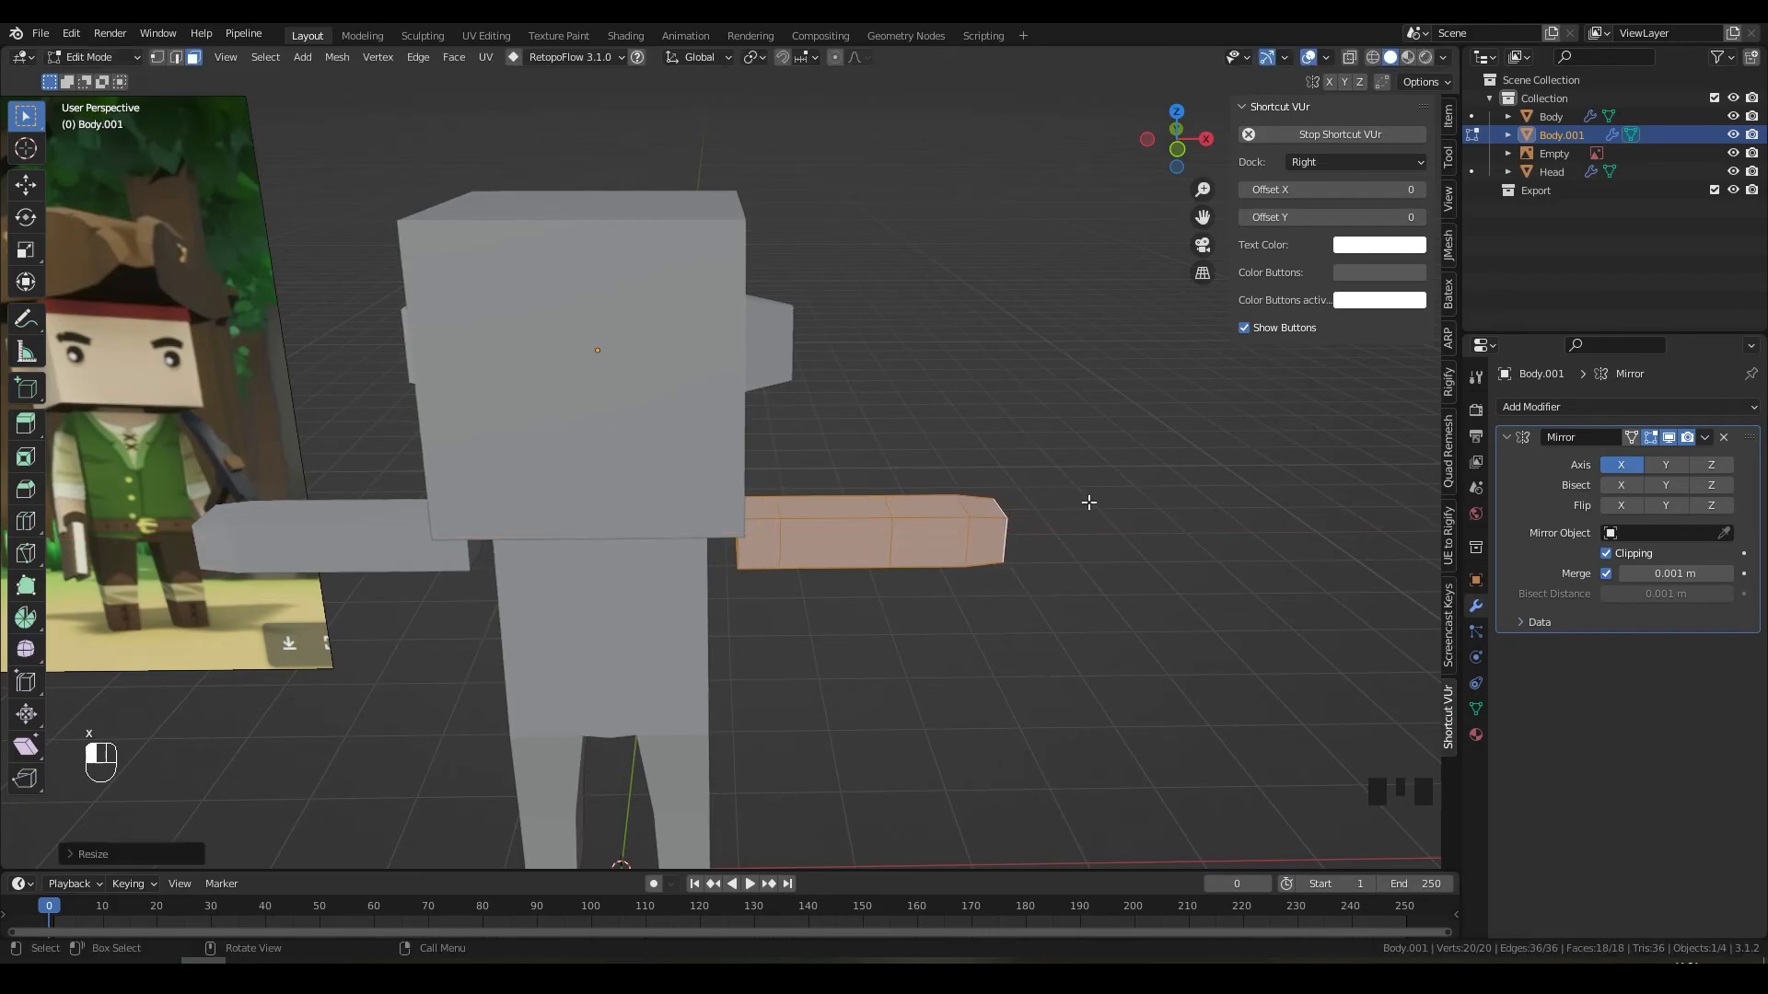
pyautogui.moveTo(1084, 456); pyautogui.dragTo(1081, 394, button='middle')
pyautogui.press('g')
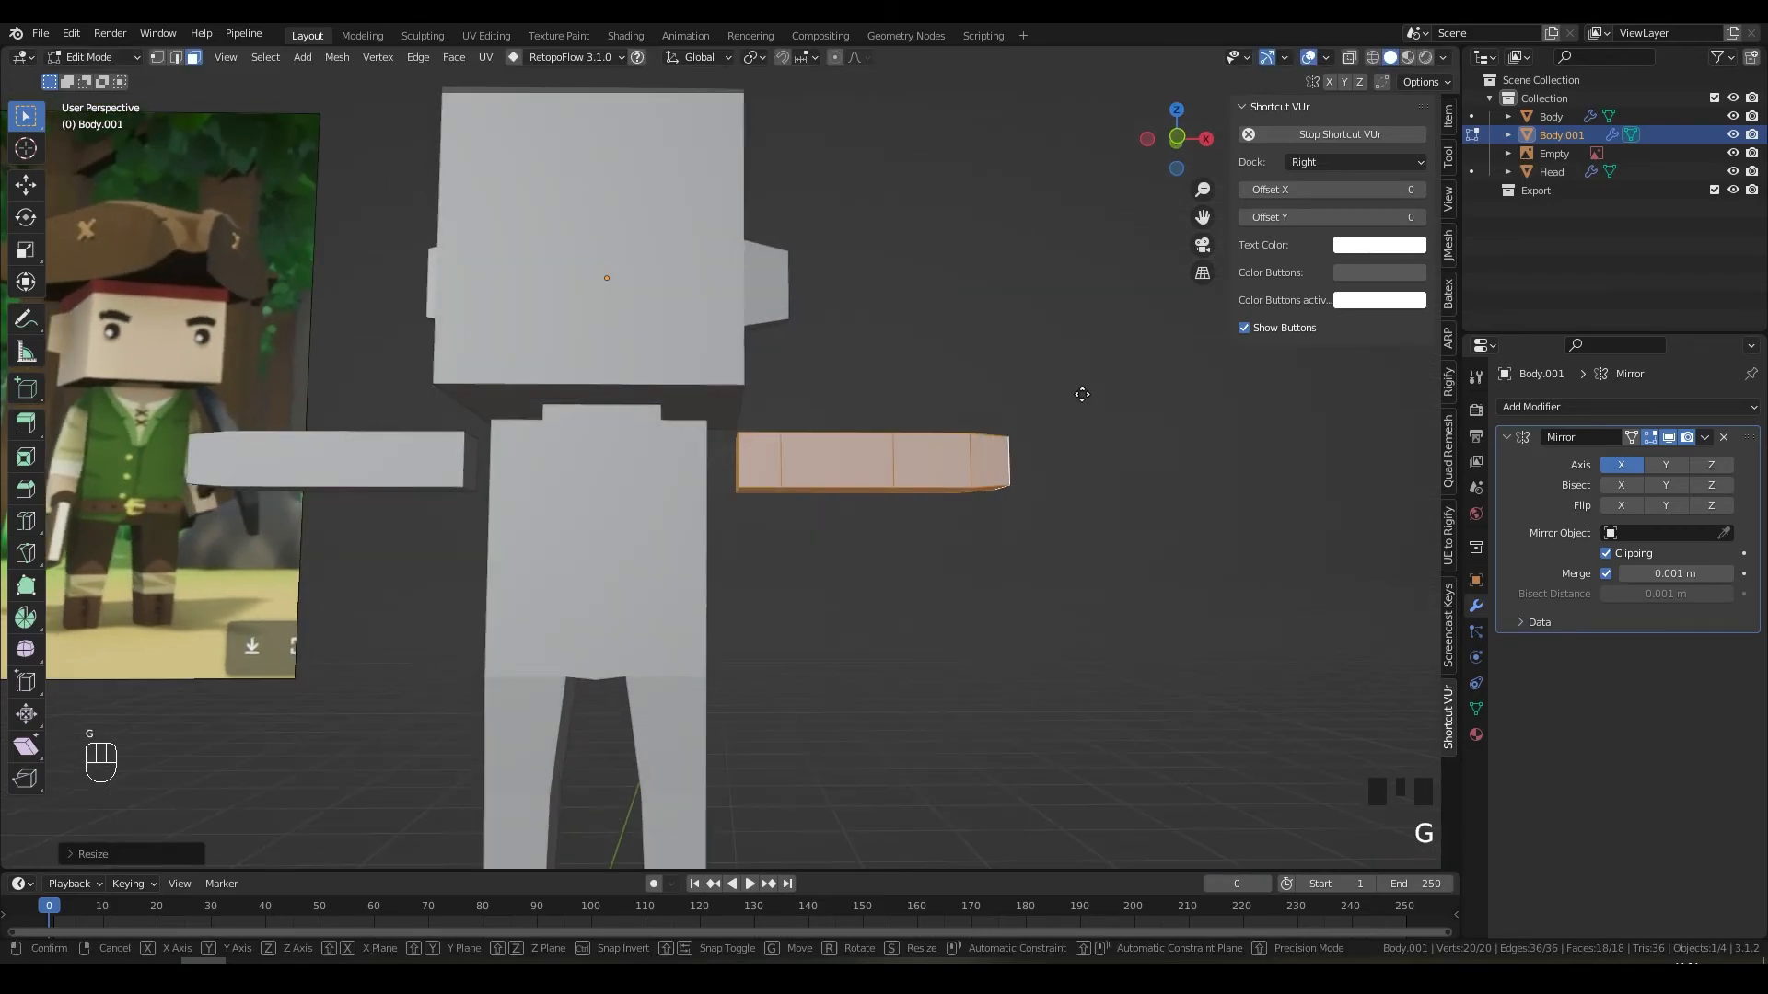
pyautogui.press('x')
pyautogui.click(1040, 394)
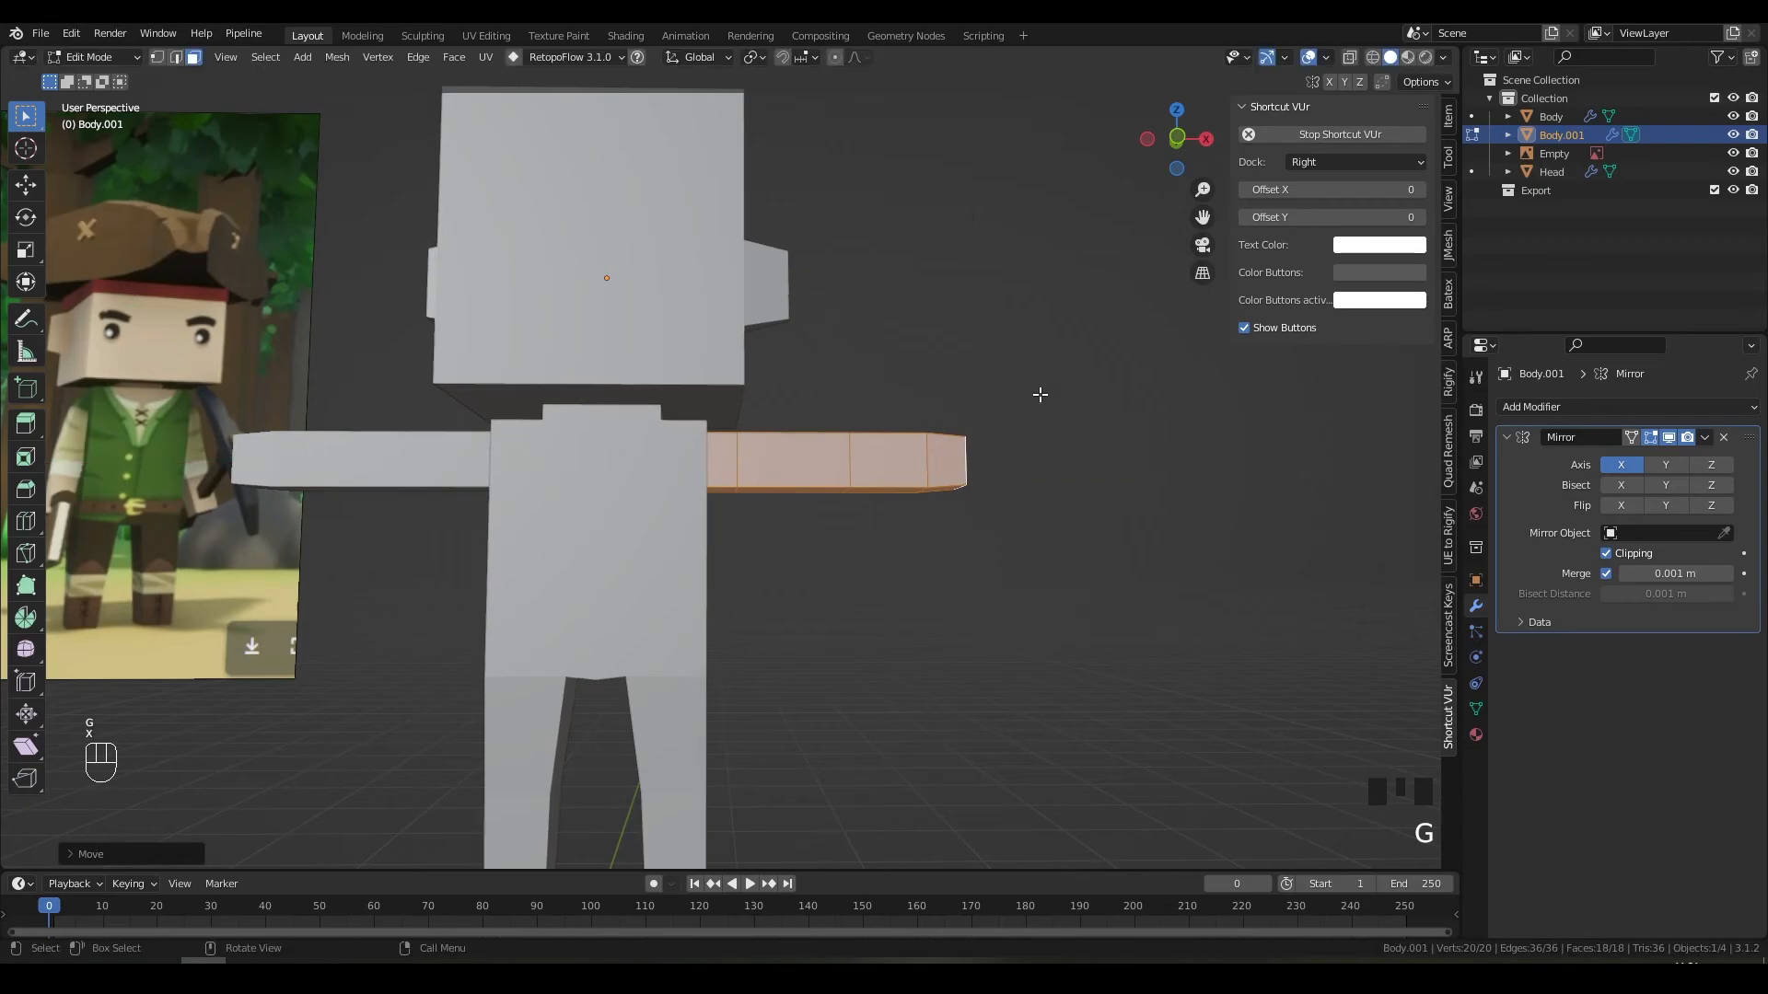
# Step: Rotate the arm 90° around the Y axis so it hangs straight down
pyautogui.press('r')
pyautogui.rightClick(1040, 394)
pyautogui.press('r')
pyautogui.press('x')
pyautogui.press('y')
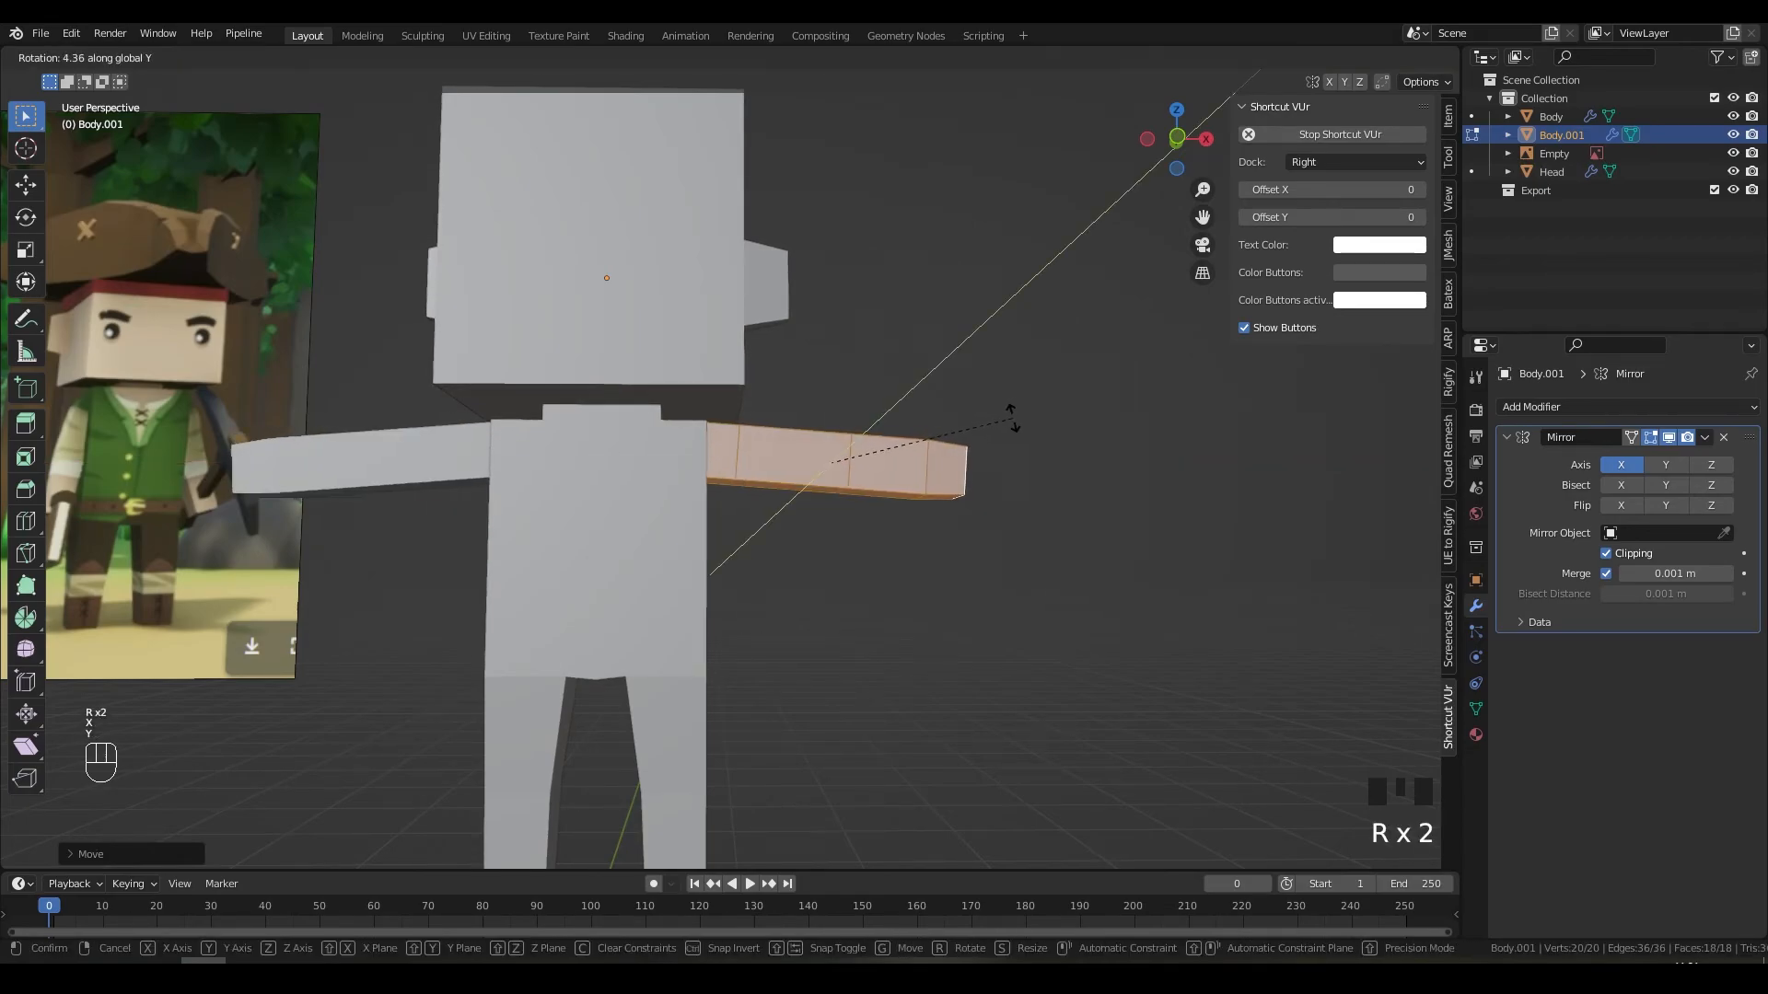
pyautogui.press('KP_9')
pyautogui.press('KP_0')
pyautogui.press('KP_Enter')
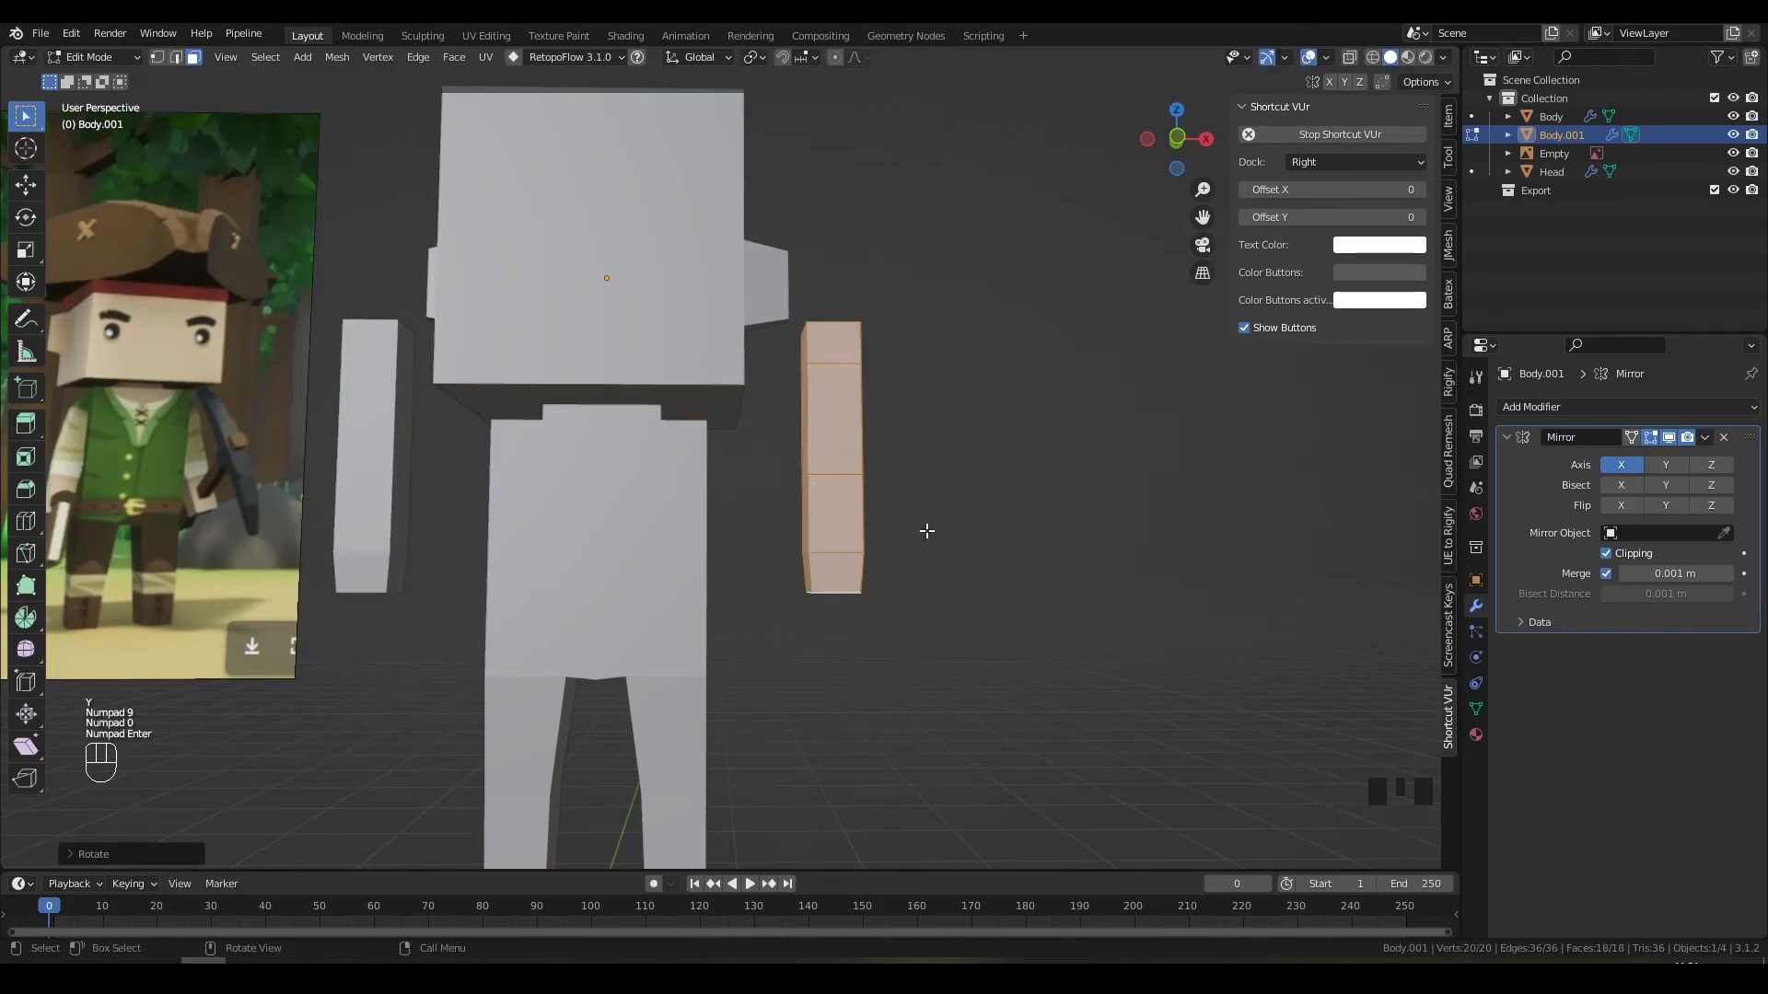
# Step: From the front view, leave the arms mesh and start editing the Body mesh with the legs
pyautogui.press('KP_1')
pyautogui.press('g')
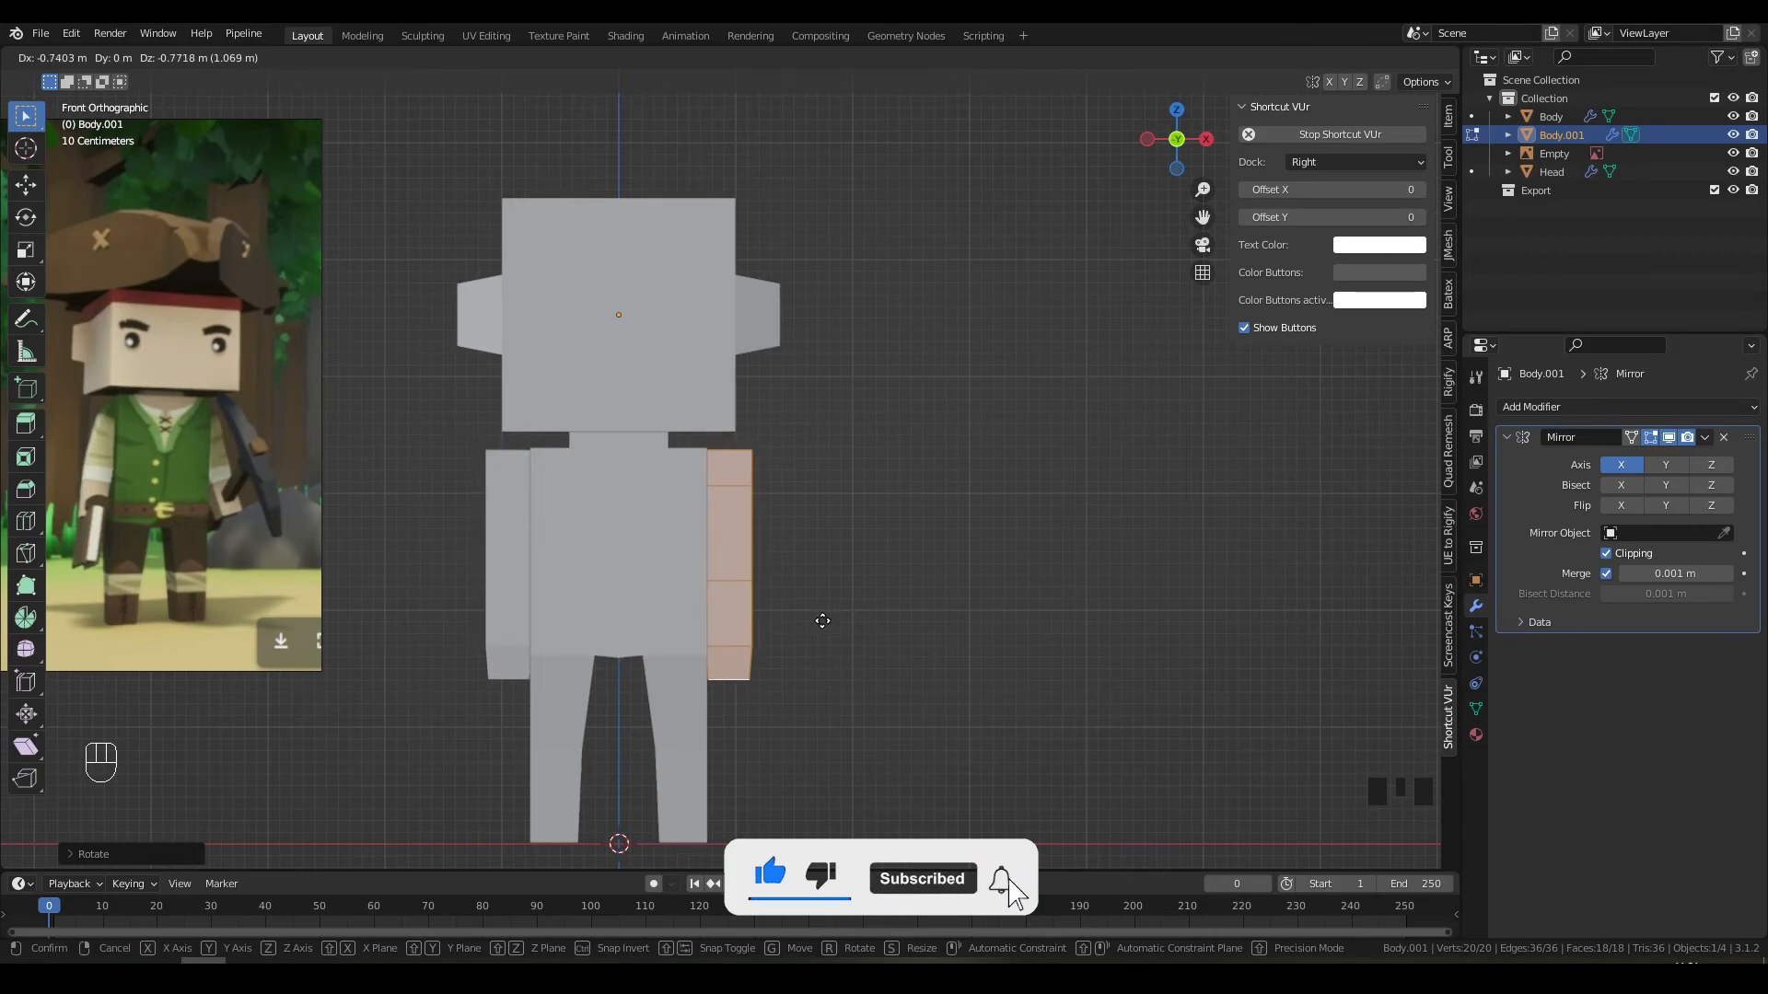
pyautogui.rightClick(833, 620)
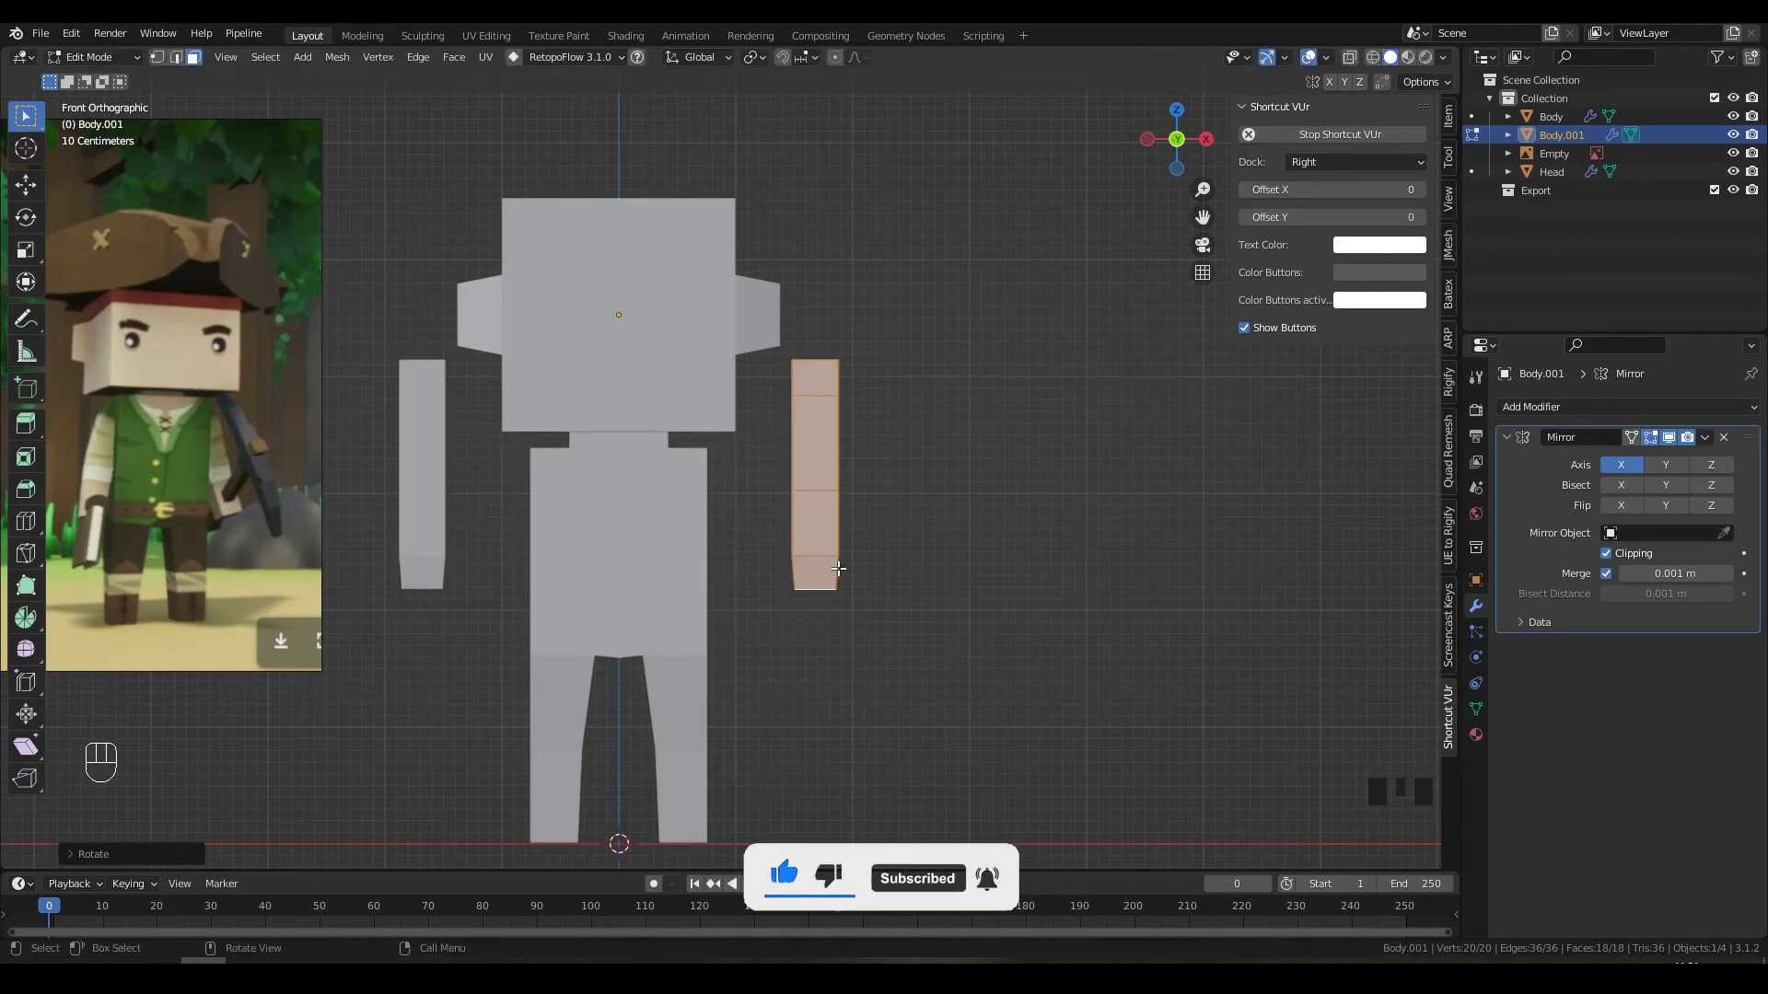
pyautogui.press('Tab')
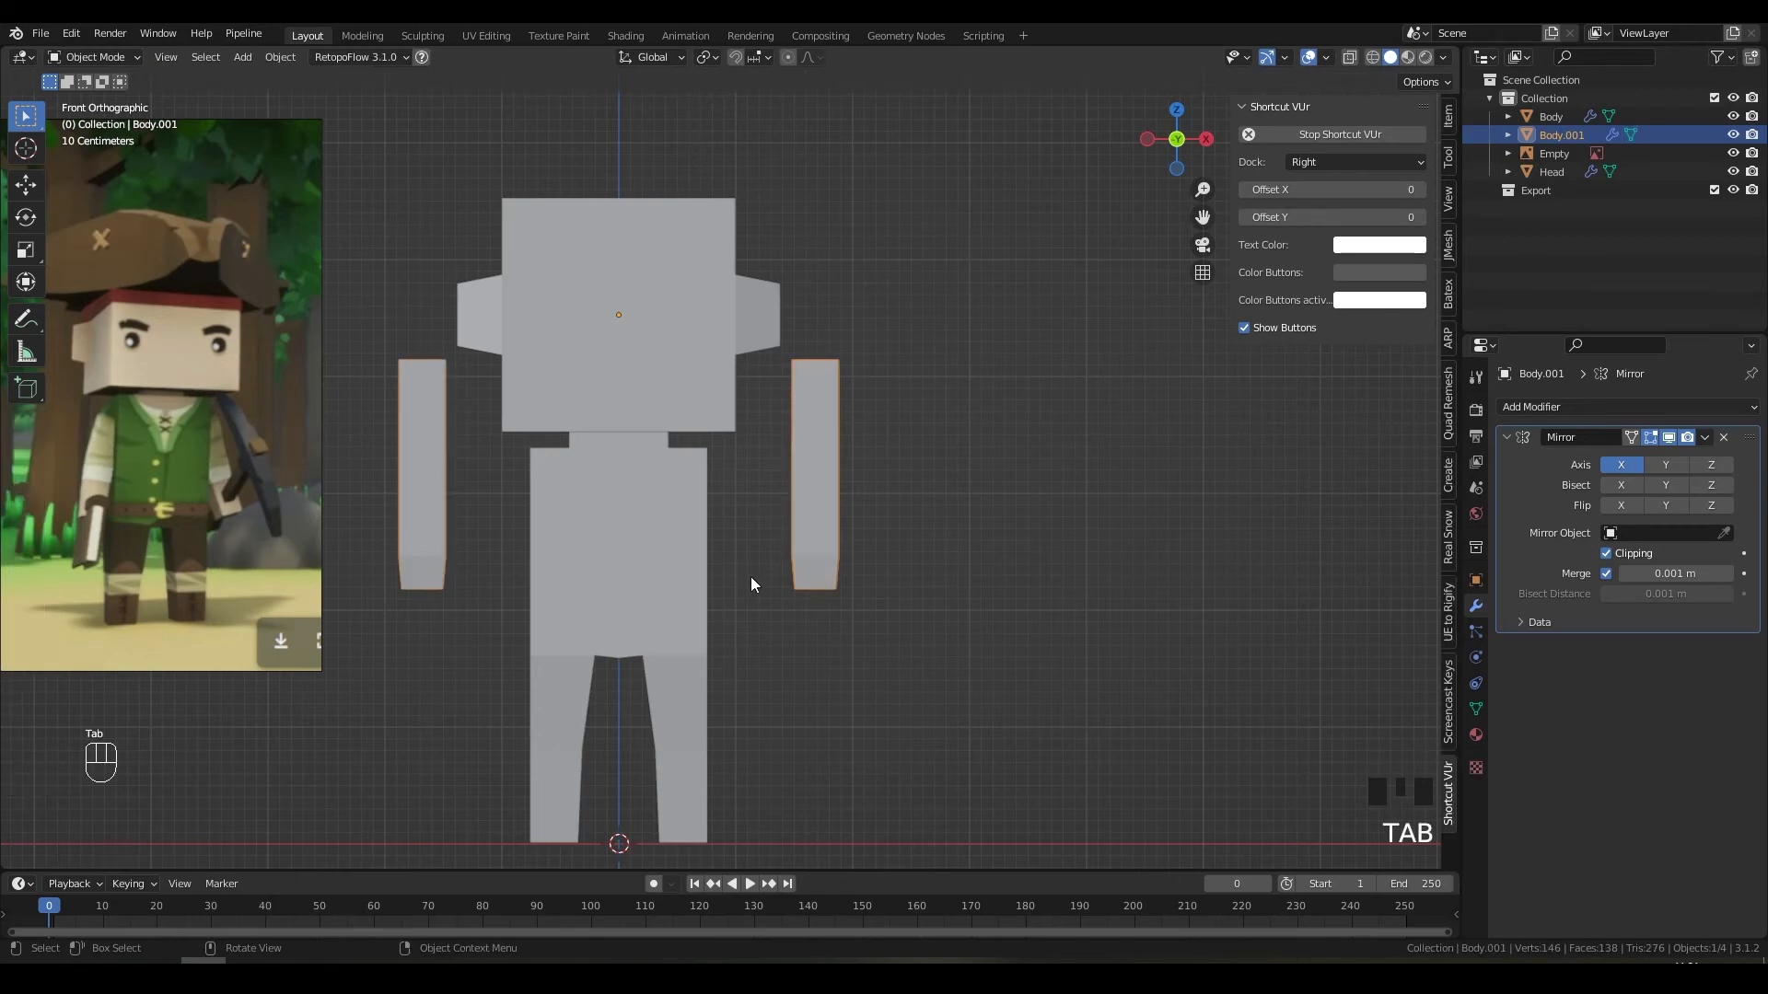
pyautogui.click(667, 698)
pyautogui.press('Tab')
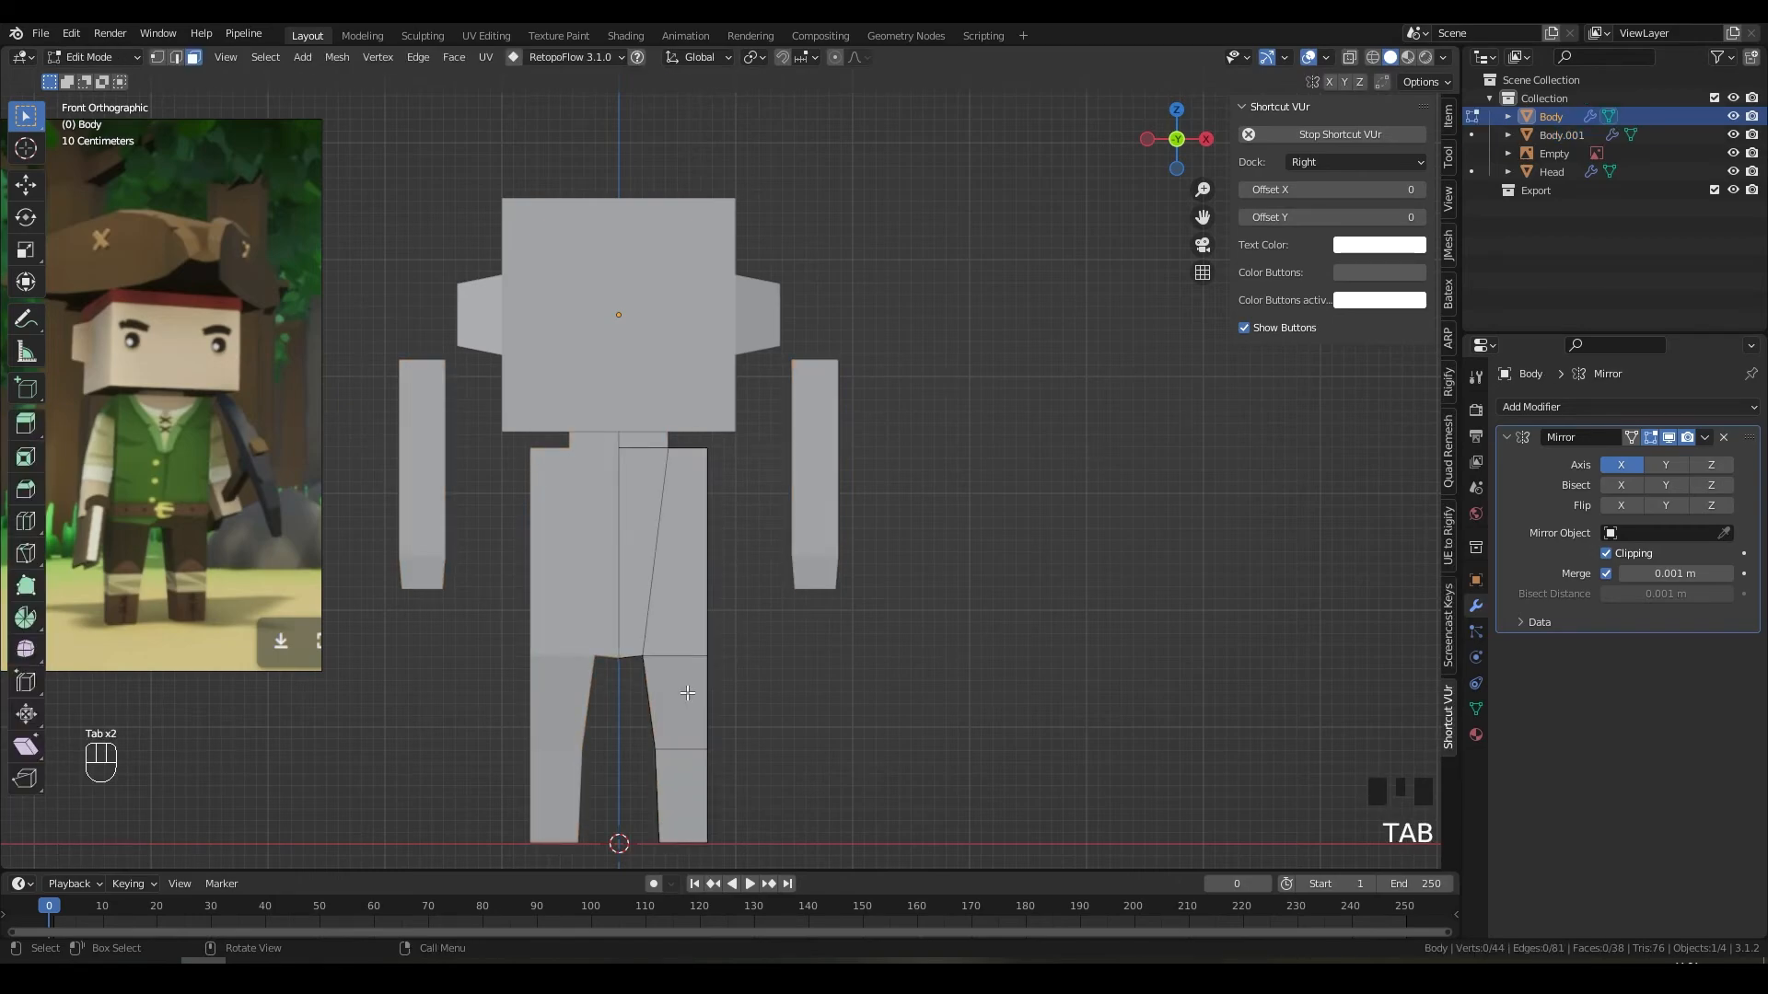
# Step: In wireframe view, lower the knee vertex row and the lower-leg vertex row
pyautogui.press('z')
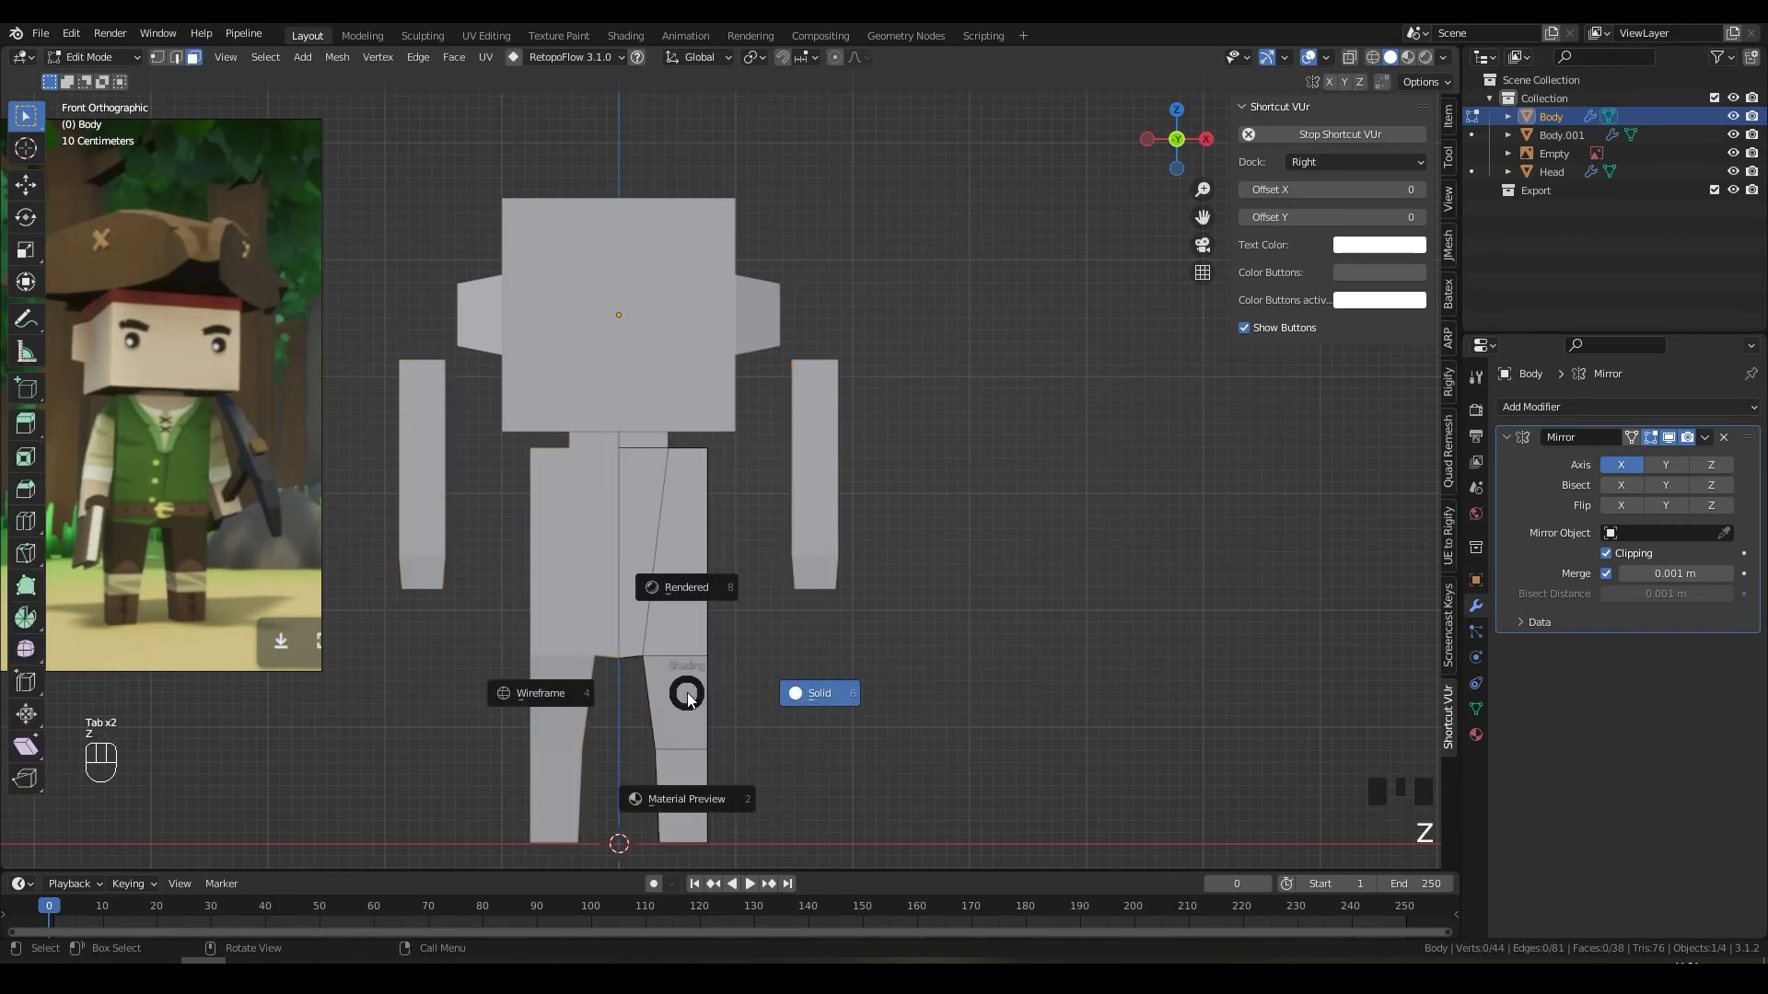
pyautogui.click(557, 686)
pyautogui.press('1')
pyautogui.moveTo(590, 627); pyautogui.dragTo(742, 663)
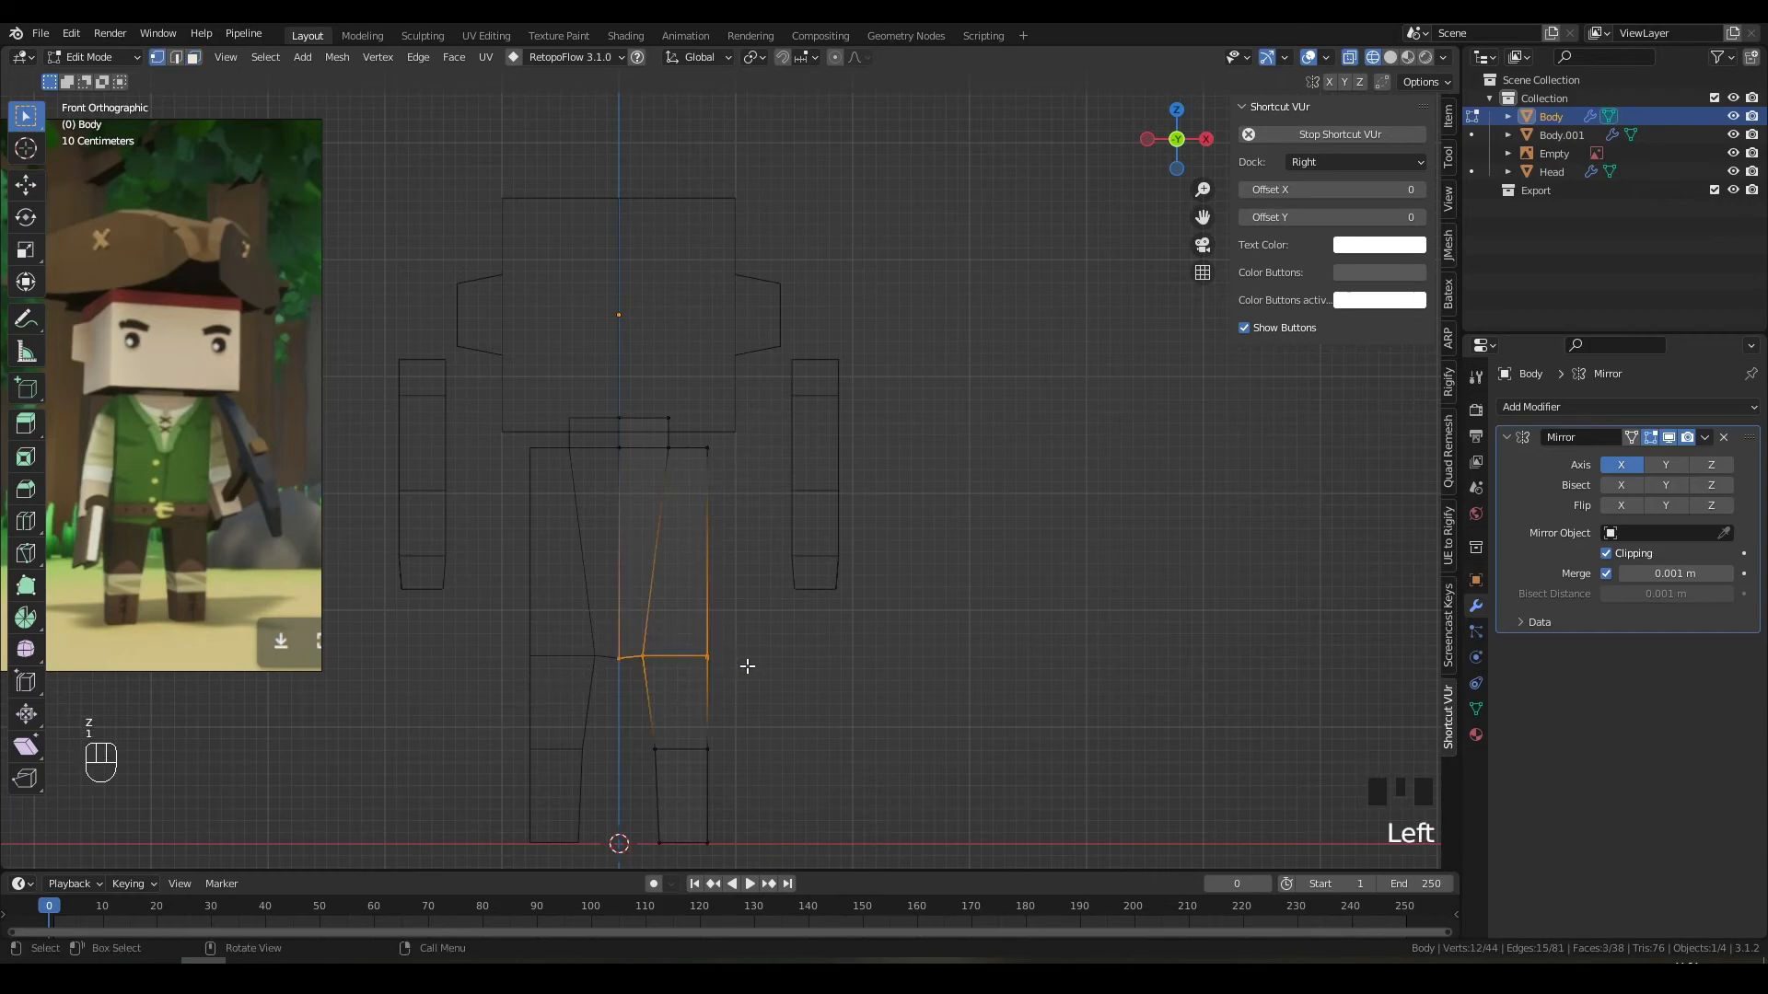
pyautogui.press('g')
pyautogui.press('z')
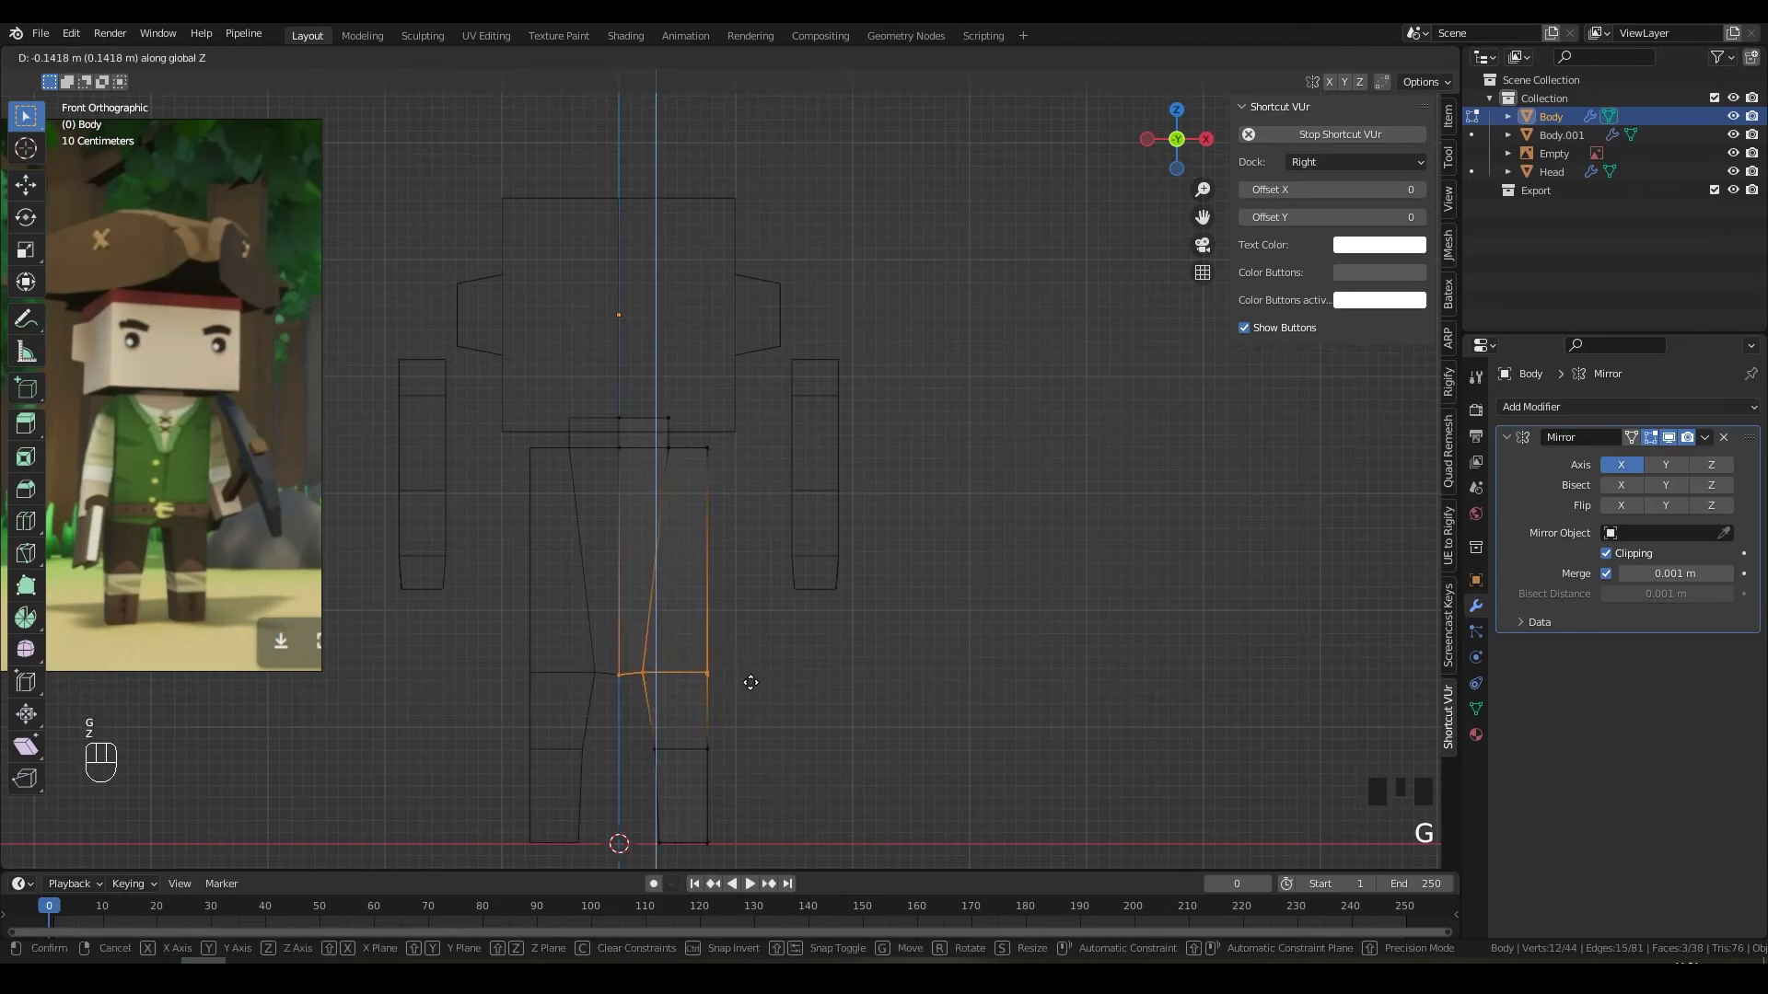
pyautogui.click(747, 682)
pyautogui.moveTo(640, 721); pyautogui.dragTo(753, 770)
pyautogui.press('g')
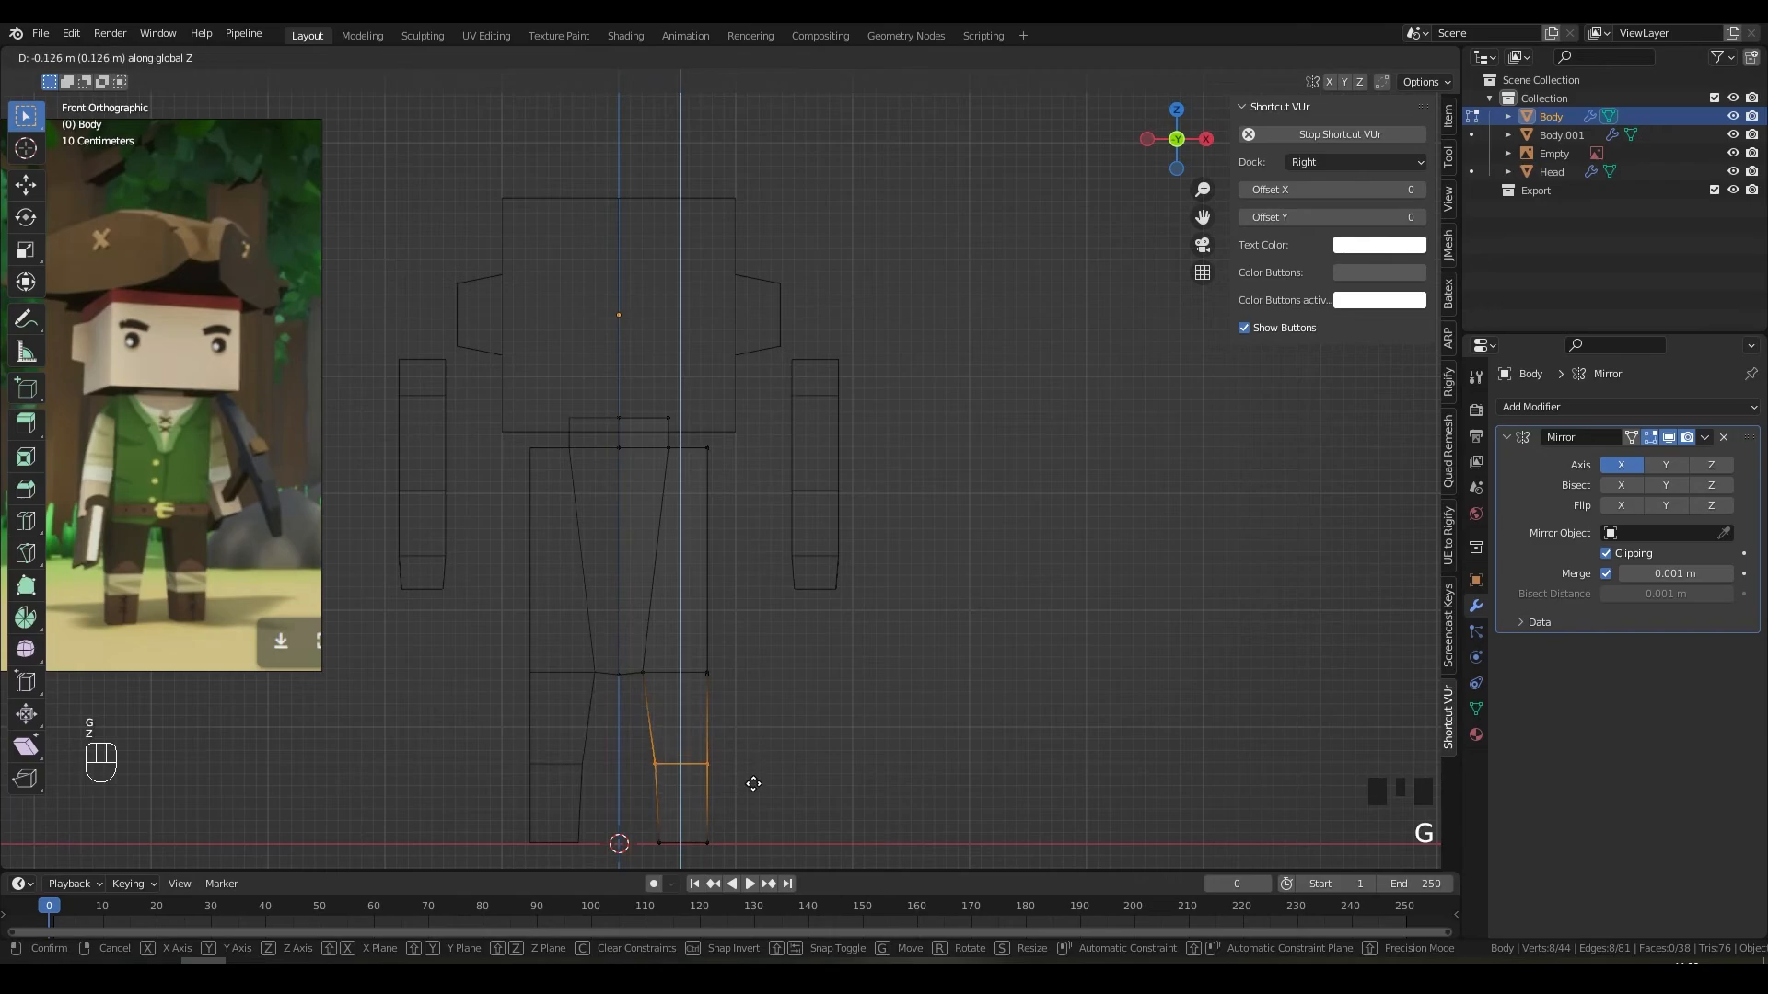
pyautogui.click(759, 783)
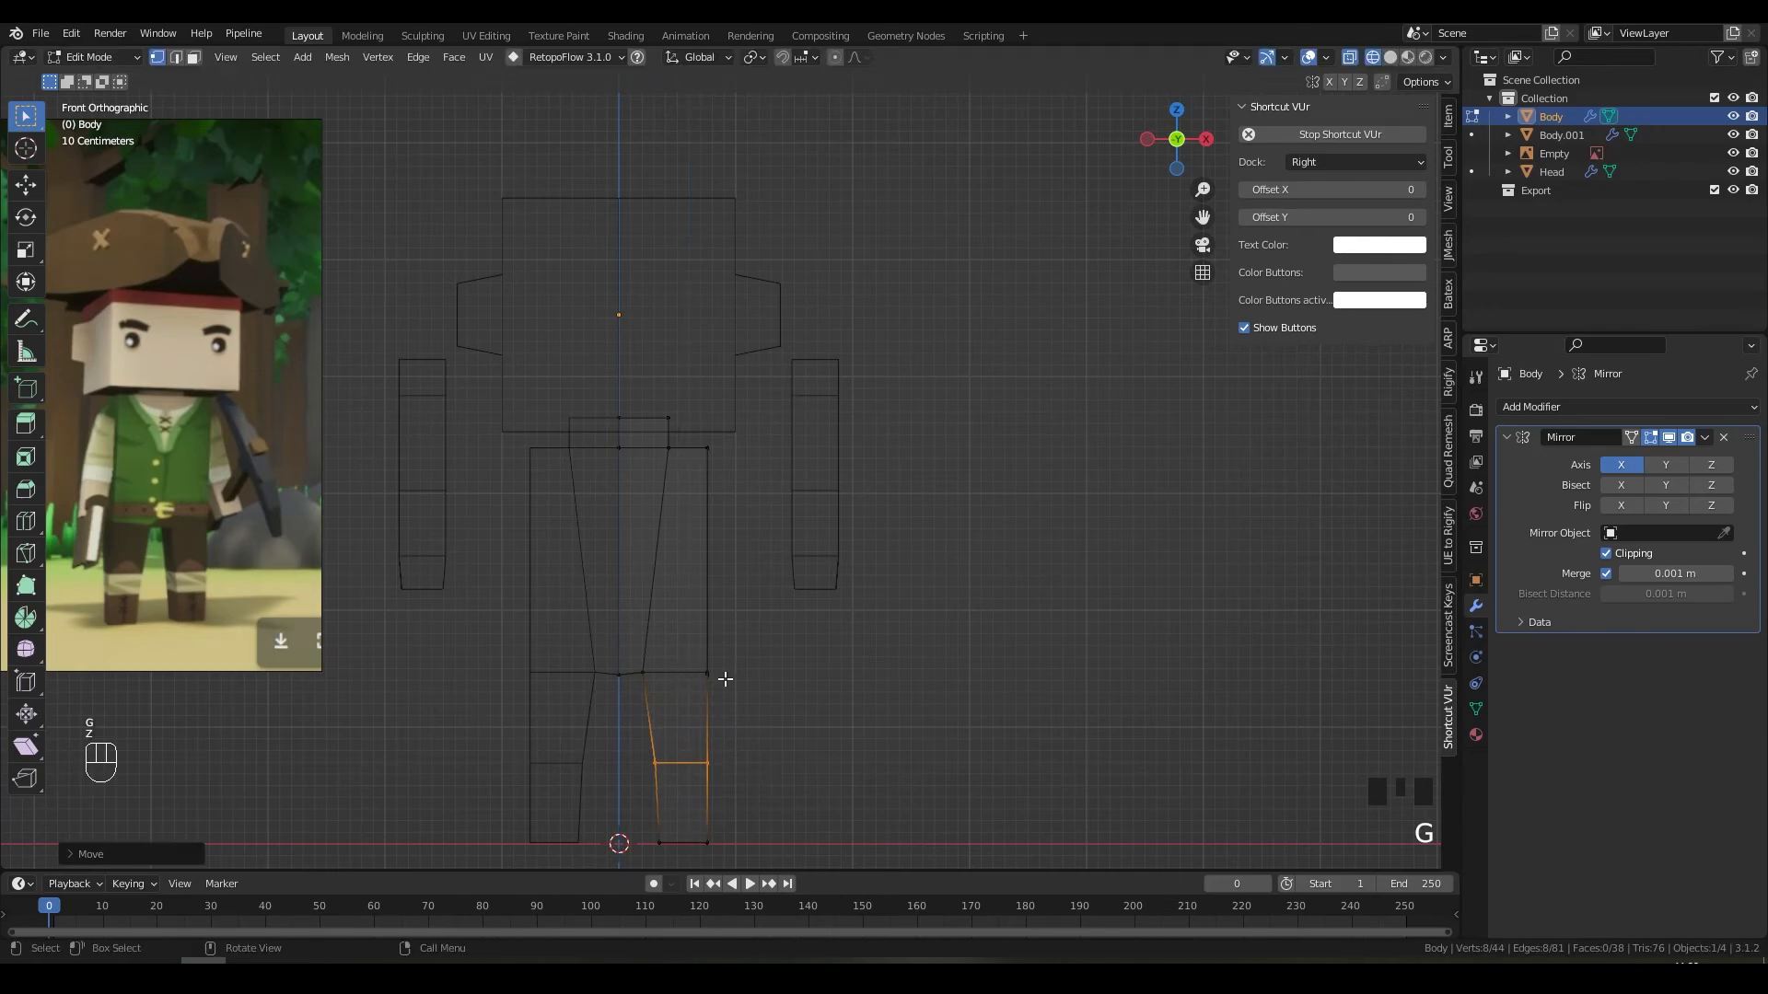
# Step: Annotate the legs area with pen markings in a screen capture
pyautogui.press('Print')
pyautogui.moveTo(498, 577); pyautogui.dragTo(787, 869)
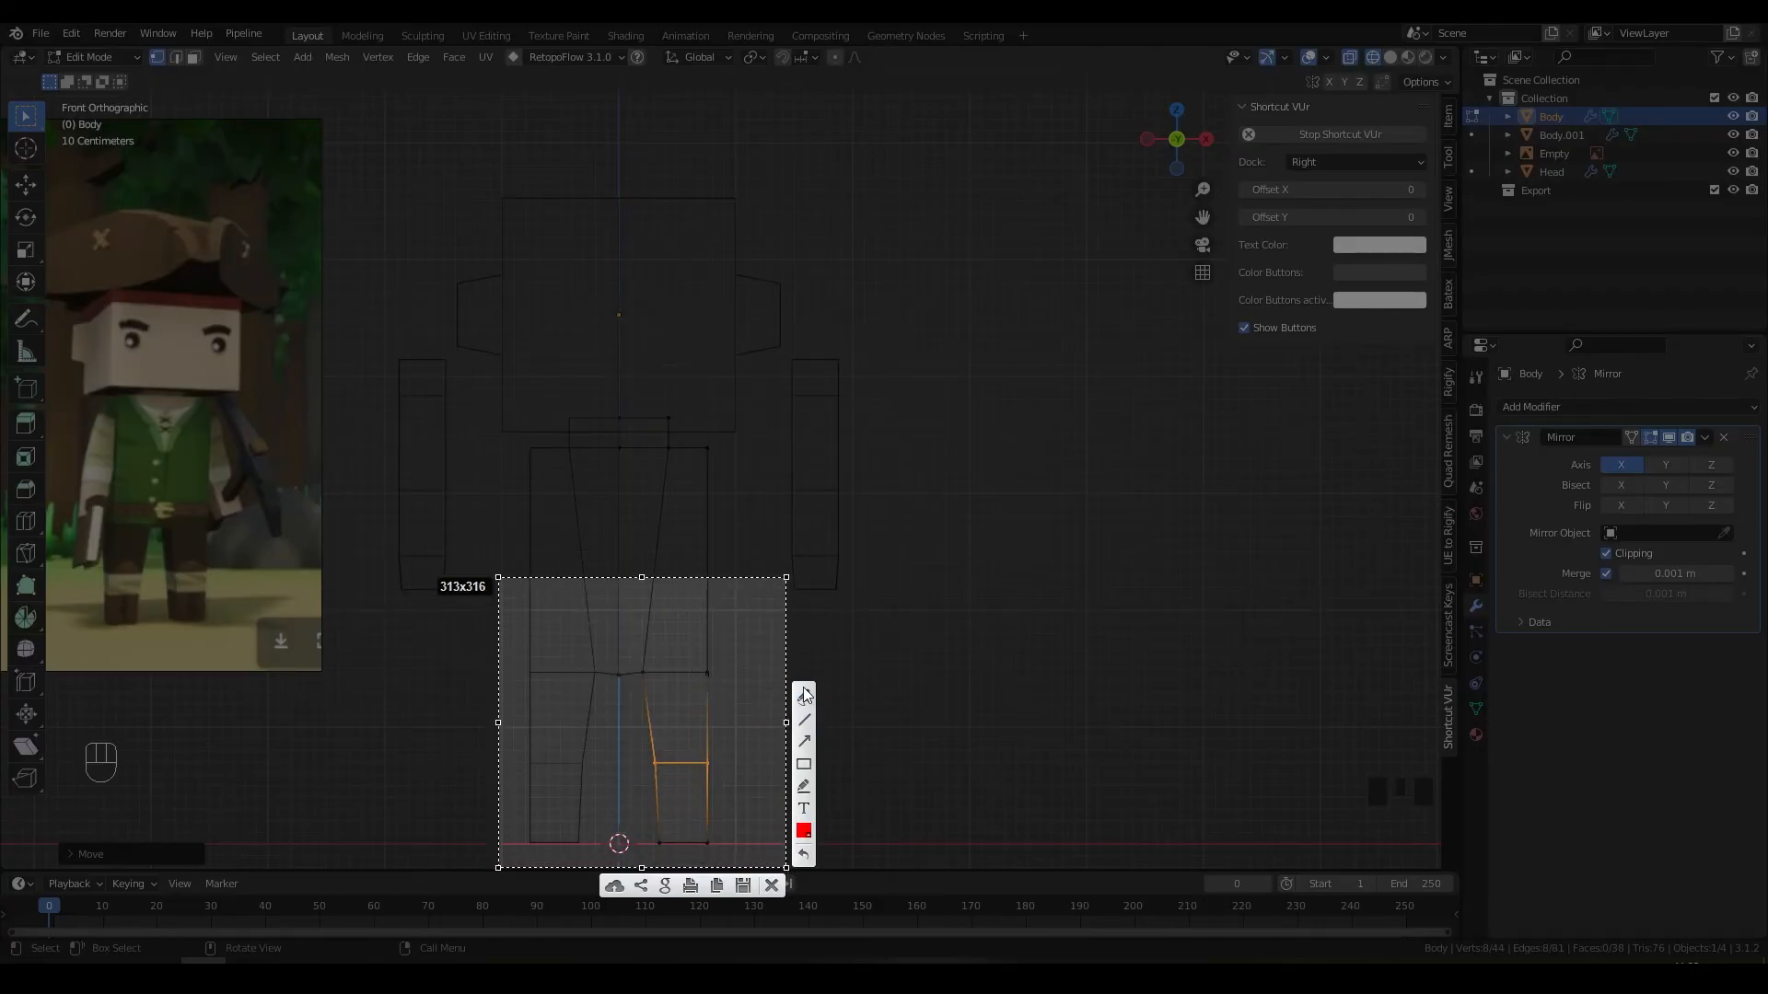
pyautogui.click(805, 698)
pyautogui.moveTo(634, 656); pyautogui.dragTo(724, 665)
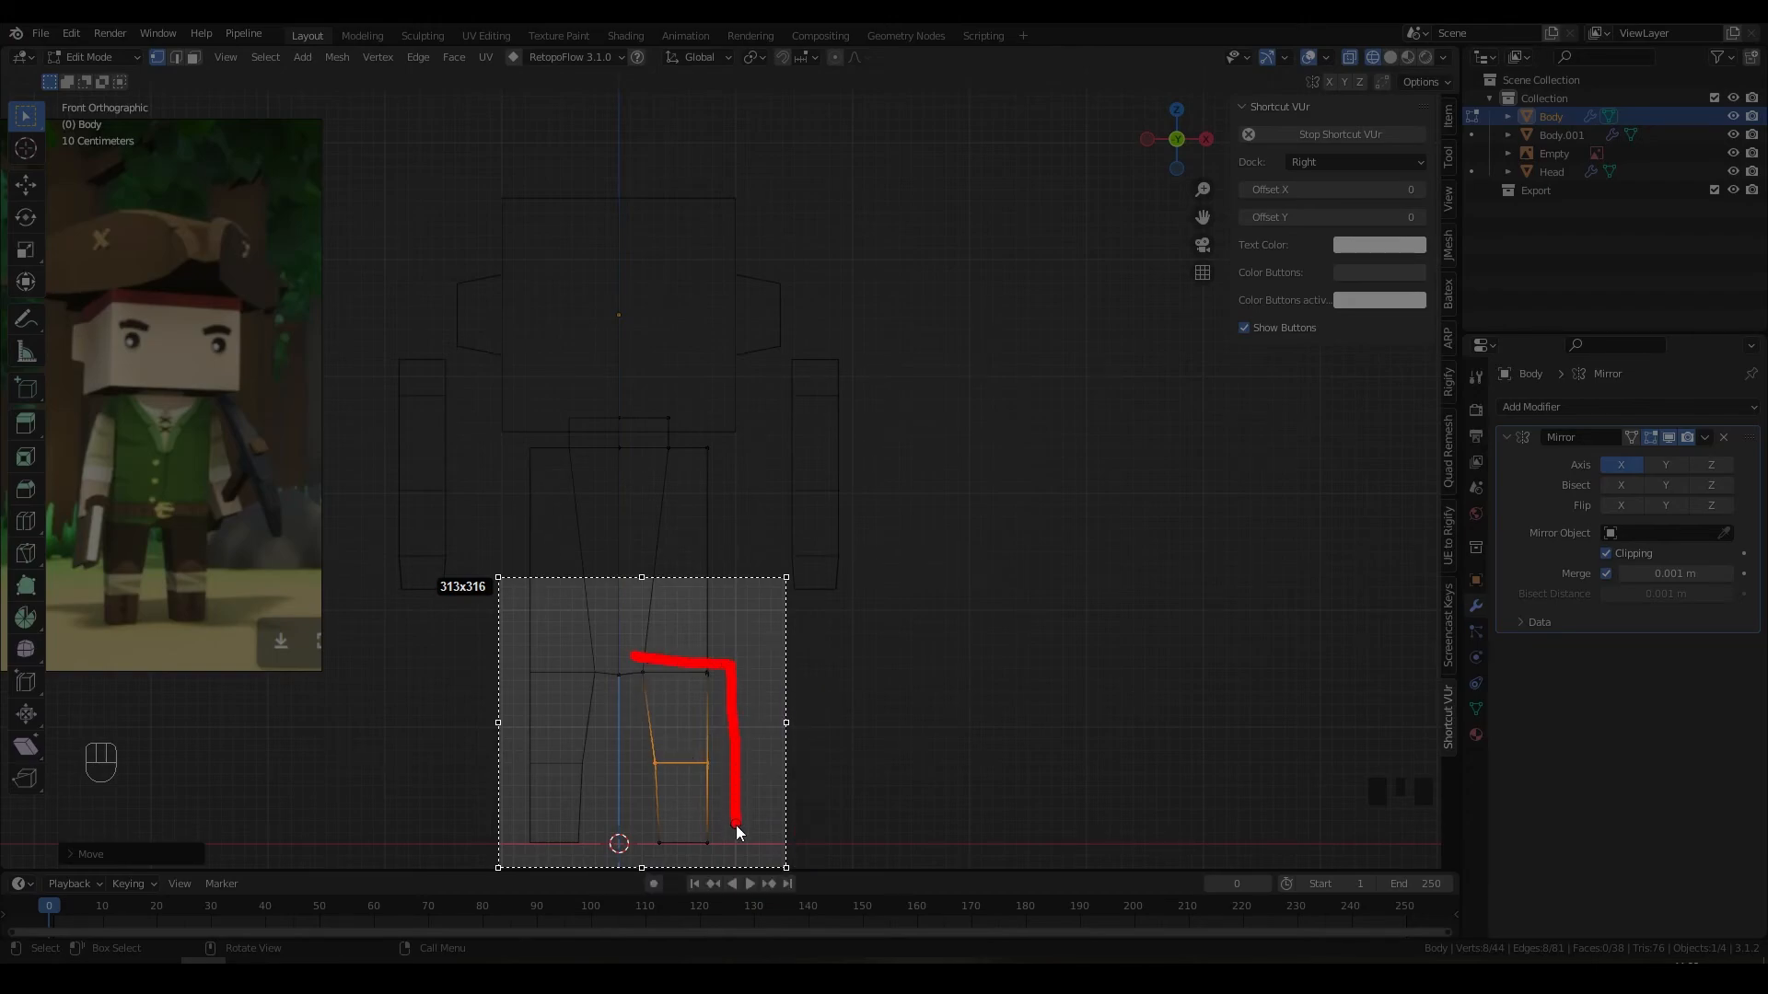
pyautogui.moveTo(736, 824); pyautogui.dragTo(680, 845)
pyautogui.moveTo(737, 755); pyautogui.dragTo(703, 755)
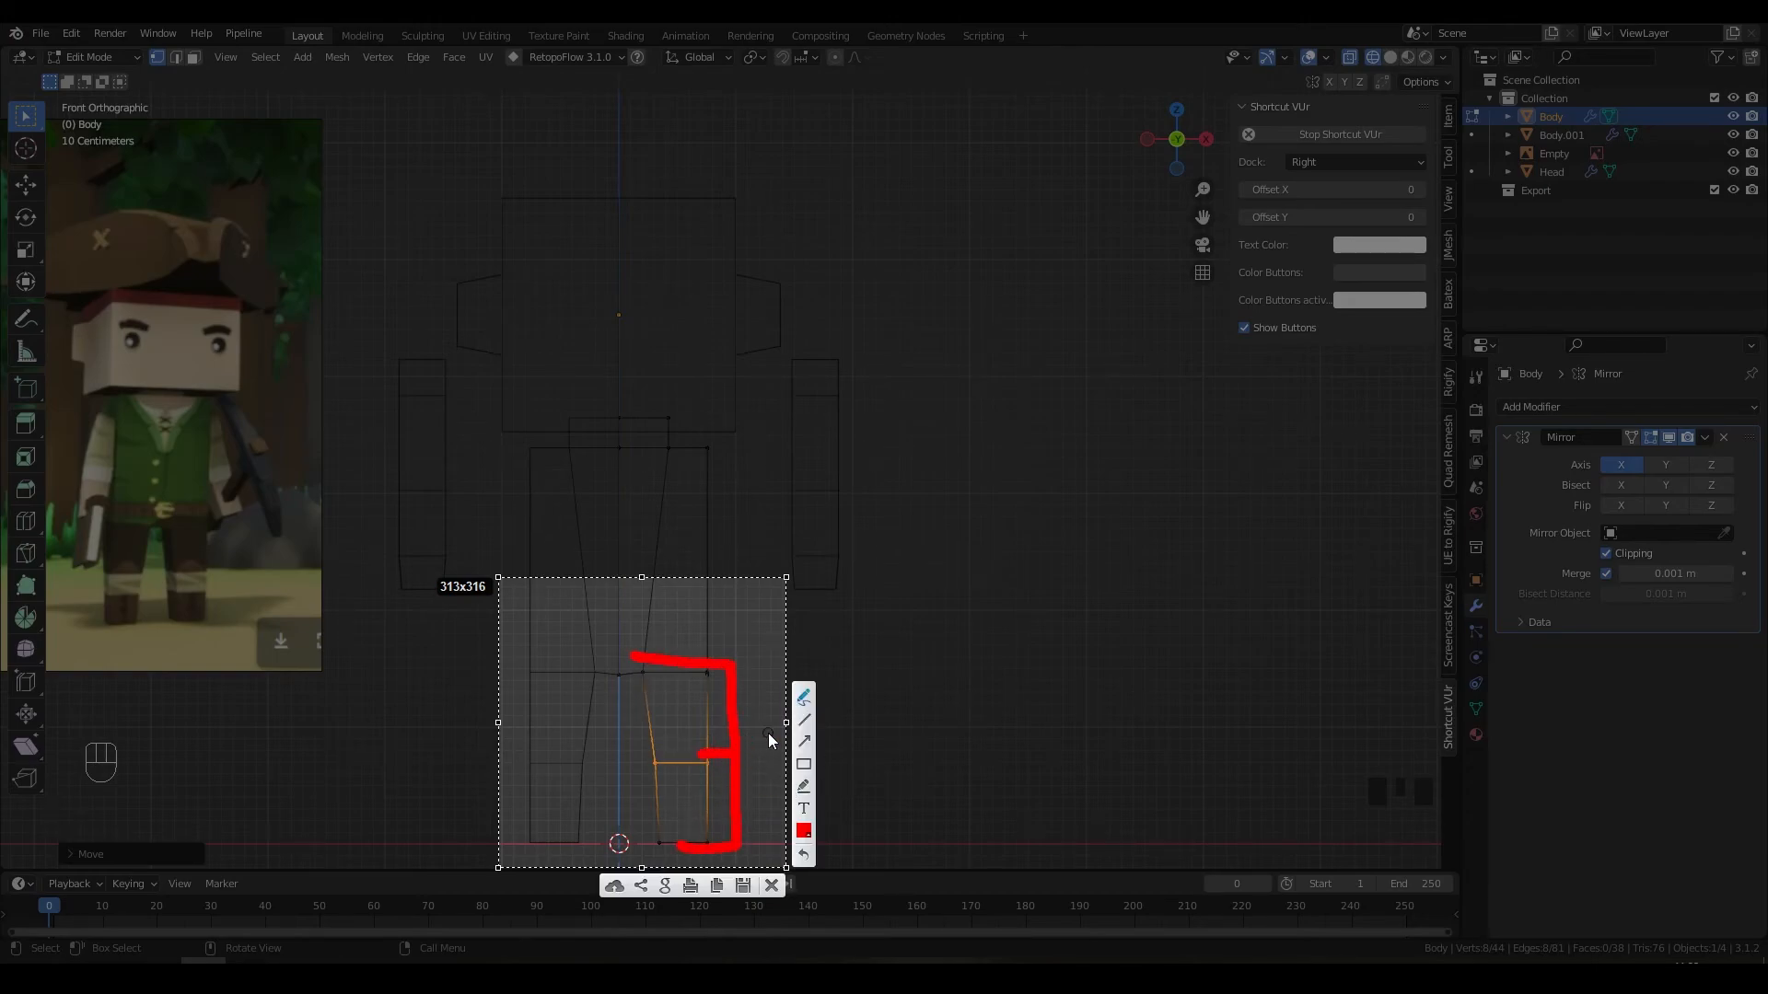
pyautogui.press('Escape')
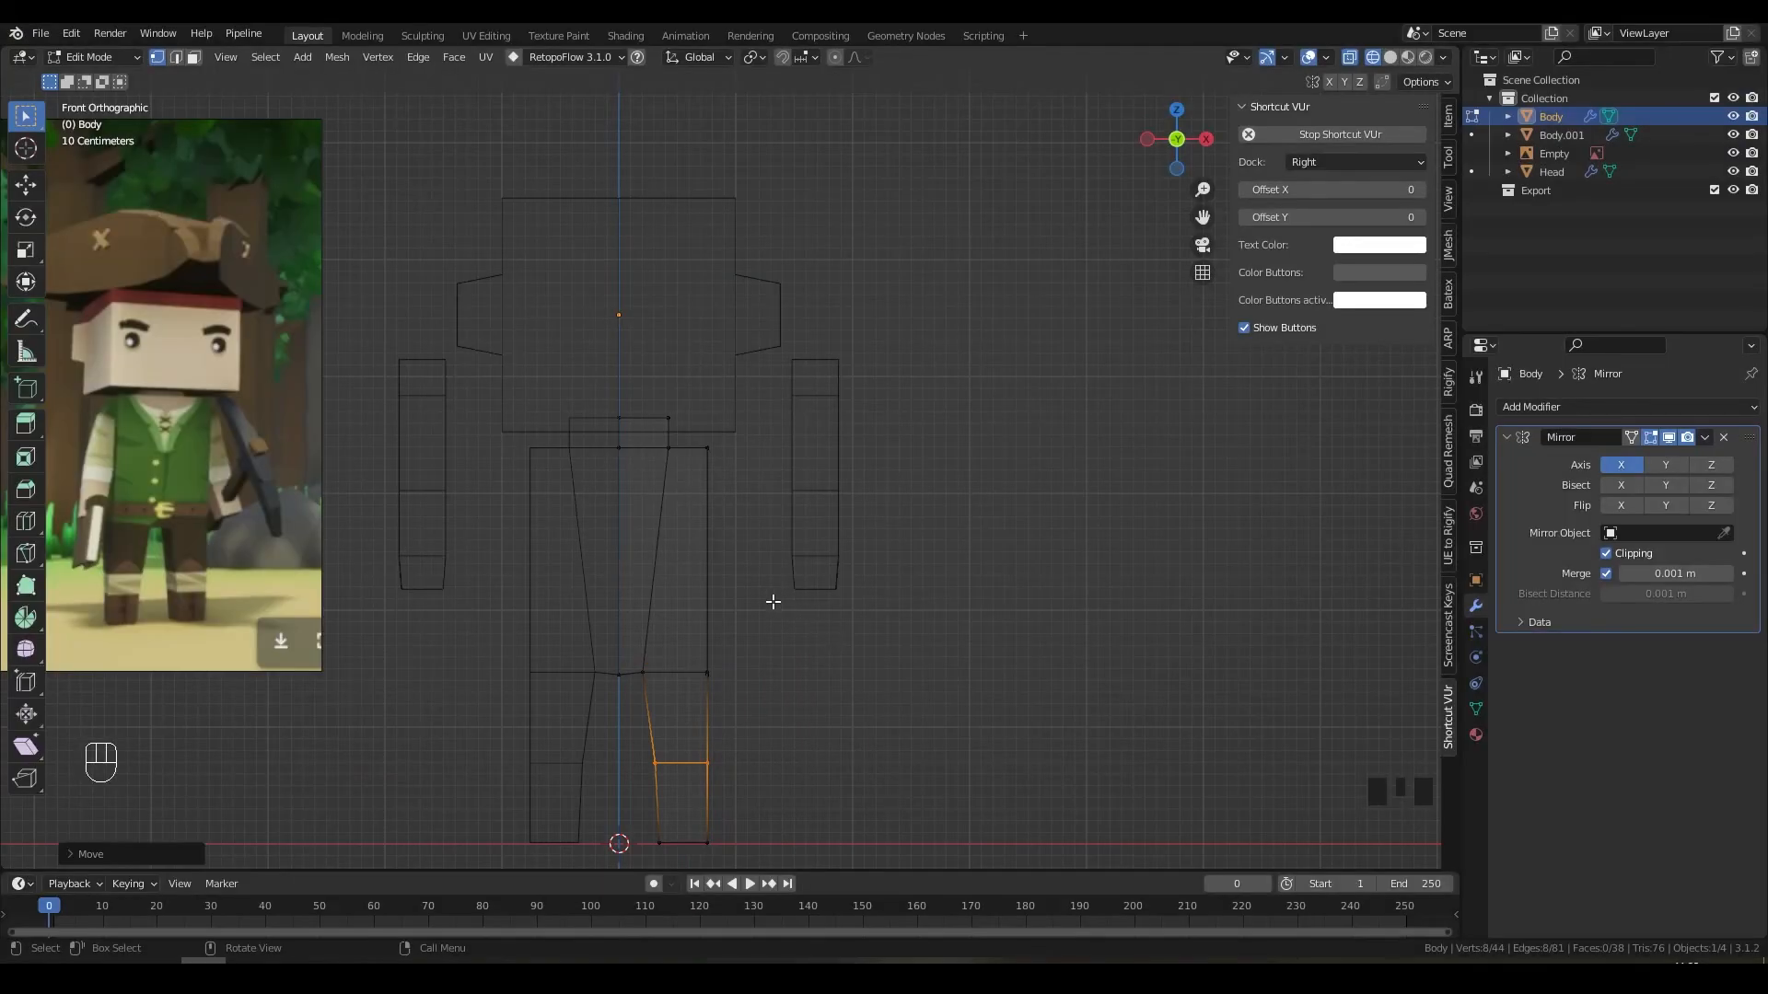
# Step: Switch to solid shading, return to Object Mode, and select the arms object
pyautogui.press('z')
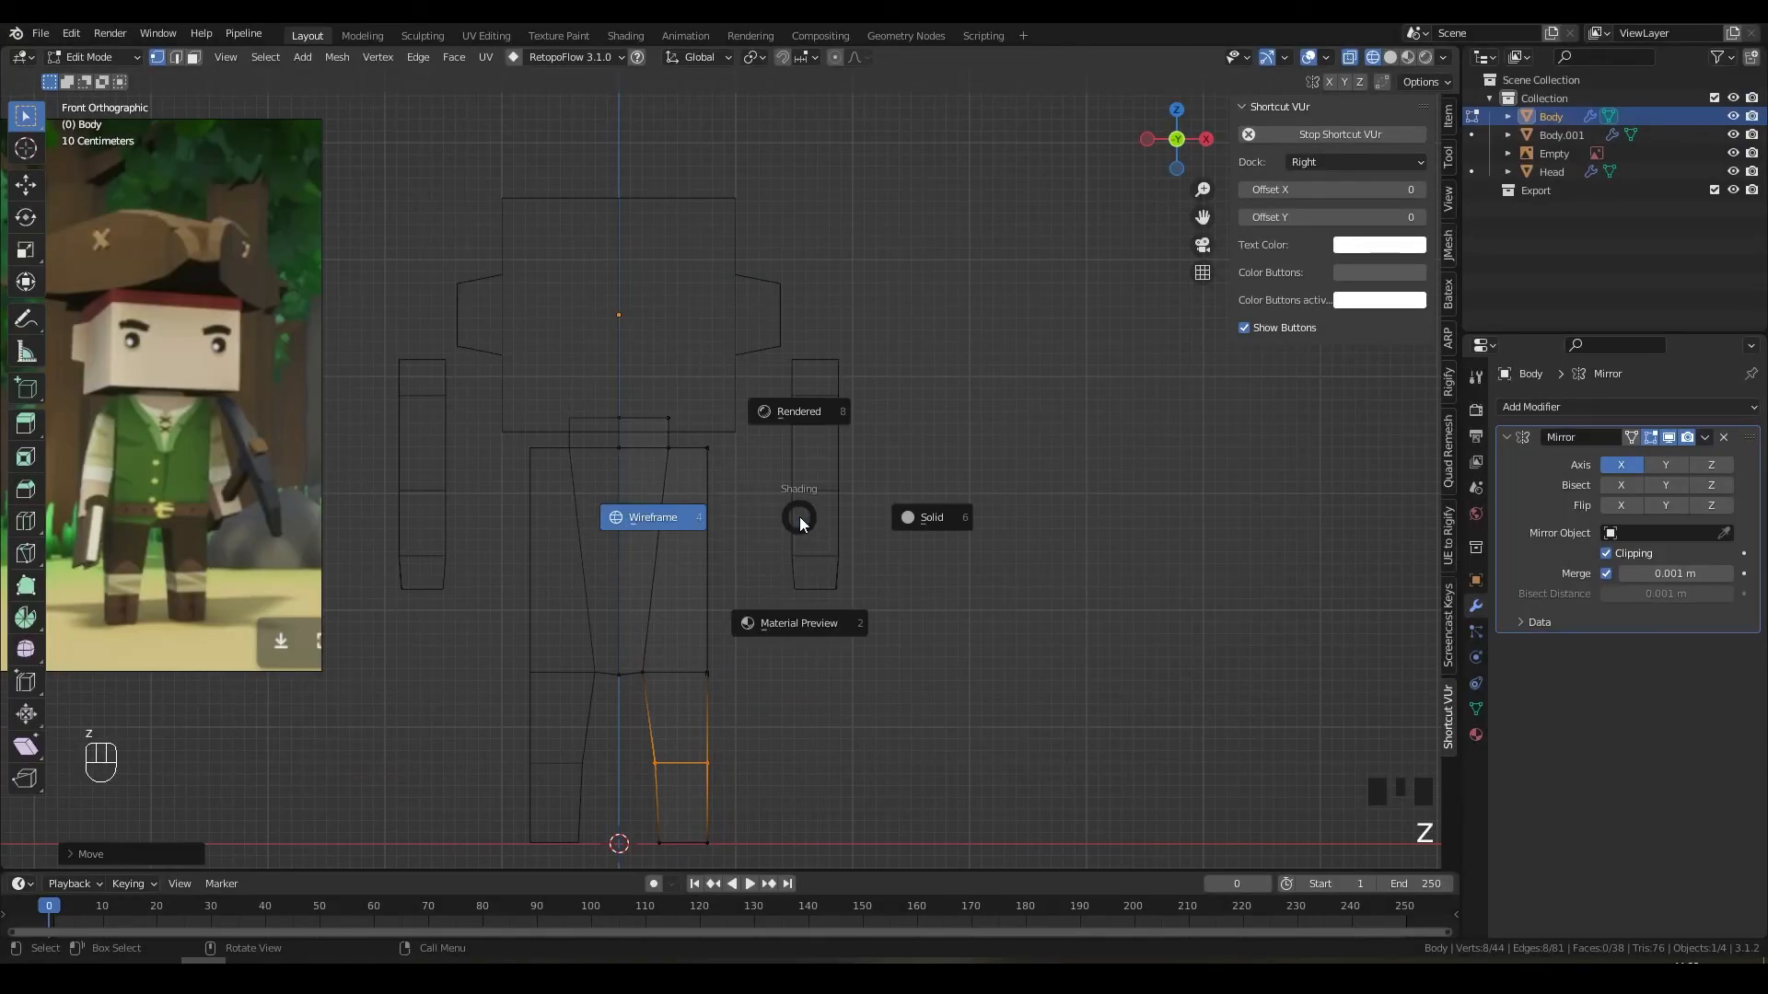
pyautogui.click(928, 516)
pyautogui.press('Tab')
pyautogui.click(830, 518)
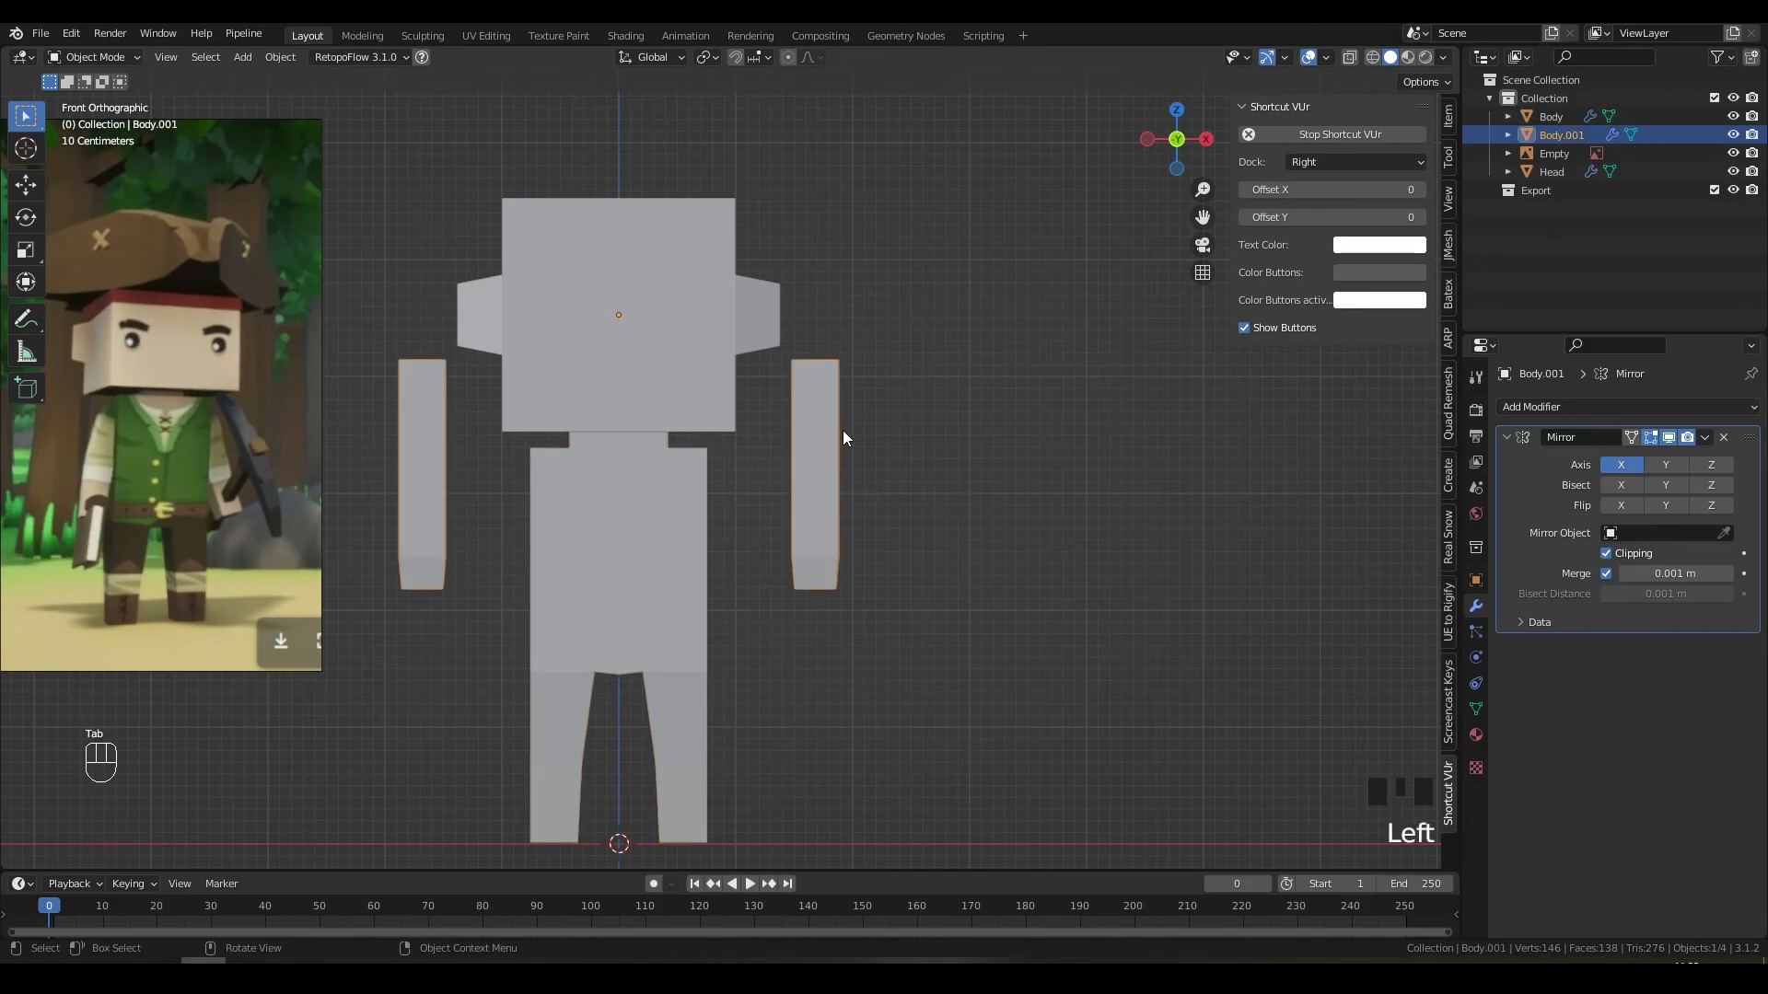
# Step: Rotate the arm 45° around the Y axis and set it against the shoulder
pyautogui.press('Tab')
pyautogui.press('g')
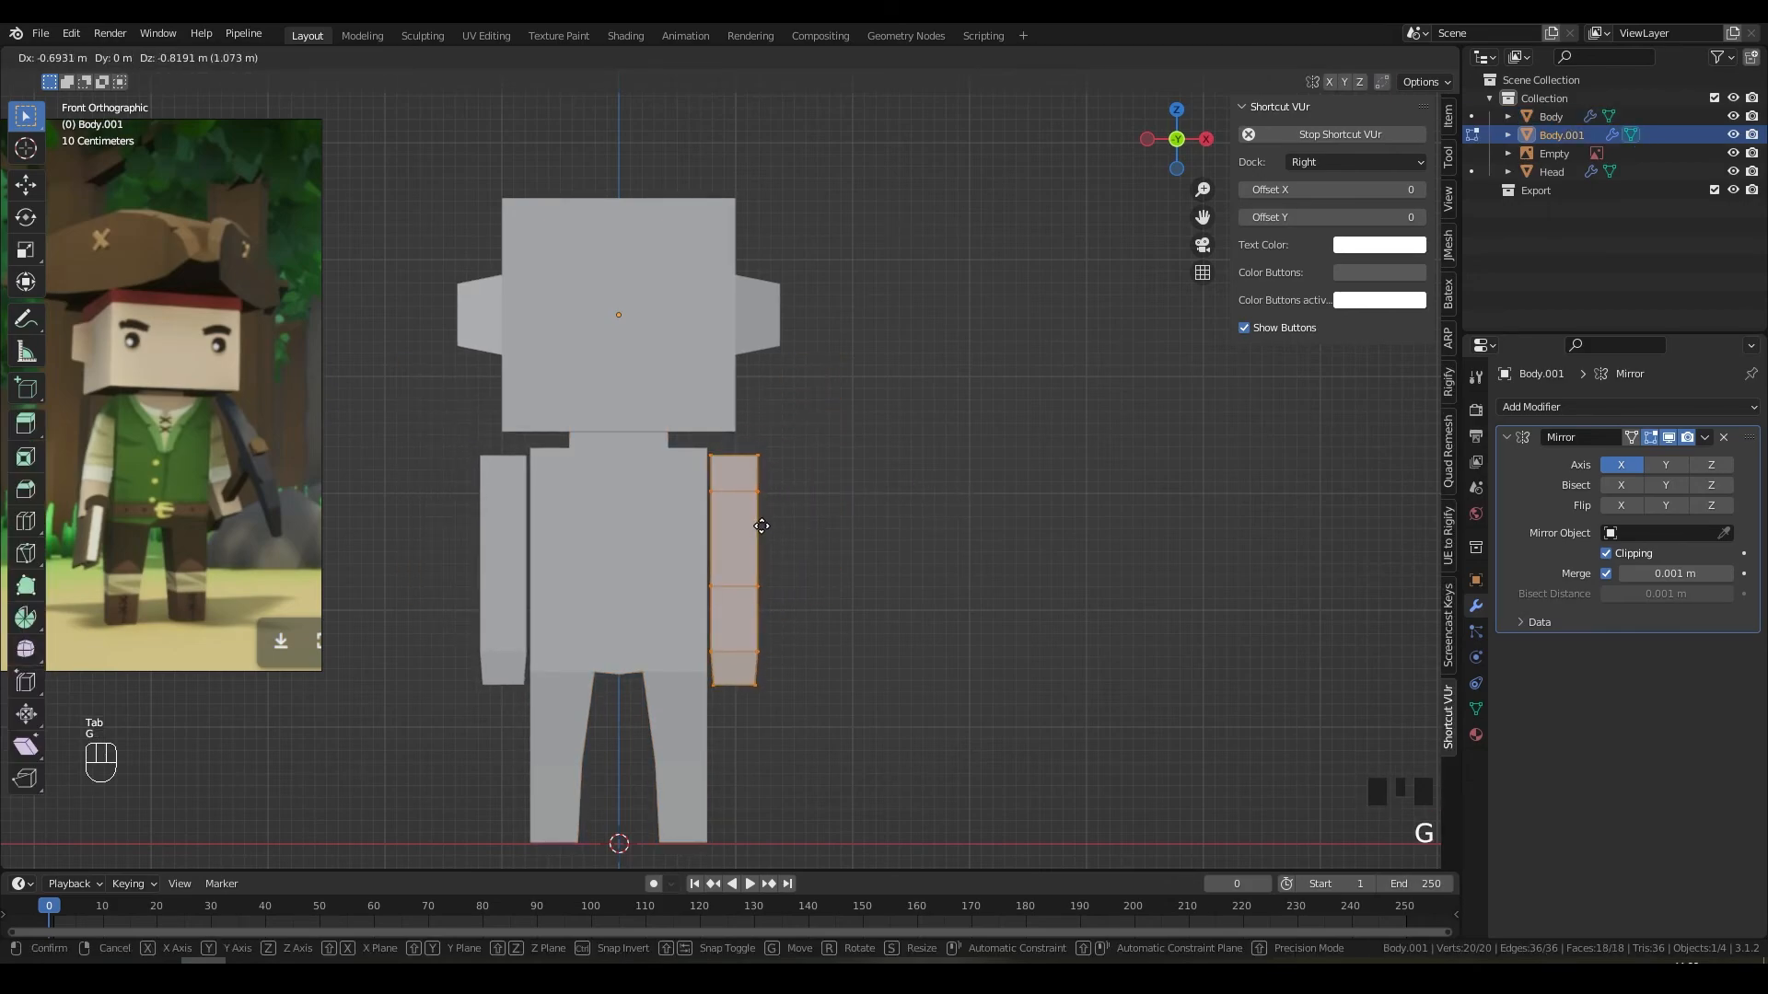
pyautogui.click(806, 538)
pyautogui.press('r')
pyautogui.press('x')
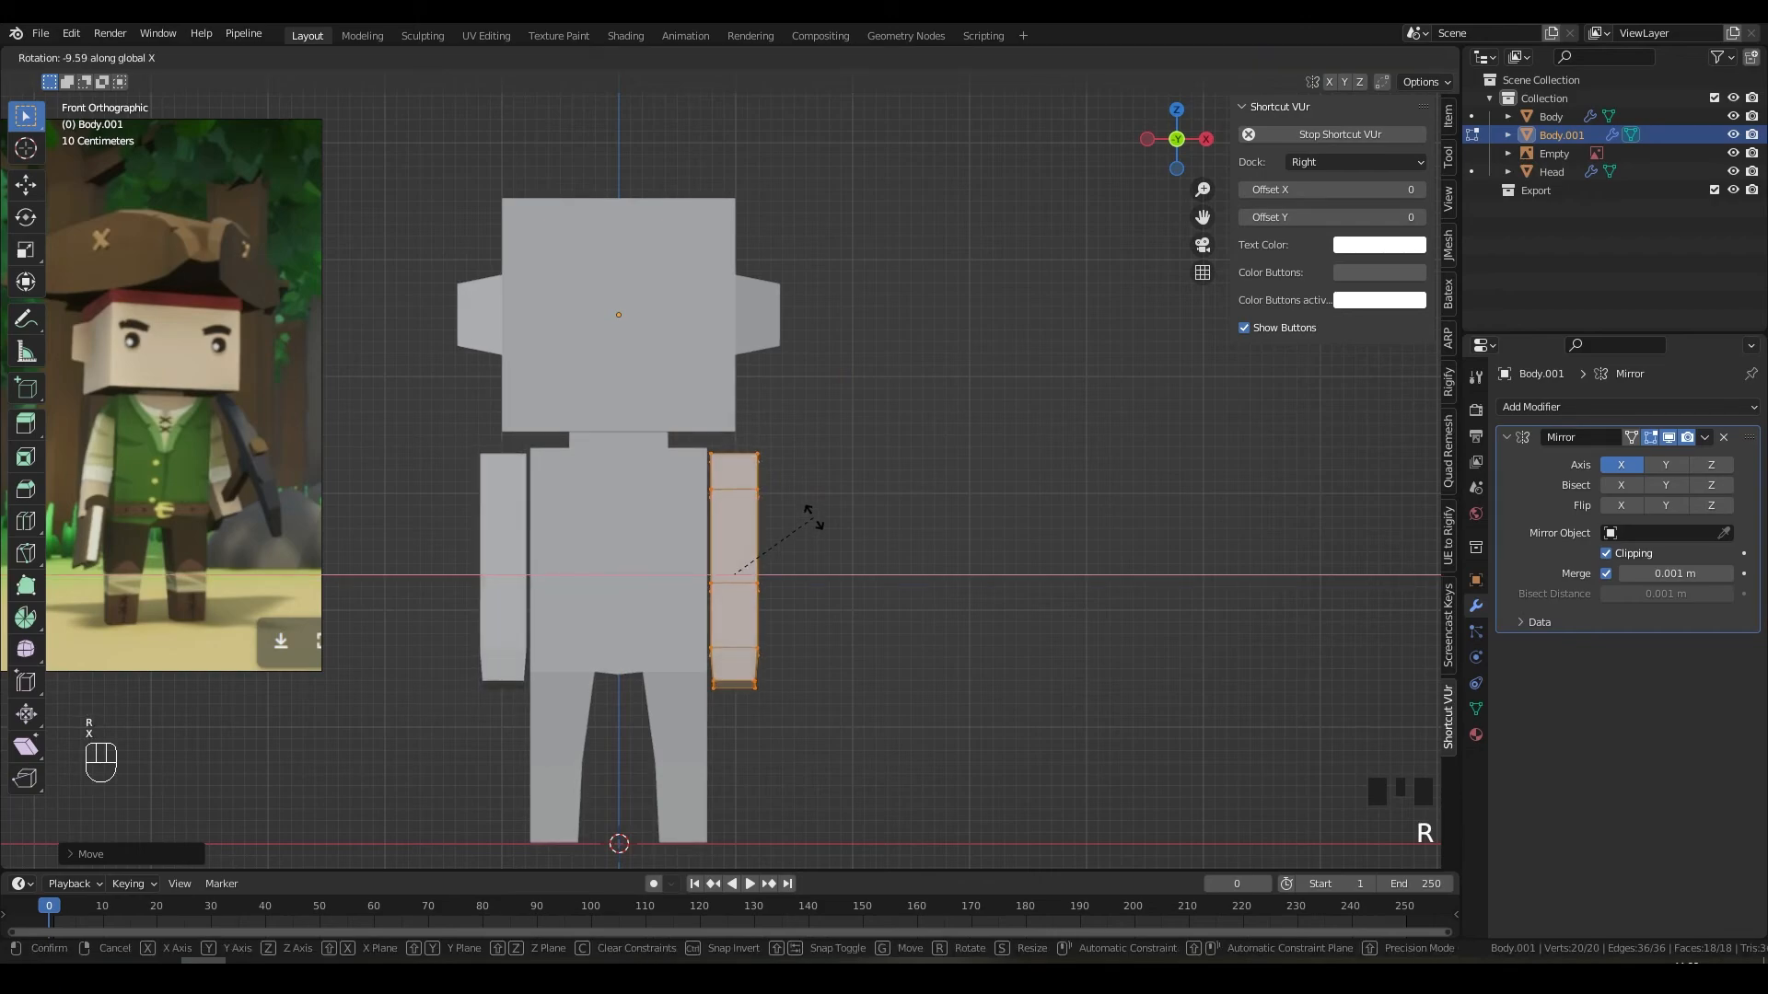
pyautogui.press('y')
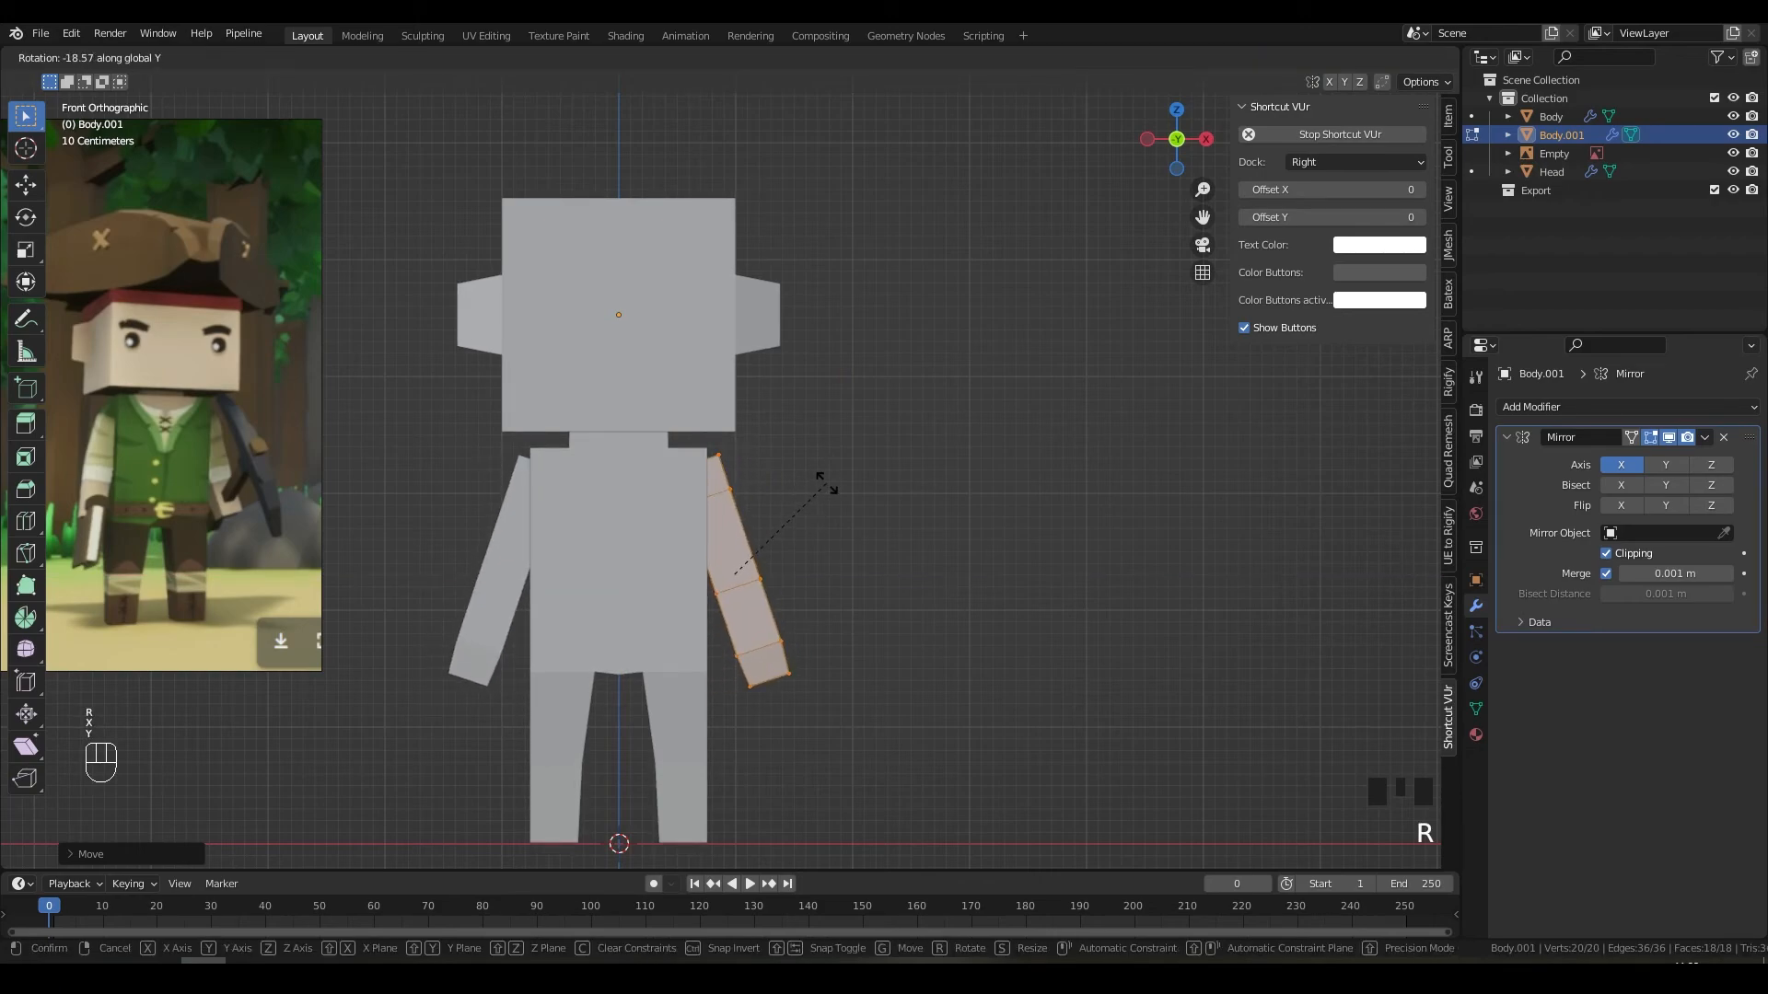
pyautogui.write('45')
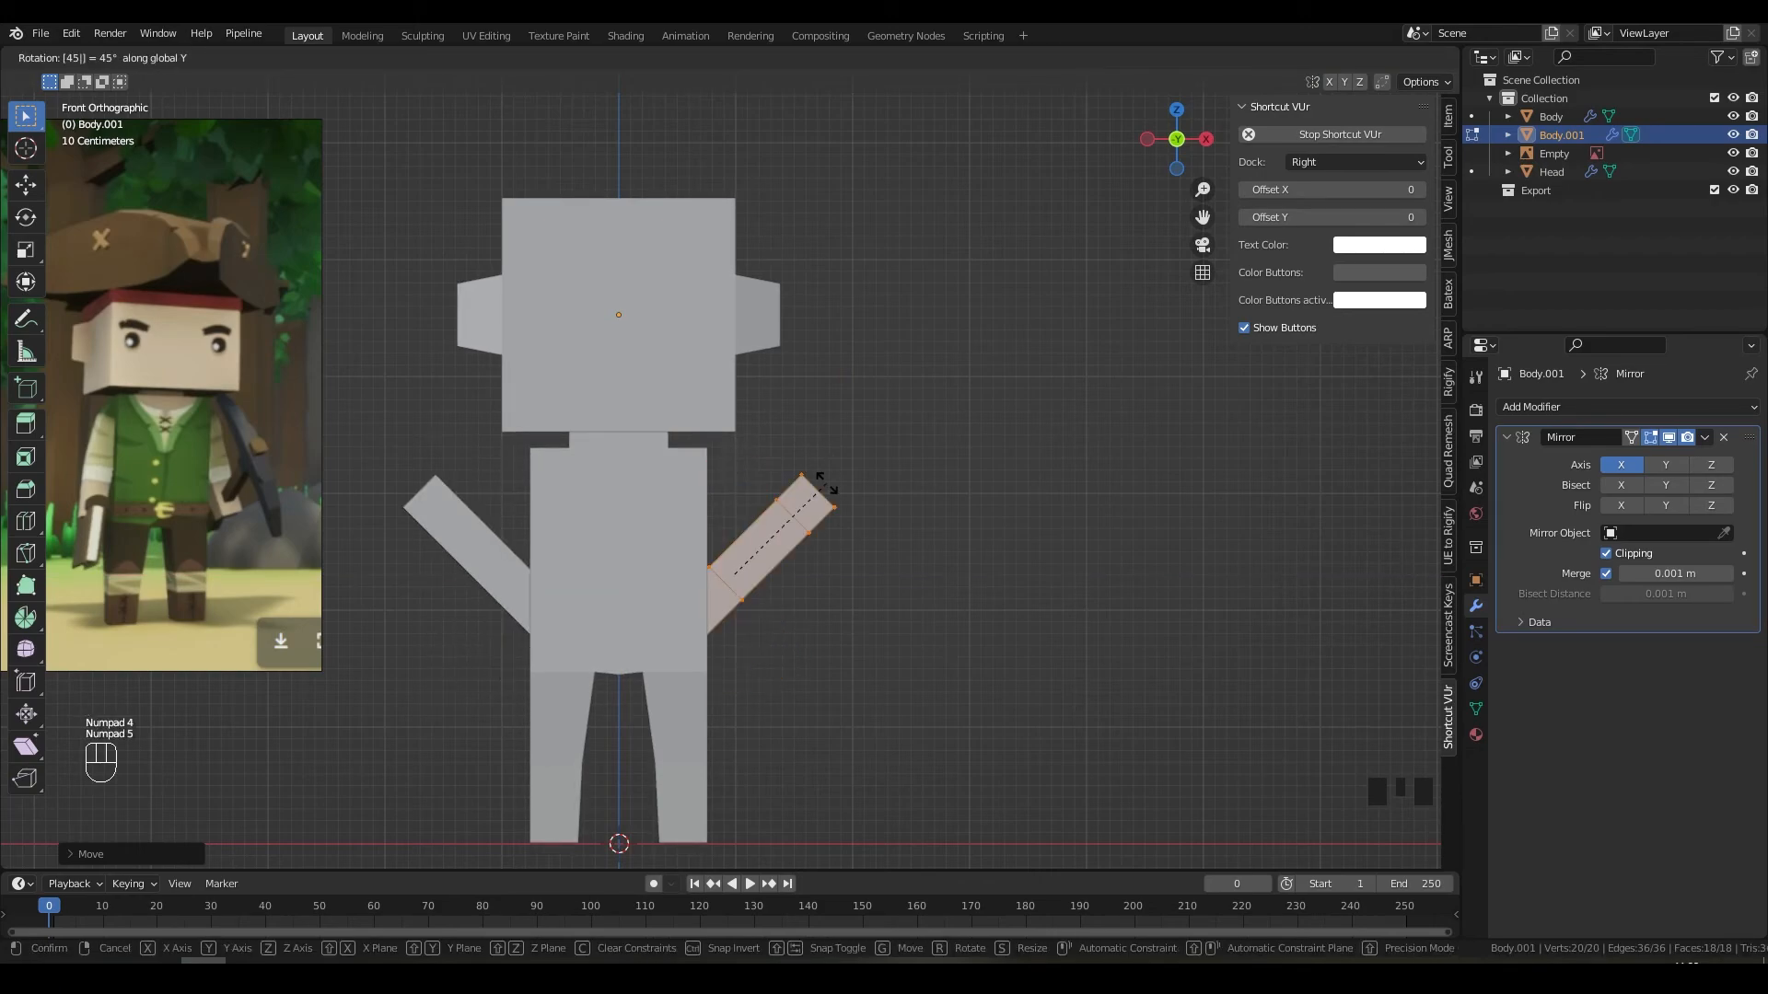
pyautogui.write('-45')
pyautogui.press('KP_Enter')
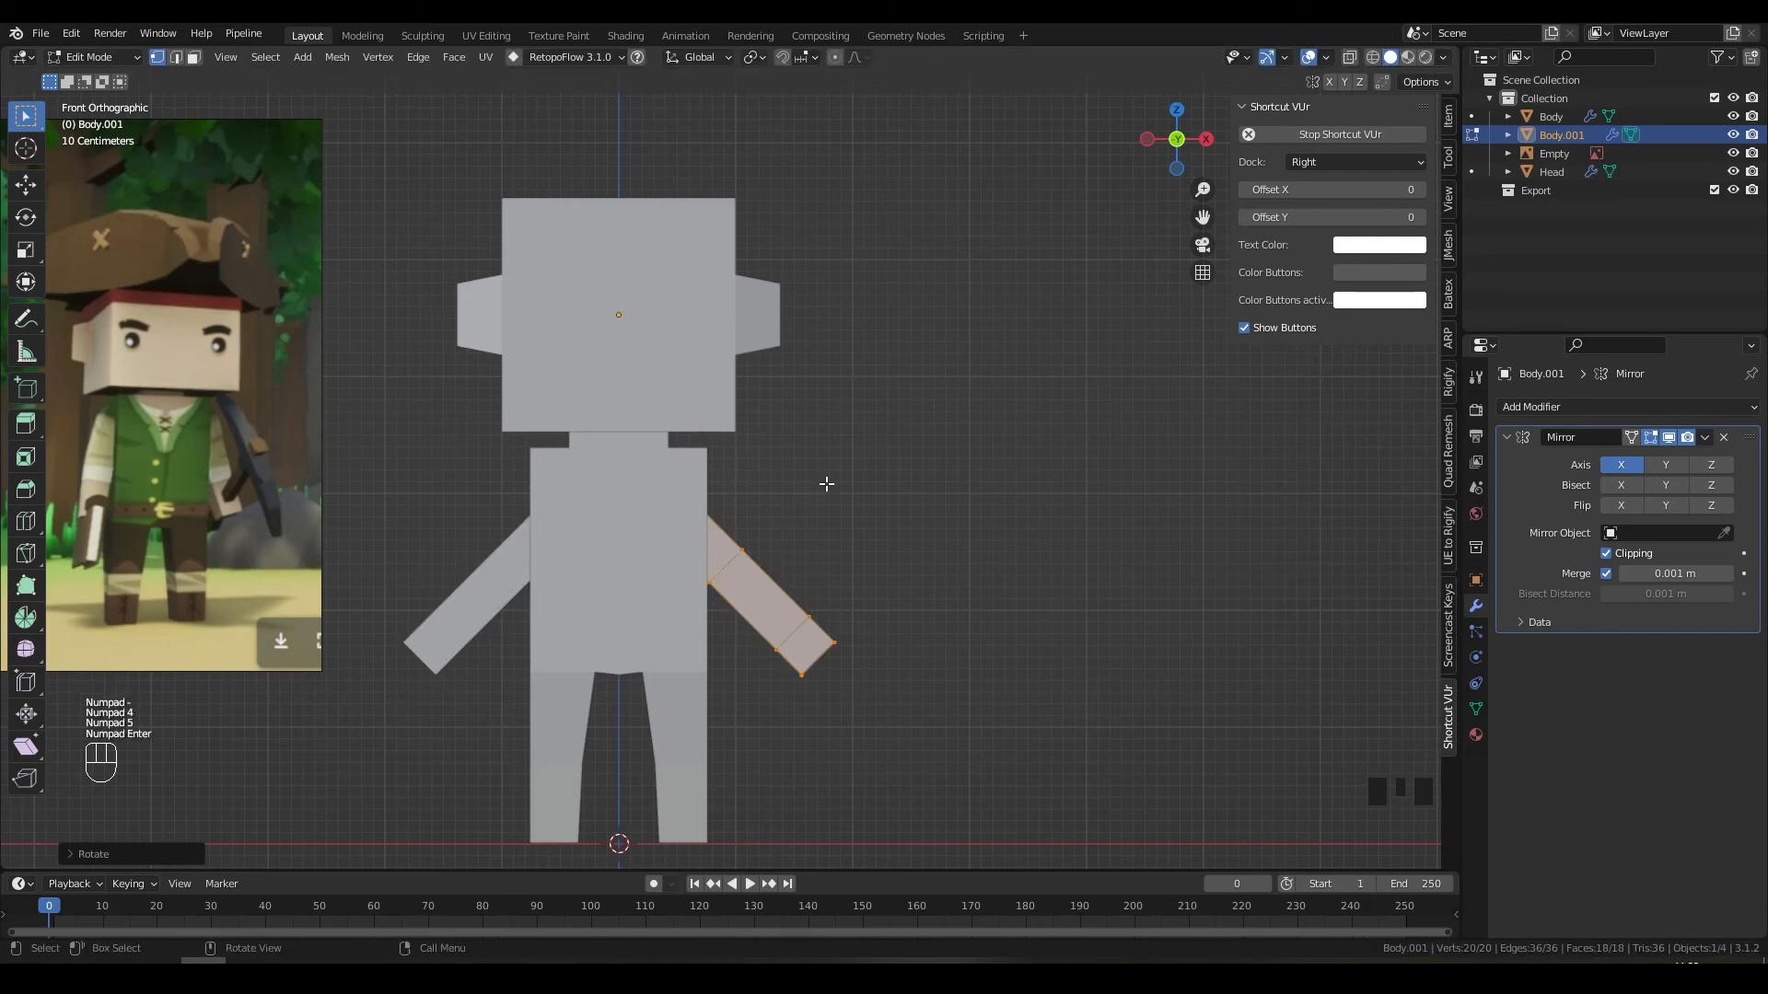
pyautogui.press('g')
pyautogui.click(863, 487)
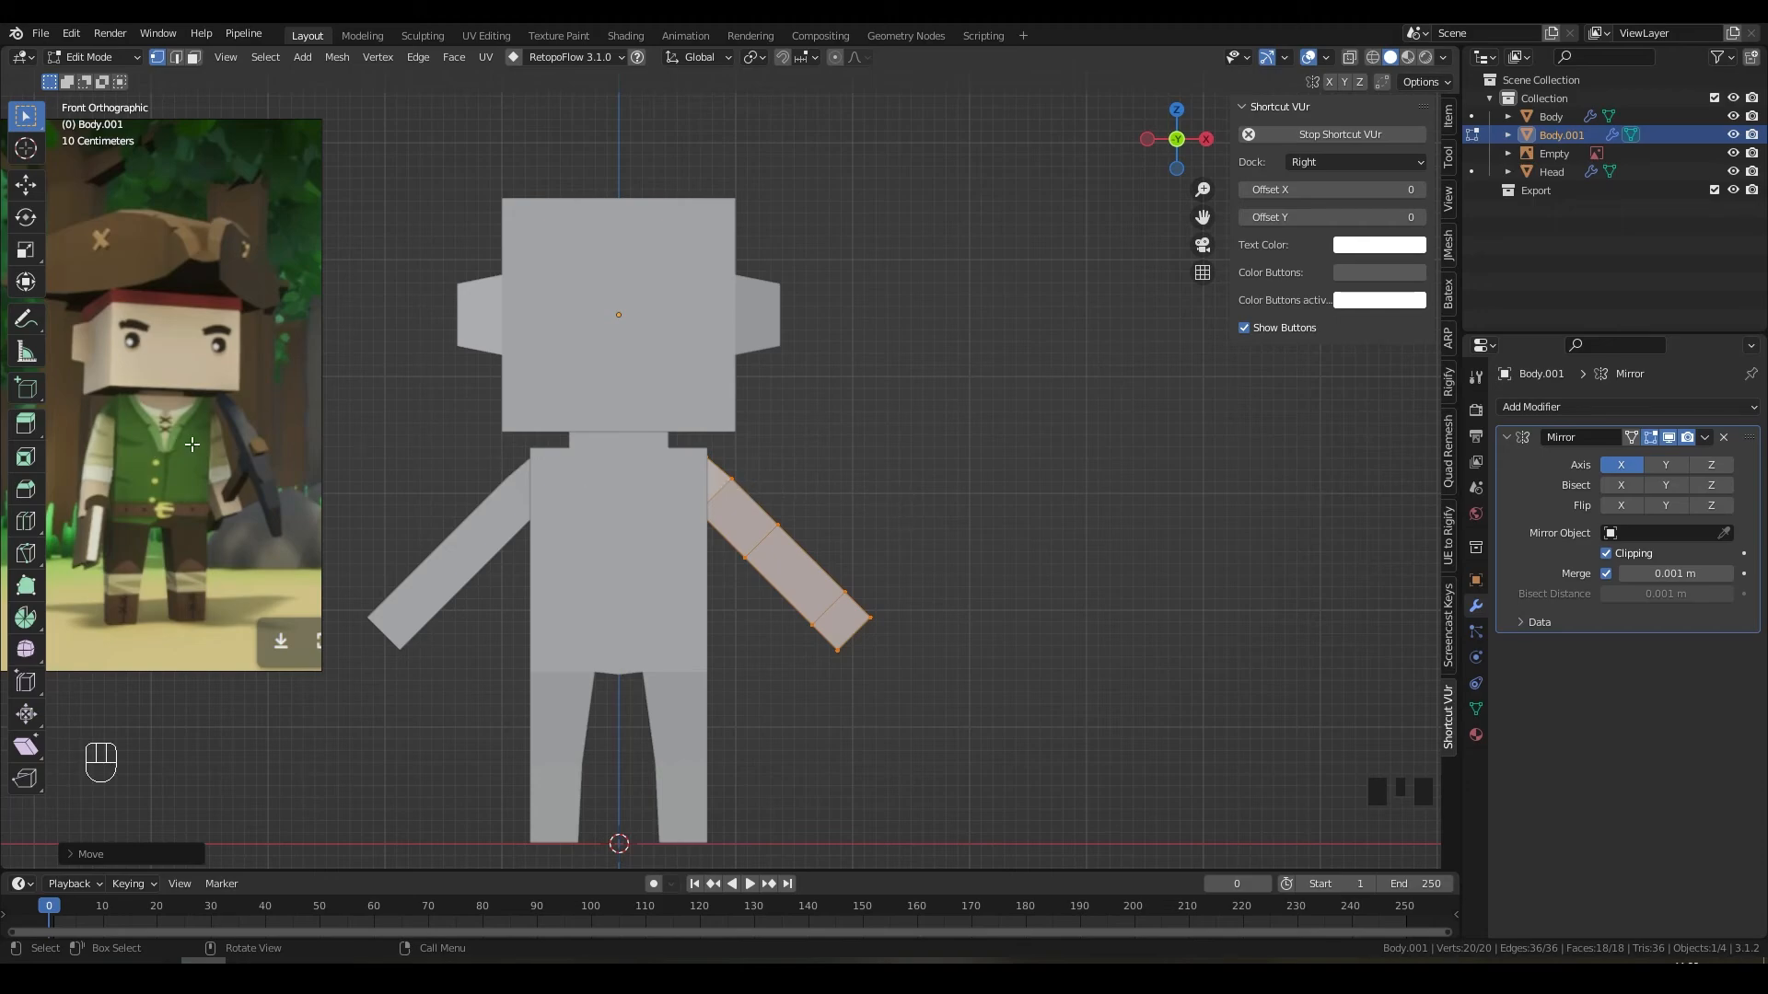
# Step: In Object Mode, compare the angled arms with the reference character's torso
pyautogui.press('Tab')
pyautogui.keyDown('shift'); pyautogui.moveTo(832, 516); pyautogui.dragTo(821, 516, button='middle'); pyautogui.keyUp('shift')
pyautogui.scroll(7, 521, 466)
pyautogui.keyDown('shift'); pyautogui.moveTo(521, 465); pyautogui.dragTo(649, 505, button='middle'); pyautogui.keyUp('shift')
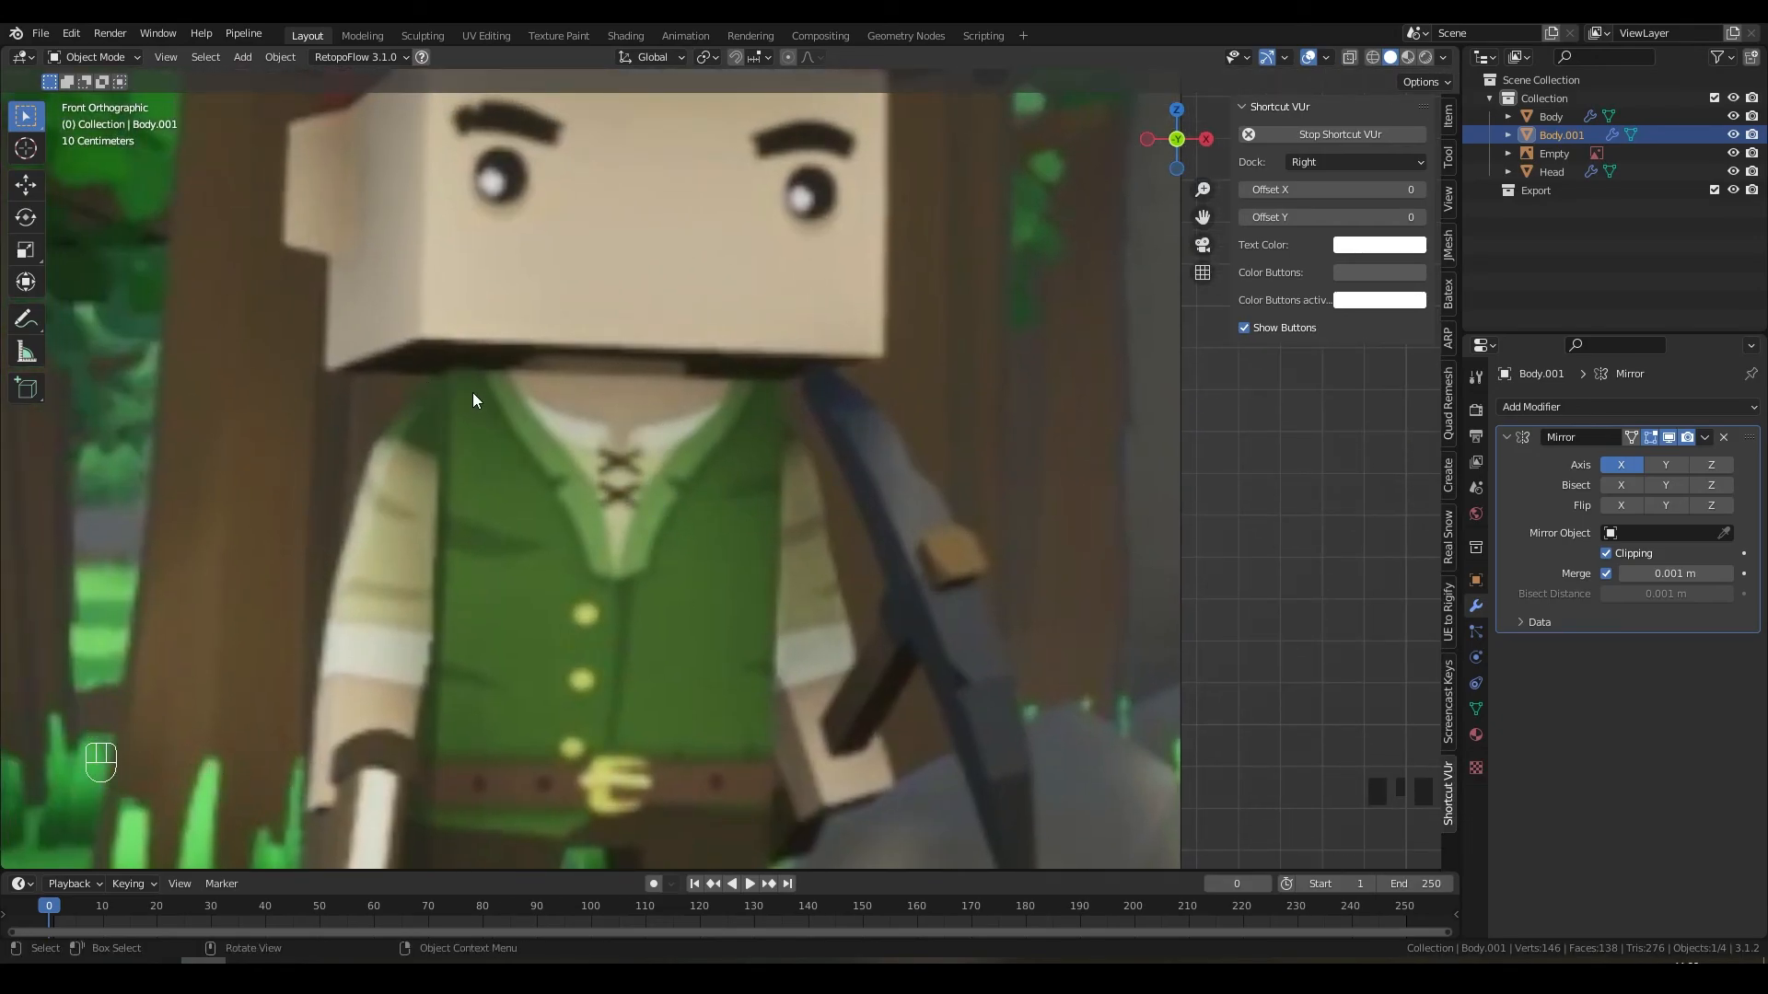
pyautogui.scroll(-5, 499, 416)
pyautogui.keyDown('shift'); pyautogui.moveTo(550, 440); pyautogui.dragTo(933, 501, button='middle'); pyautogui.keyUp('shift')
pyautogui.scroll(3, 772, 529)
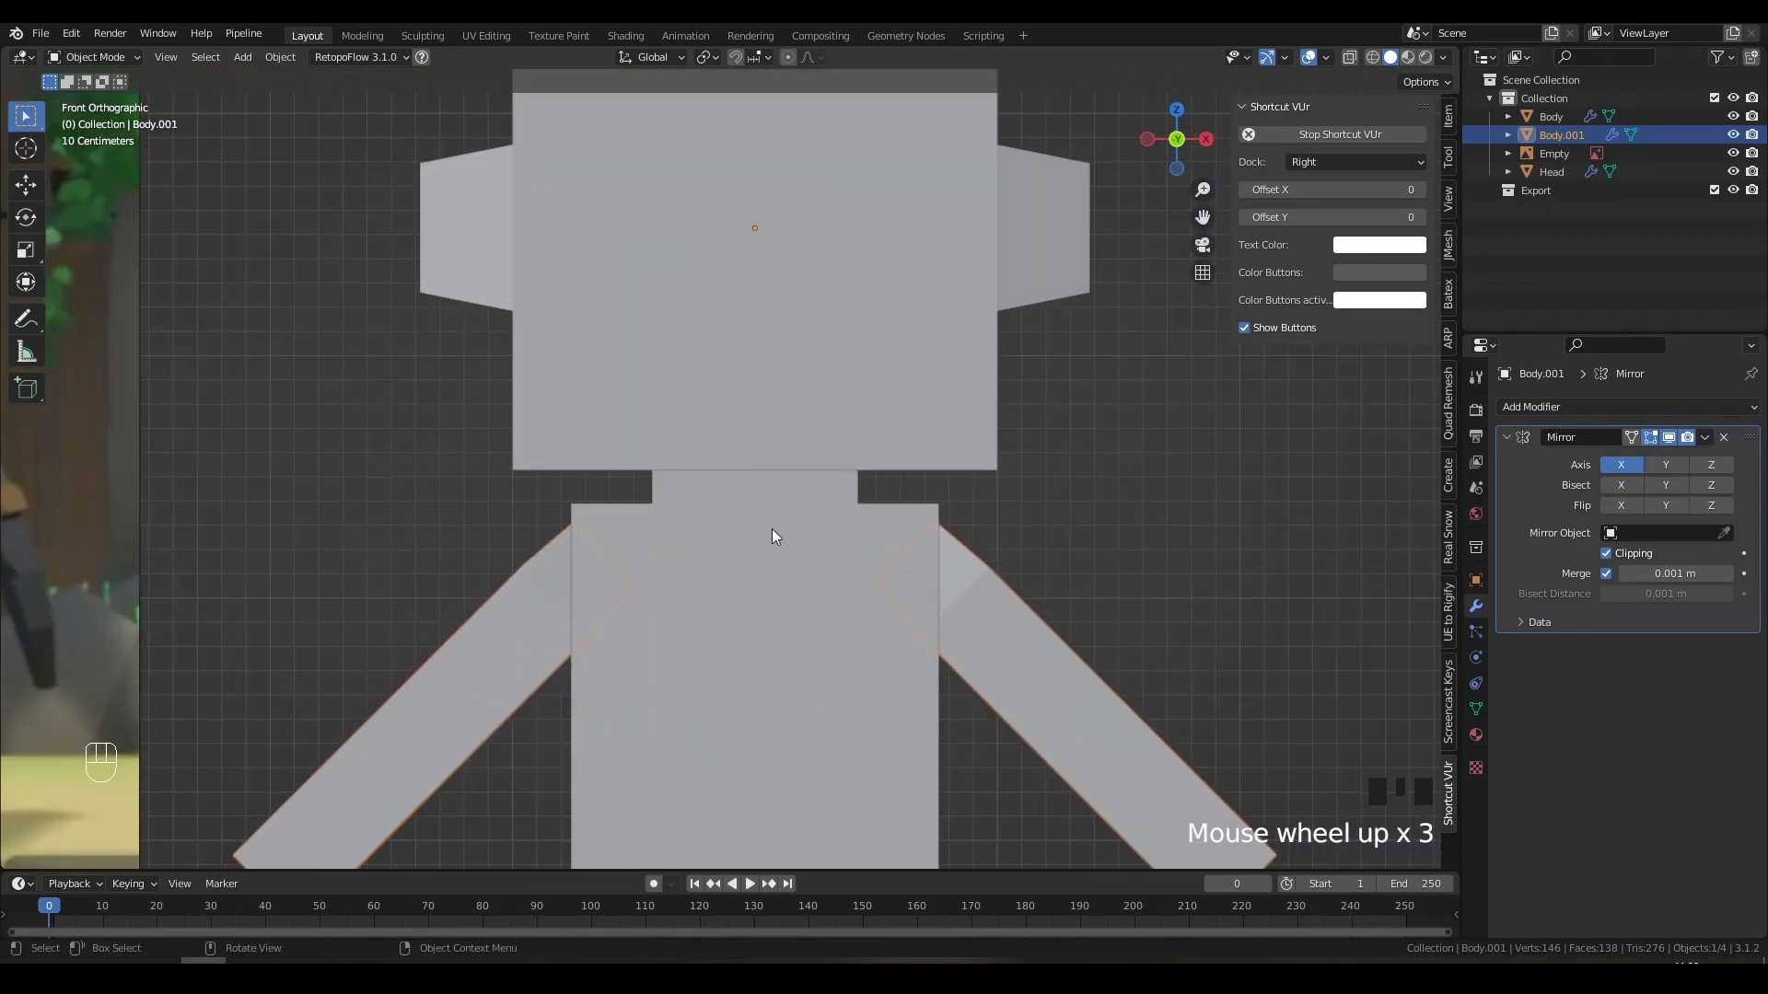
pyautogui.moveTo(772, 529); pyautogui.dragTo(677, 536, button='middle')
# Step: Raise the arms slightly along Z, then return to Object Mode facing the front
pyautogui.press('Tab')
pyautogui.press('g')
pyautogui.press('z')
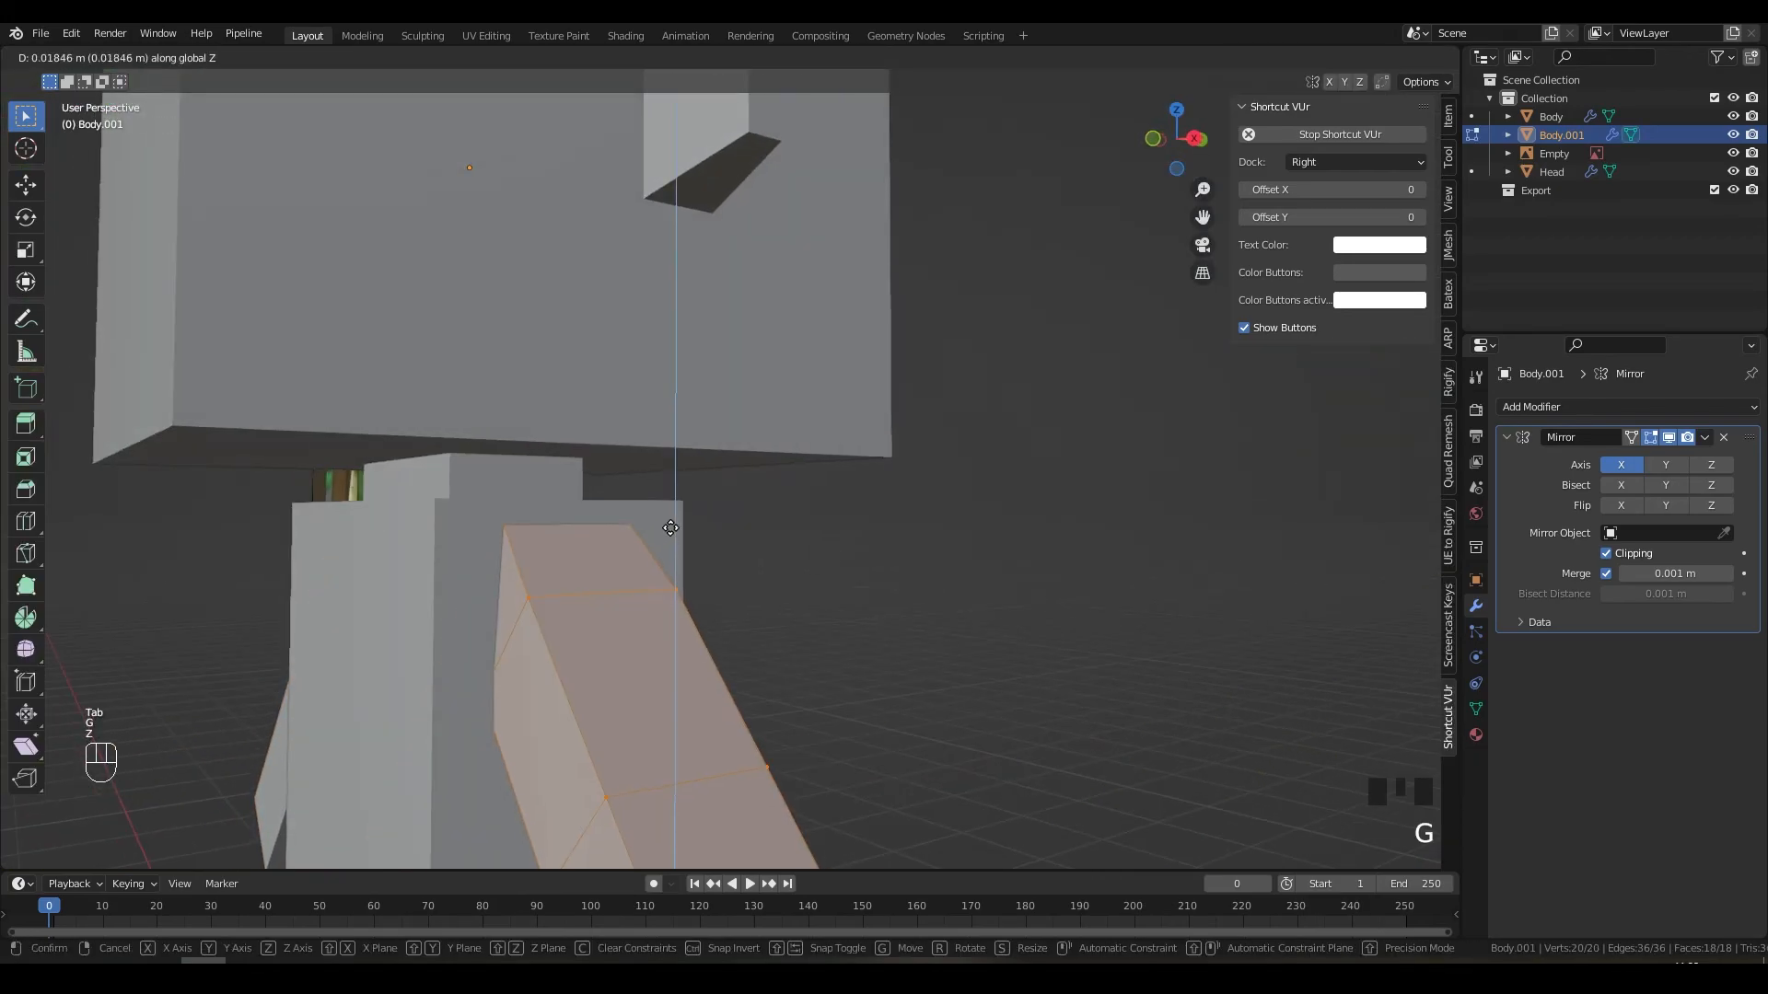
pyautogui.click(659, 526)
pyautogui.press('g')
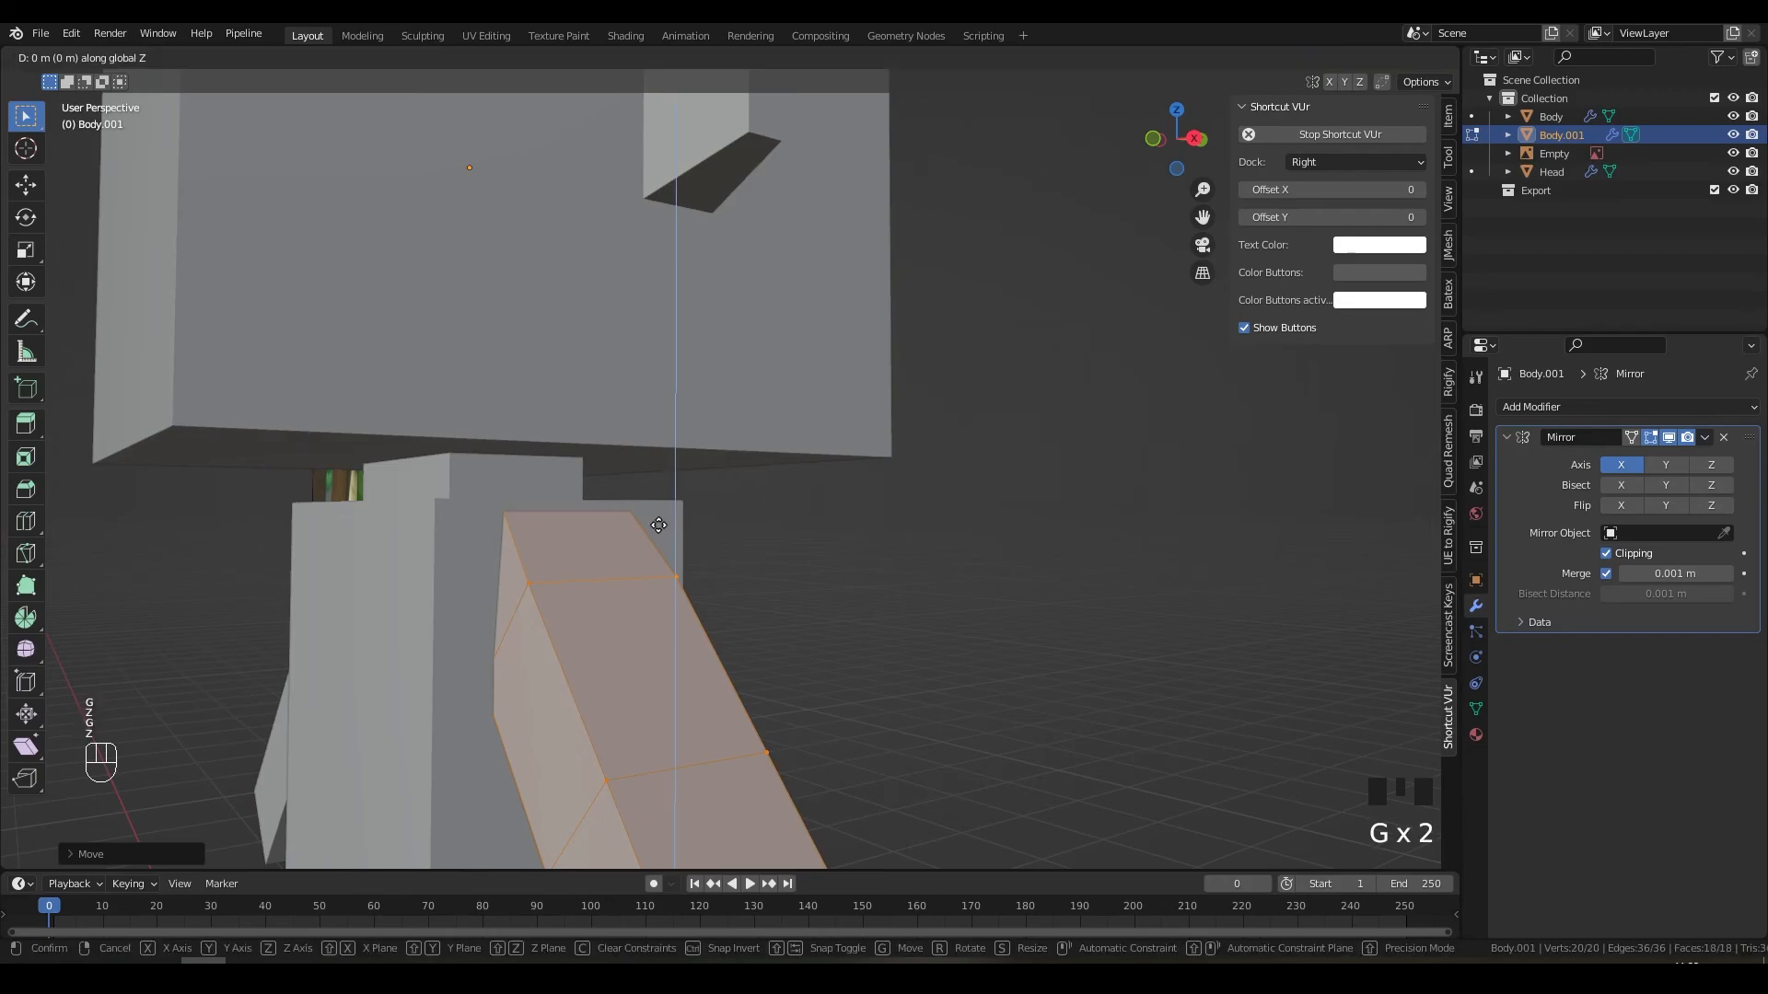
pyautogui.press('Tab')
pyautogui.moveTo(656, 522); pyautogui.dragTo(816, 513, button='middle')
pyautogui.scroll(-4, 970, 522)
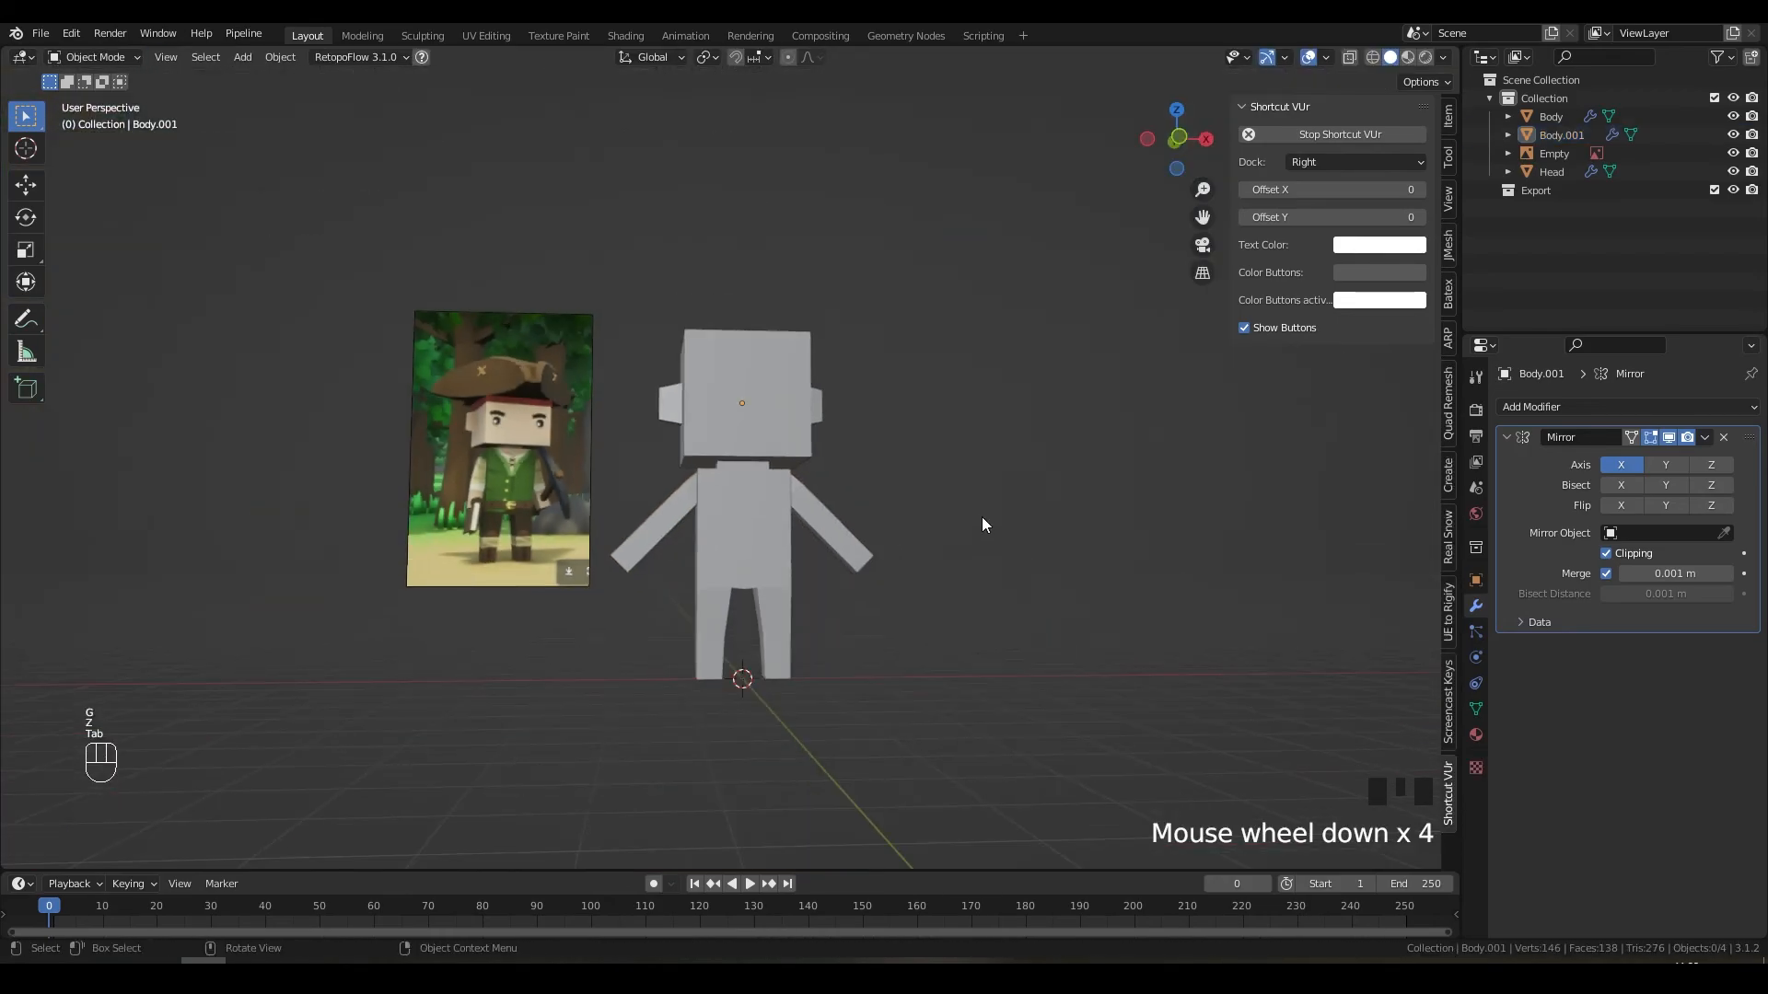
# Step: Orbit, pan and zoom to compare the whole character with the reference image
pyautogui.moveTo(981, 516); pyautogui.dragTo(865, 522, button='middle')
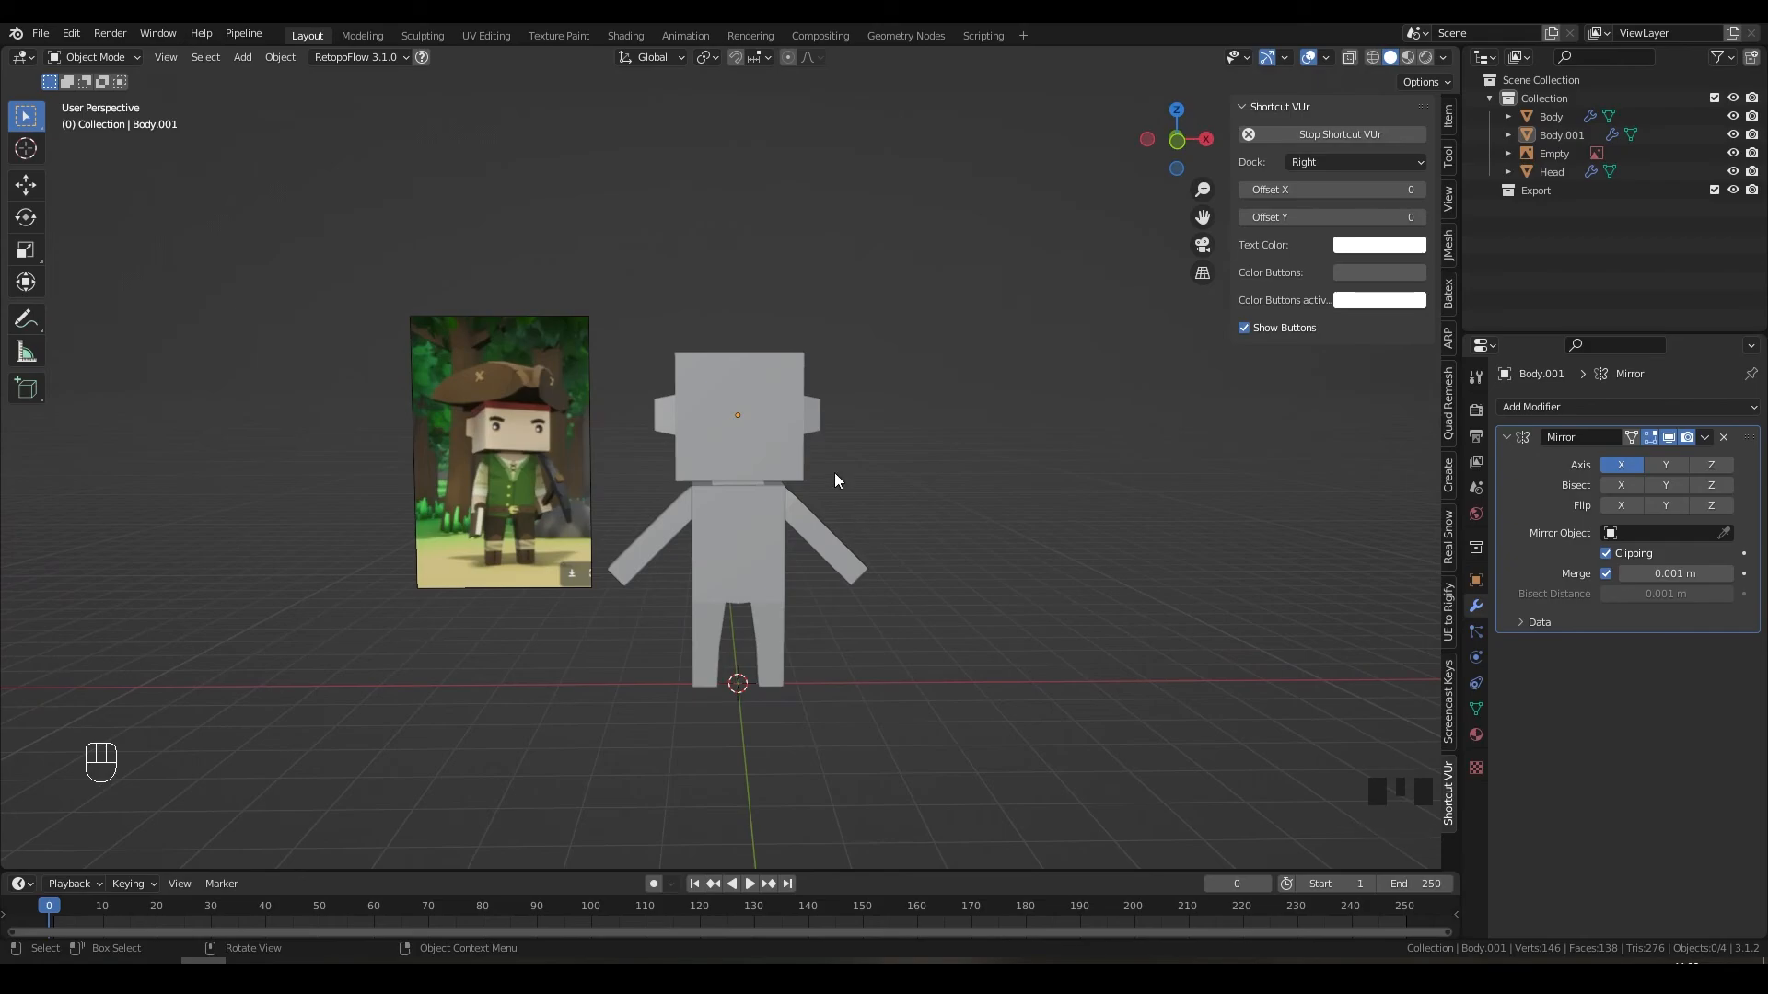
pyautogui.scroll(6, 439, 417)
pyautogui.keyDown('shift'); pyautogui.moveTo(302, 423); pyautogui.dragTo(678, 479, button='middle'); pyautogui.keyUp('shift')
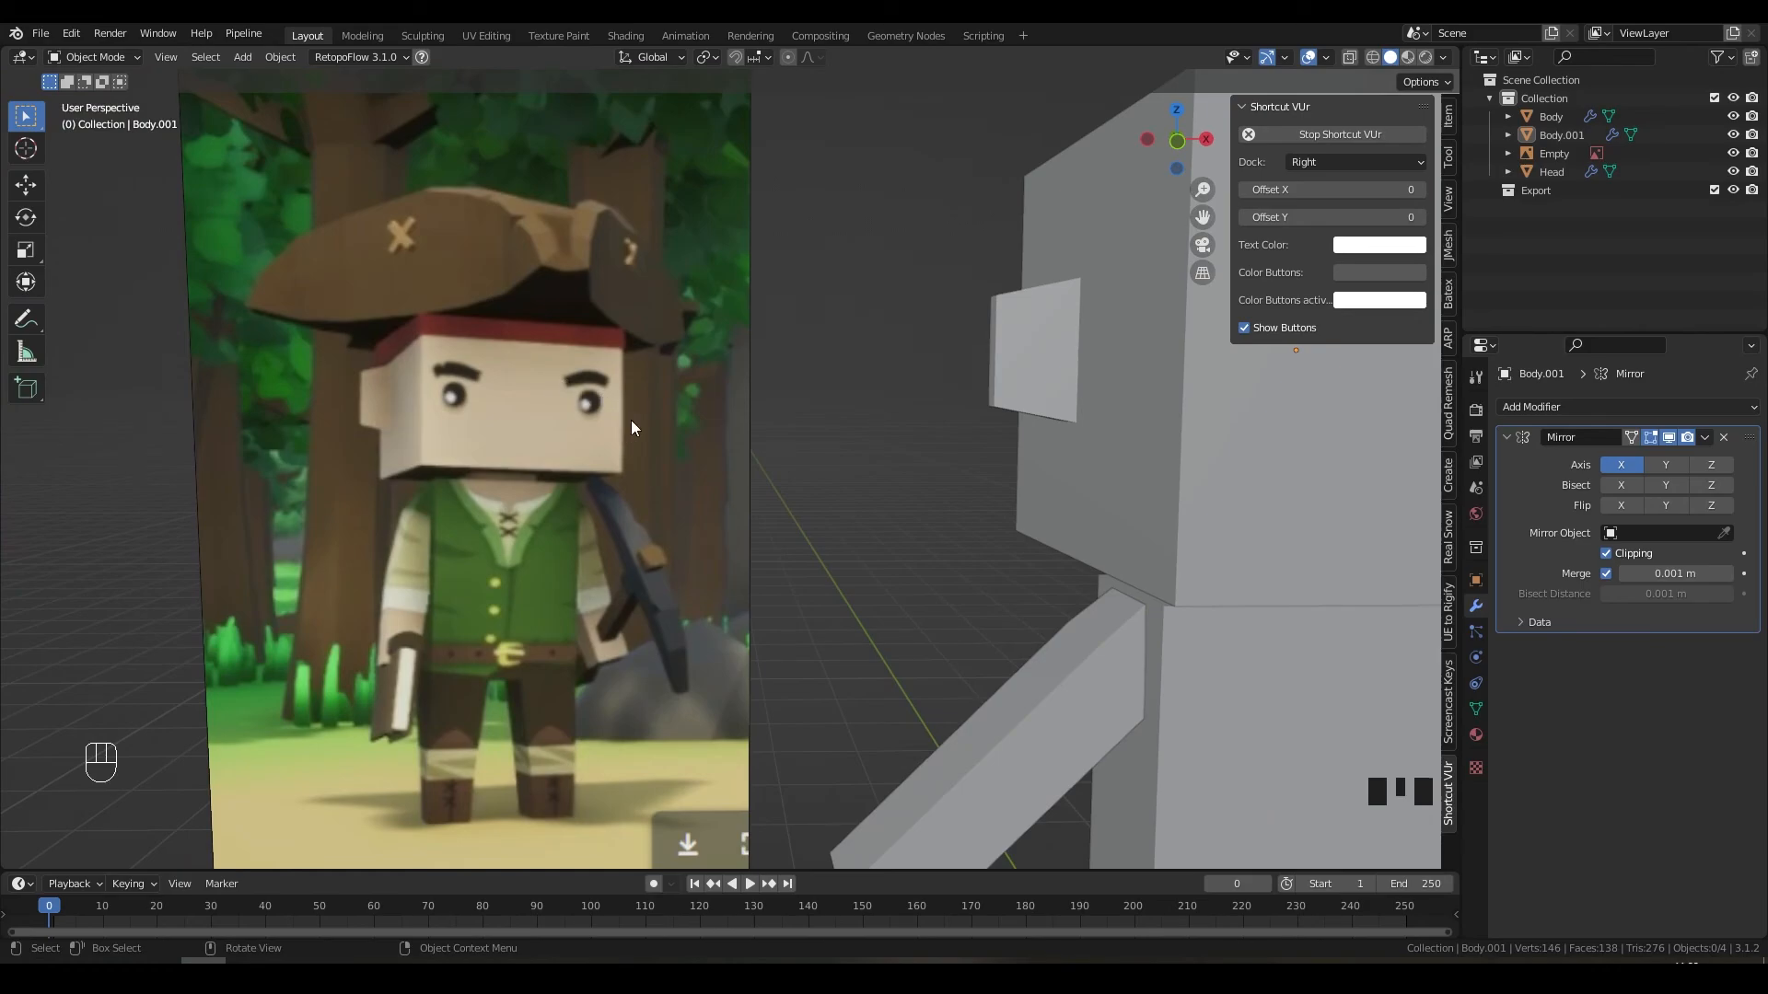
pyautogui.scroll(-4, 626, 417)
pyautogui.keyDown('shift'); pyautogui.moveTo(957, 451); pyautogui.dragTo(914, 483, button='middle'); pyautogui.keyUp('shift')
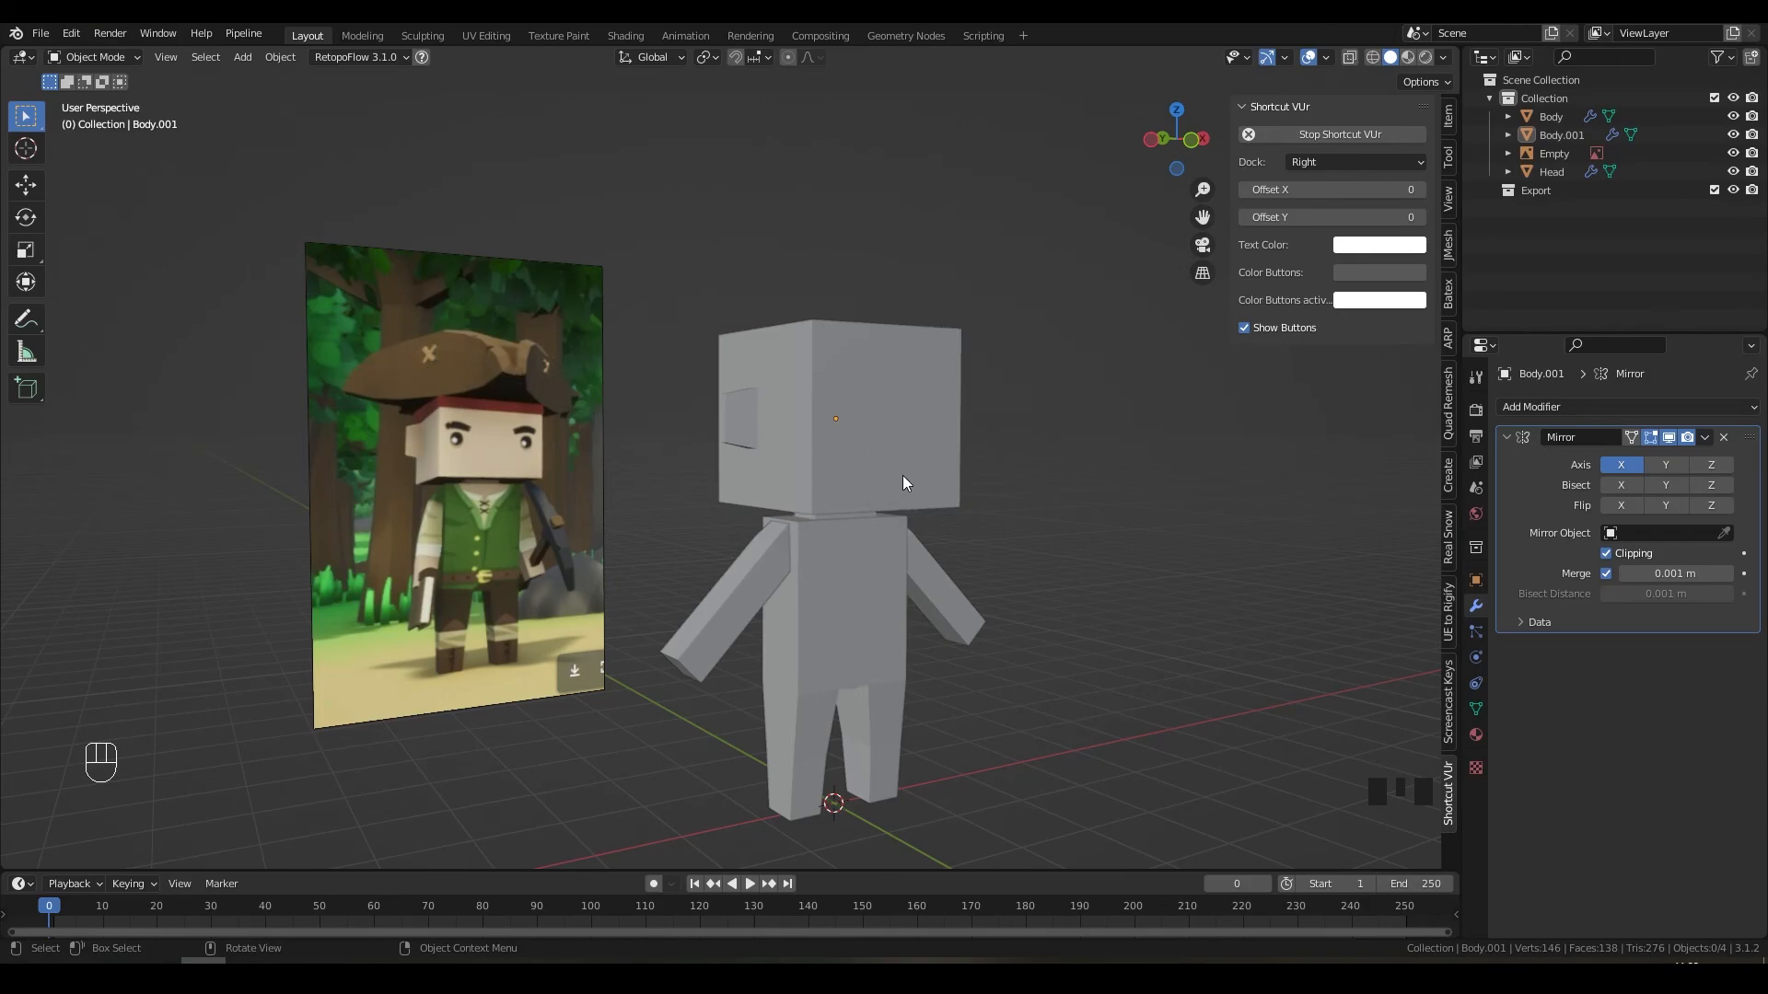
pyautogui.moveTo(903, 475); pyautogui.dragTo(868, 475, button='middle')
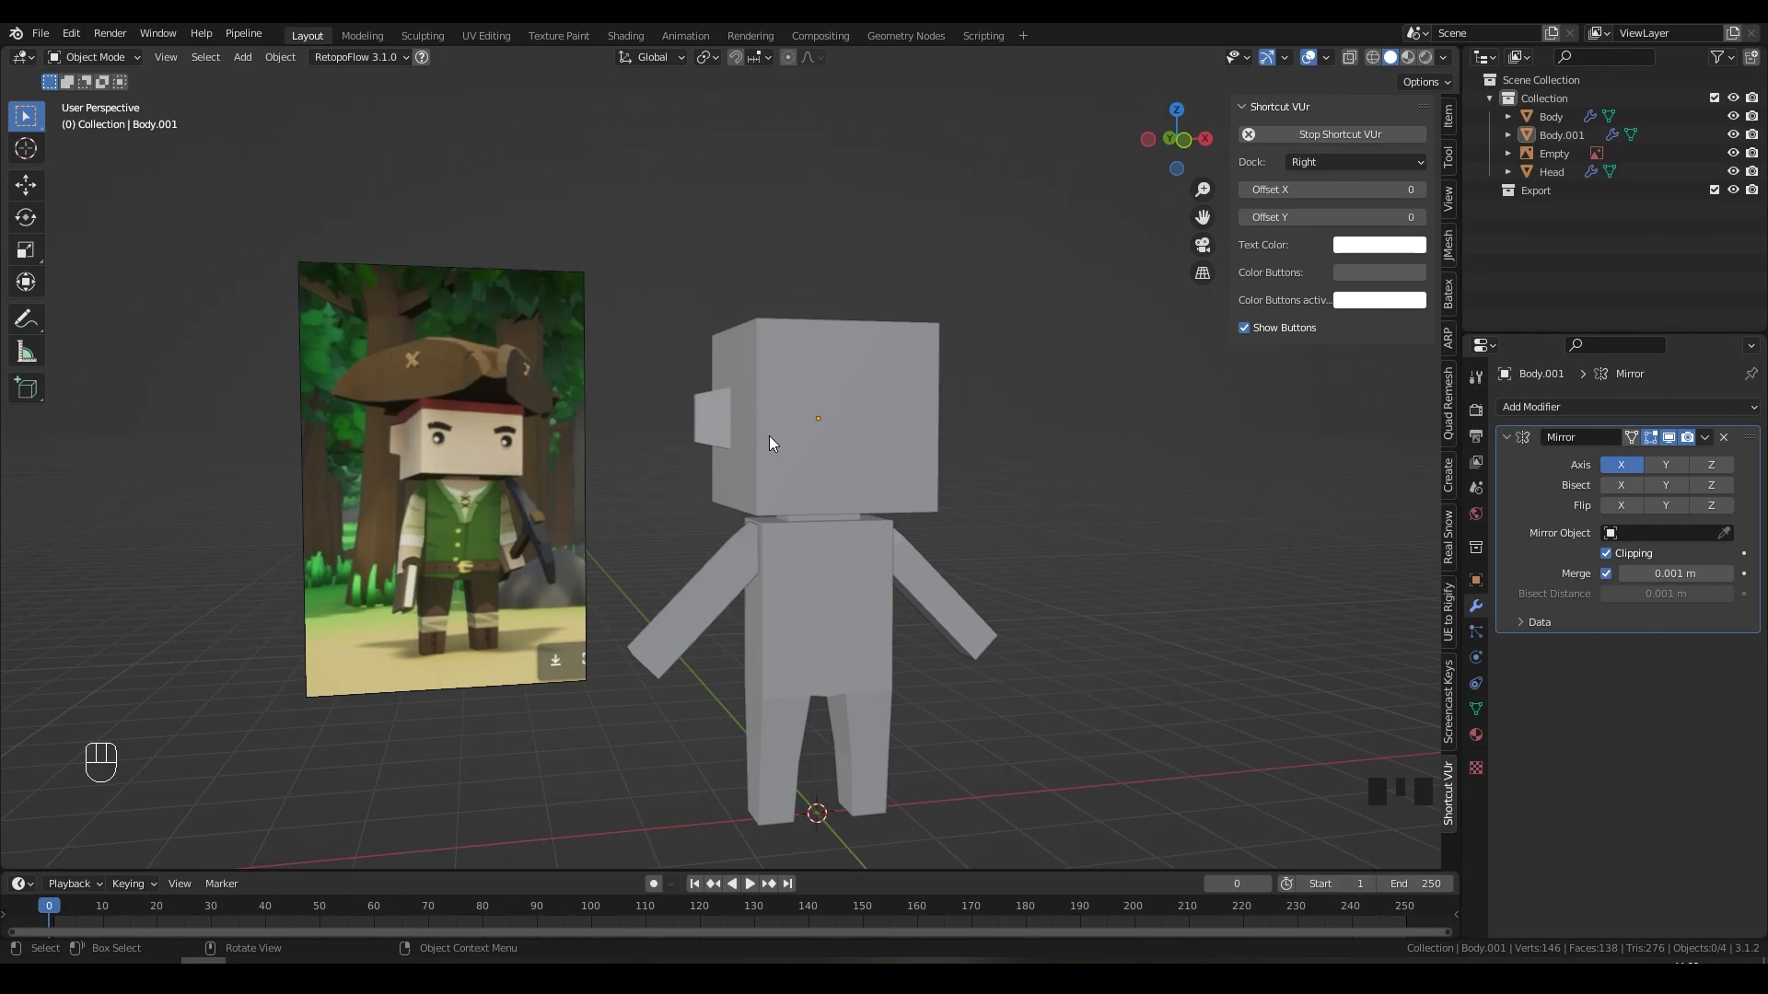
# Step: Inspect the Head, Body and Body.001 objects one by one, then deselect everything
pyautogui.click(799, 433)
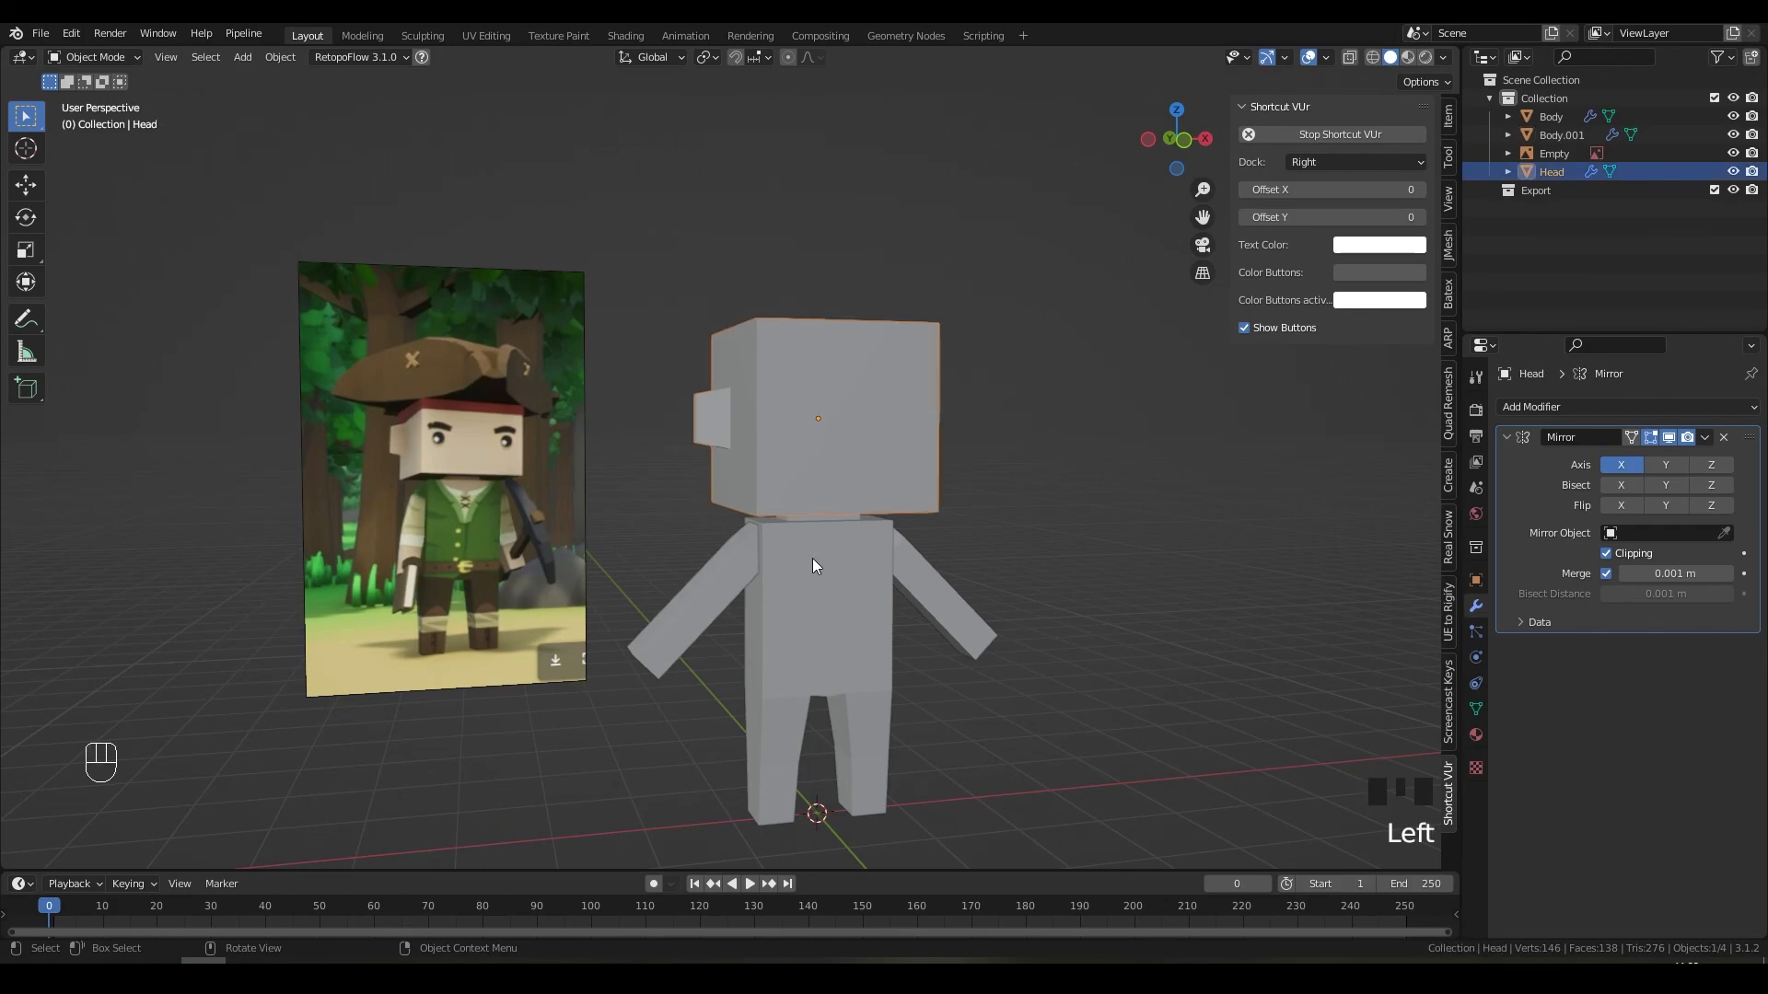
pyautogui.click(771, 586)
pyautogui.click(731, 588)
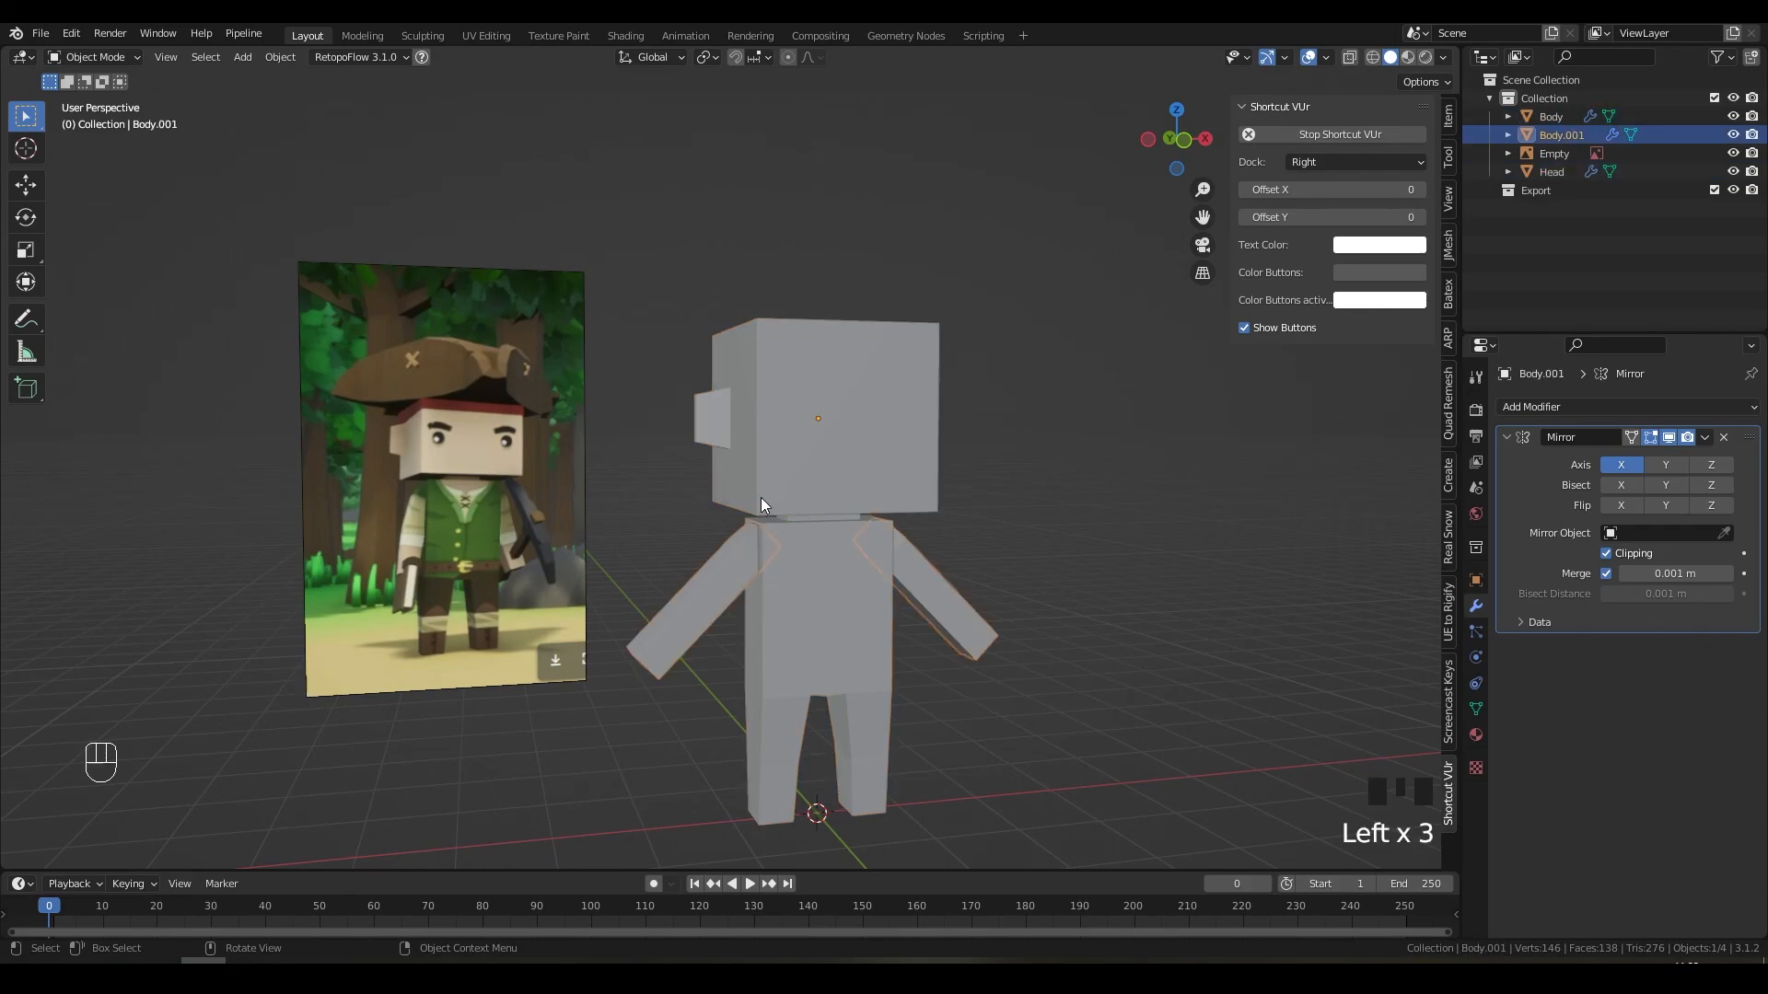
pyautogui.scroll(1, 812, 418)
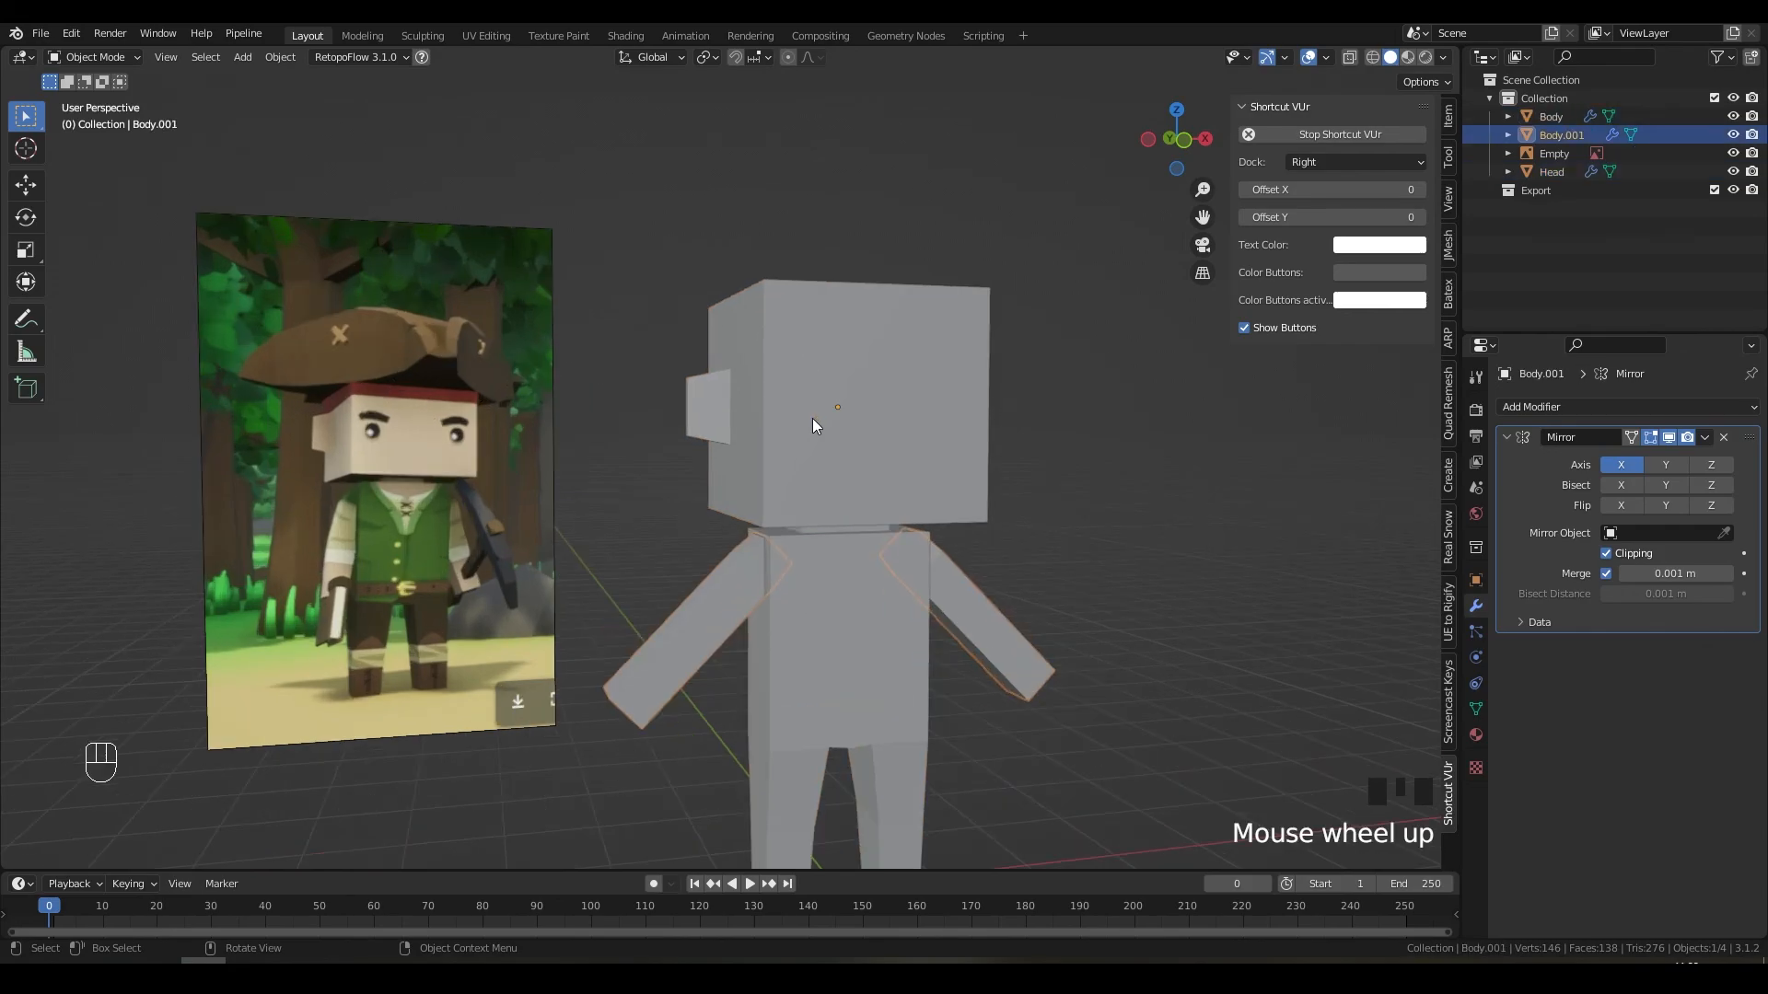
pyautogui.keyDown('shift'); pyautogui.moveTo(930, 536); pyautogui.dragTo(920, 464, button='middle'); pyautogui.keyUp('shift')
pyautogui.click(993, 465)
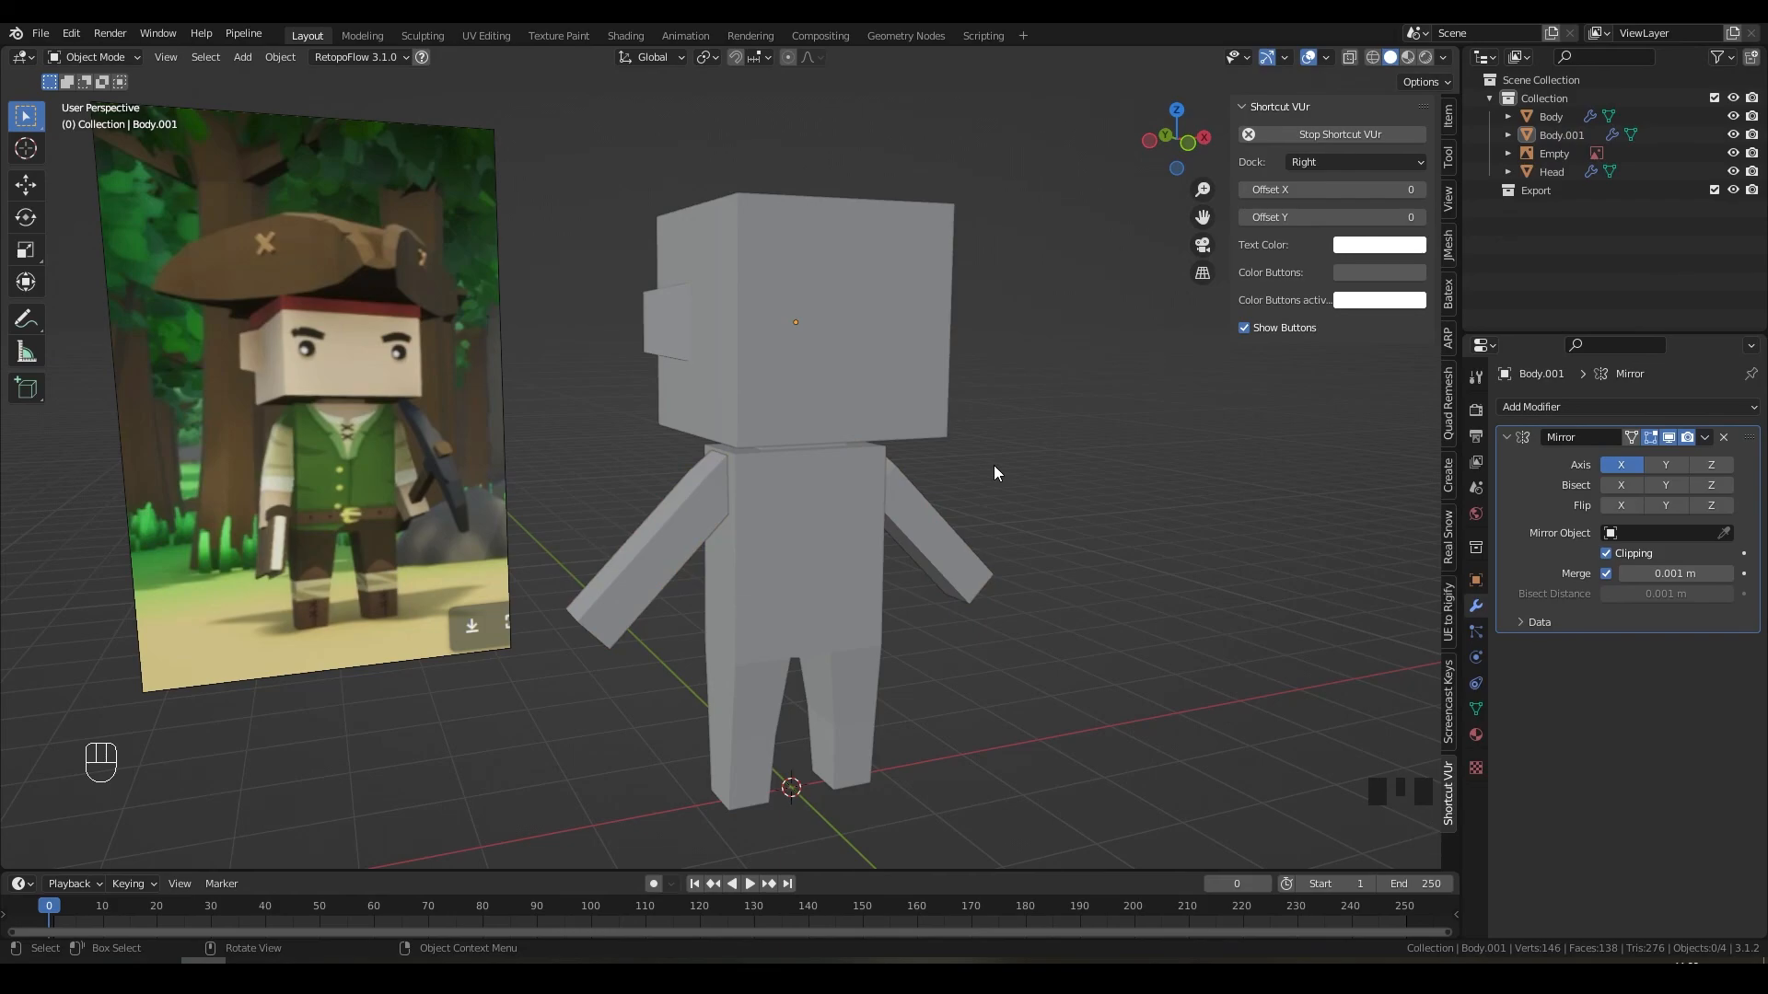
# Step: Orbit to a near-front view and save the file as CourseCharacter.blend
pyautogui.moveTo(1005, 466)
pyautogui.mouseDown(button='middle')
pyautogui.moveTo(947, 471)
pyautogui.moveTo(1027, 480)
pyautogui.mouseUp(button='middle')
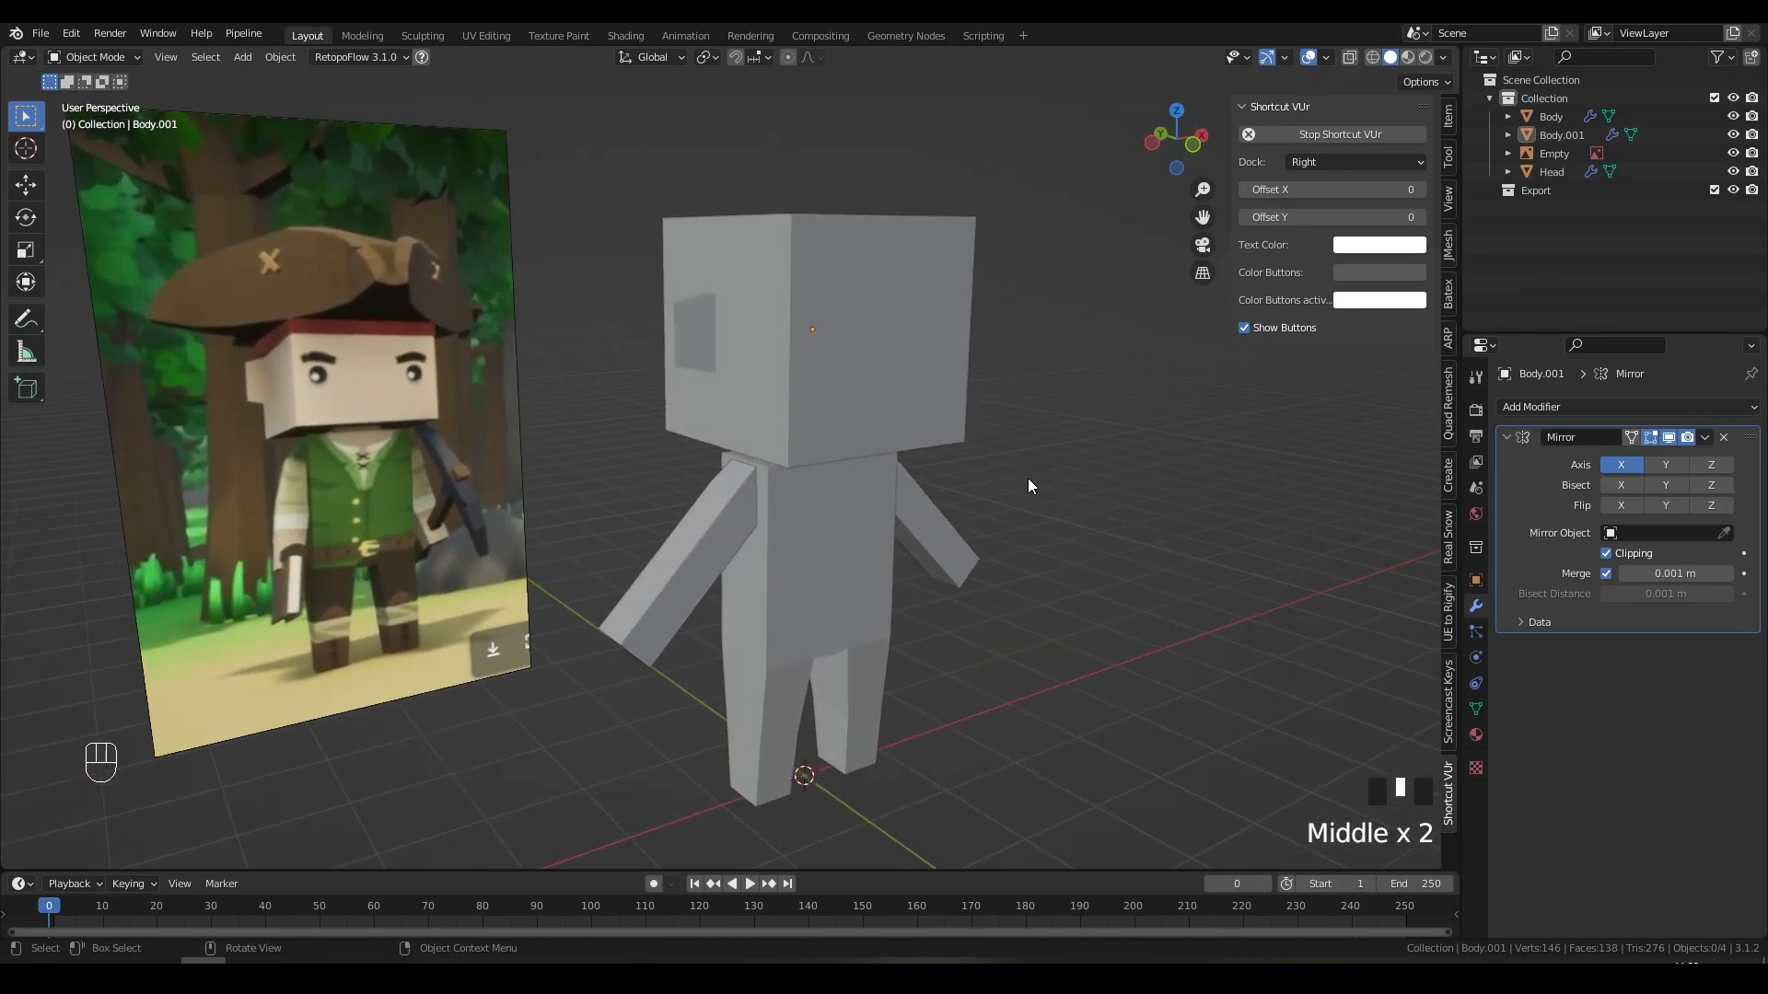
pyautogui.moveTo(908, 482); pyautogui.dragTo(955, 489, button='middle')
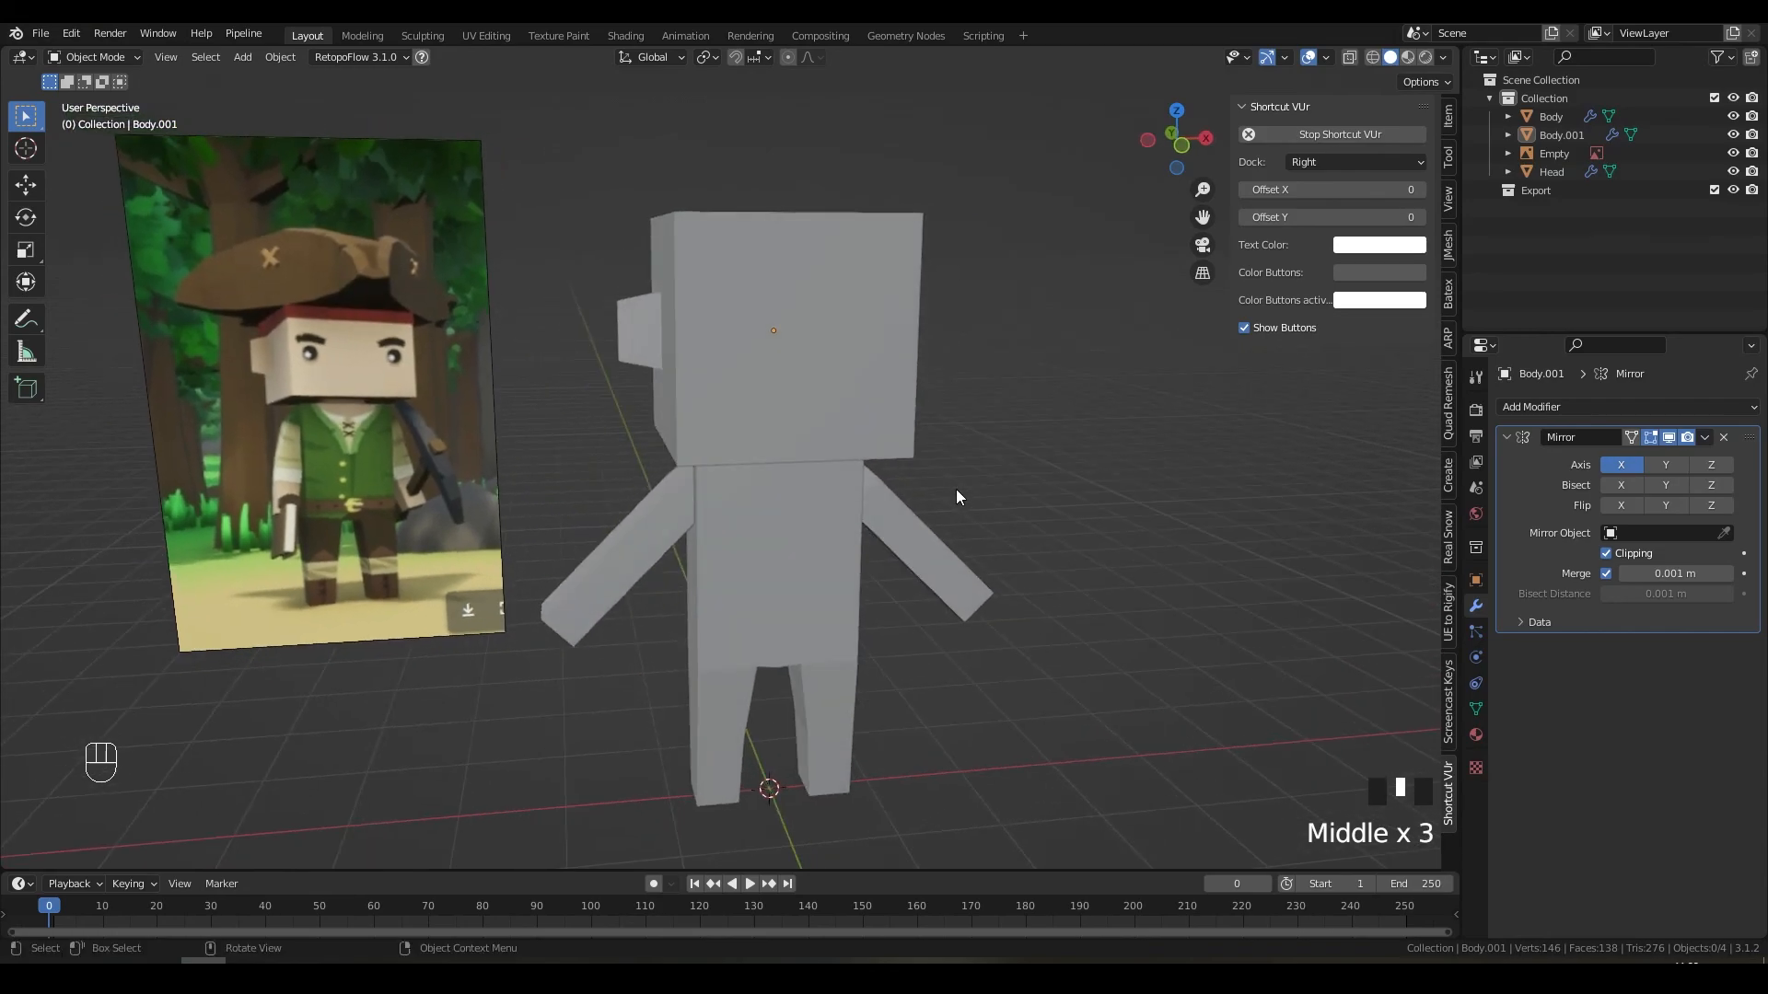
pyautogui.hotkey('ctrl', 's')
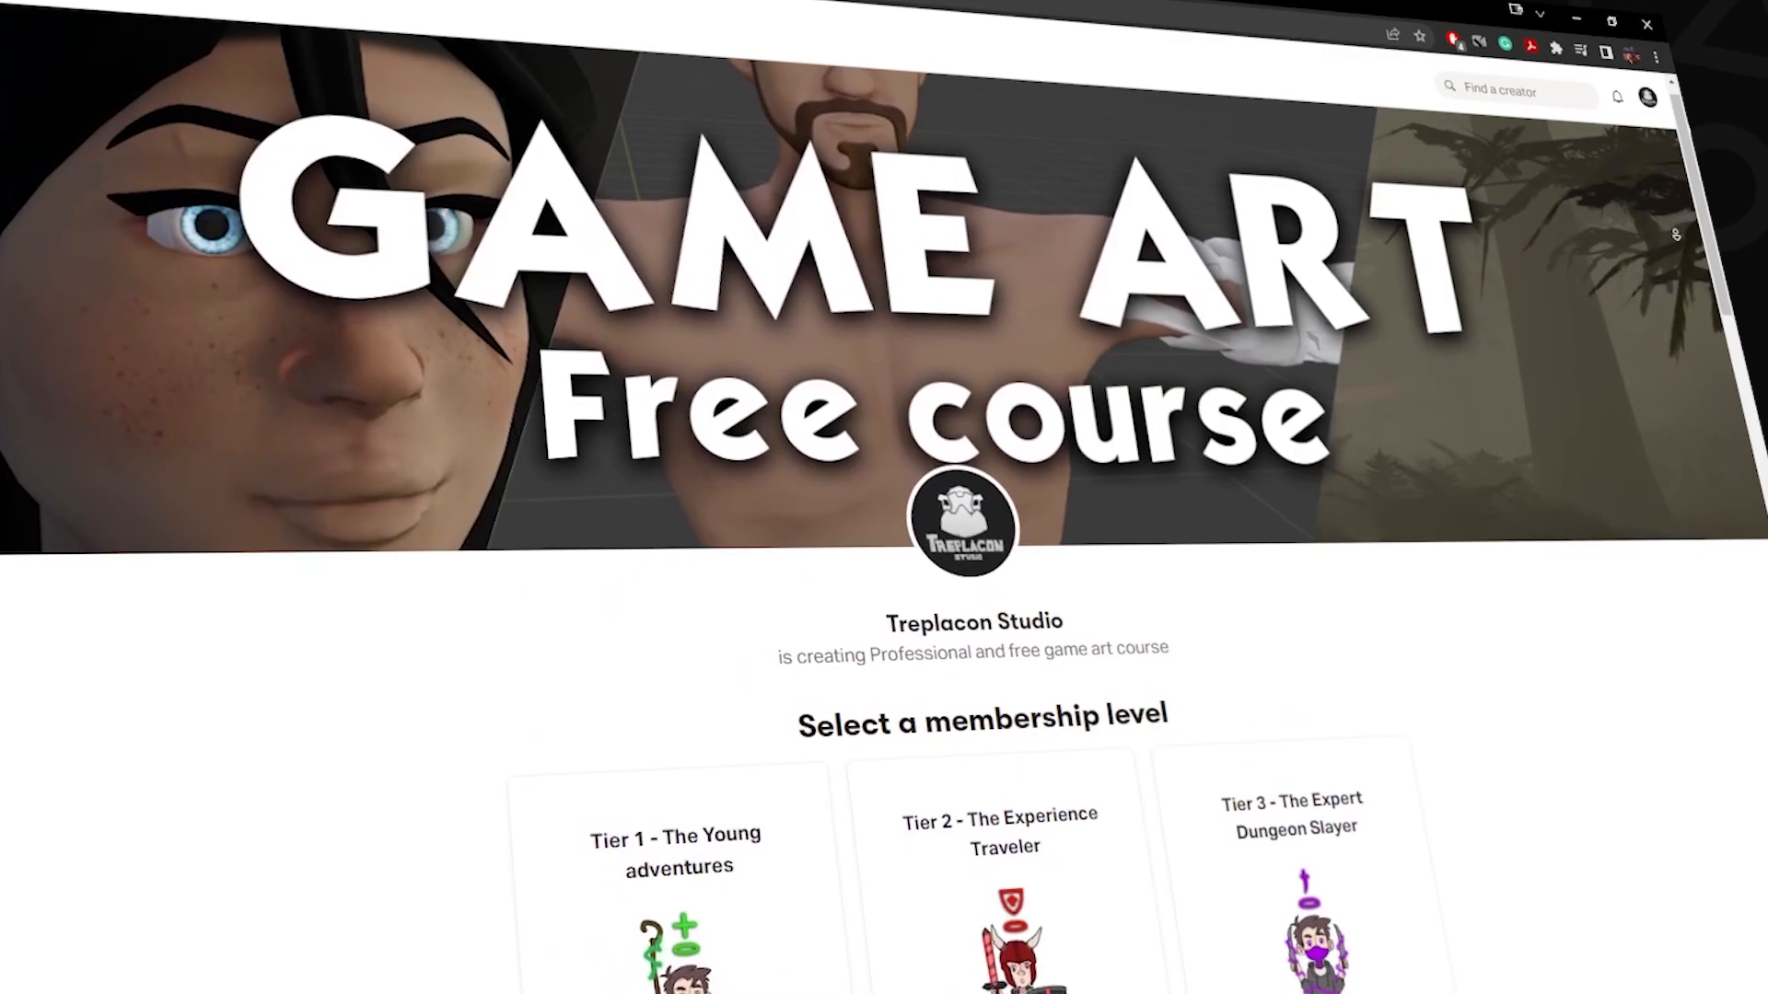
# Step: Scroll past the tier cards and Share/Follow buttons to the About my project section
pyautogui.scroll(-5, 1700, 234)
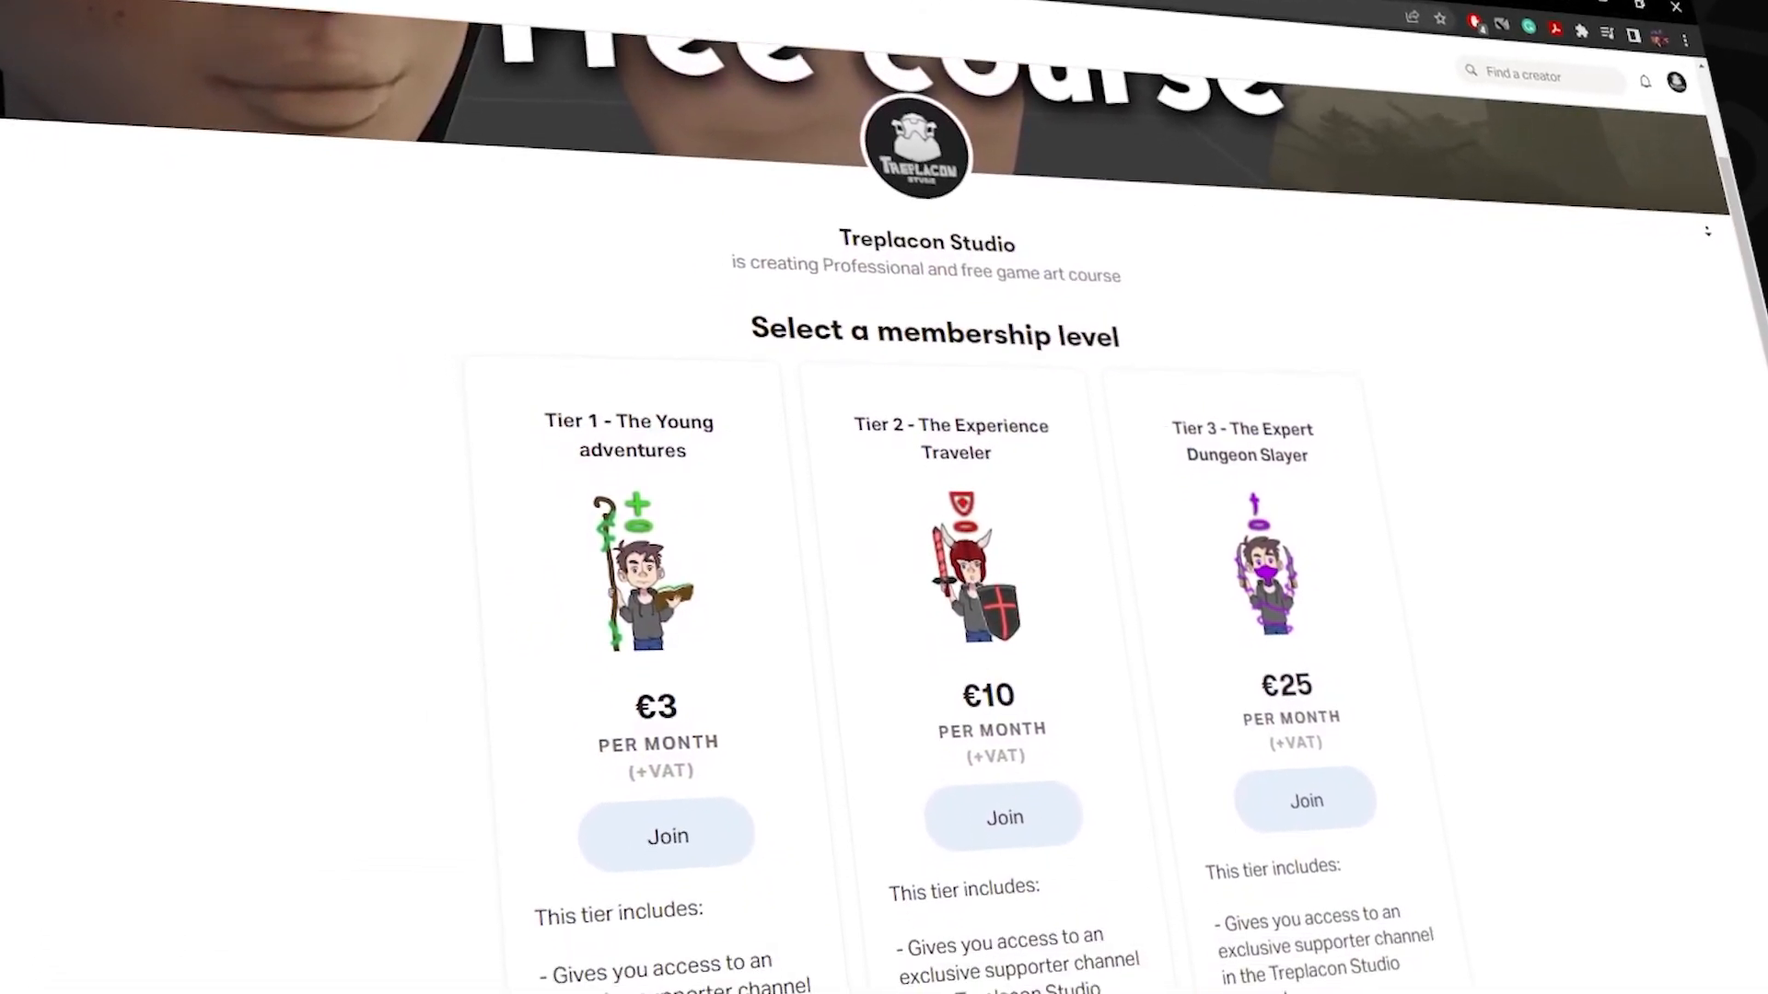
pyautogui.scroll(-5, 1730, 224)
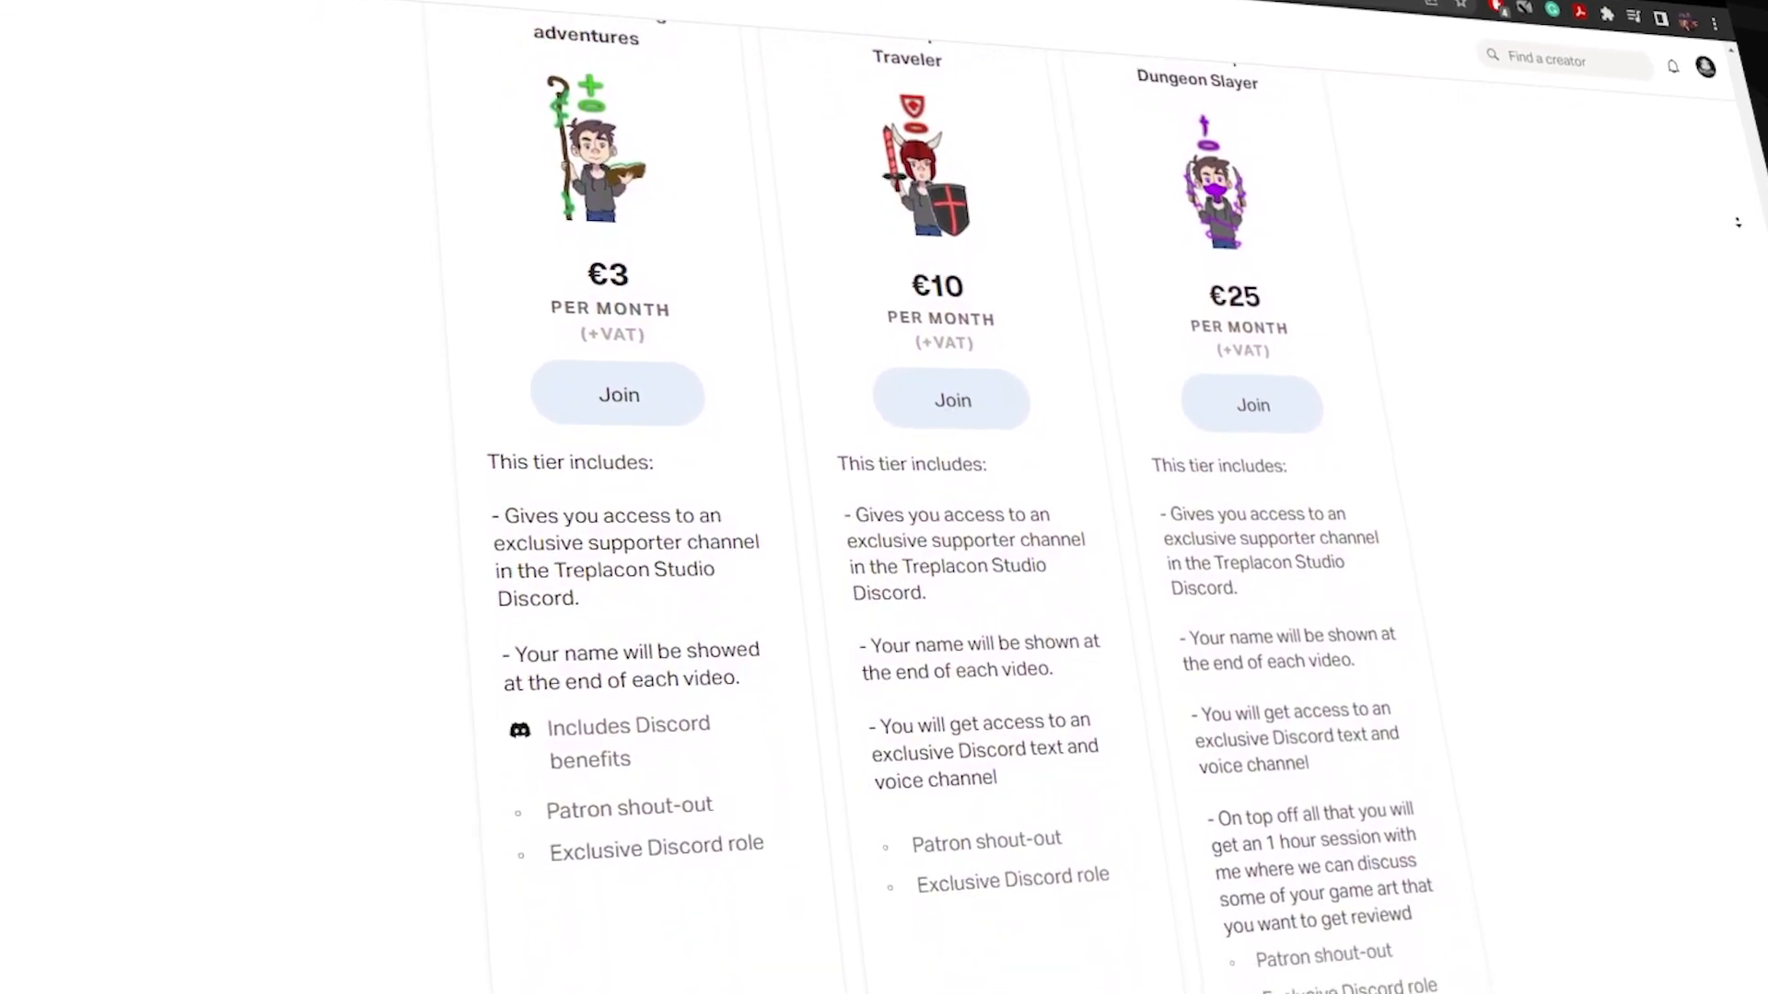
pyautogui.scroll(-5, 1758, 214)
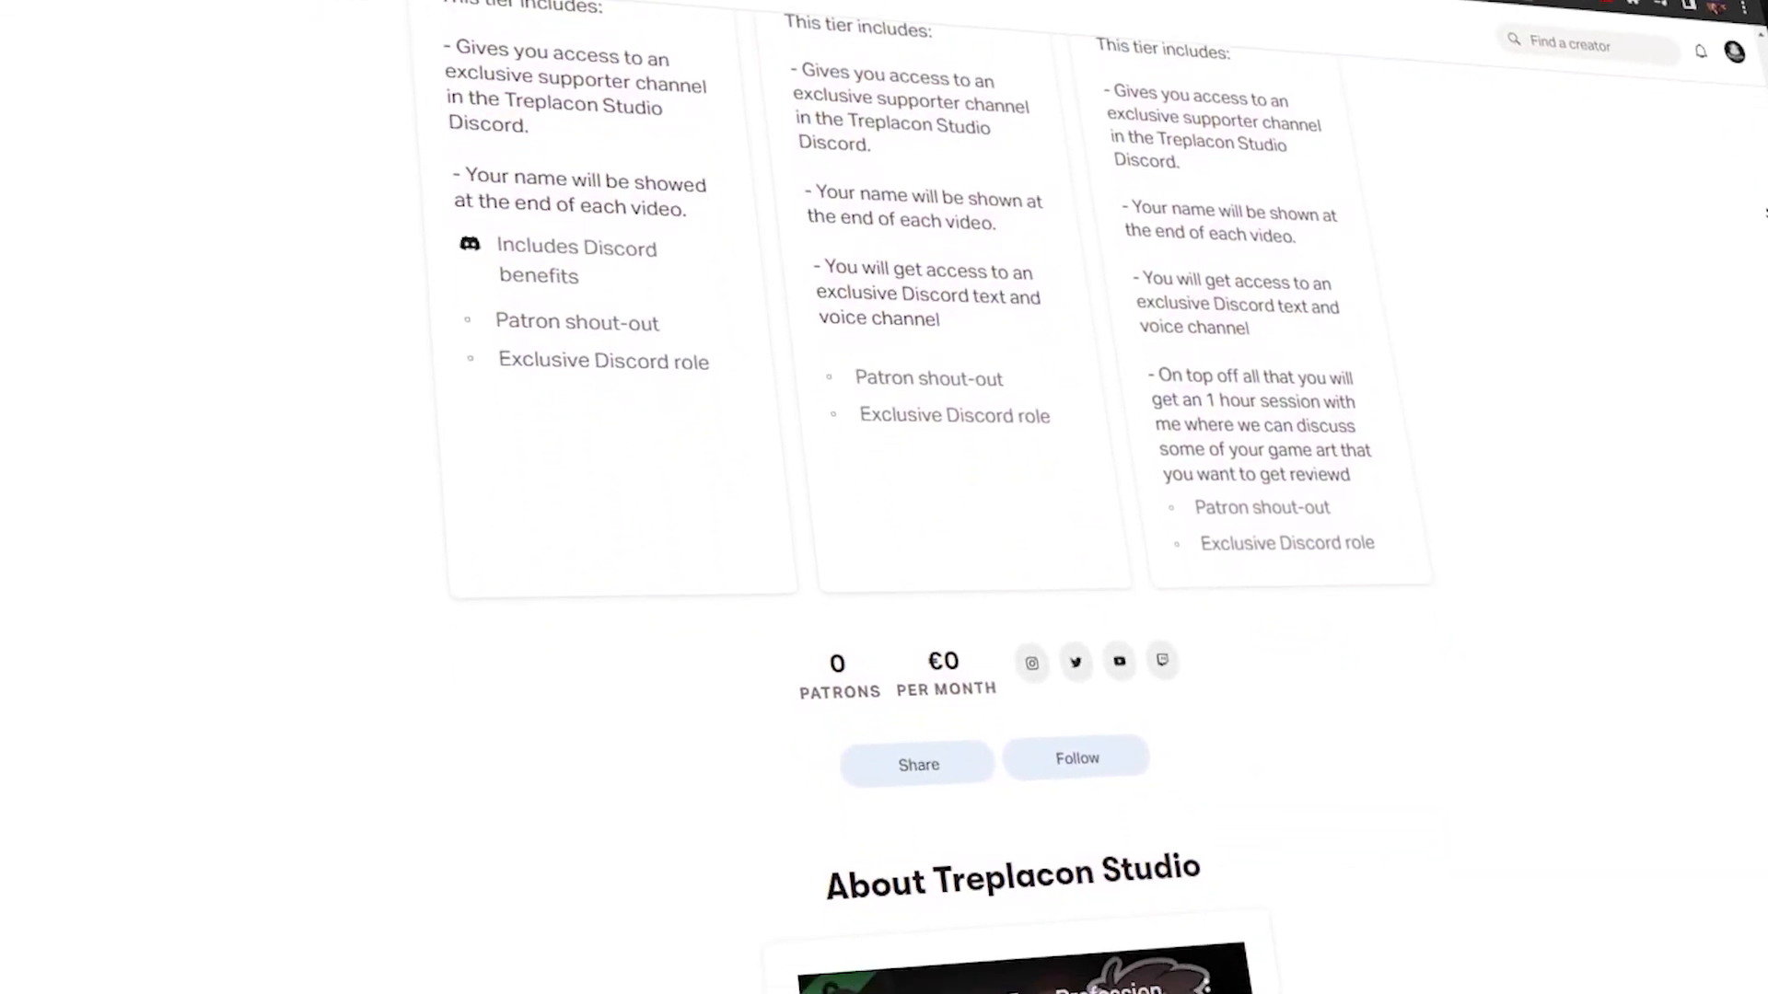
pyautogui.scroll(-5, 976, 516)
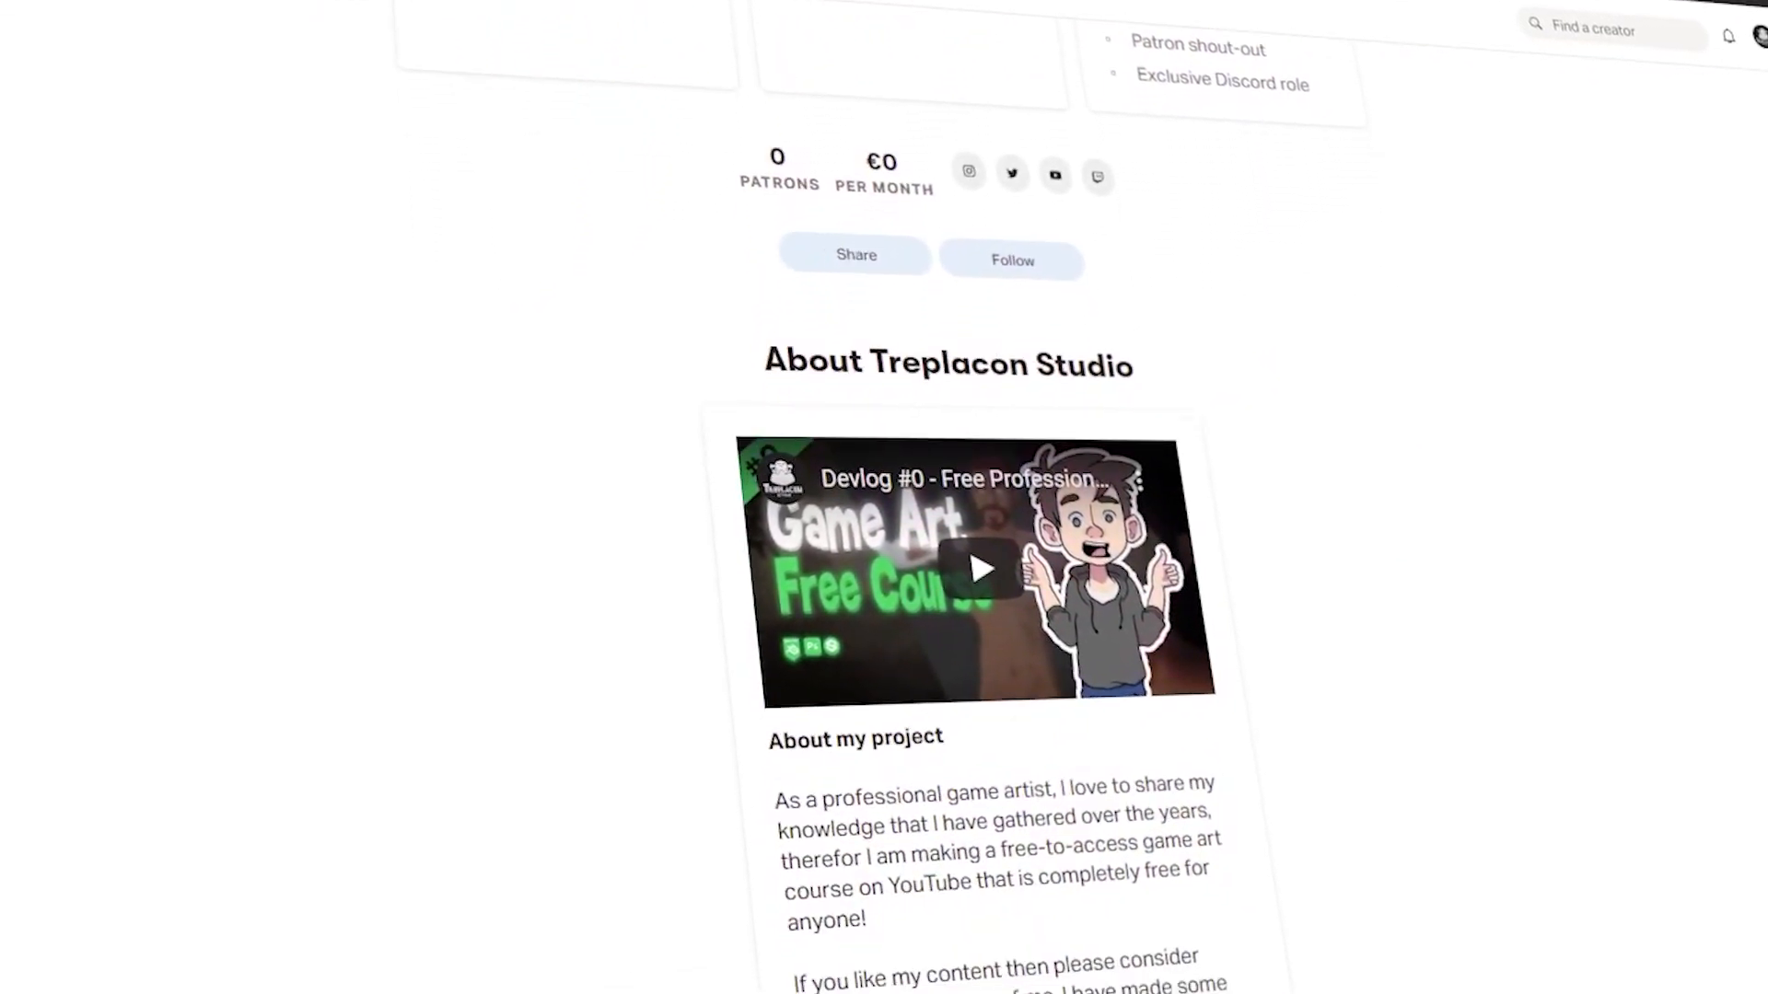
pyautogui.scroll(-5, 921, 497)
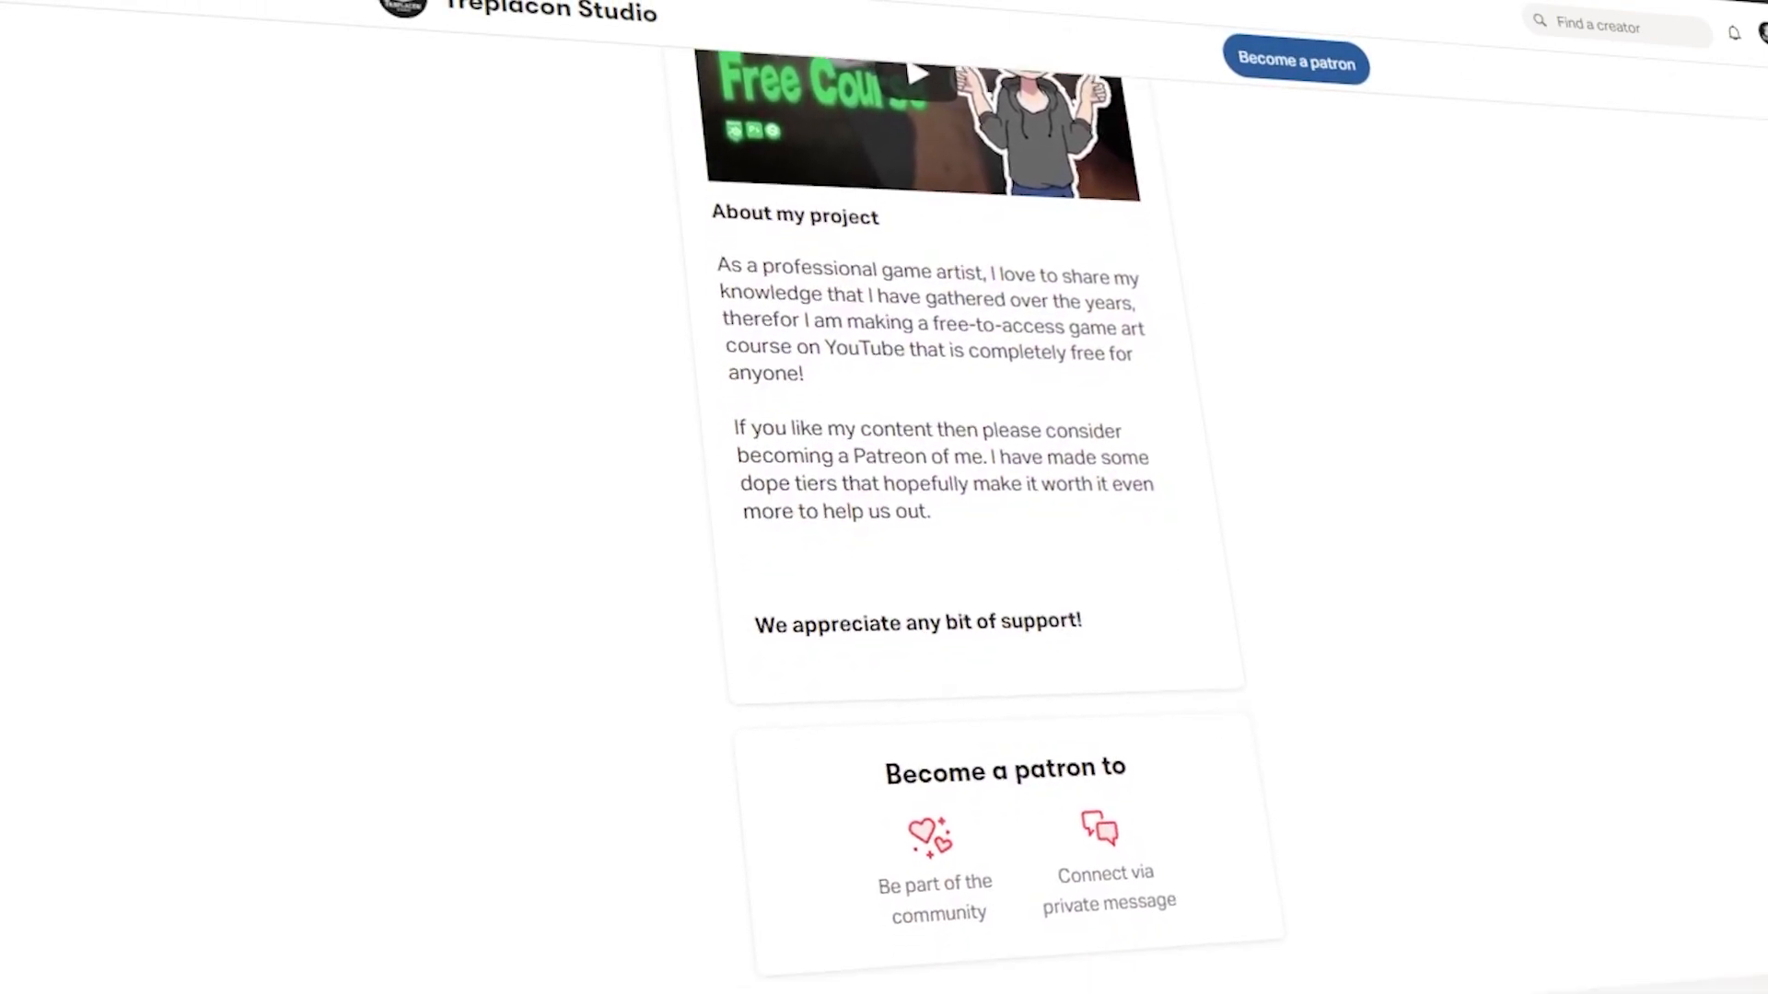